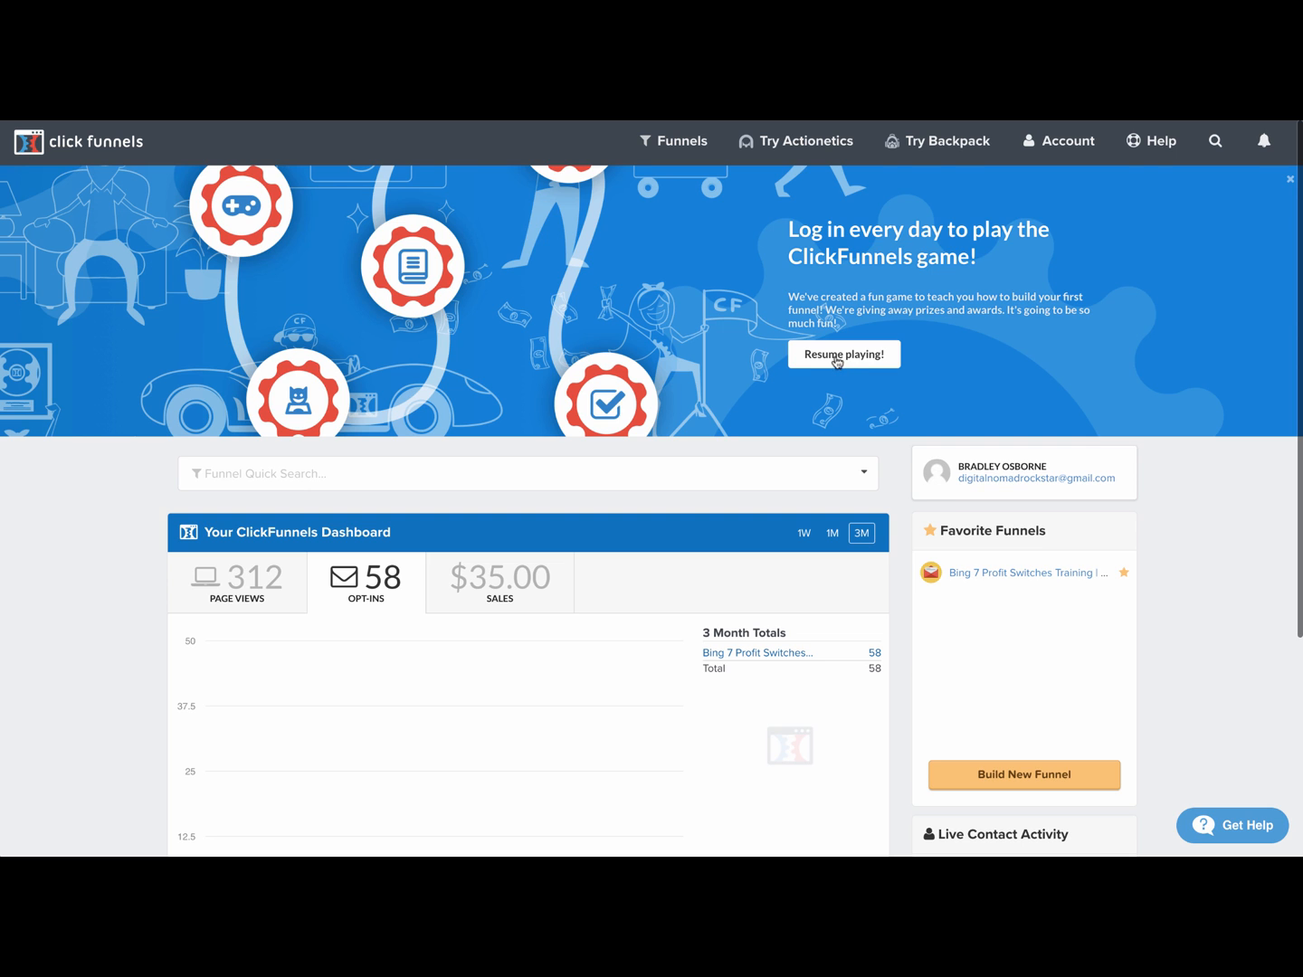
pyautogui.rightClick(815, 352)
pyautogui.click(679, 361)
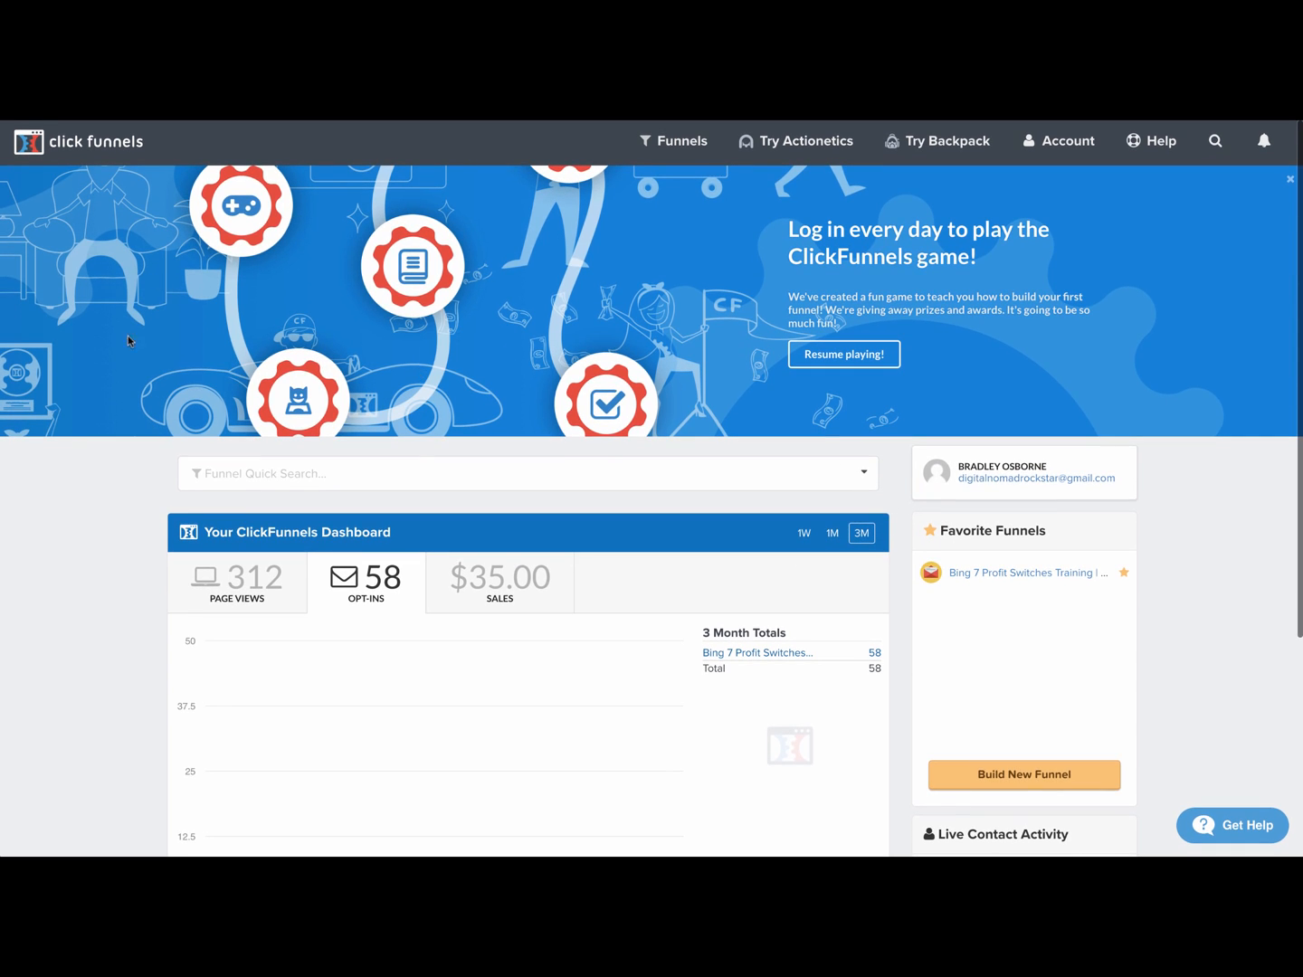
pyautogui.scroll(1, 104, 493)
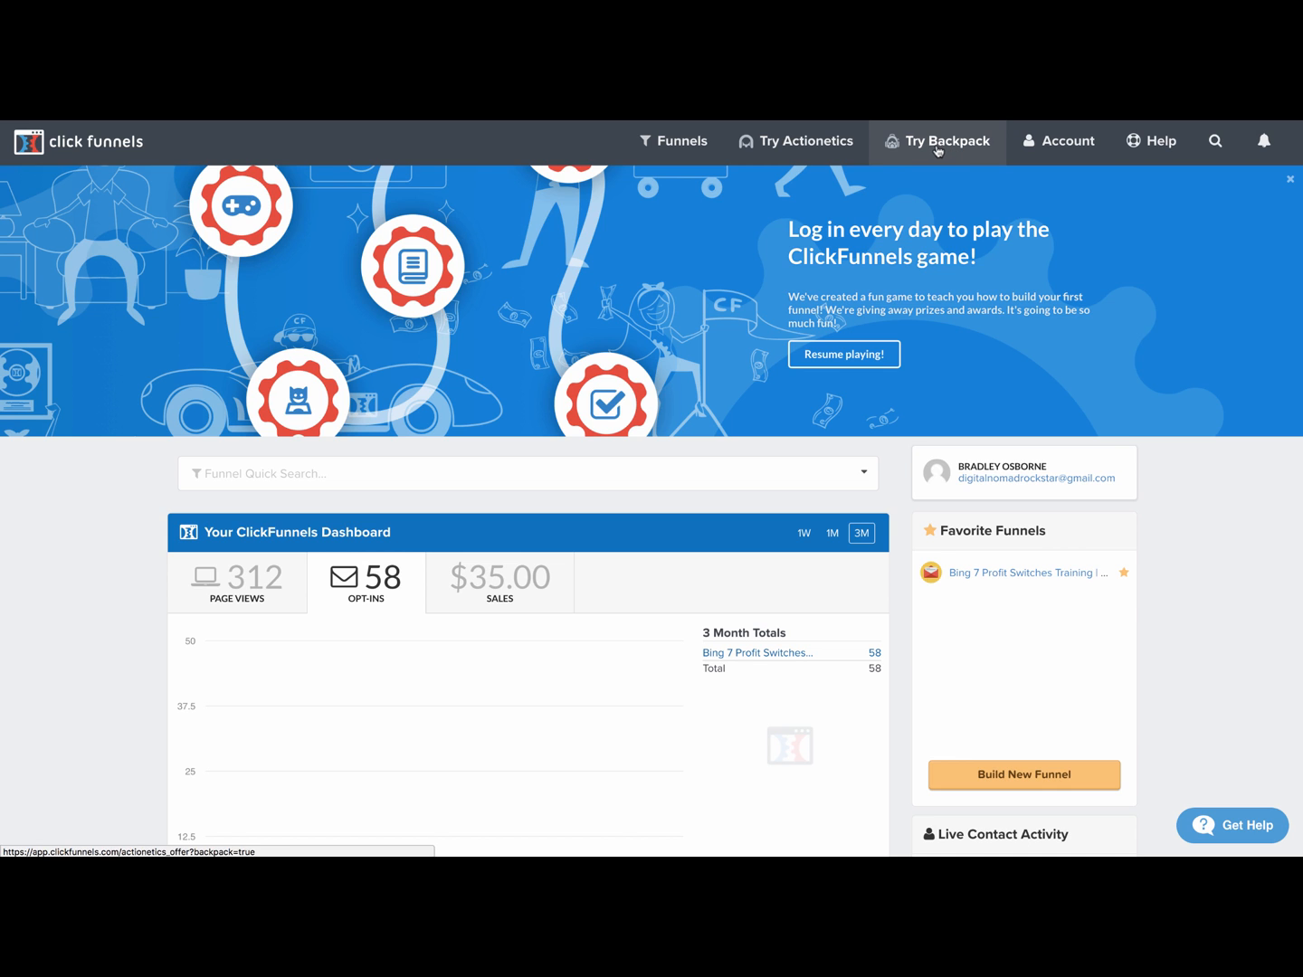
# - Browse the account's funnels and open the Bing 7 Profit Switches Training funnel from the shared funnels
pyautogui.moveTo(697, 147)
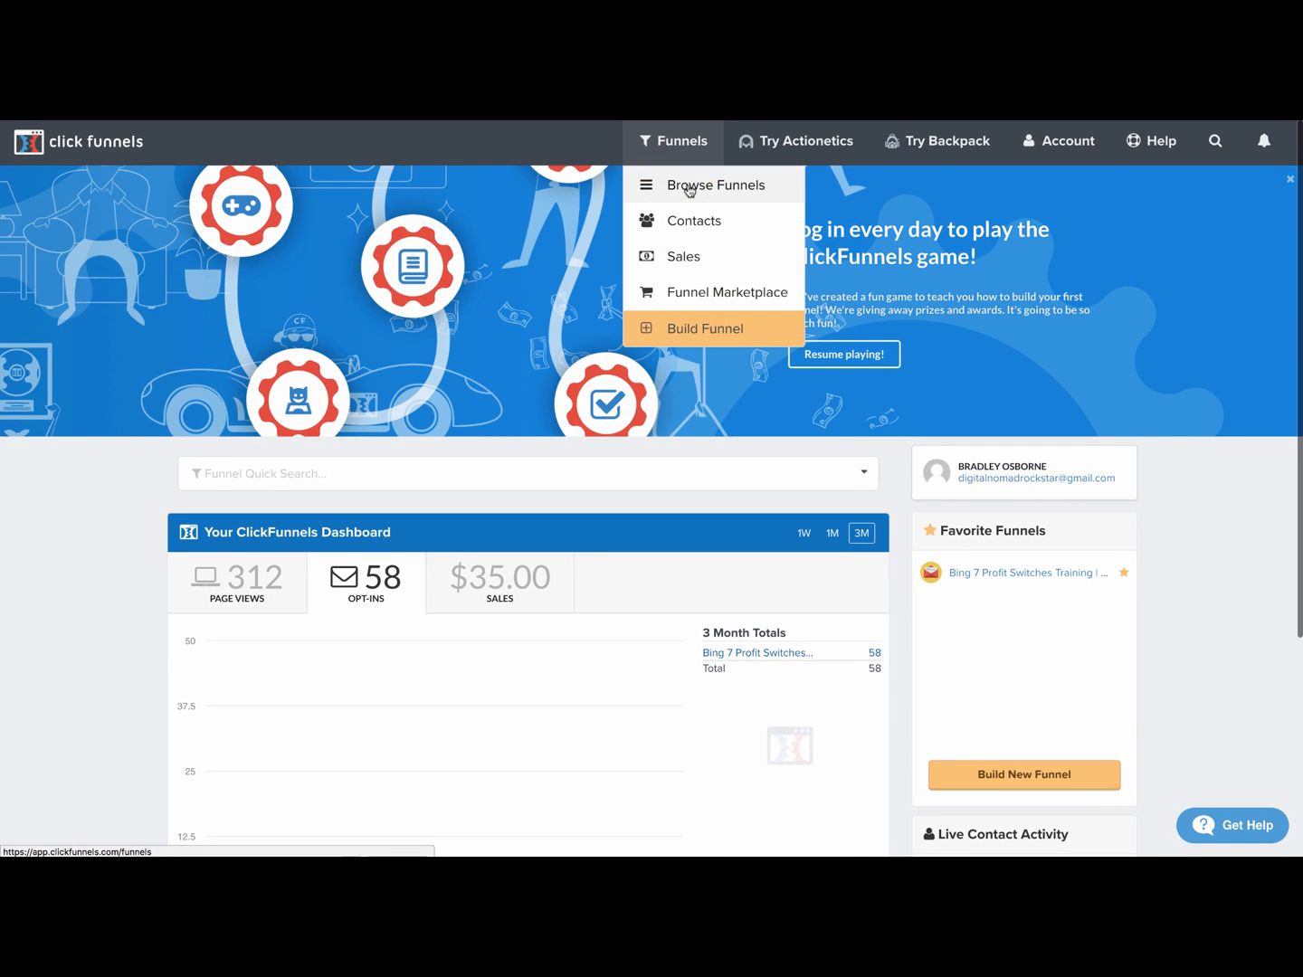
pyautogui.click(687, 187)
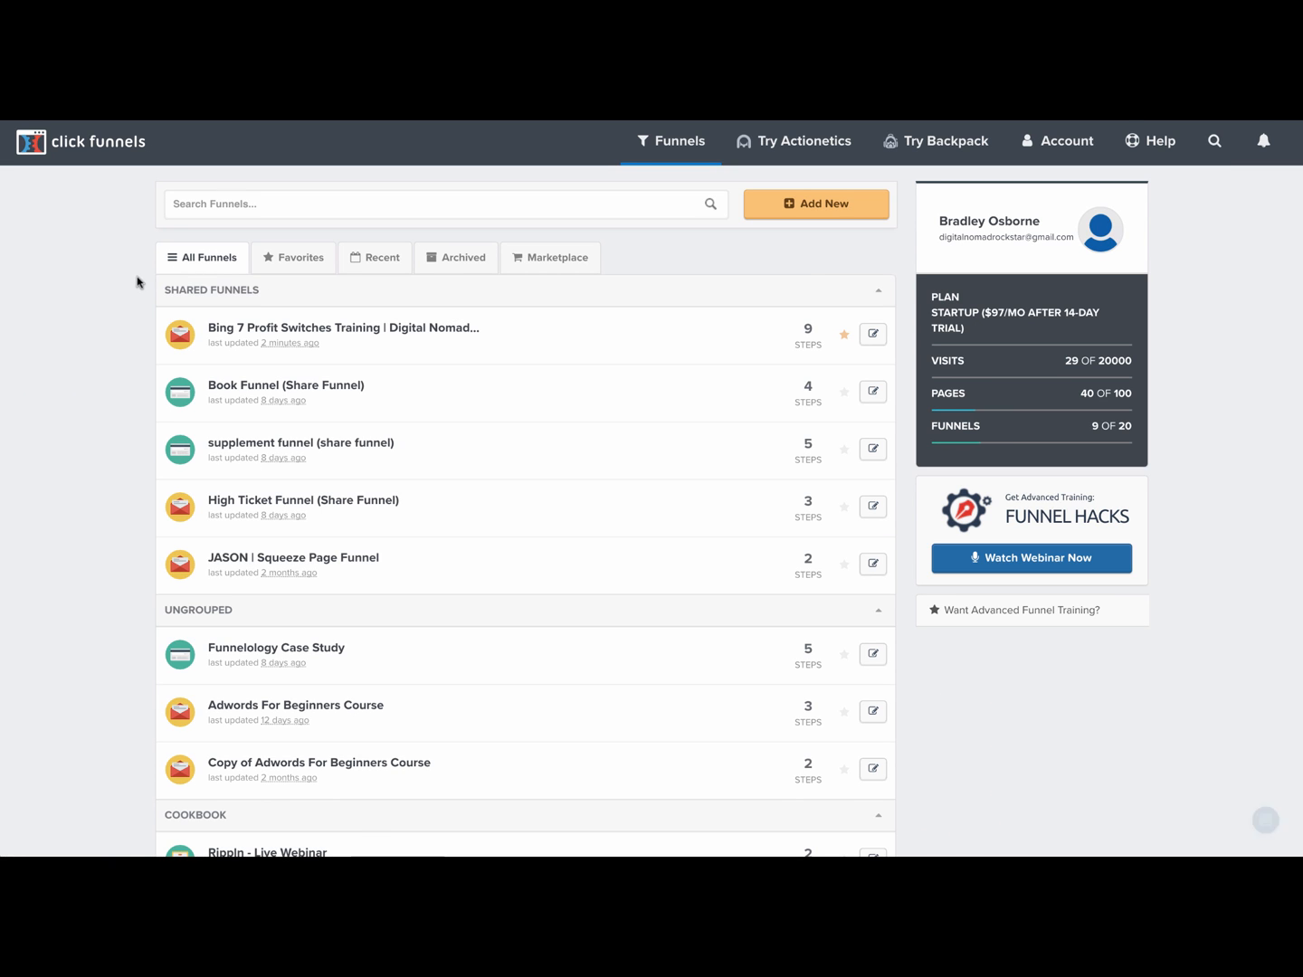
pyautogui.click(264, 330)
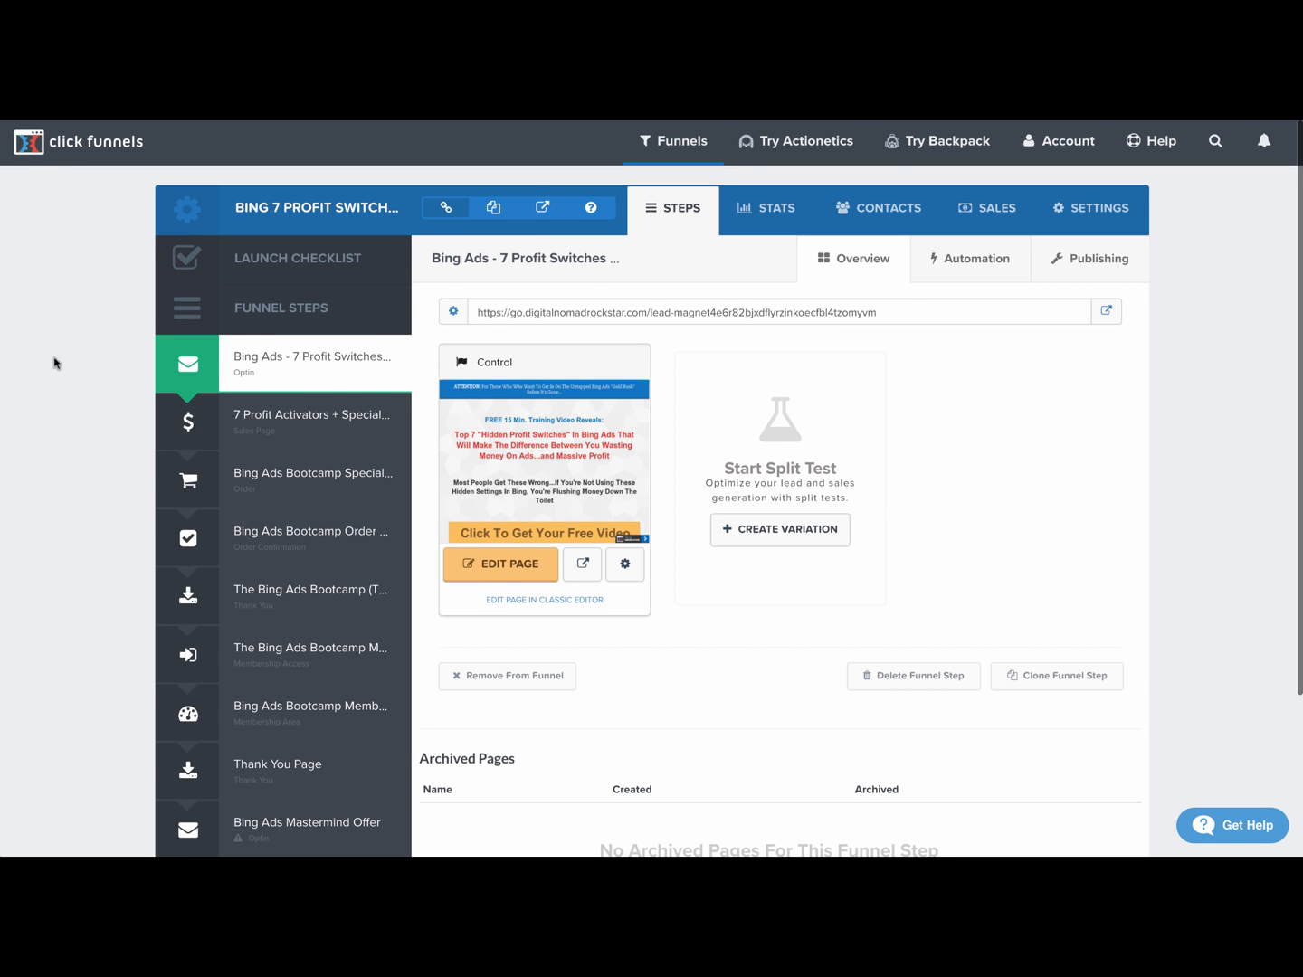
# - Look through the funnel's list of steps and preview its live landing page, returning to the funnel overview
pyautogui.scroll(-1, 54, 362)
pyautogui.scroll(1, 49, 361)
pyautogui.scroll(-3, 676, 357)
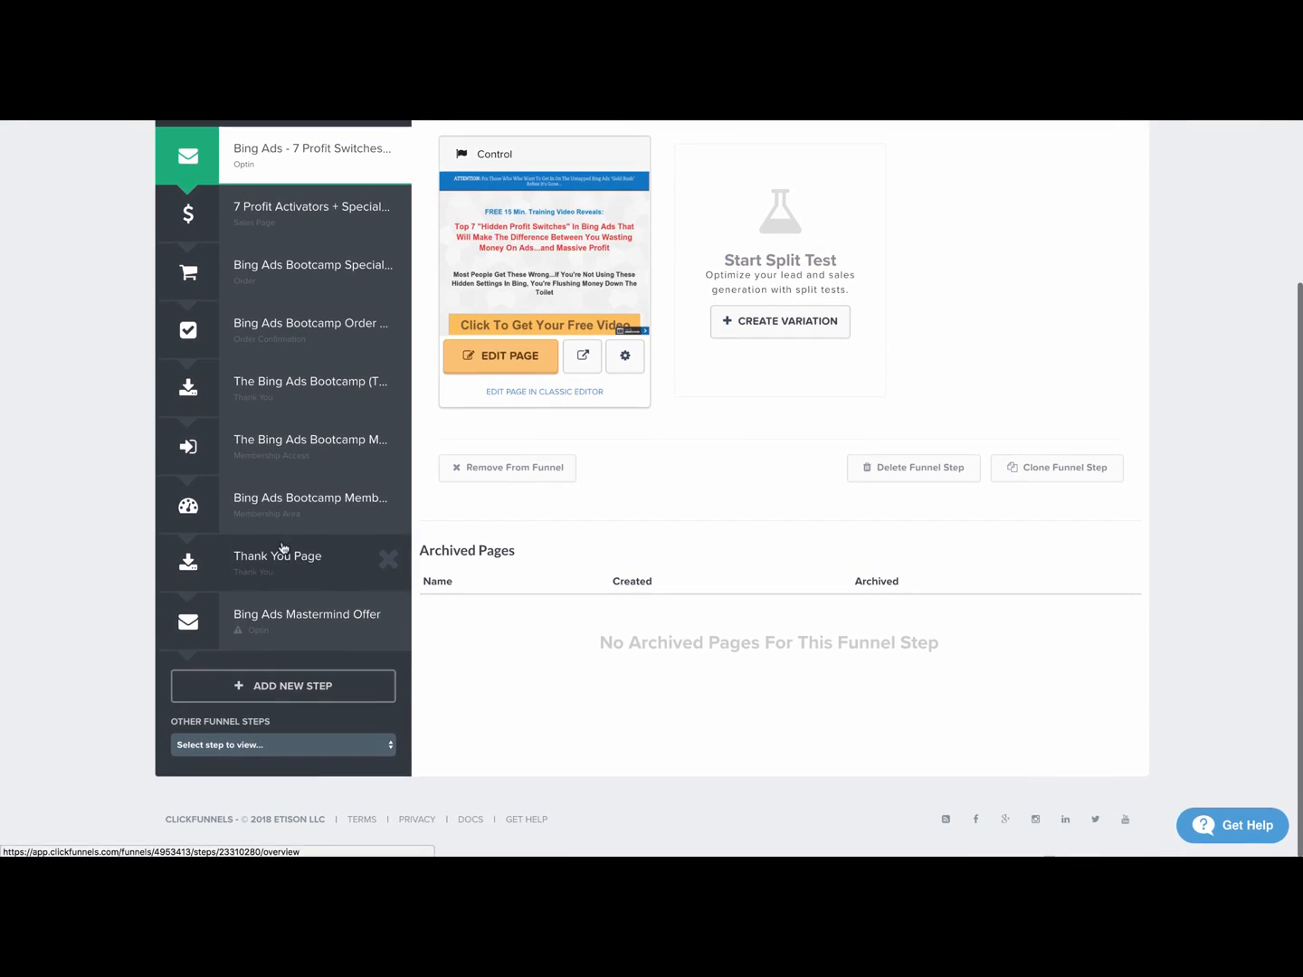
pyautogui.scroll(2, 32, 487)
pyautogui.scroll(1, 32, 487)
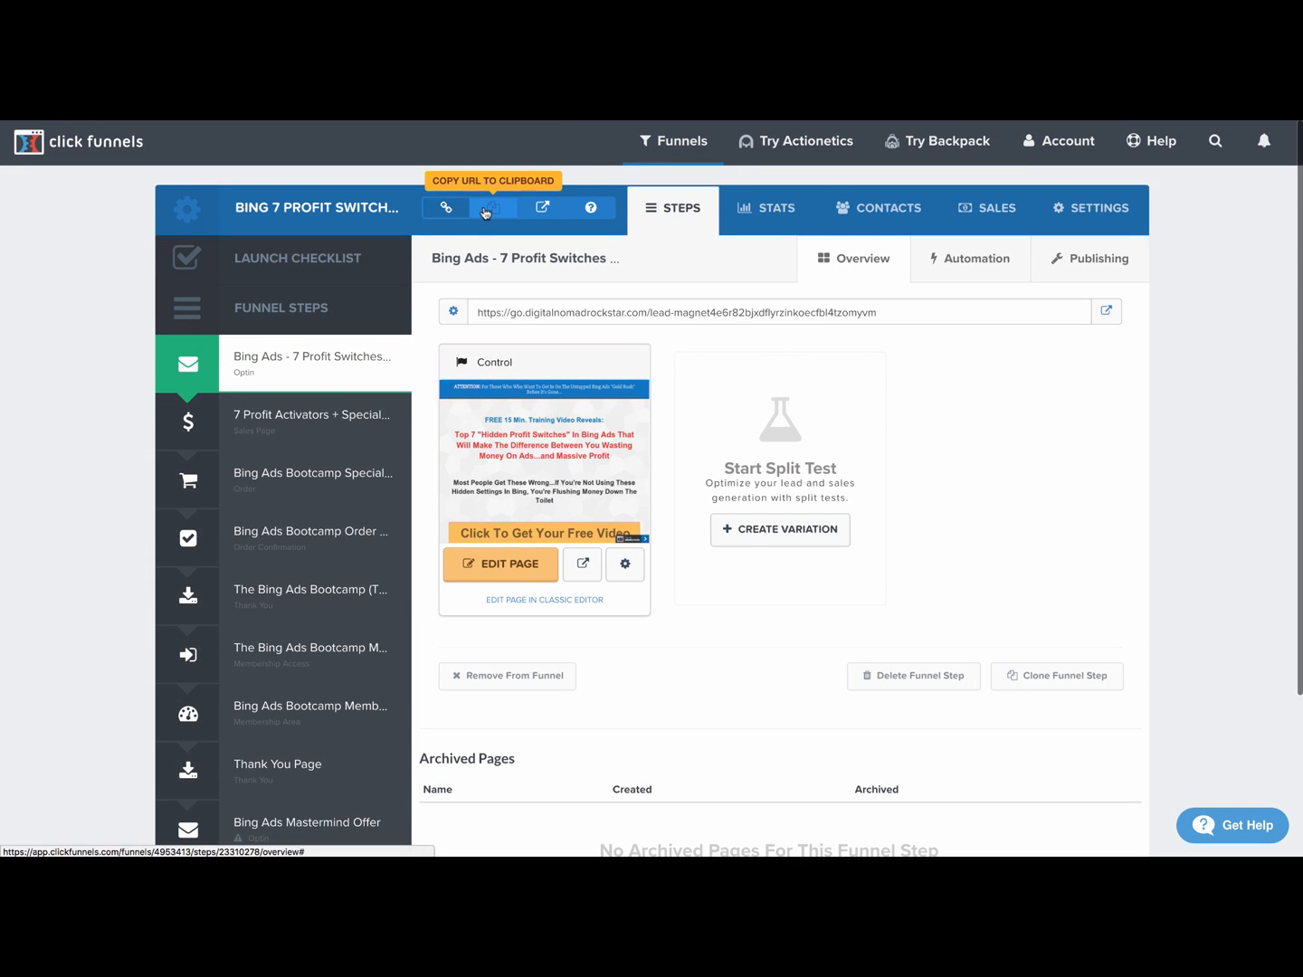
pyautogui.click(544, 211)
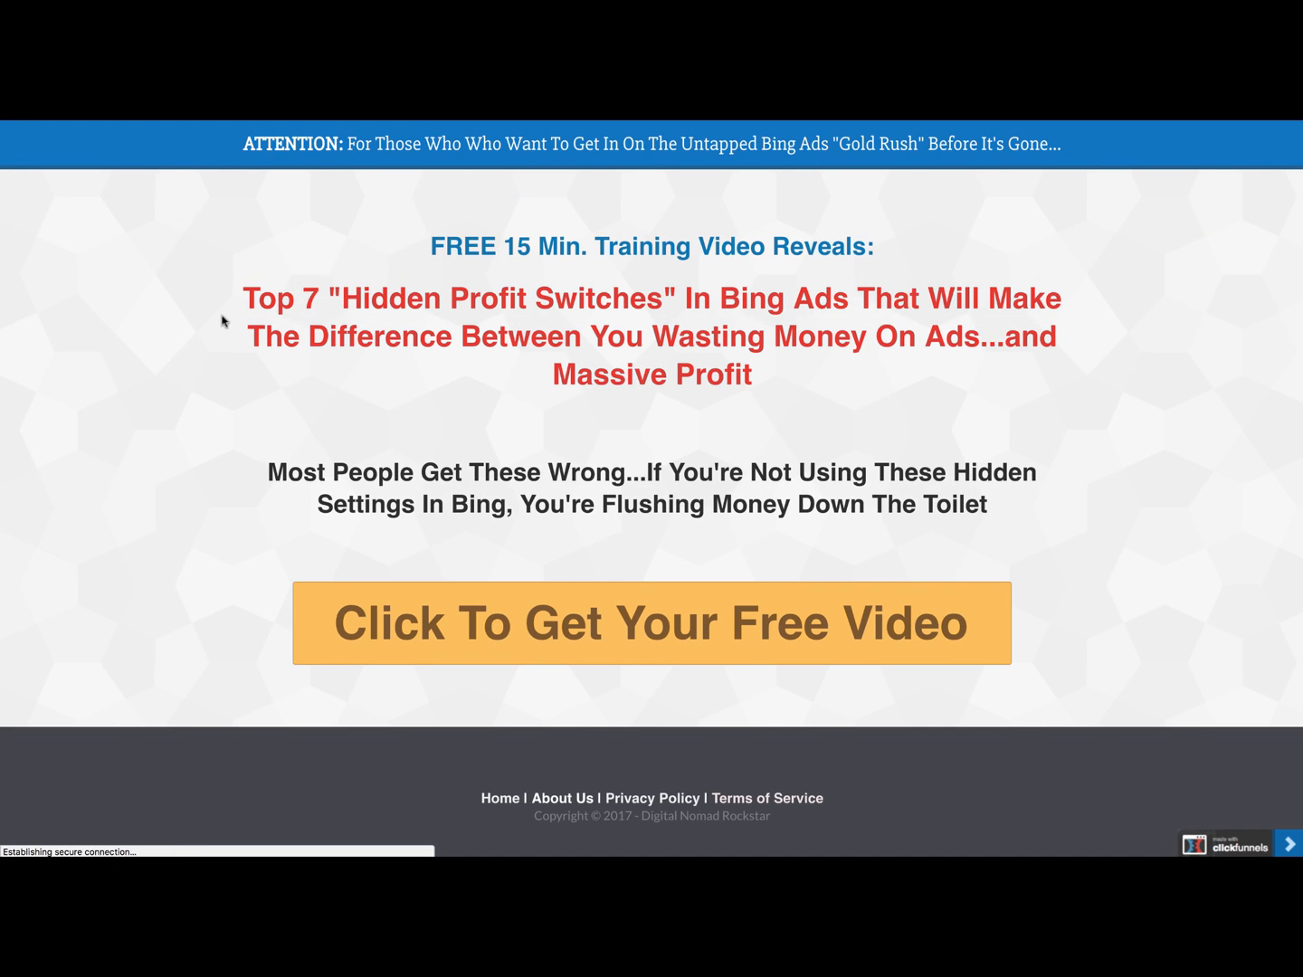
pyautogui.press('super+w')
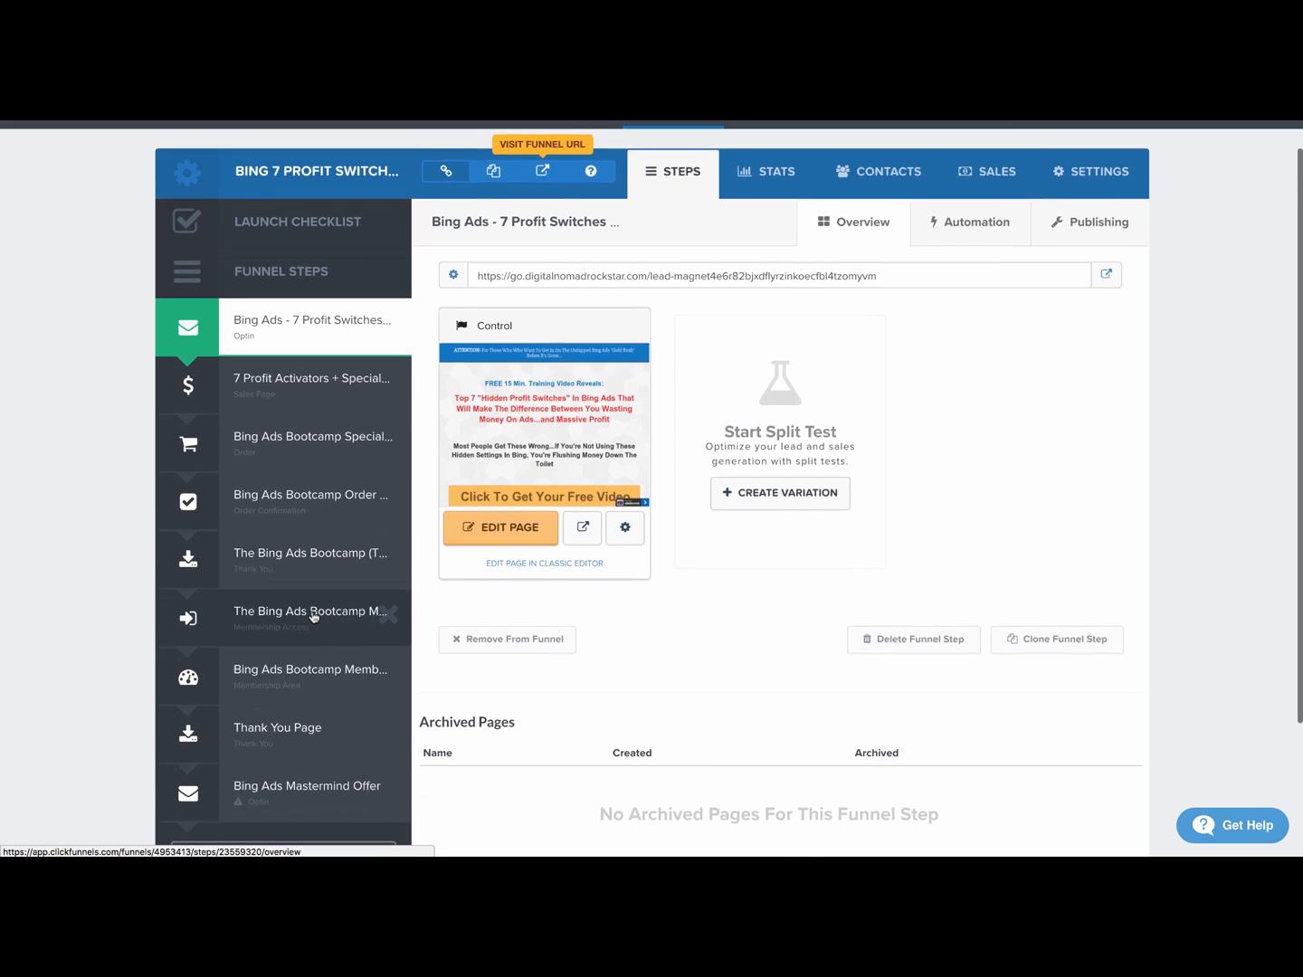
pyautogui.scroll(-1, 316, 579)
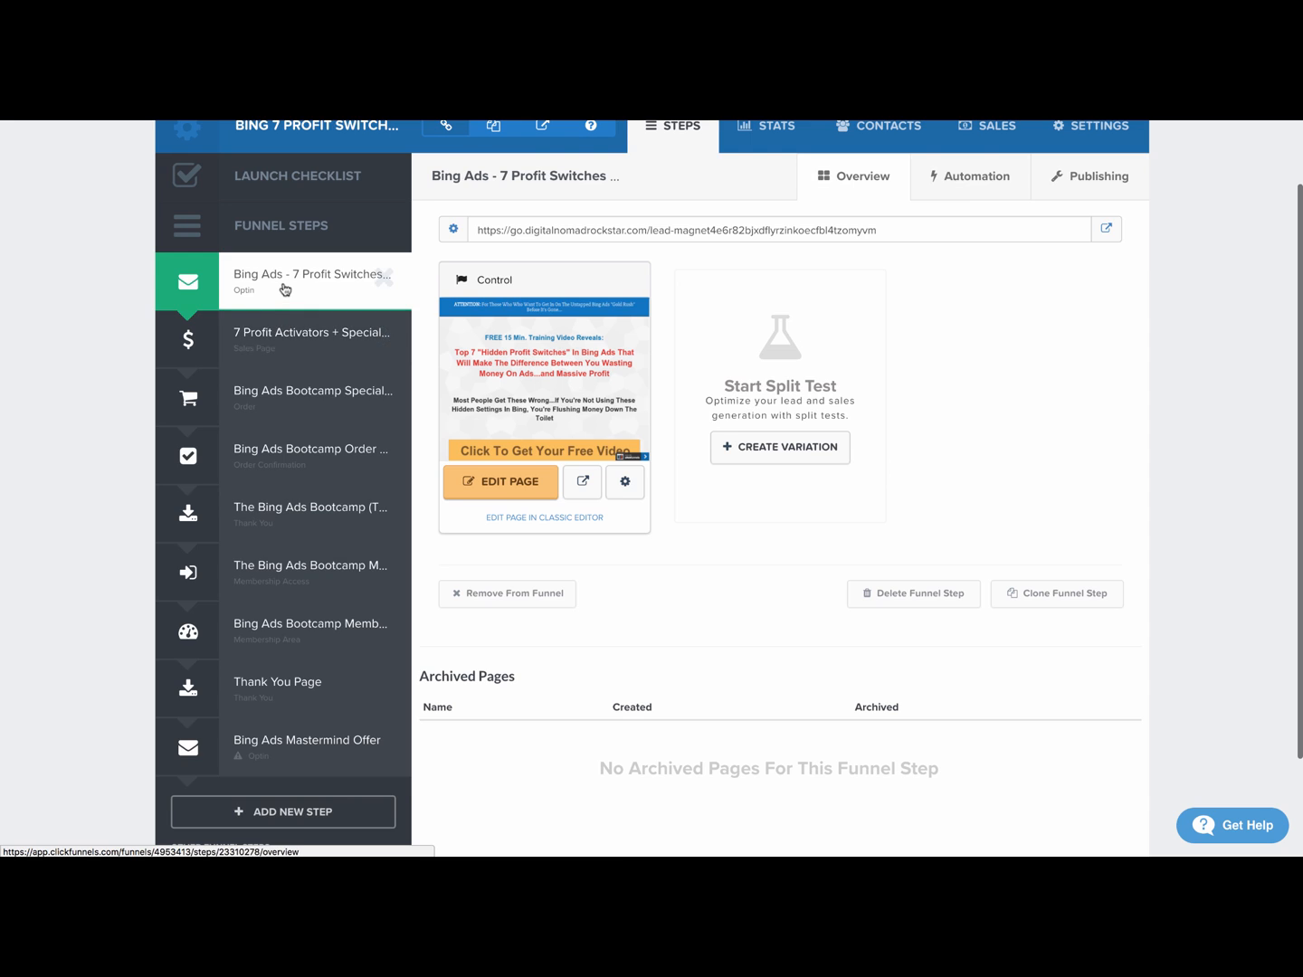
pyautogui.scroll(1, 282, 294)
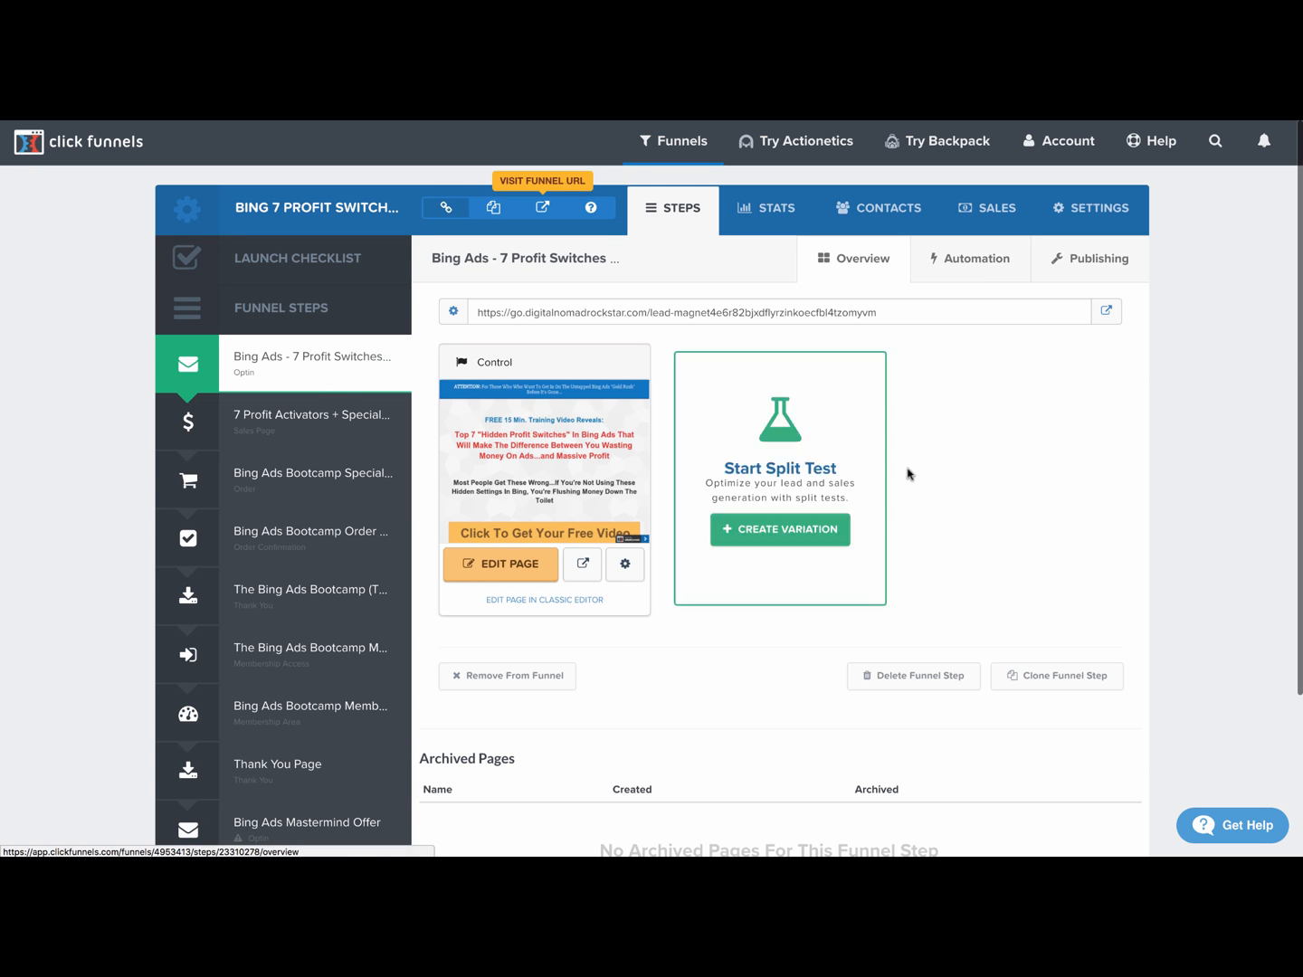
# - Show the overview of the 7 Profit Activators + Special sales page step
pyautogui.click(287, 423)
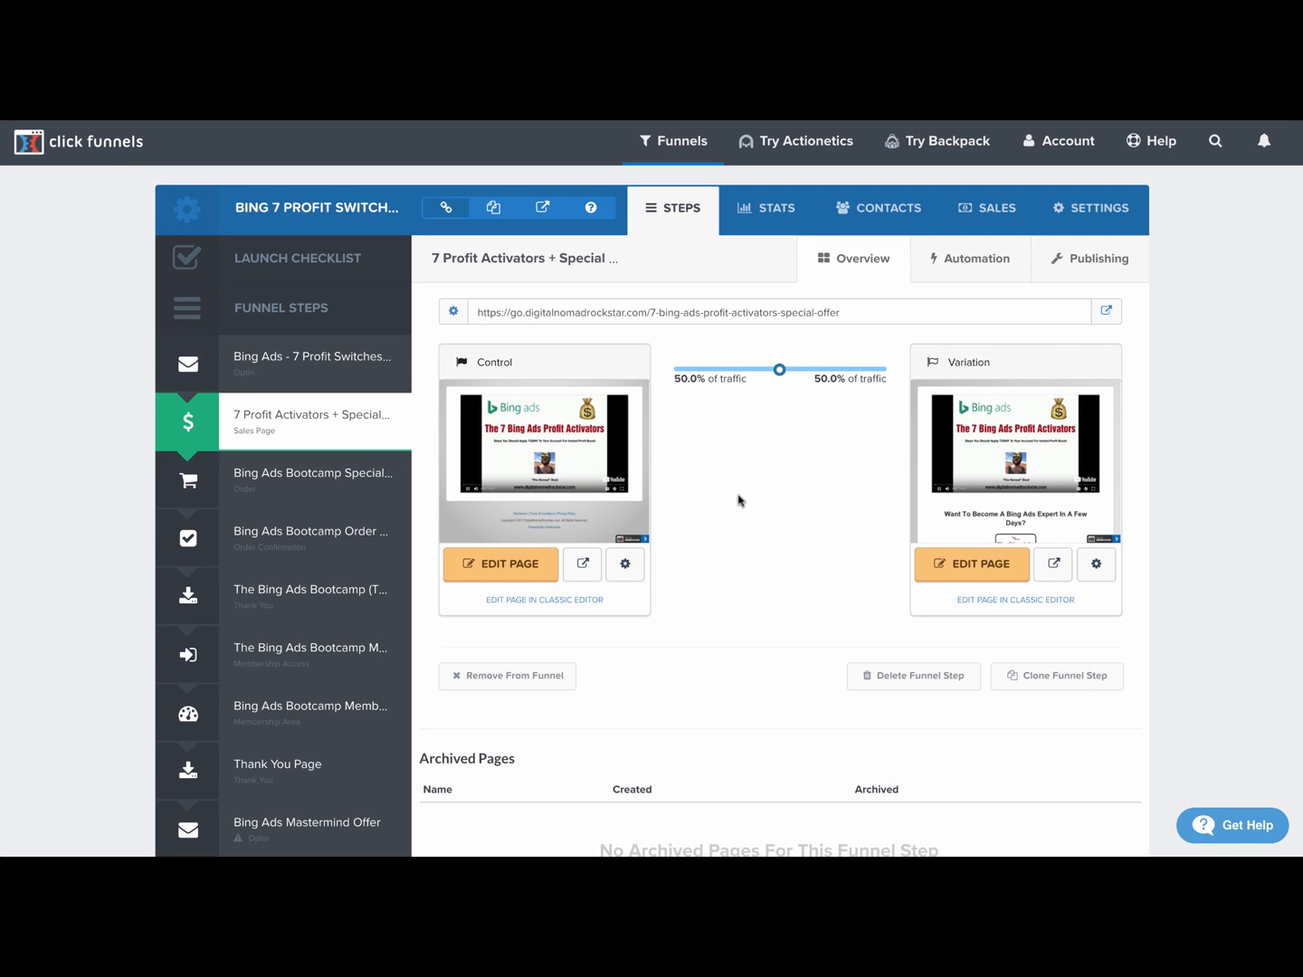
pyautogui.scroll(-1, 738, 501)
pyautogui.scroll(1, 740, 501)
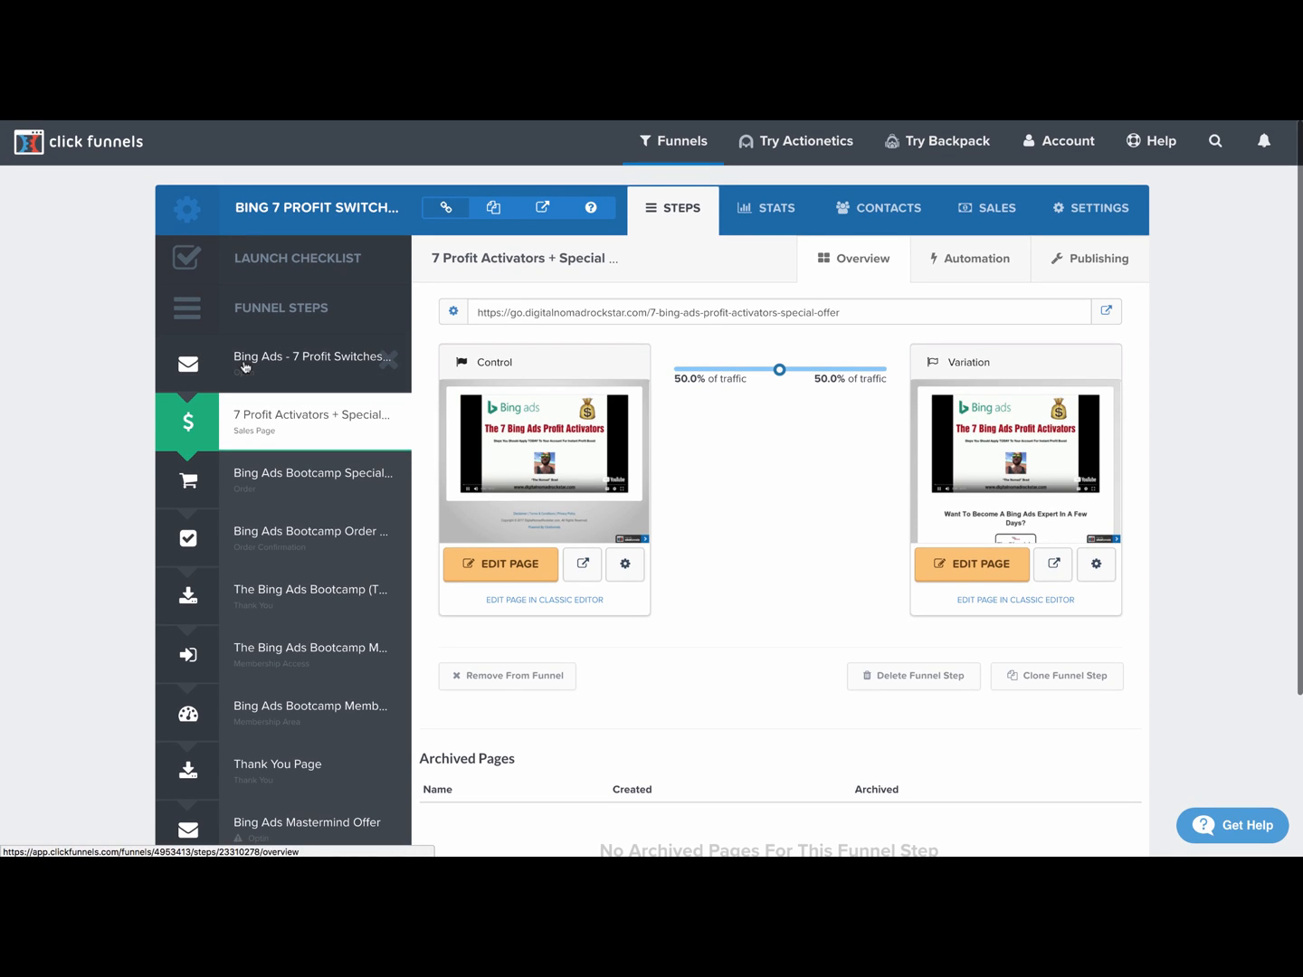
# - Return to the Bing Ads - 7 Profit Switches opt-in step and preview the live page with its email sign-up pop-up
pyautogui.click(345, 379)
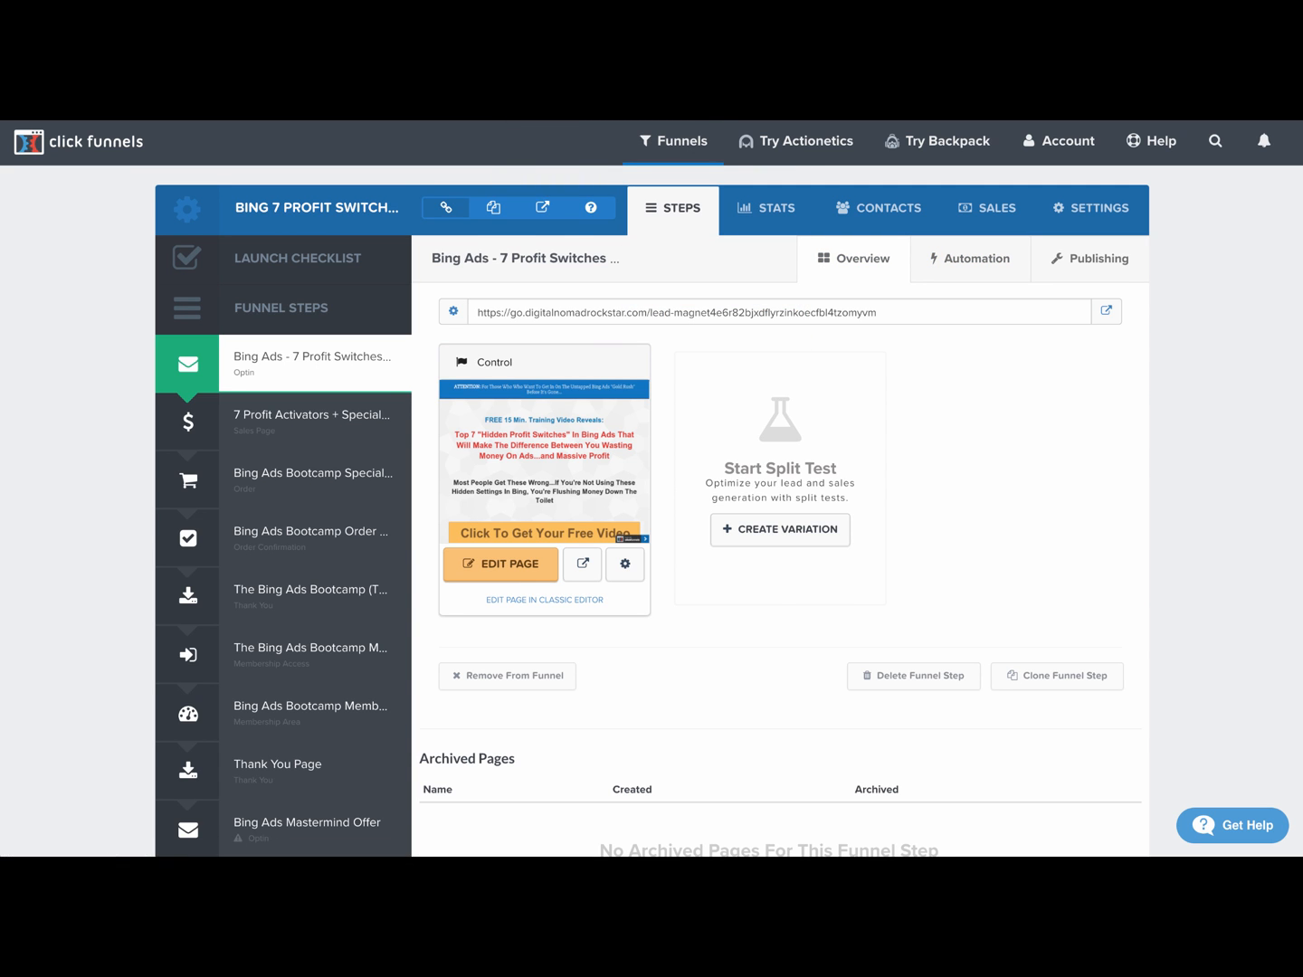
pyautogui.click(541, 207)
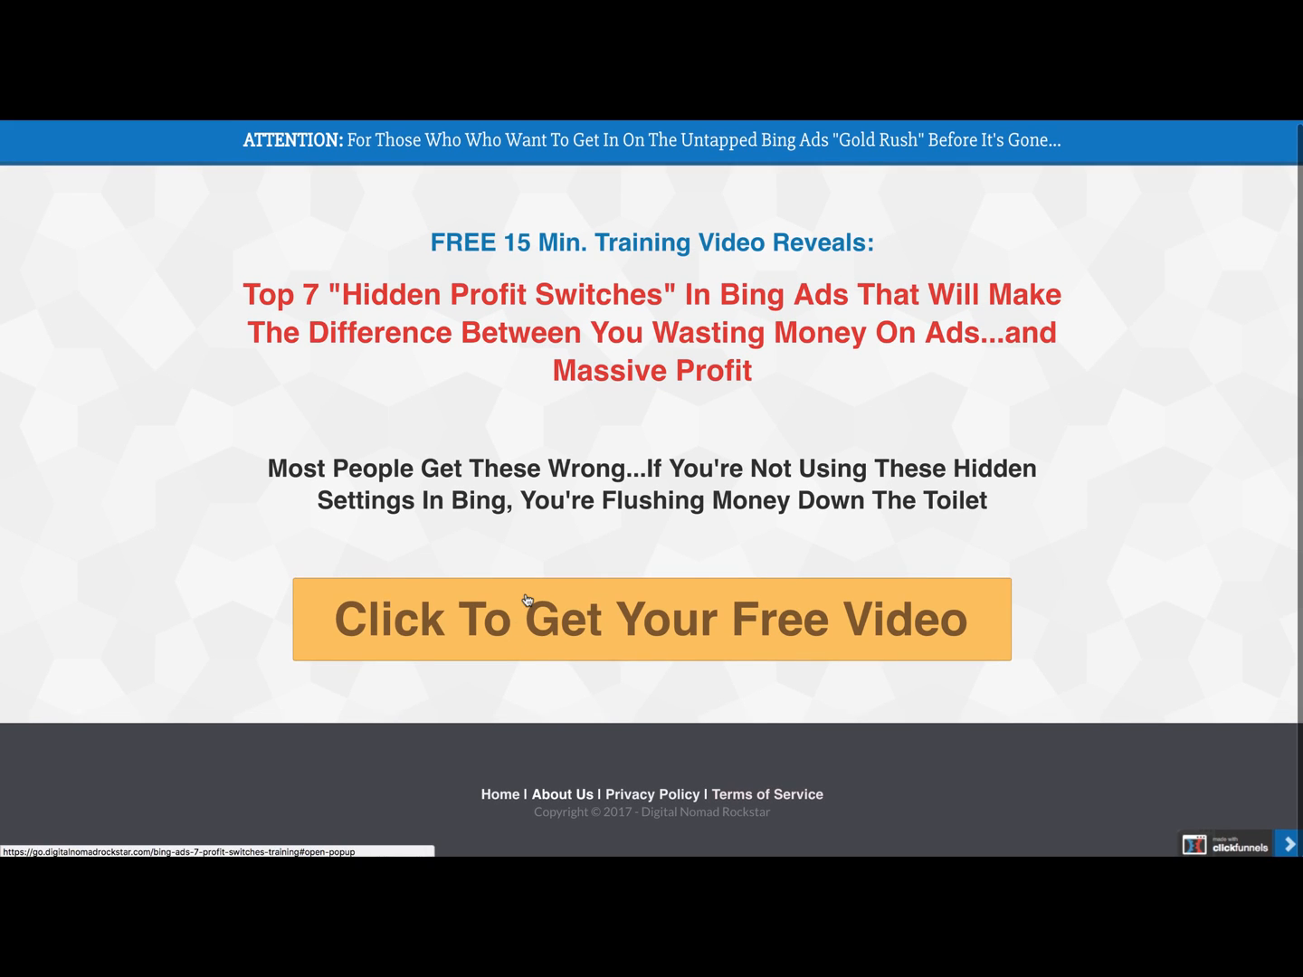
pyautogui.click(631, 614)
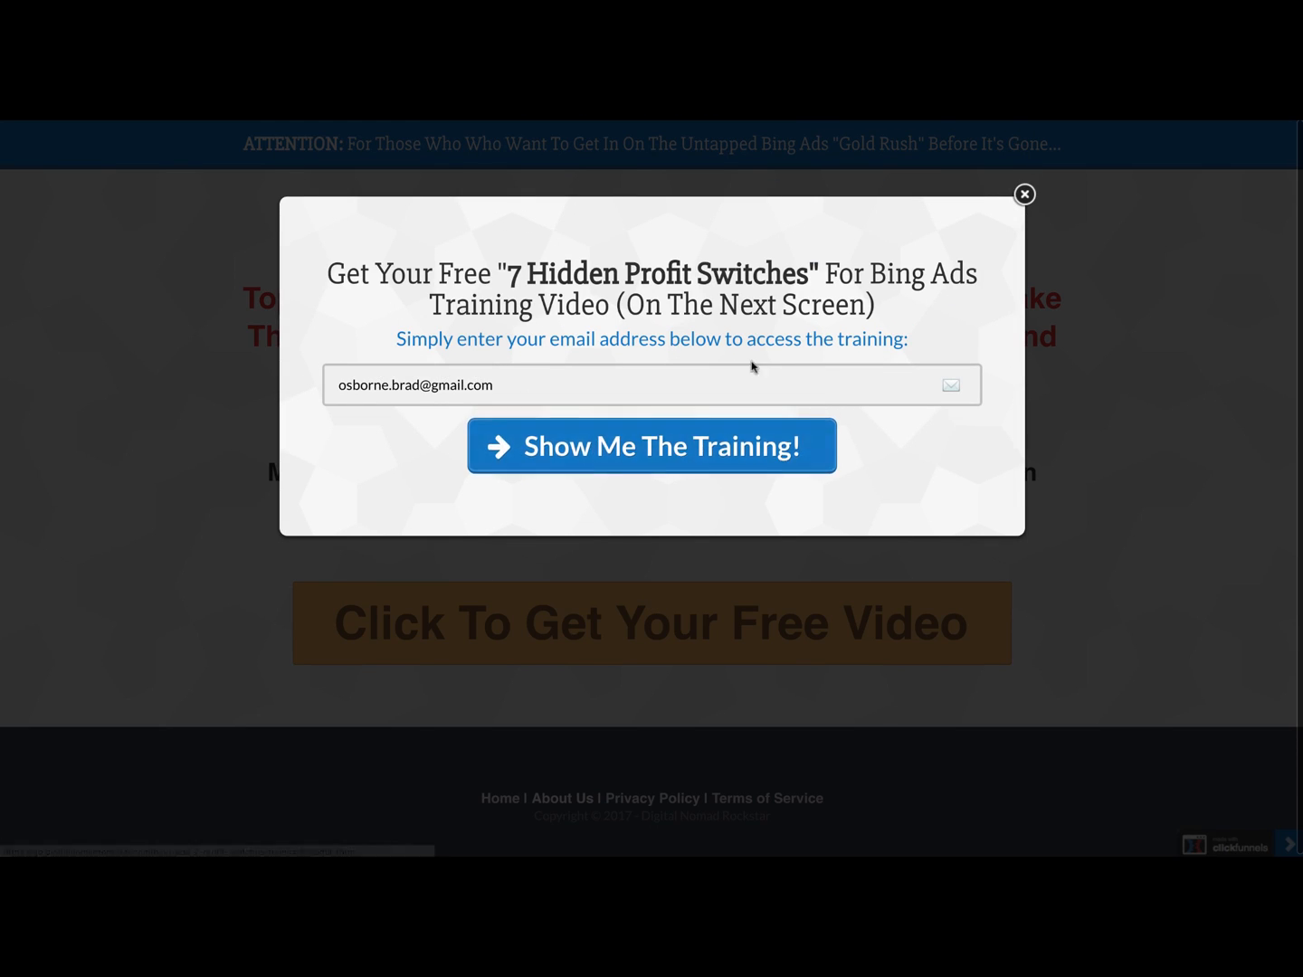
pyautogui.click(1024, 194)
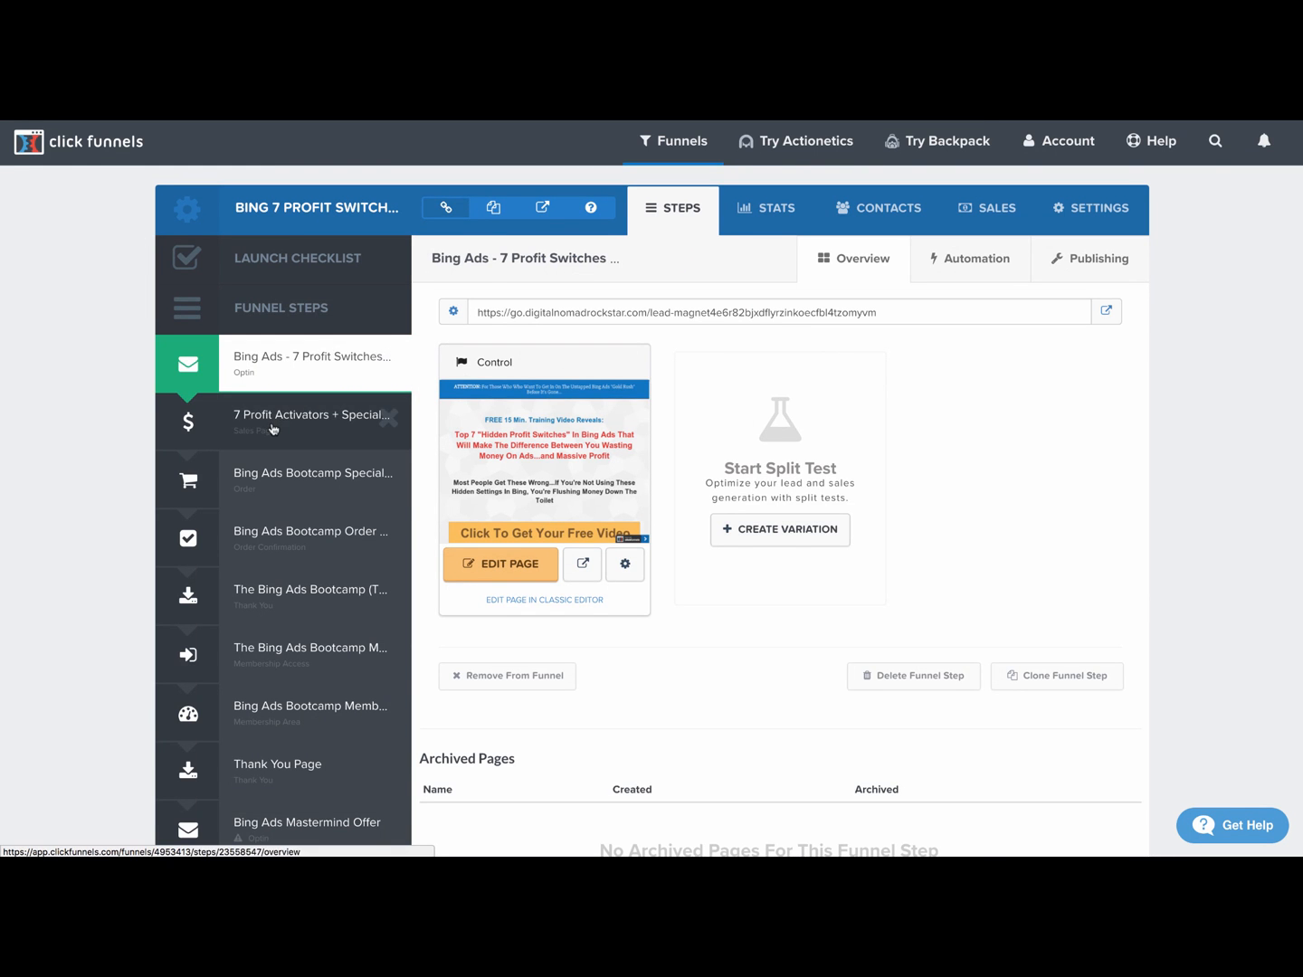
# - Reopen the 7 Profit Activators + Special sales page step and examine its Control and Variation split test
pyautogui.scroll(-3, 293, 286)
pyautogui.click(293, 285)
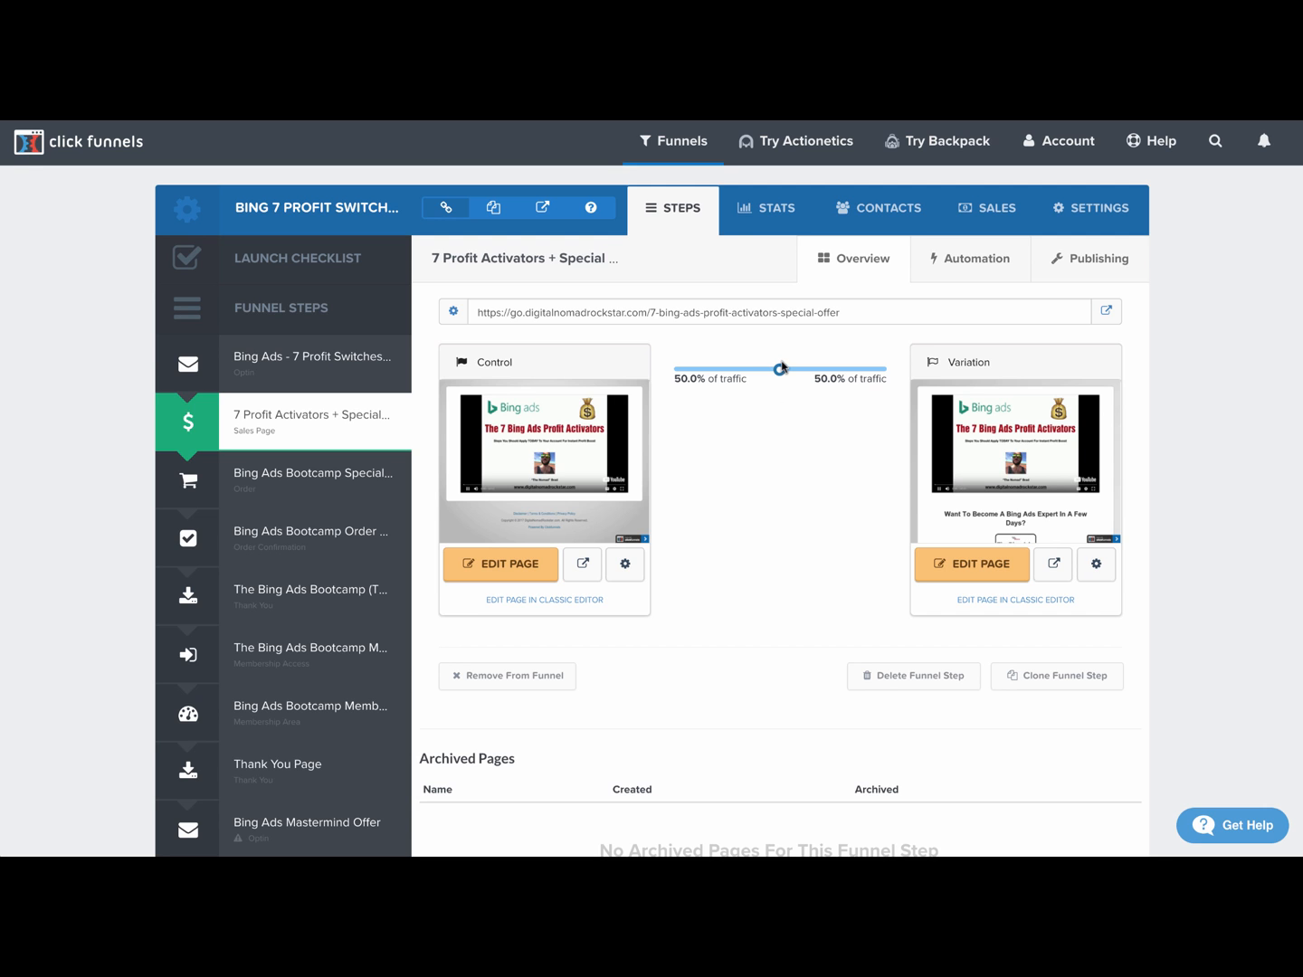
pyautogui.moveTo(535, 447)
pyautogui.moveTo(1027, 479)
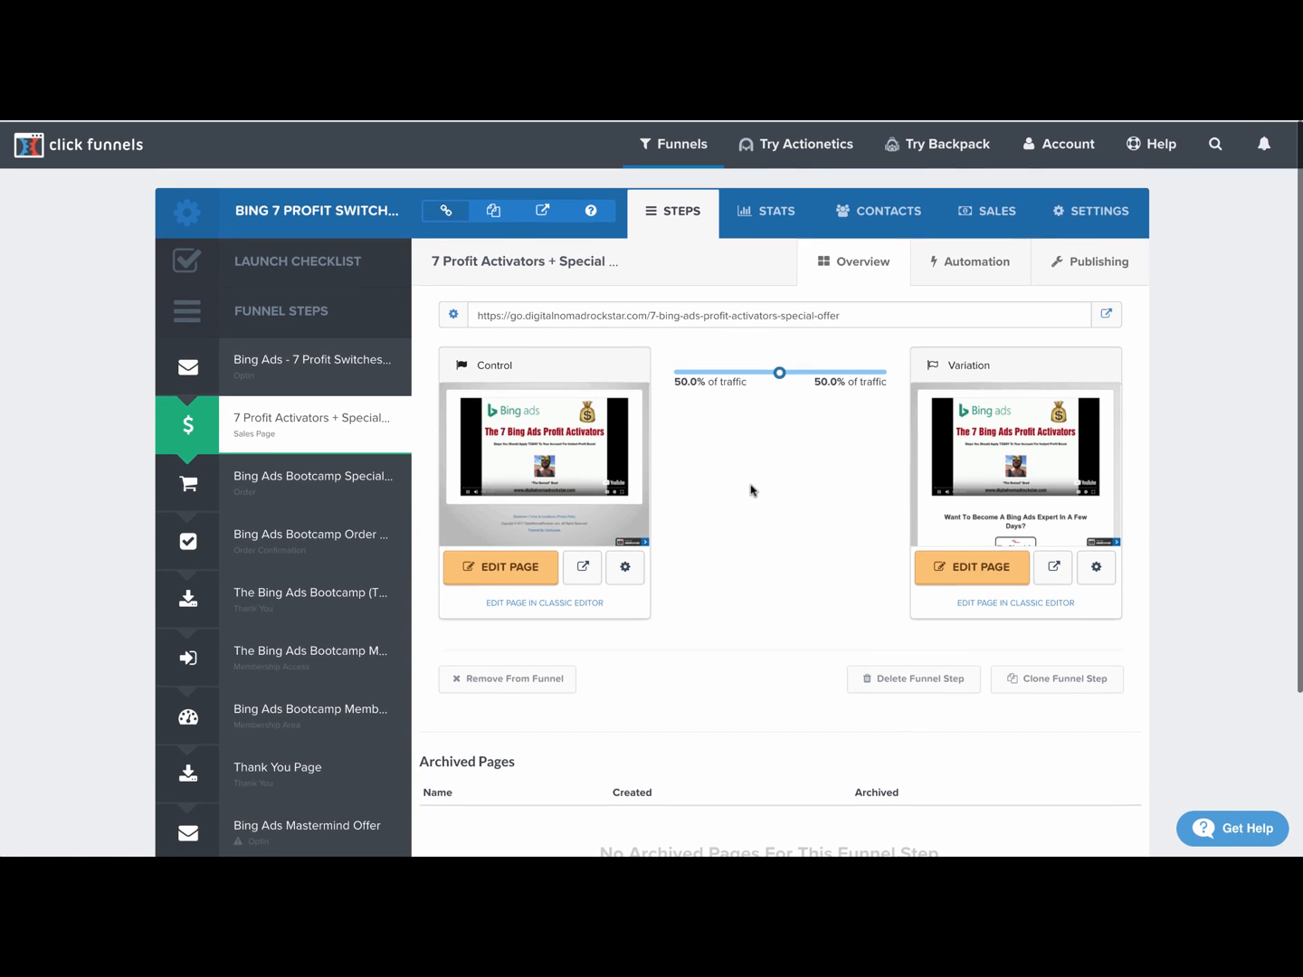
pyautogui.scroll(-1, 750, 489)
pyautogui.scroll(1, 745, 508)
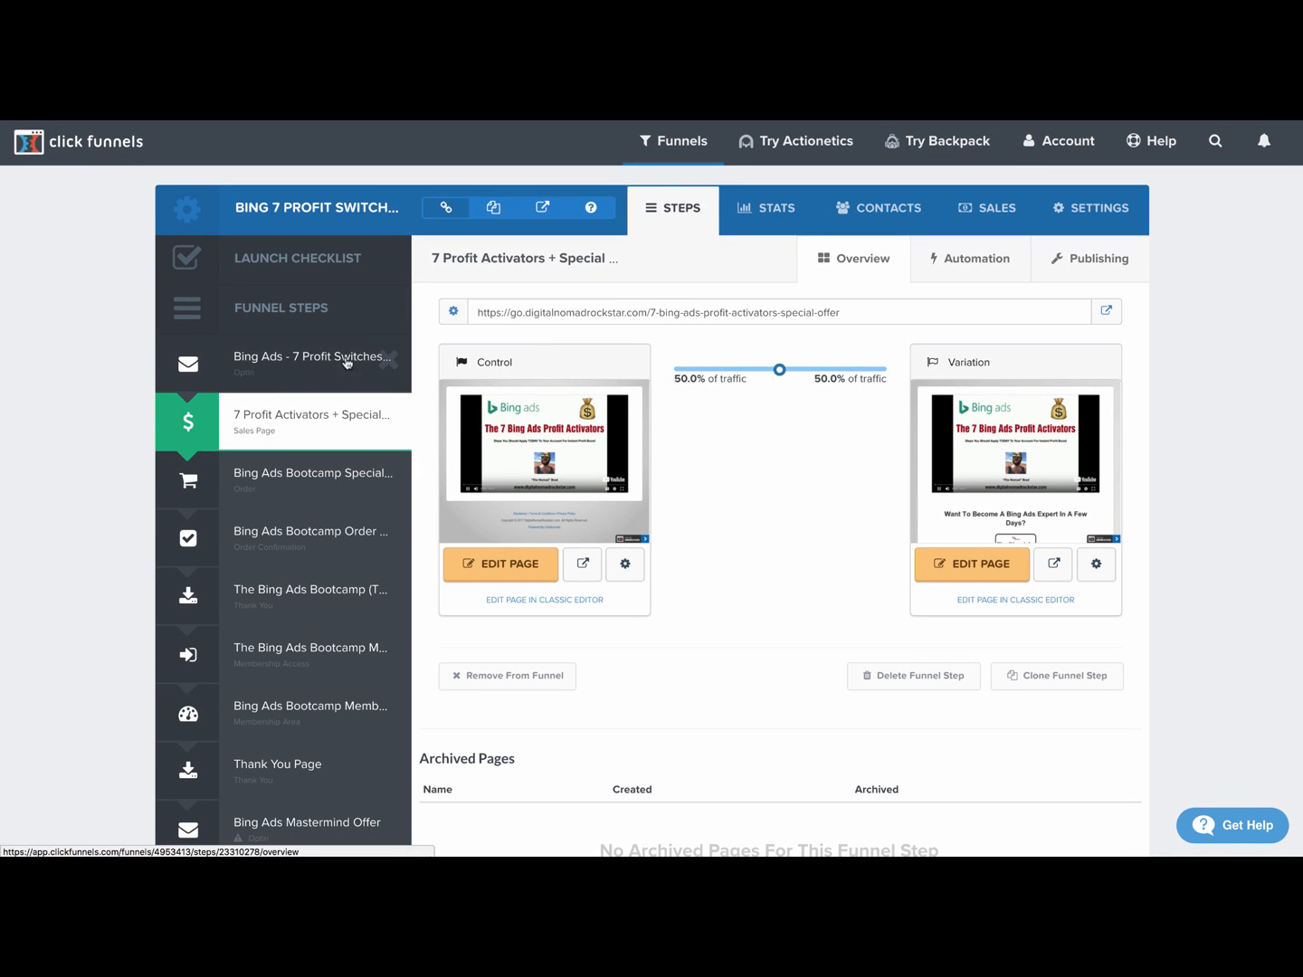
# - Preview the live special-offer sales page from its URL, review it down to the footer, and close the preview
pyautogui.click(638, 310)
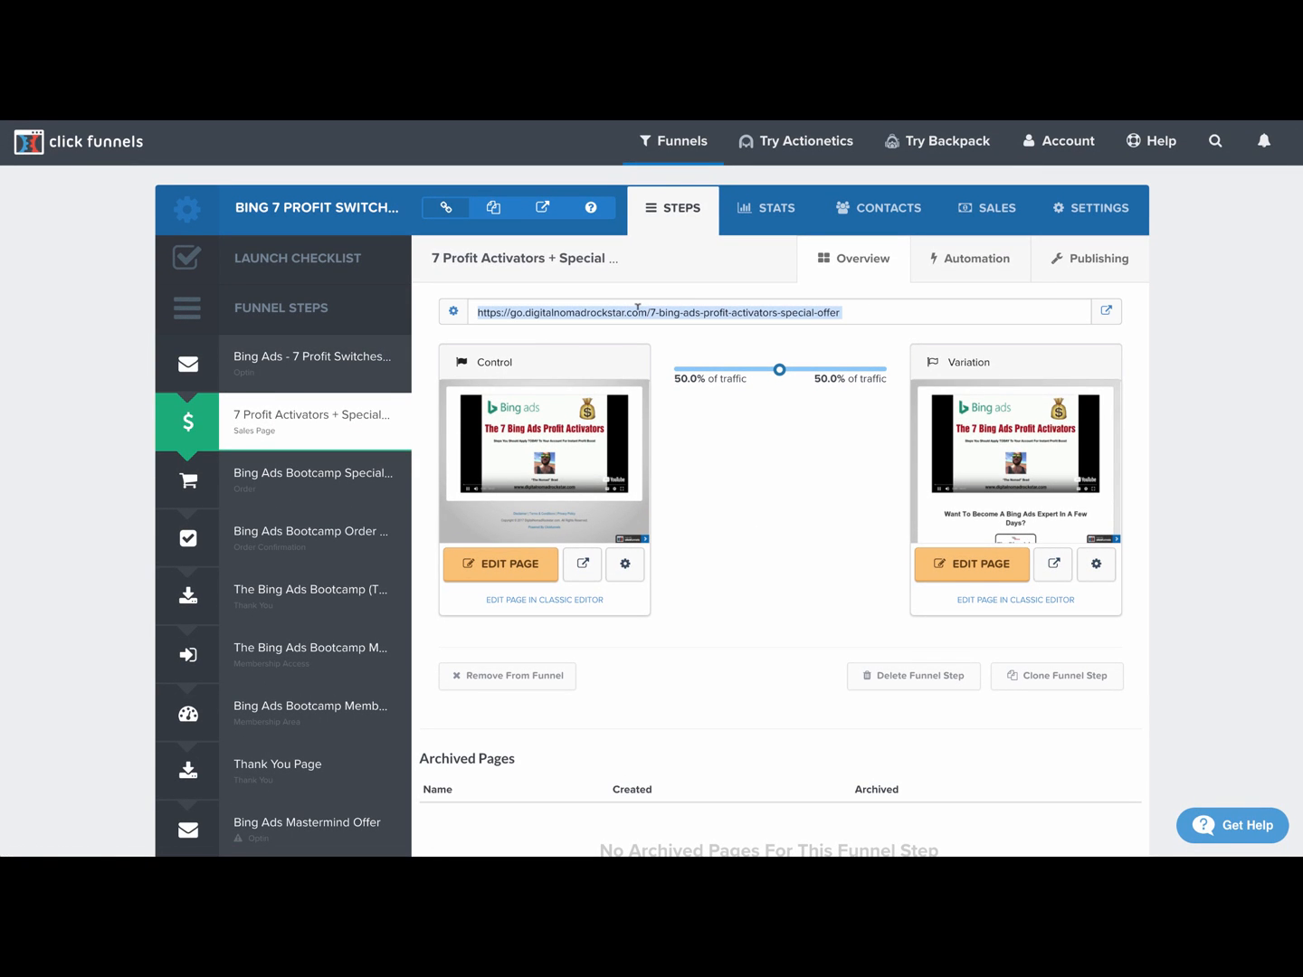
pyautogui.click(1106, 313)
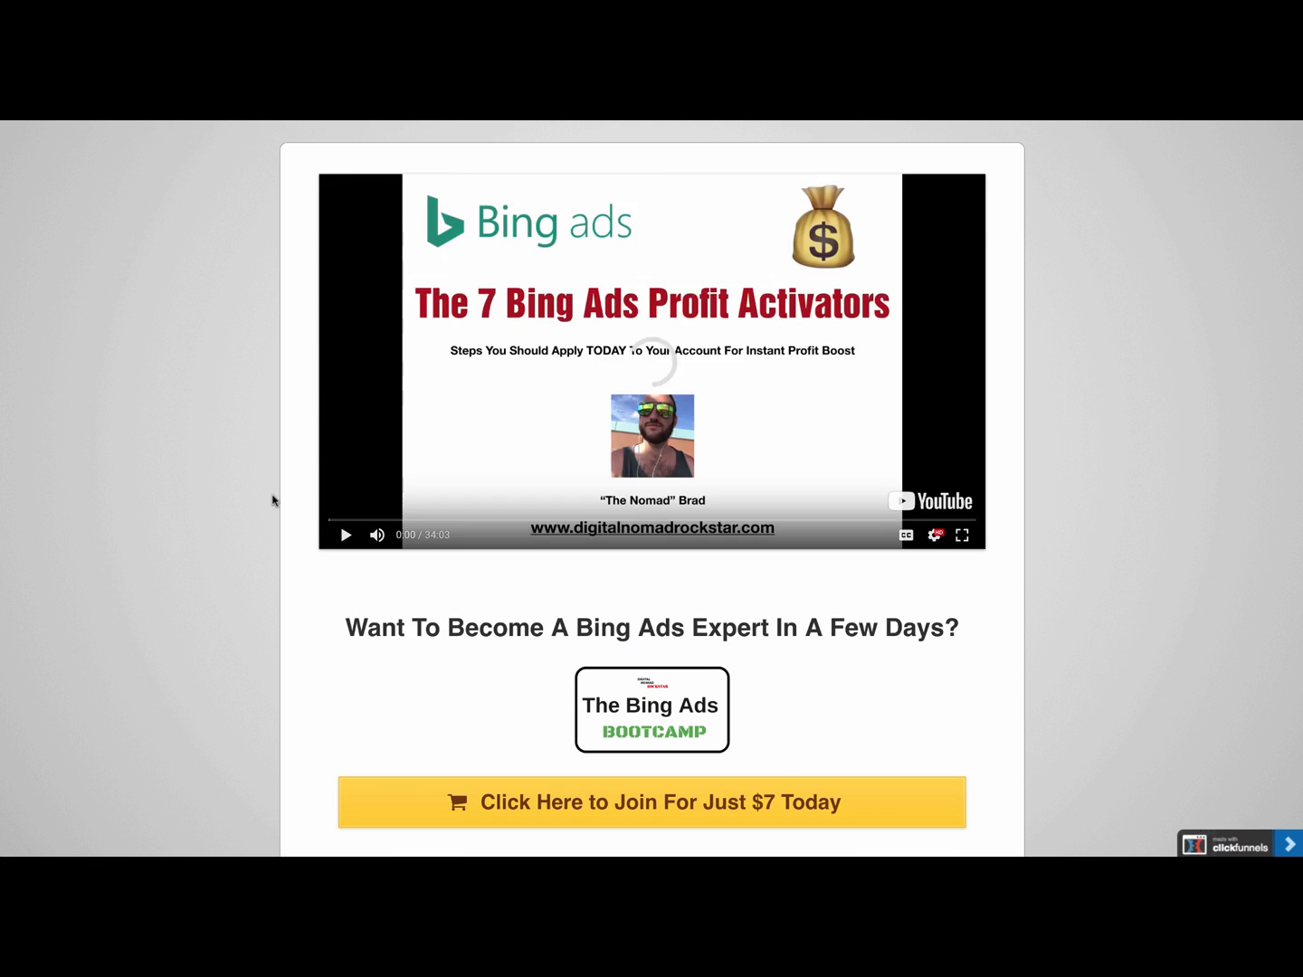
pyautogui.scroll(-5, 273, 500)
pyautogui.scroll(-3, 274, 499)
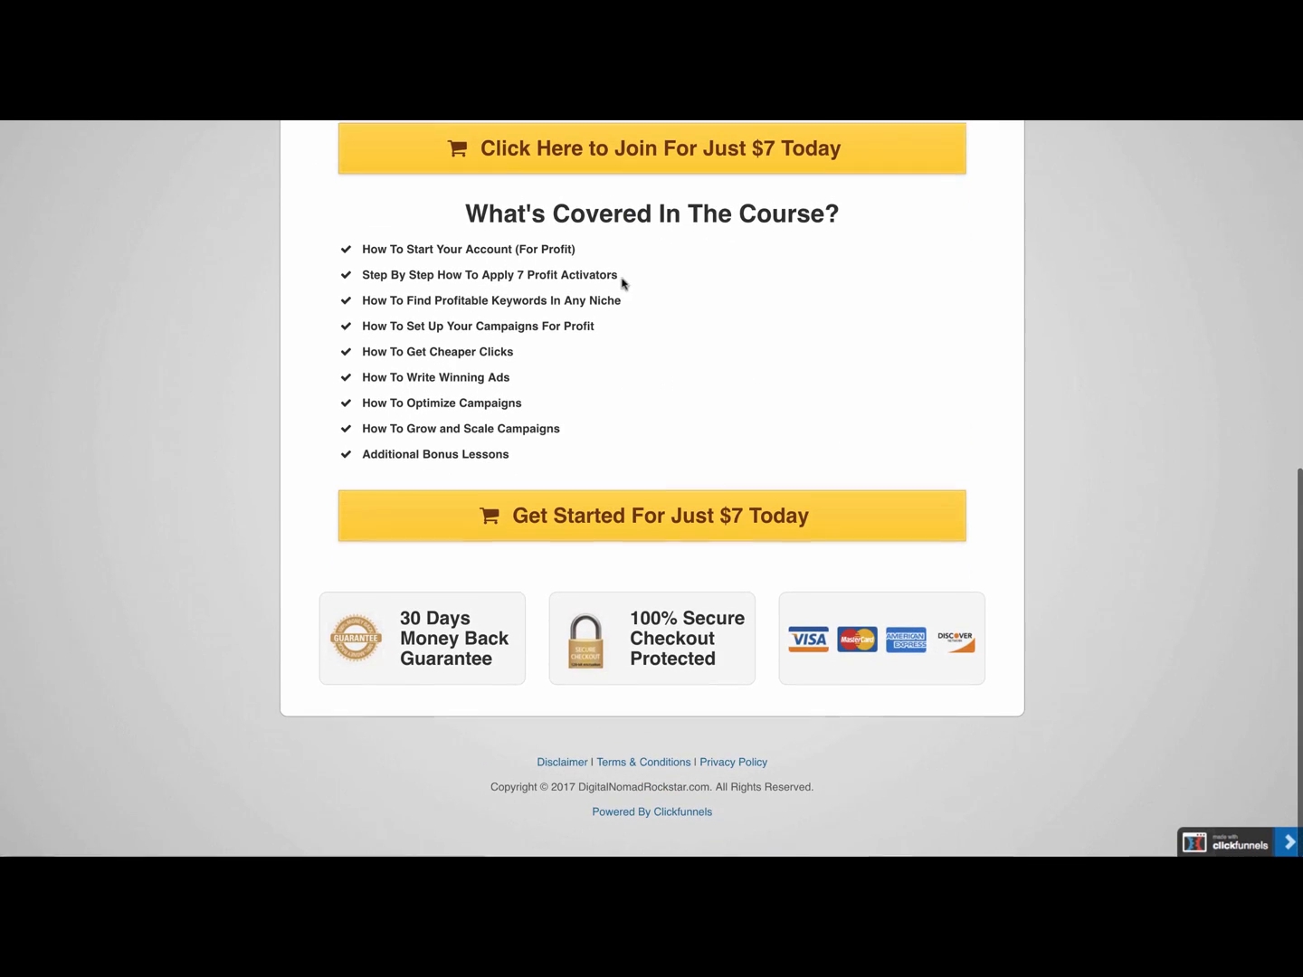
pyautogui.scroll(8, 215, 369)
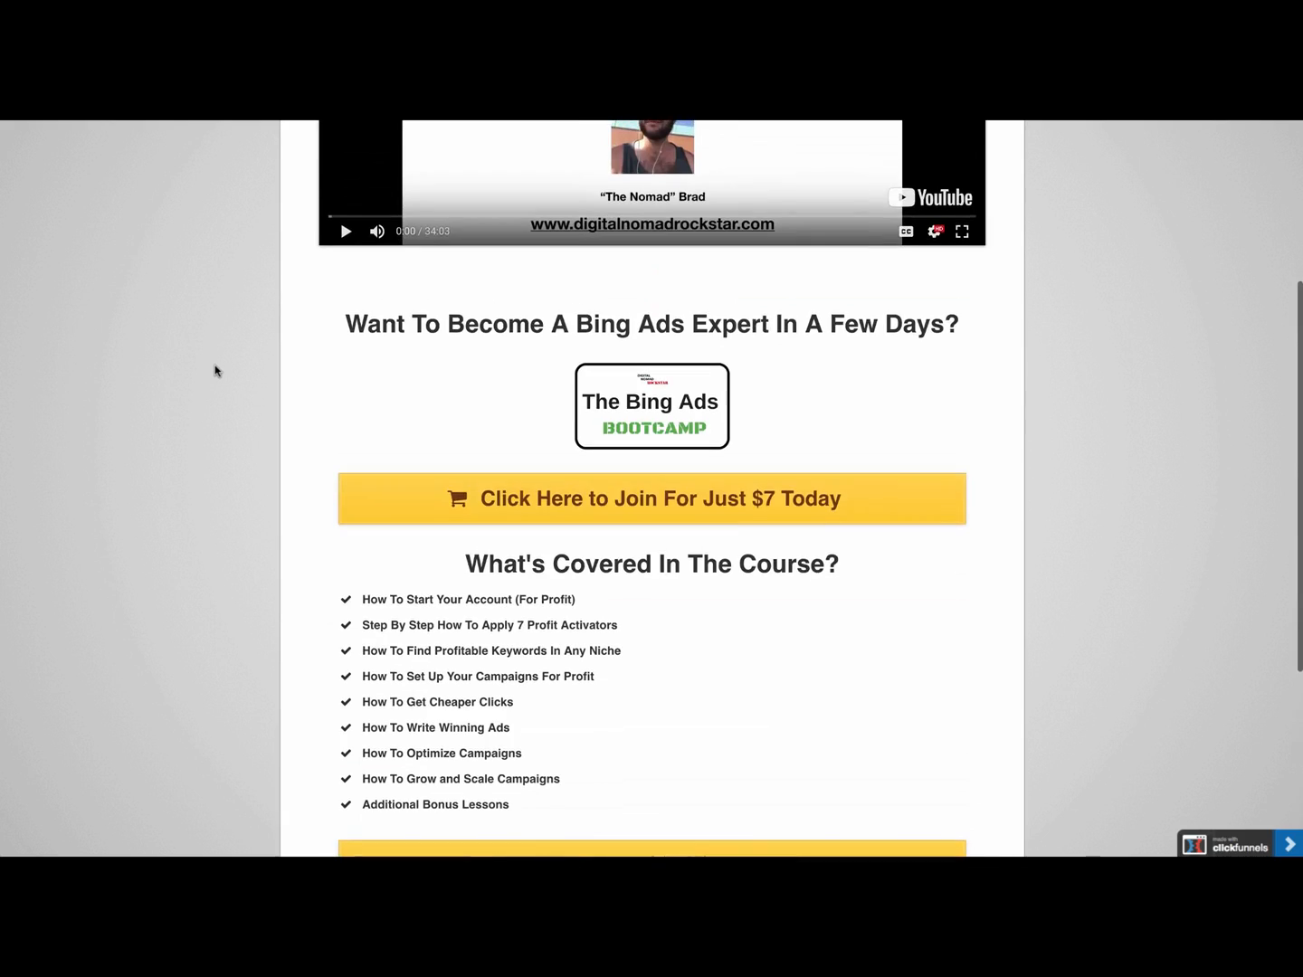
pyautogui.press('super+w')
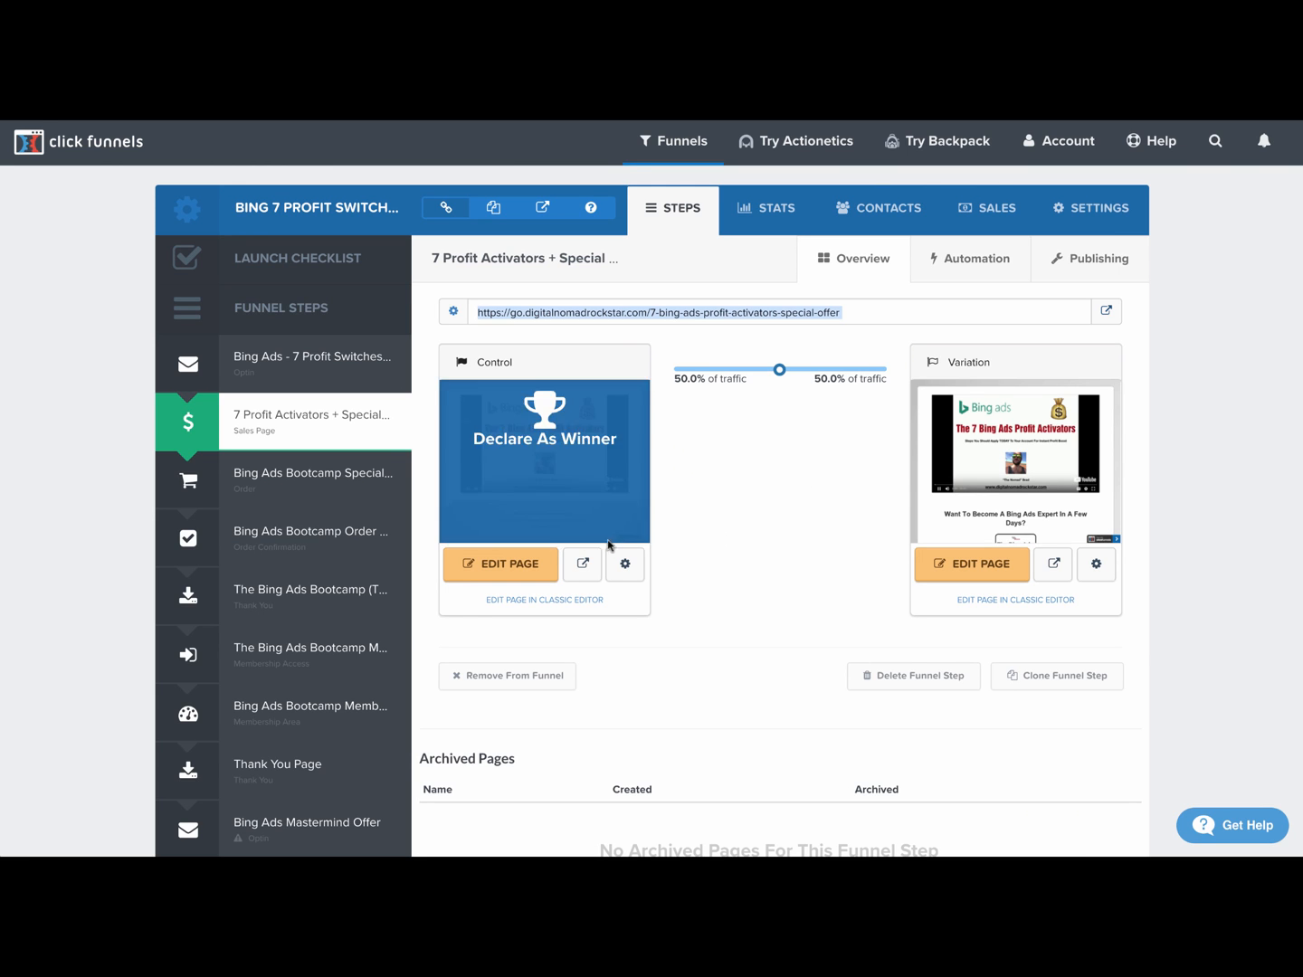
pyautogui.moveTo(587, 417)
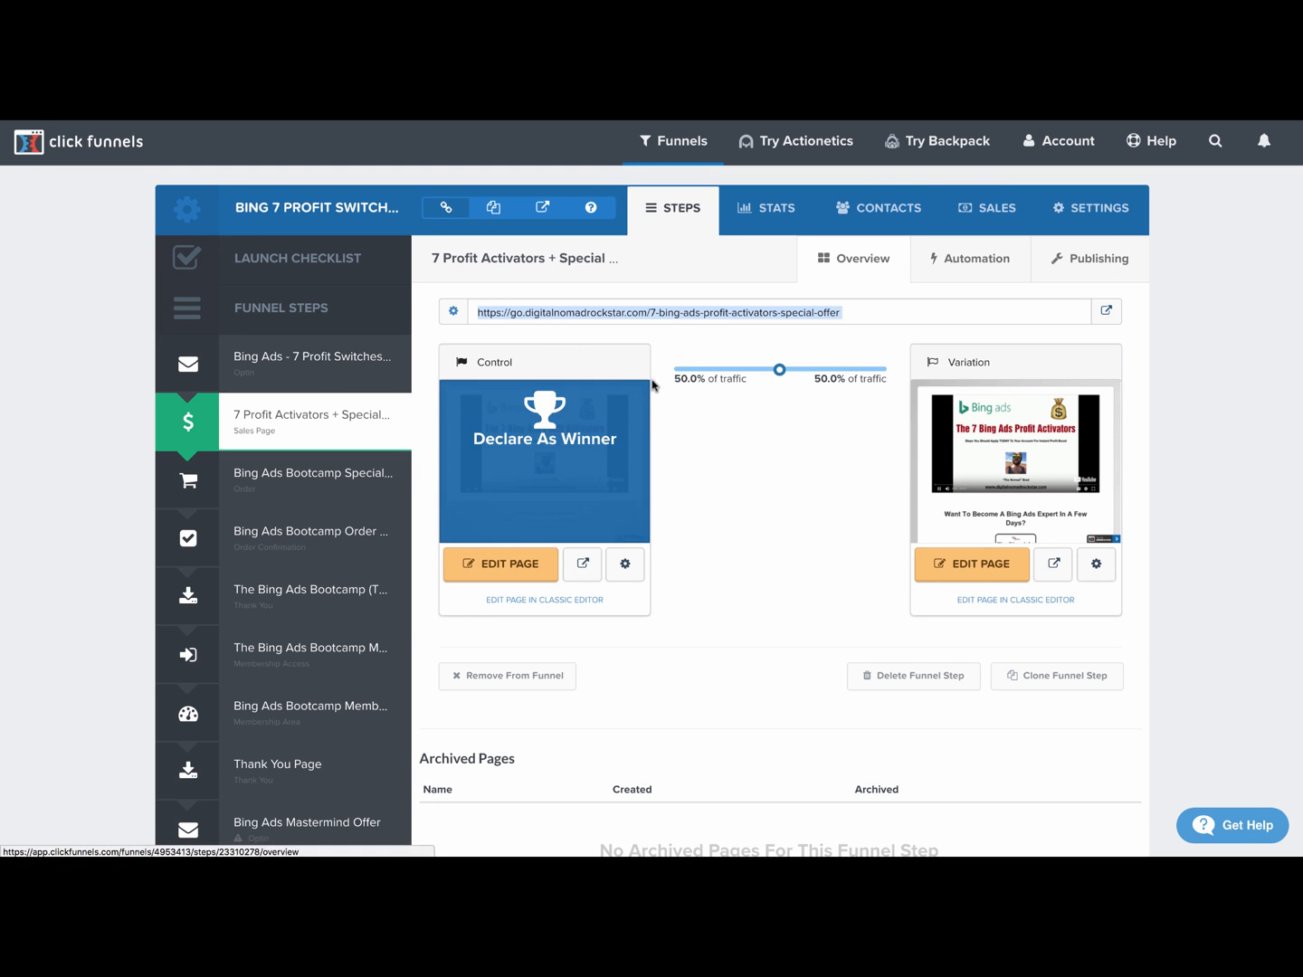
pyautogui.moveTo(559, 373)
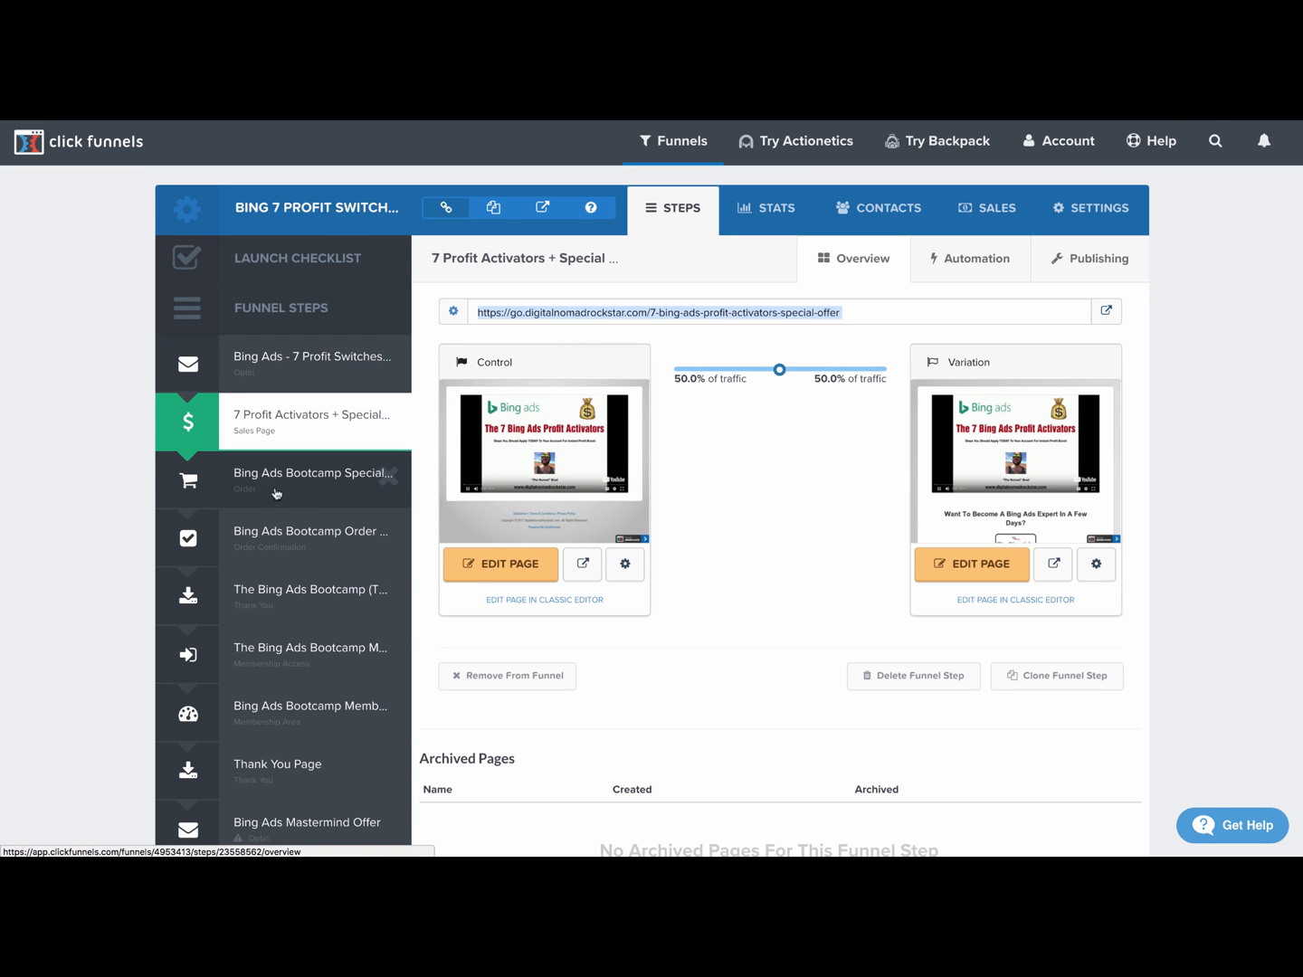
pyautogui.scroll(-1, 290, 498)
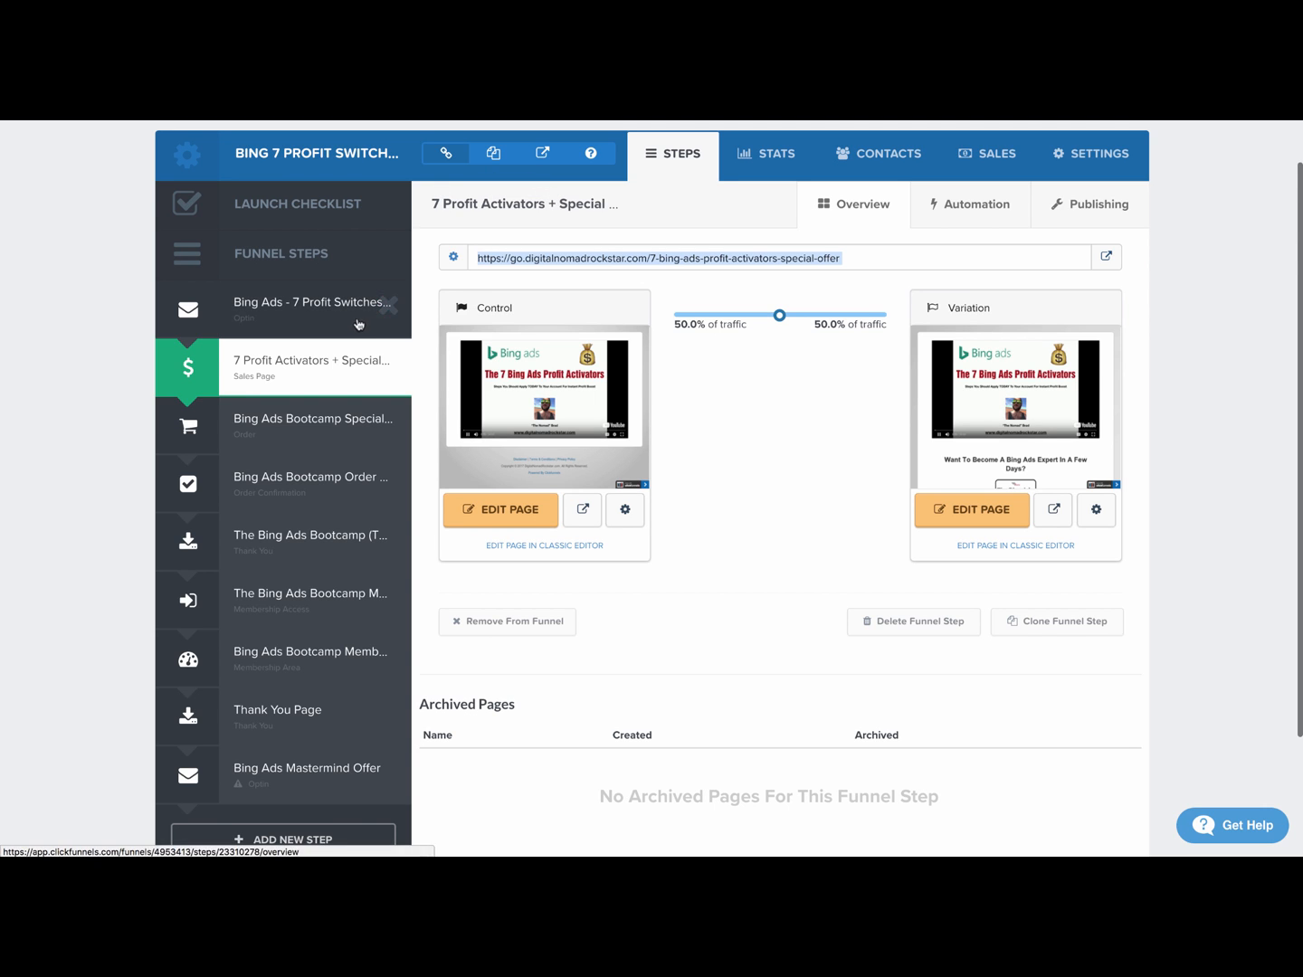
pyautogui.moveTo(519, 391)
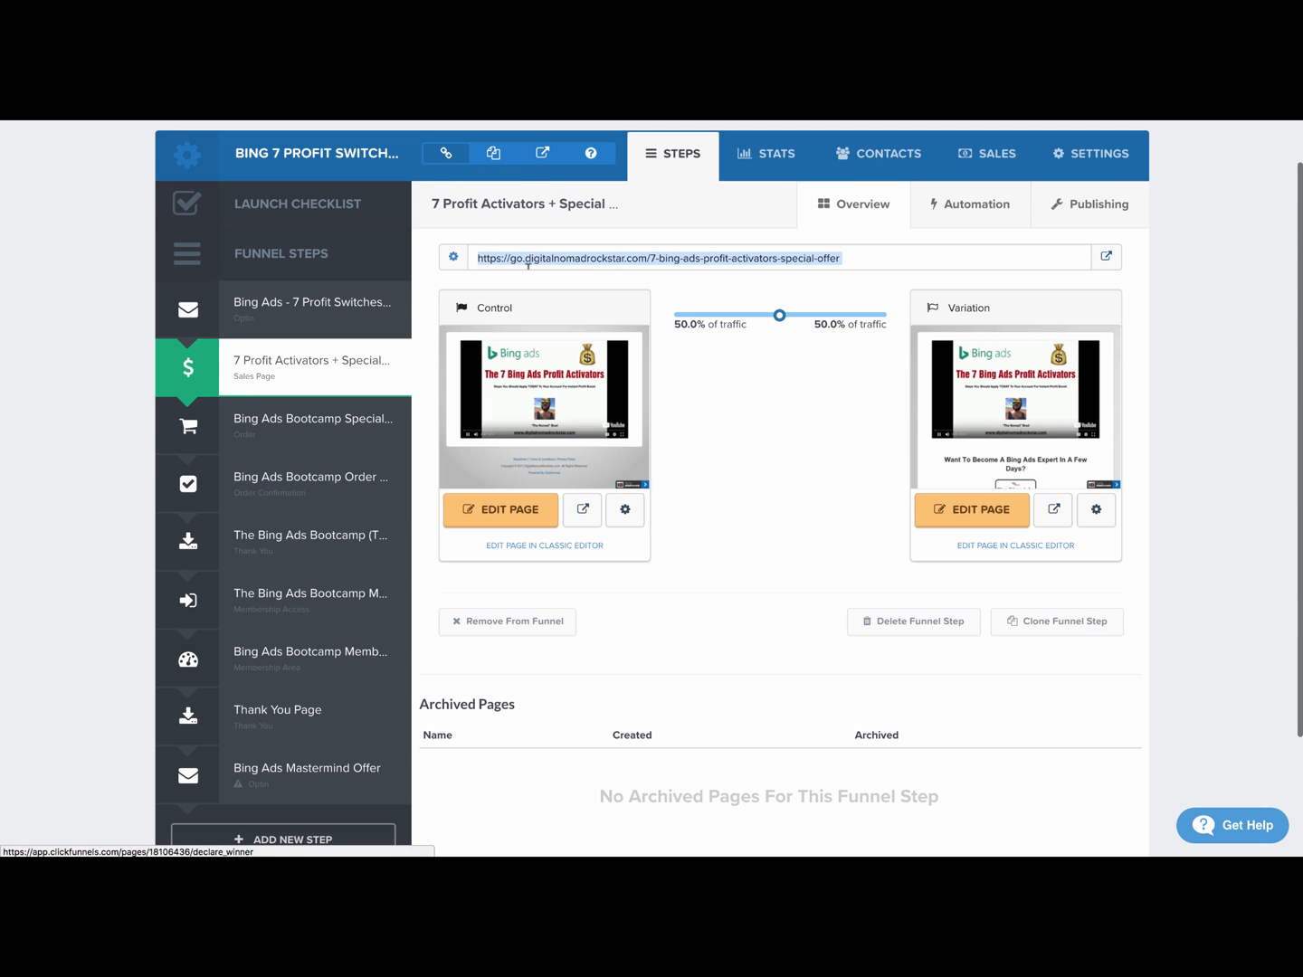
pyautogui.moveTo(1002, 394)
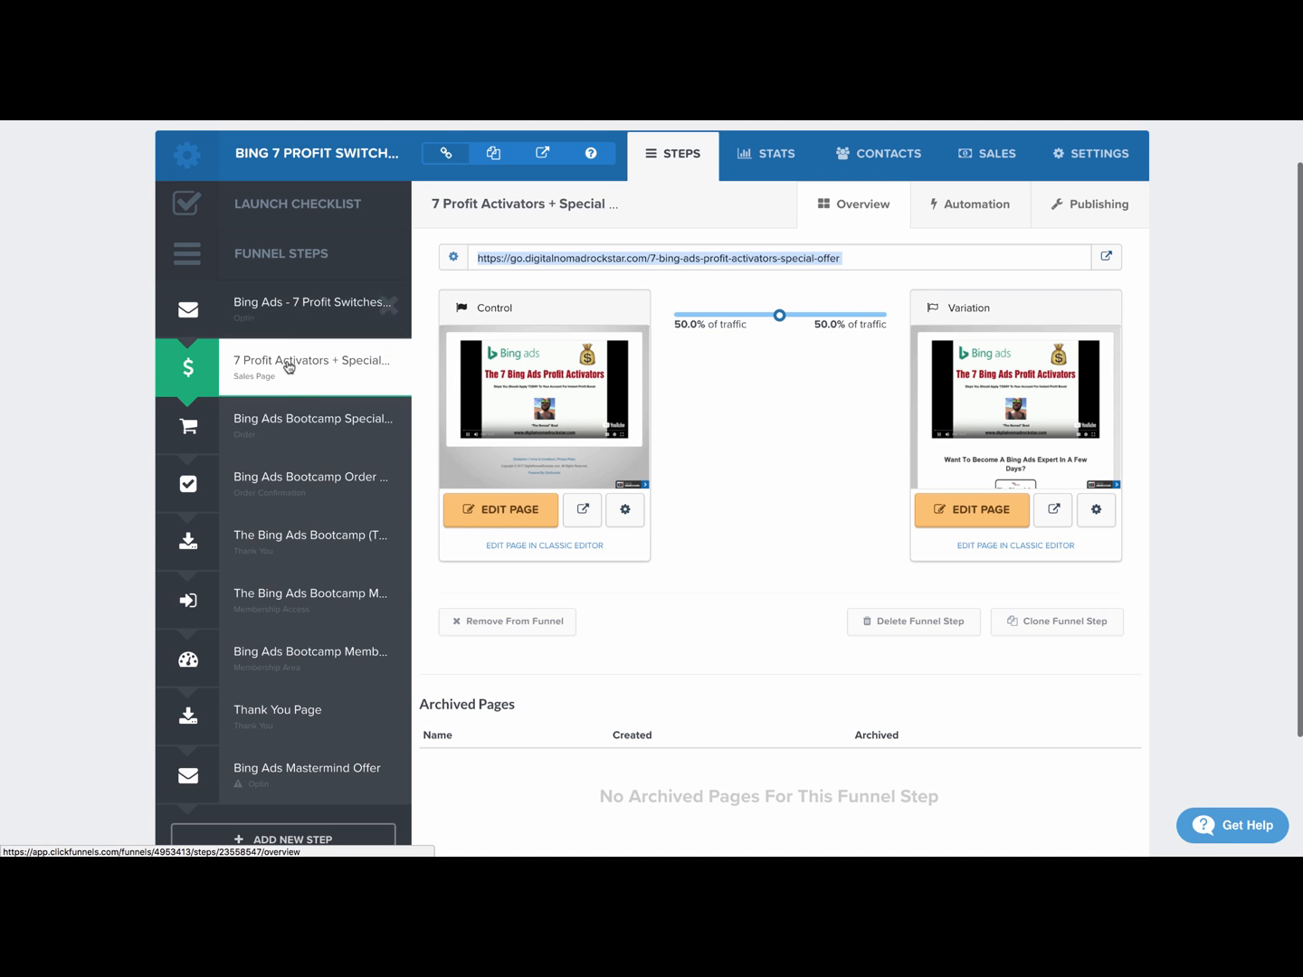
# - Open the Bing Ads Bootcamp Special order step and preview its Control page to review the order form
pyautogui.click(281, 430)
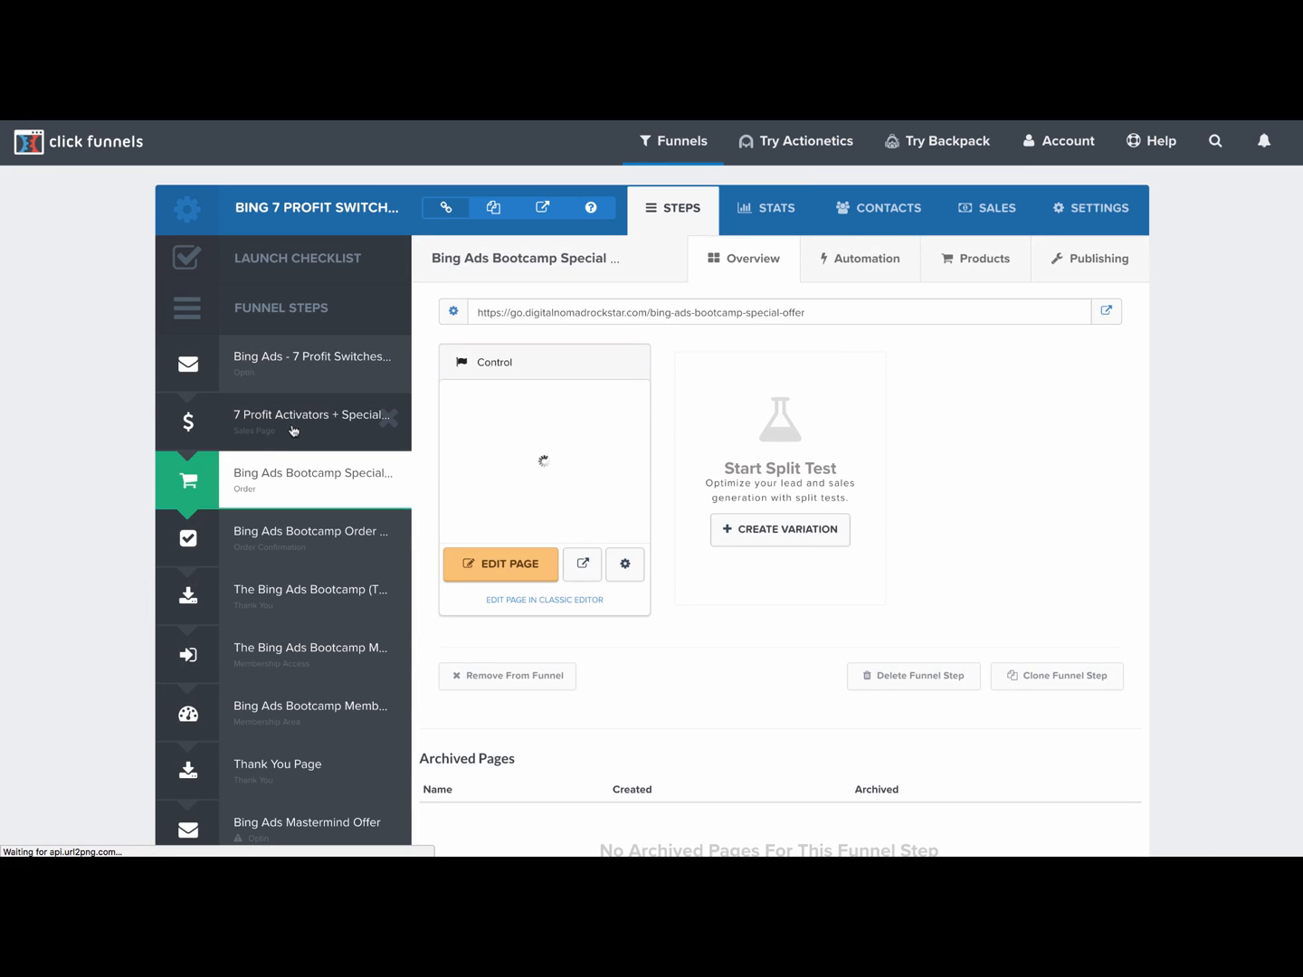
pyautogui.scroll(-2, 318, 355)
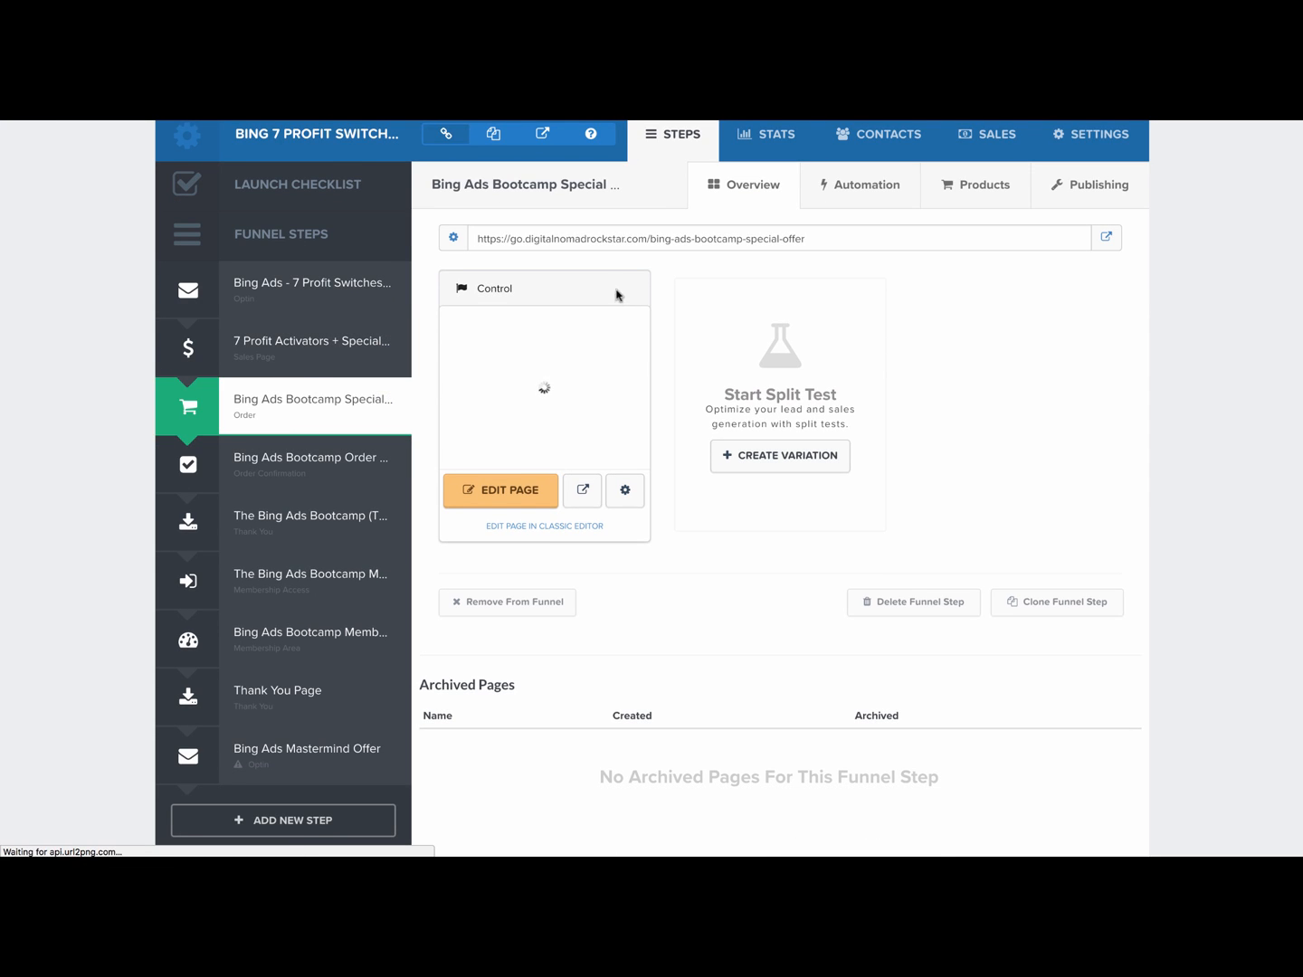
pyautogui.click(584, 492)
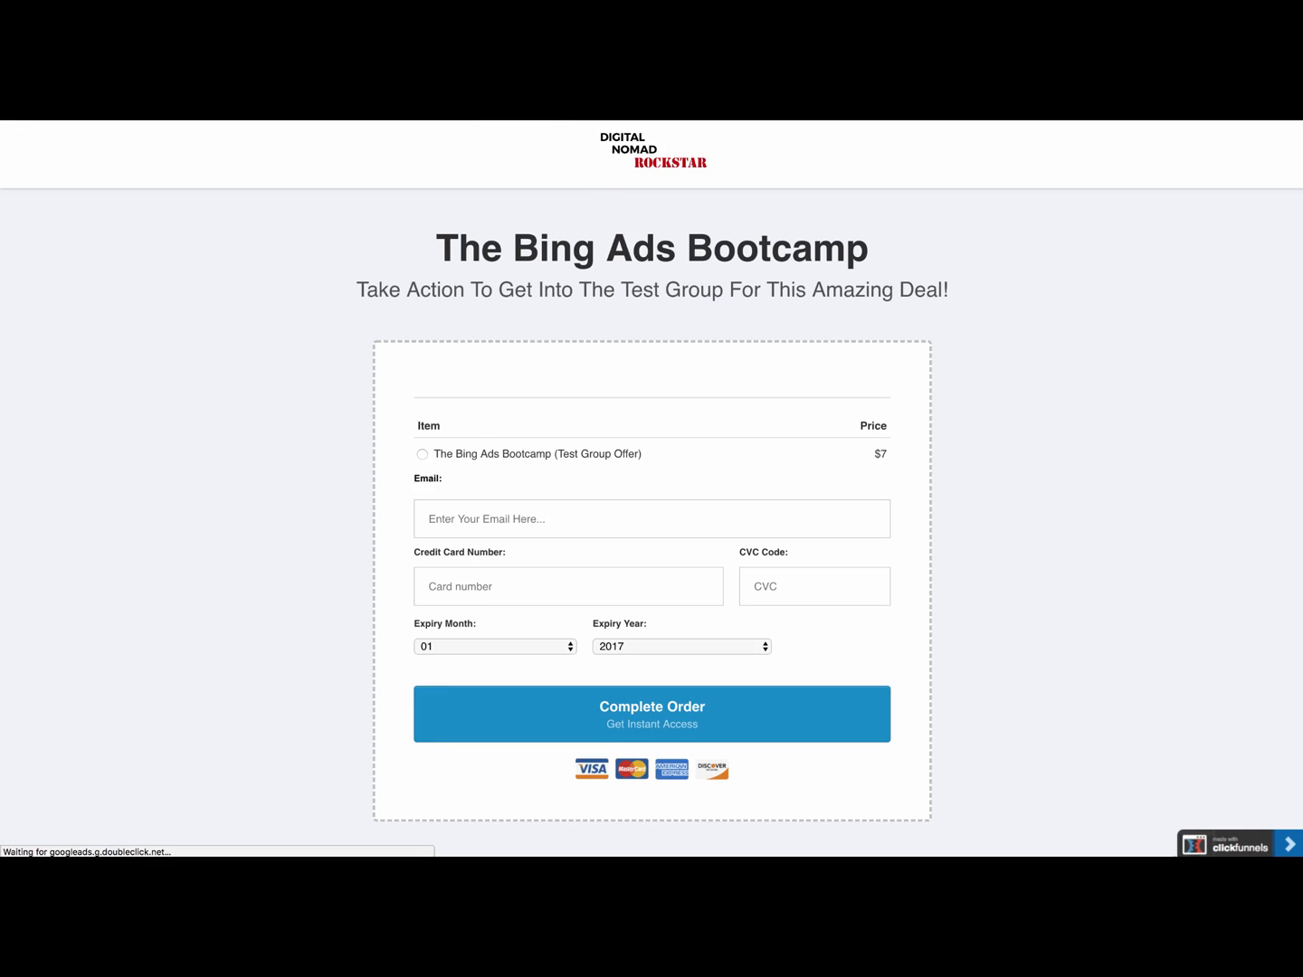
pyautogui.scroll(-2, 376, 351)
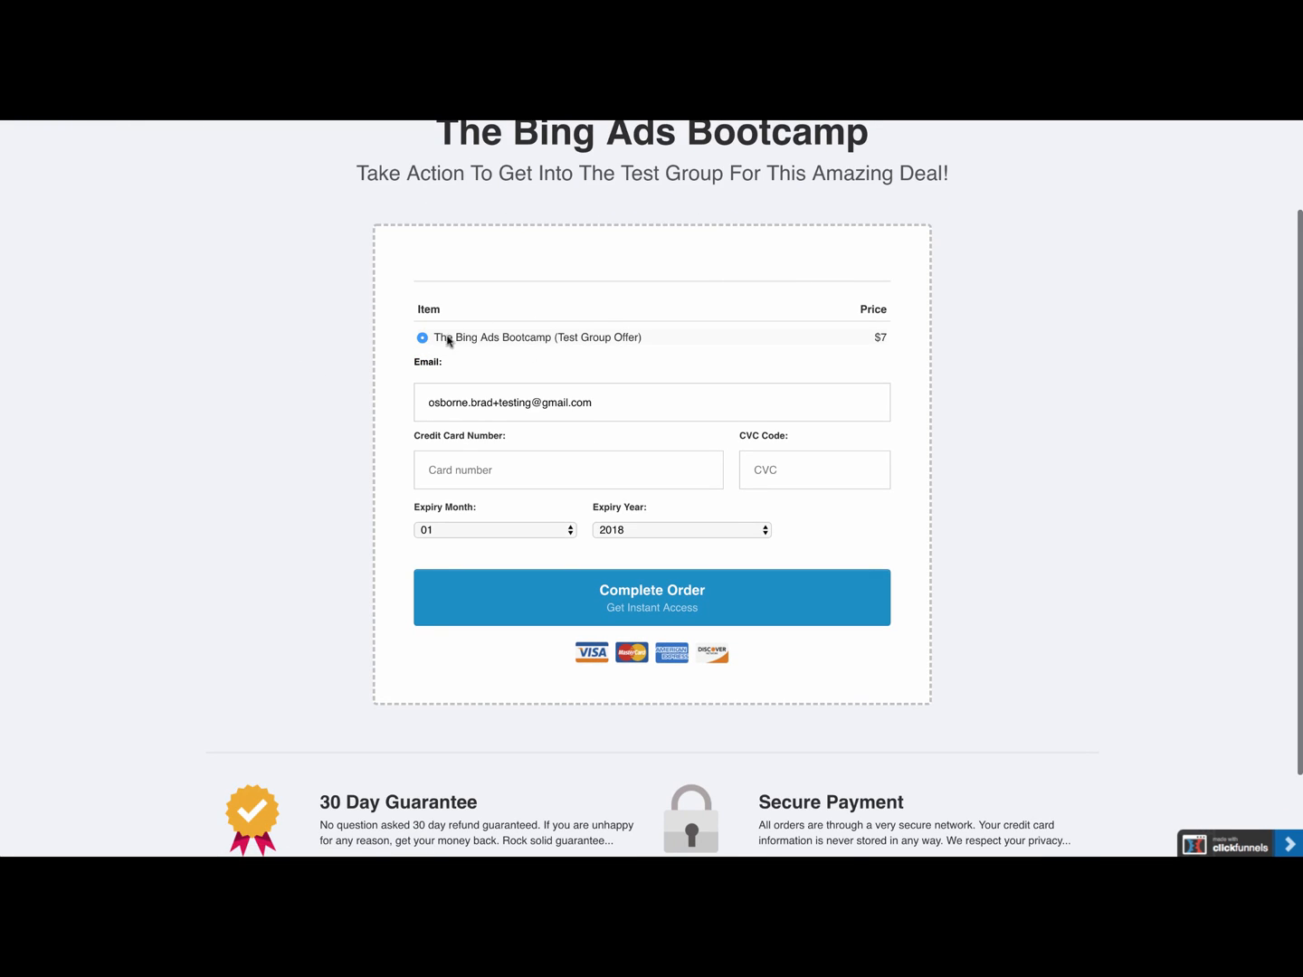
pyautogui.scroll(2, 684, 353)
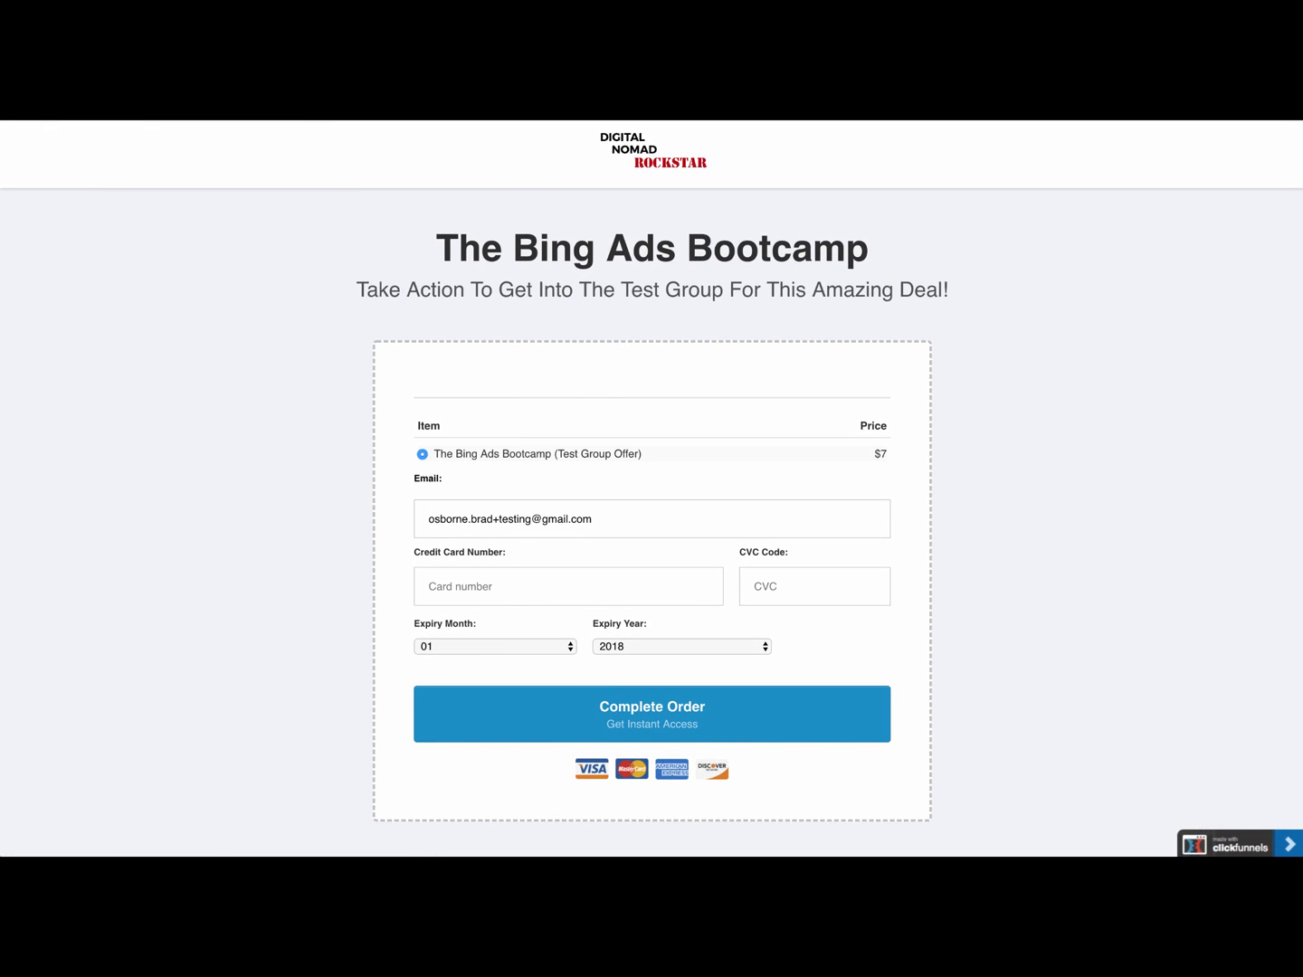
# - Close the order form preview, then preview the Control page of the Bing Ads Bootcamp Order Confirmation step and close it
pyautogui.hotkey('ctrl', 'w')
pyautogui.scroll(-1, 295, 449)
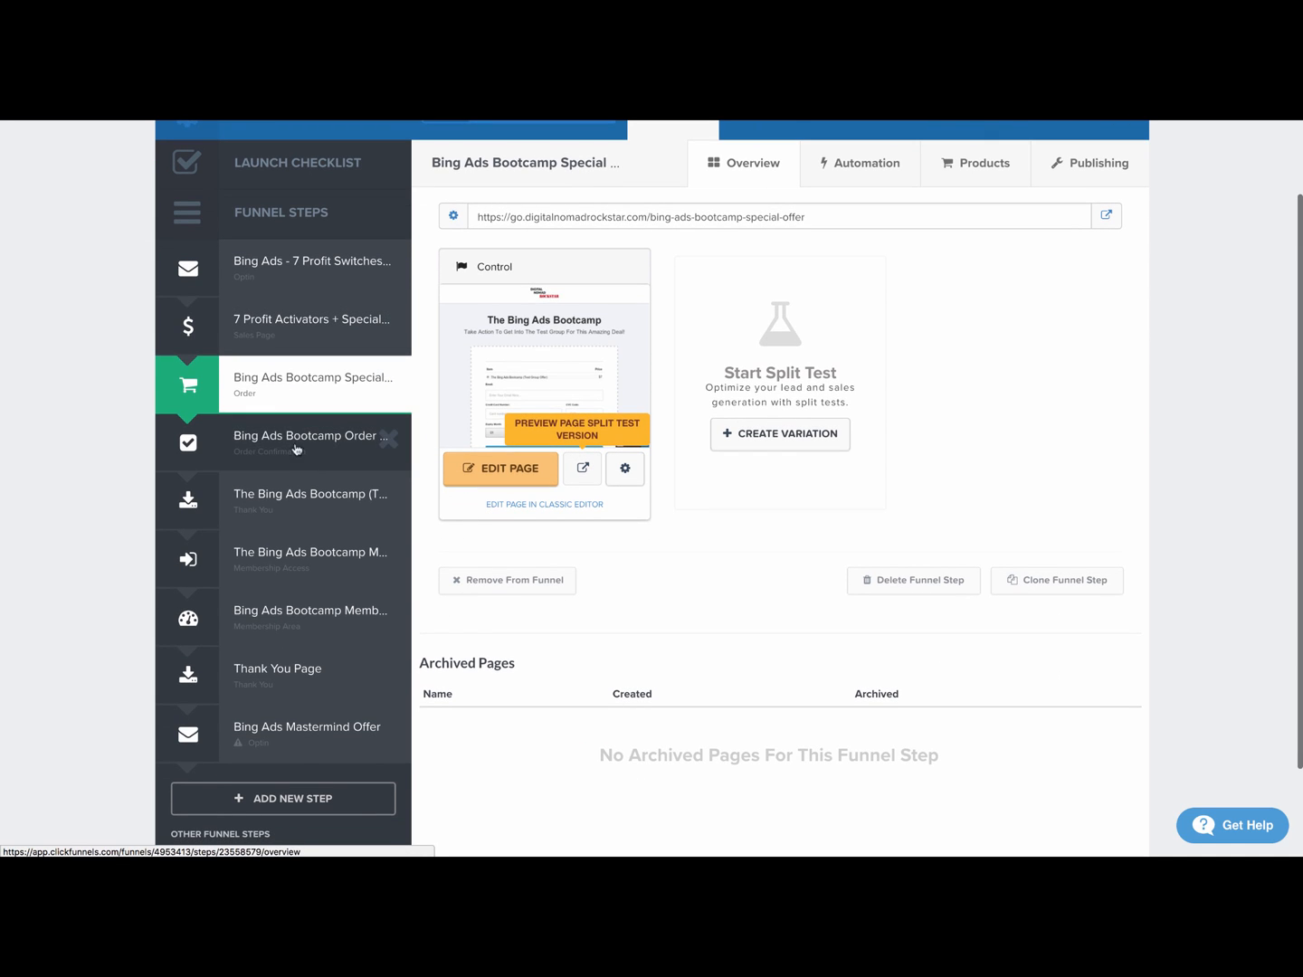
pyautogui.click(282, 435)
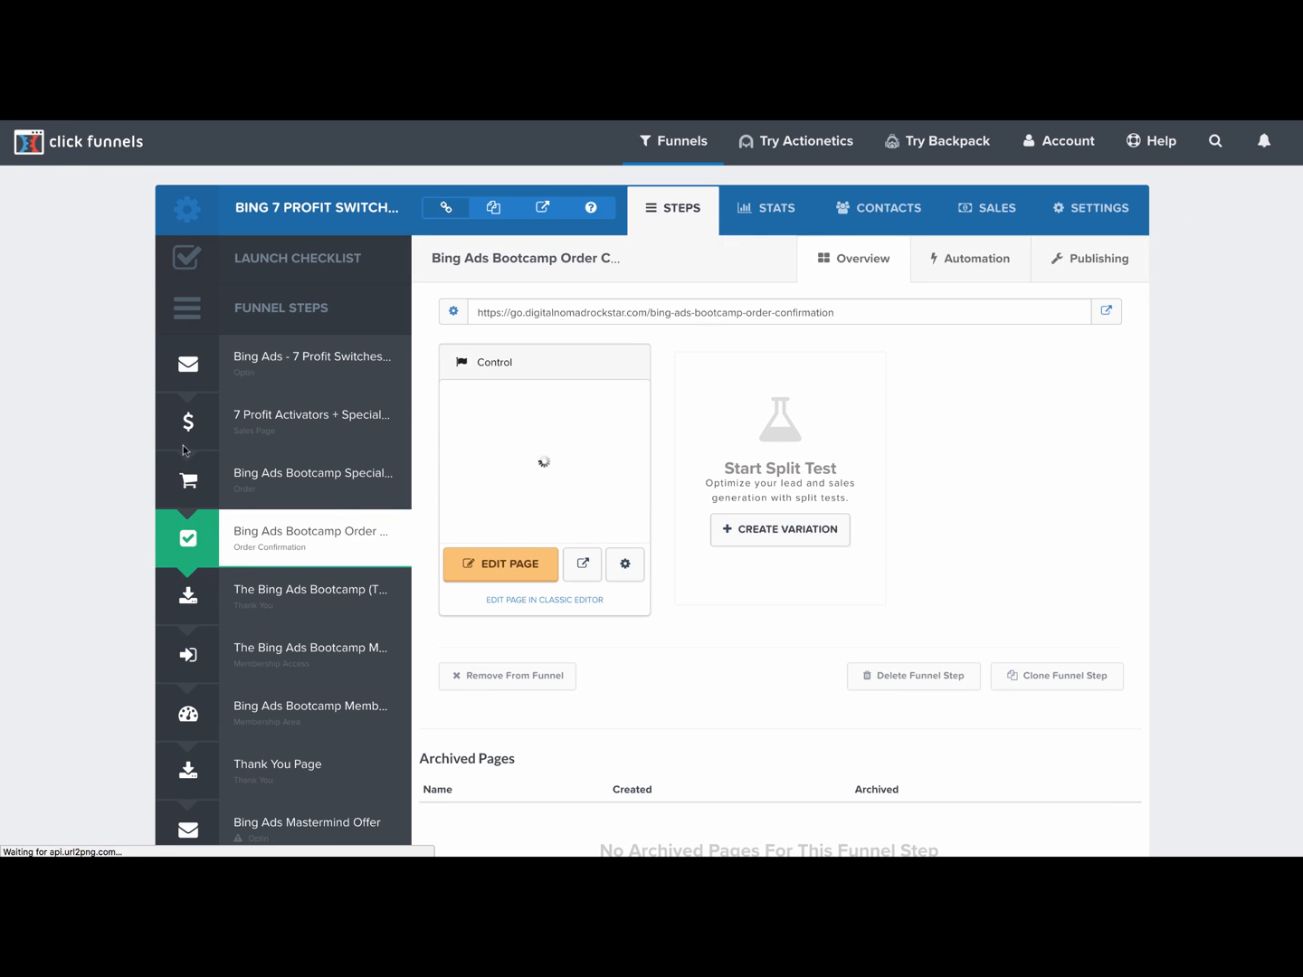
pyautogui.click(583, 564)
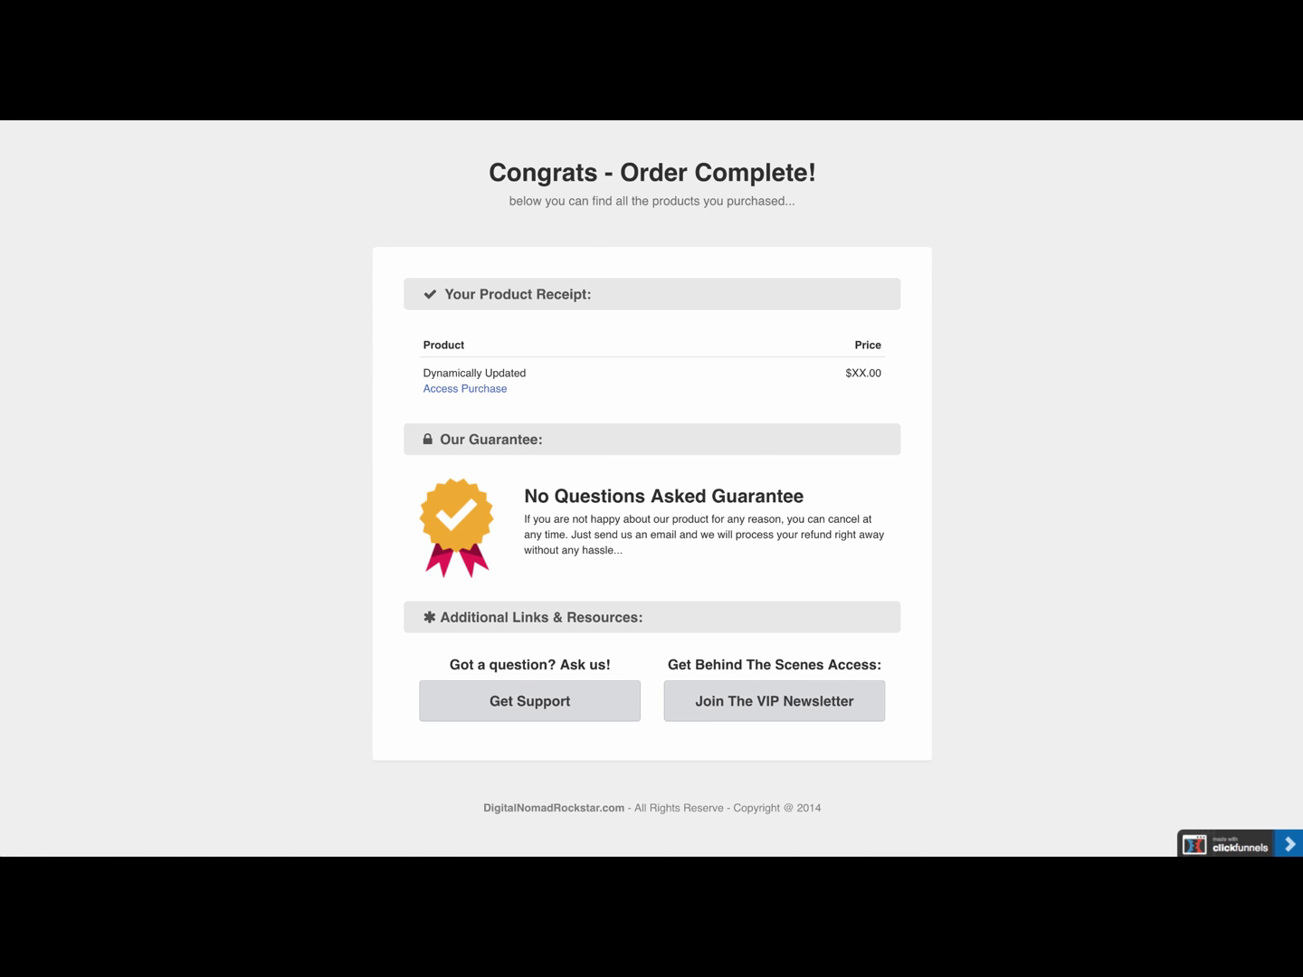
pyautogui.hotkey('ctrl', 'w')
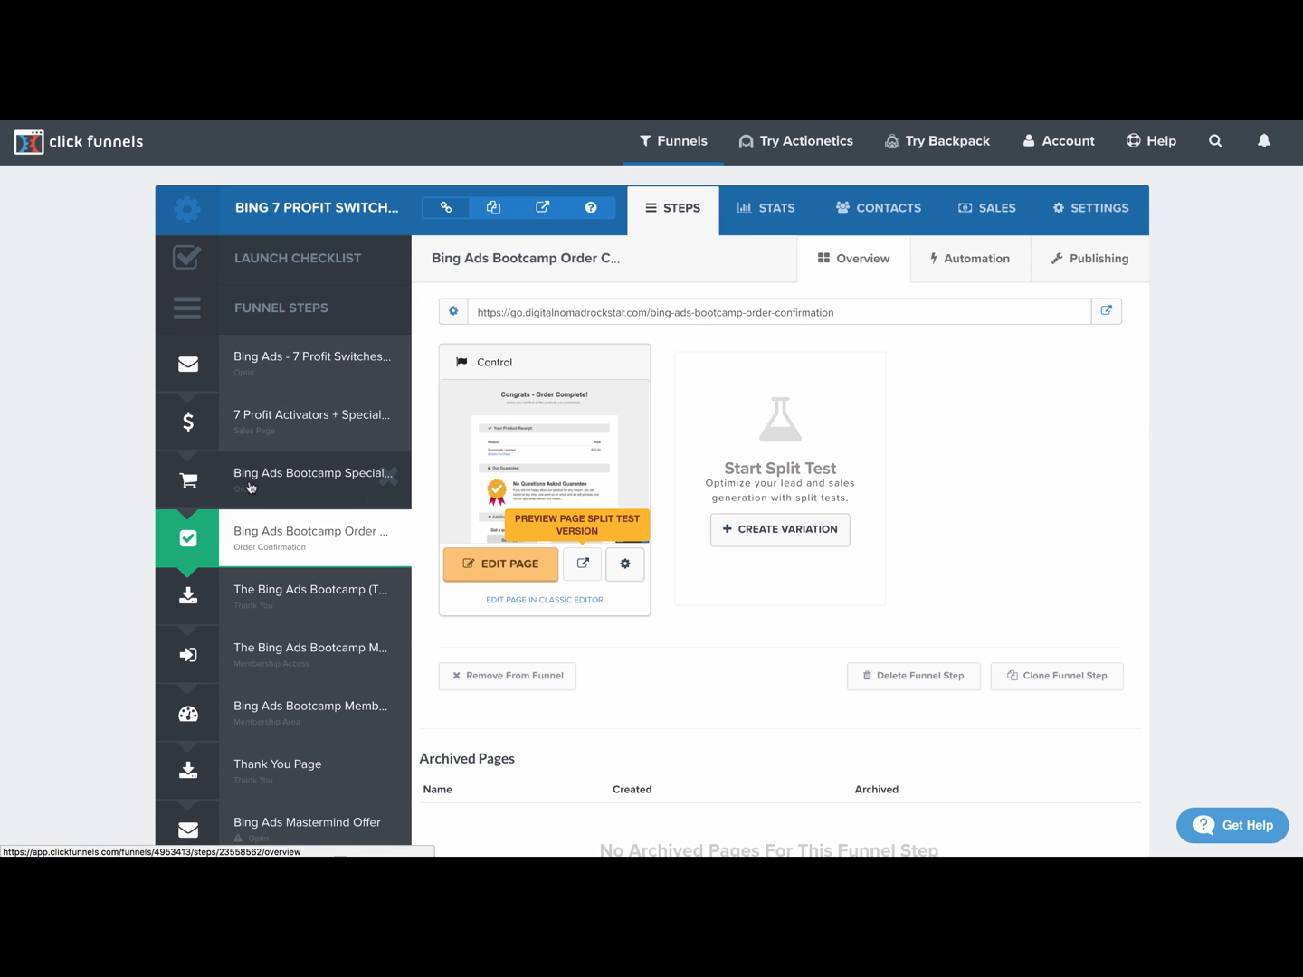
# - Open the Bing Ads Bootcamp Membership Area step and open Lesson #1: First Lesson in the membership editor
pyautogui.scroll(-1, 251, 488)
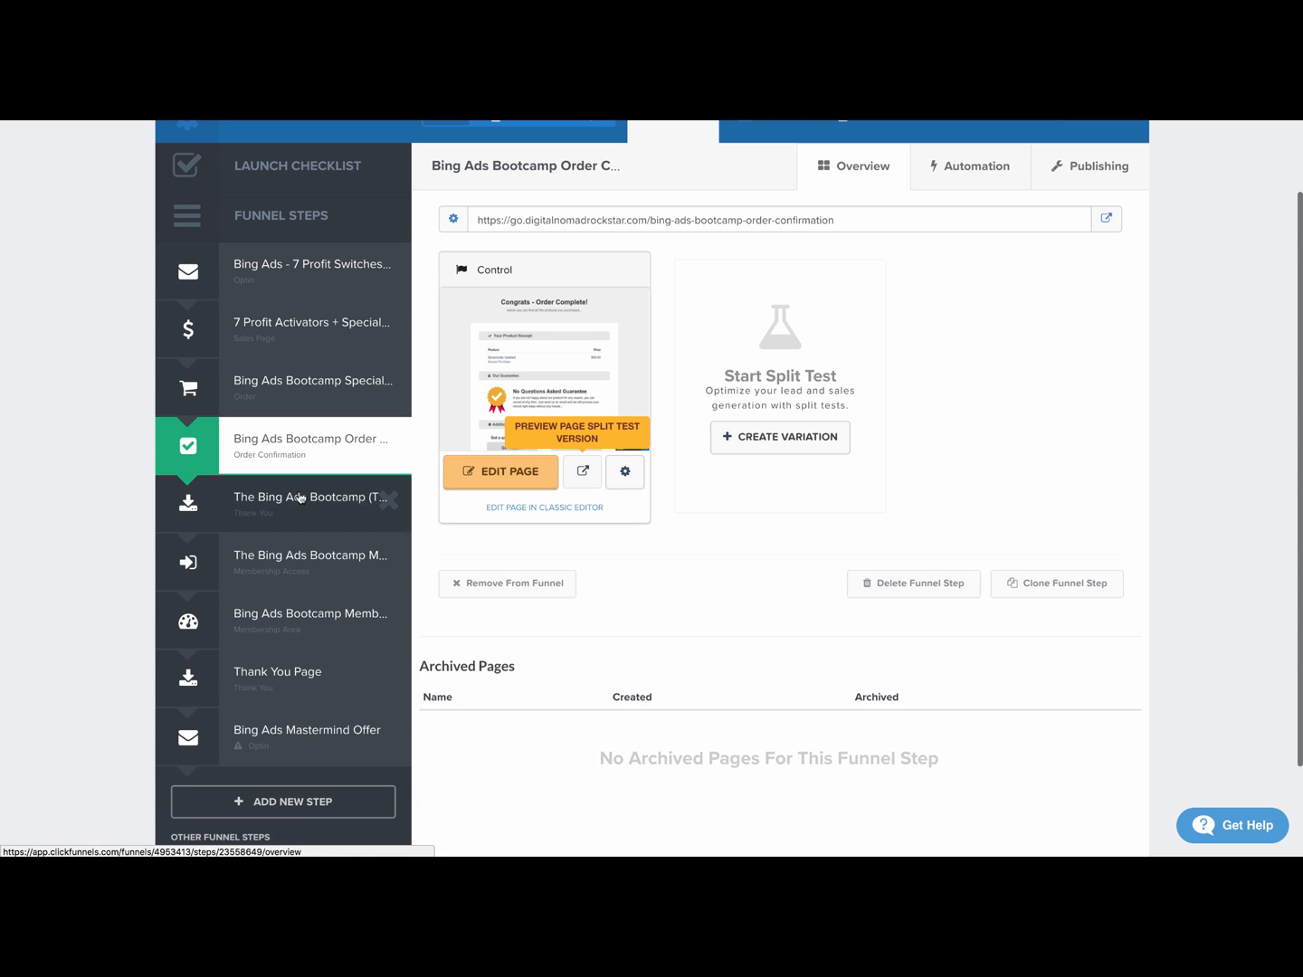
pyautogui.scroll(-1, 297, 428)
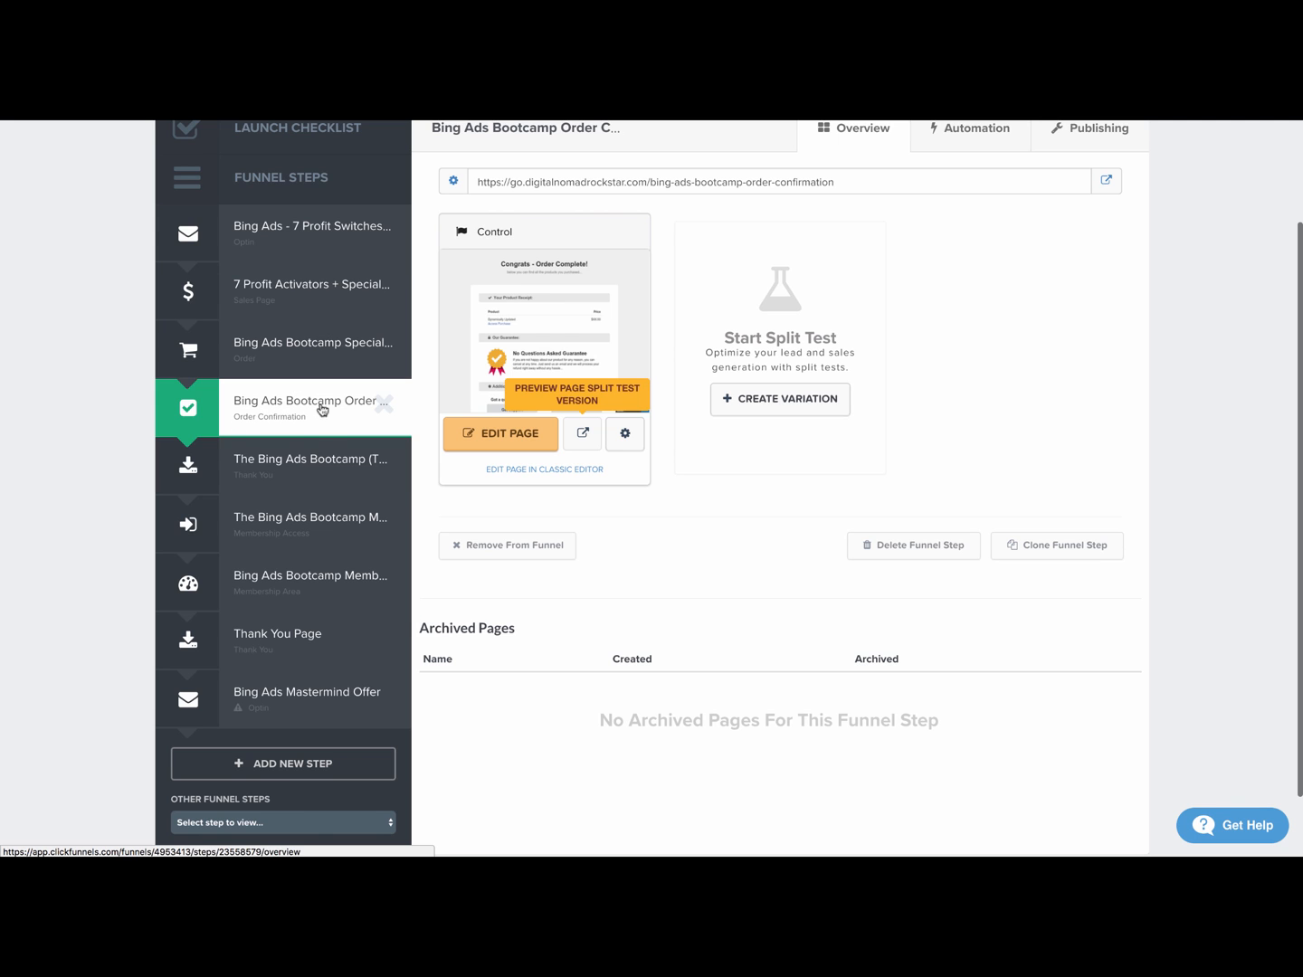
pyautogui.scroll(3, 281, 480)
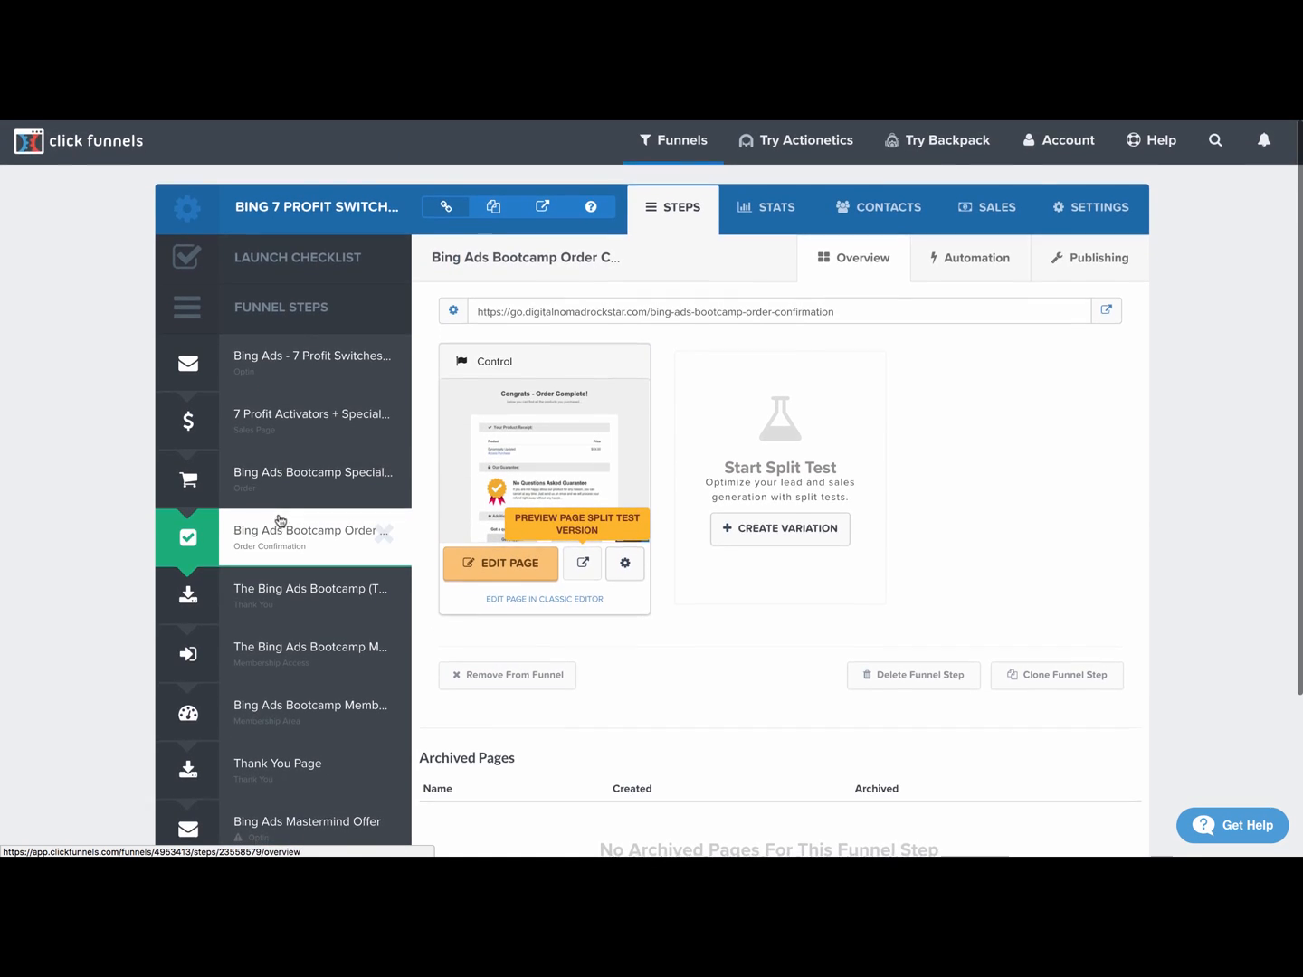
pyautogui.scroll(-2, 282, 525)
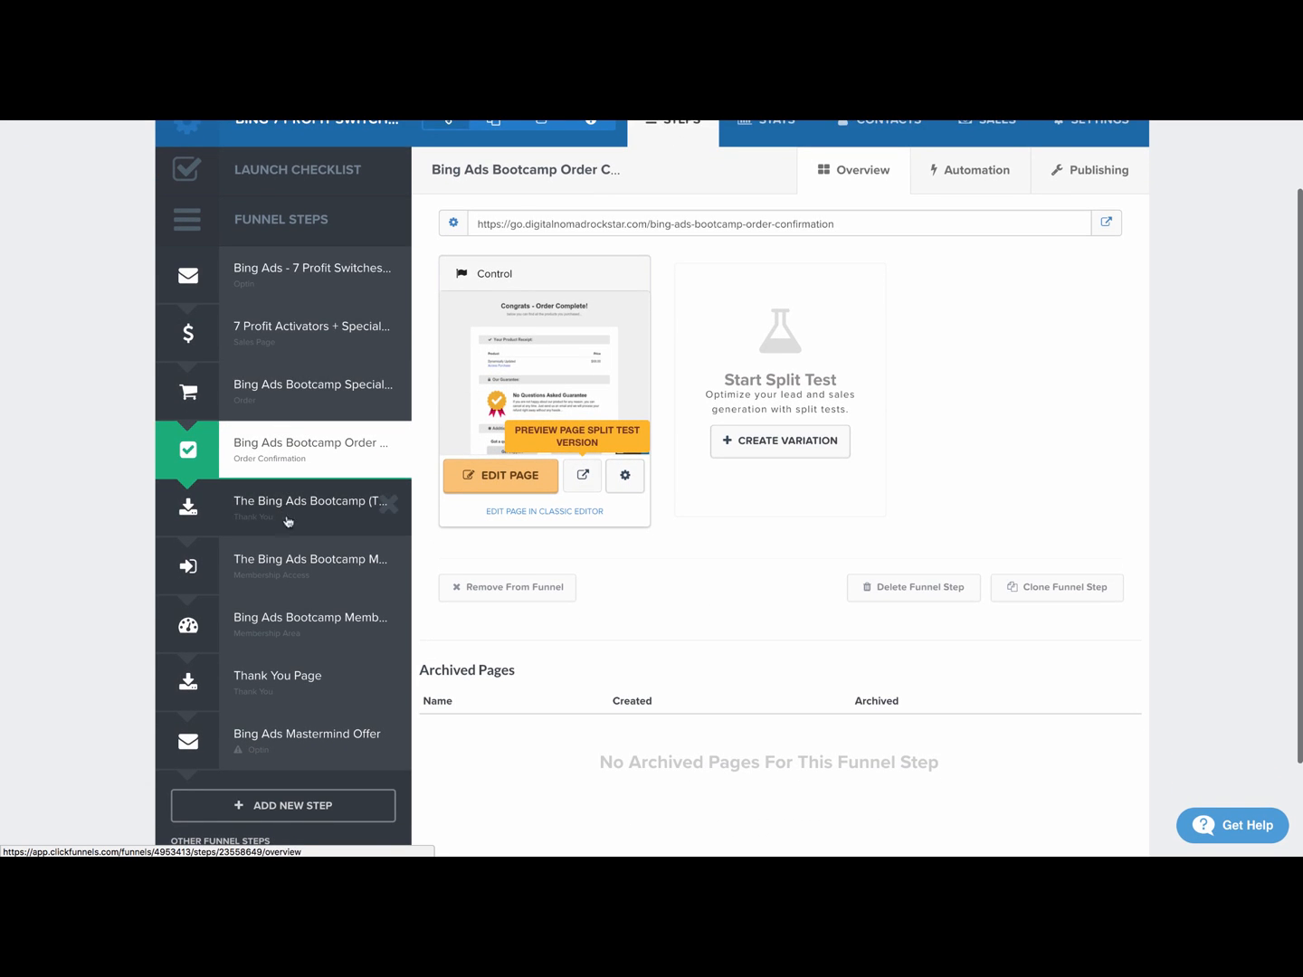
pyautogui.scroll(-2, 292, 569)
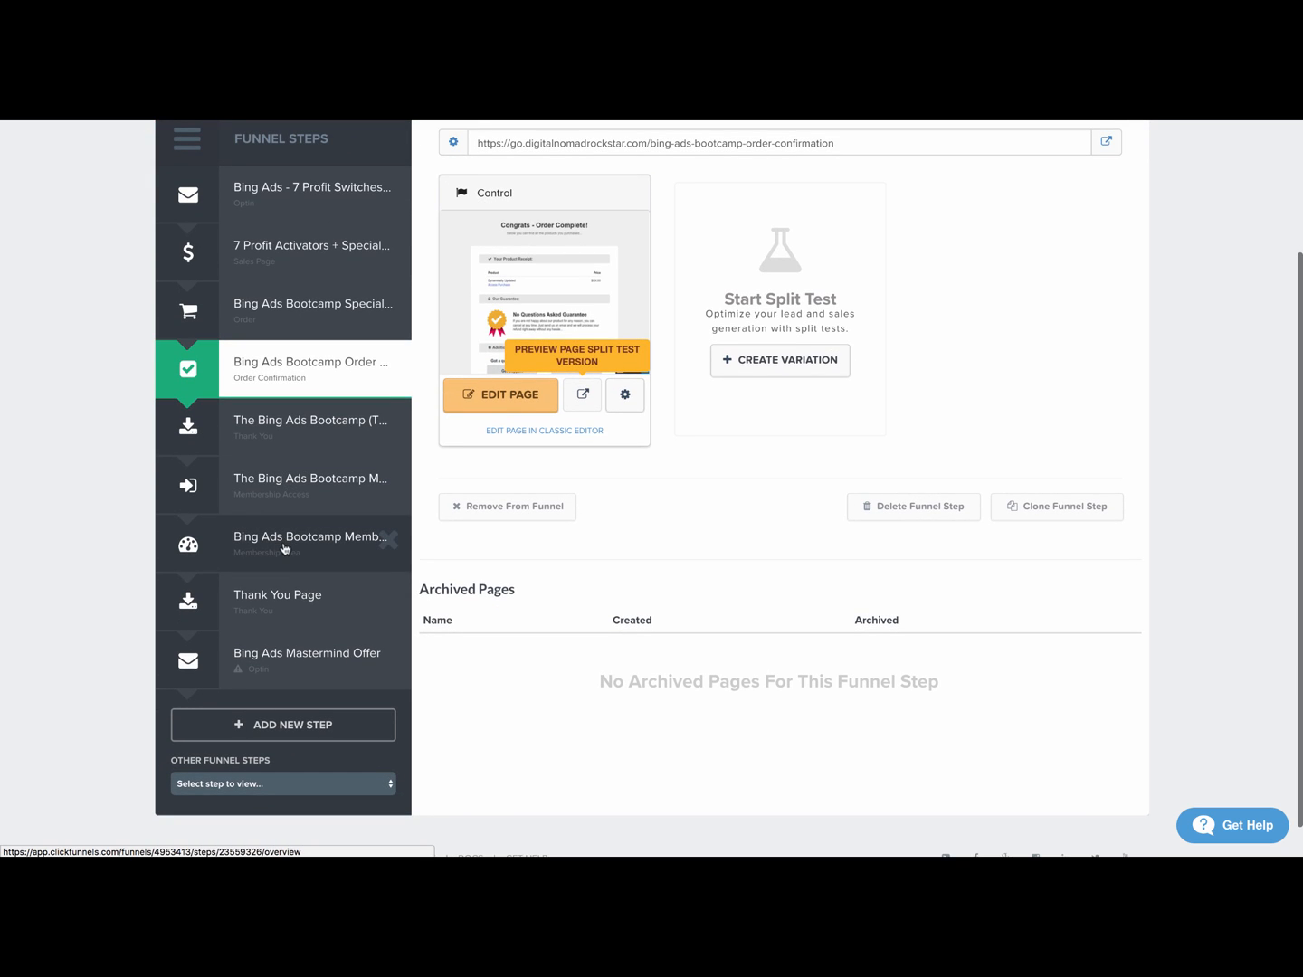
pyautogui.click(329, 533)
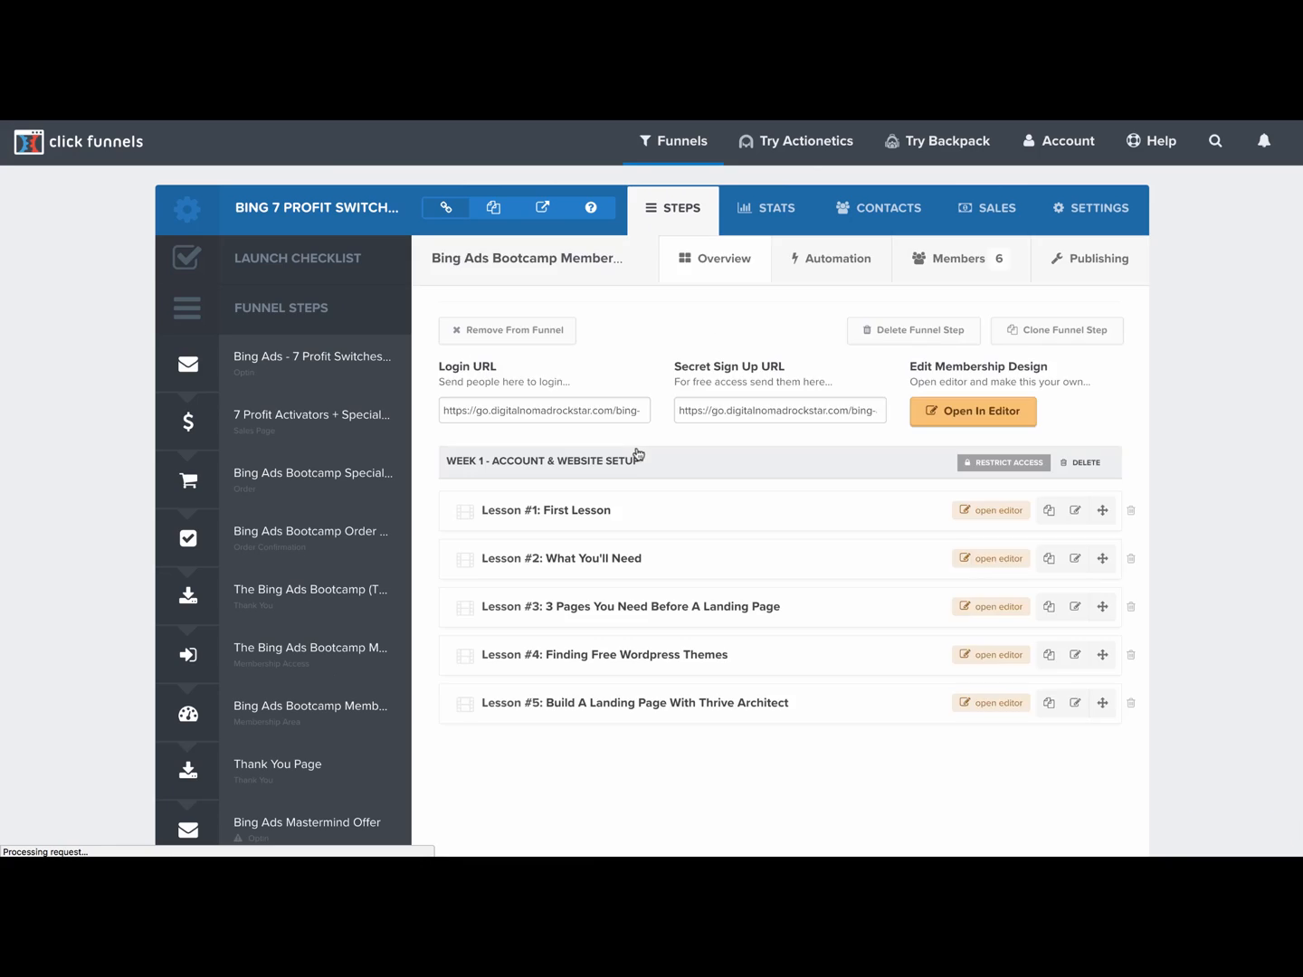
pyautogui.scroll(-2, 636, 452)
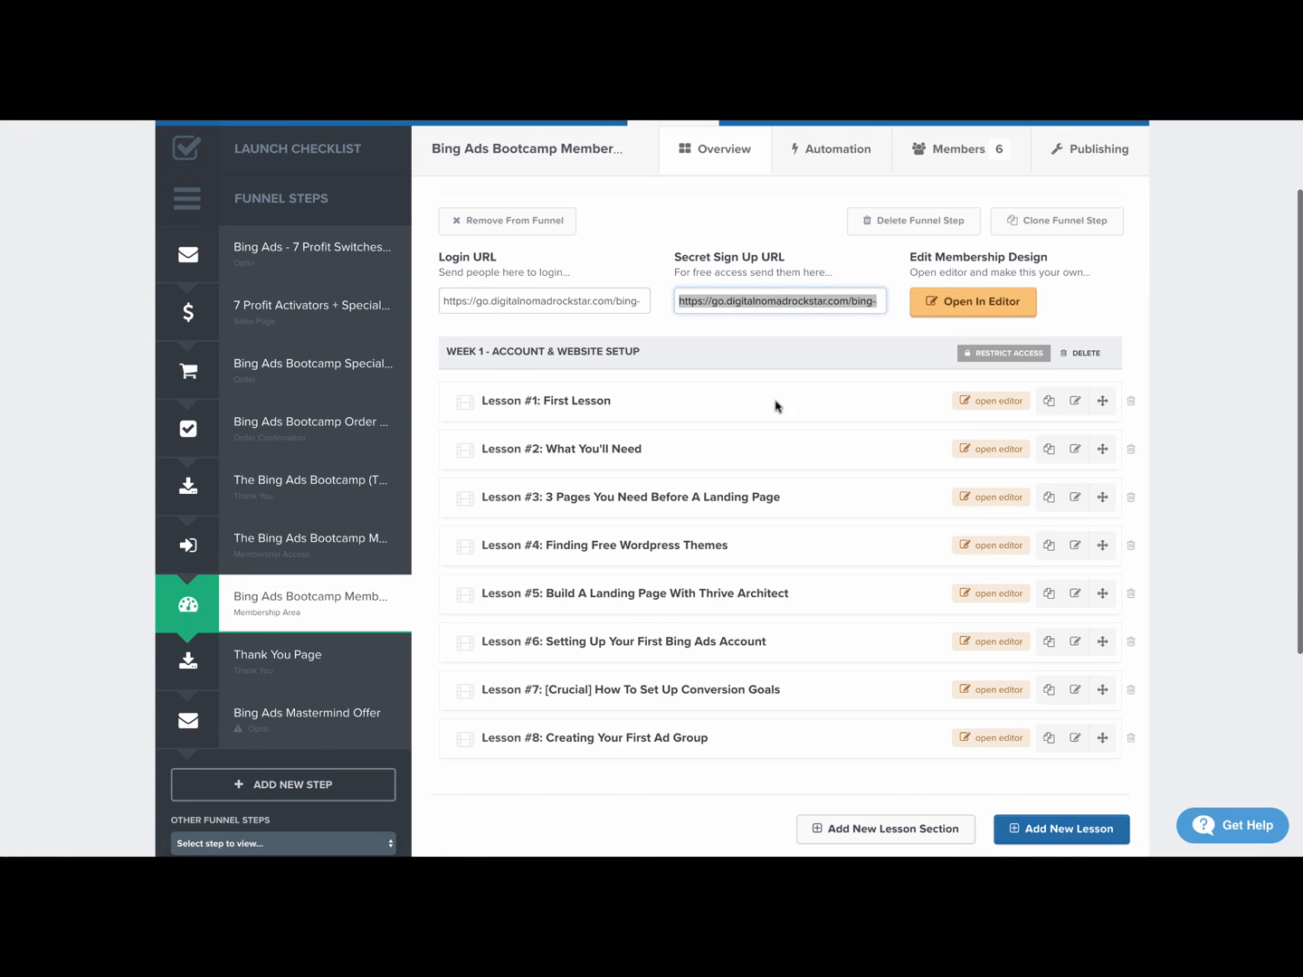
pyautogui.click(989, 402)
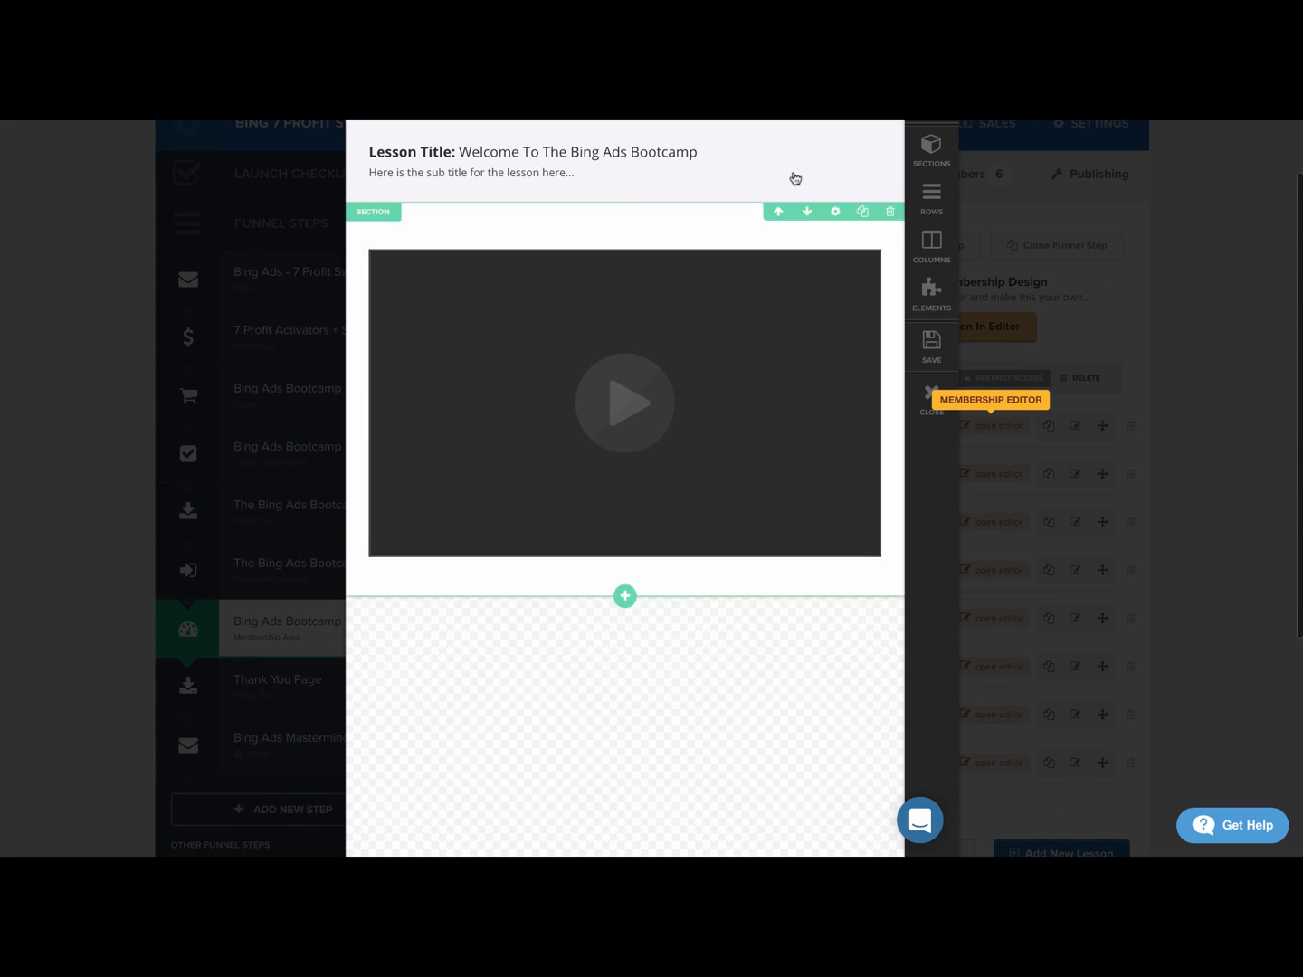
# - Examine the lesson video element's settings and the available video types, leaving YouTube selected, and close the settings
pyautogui.click(703, 266)
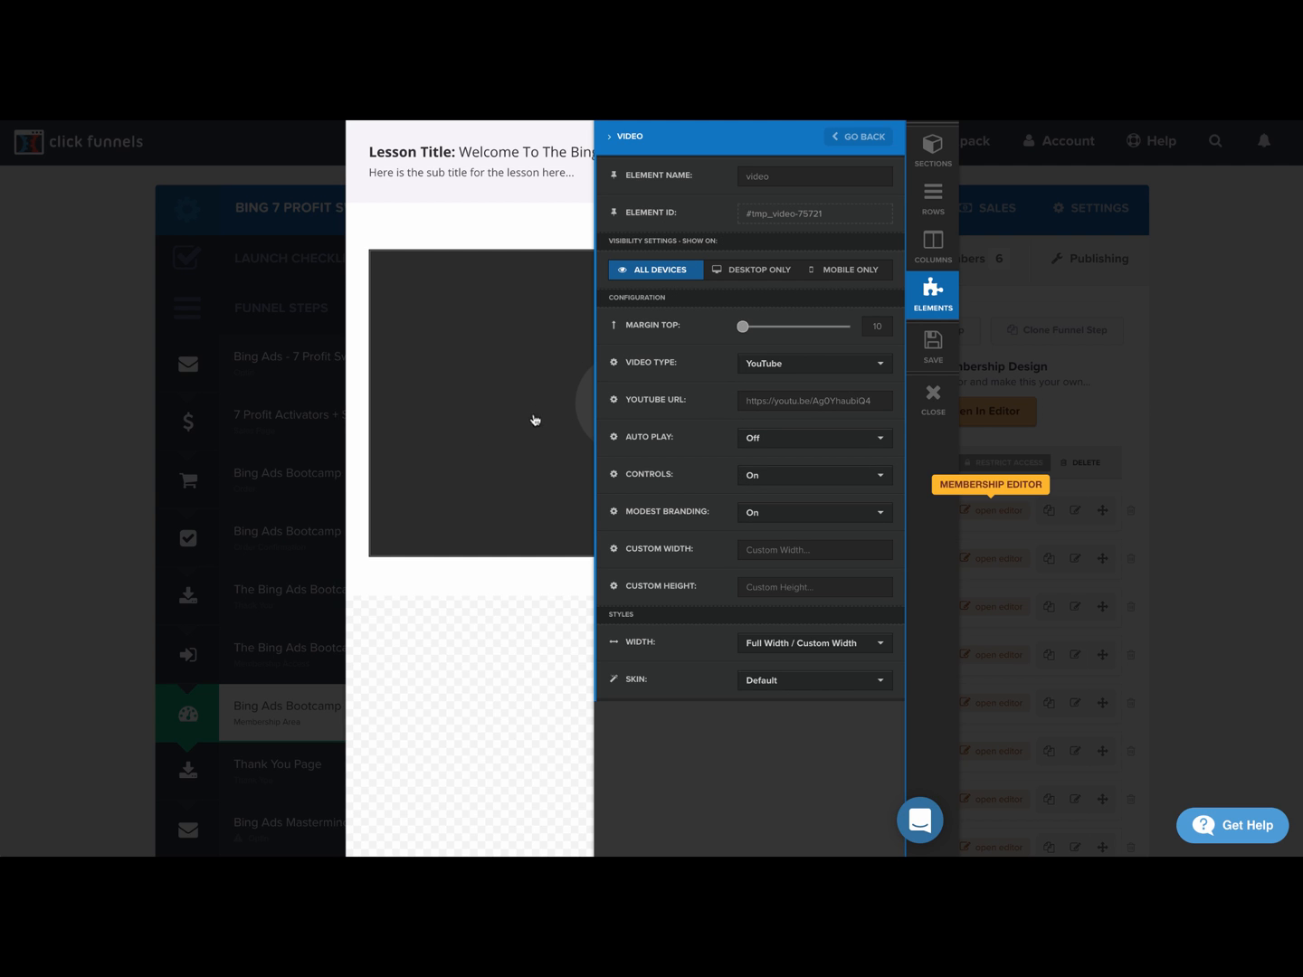
pyautogui.click(779, 366)
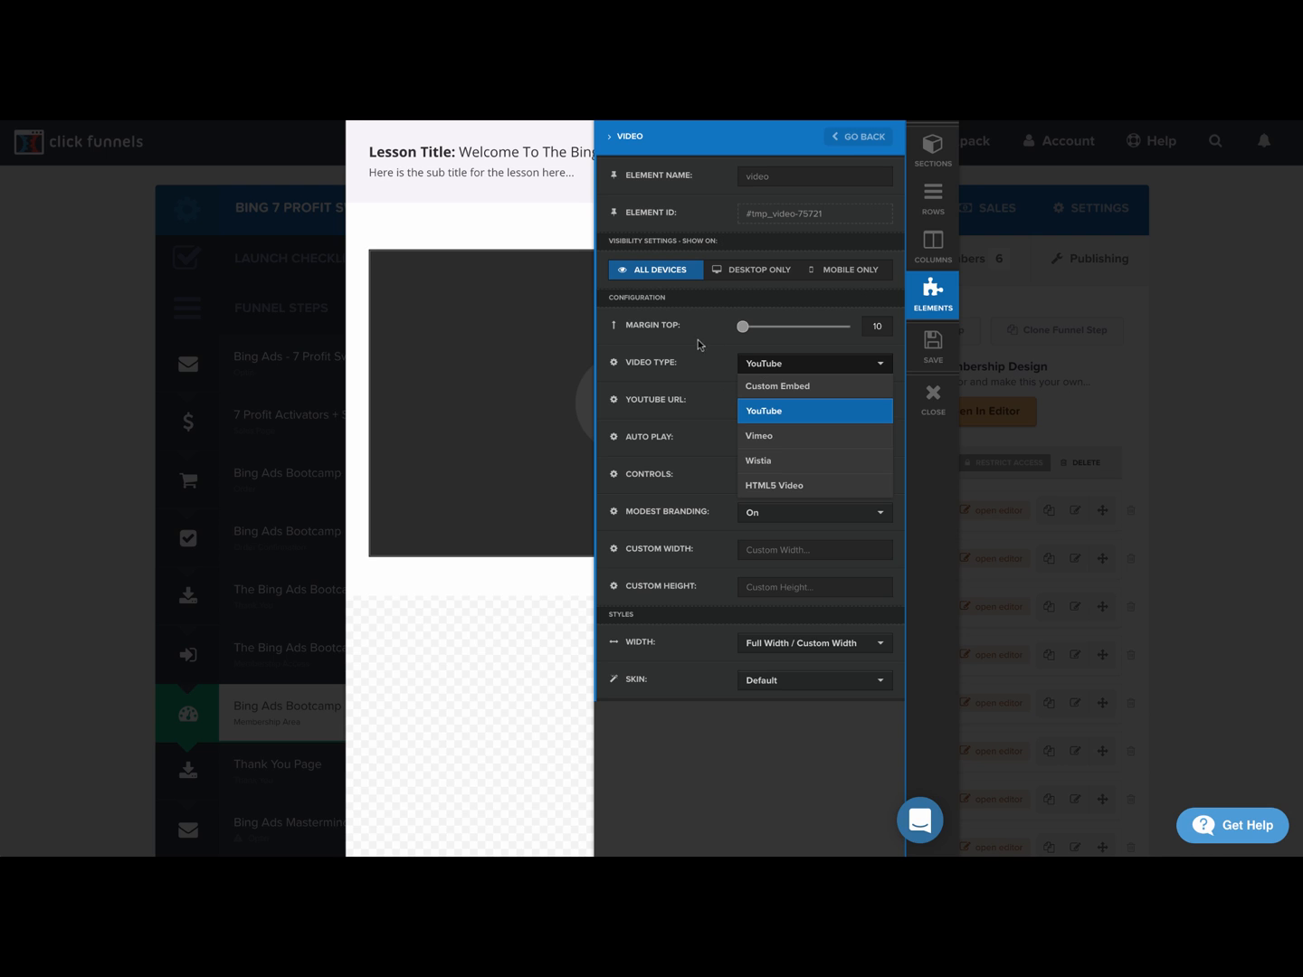
pyautogui.click(748, 362)
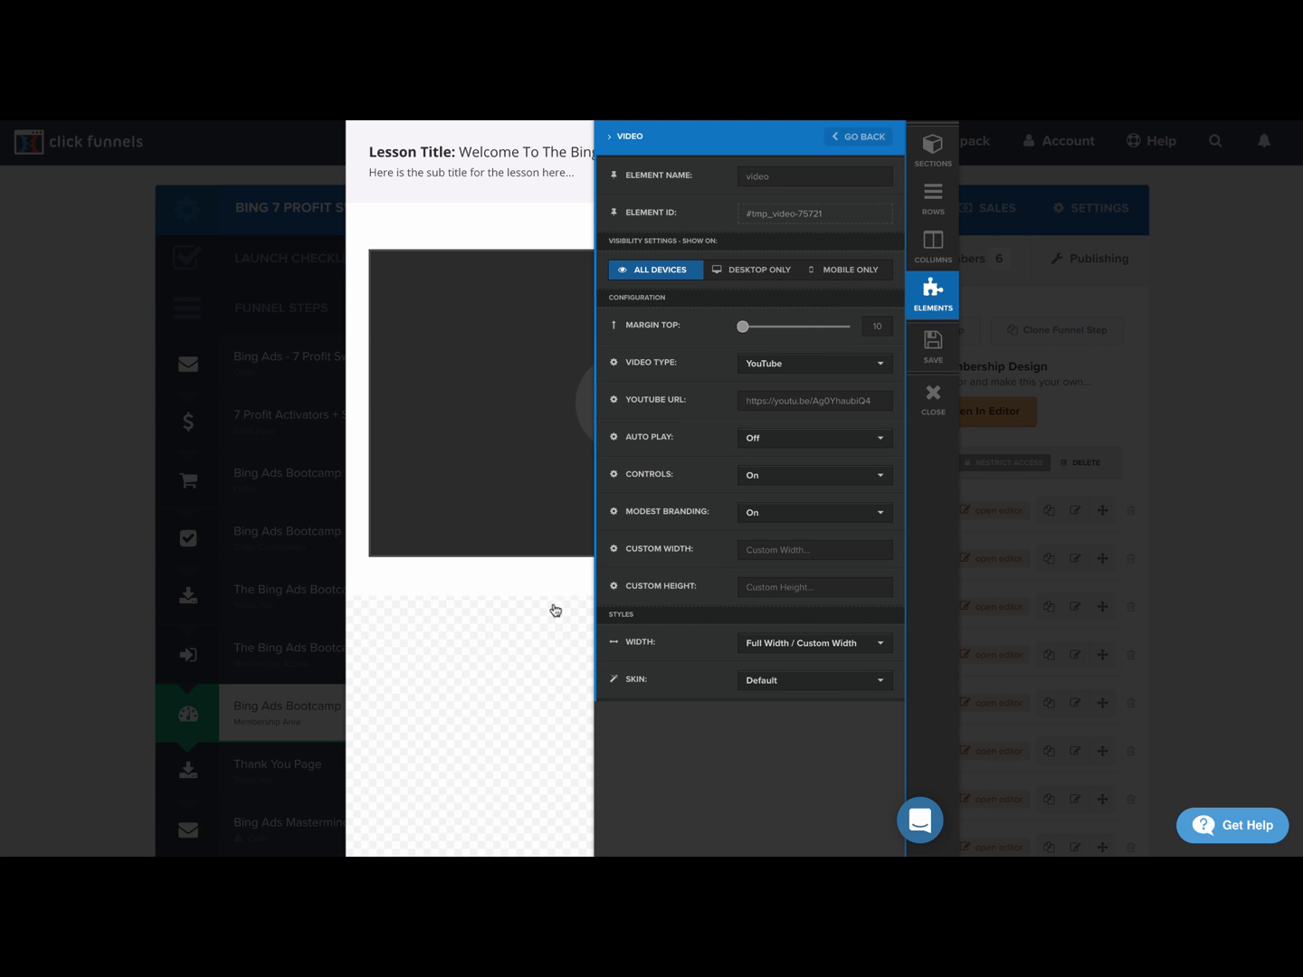
pyautogui.click(544, 655)
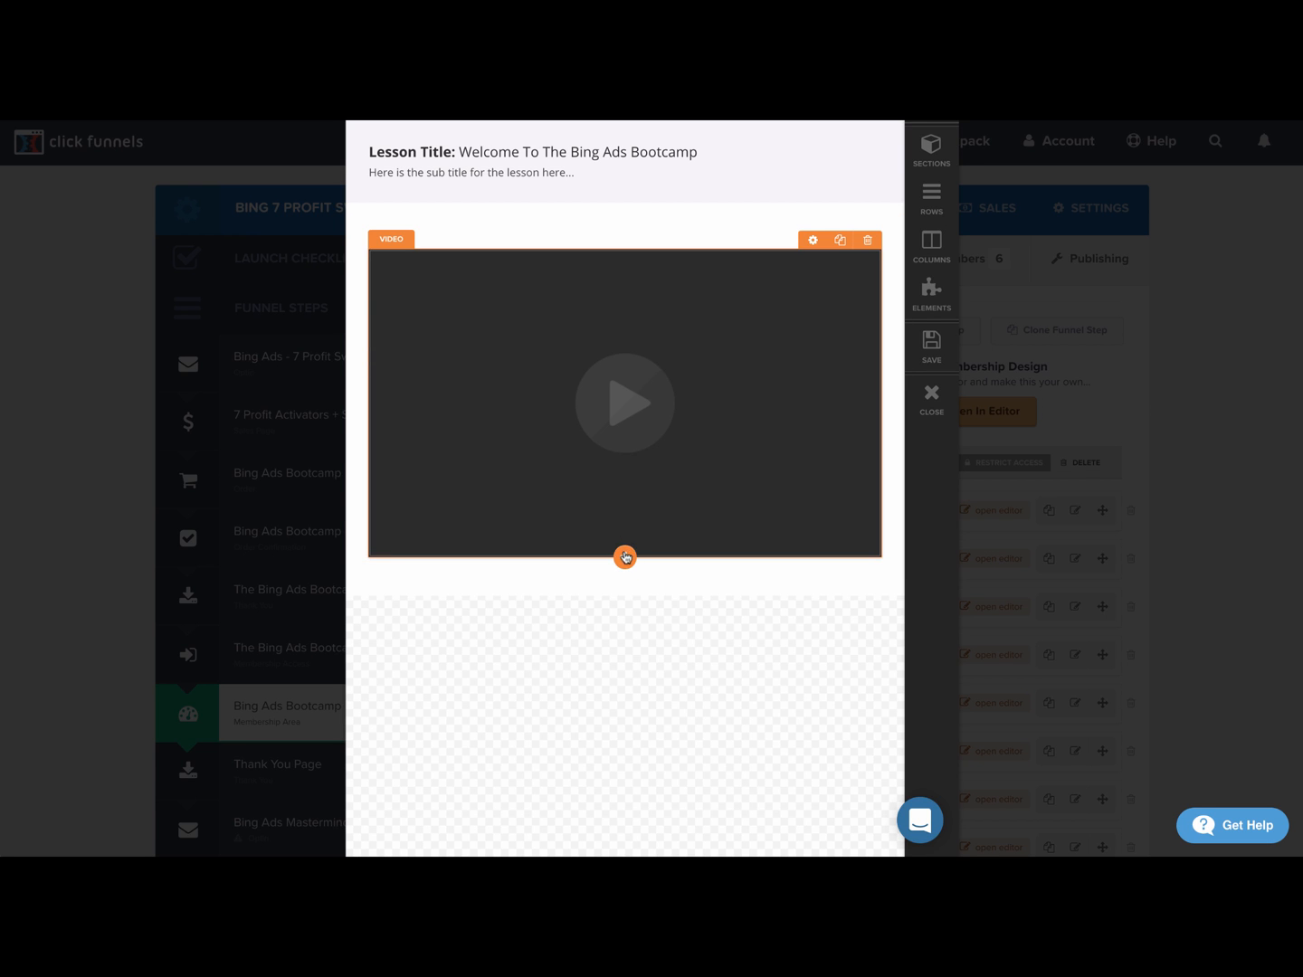
# - Browse the available element types and add a Button element beneath the lesson video
pyautogui.click(625, 559)
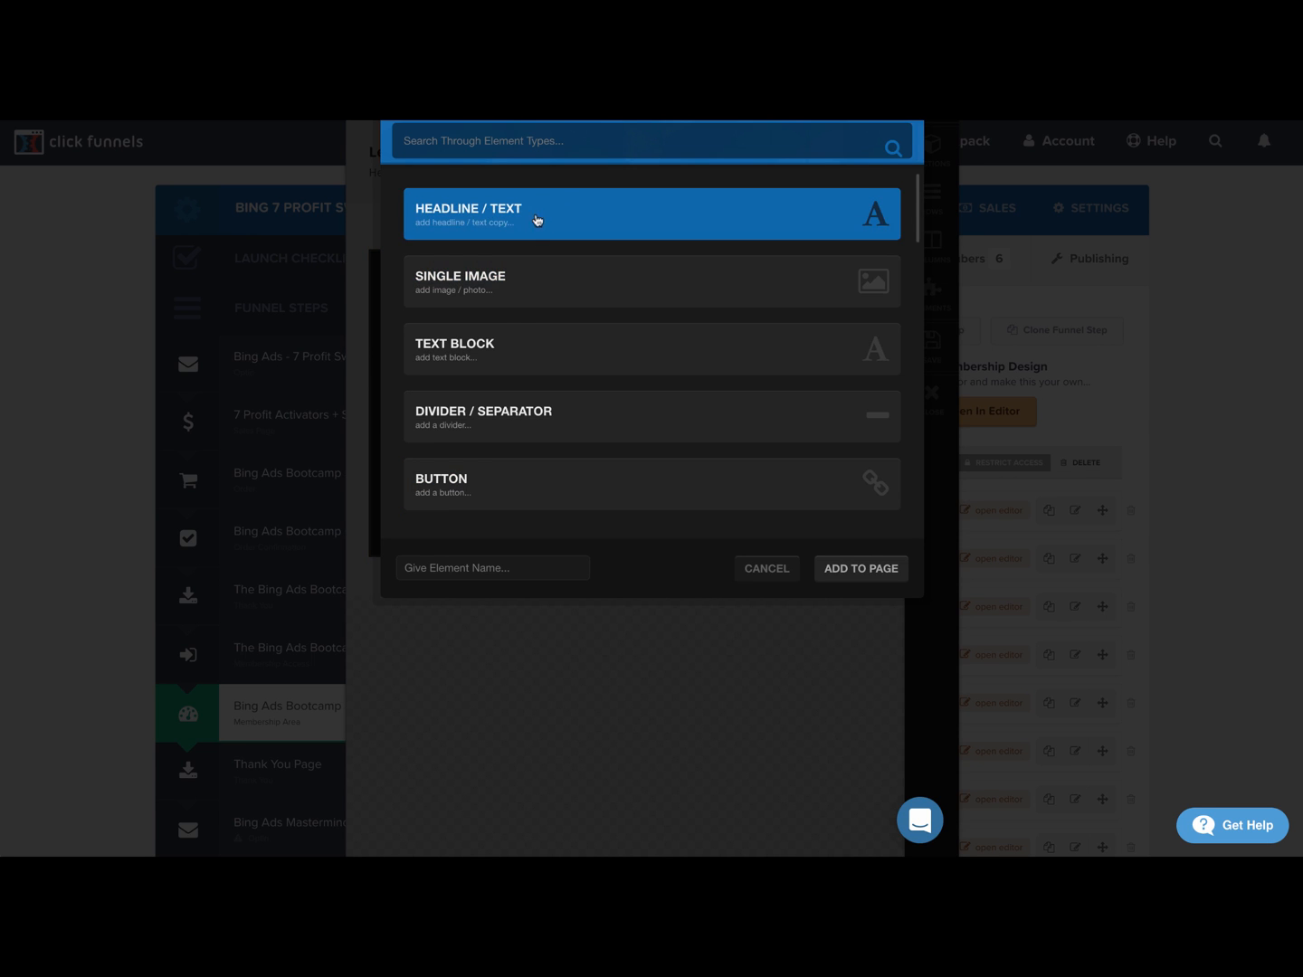
pyautogui.scroll(-15, 573, 309)
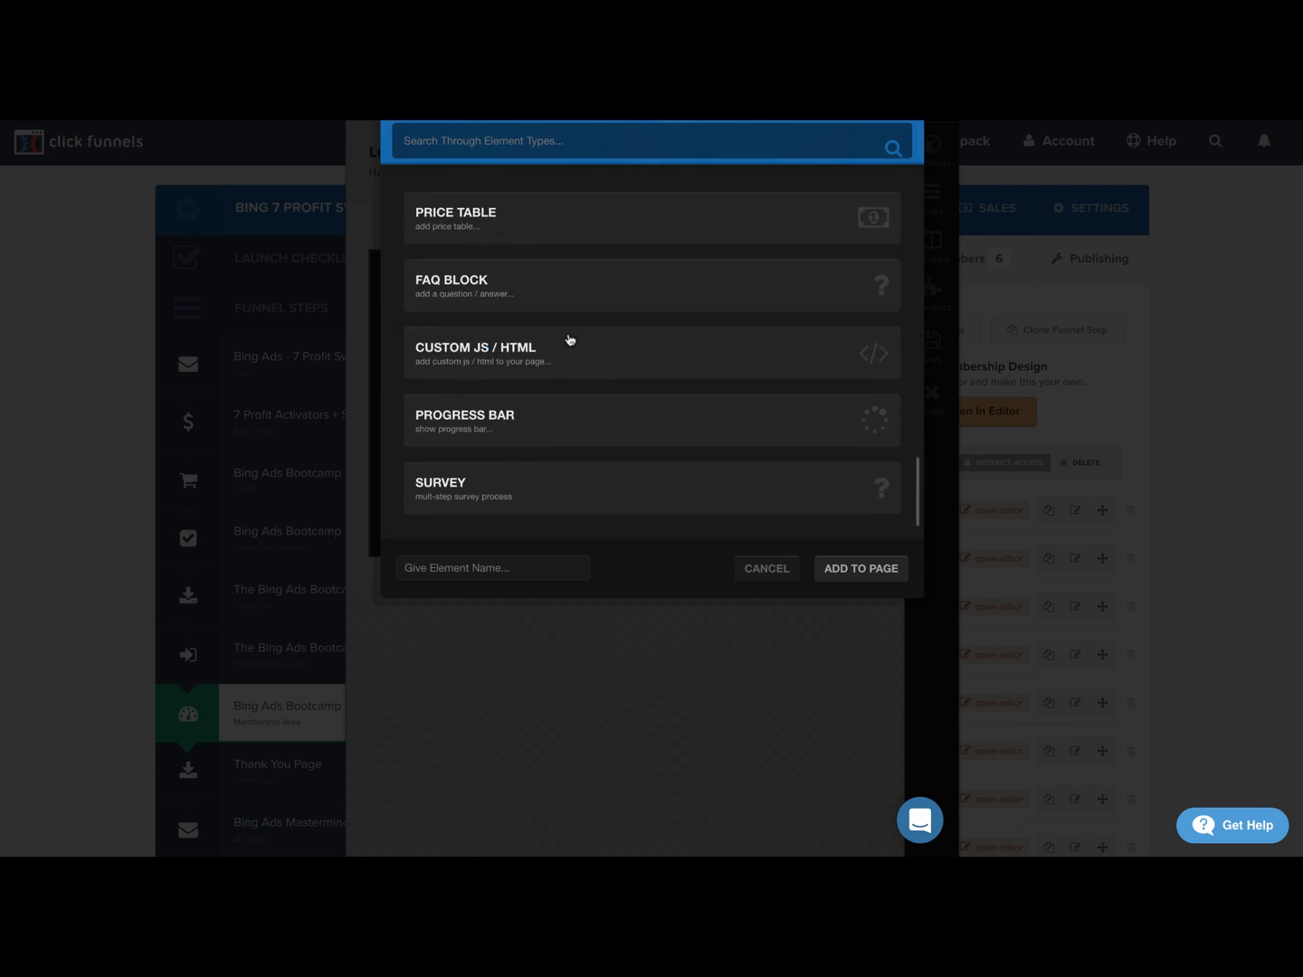
pyautogui.scroll(-3, 570, 339)
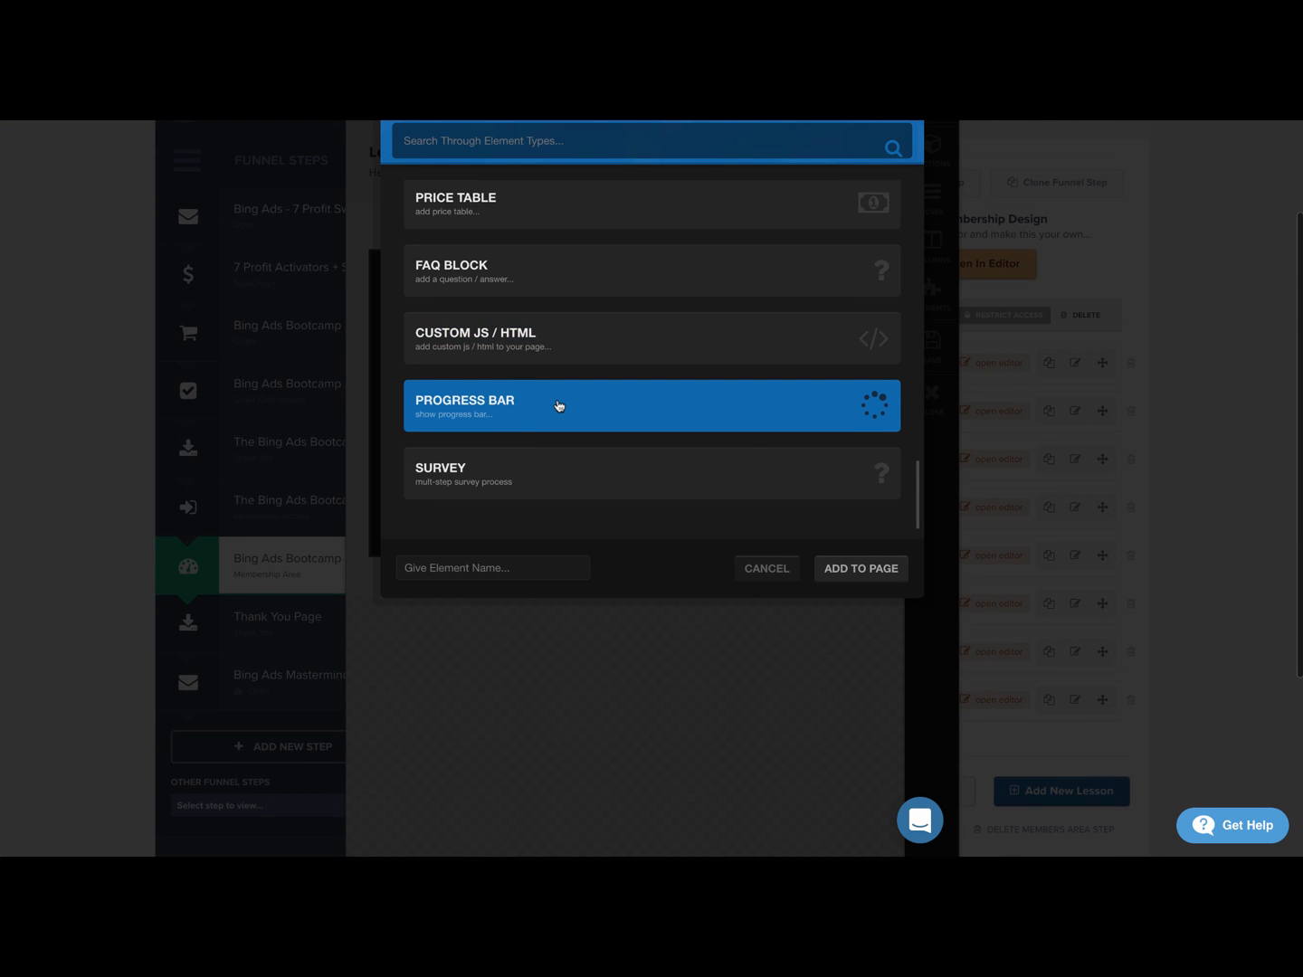
pyautogui.scroll(3, 530, 418)
pyautogui.scroll(-5, 515, 444)
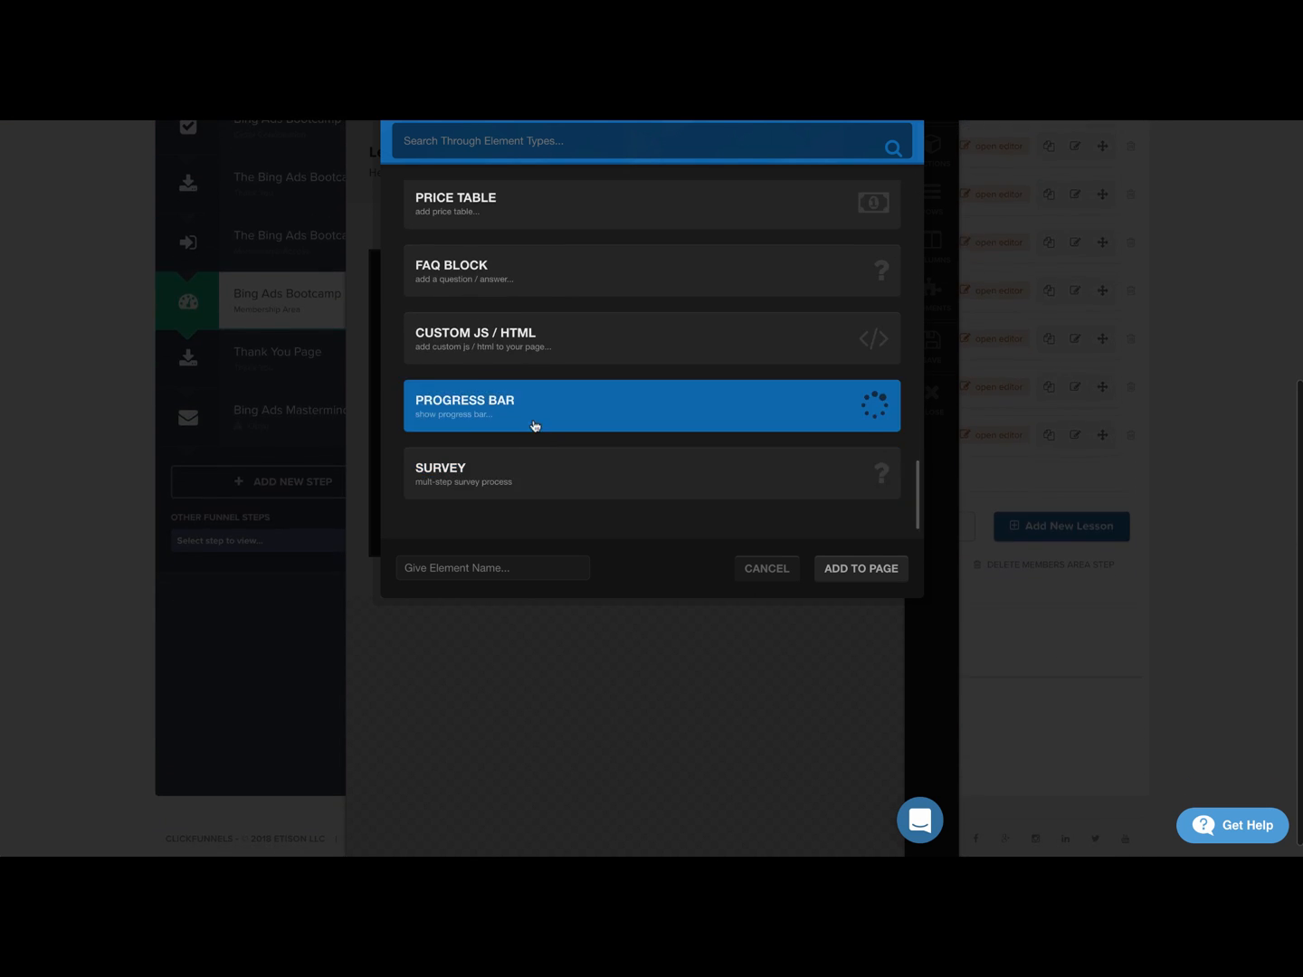
pyautogui.scroll(7, 532, 425)
pyautogui.scroll(-2, 534, 424)
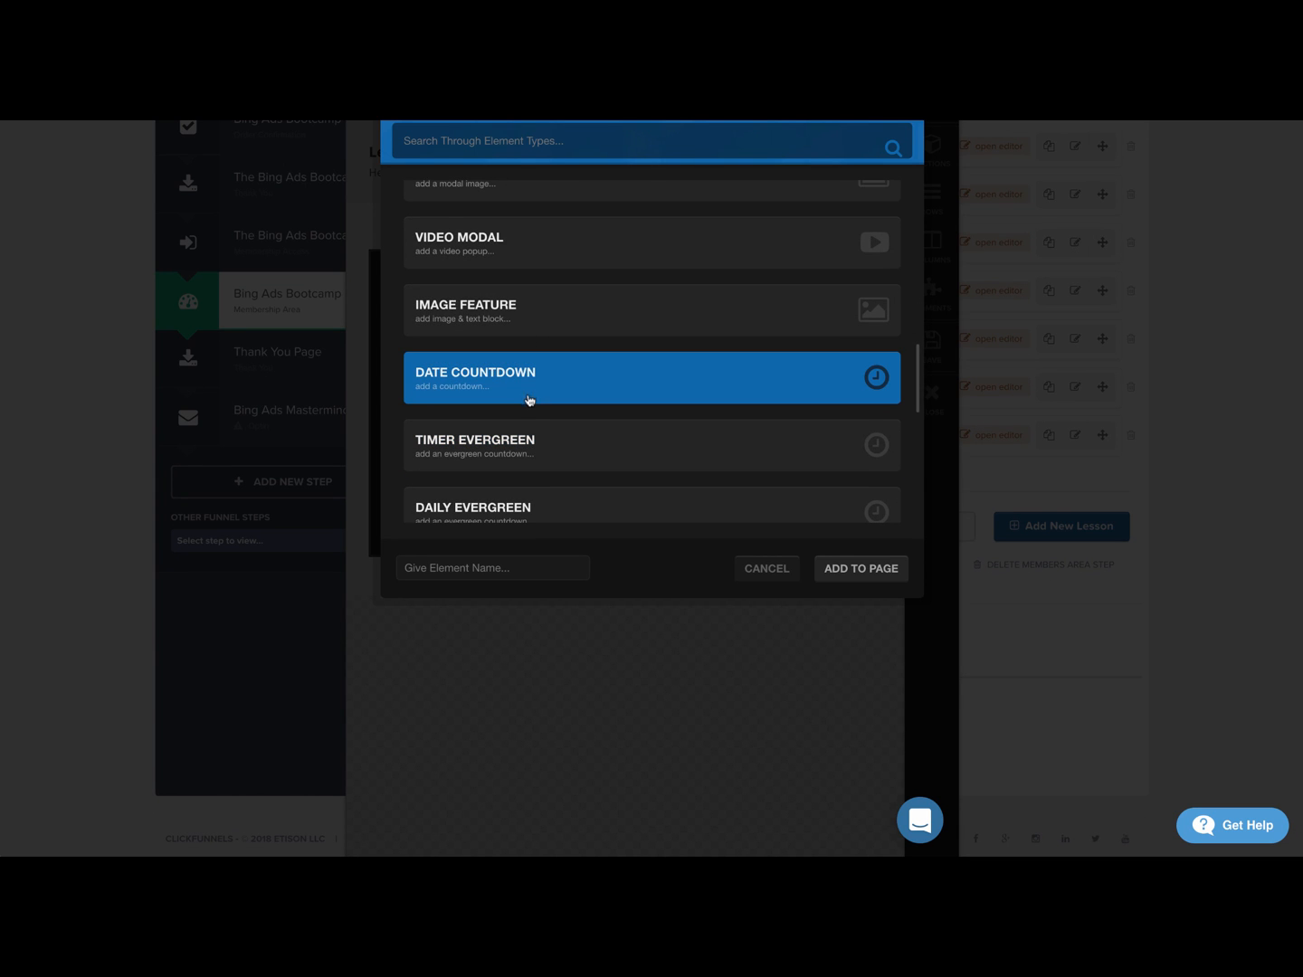
pyautogui.scroll(8, 532, 386)
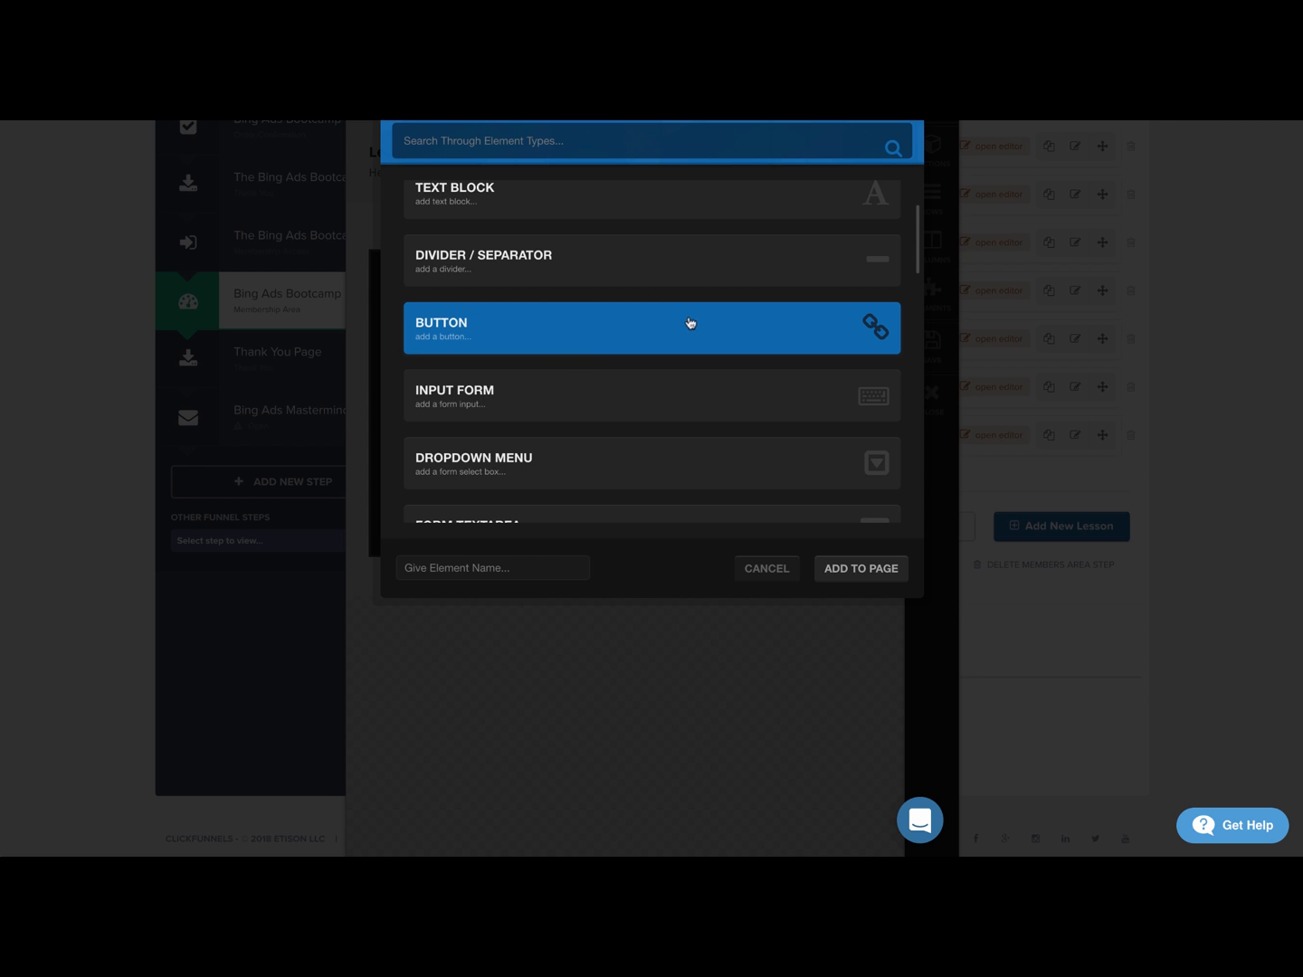
pyautogui.click(875, 569)
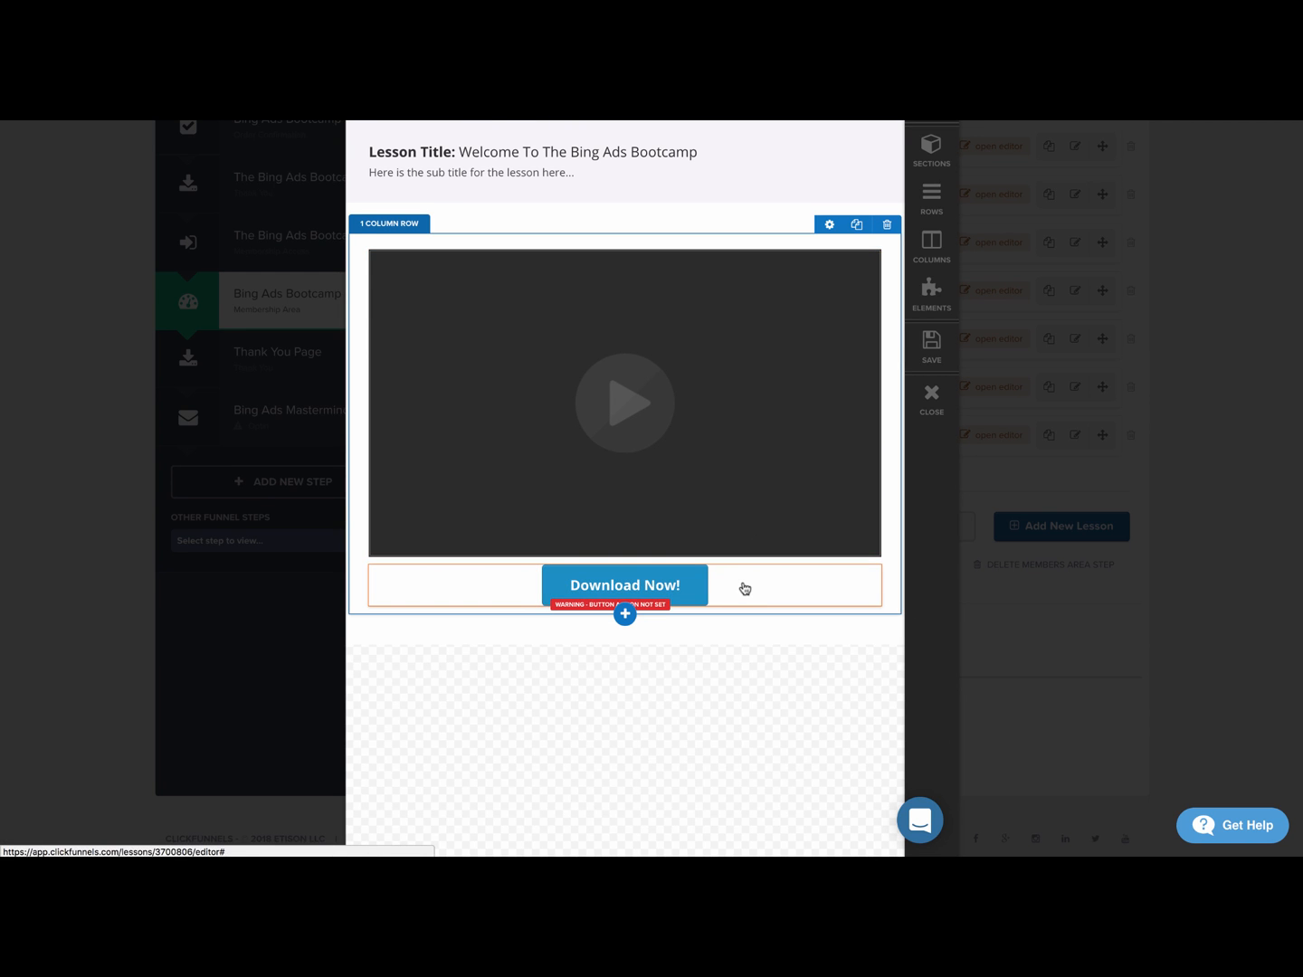
# - Open the Download Now! button's settings and examine its button action, URL action and styling options
pyautogui.click(674, 588)
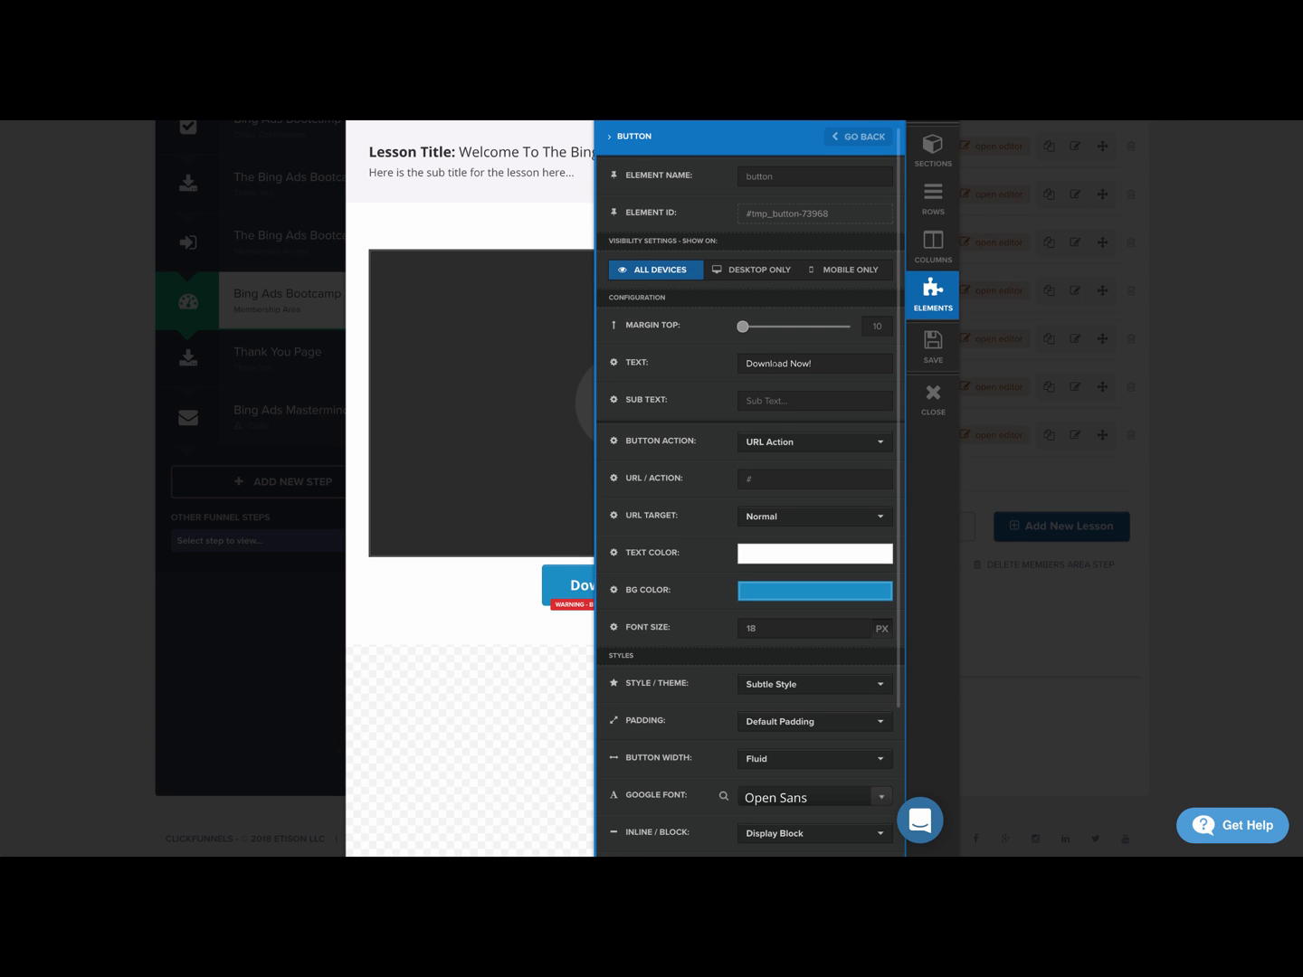
pyautogui.click(778, 444)
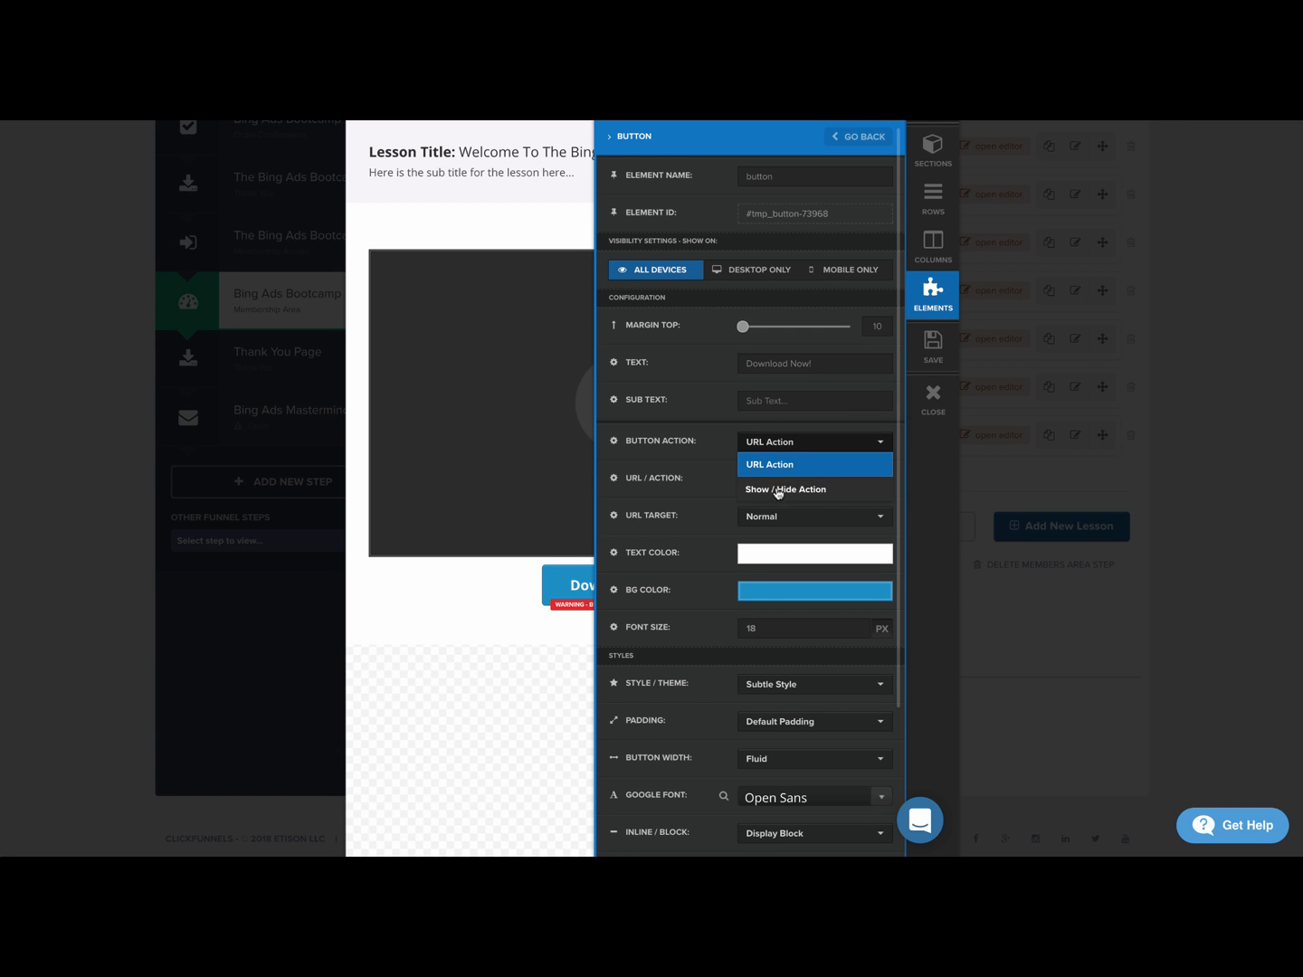
pyautogui.click(778, 457)
pyautogui.click(761, 476)
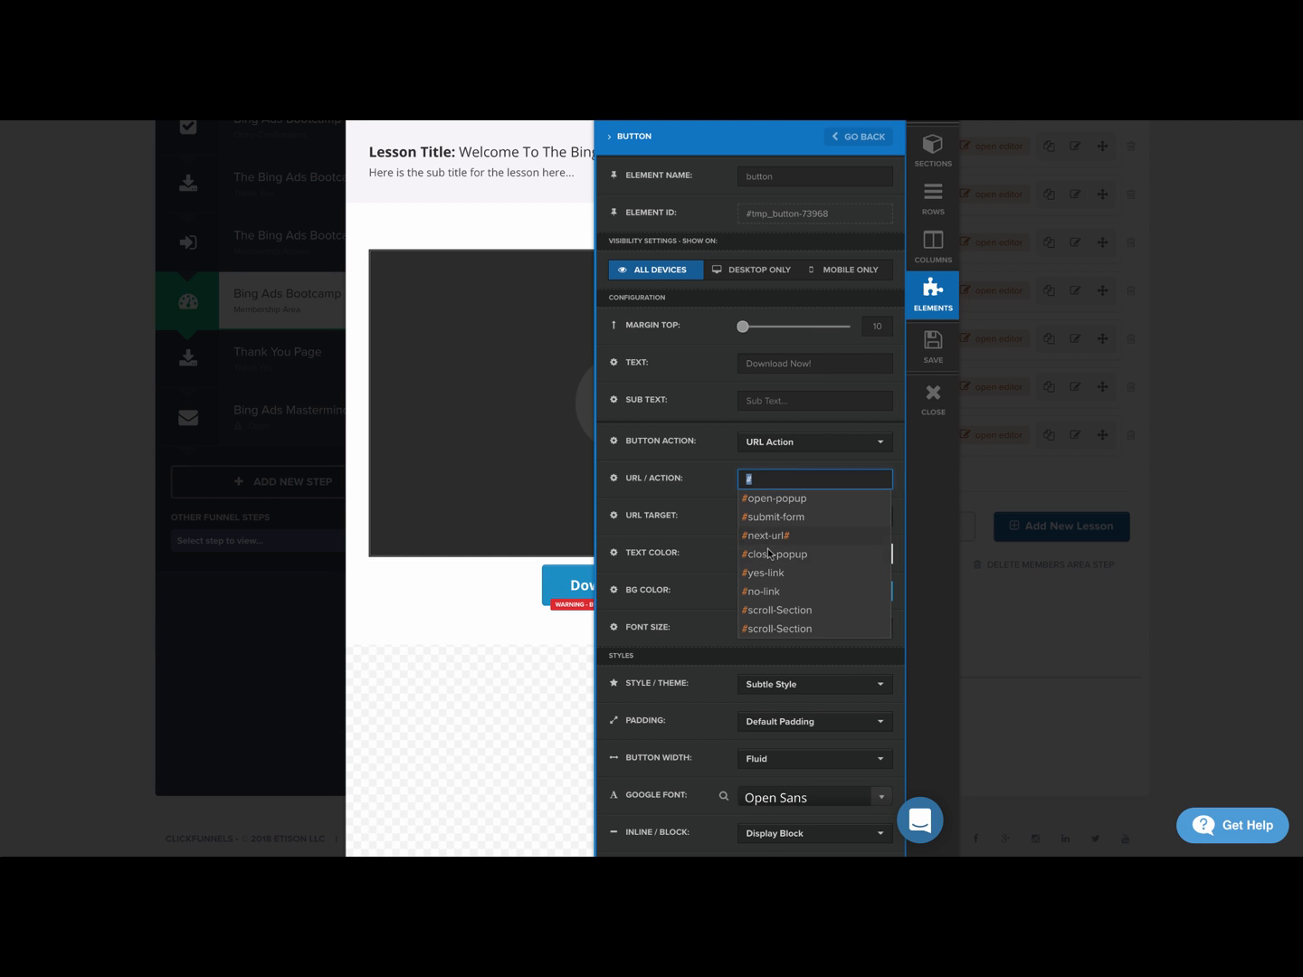
pyautogui.click(702, 468)
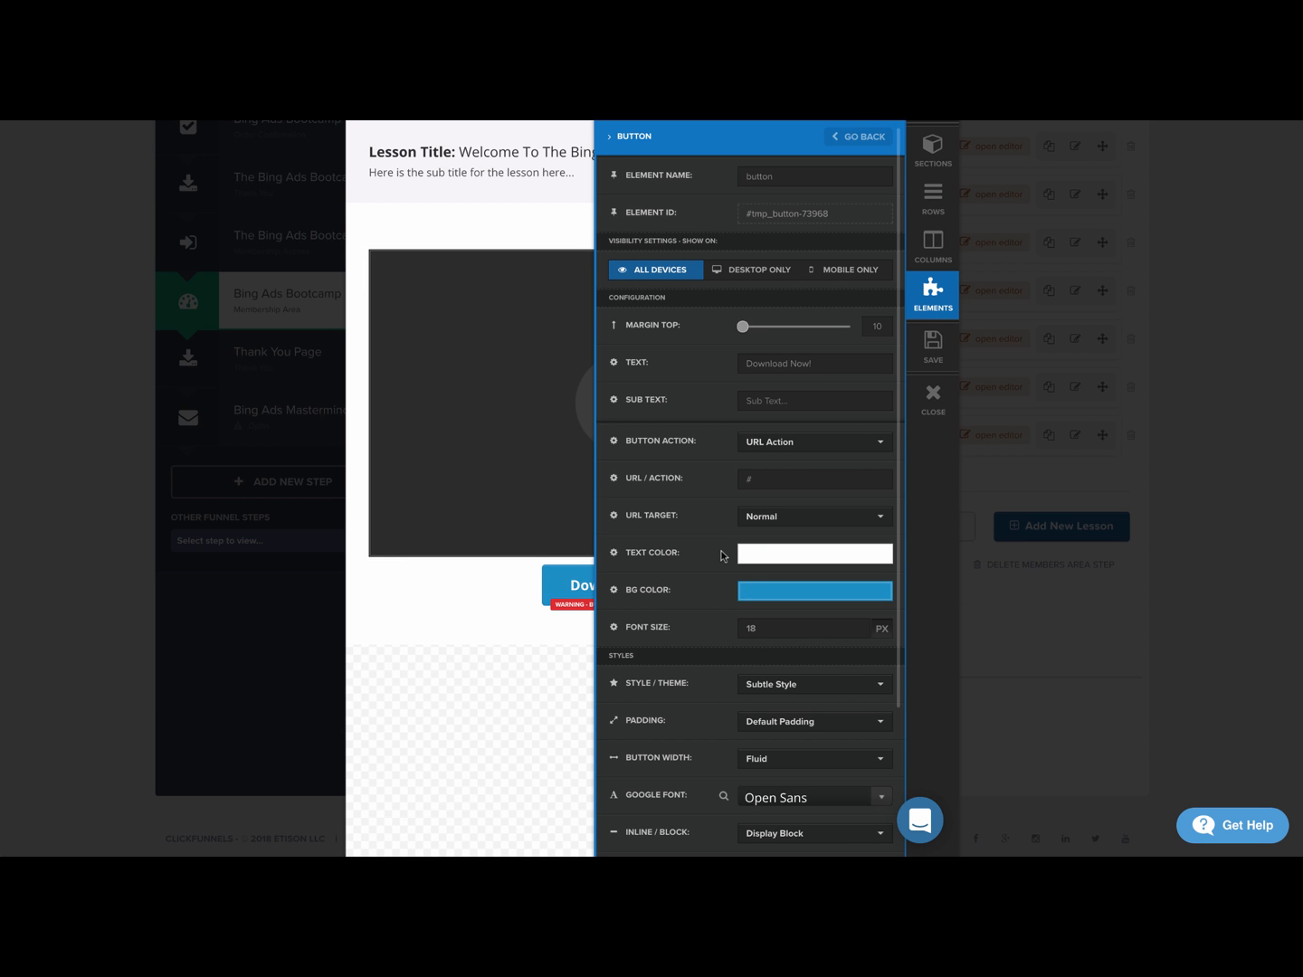
pyautogui.scroll(-3, 721, 556)
pyautogui.scroll(4, 714, 525)
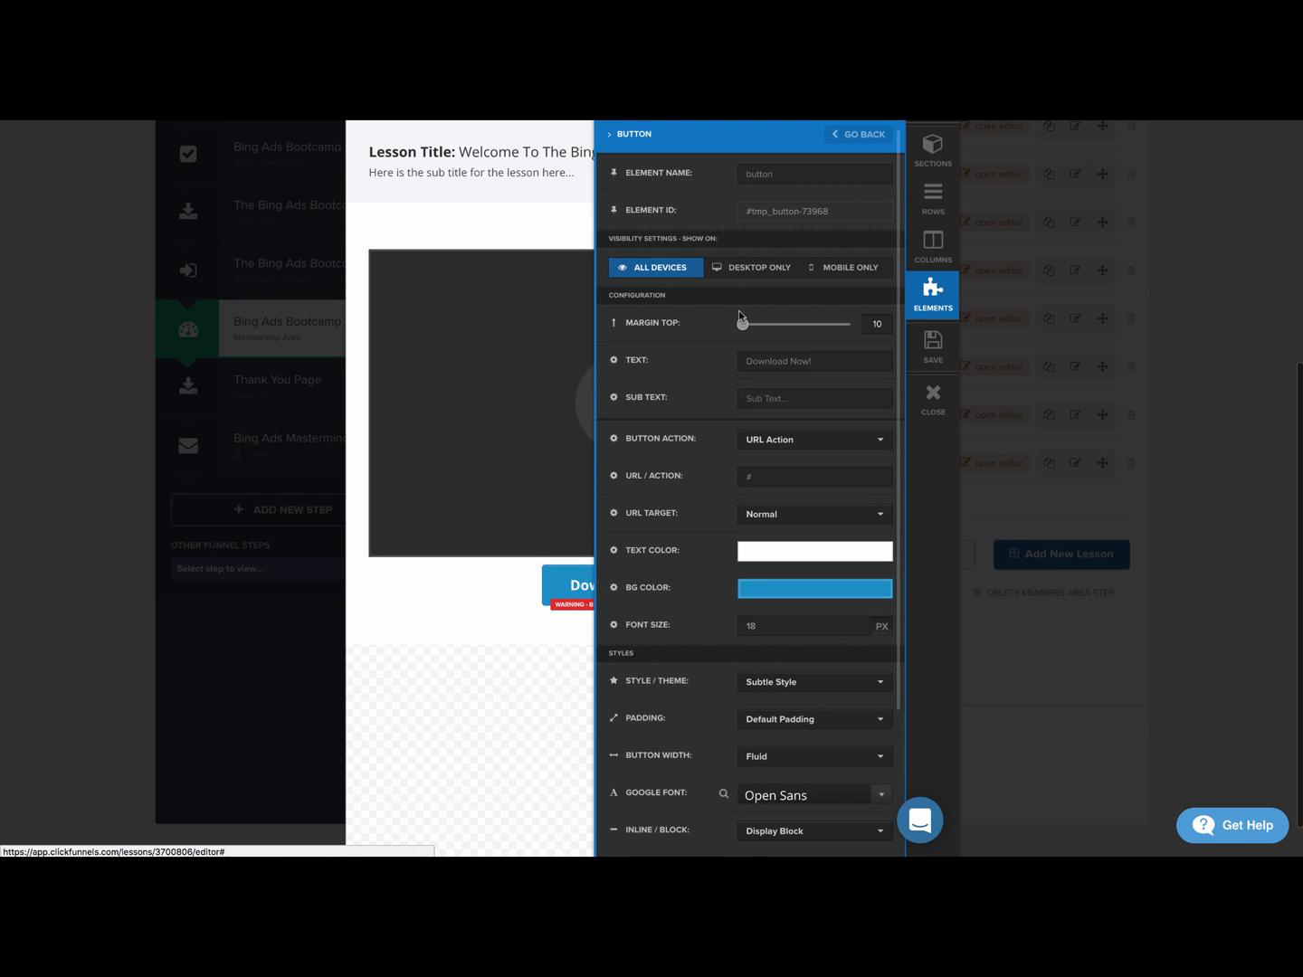
pyautogui.scroll(-3, 670, 458)
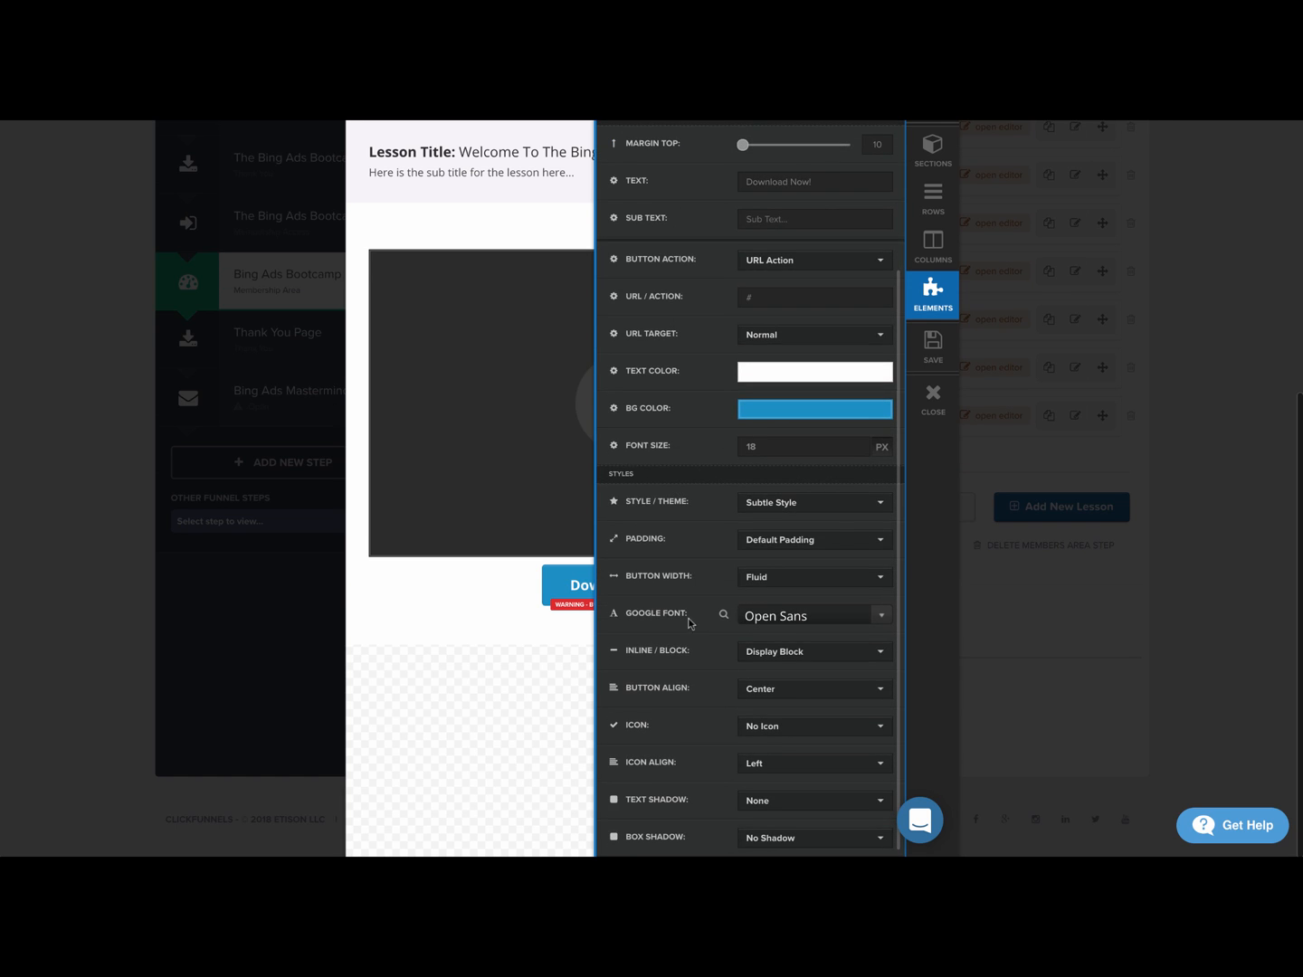
pyautogui.scroll(6, 679, 592)
# - Change the Download Now! button's background color to mustard yellow, #c7b30e
pyautogui.click(814, 593)
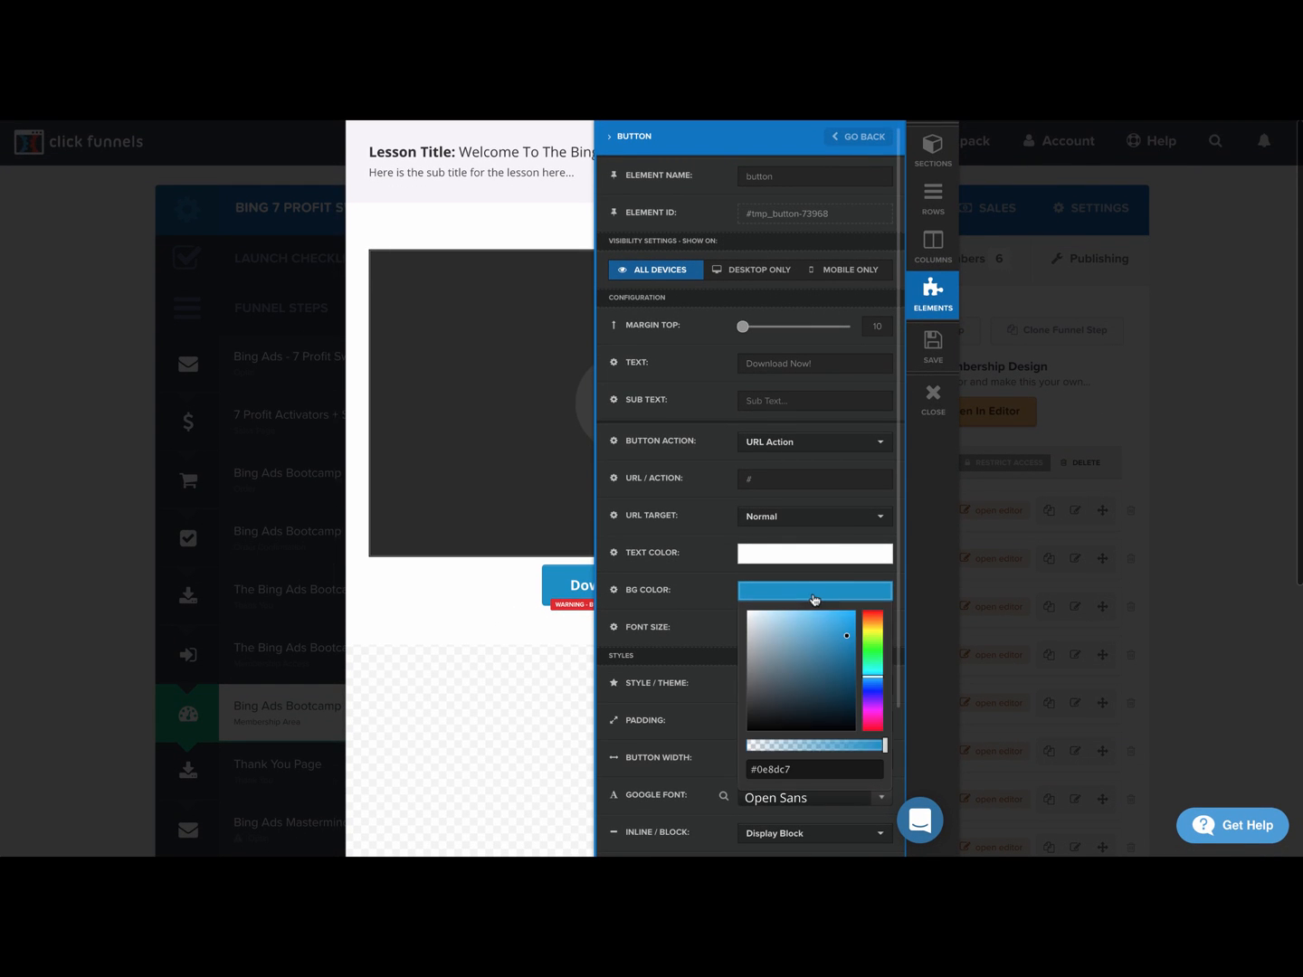
pyautogui.moveTo(872, 657); pyautogui.dragTo(874, 636)
pyautogui.click(869, 632)
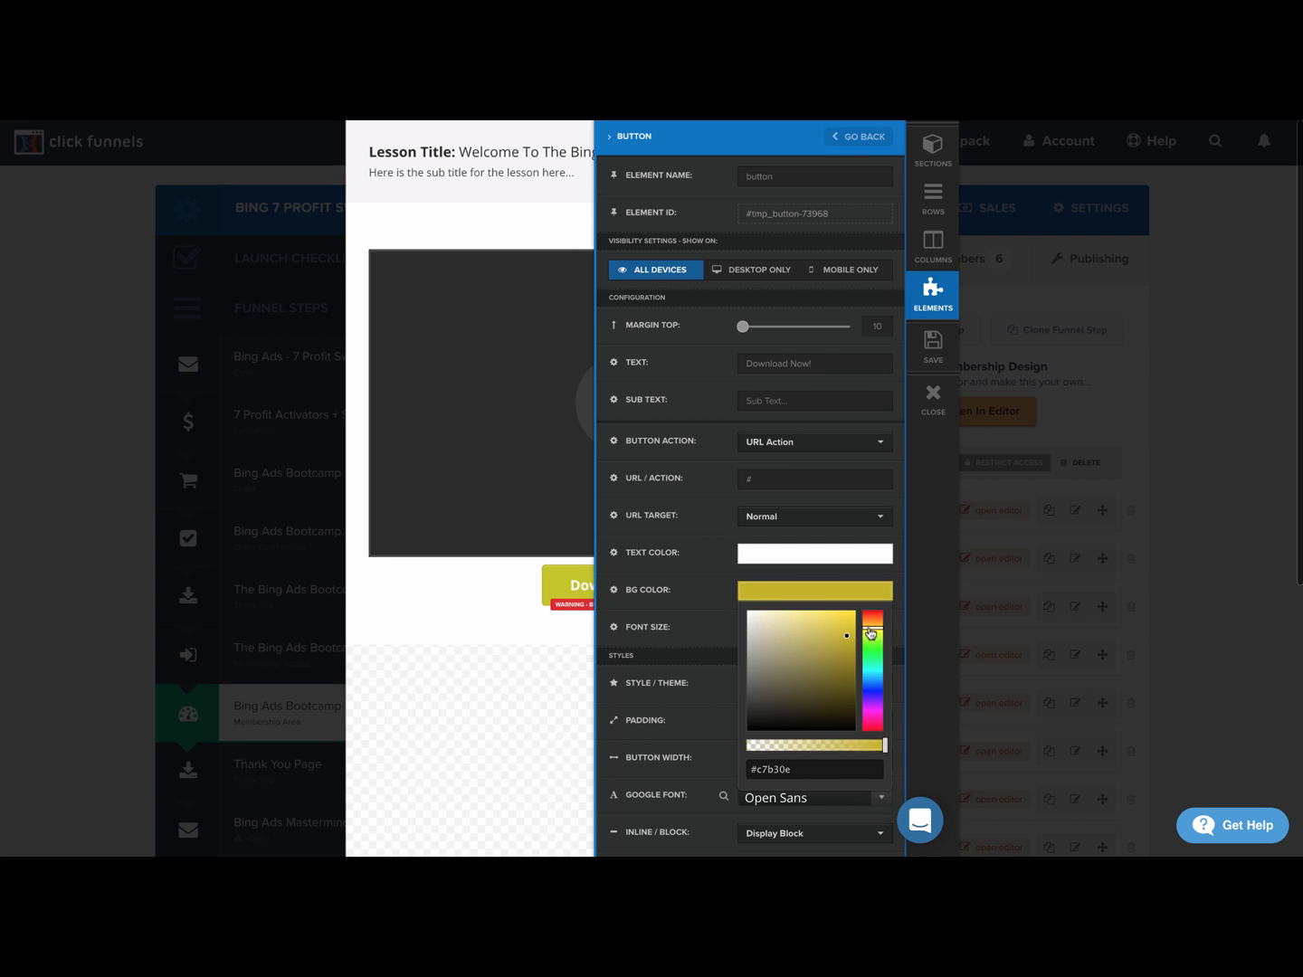
pyautogui.click(693, 609)
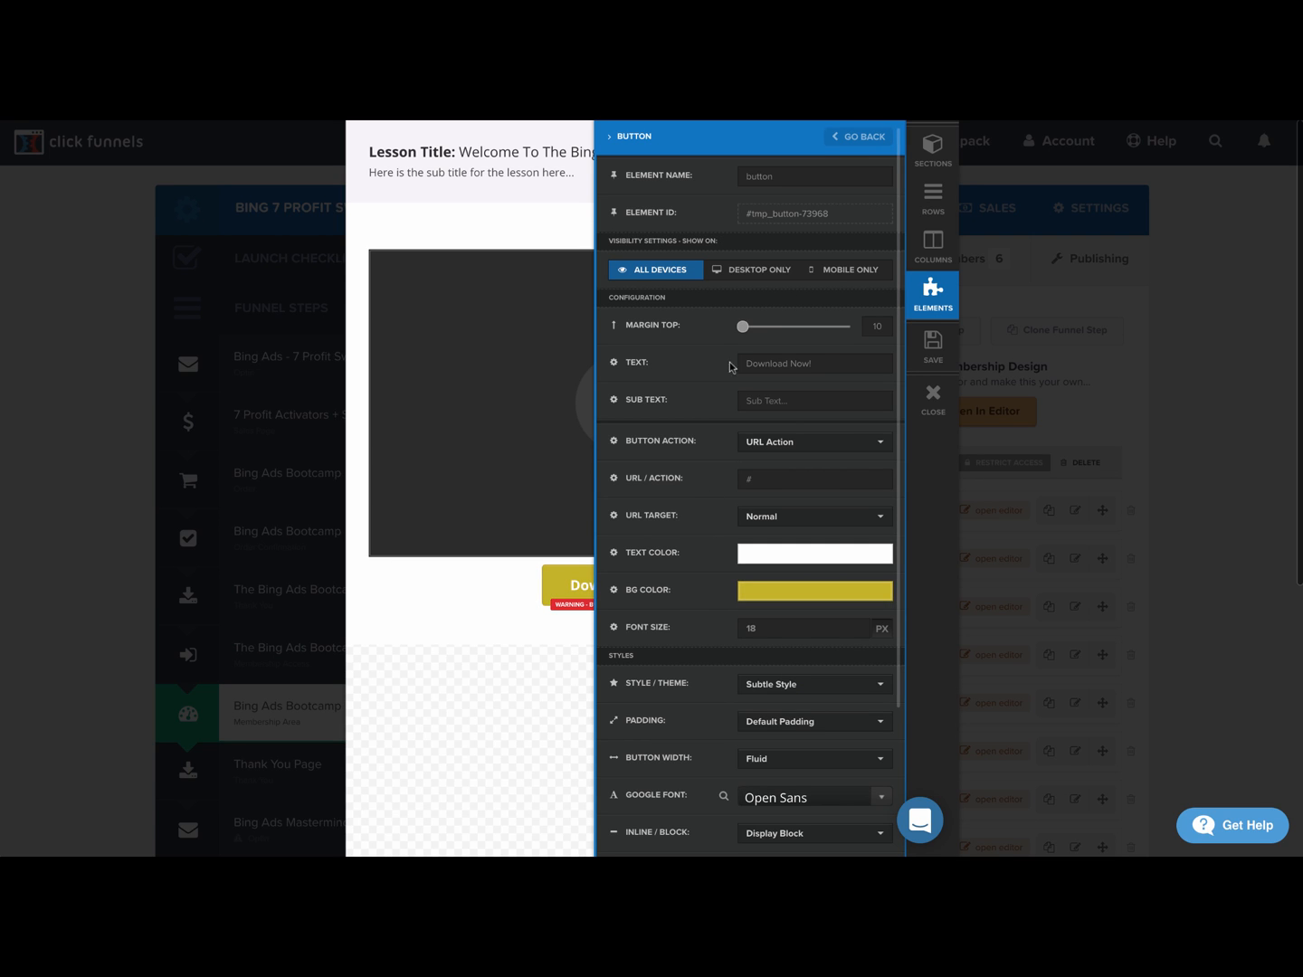
# - Increase the Download Now! button's top margin to move it further below the video, and close its settings
pyautogui.moveTo(742, 326); pyautogui.dragTo(782, 327)
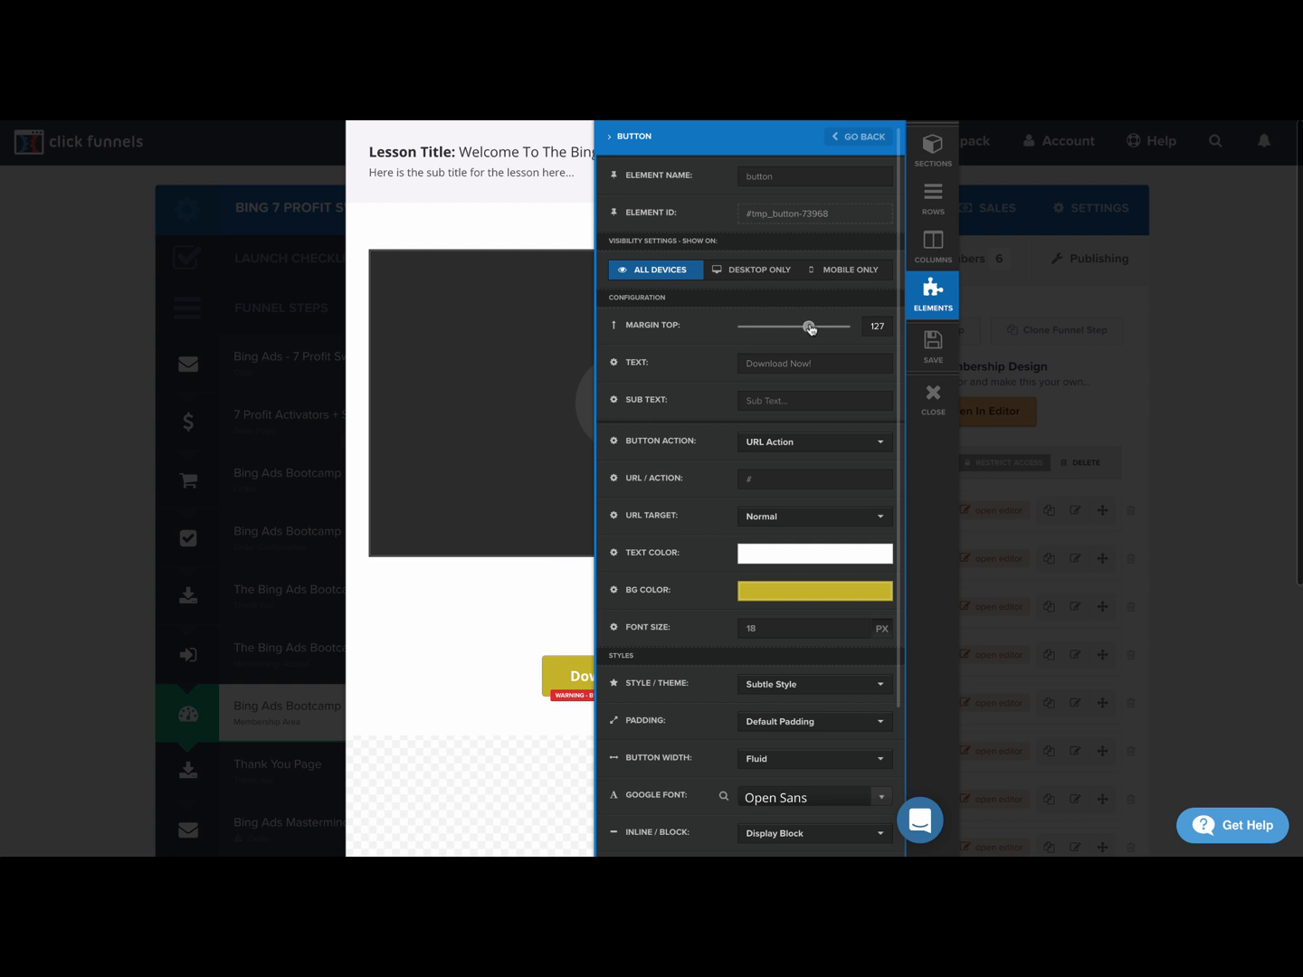
pyautogui.moveTo(810, 329); pyautogui.dragTo(786, 329)
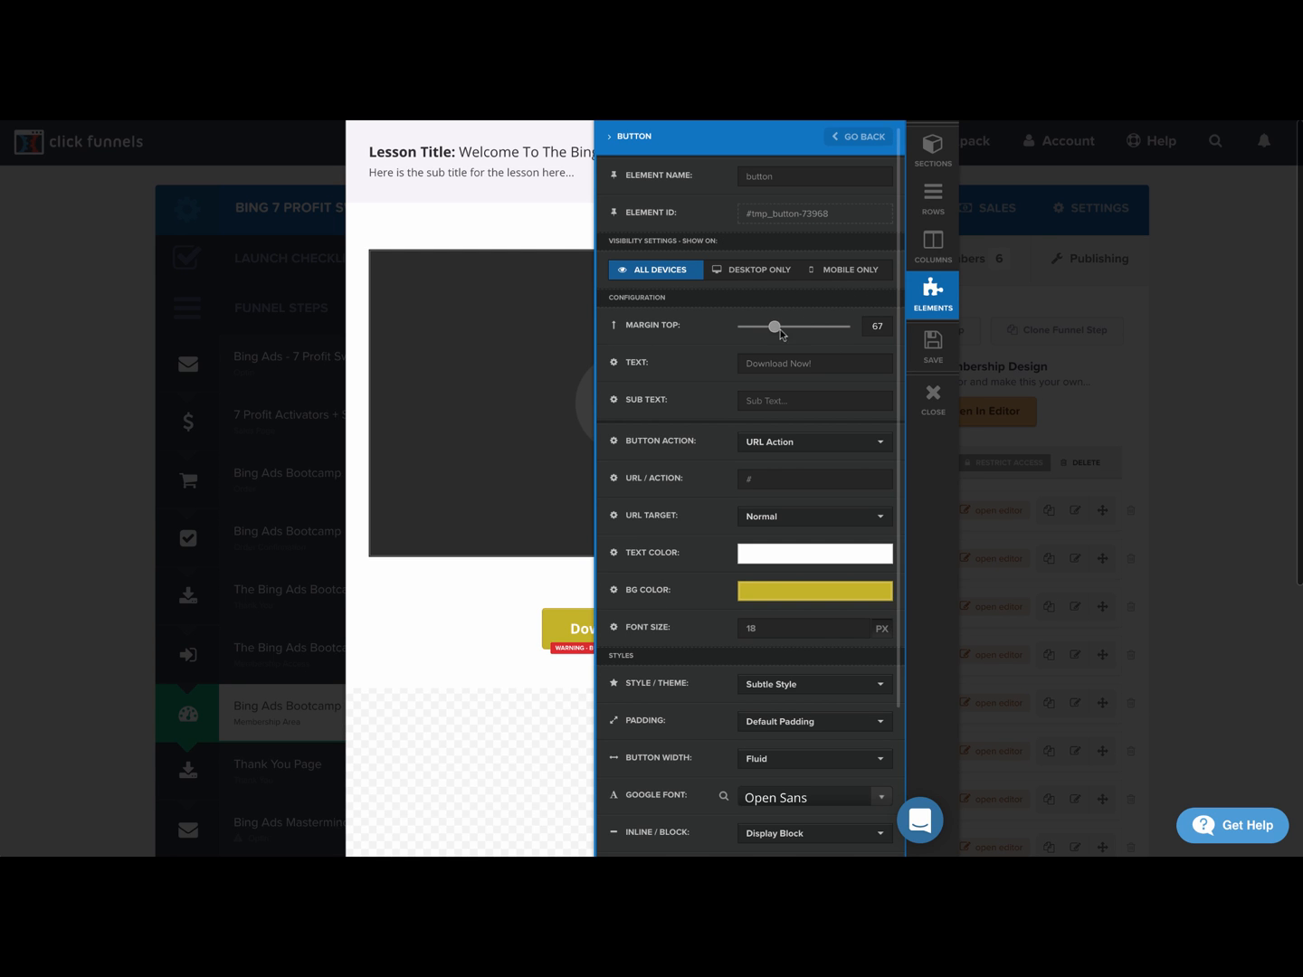
pyautogui.click(605, 435)
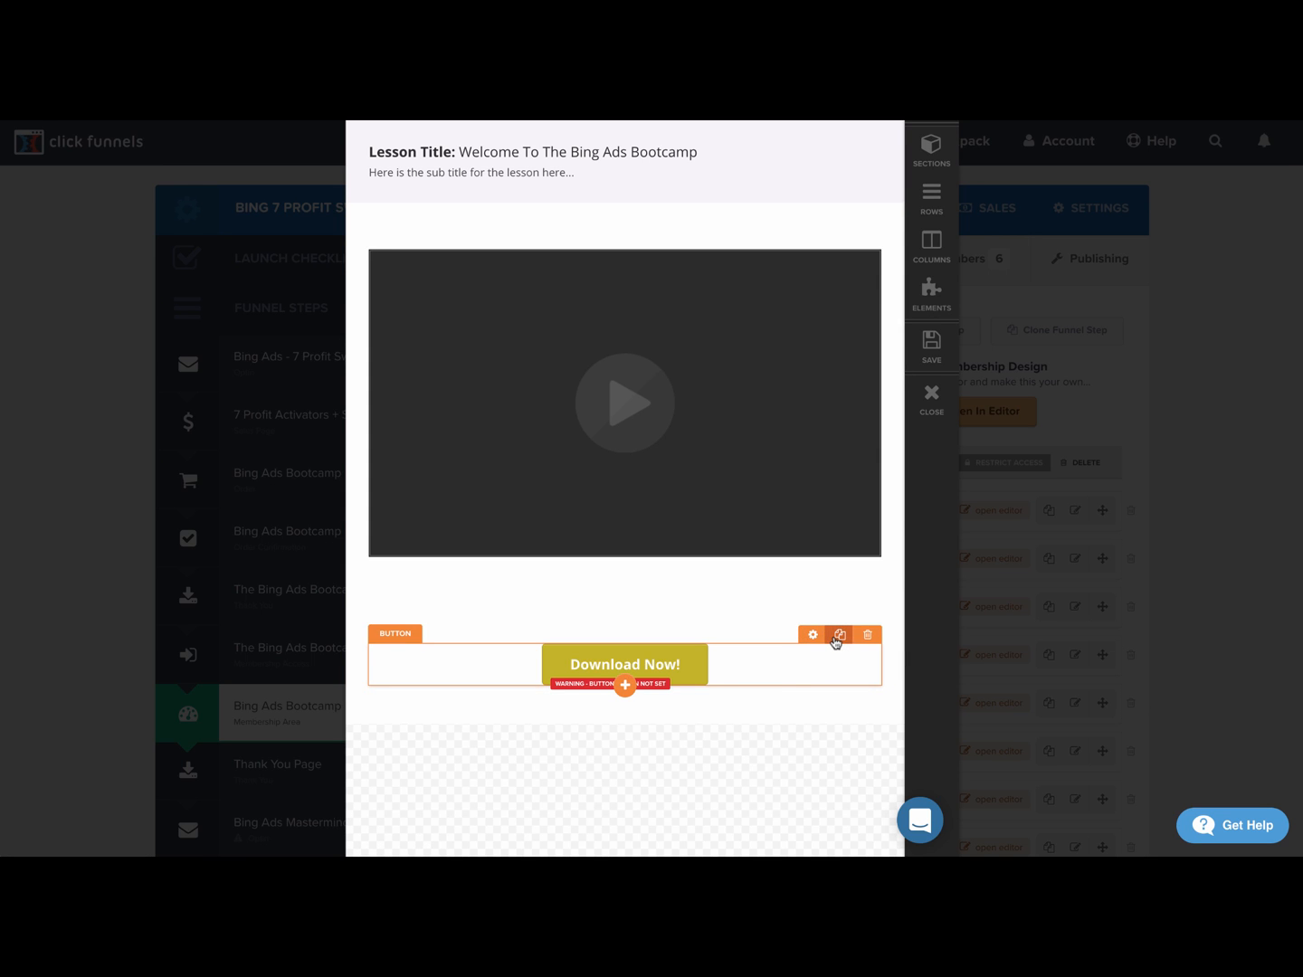
# - Duplicate the Download Now! button beneath the lesson video and delete the copy
pyautogui.click(839, 638)
pyautogui.scroll(-2, 786, 638)
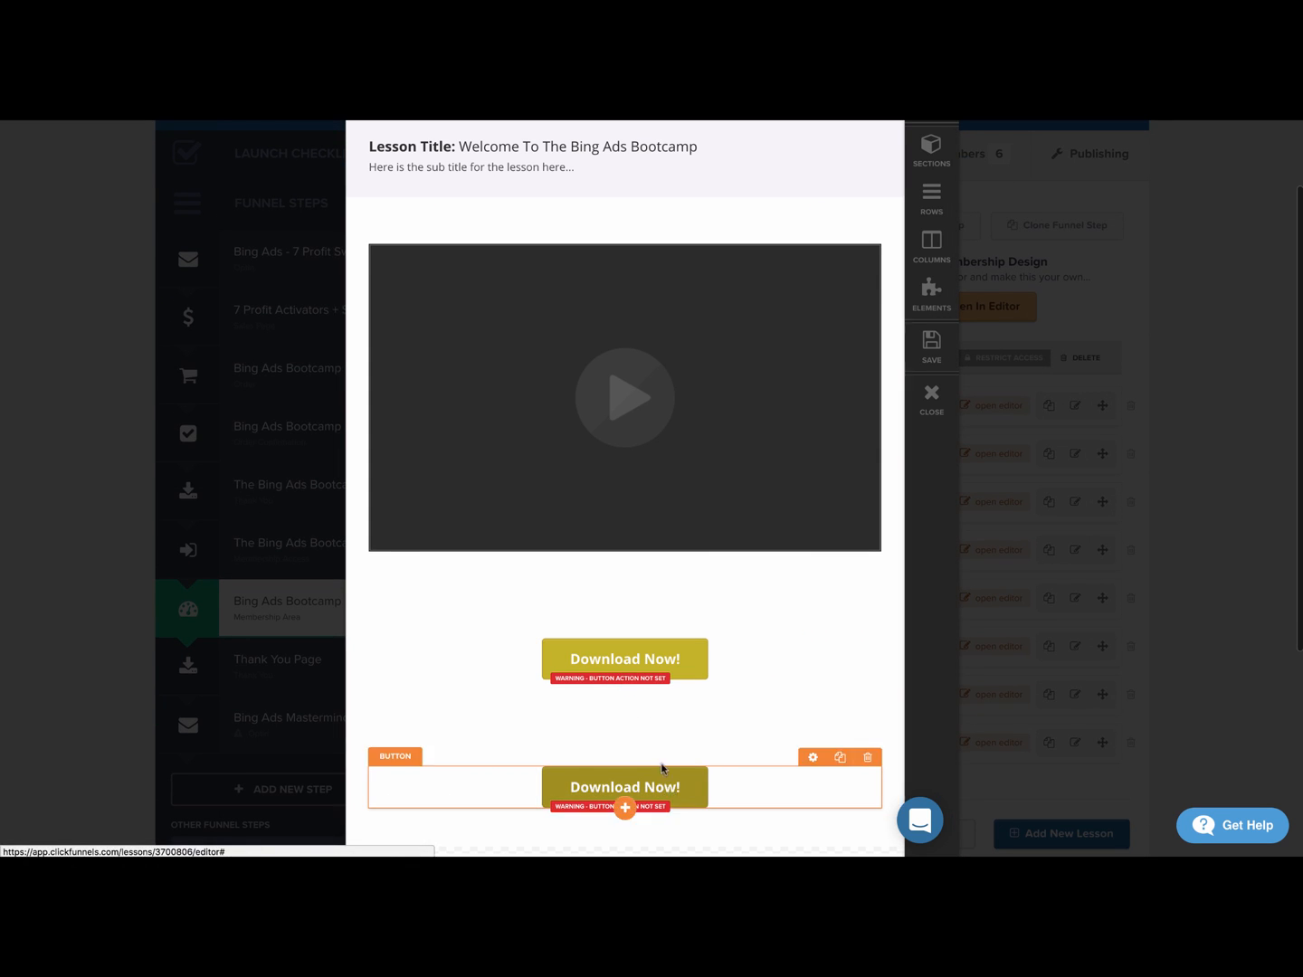
pyautogui.click(868, 757)
pyautogui.click(804, 201)
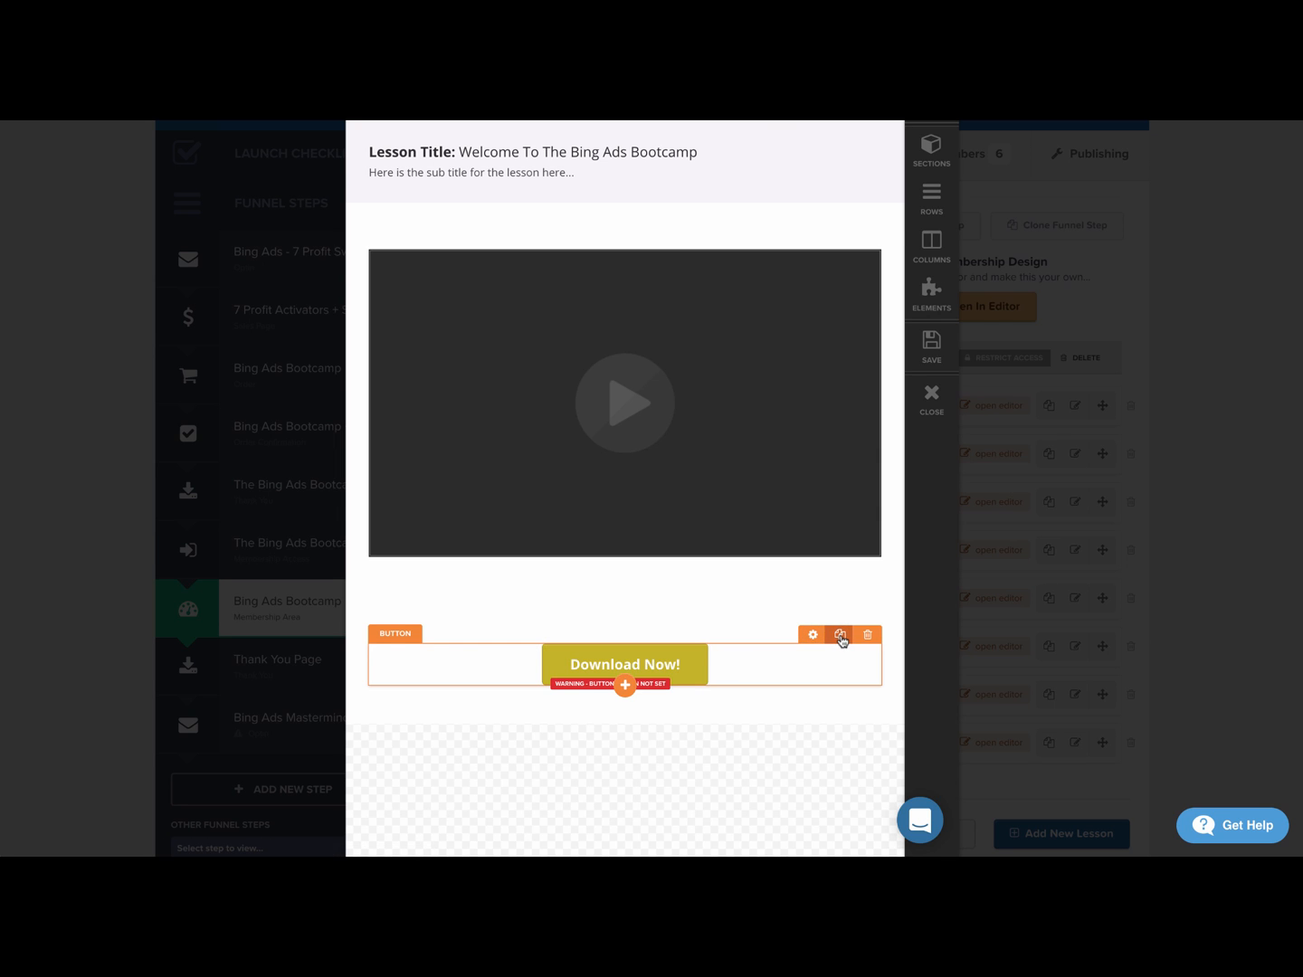
# - Clone the Download Now! button once more to view the clone's settings, and delete the clone
pyautogui.click(842, 636)
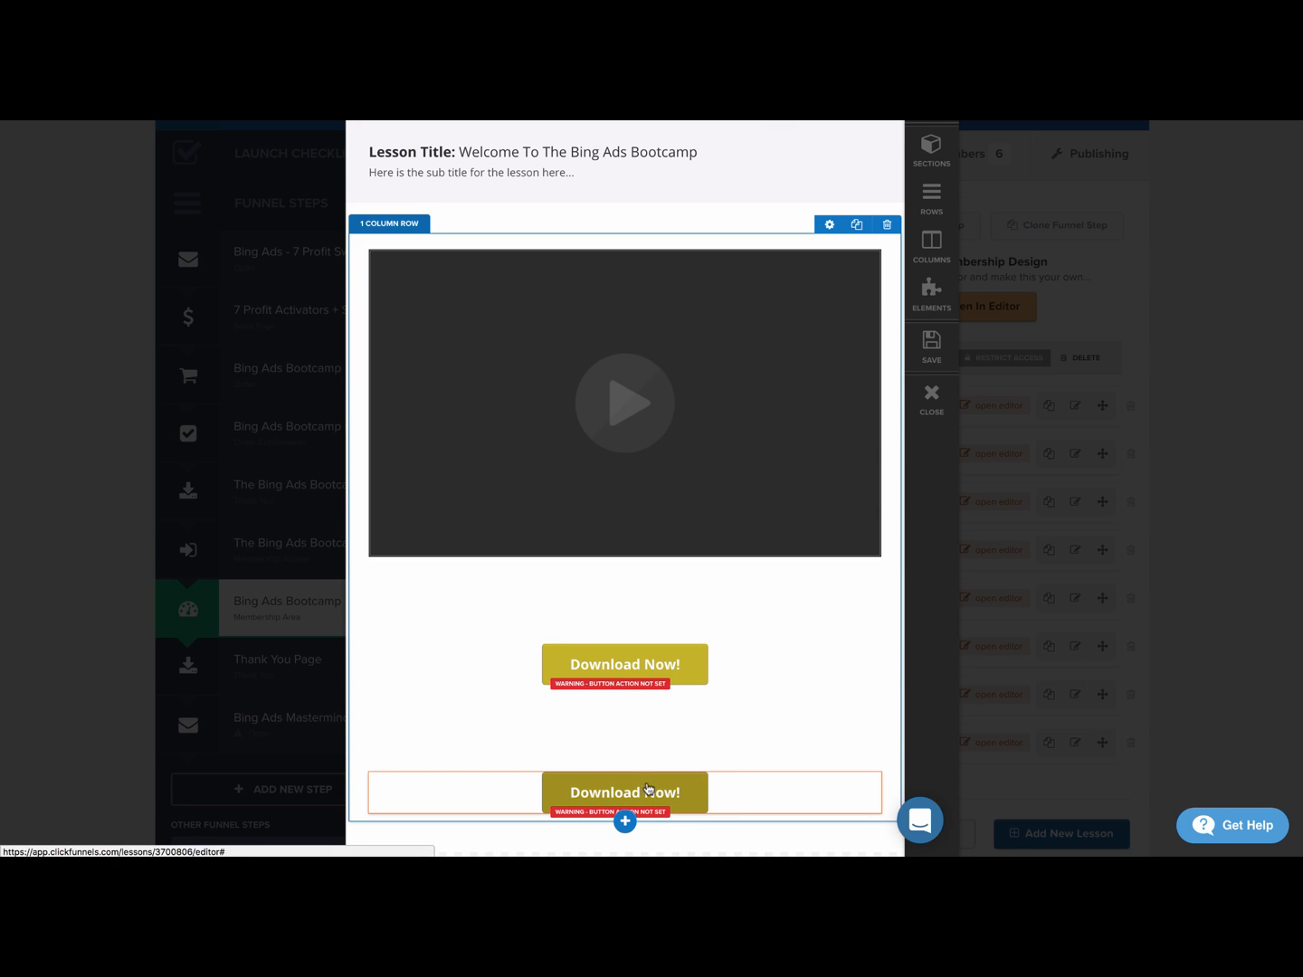
pyautogui.click(785, 794)
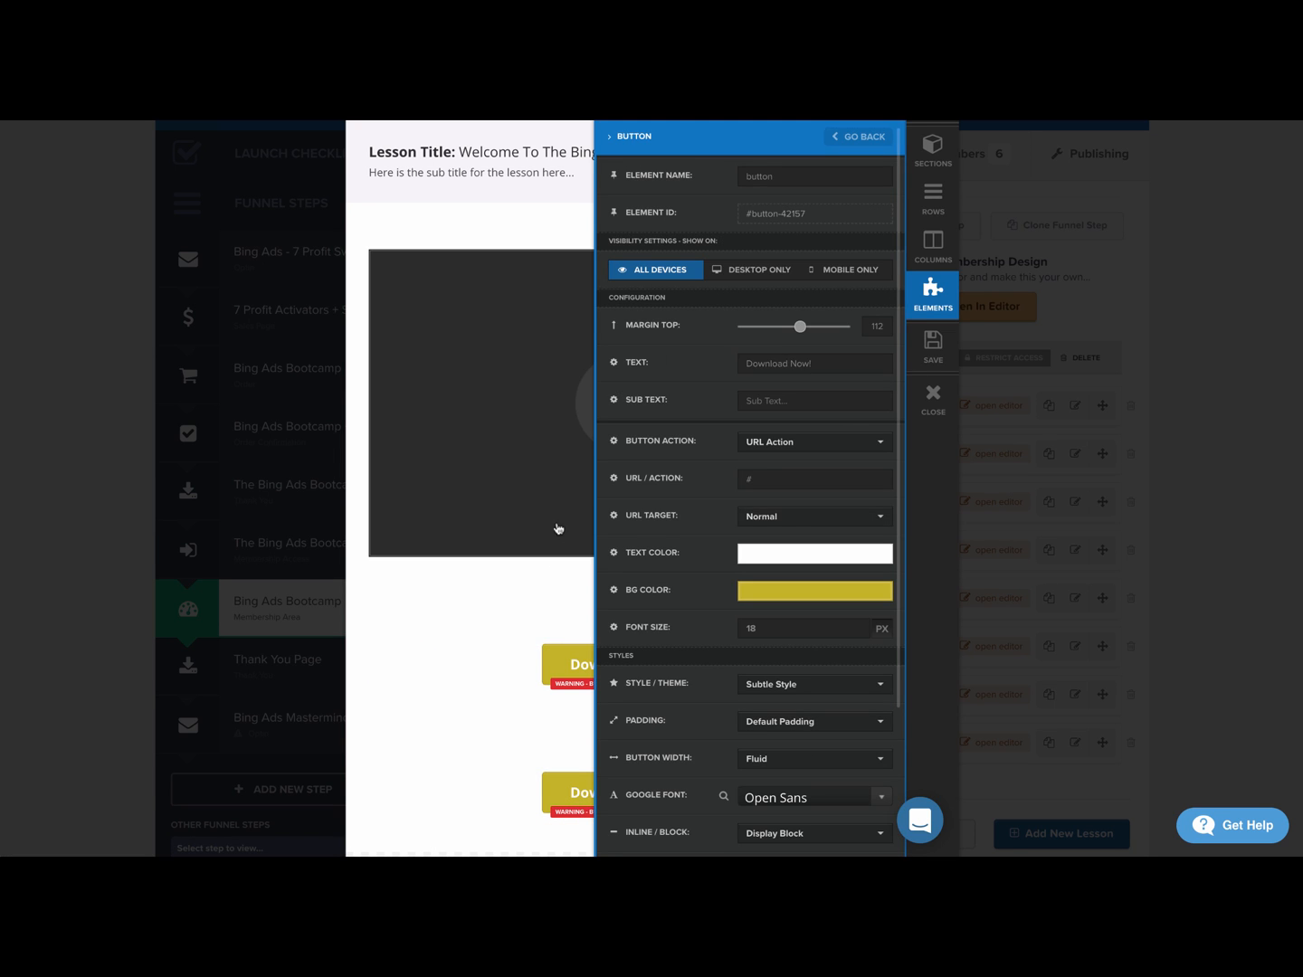
pyautogui.click(496, 622)
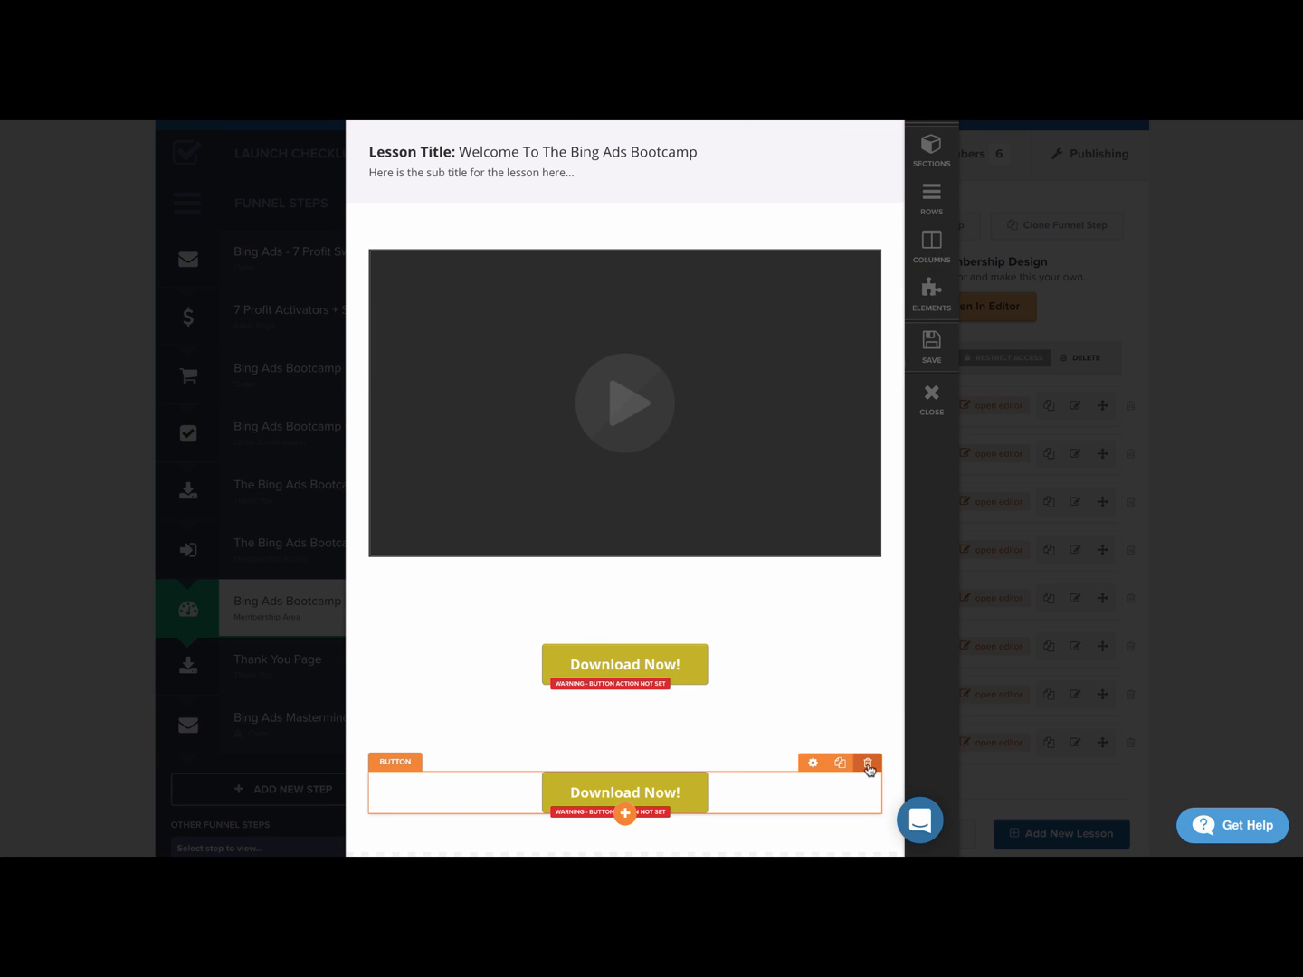
pyautogui.click(867, 763)
pyautogui.click(803, 197)
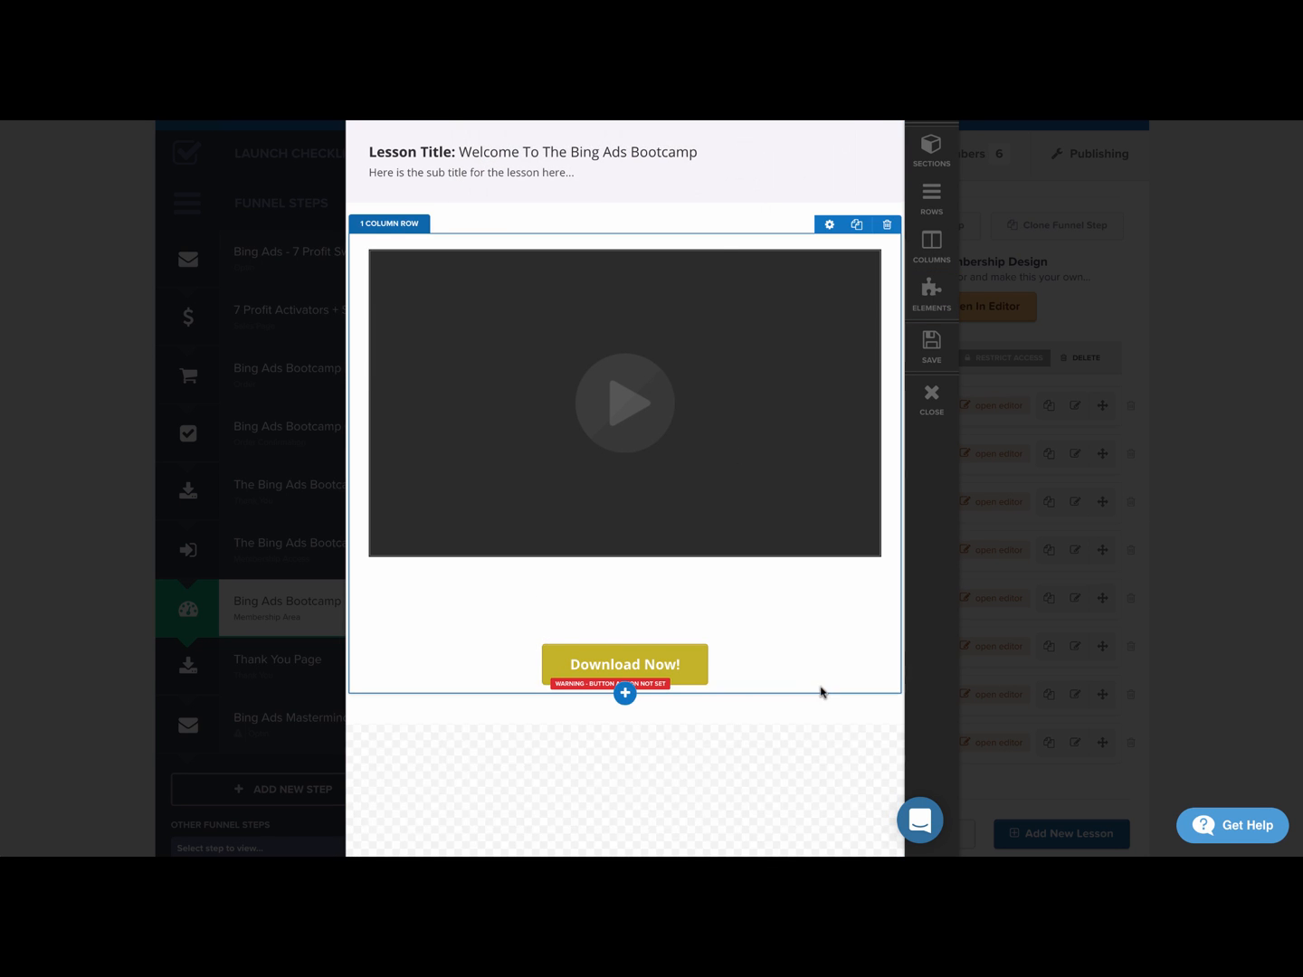
# - Close the lesson editor and open the Bing Ads - 7 Profit Switches optin step of the funnel
pyautogui.click(941, 387)
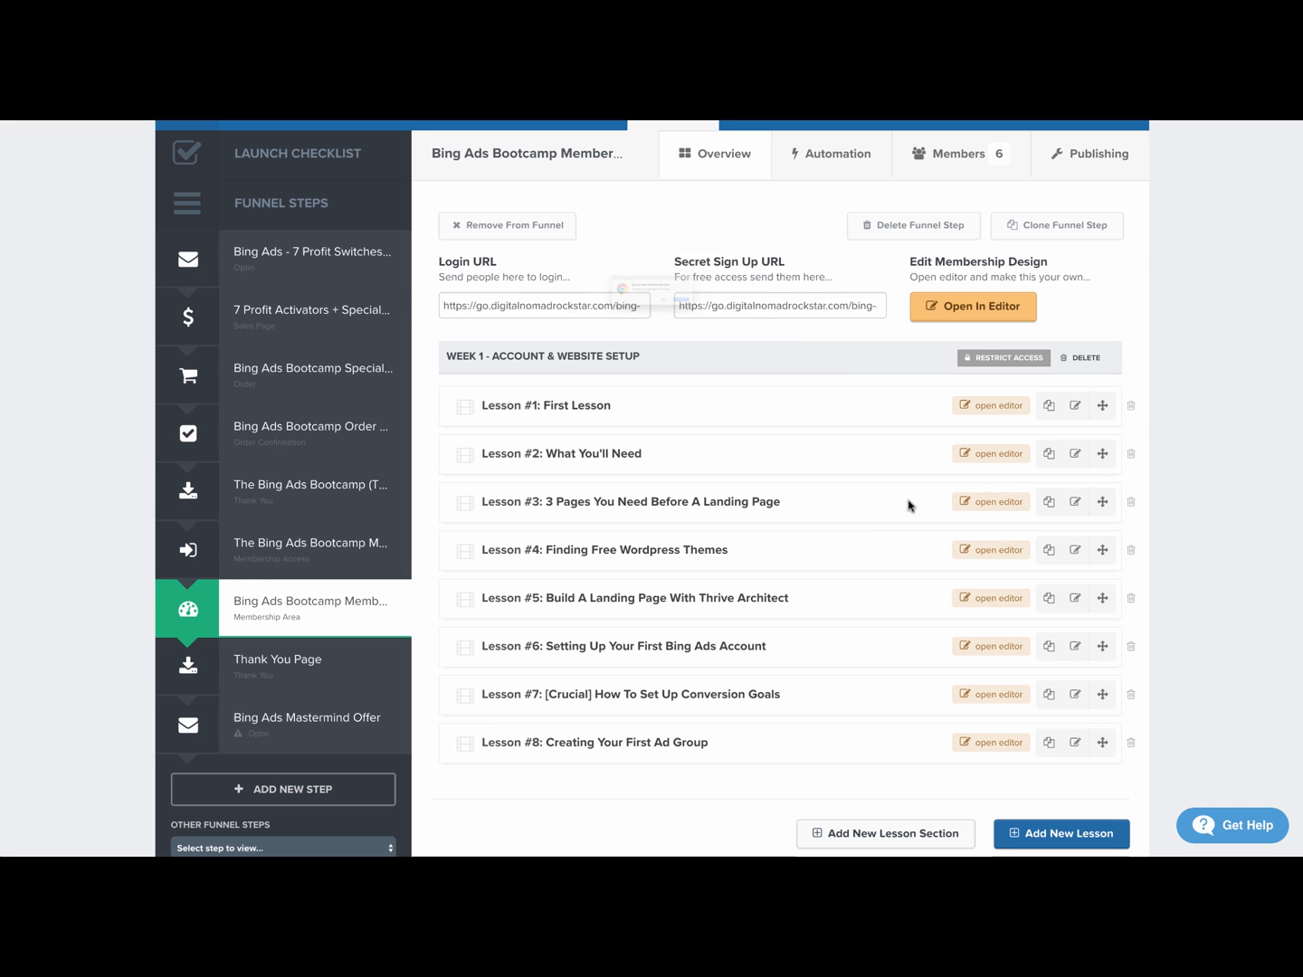
pyautogui.click(769, 326)
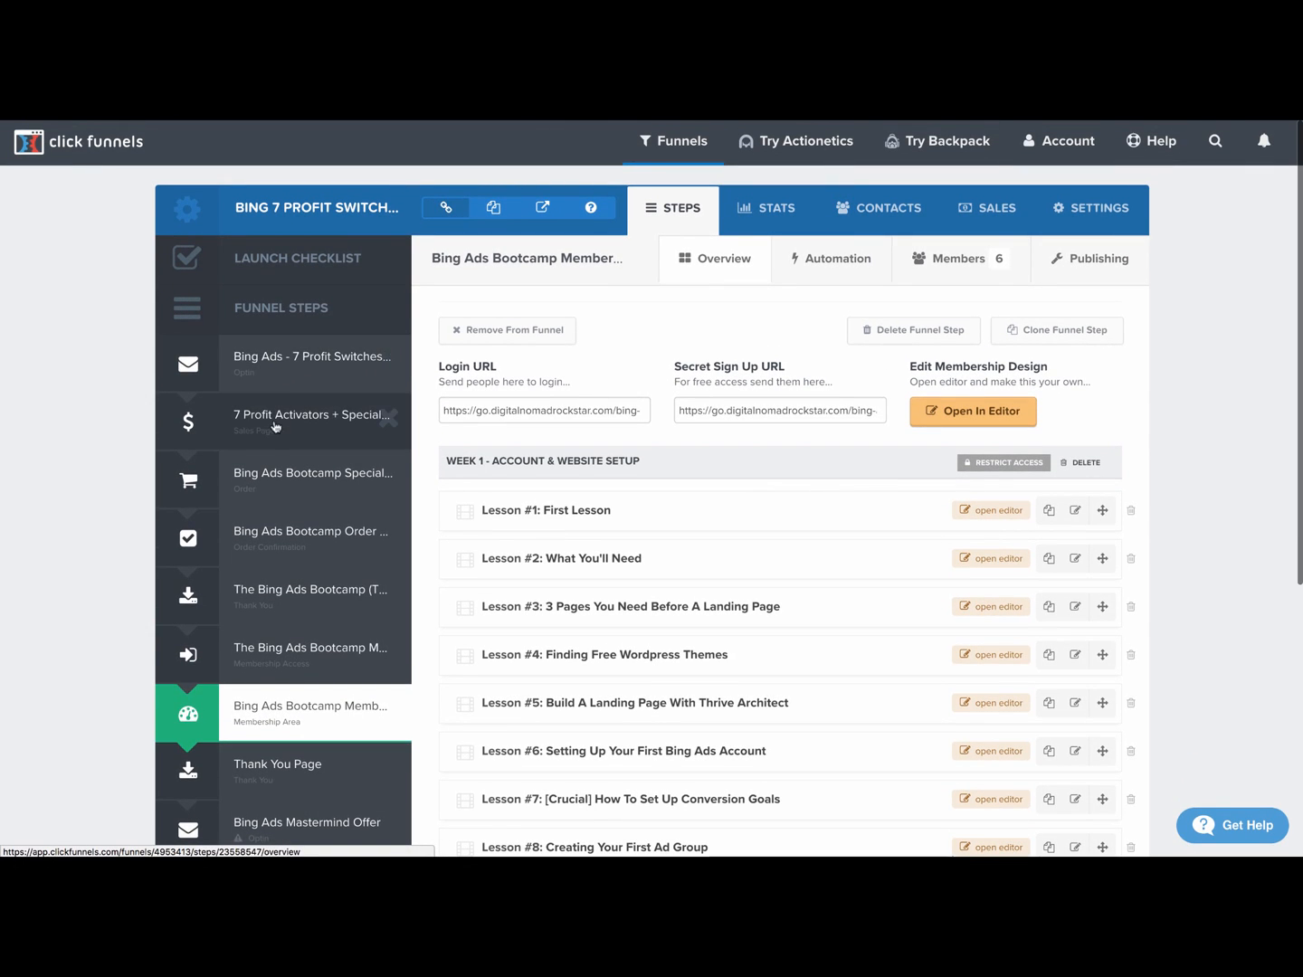
pyautogui.click(313, 361)
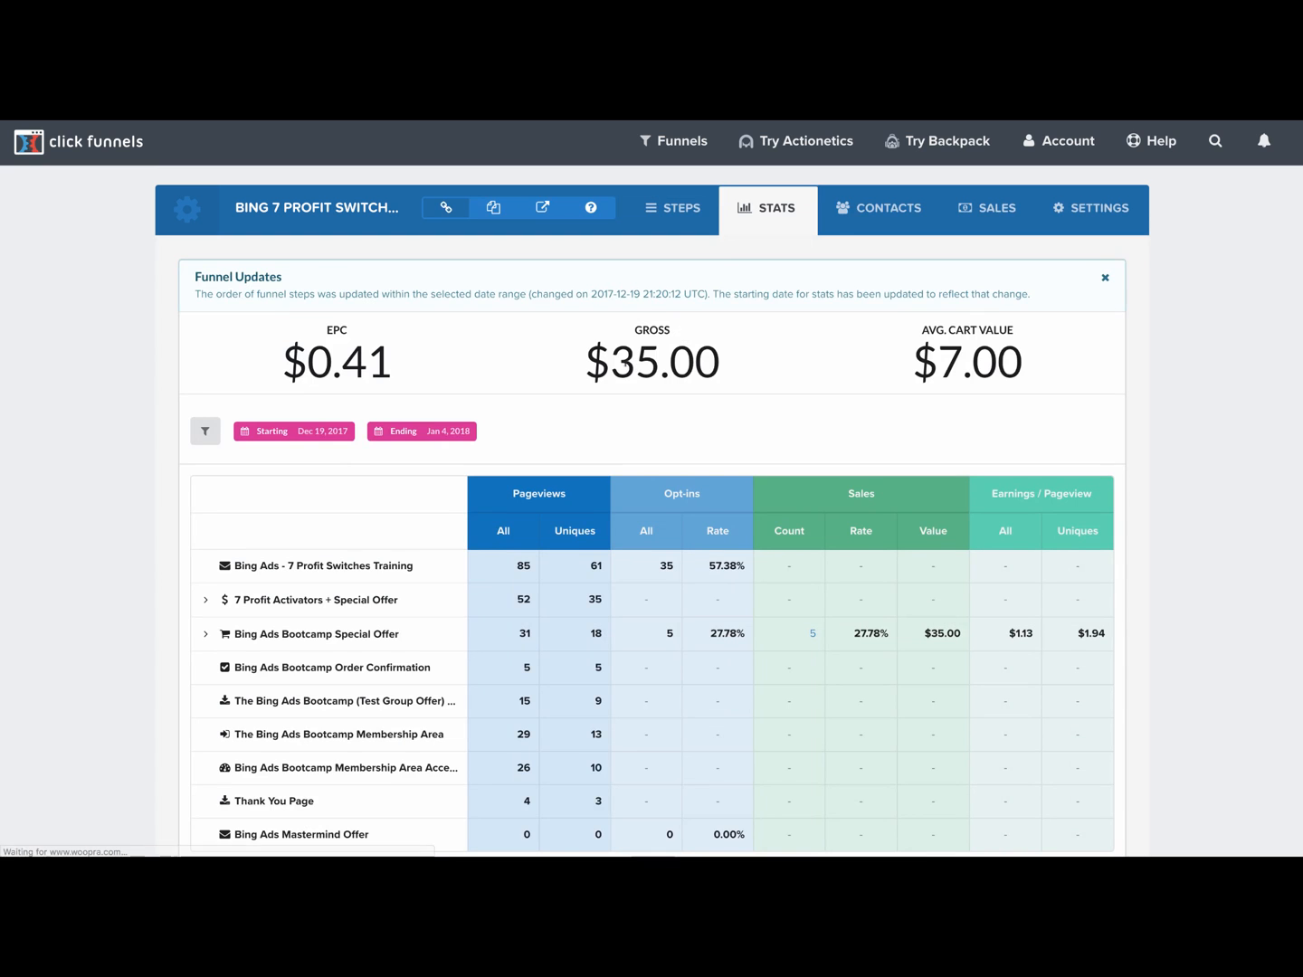
# - Examine the funnel's statistics, including the breakdowns for 7 Profit Activators + Special Offer and Bing Ads Bootcamp Special Offer
pyautogui.scroll(-3, 497, 372)
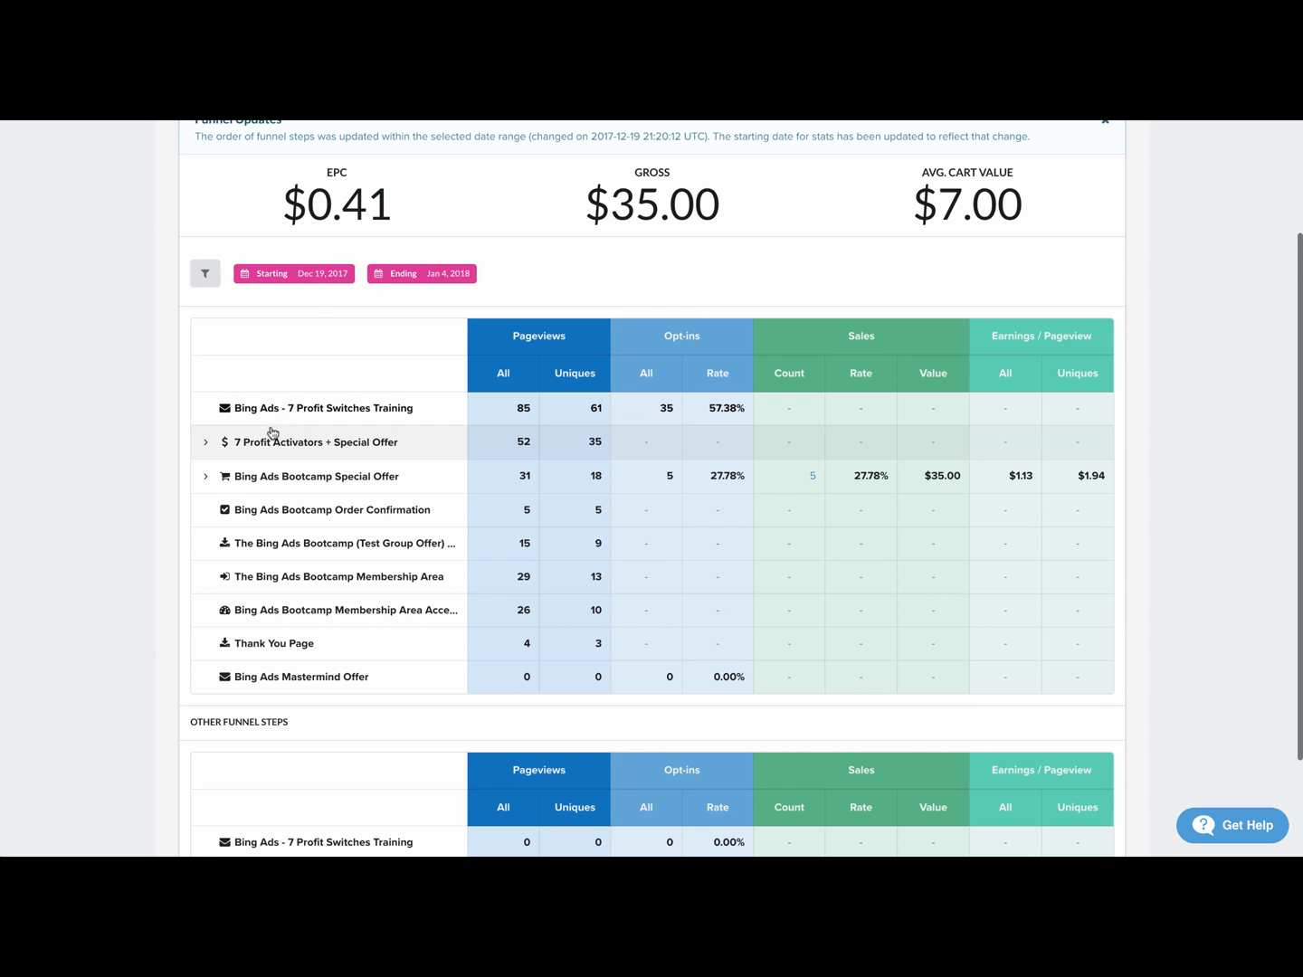
pyautogui.click(205, 442)
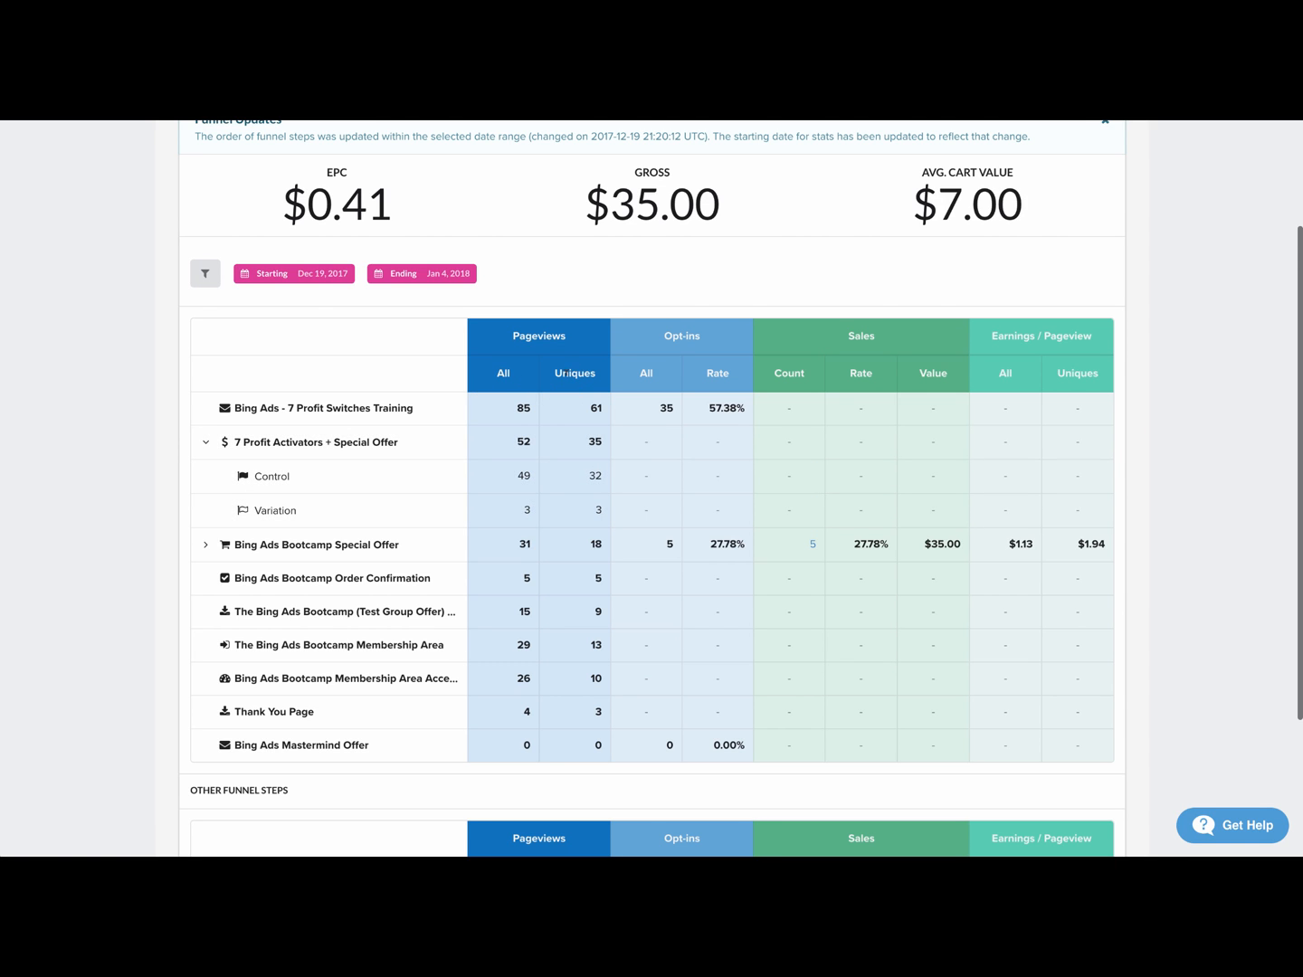
pyautogui.click(338, 451)
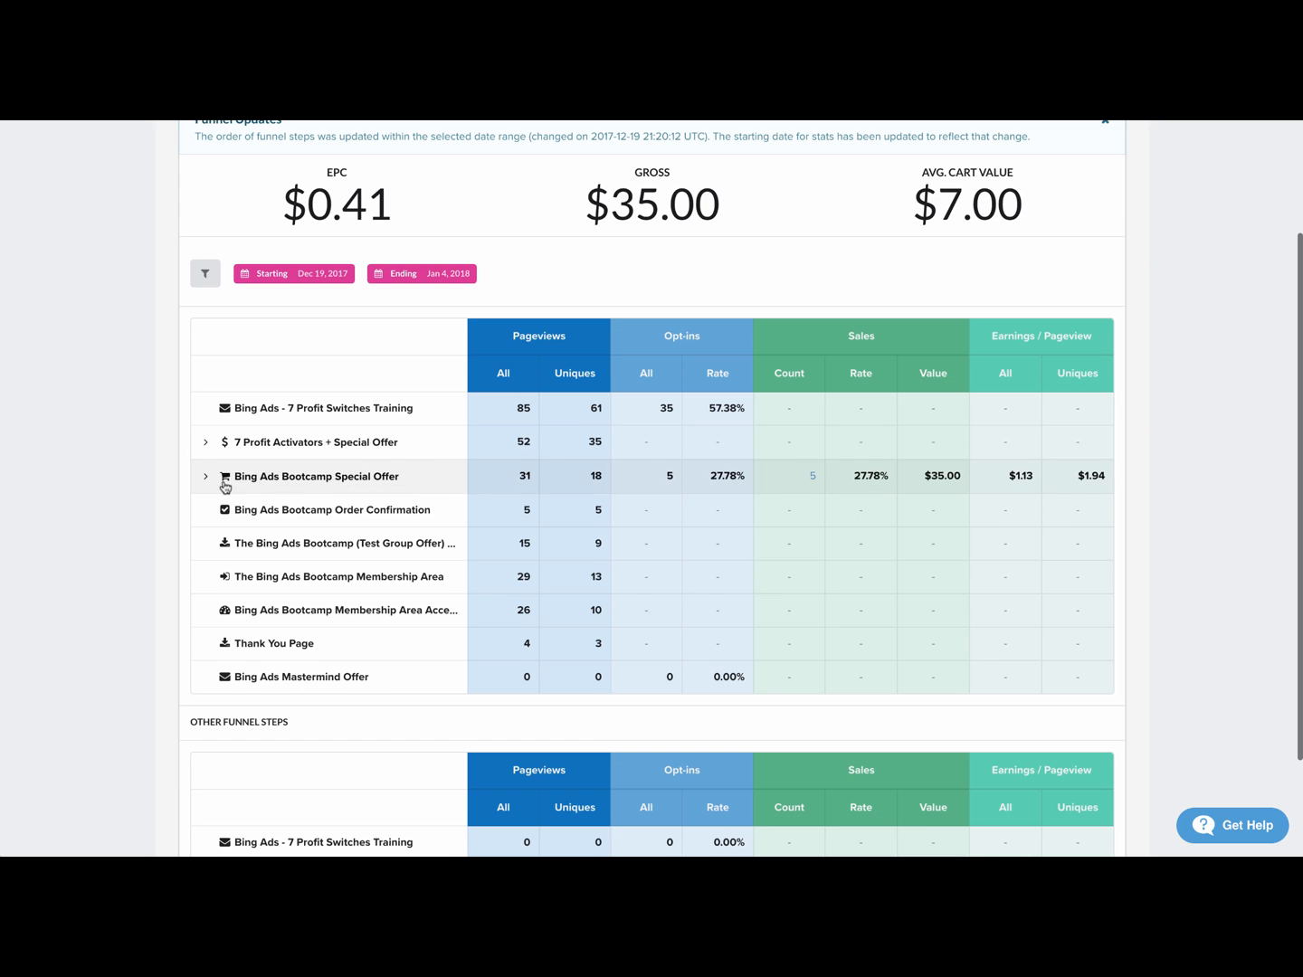
pyautogui.click(294, 485)
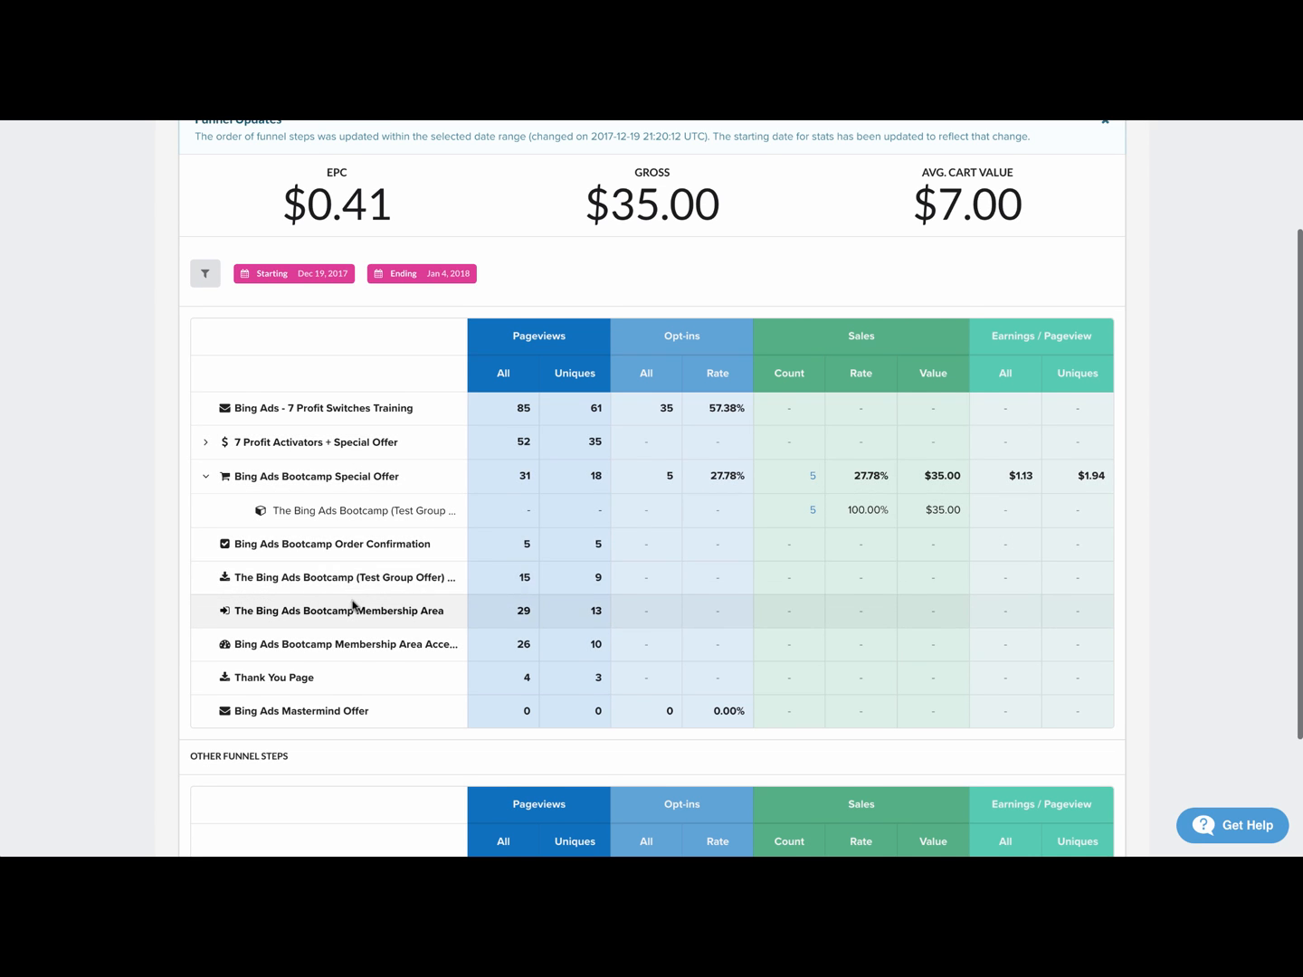
pyautogui.scroll(1, 351, 597)
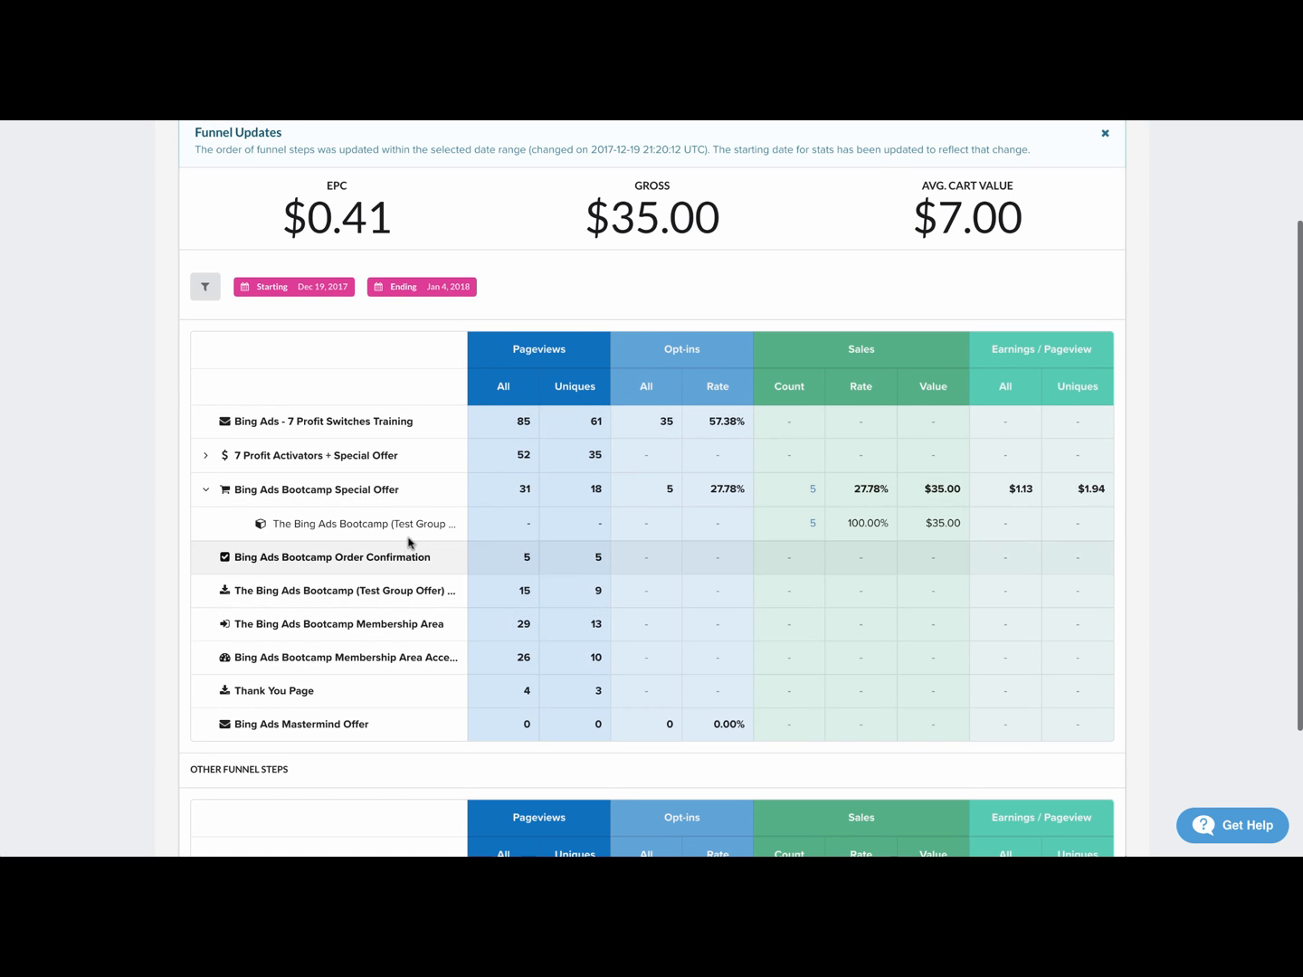
pyautogui.scroll(-3, 410, 538)
pyautogui.scroll(5, 441, 476)
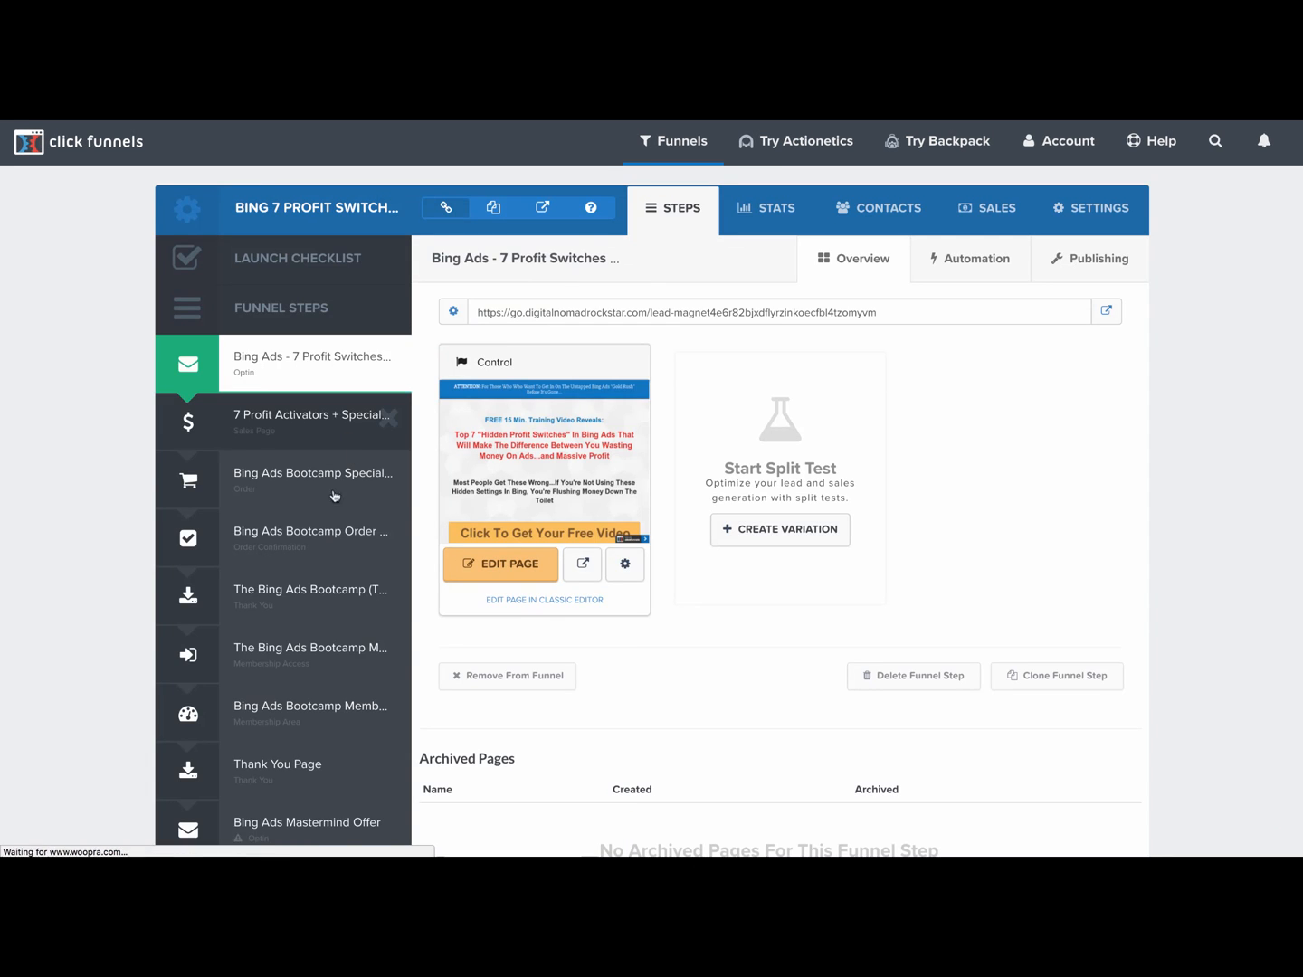
# - Open the Bing Ads Mastermind Offer step and look through its optin templates
pyautogui.scroll(-2, 310, 543)
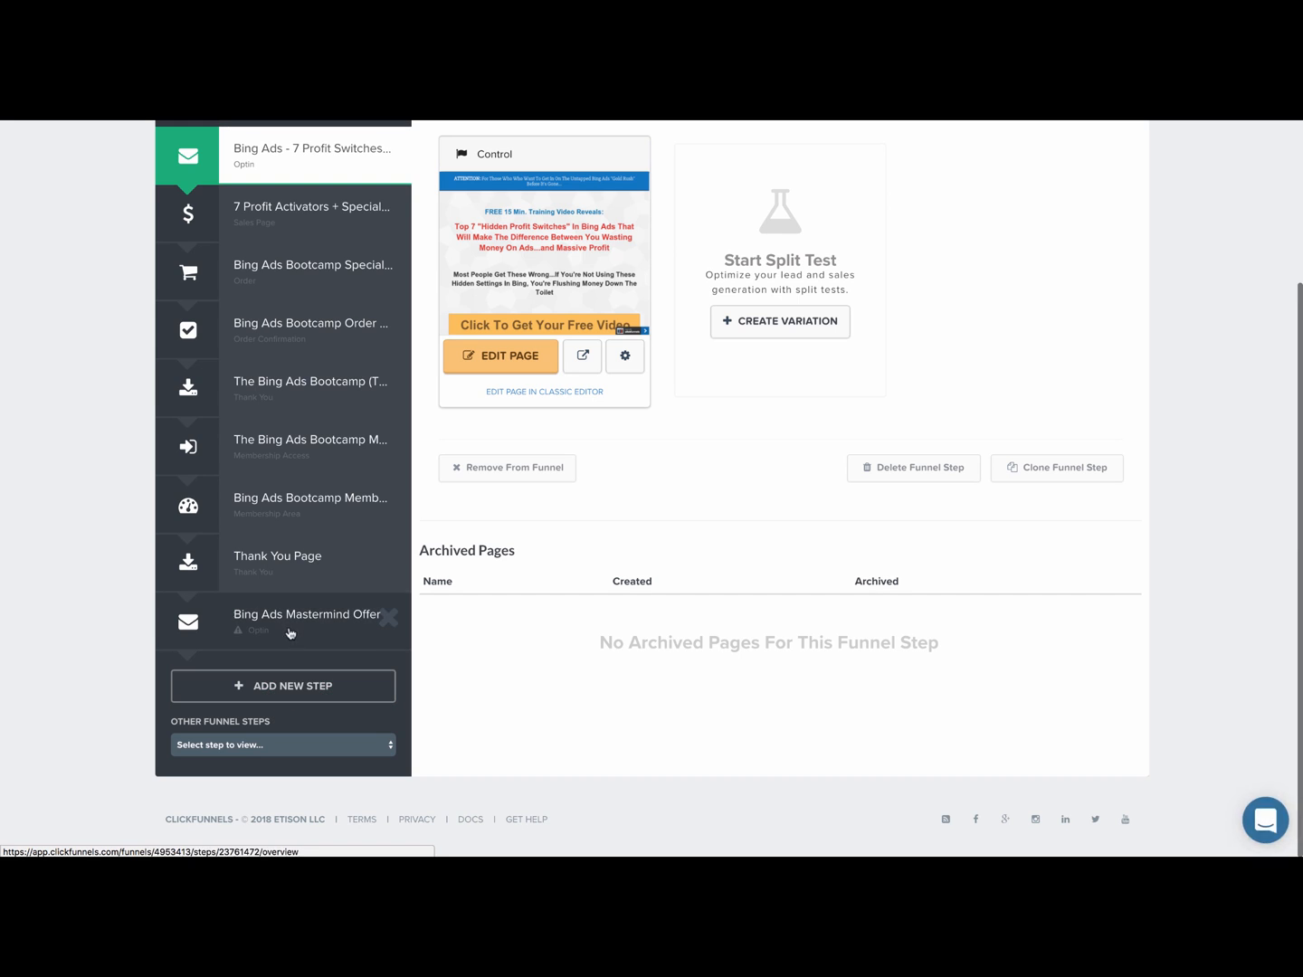
pyautogui.click(292, 629)
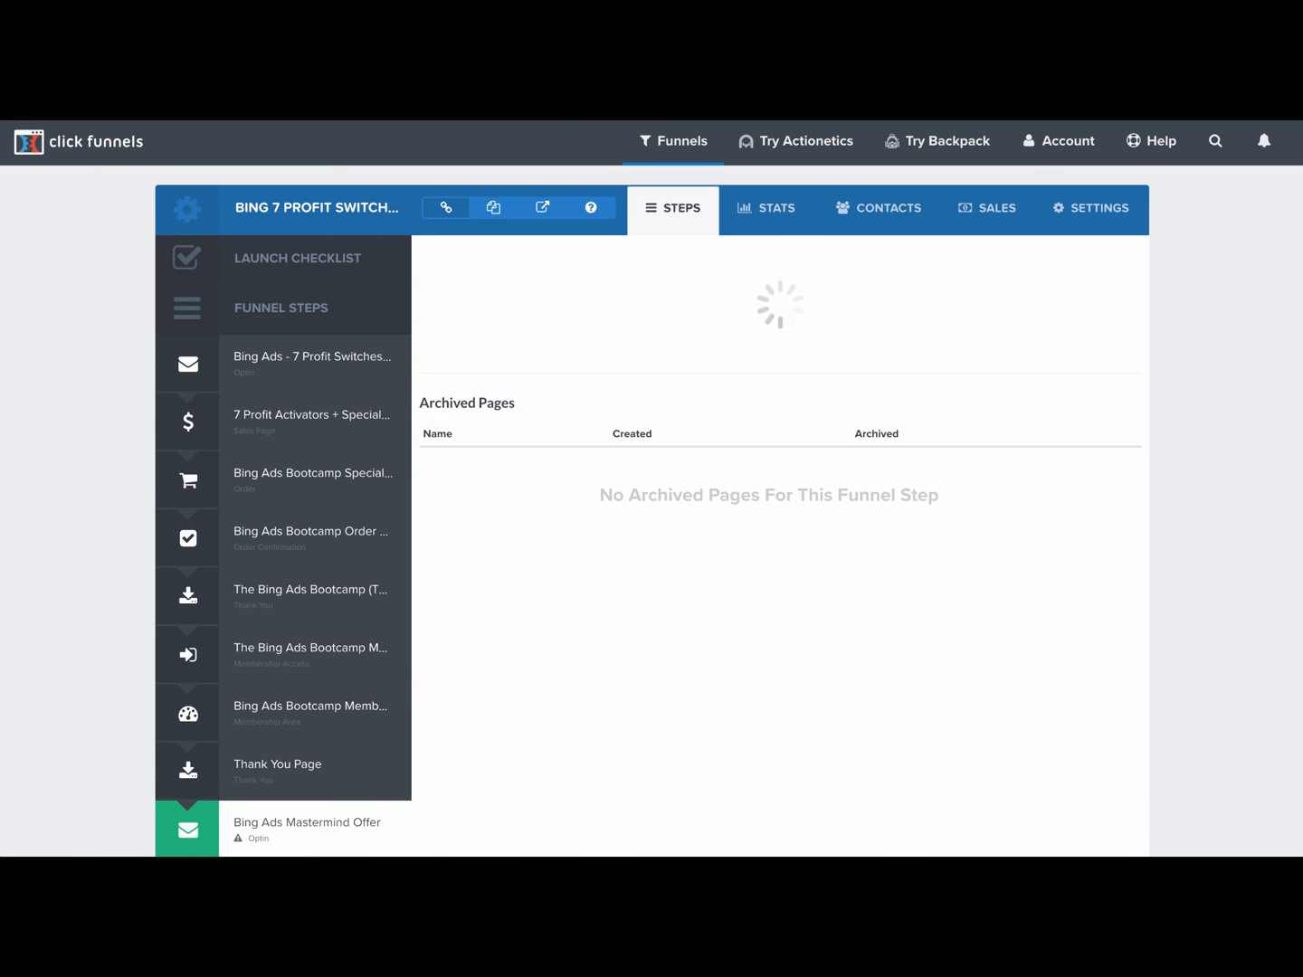
pyautogui.scroll(-3, 73, 507)
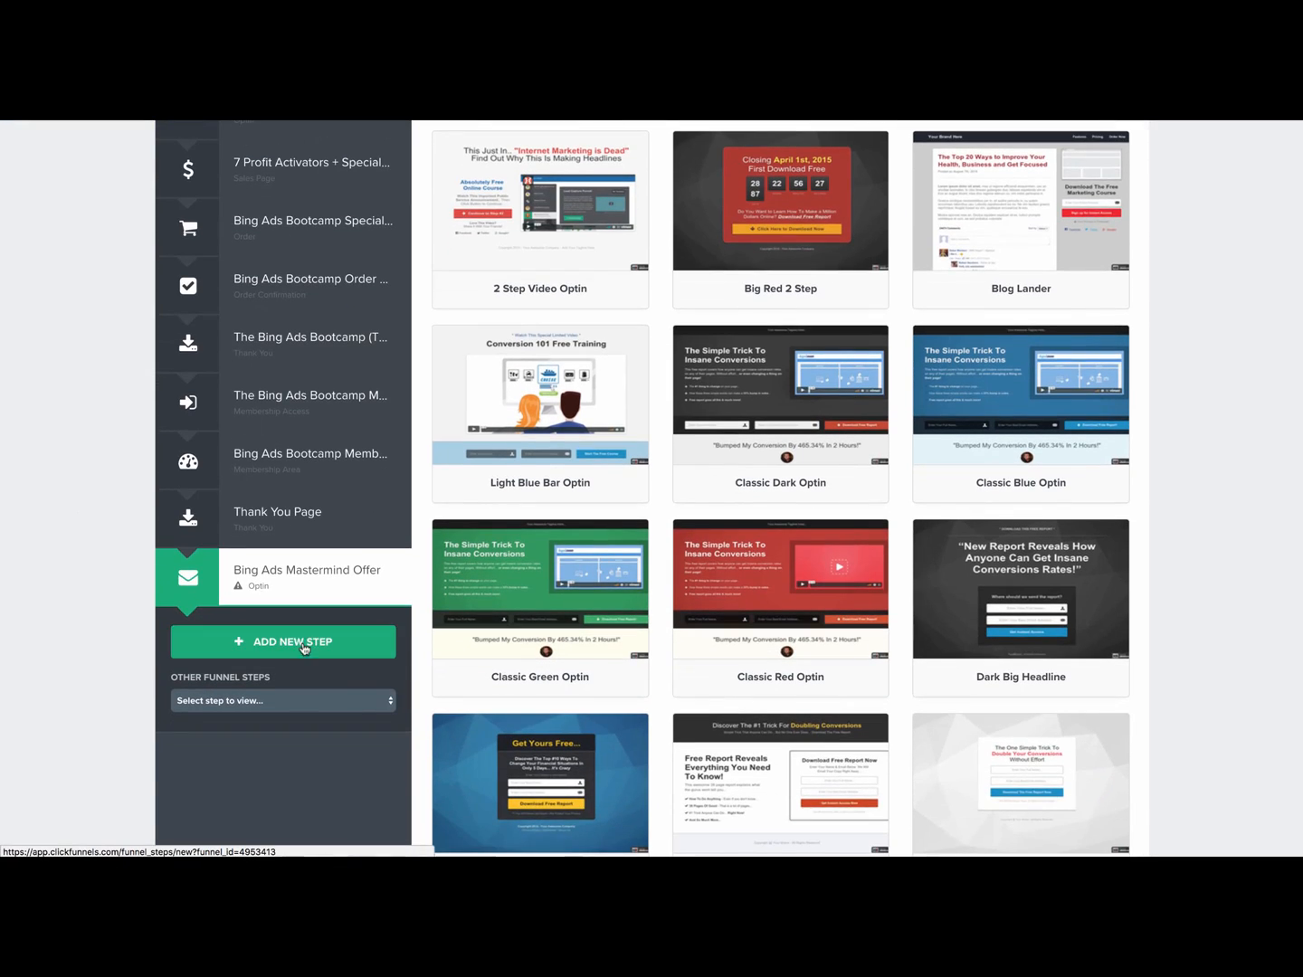
# - Add a new funnel step named Demo with the path demo-page
pyautogui.click(303, 645)
pyautogui.click(488, 296)
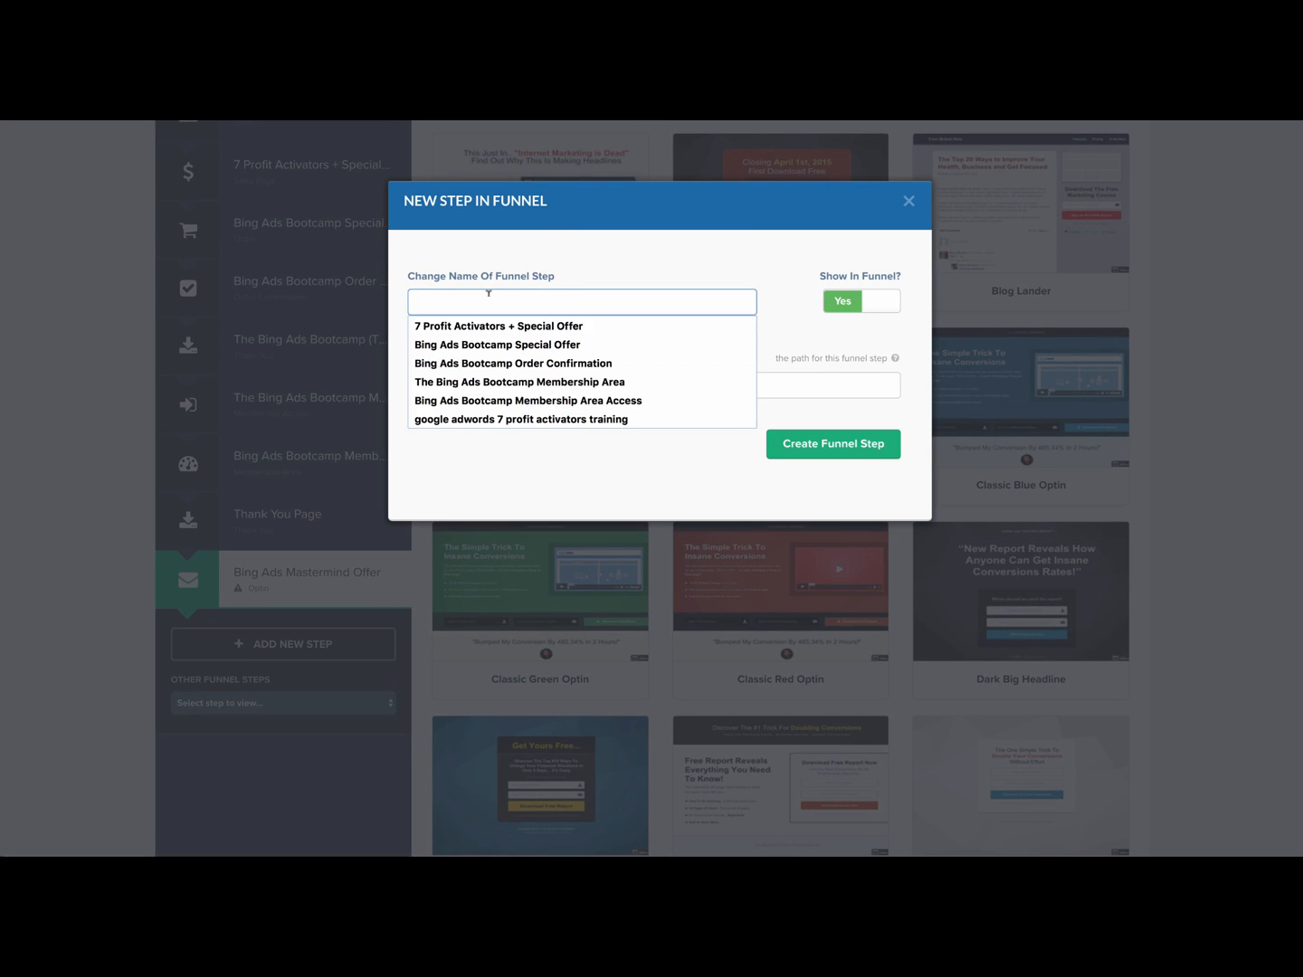
pyautogui.write('Demo')
pyautogui.press('Tab')
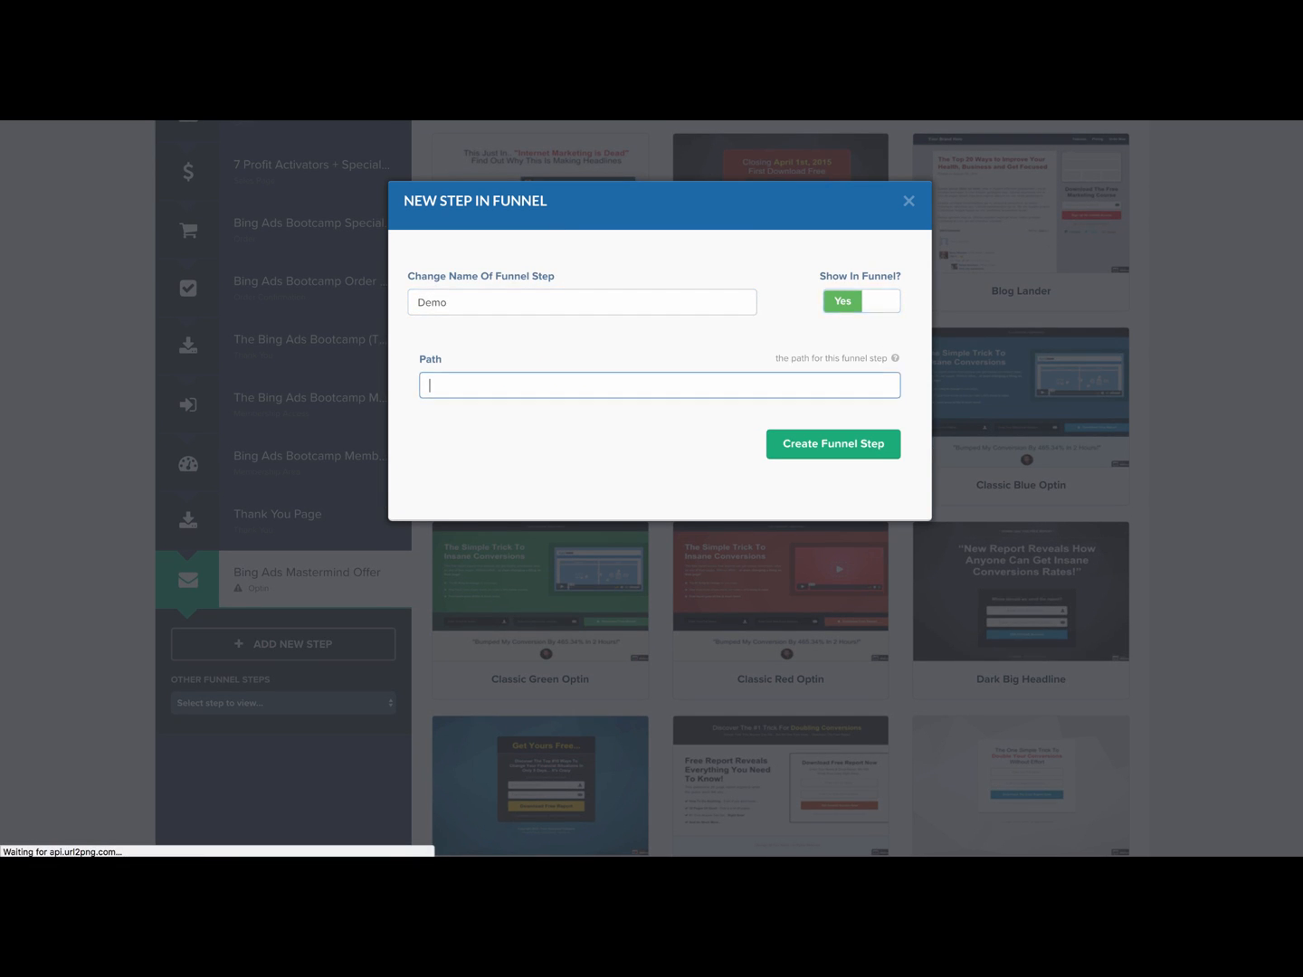
pyautogui.write('demo-page')
pyautogui.click(817, 449)
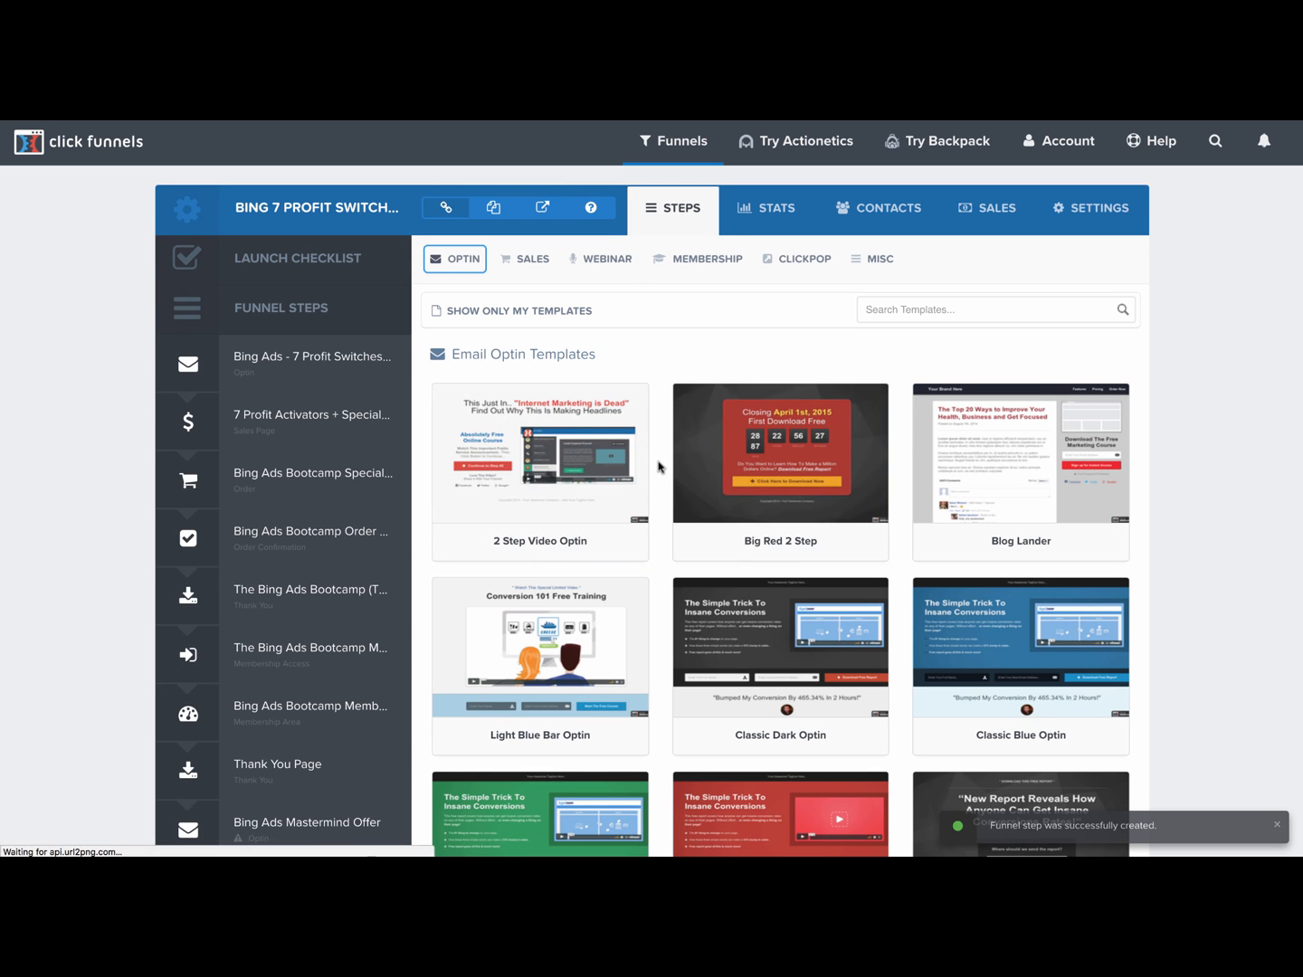
# - Browse the page types offered for the Demo step under the Optin, Sales, Webinar and Membership template categories
pyautogui.scroll(-2, 659, 466)
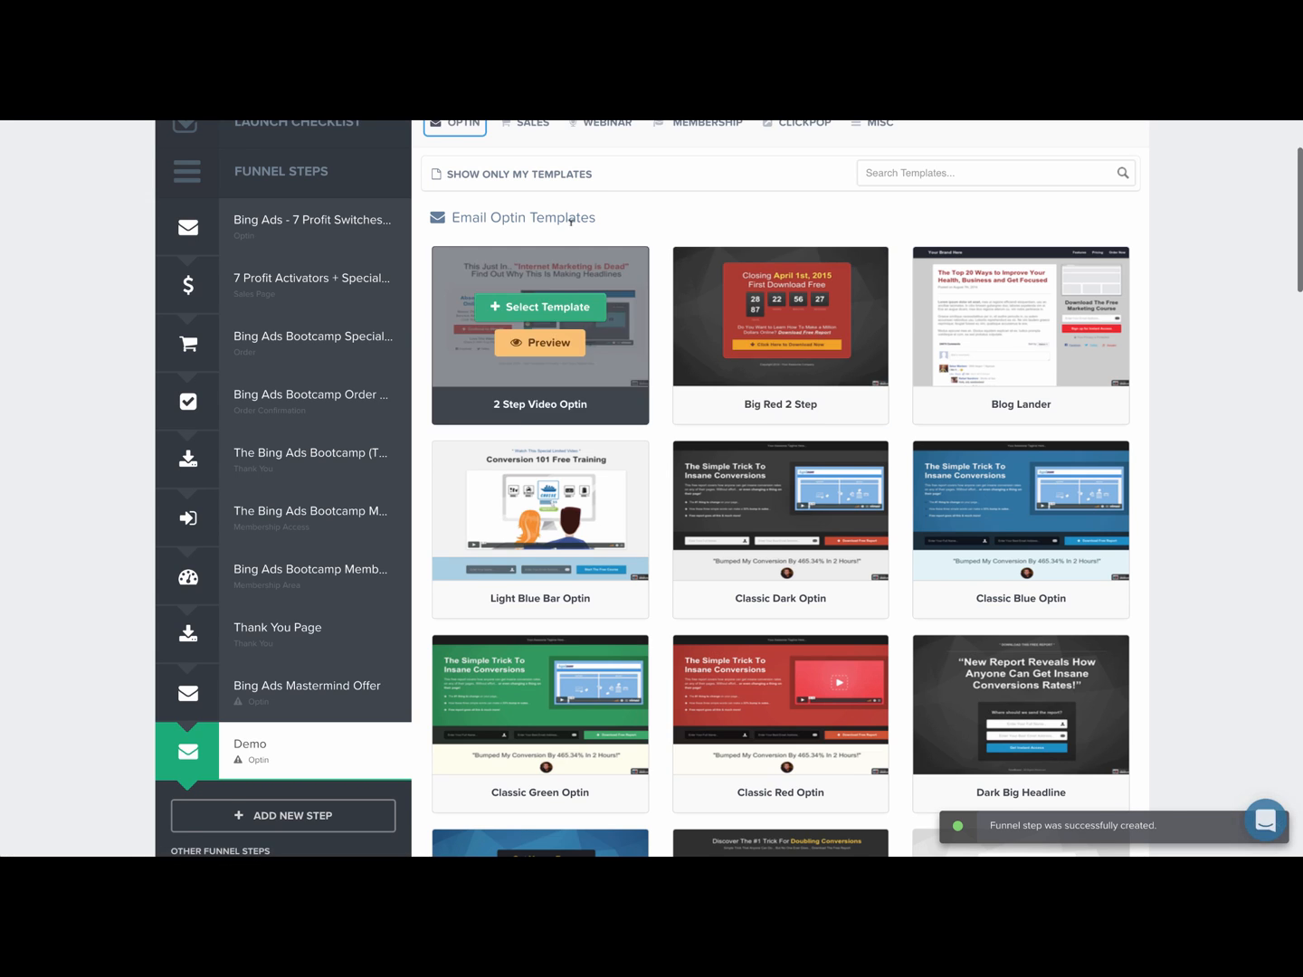
pyautogui.scroll(2, 624, 294)
pyautogui.click(461, 260)
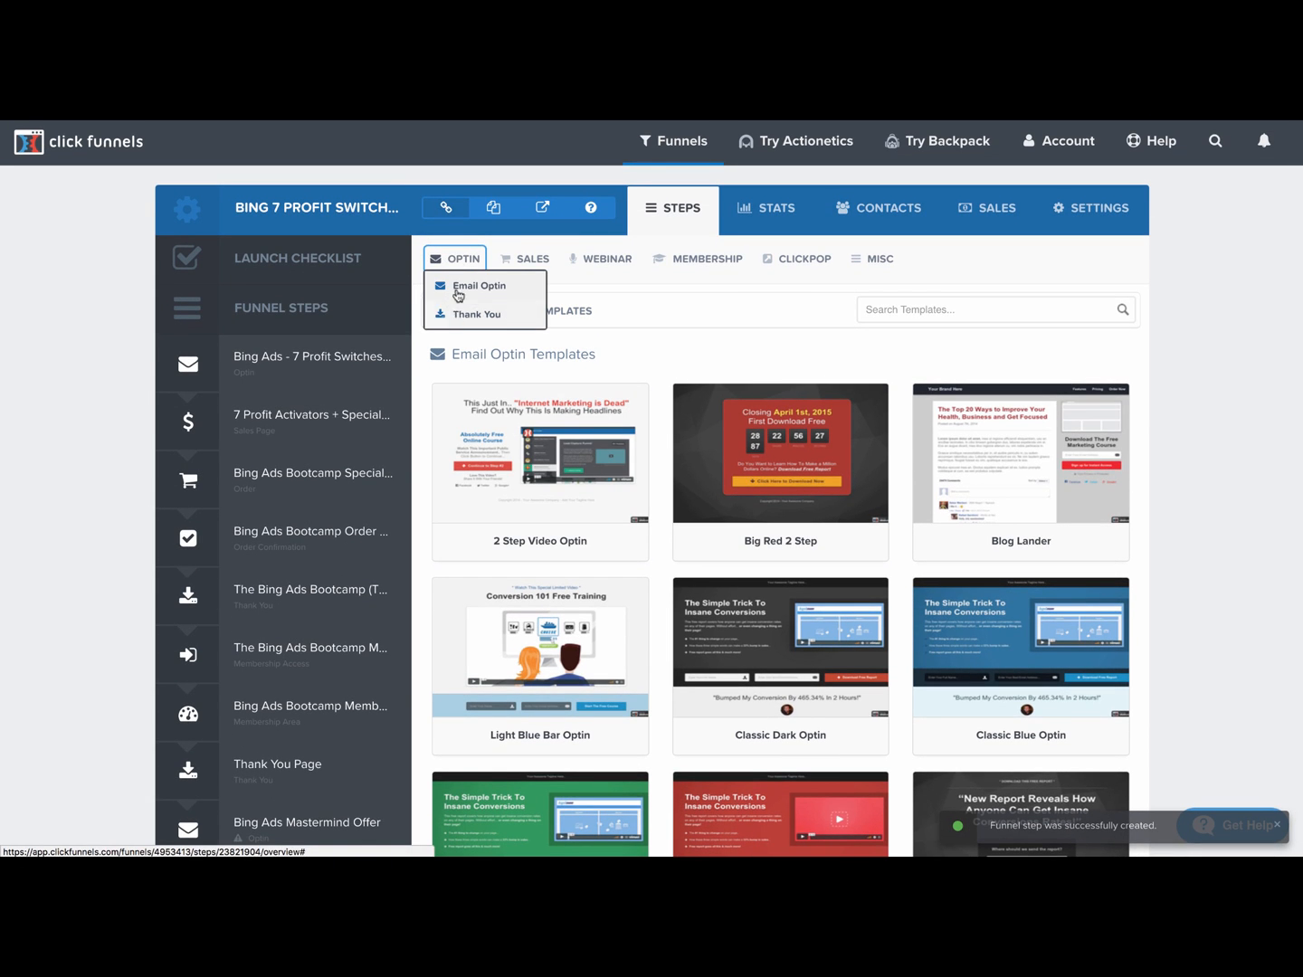
pyautogui.click(533, 259)
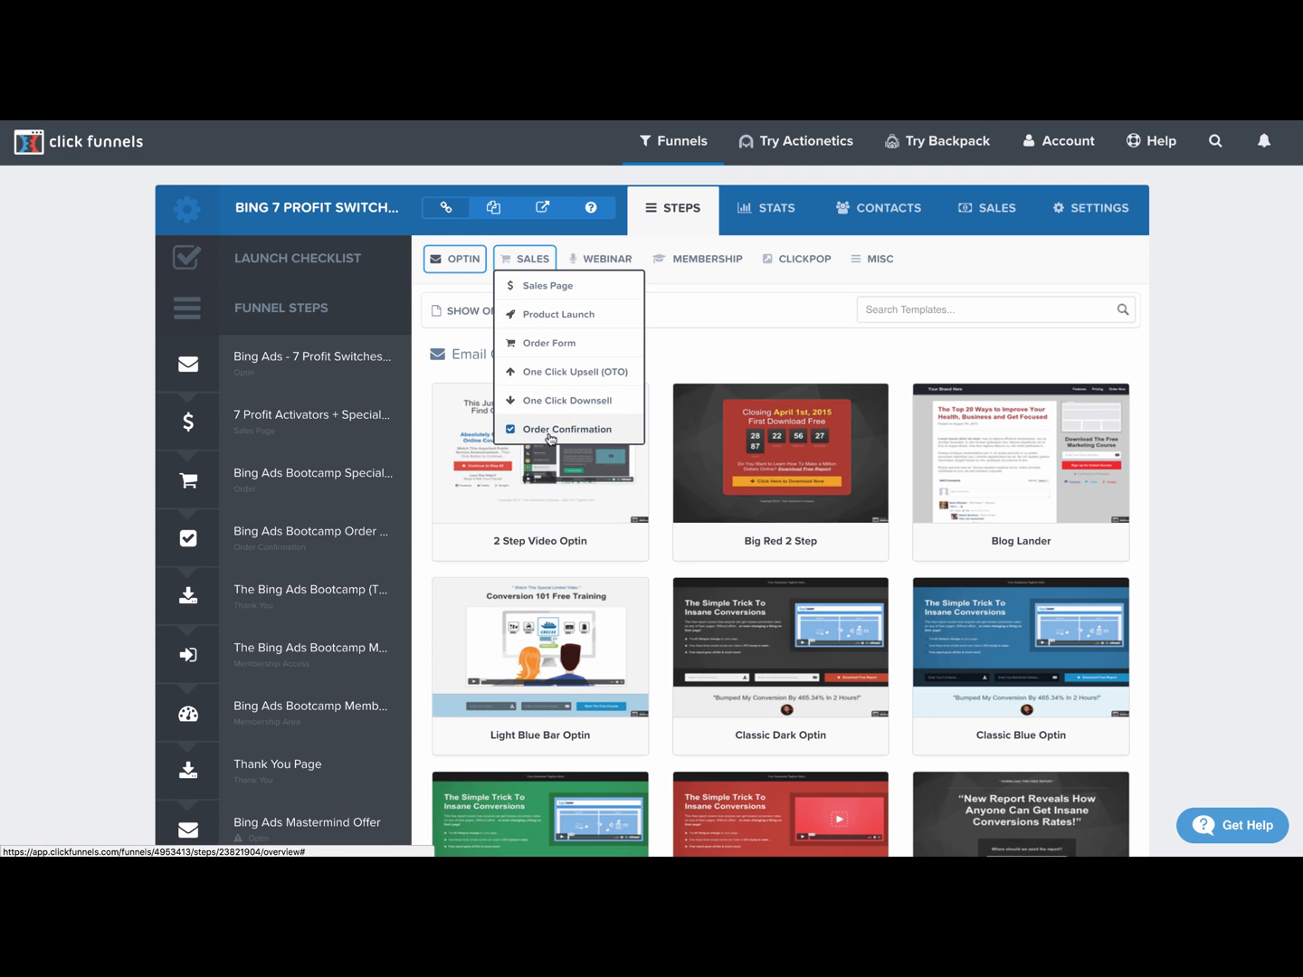
pyautogui.moveTo(554, 265)
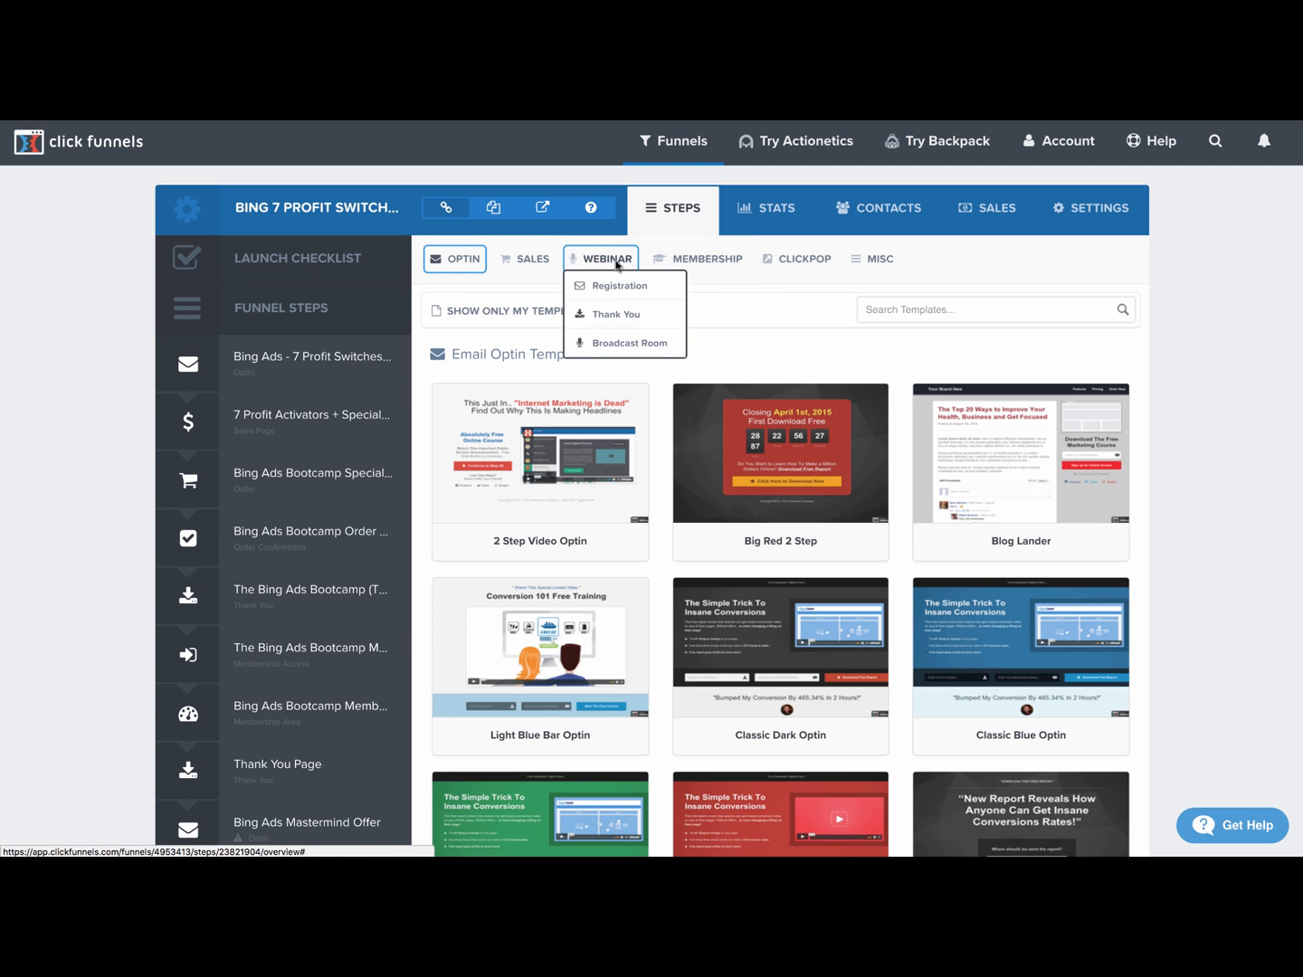
pyautogui.moveTo(703, 265)
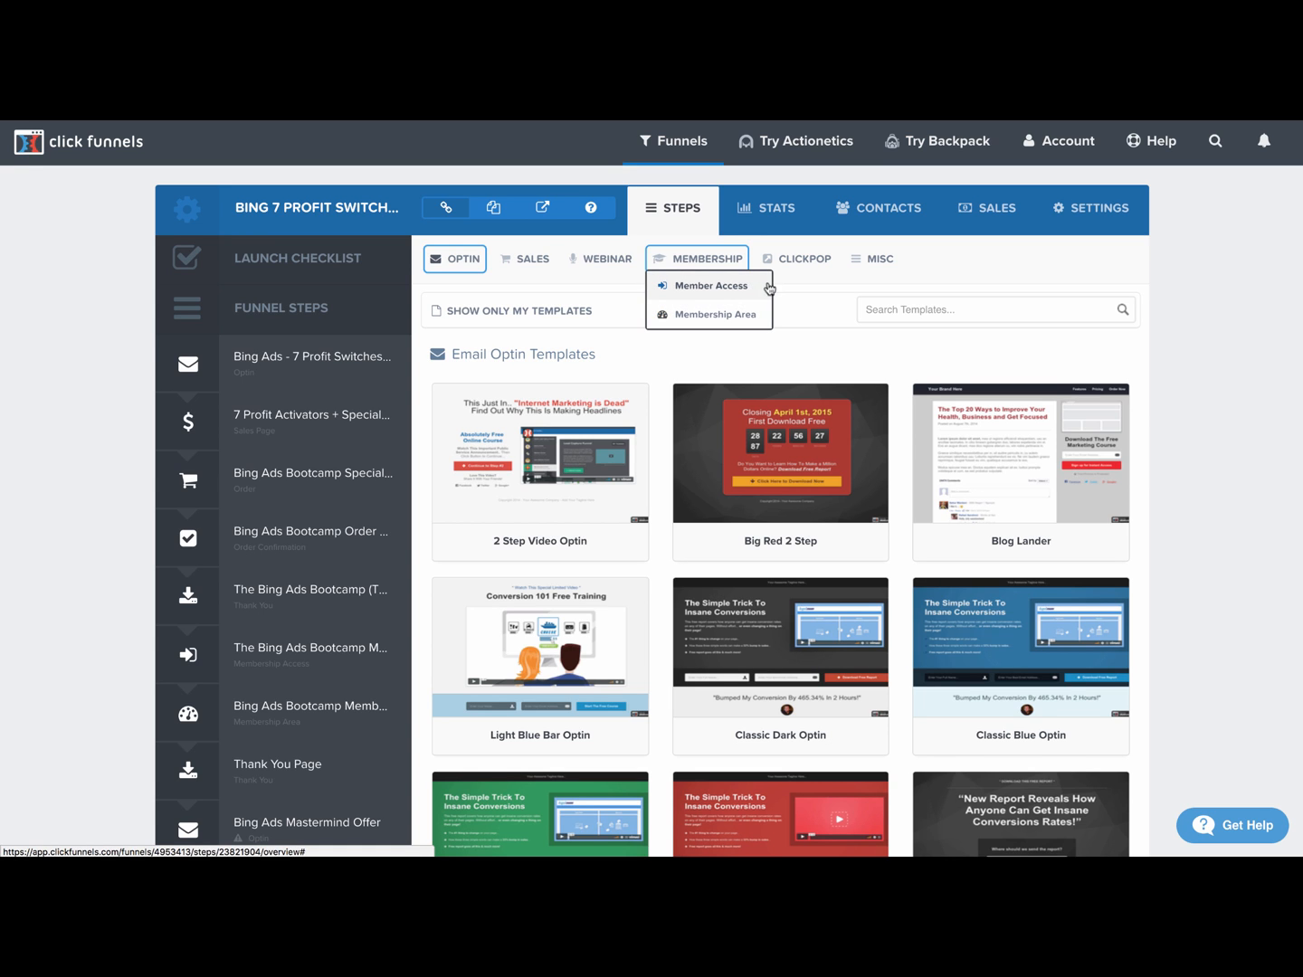
# - Show the Member Access templates and preview the Narrow Photo BG Access template
pyautogui.click(706, 286)
pyautogui.moveTo(485, 476)
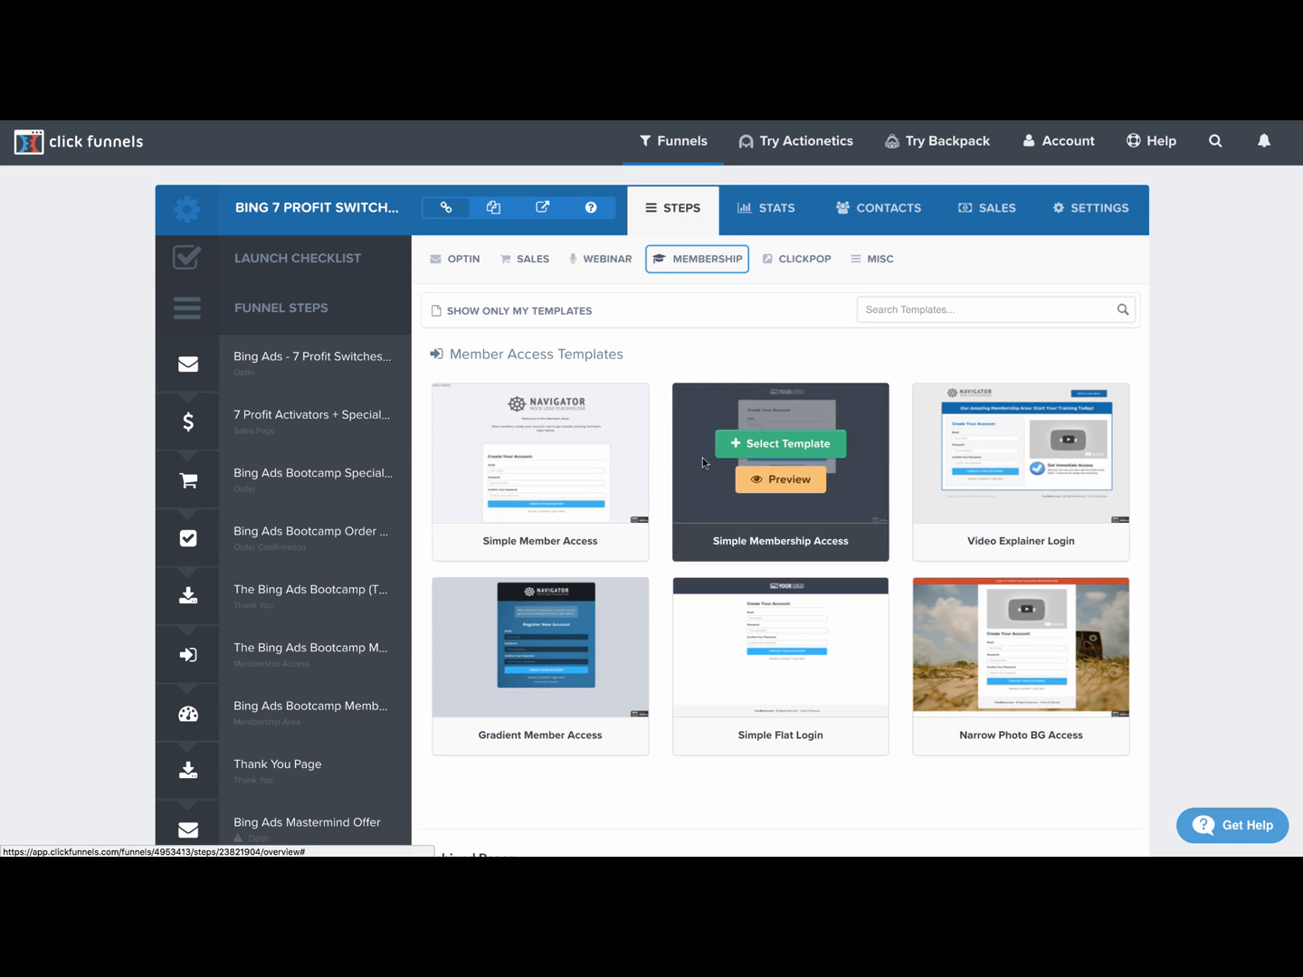
pyautogui.moveTo(1046, 466)
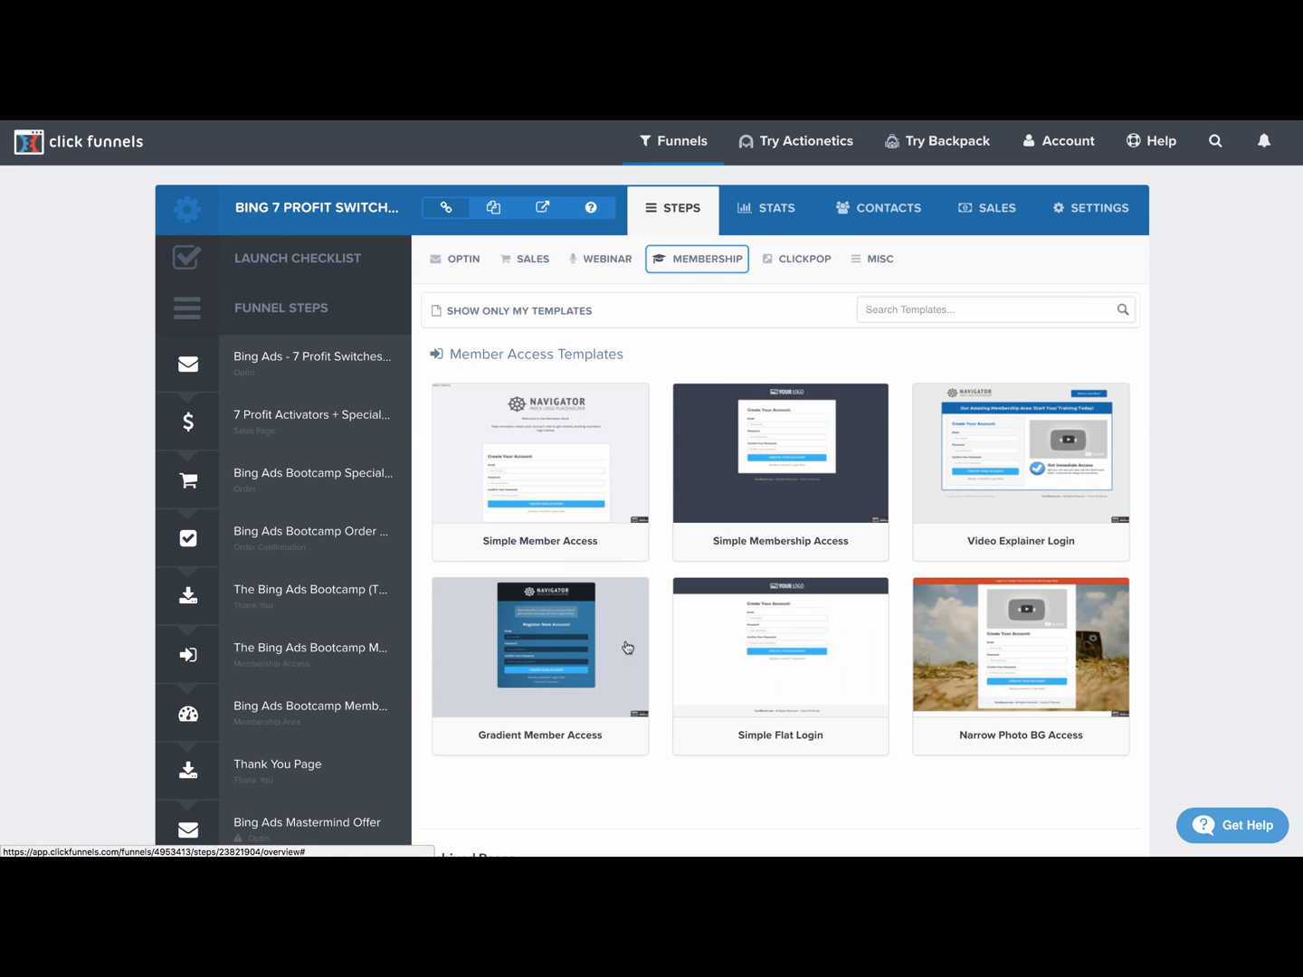
pyautogui.moveTo(522, 631)
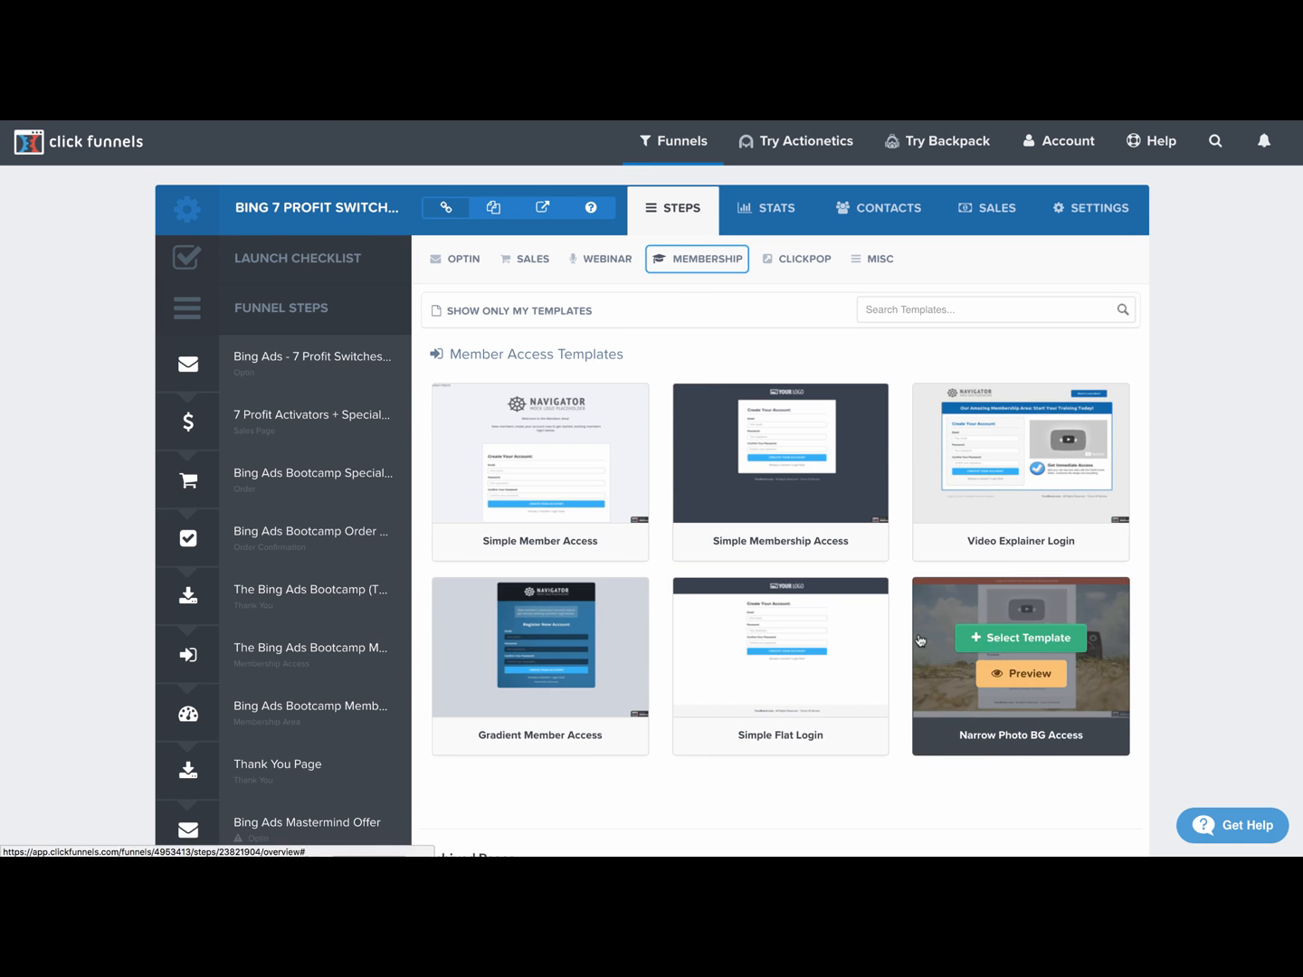
pyautogui.moveTo(1032, 646)
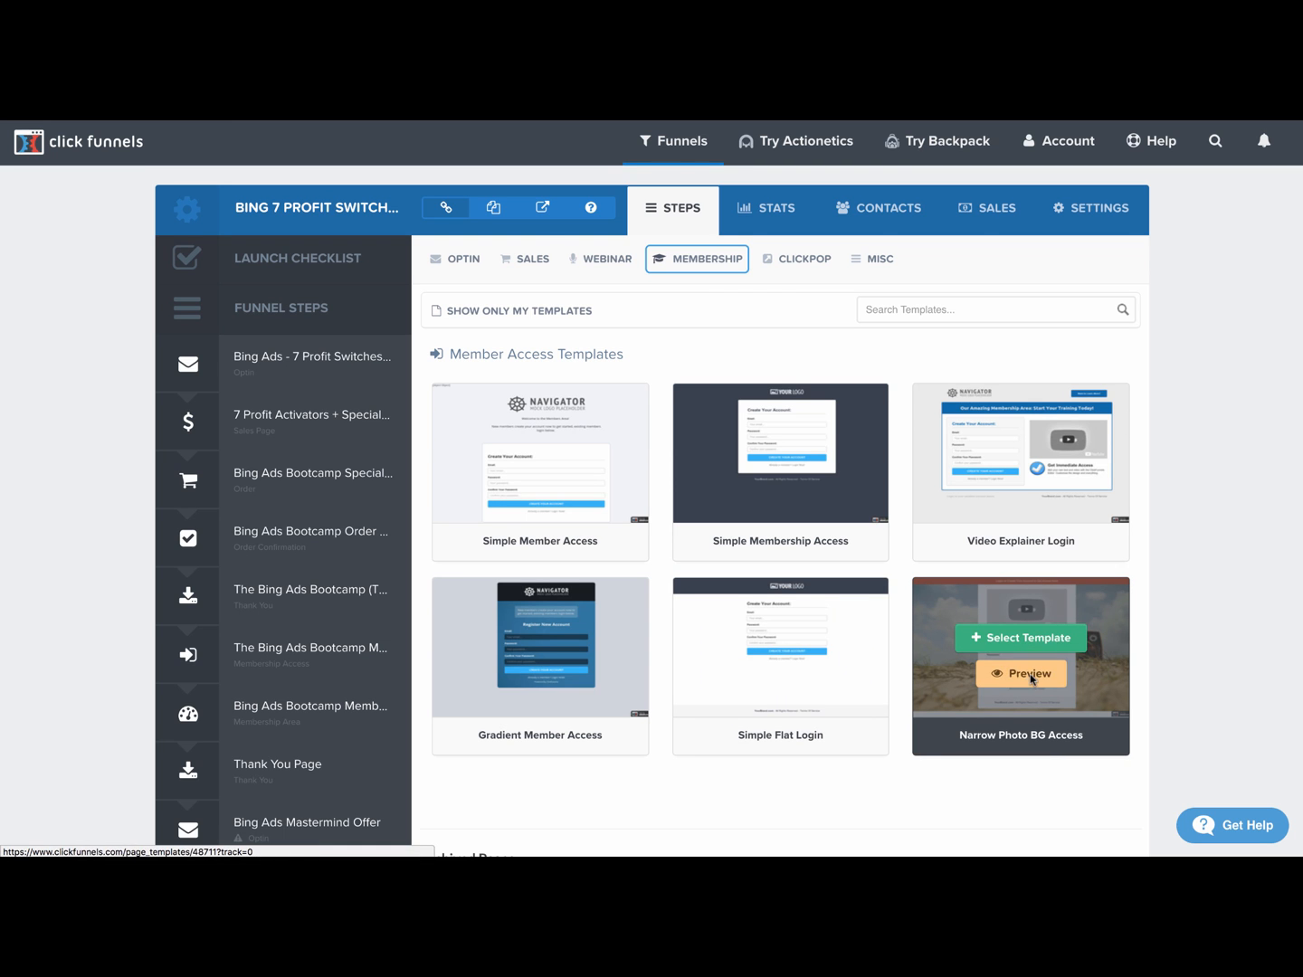
pyautogui.click(1031, 679)
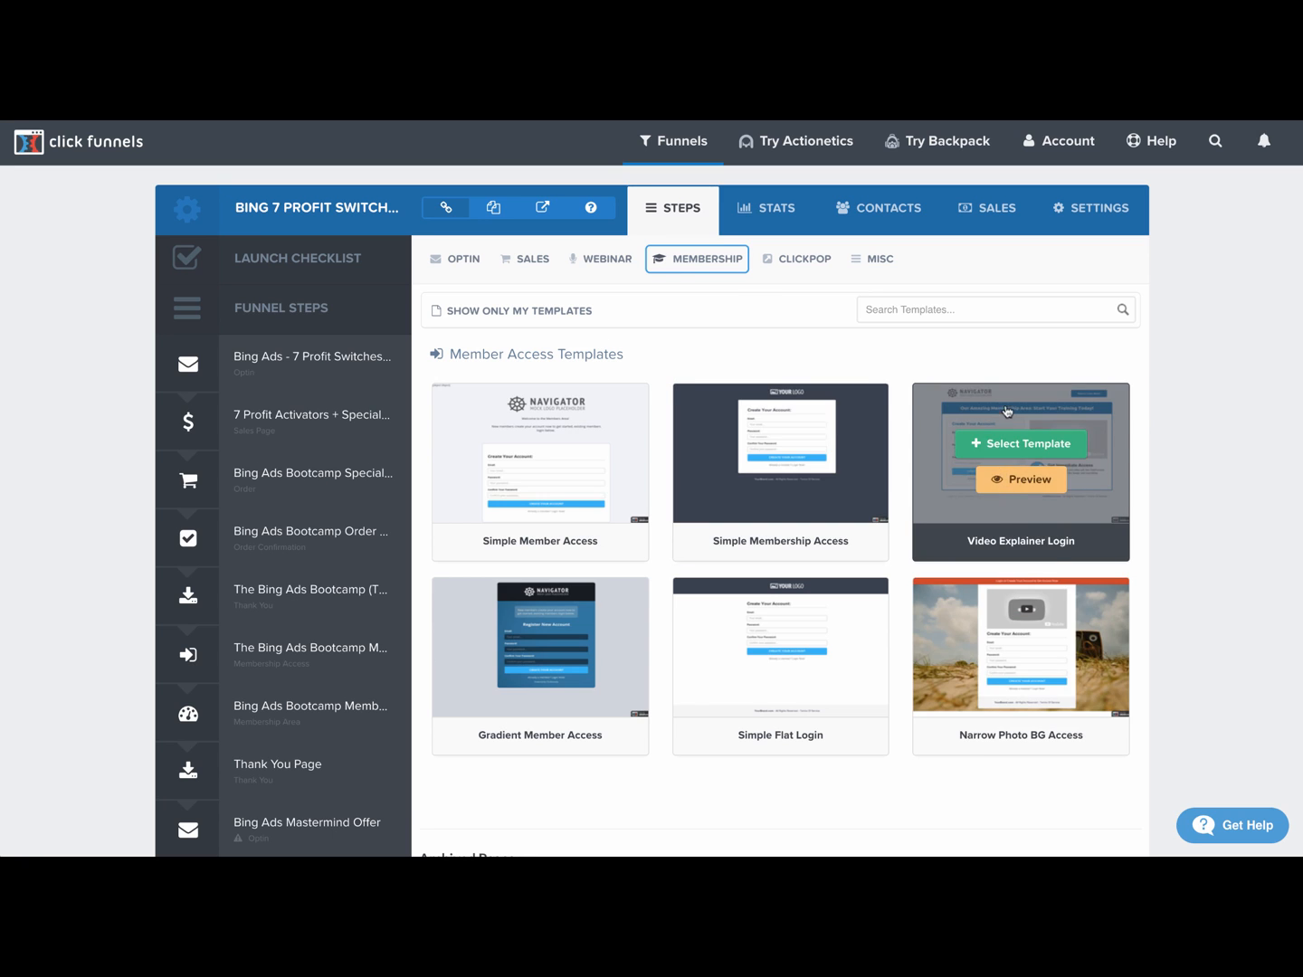
# - Show the Misc templates and look through the available page designs
pyautogui.click(726, 266)
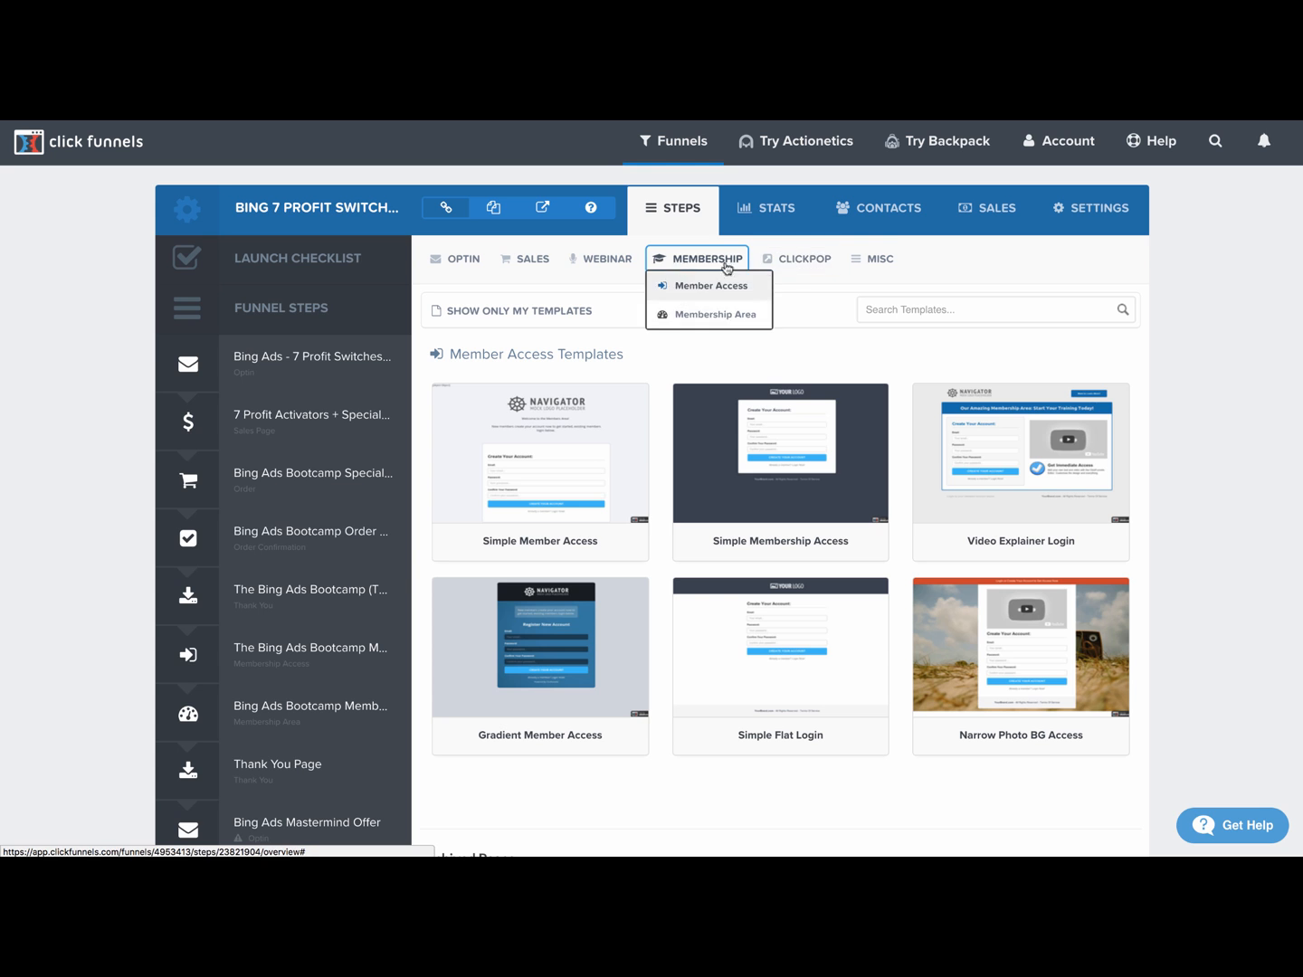
pyautogui.click(866, 263)
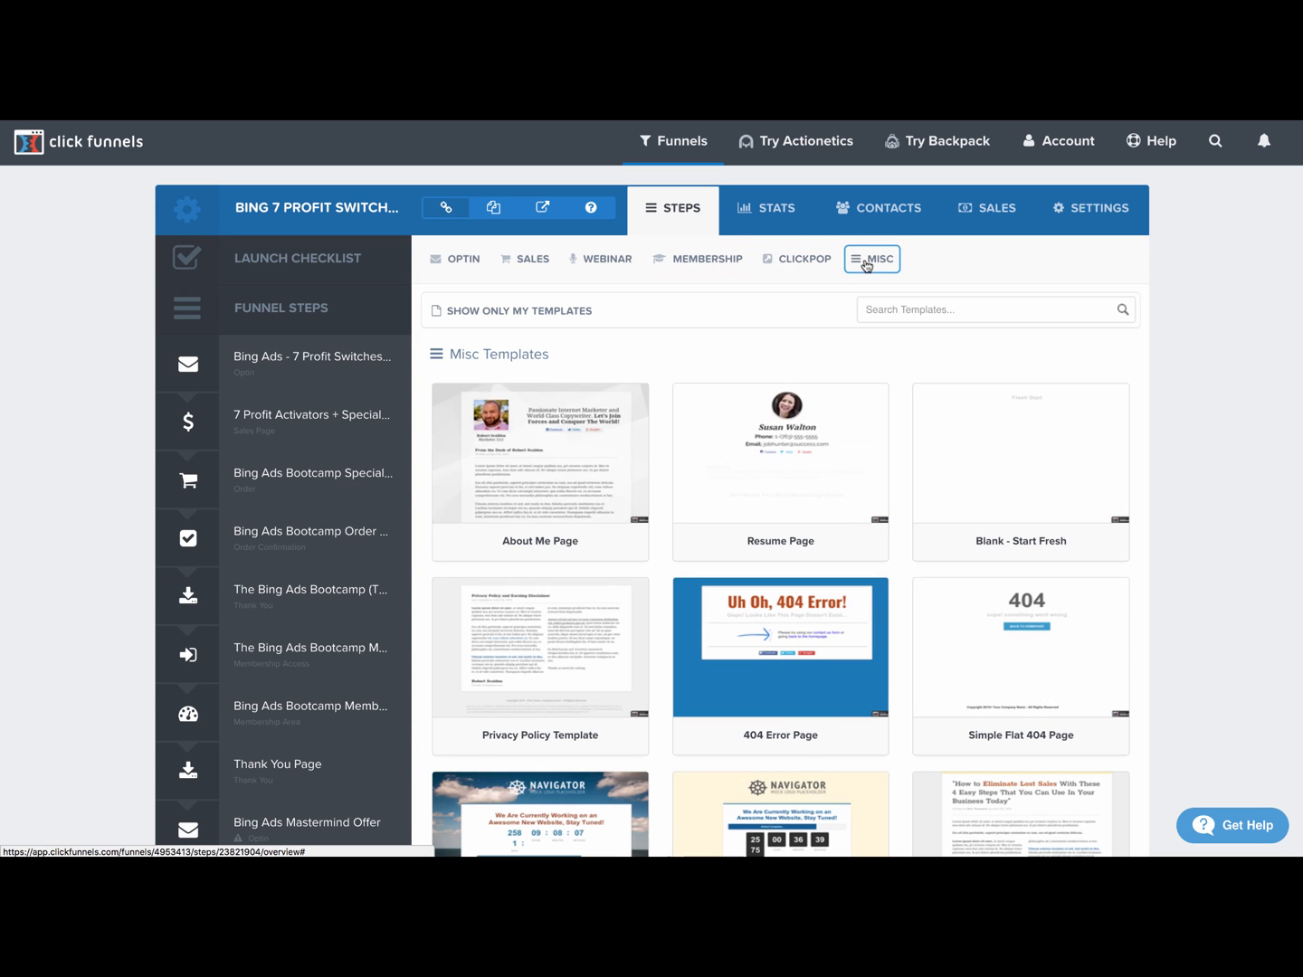
pyautogui.scroll(-2, 625, 514)
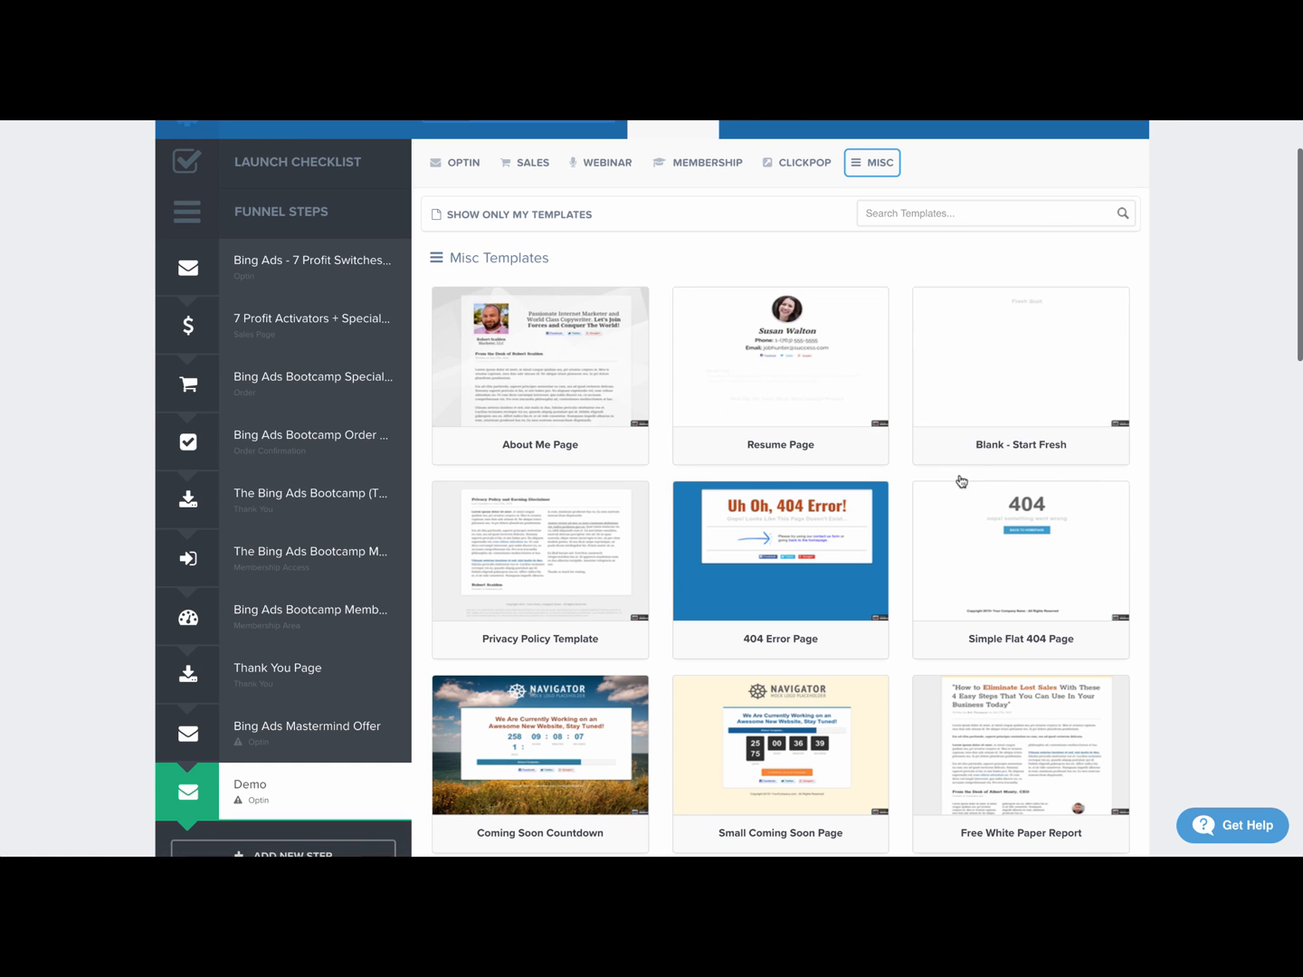
pyautogui.scroll(-1, 905, 417)
pyautogui.scroll(-1, 868, 478)
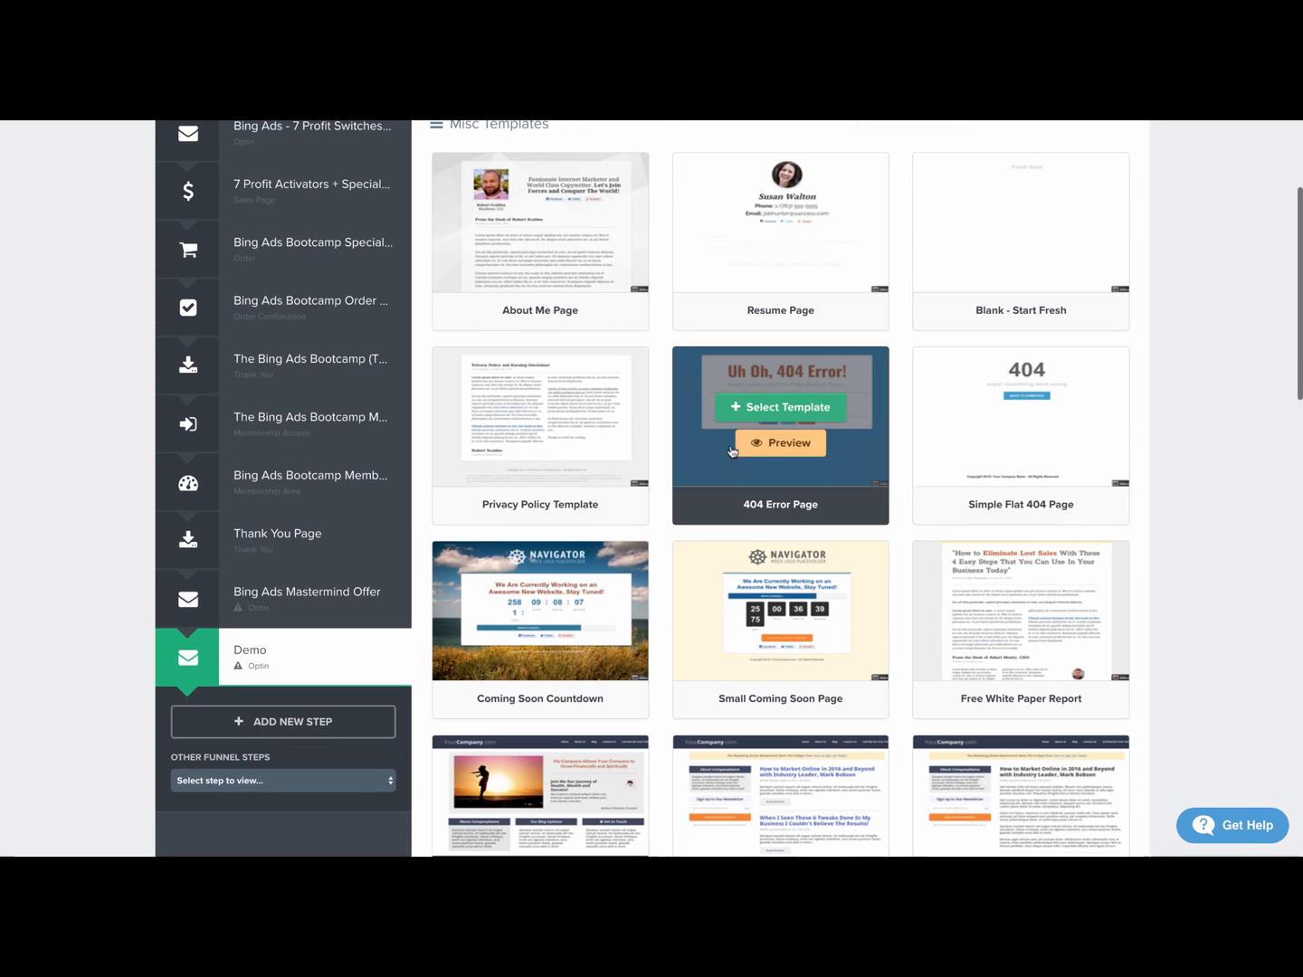
# - Examine the rest of the Misc templates, from the privacy policy and 404 designs to the shop and blog pages
pyautogui.scroll(-2, 525, 333)
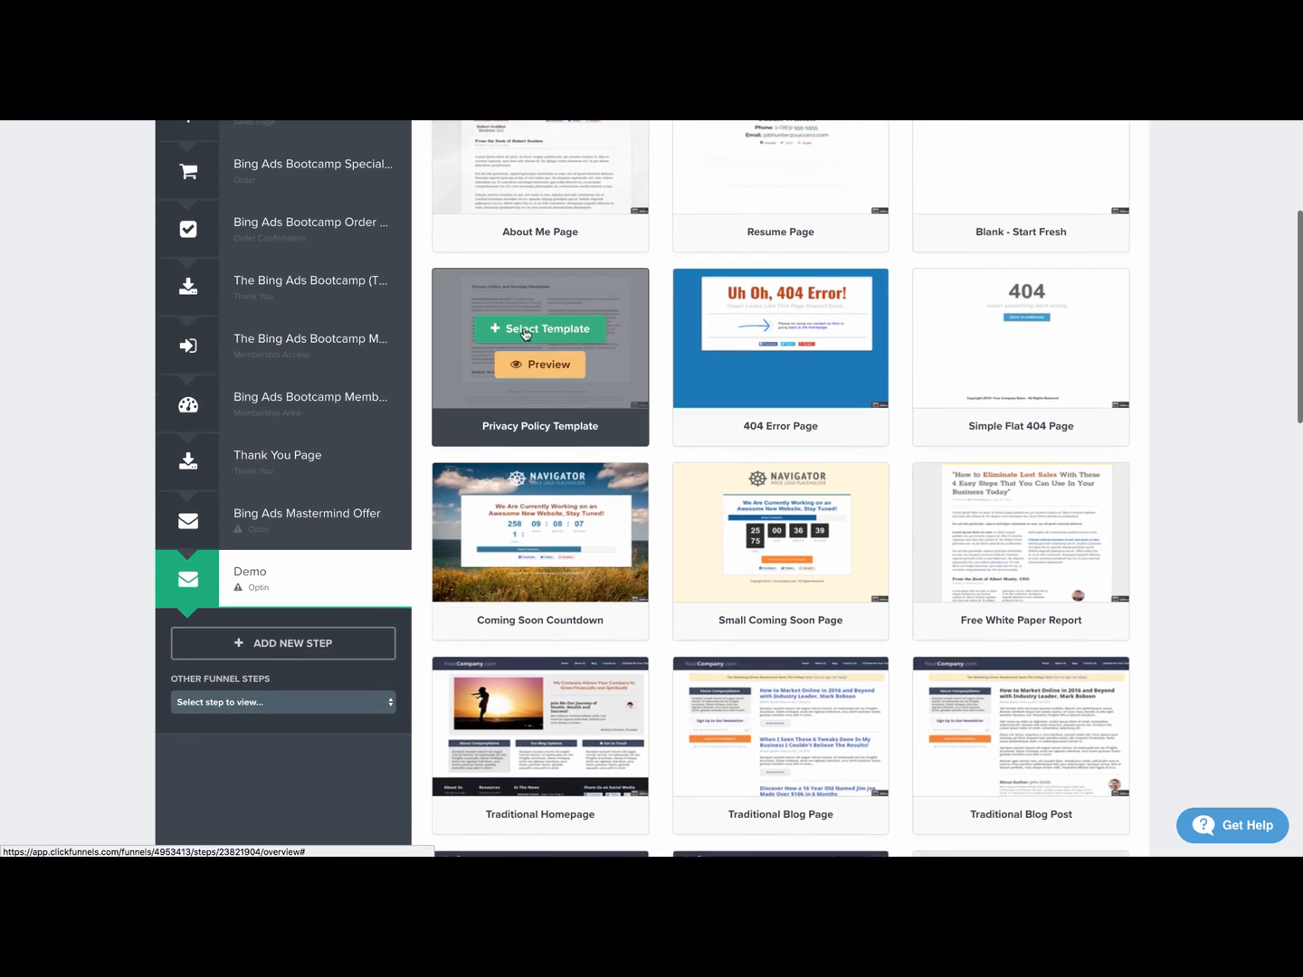
pyautogui.scroll(-3, 594, 434)
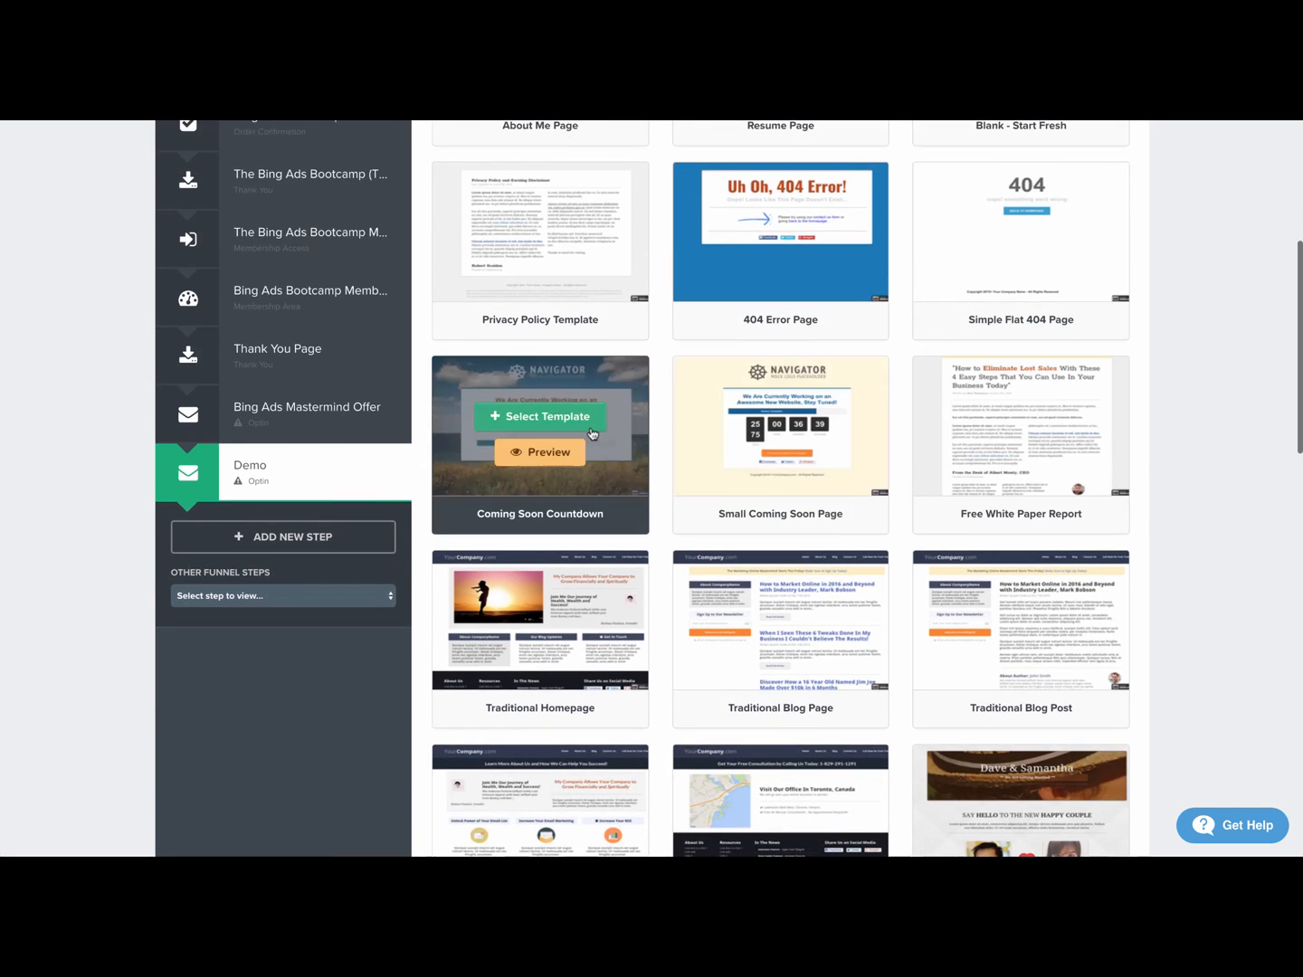
pyautogui.scroll(-1, 595, 435)
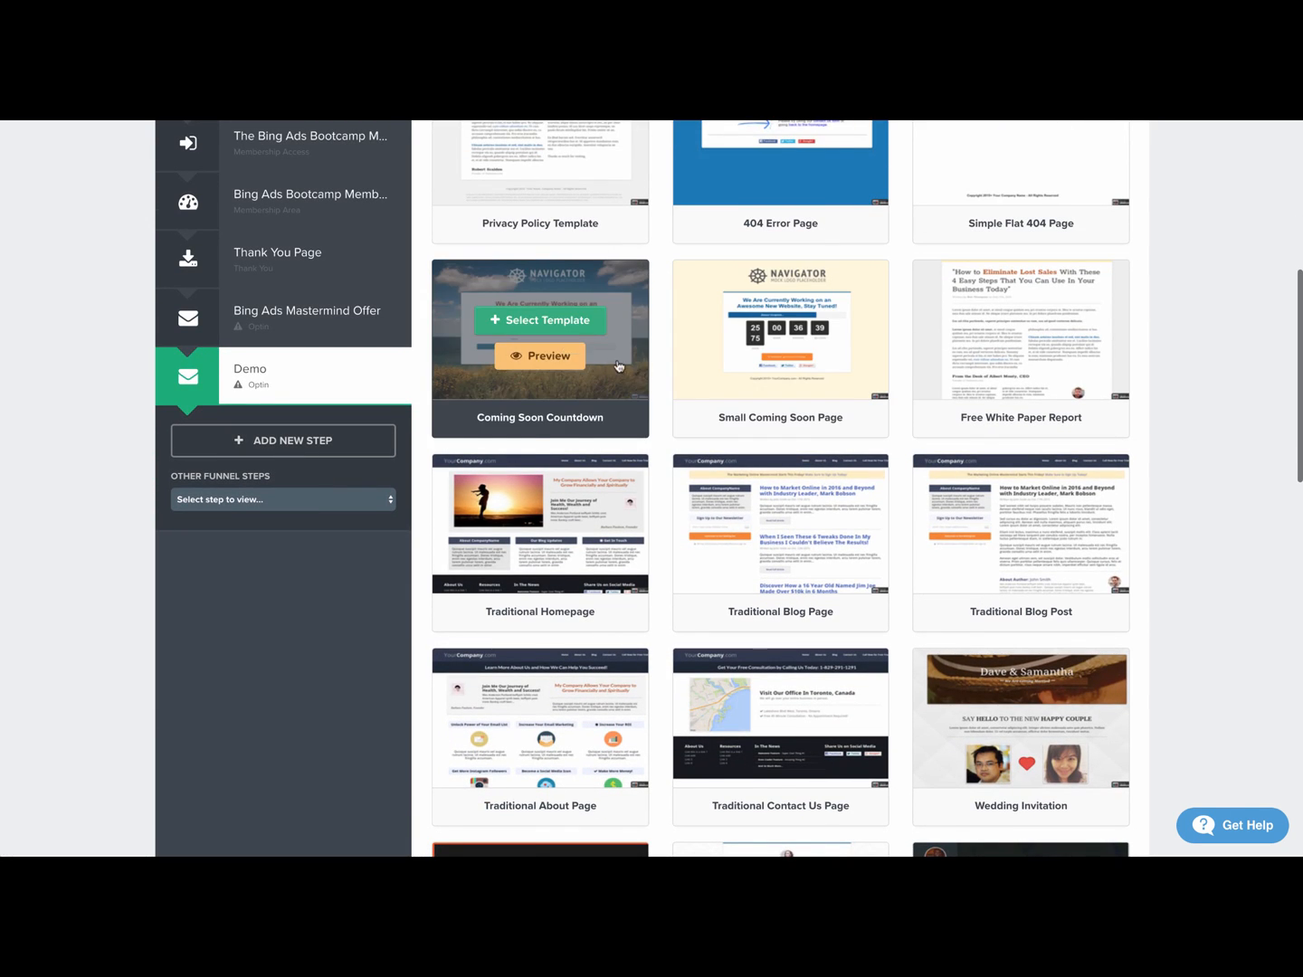
pyautogui.scroll(-2, 755, 417)
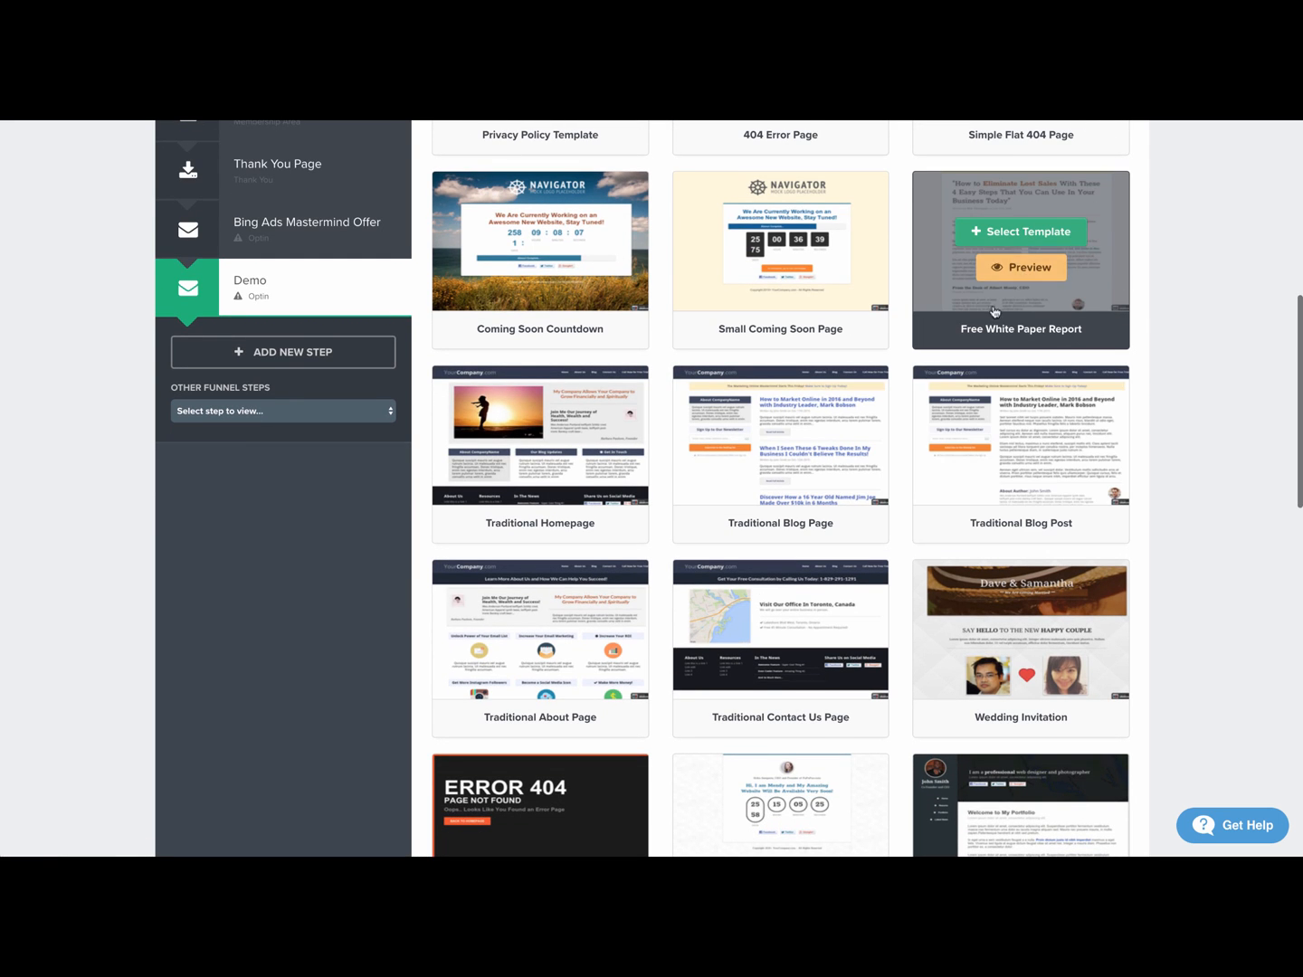
pyautogui.scroll(-5, 754, 407)
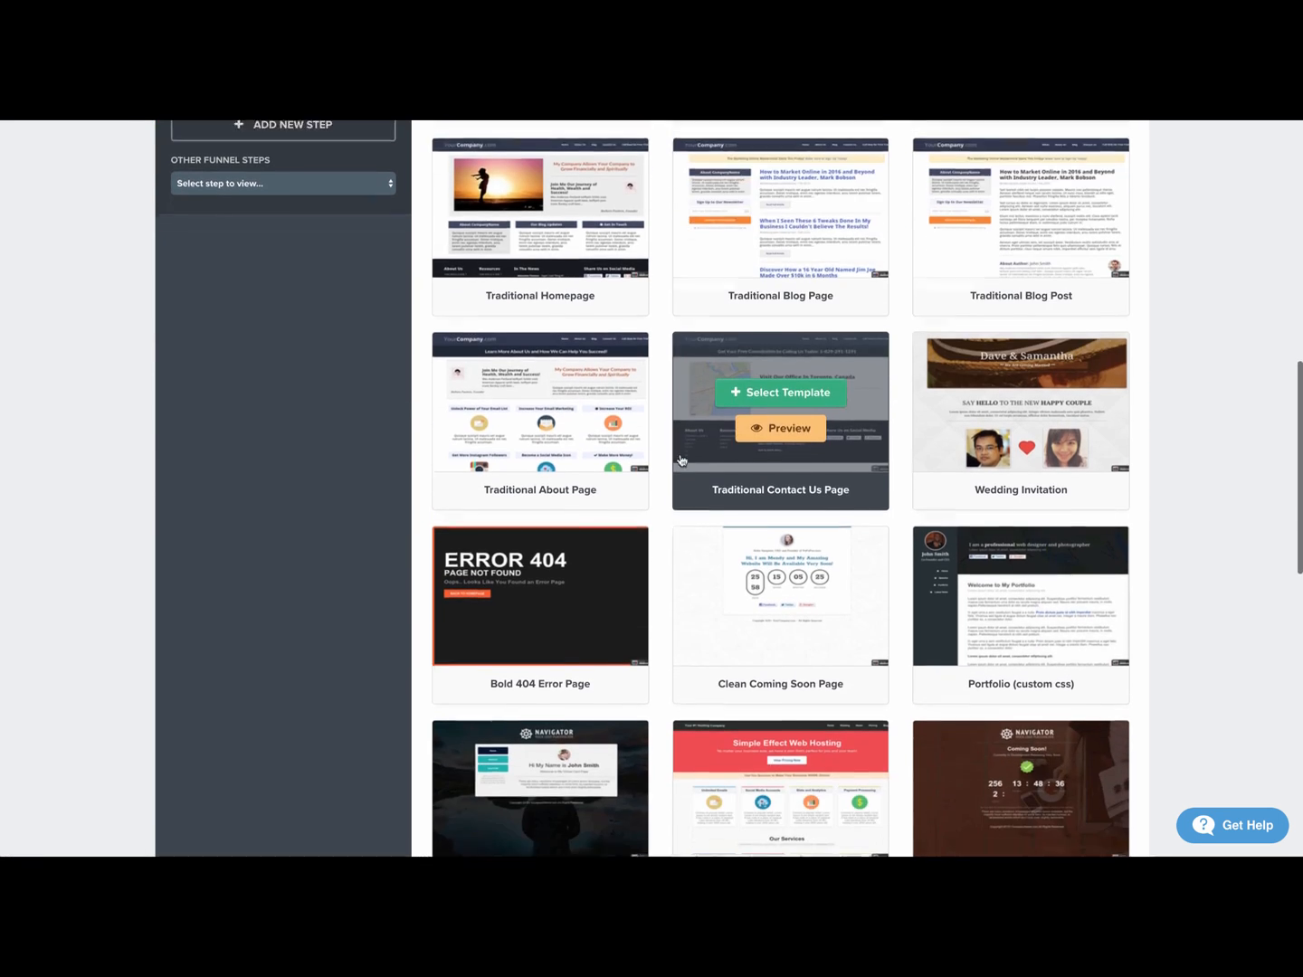
pyautogui.scroll(-12, 680, 459)
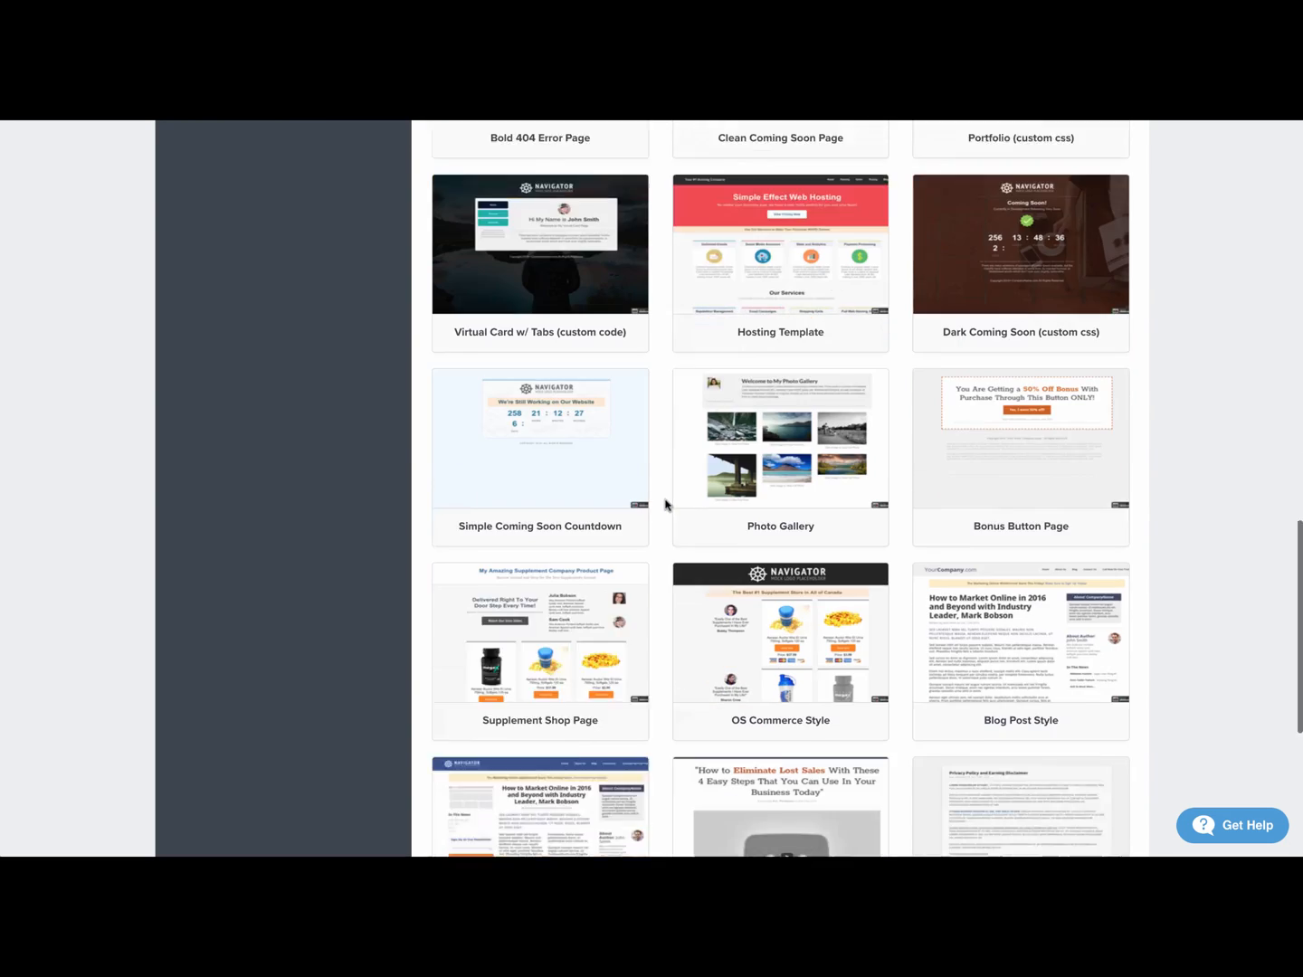
pyautogui.scroll(-6, 665, 504)
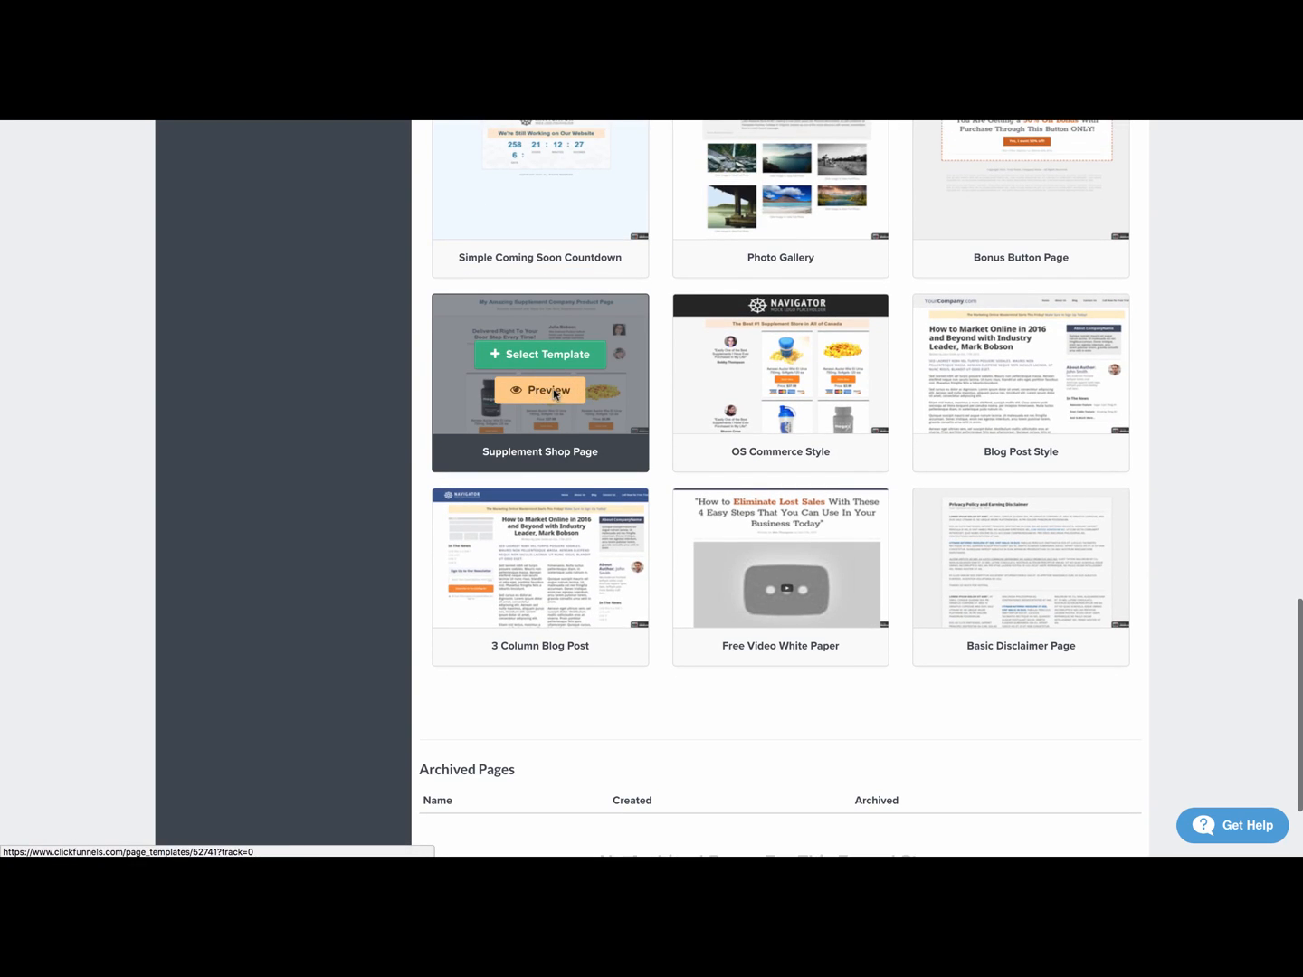
# - Preview the Supplement Shop Page template, look over its whole layout and close the preview
pyautogui.click(556, 392)
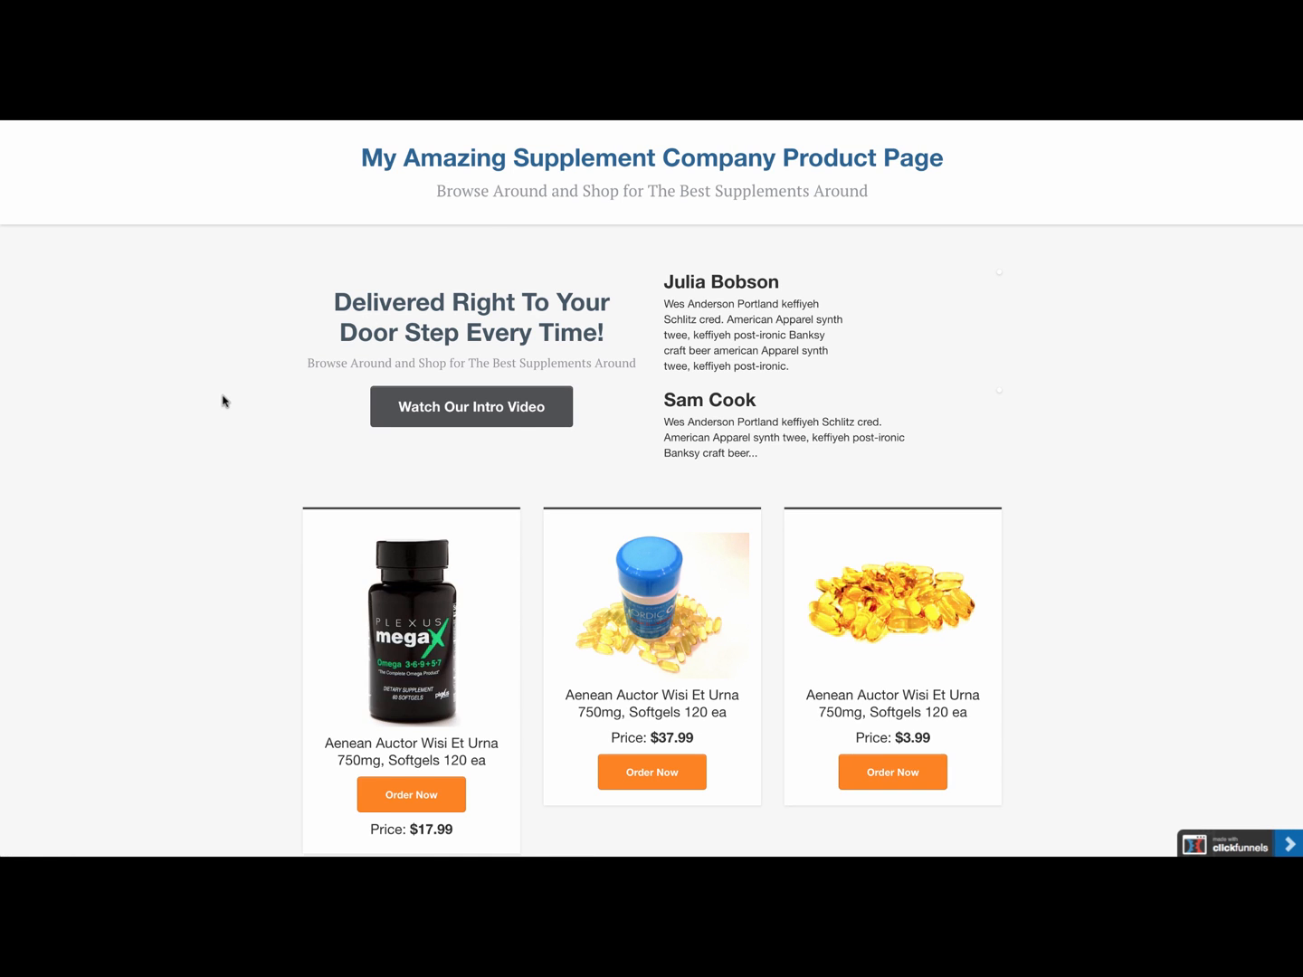
pyautogui.scroll(-6, 224, 400)
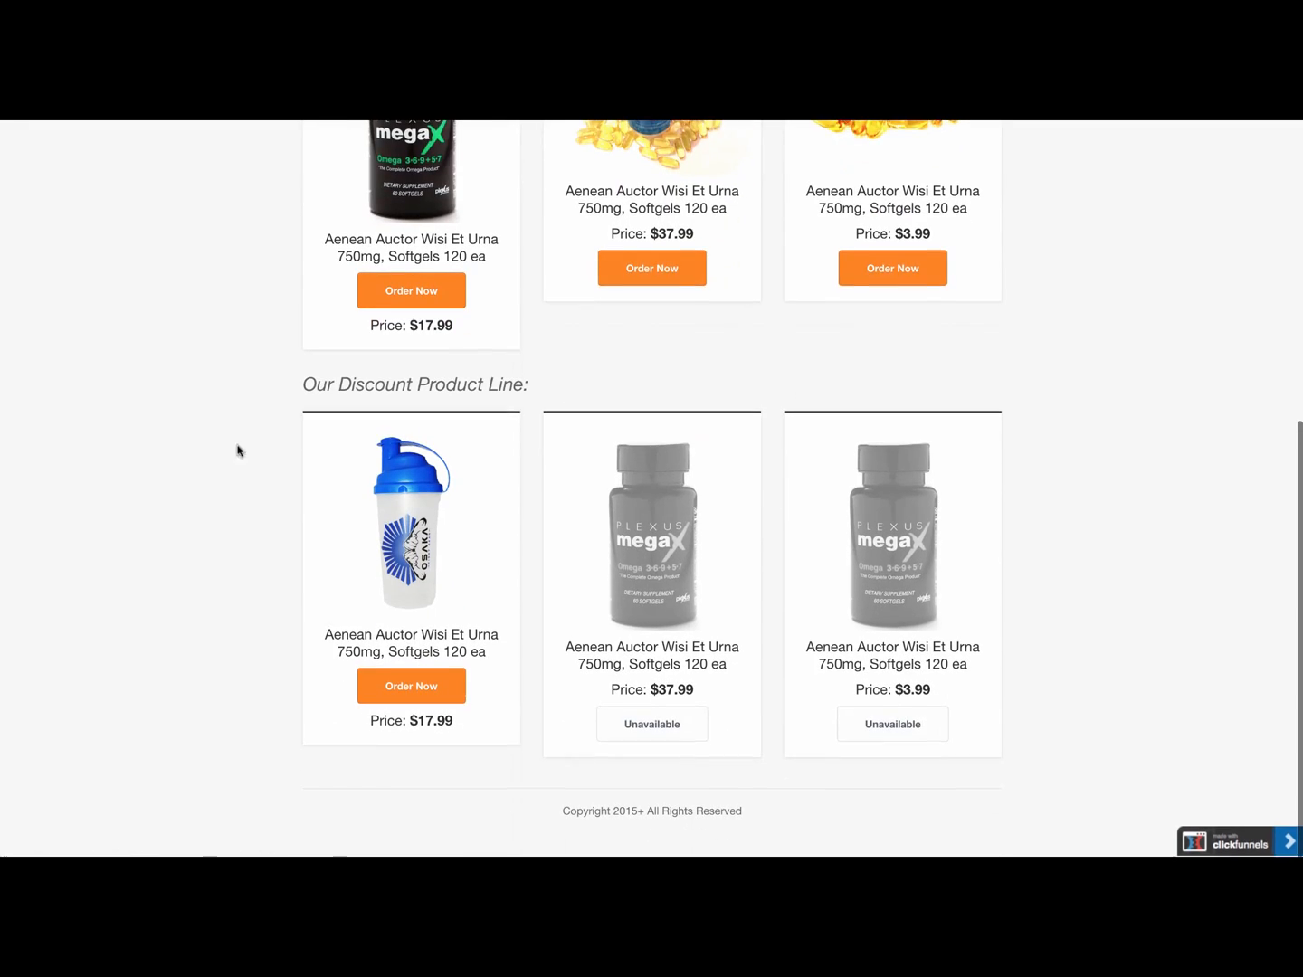
pyautogui.scroll(6, 312, 421)
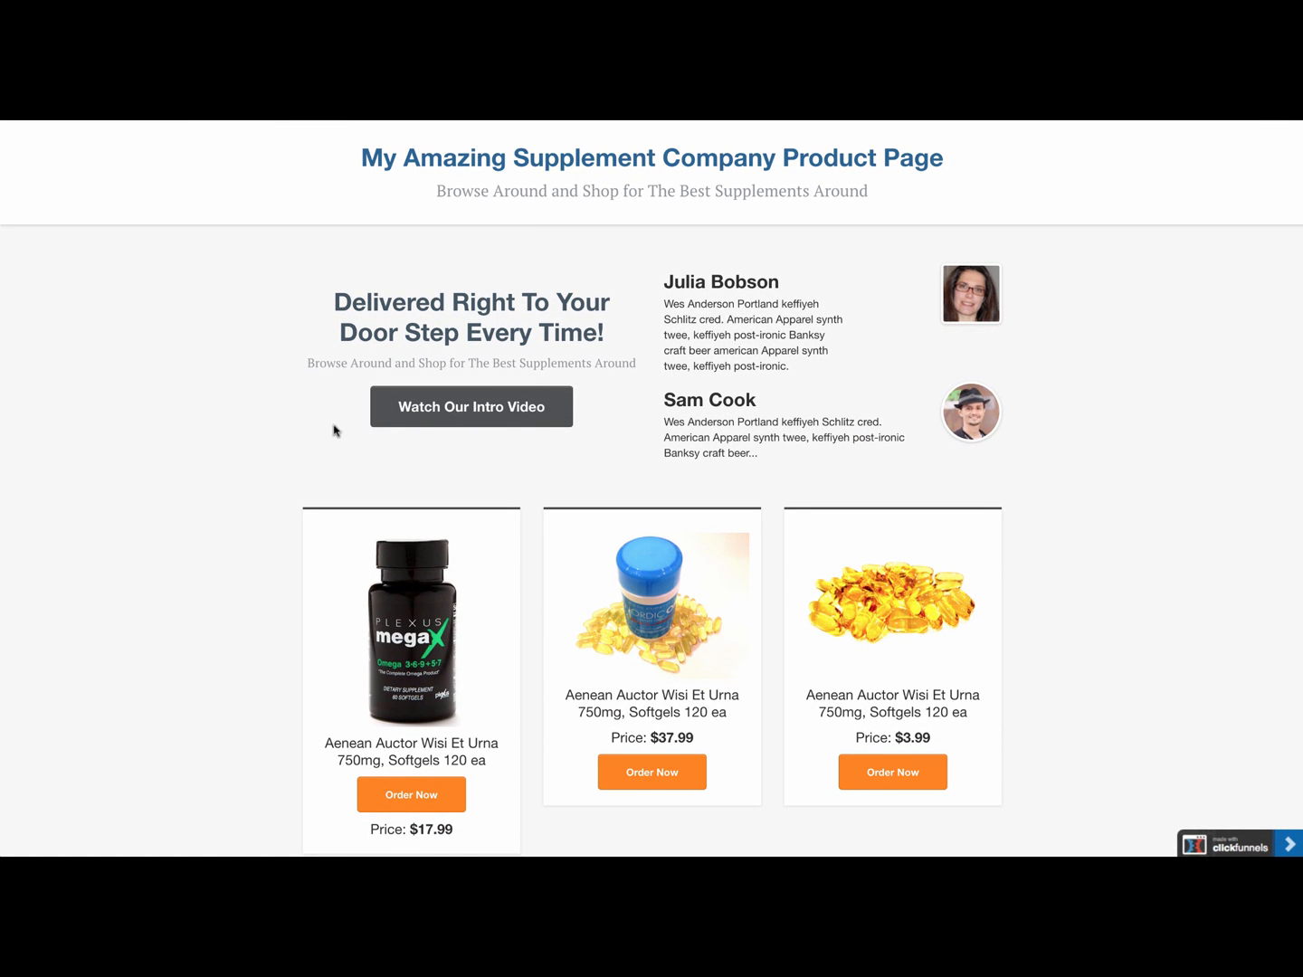
pyautogui.press('super+w')
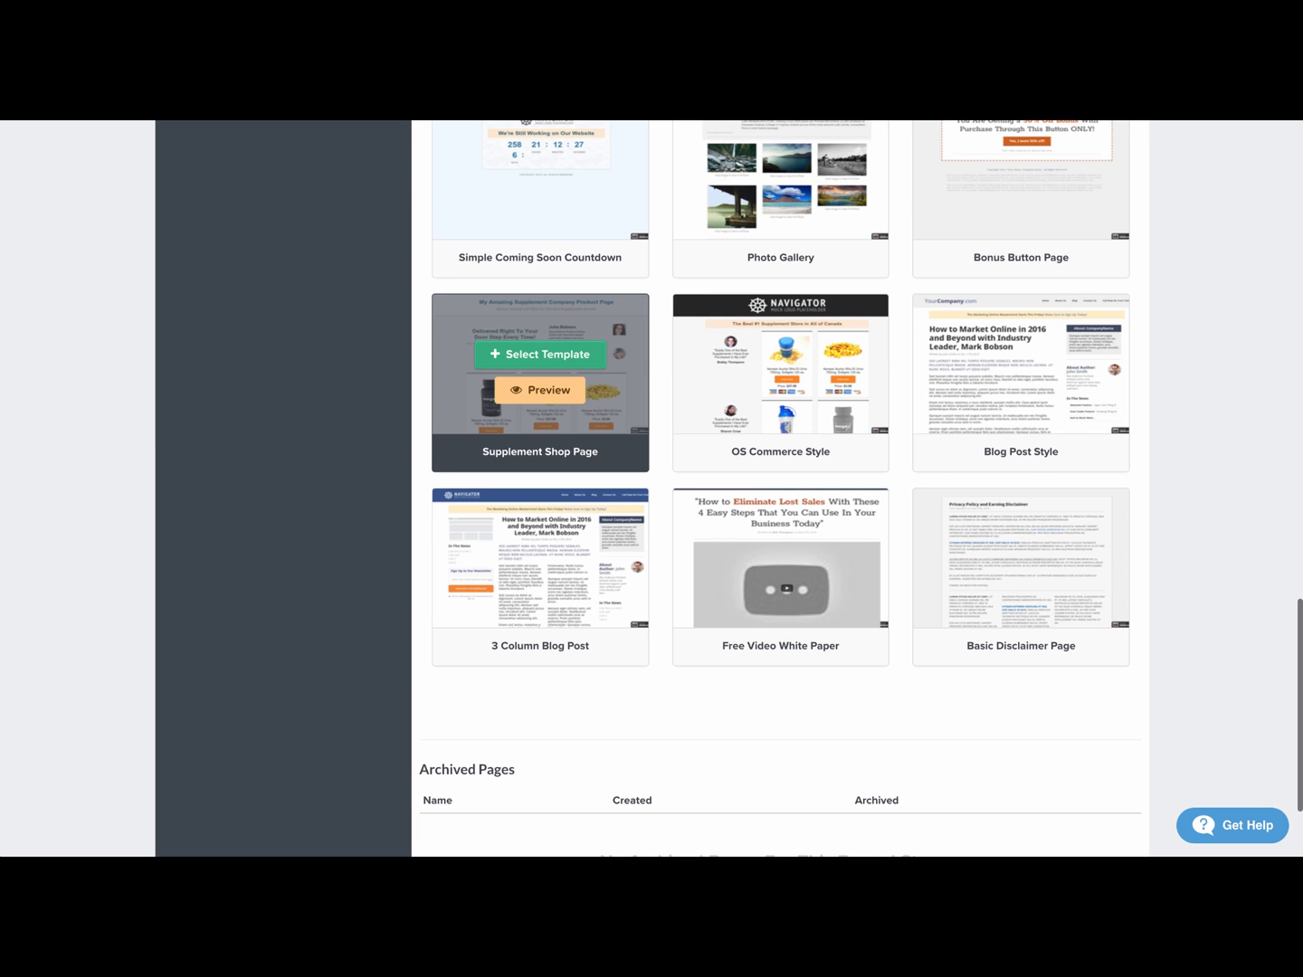
# - Show the Sales Page templates for the Demo step and look over the first designs
pyautogui.scroll(15, 615, 424)
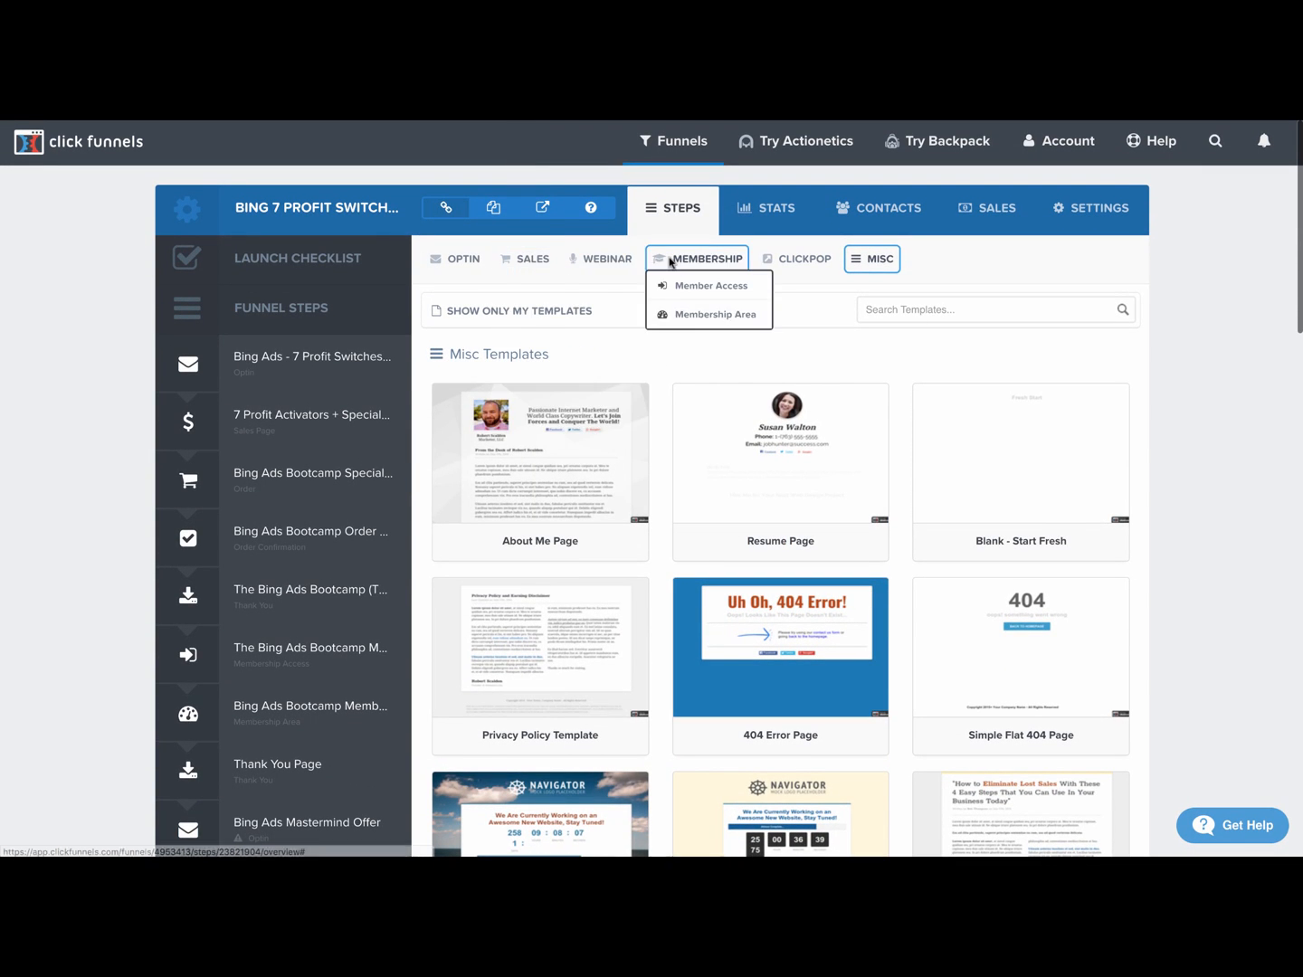
pyautogui.moveTo(506, 262)
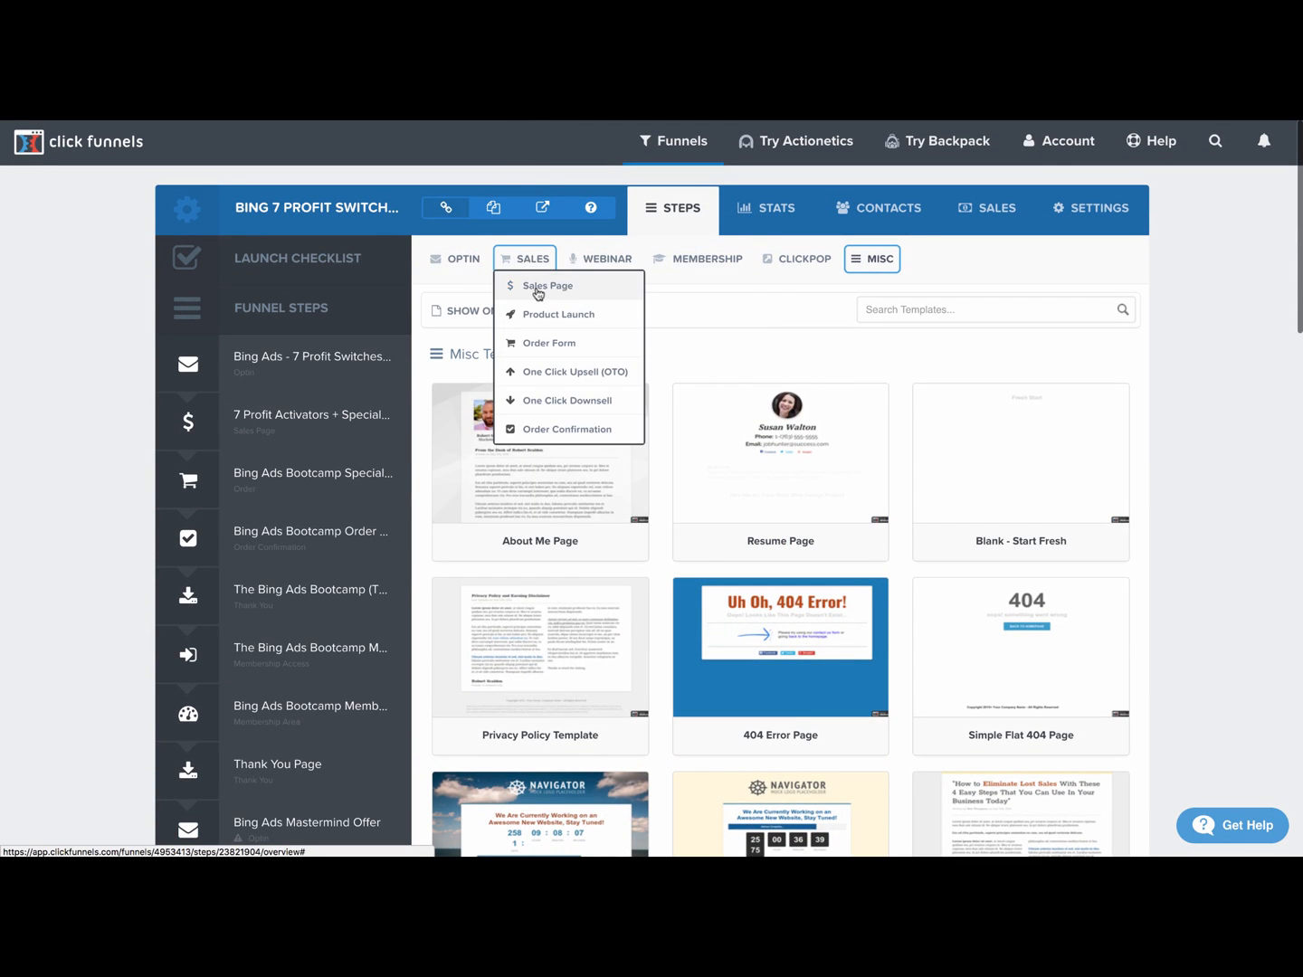
pyautogui.click(537, 288)
pyautogui.scroll(-3, 687, 348)
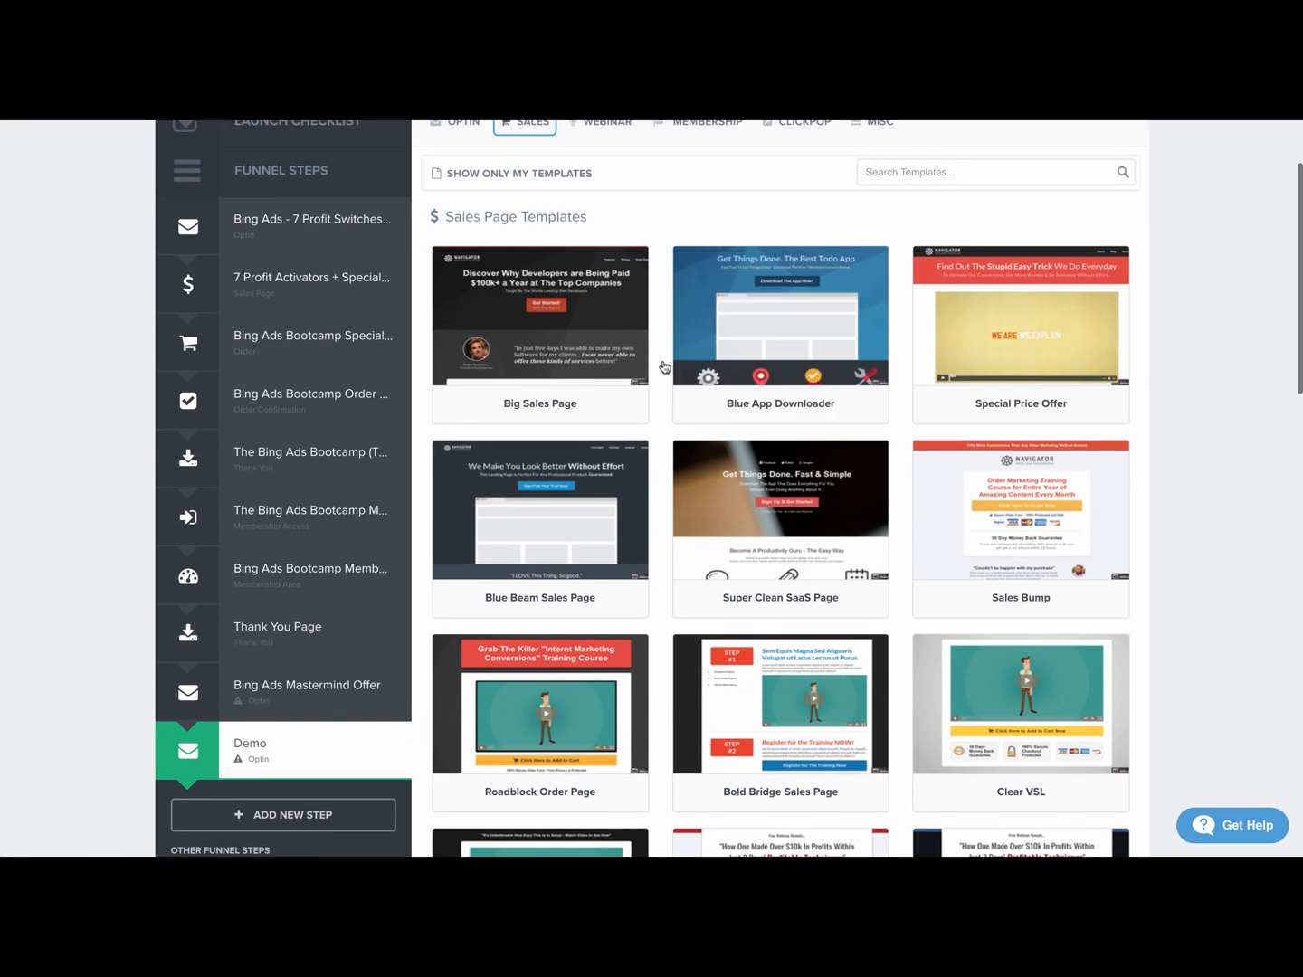
pyautogui.scroll(1, 650, 233)
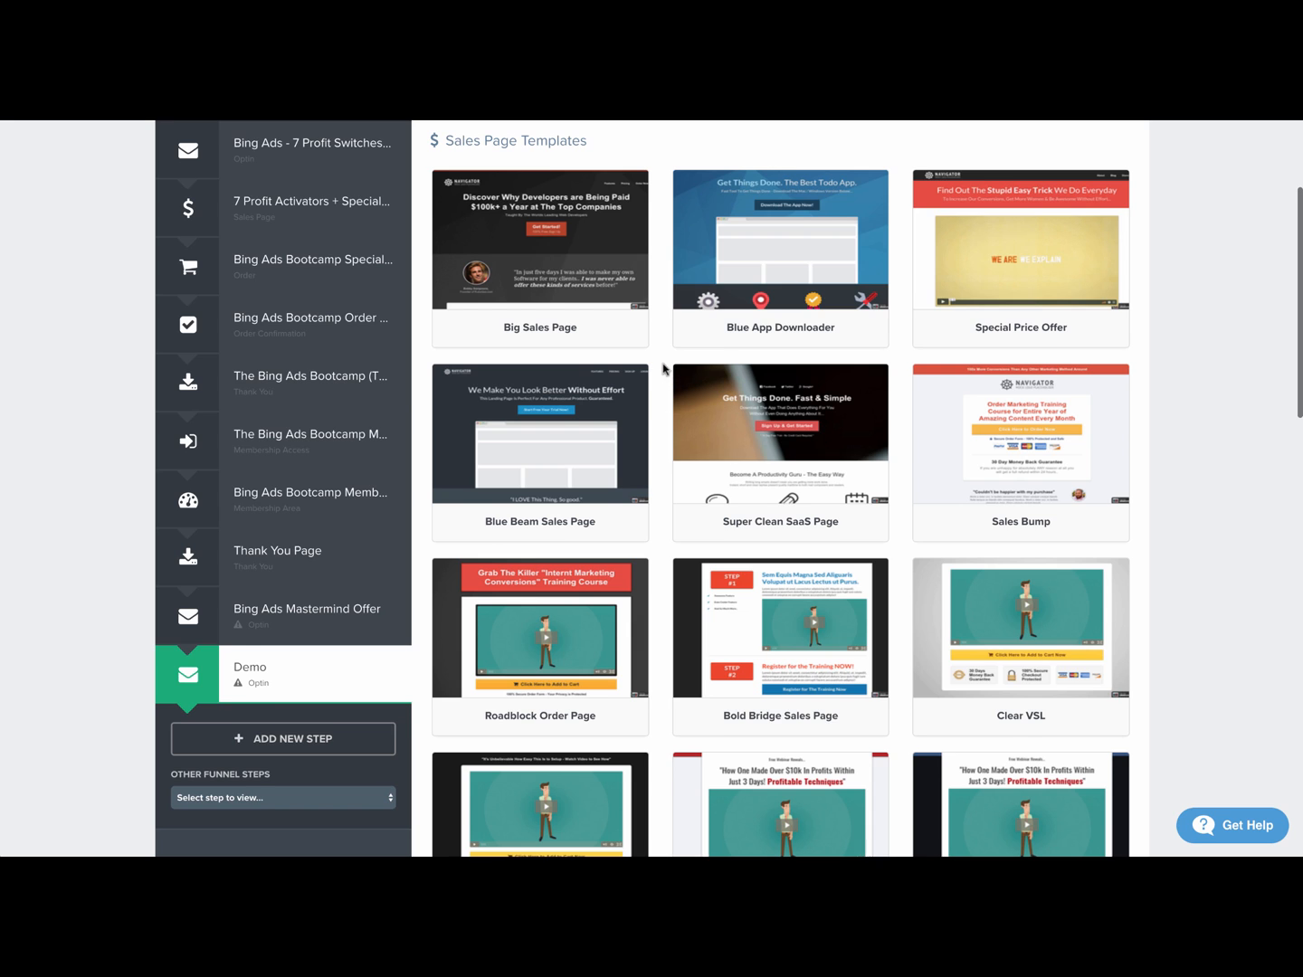
pyautogui.scroll(-1, 665, 369)
pyautogui.scroll(-1, 665, 367)
# - Preview the Super Clean SaaS Page template, look through its sections and return to the template list
pyautogui.moveTo(786, 303)
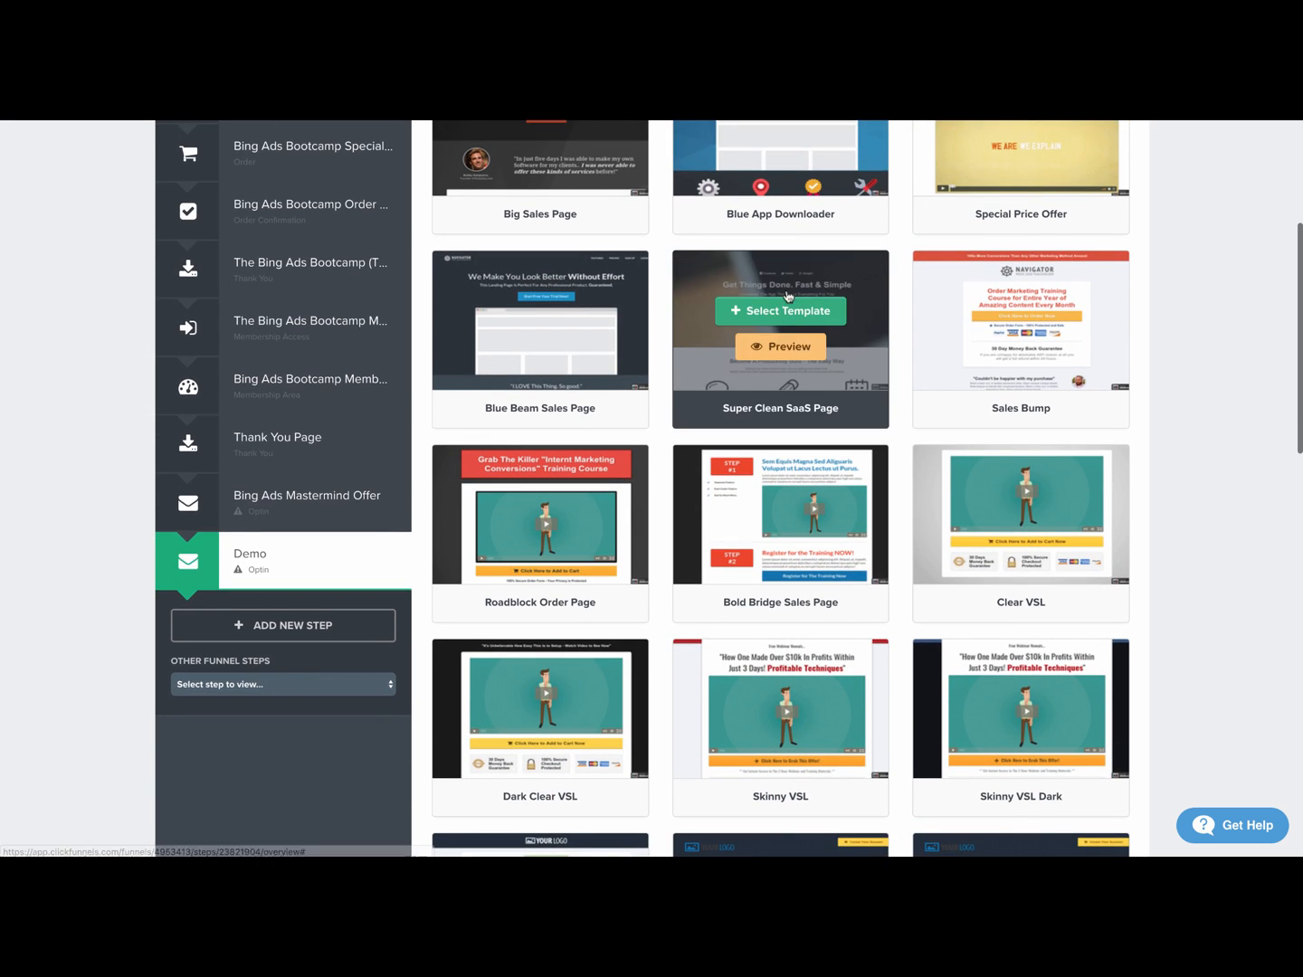
pyautogui.click(786, 348)
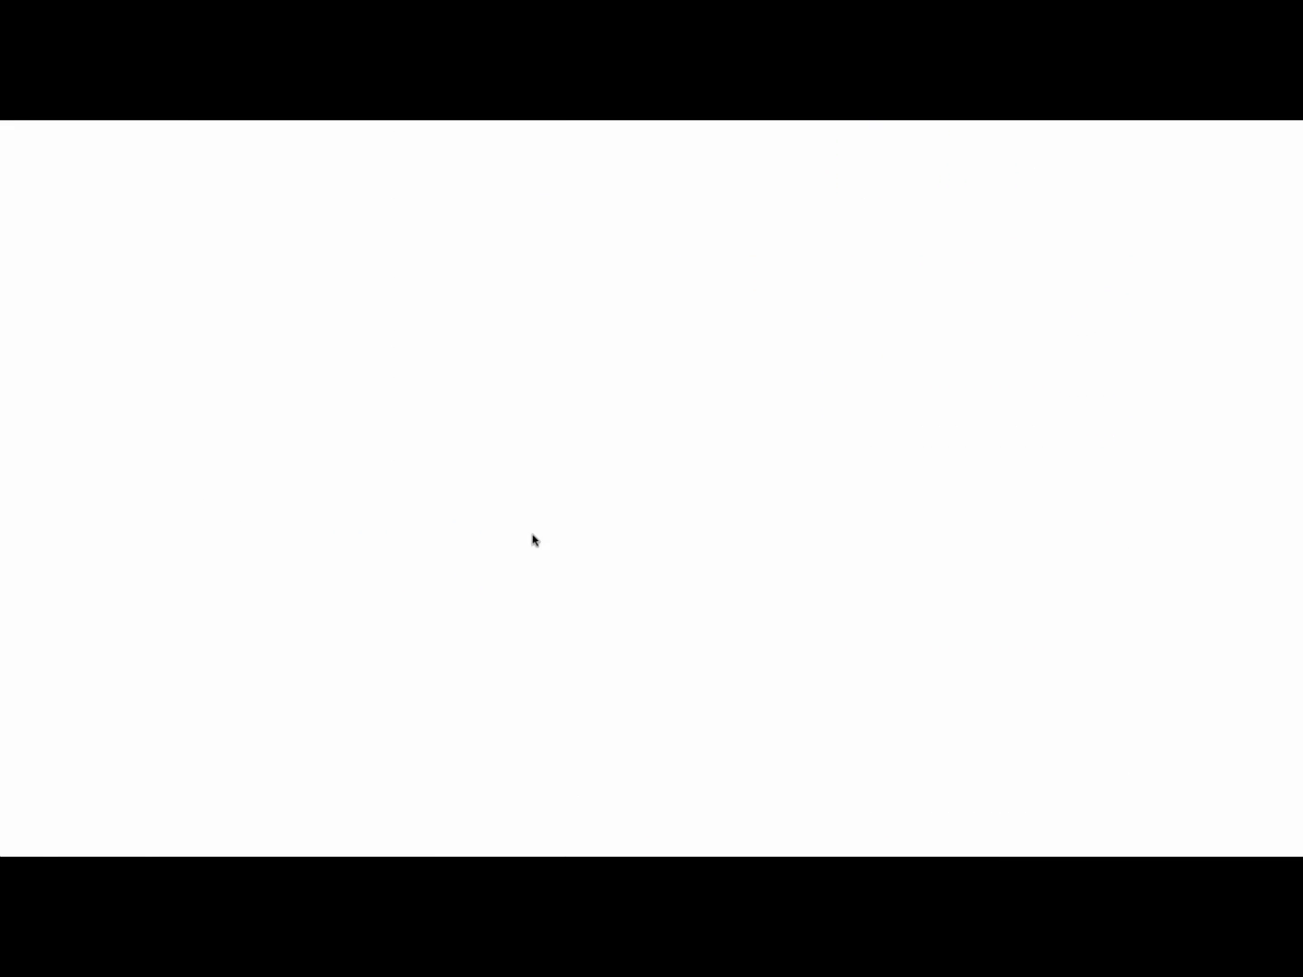
pyautogui.scroll(-7, 189, 457)
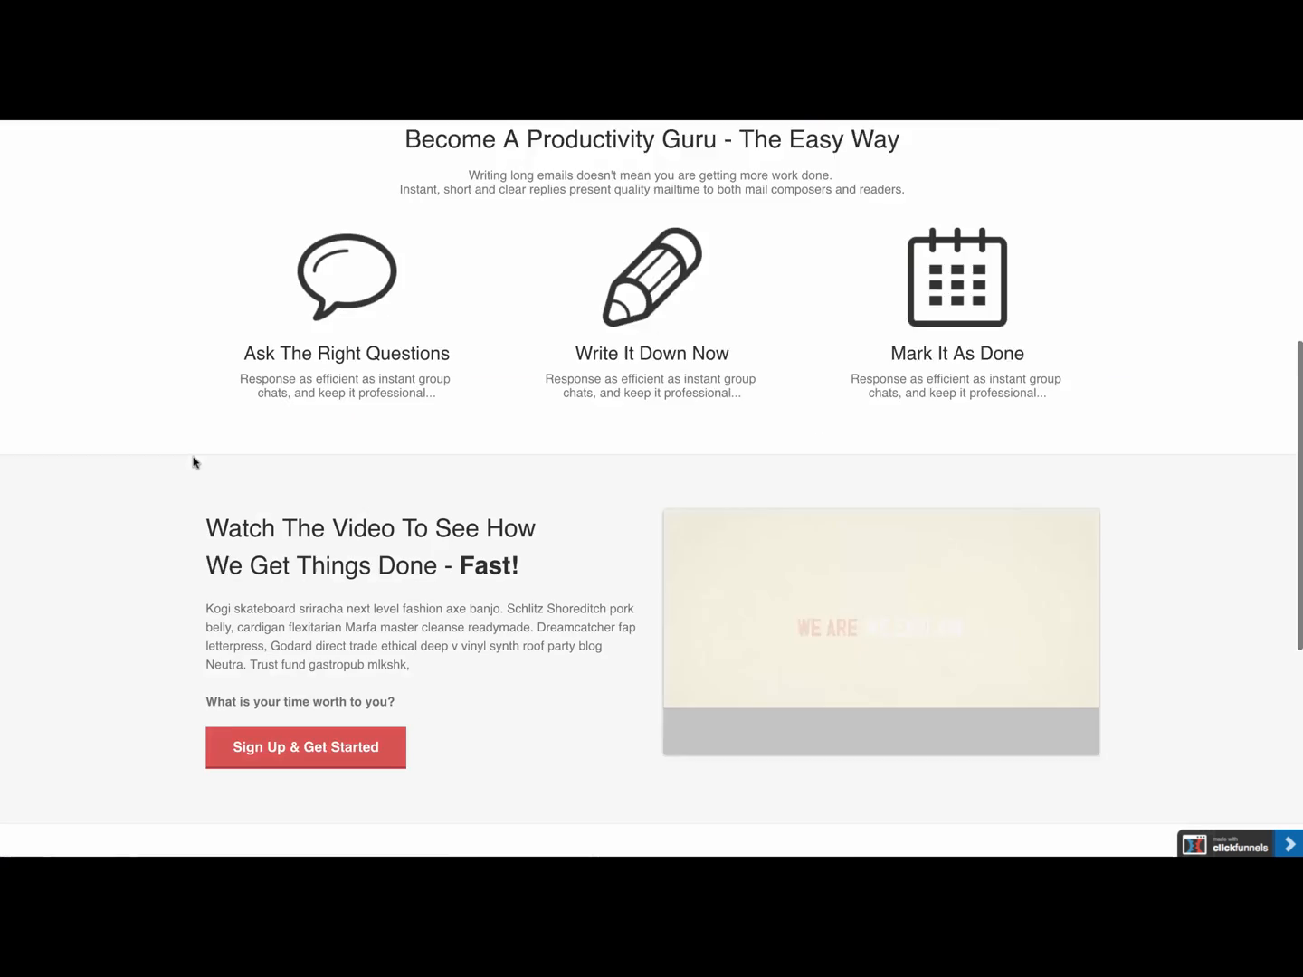
pyautogui.scroll(-4, 271, 395)
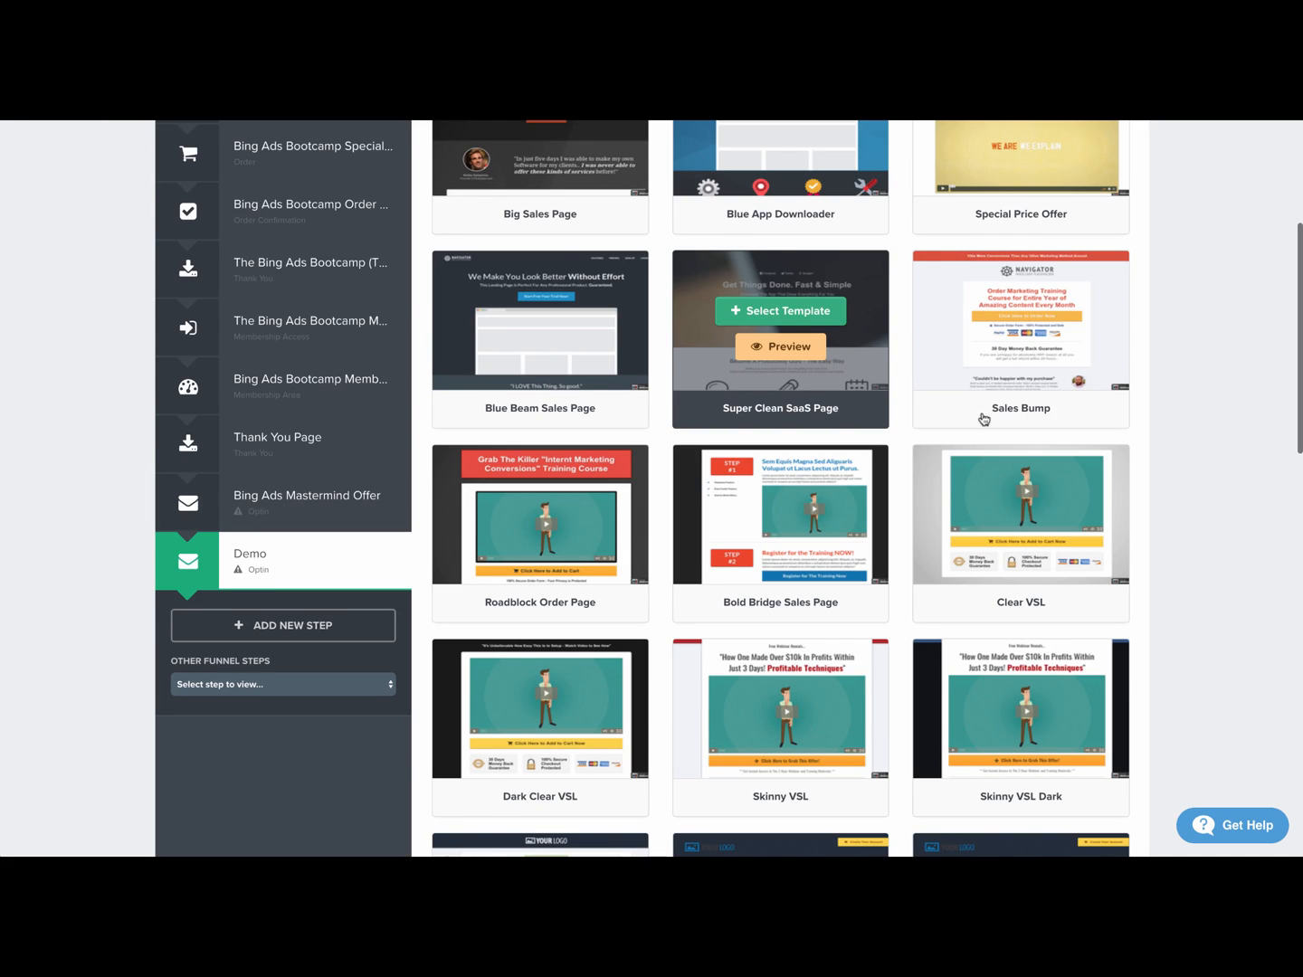
# - Preview the Clear VSL template and look through the remaining Sales Page designs
pyautogui.scroll(-2, 977, 442)
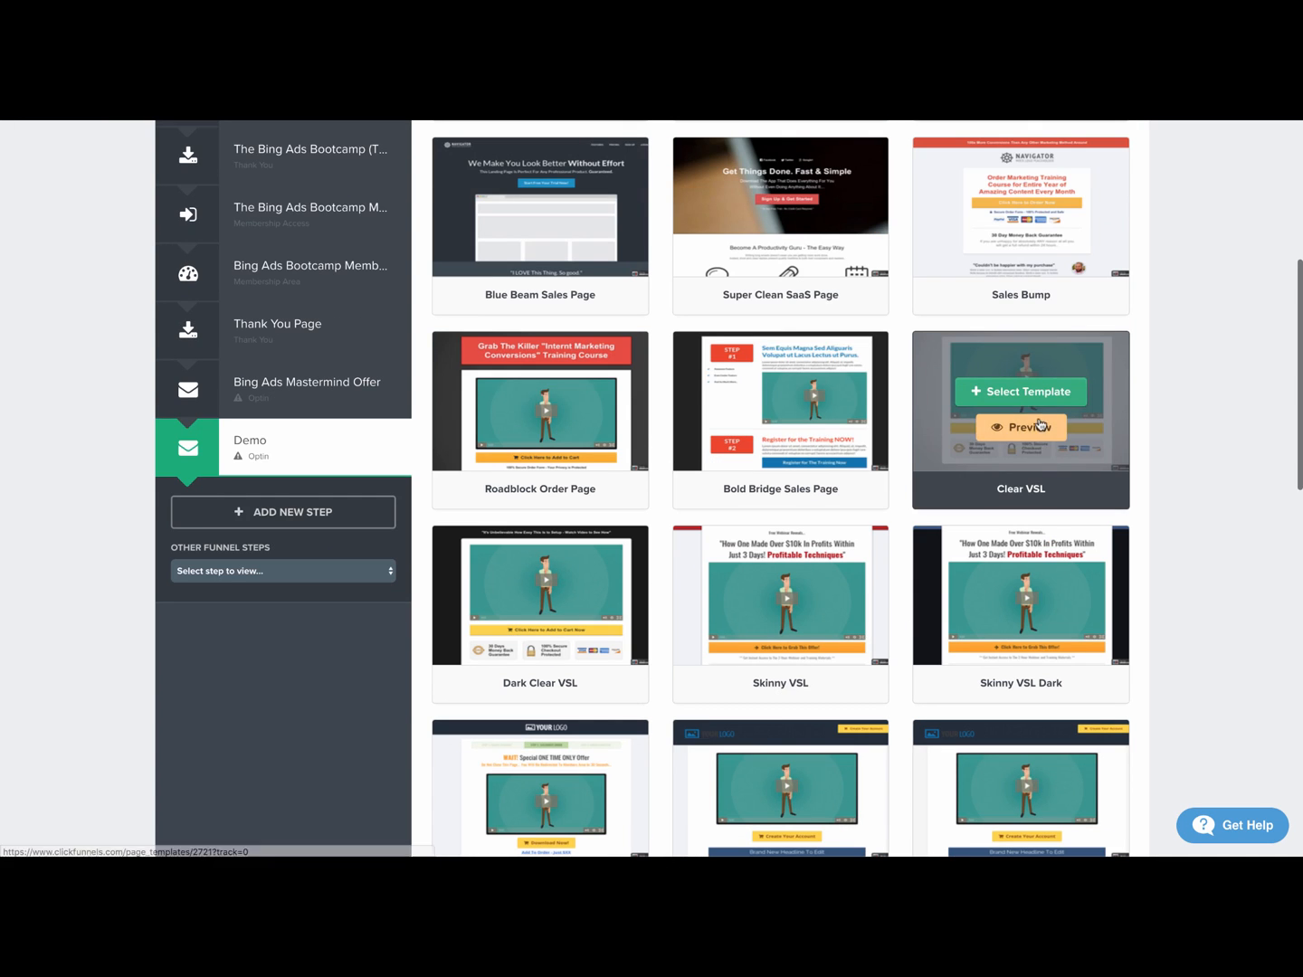
pyautogui.click(995, 436)
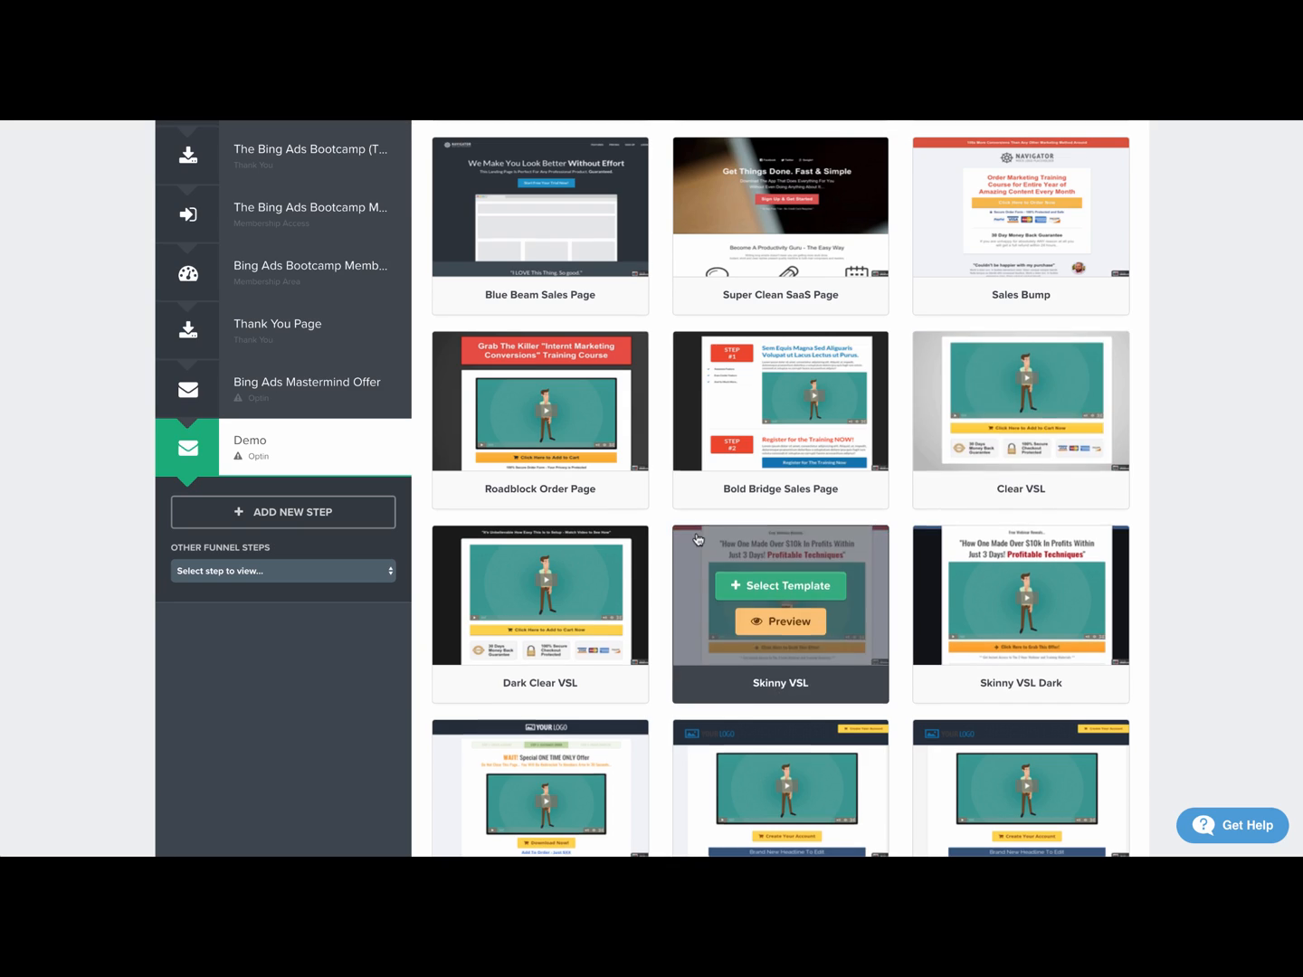
pyautogui.scroll(-7, 685, 524)
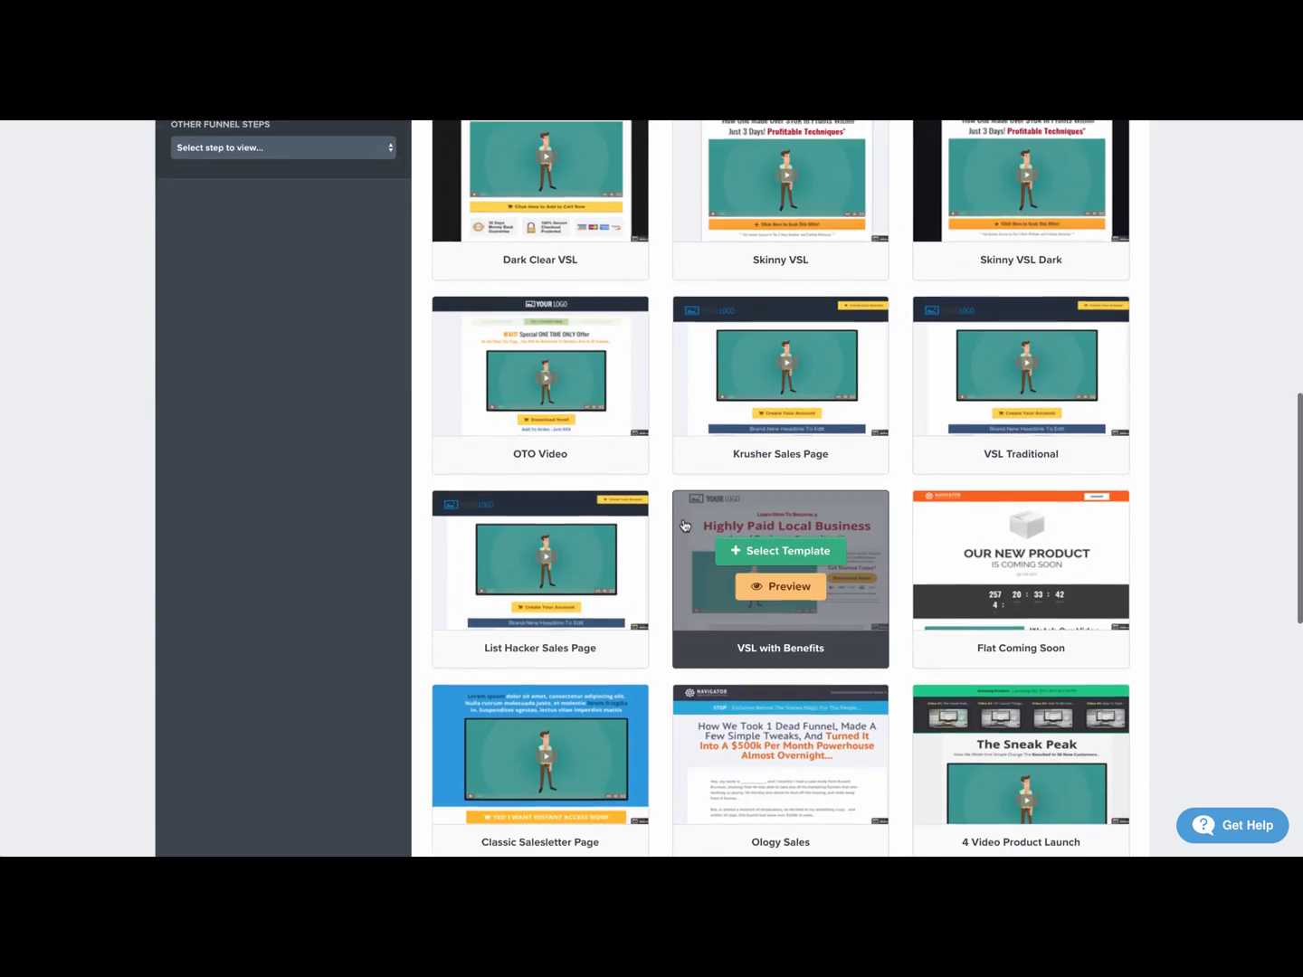
pyautogui.scroll(-2, 685, 523)
pyautogui.scroll(-5, 624, 510)
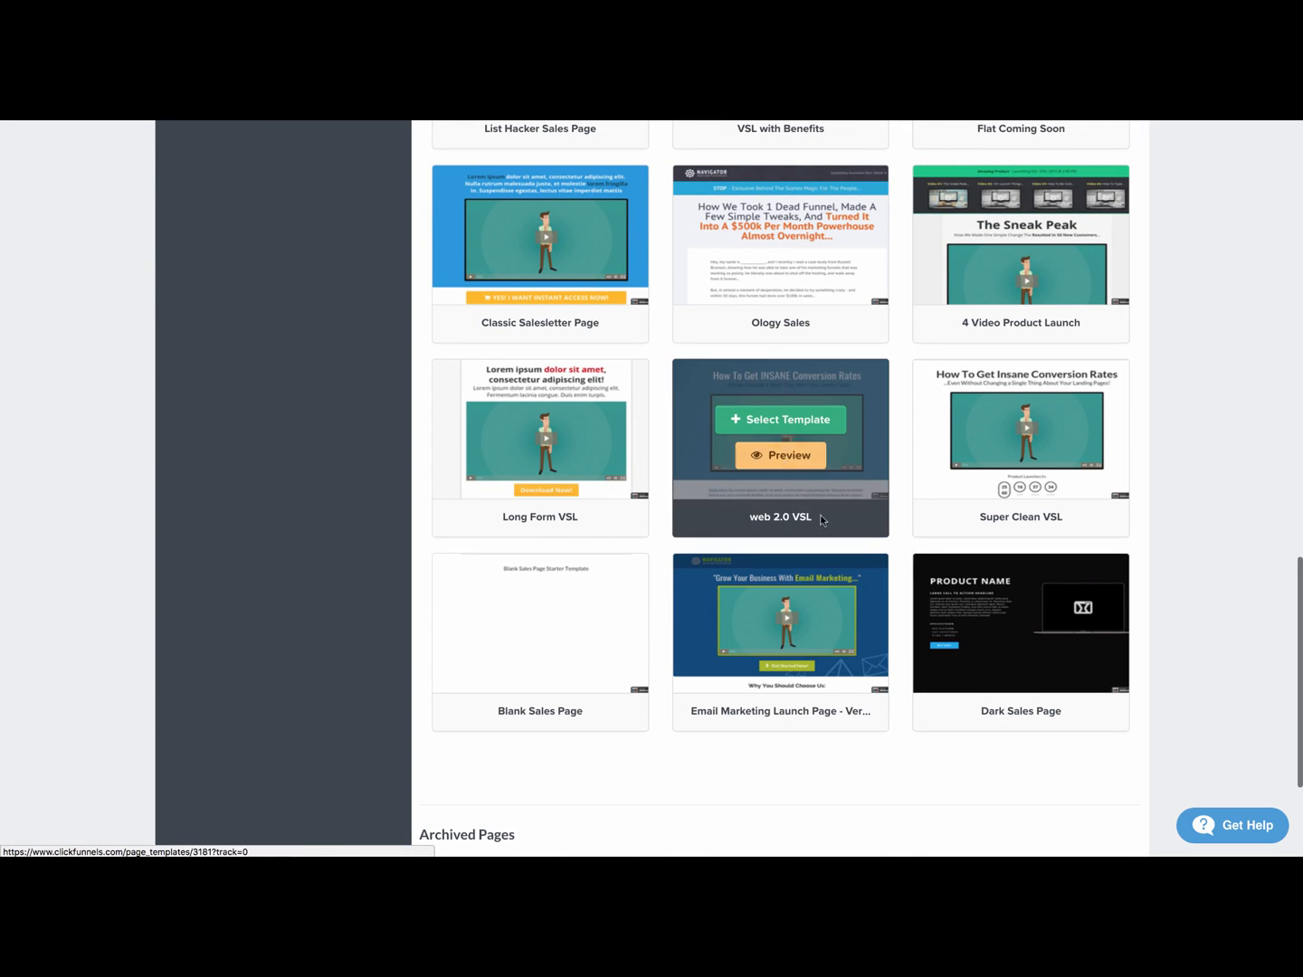
# - Check the page types under the Sales and Membership categories, and show the Email Optin templates
pyautogui.scroll(15, 648, 488)
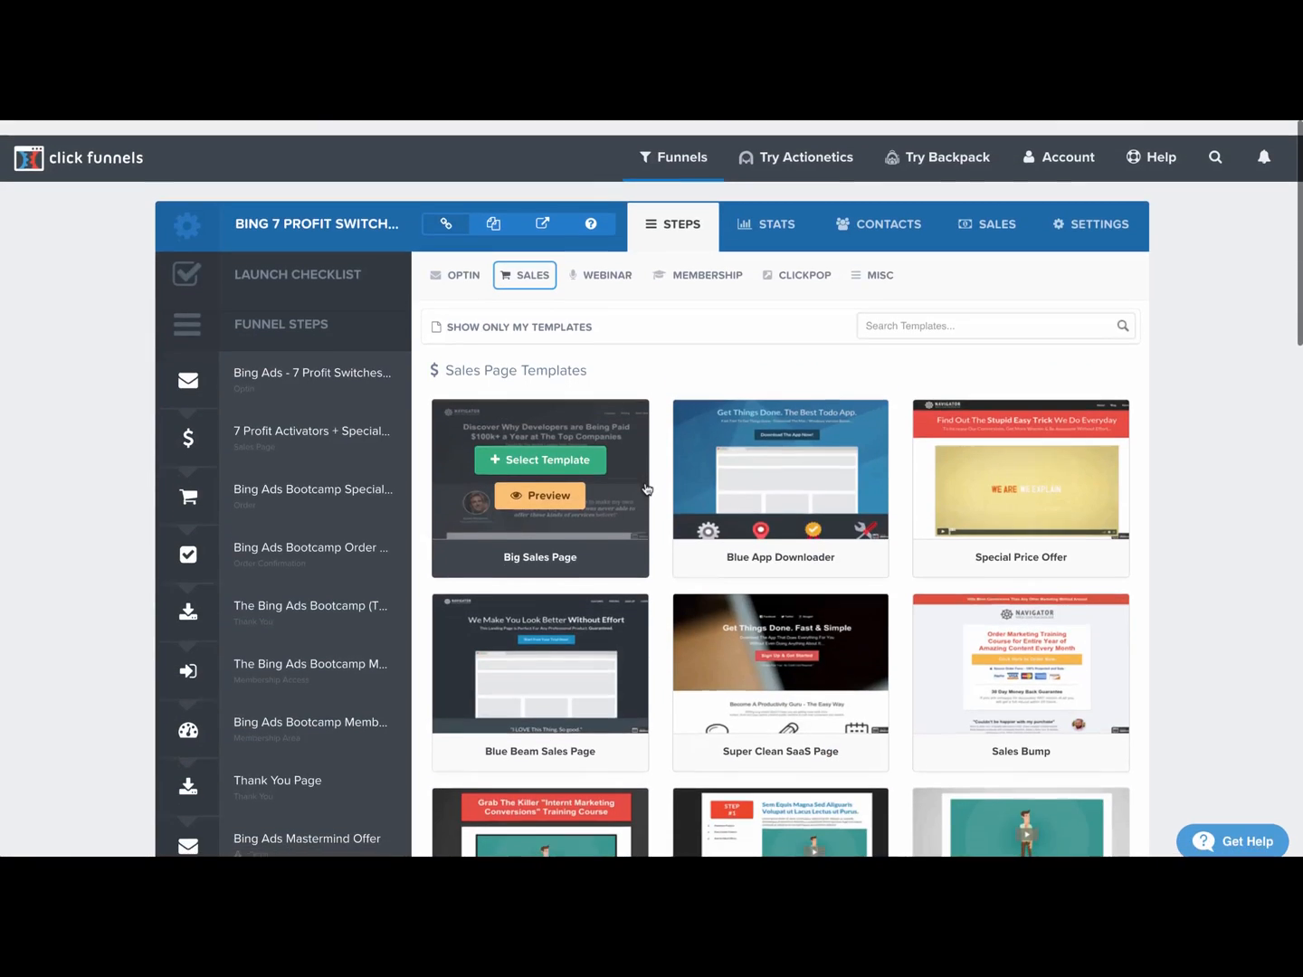
pyautogui.scroll(-1, 647, 489)
pyautogui.click(526, 260)
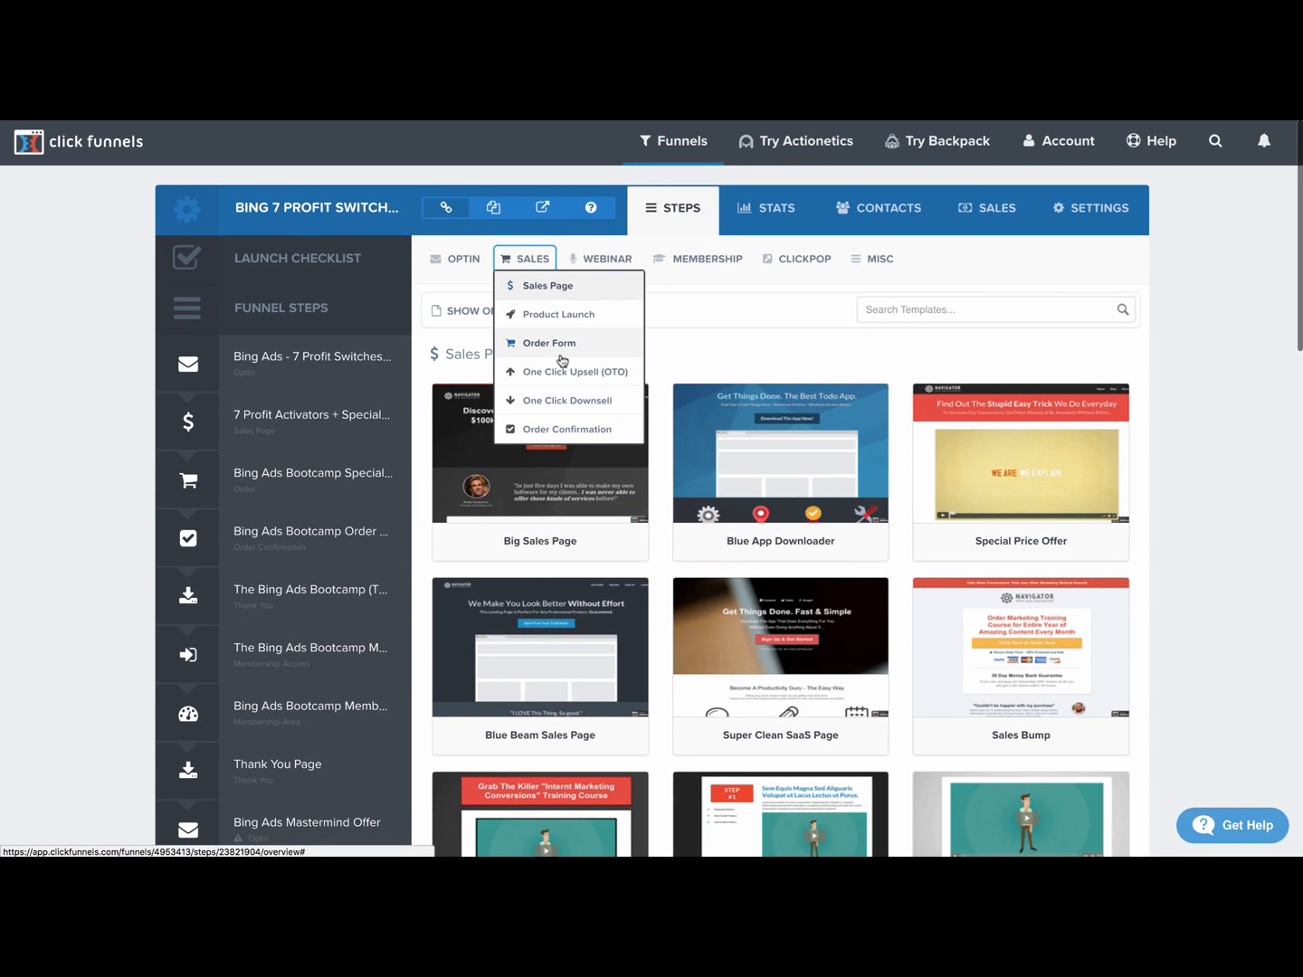
pyautogui.click(607, 265)
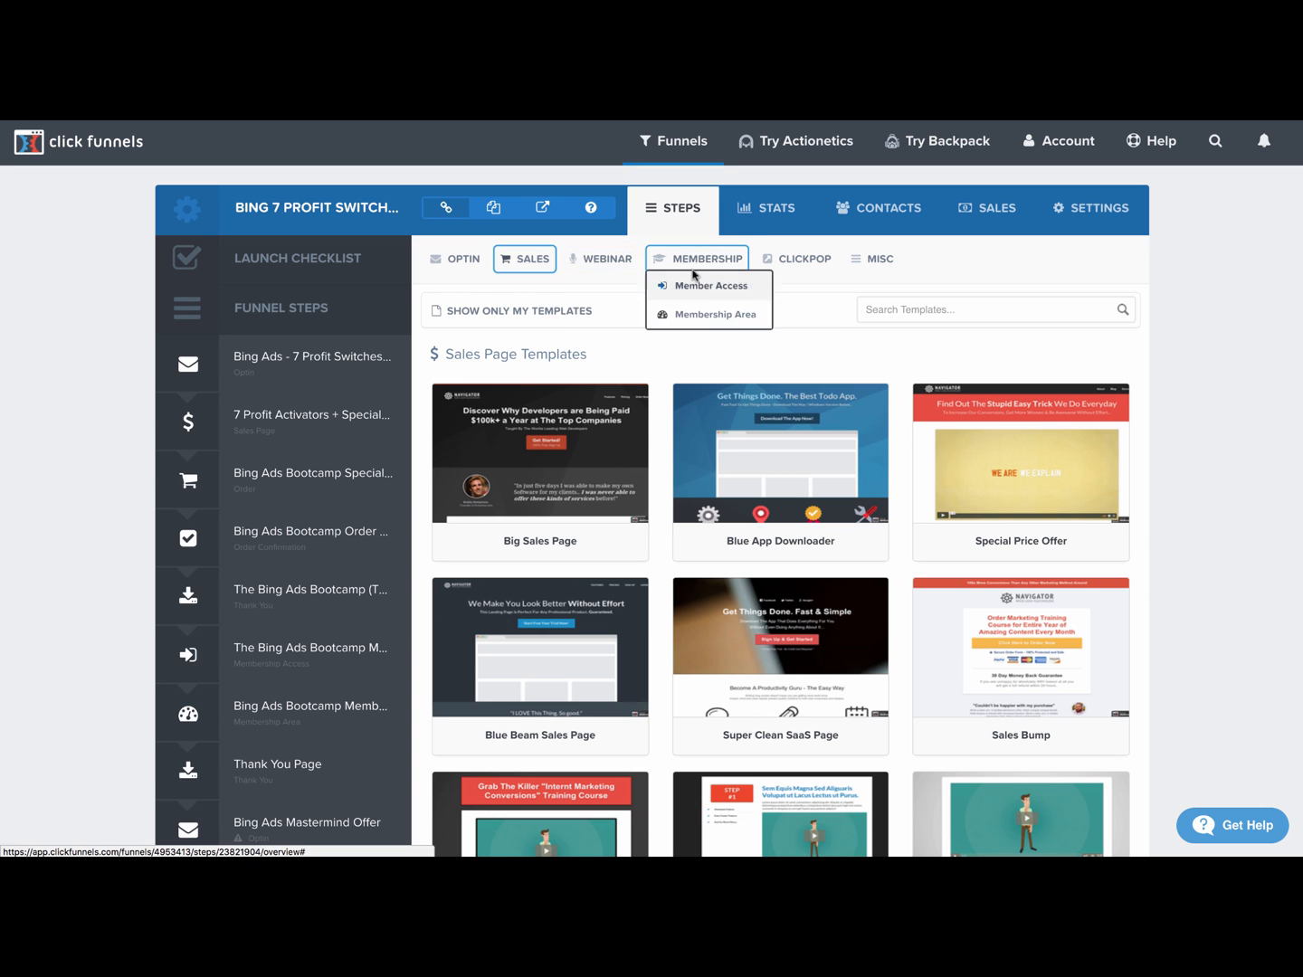
pyautogui.click(470, 288)
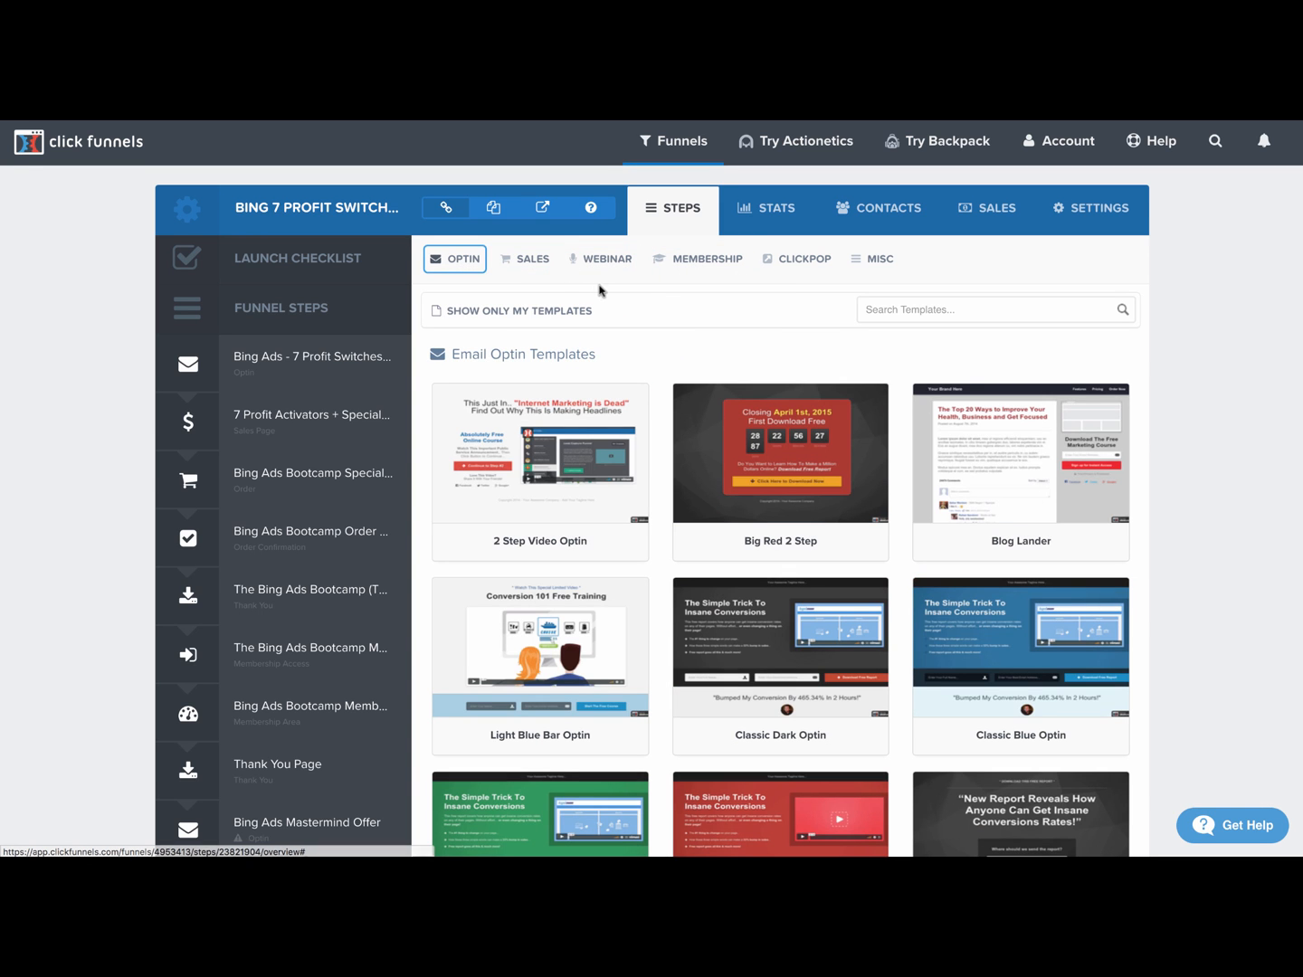
# - Look through the Email Optin templates, from the 2 Step Video Optin to the Super Clean Optin designs
pyautogui.scroll(-1, 654, 363)
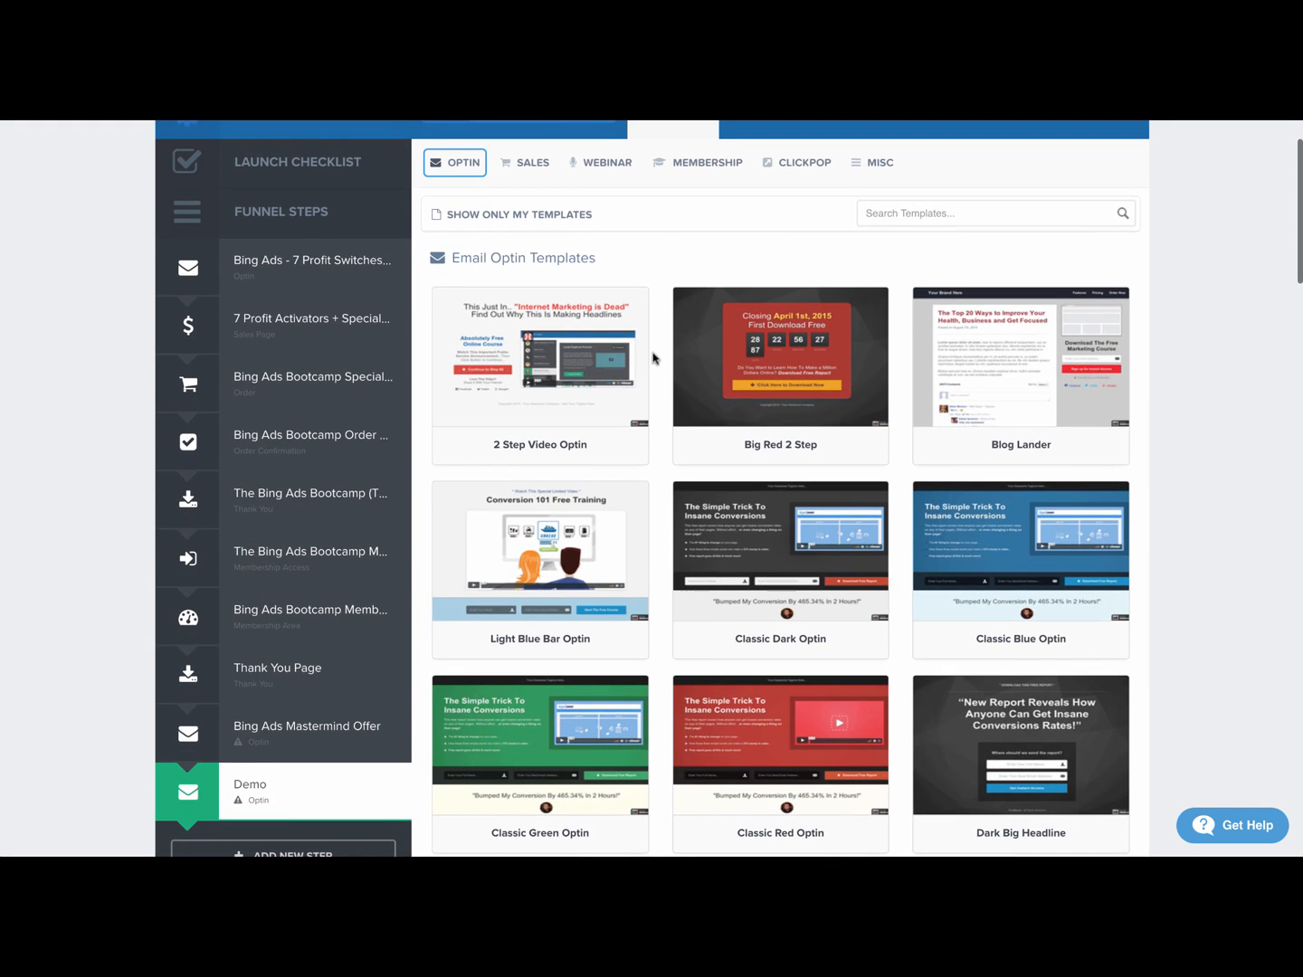
pyautogui.scroll(-1, 659, 359)
pyautogui.moveTo(607, 391)
pyautogui.scroll(-1, 778, 344)
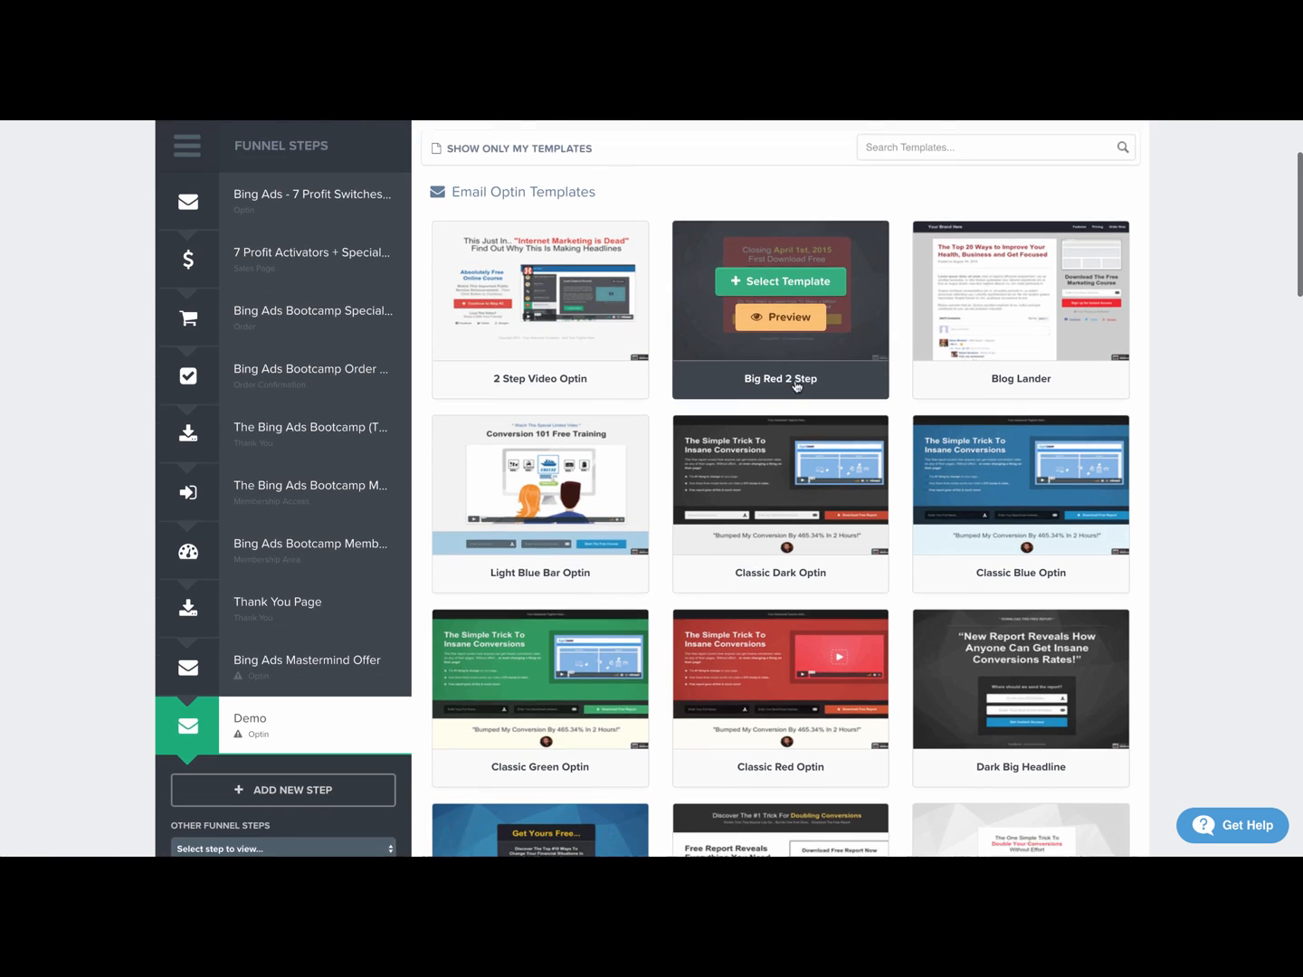
pyautogui.moveTo(1019, 326)
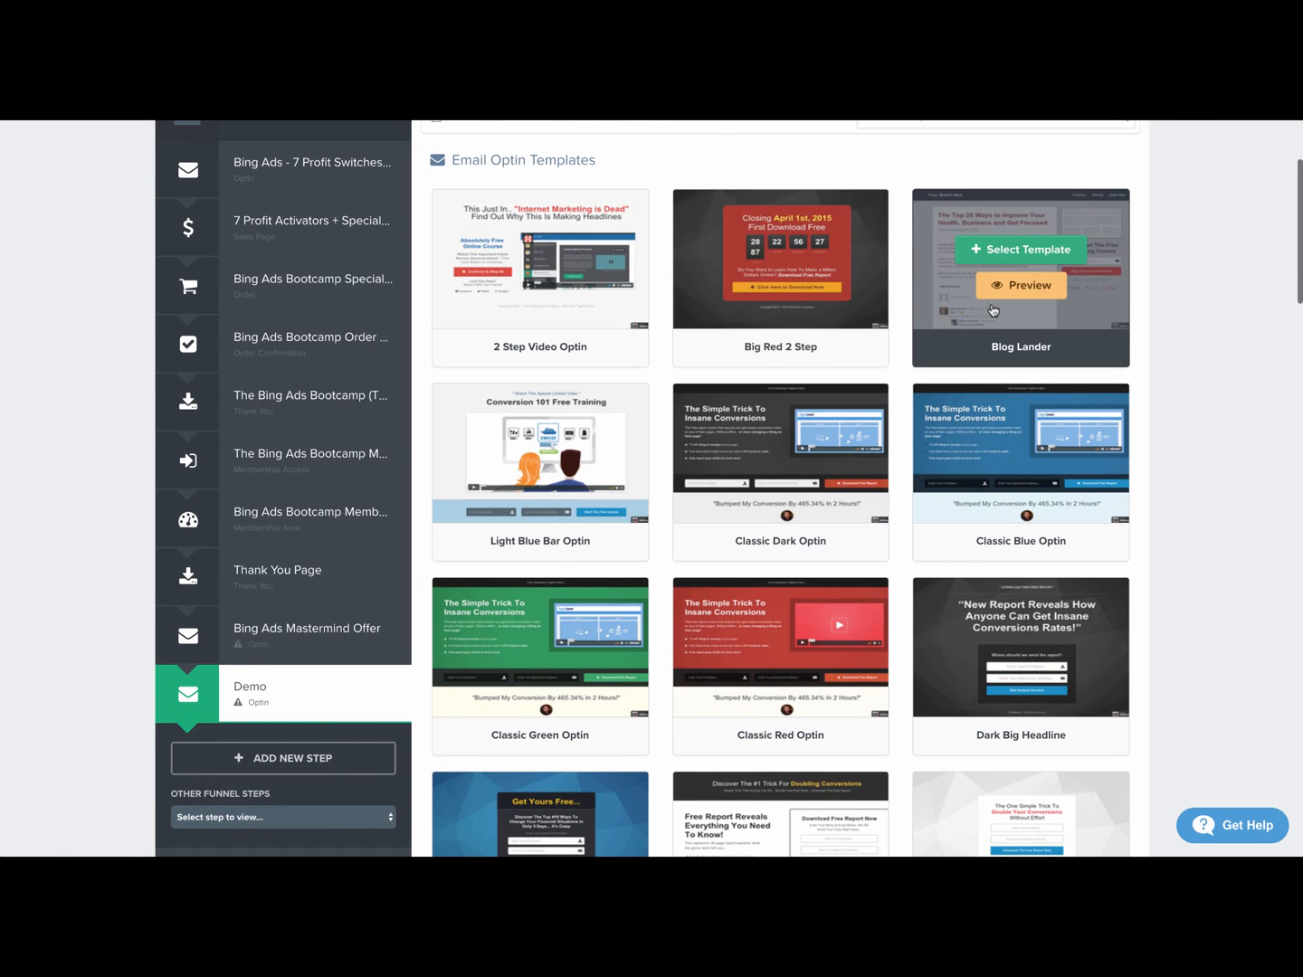
pyautogui.scroll(-10, 904, 366)
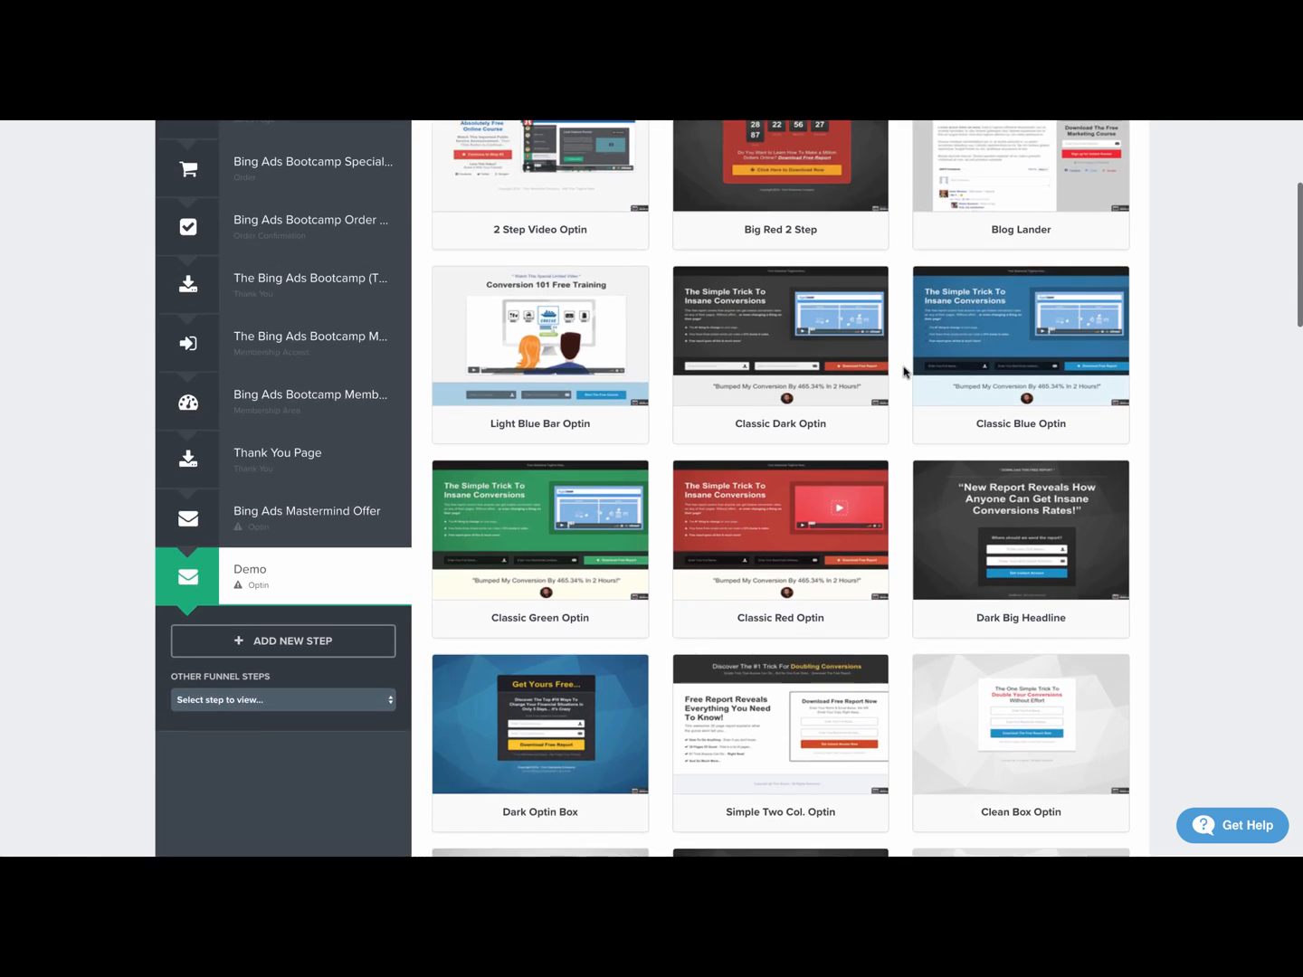
pyautogui.scroll(-1, 744, 475)
pyautogui.scroll(1, 632, 472)
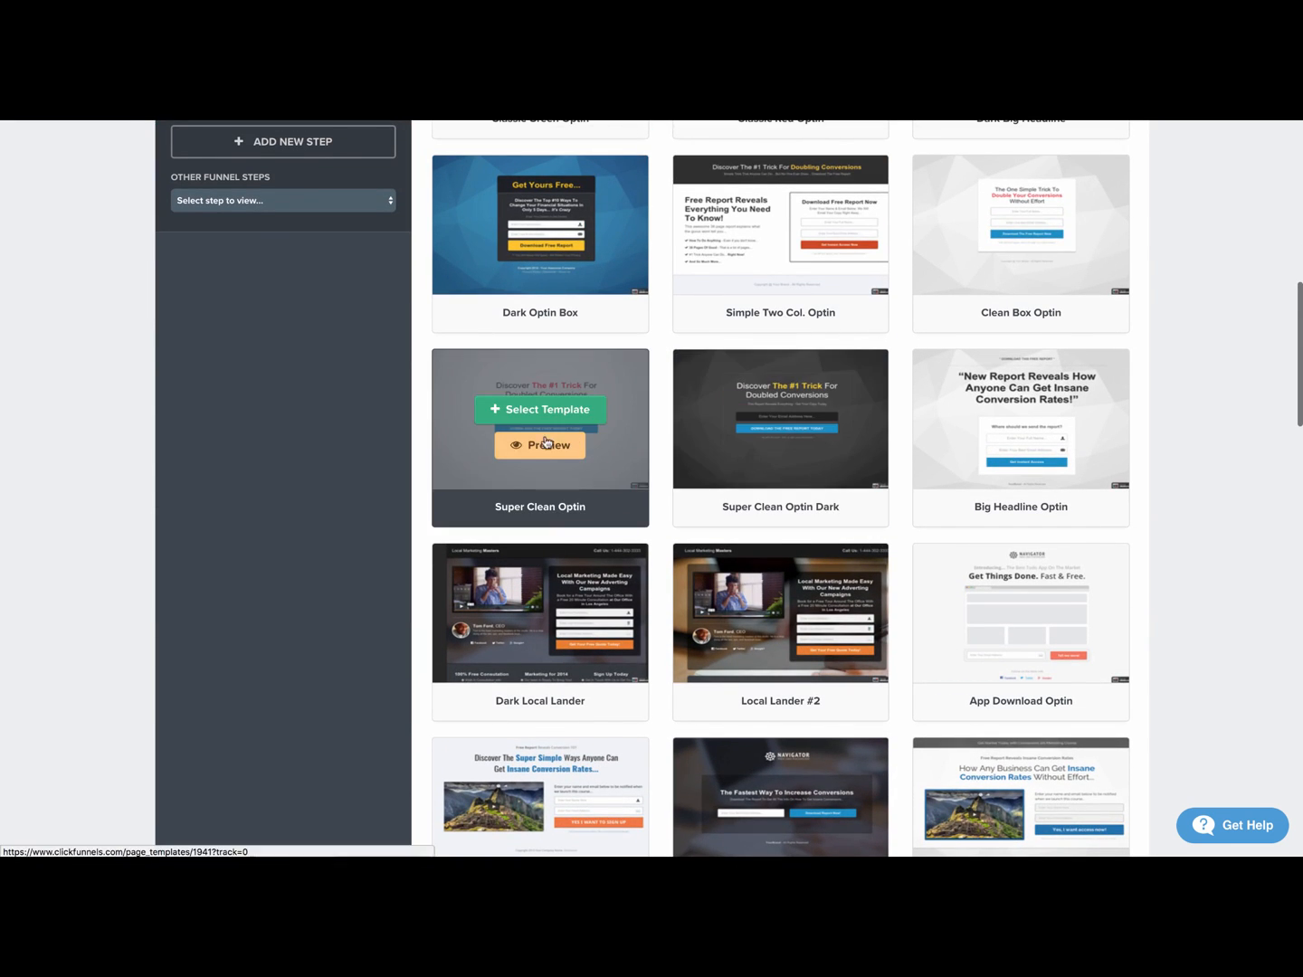
# - Preview the Super Clean Optin template and look at the further Email Optin designs
pyautogui.click(540, 448)
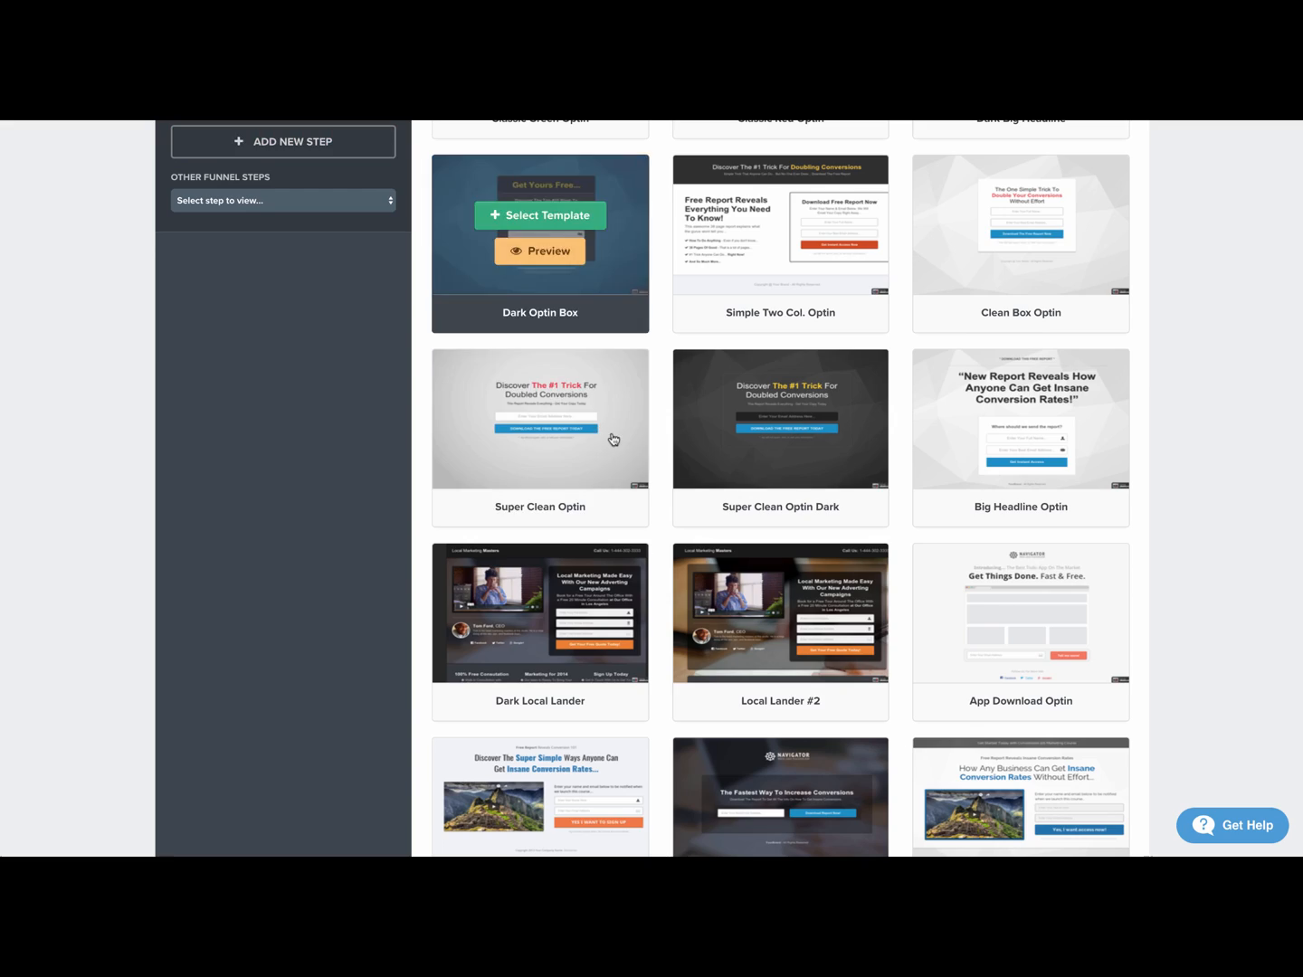
pyautogui.scroll(-5, 612, 439)
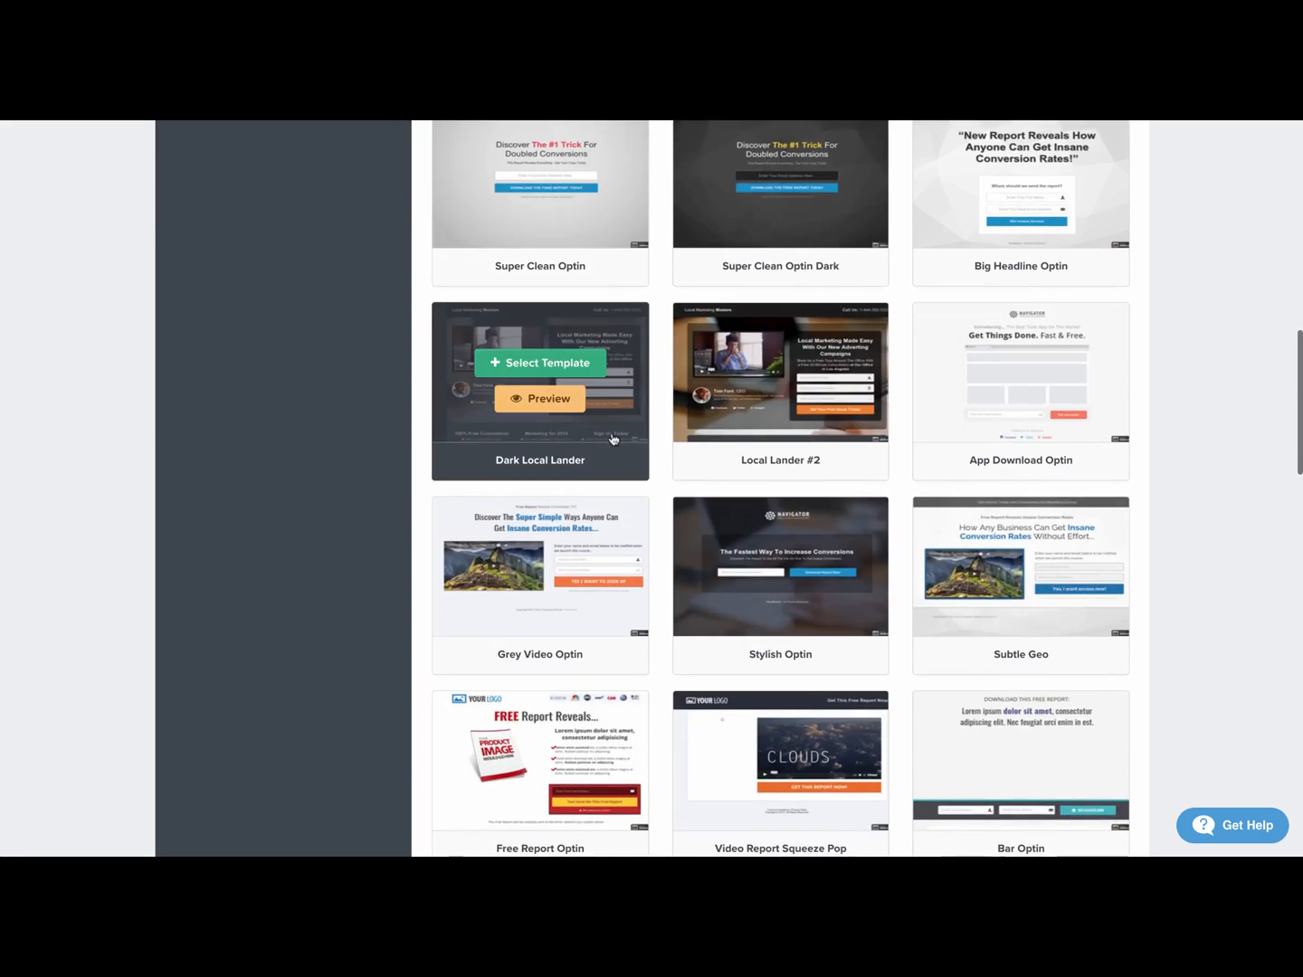
pyautogui.scroll(-3, 656, 435)
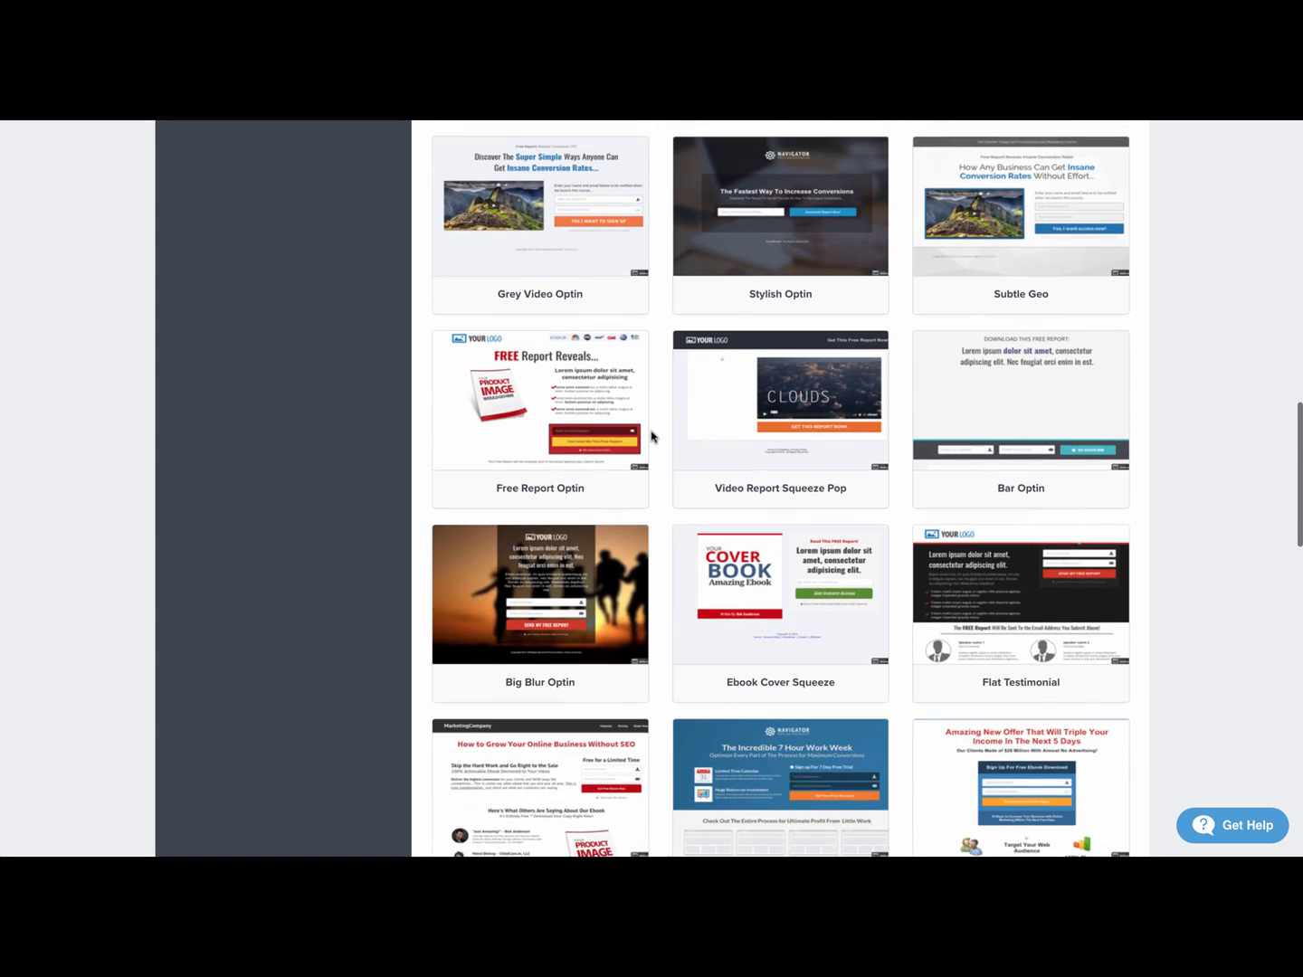
# - Look through the remaining Email Optin templates down to the 7 Profit Activators Bing Ads design, and check the Sales page types
pyautogui.scroll(-7, 656, 433)
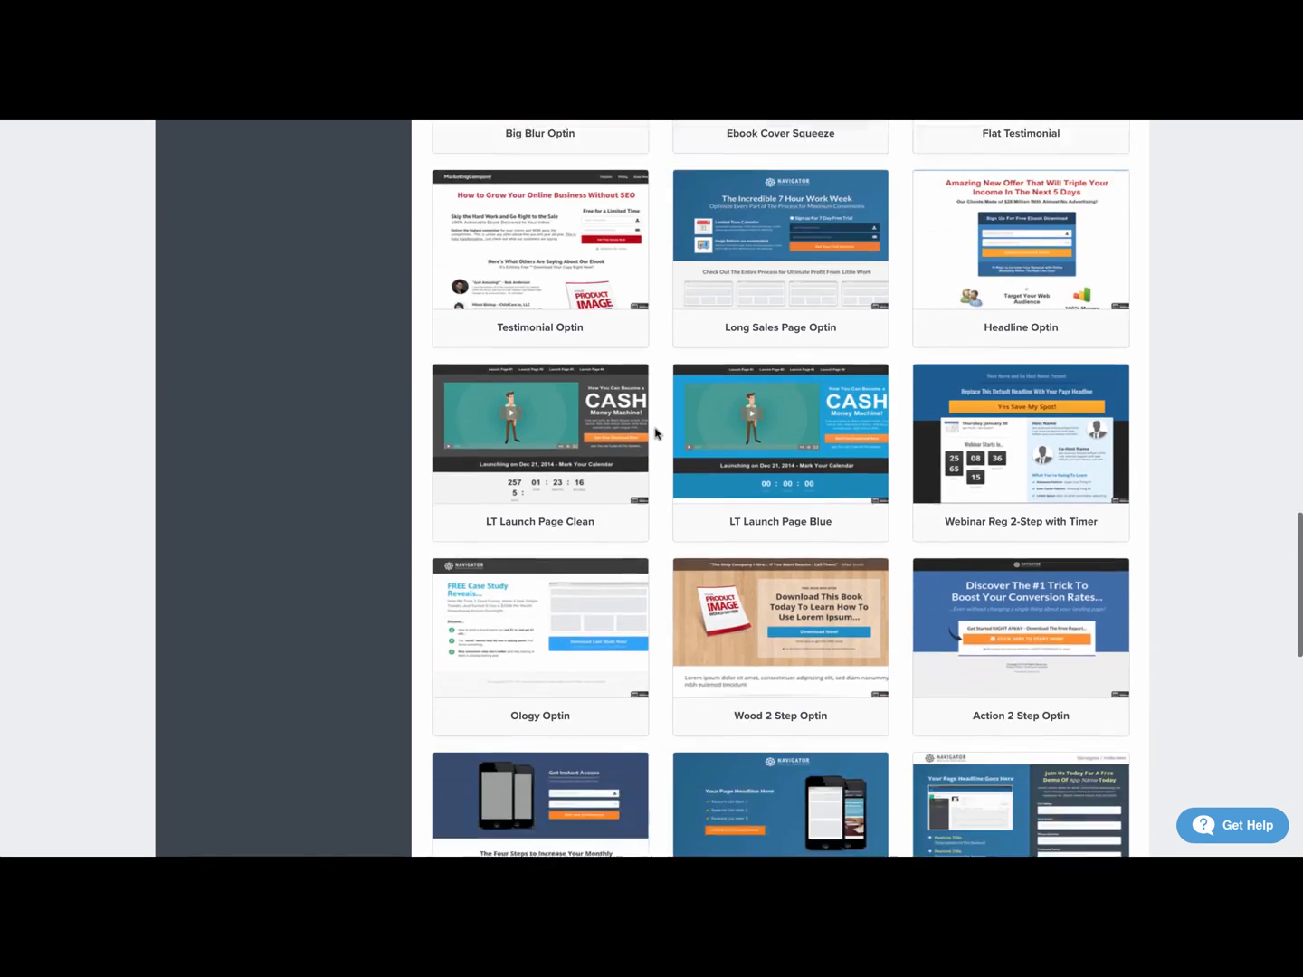
pyautogui.scroll(-7, 655, 433)
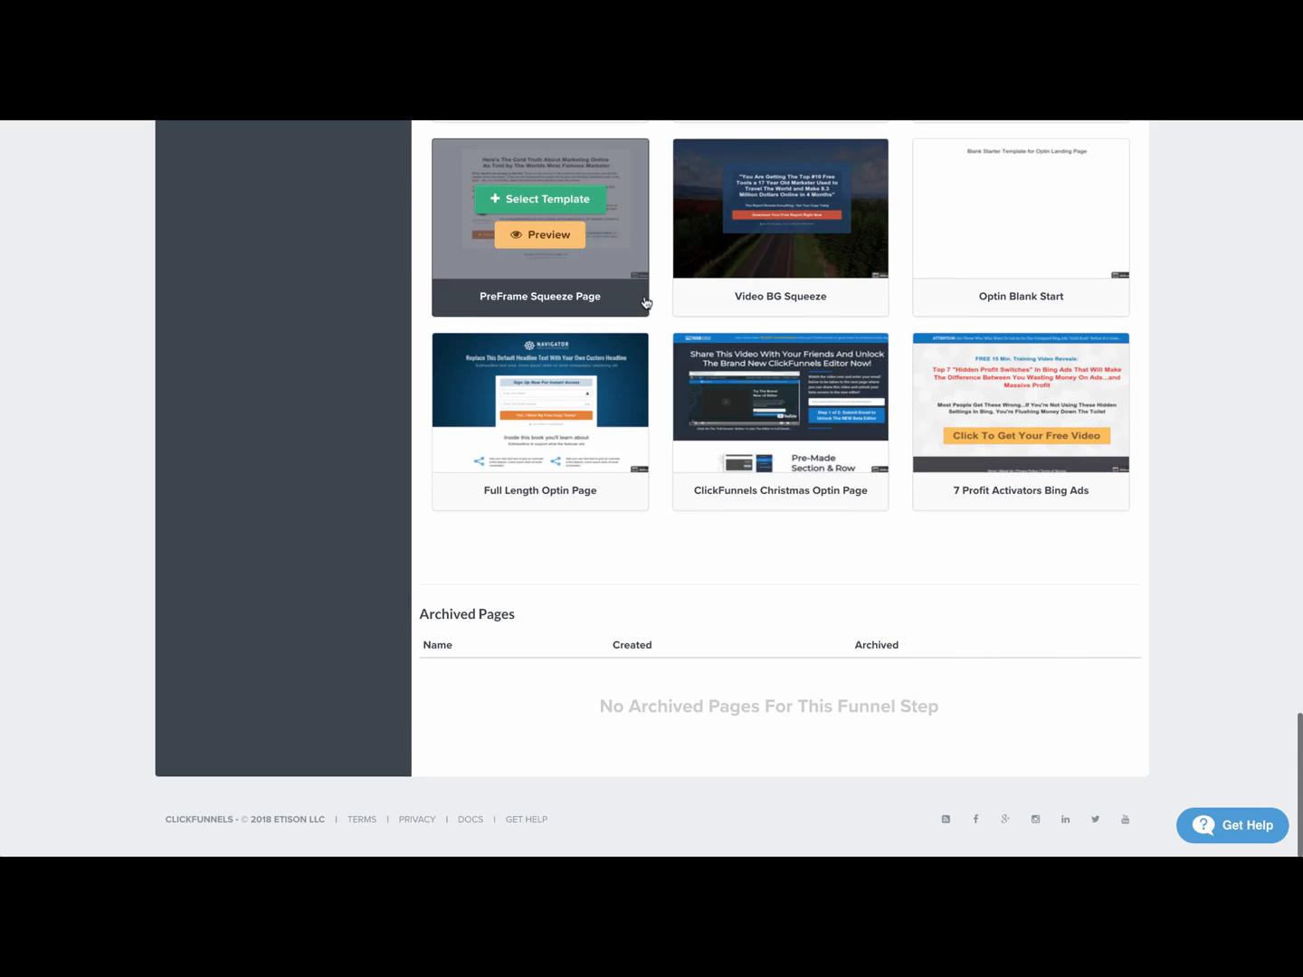
pyautogui.scroll(15, 654, 313)
pyautogui.scroll(4, 653, 314)
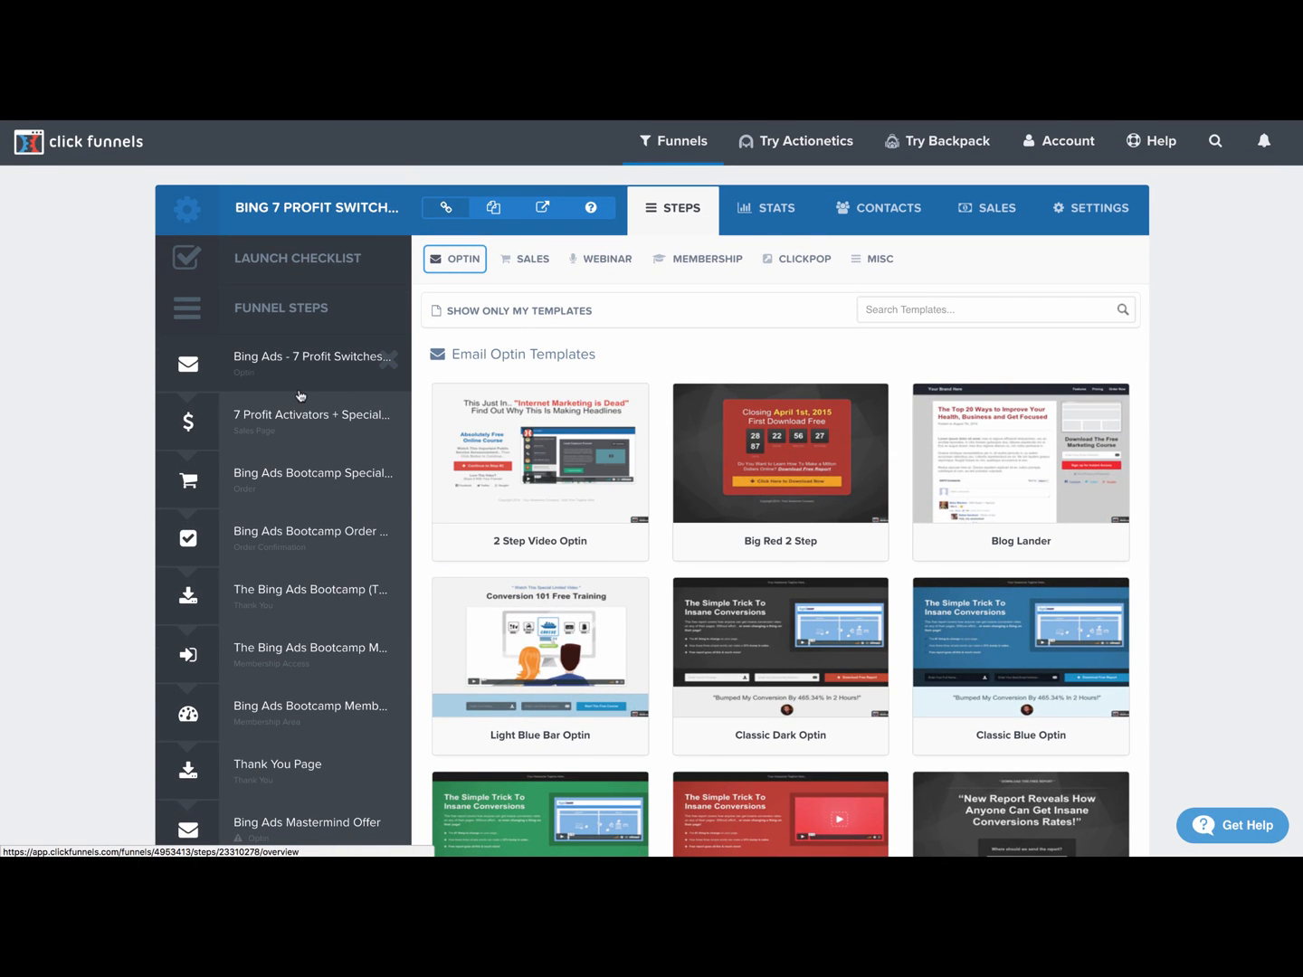
pyautogui.scroll(-3, 303, 398)
pyautogui.scroll(3, 399, 393)
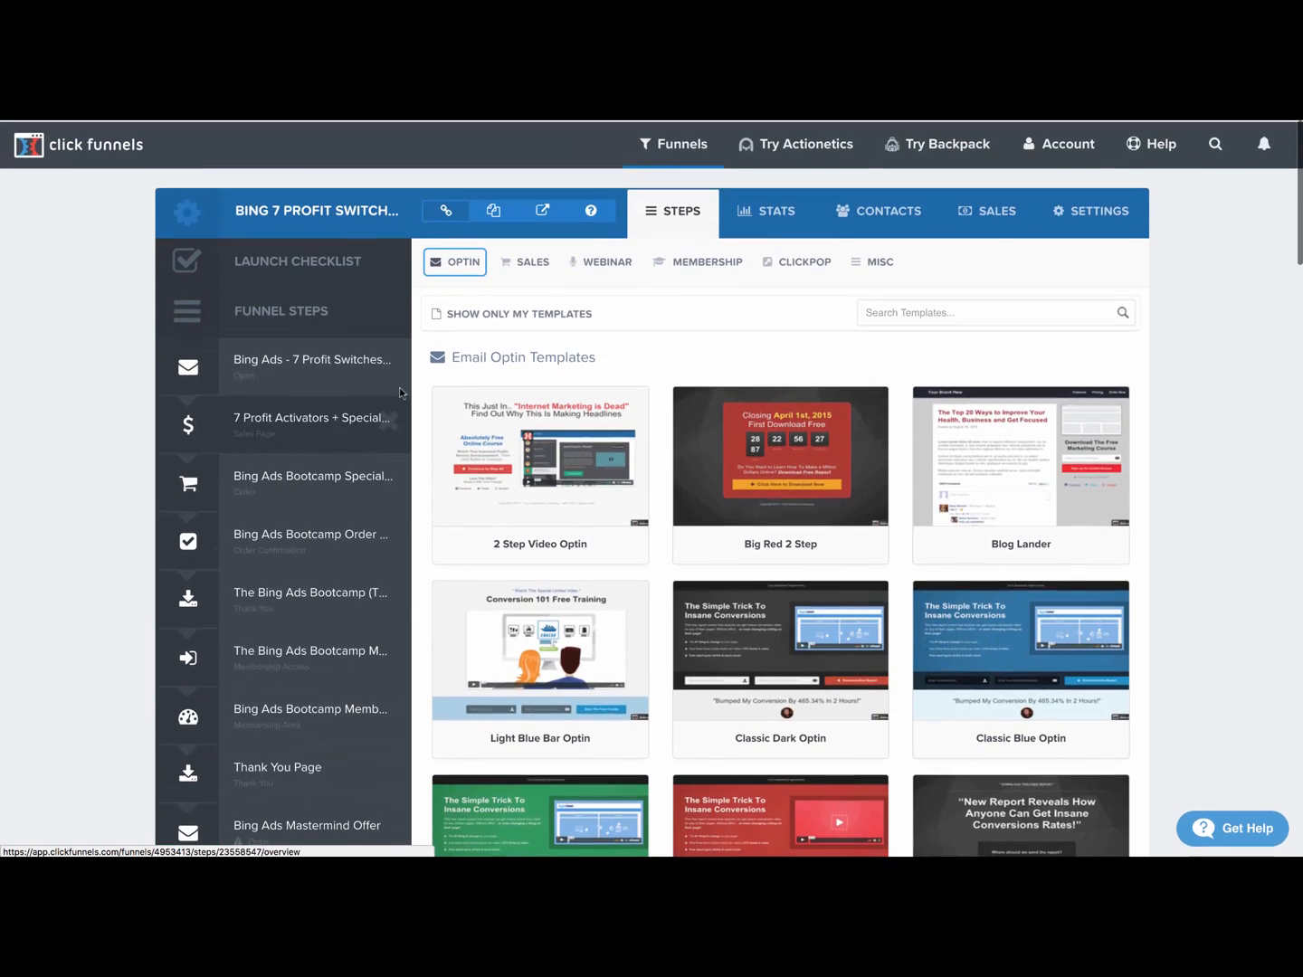
pyautogui.click(463, 262)
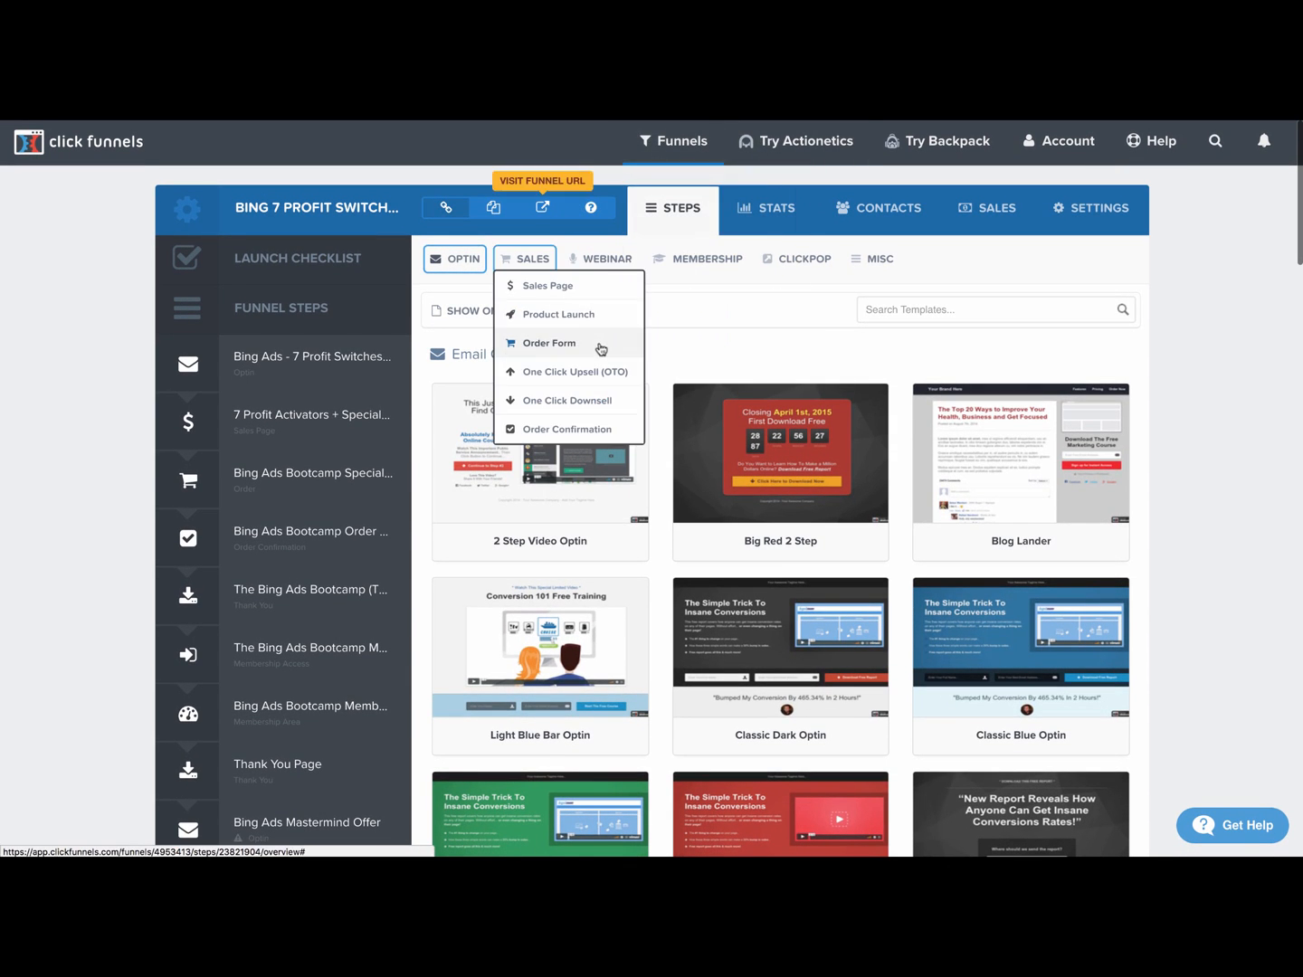
# - Apply the Free Report Optin template to the Demo step and preview the resulting page
pyautogui.scroll(-7, 657, 343)
pyautogui.scroll(-3, 655, 344)
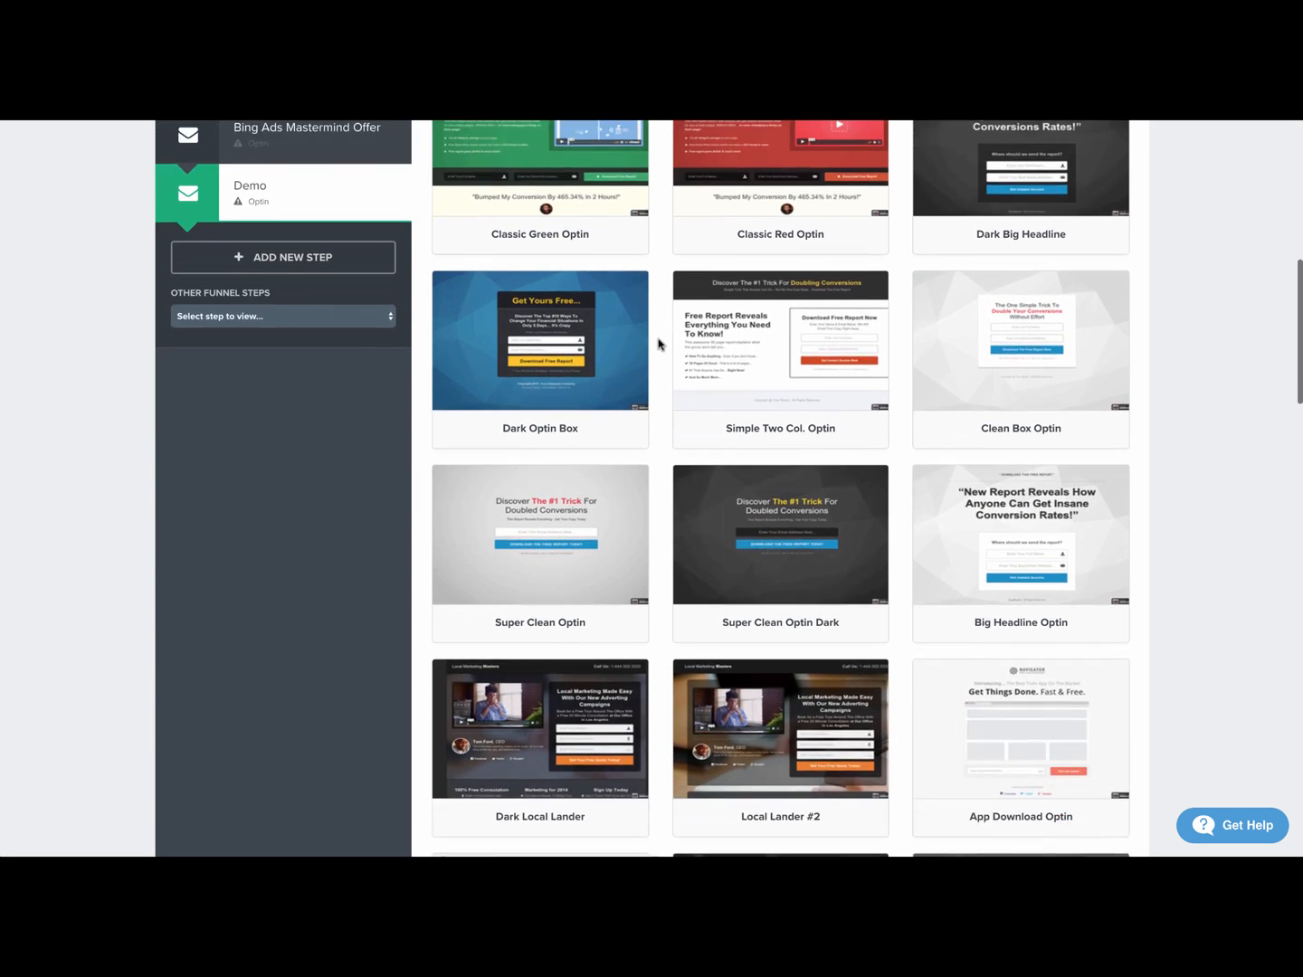
pyautogui.scroll(-3, 658, 342)
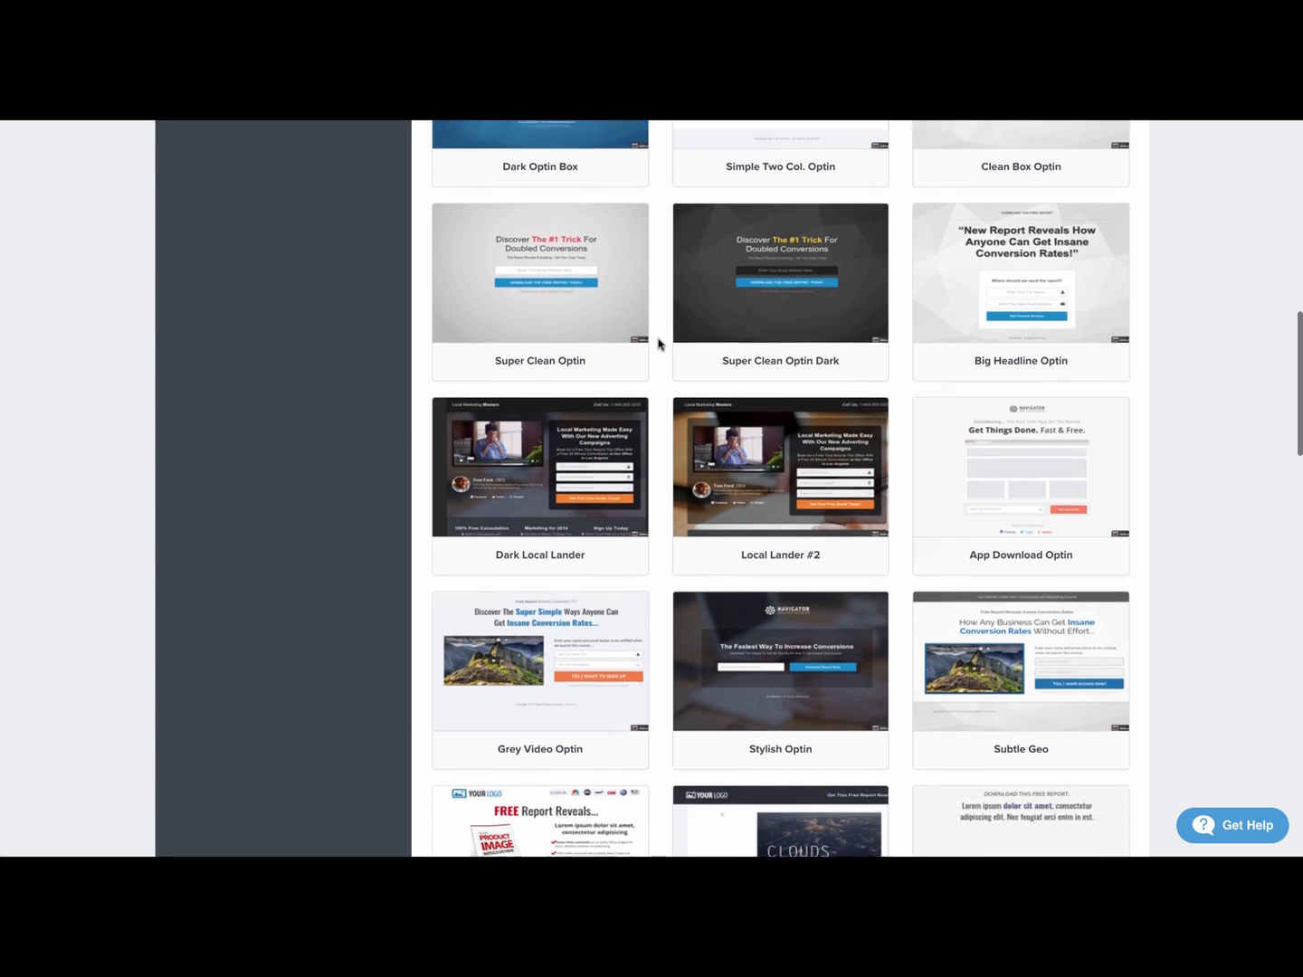
pyautogui.scroll(-3, 658, 342)
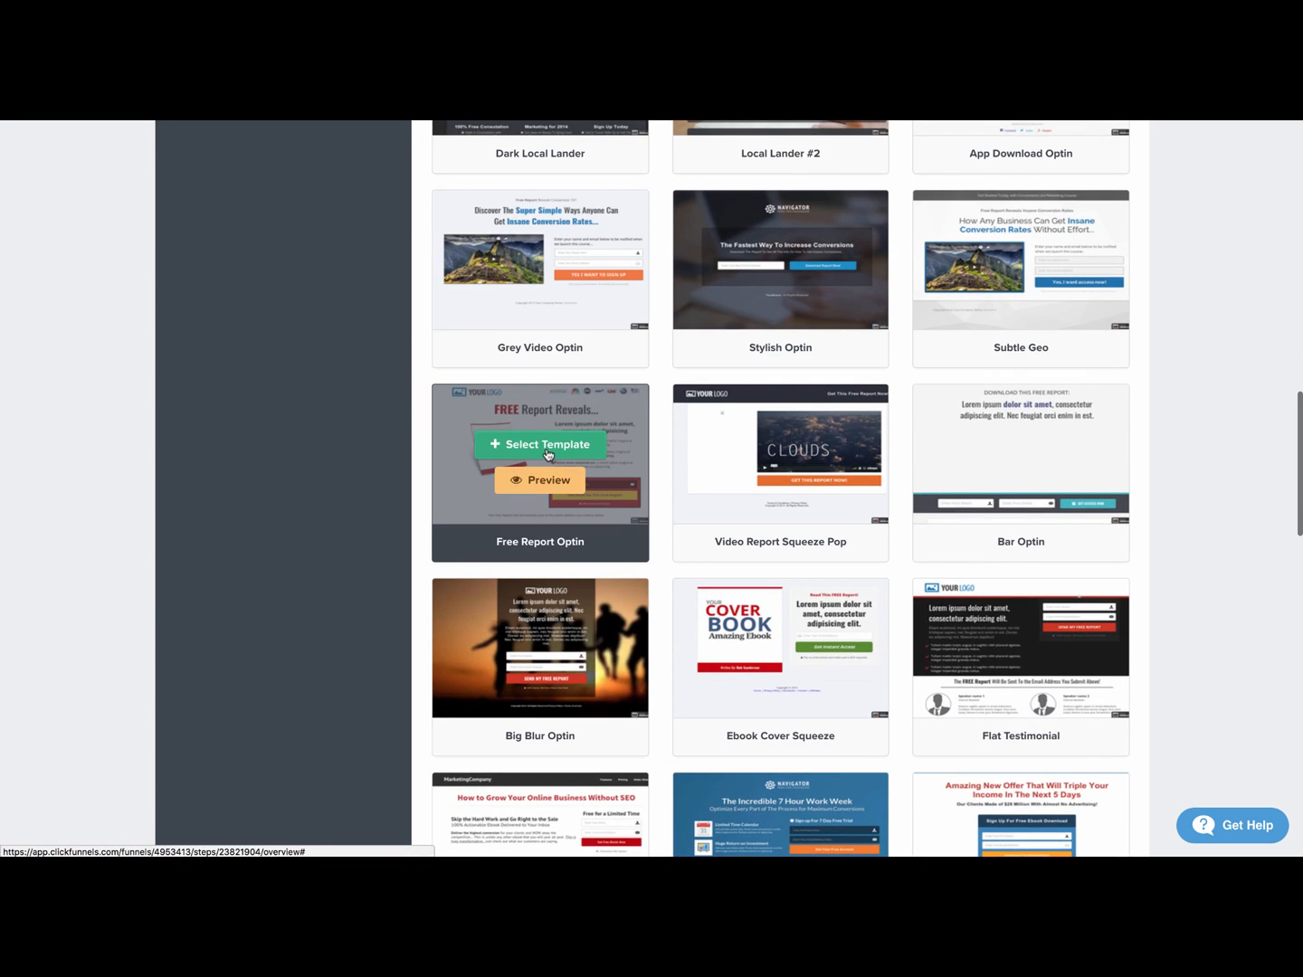
pyautogui.click(546, 448)
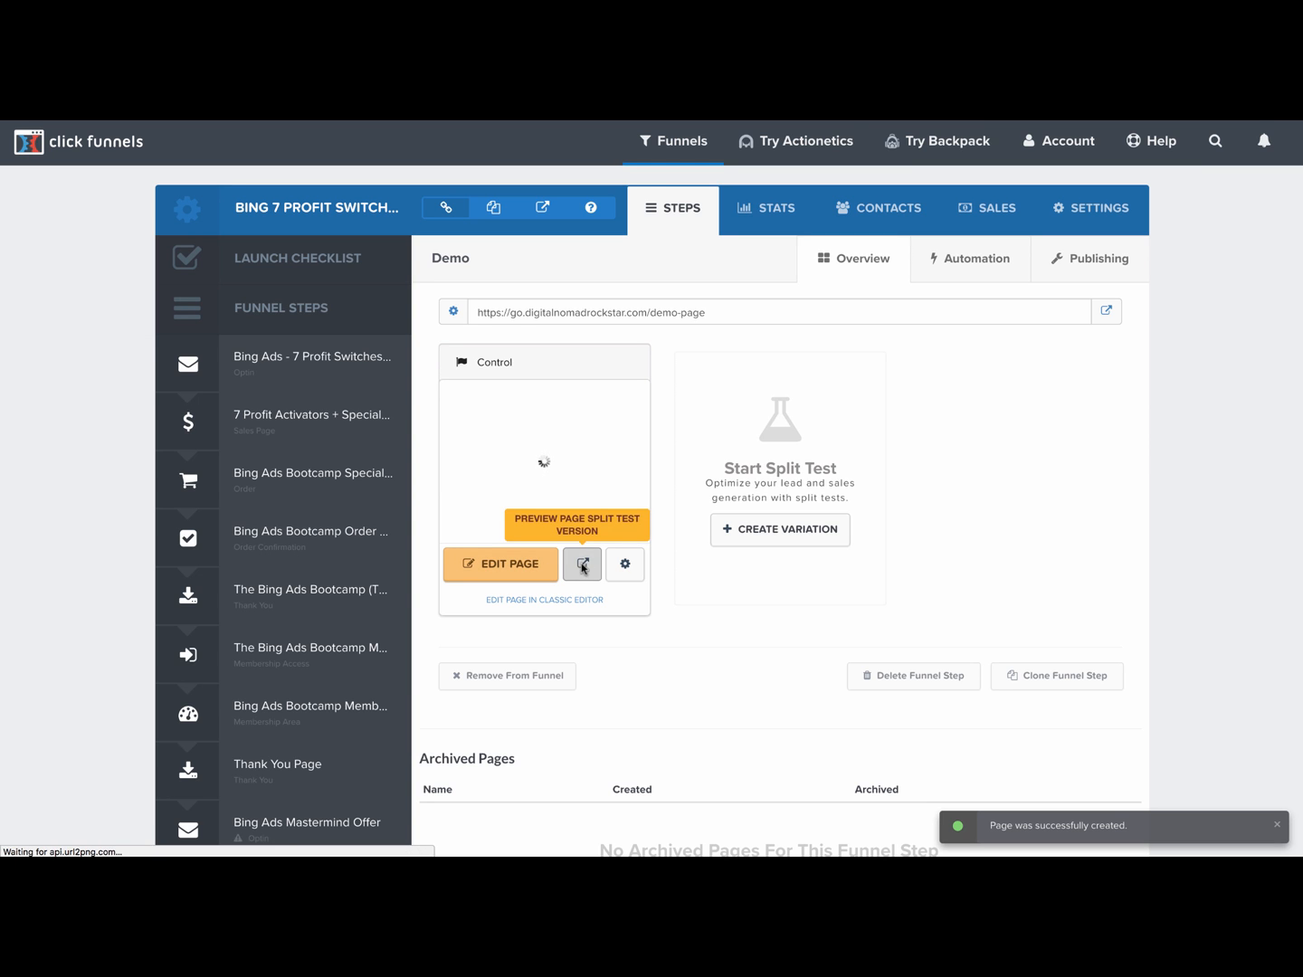
pyautogui.click(582, 565)
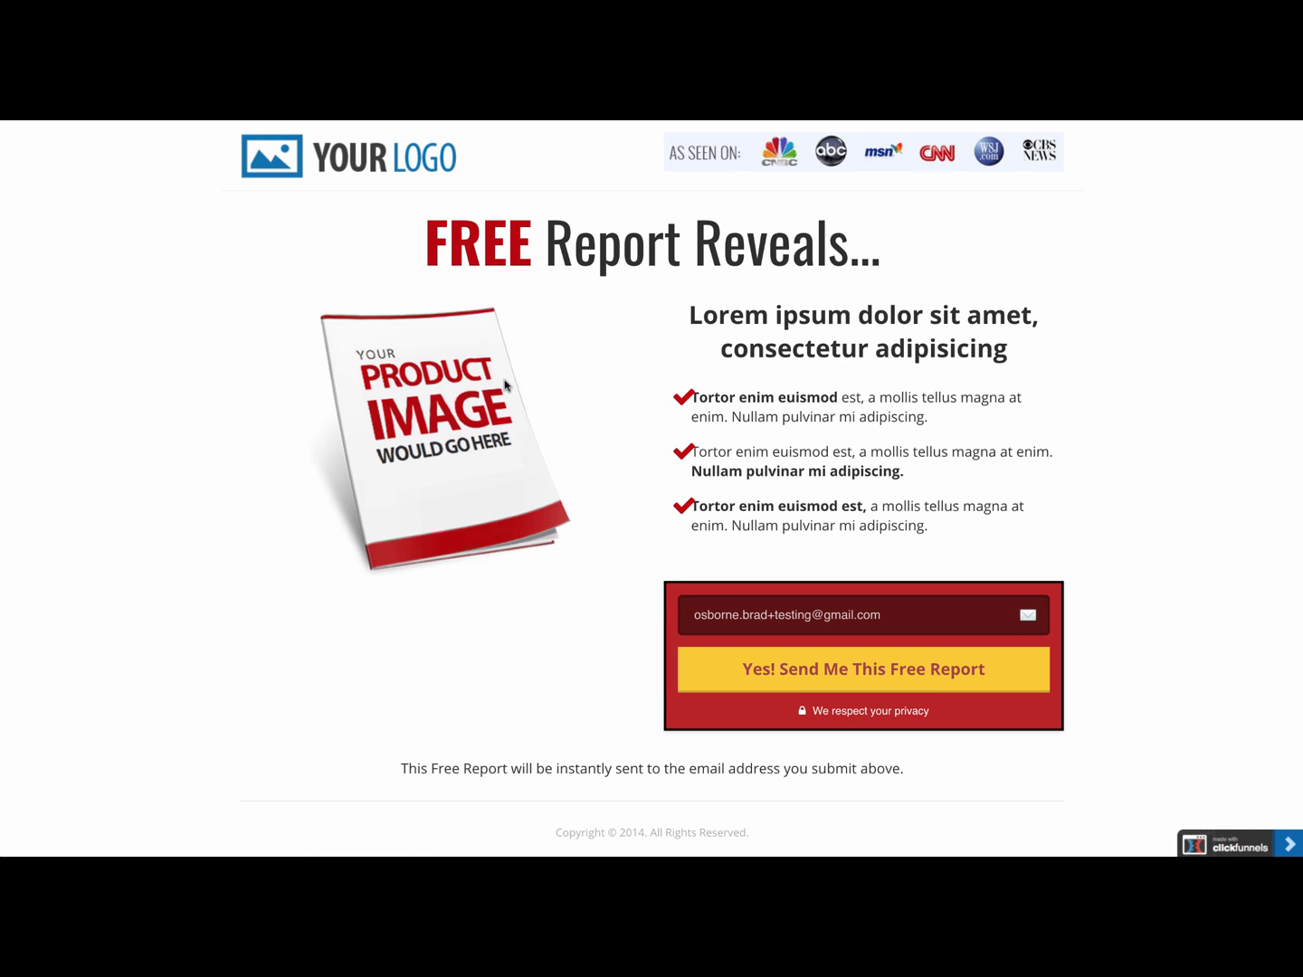
pyautogui.press('super+w')
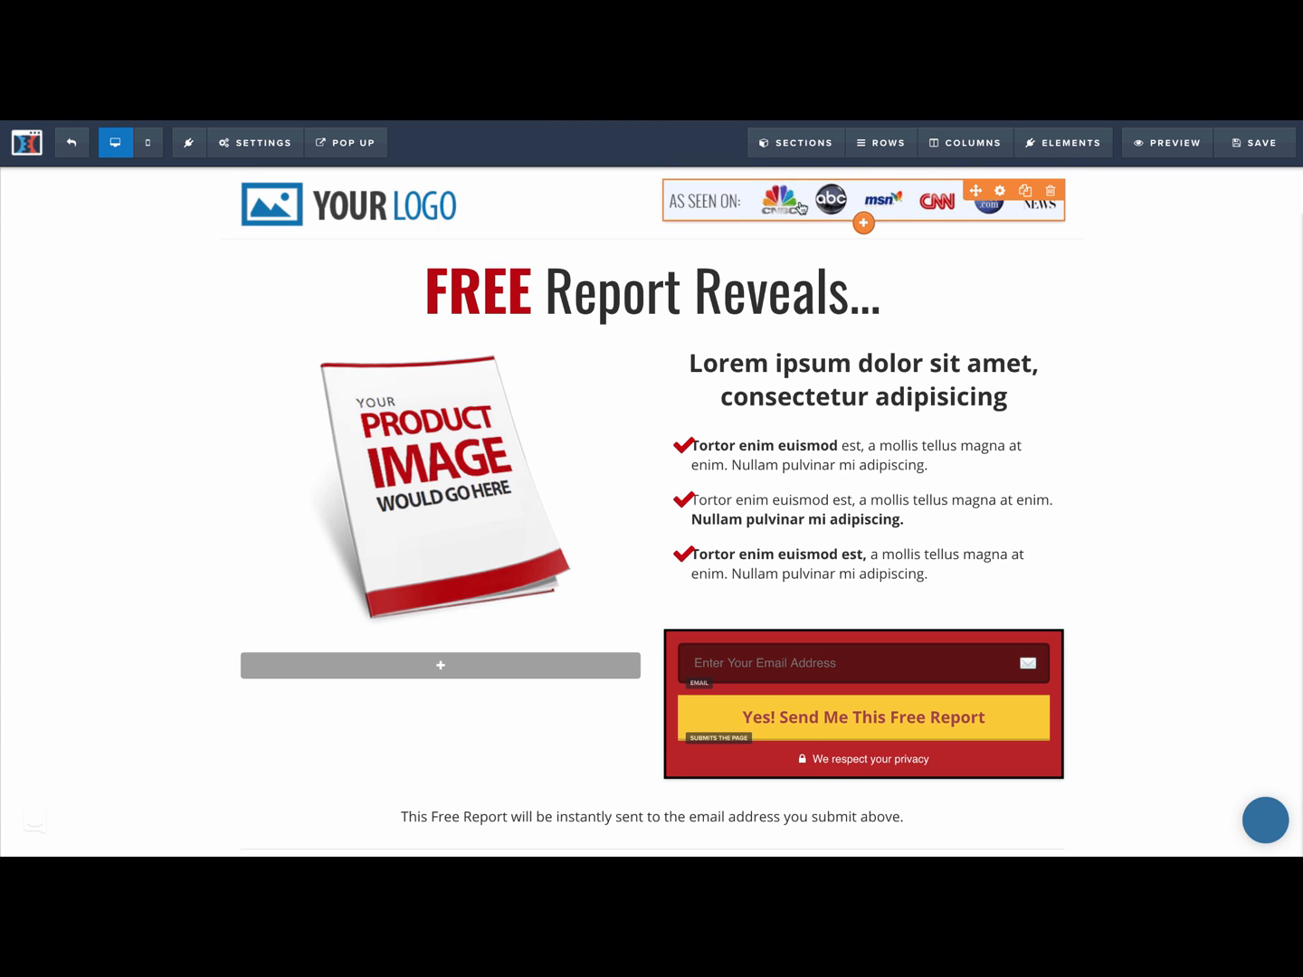
# - Replace the placeholder sub-headline beside the product image with "Awesome Stuff Is Awesome"
pyautogui.scroll(-1, 654, 317)
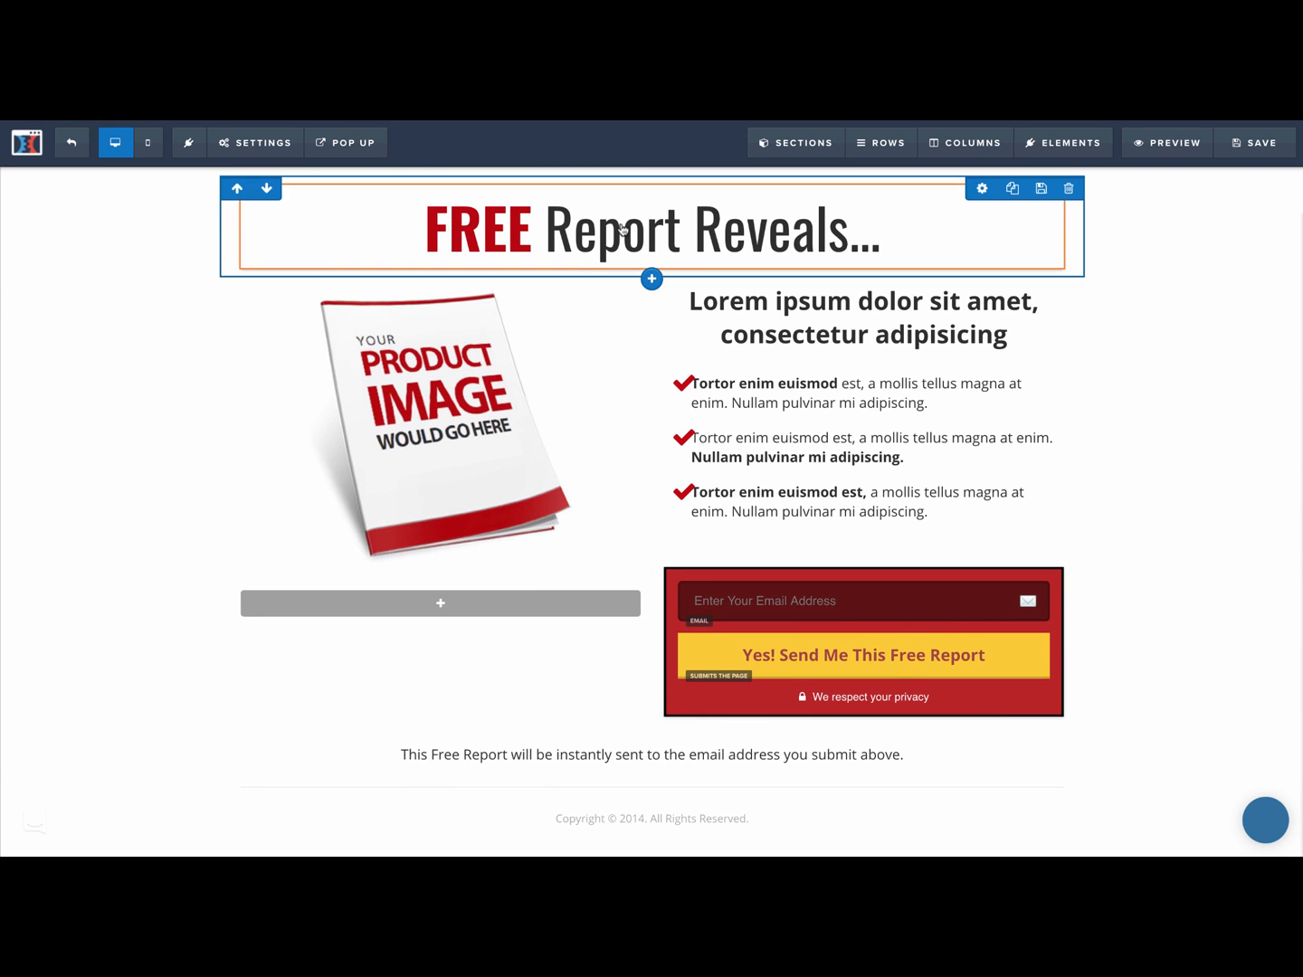
pyautogui.click(740, 319)
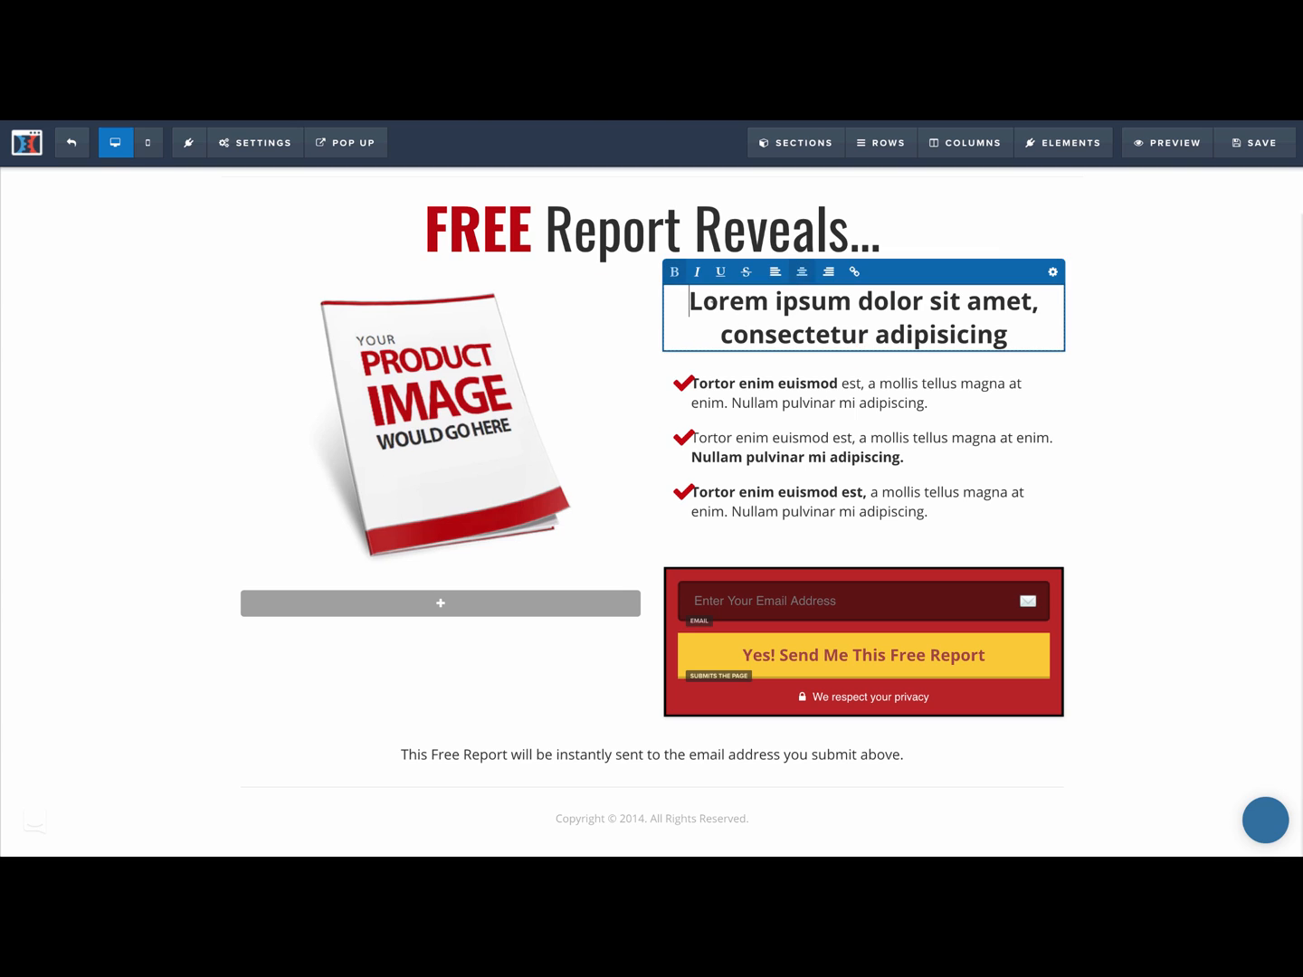
pyautogui.moveTo(691, 300); pyautogui.dragTo(995, 338)
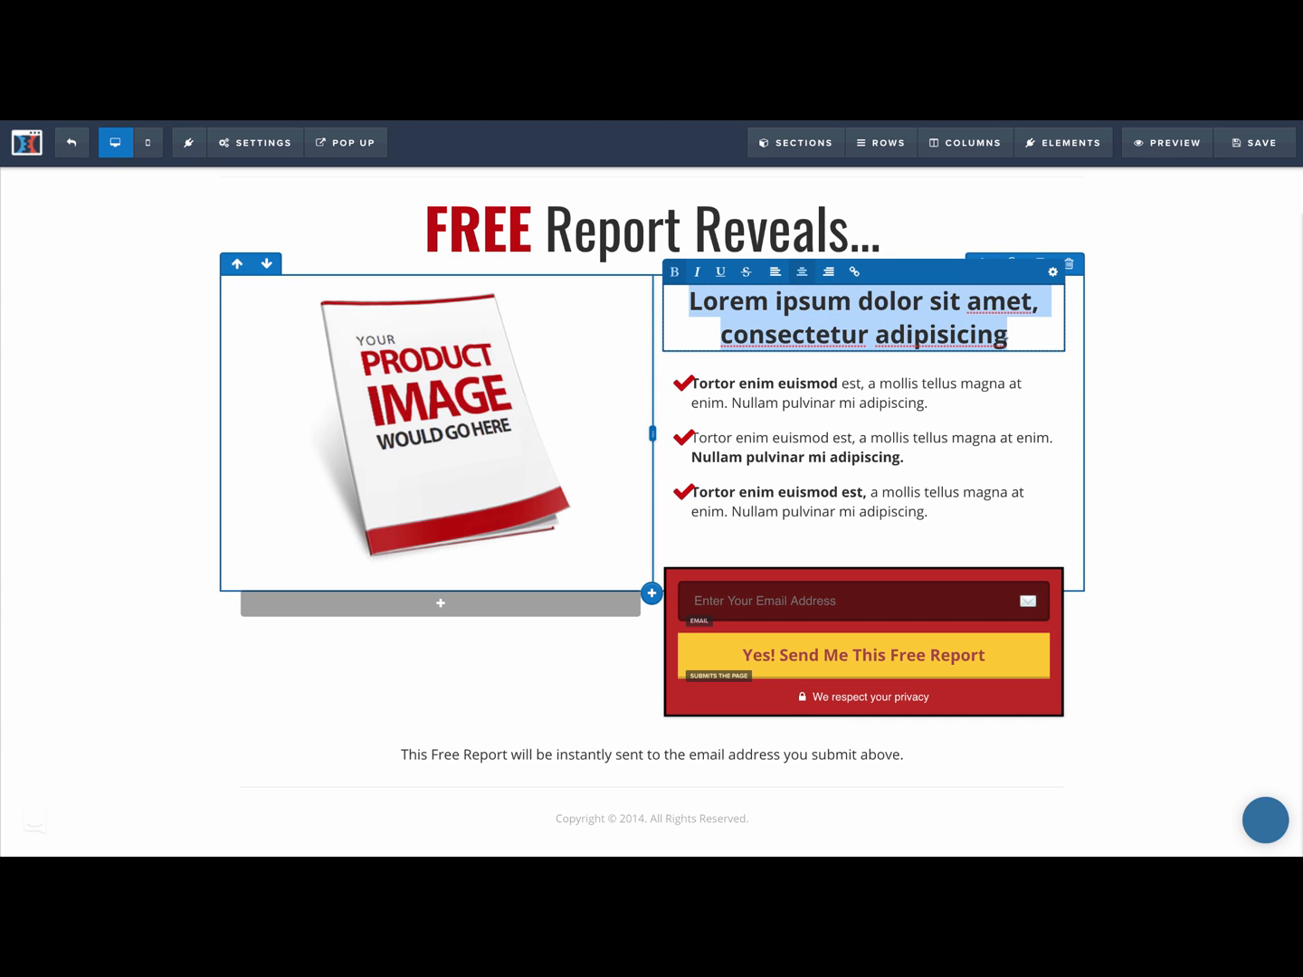
pyautogui.write('Awesome Stuff')
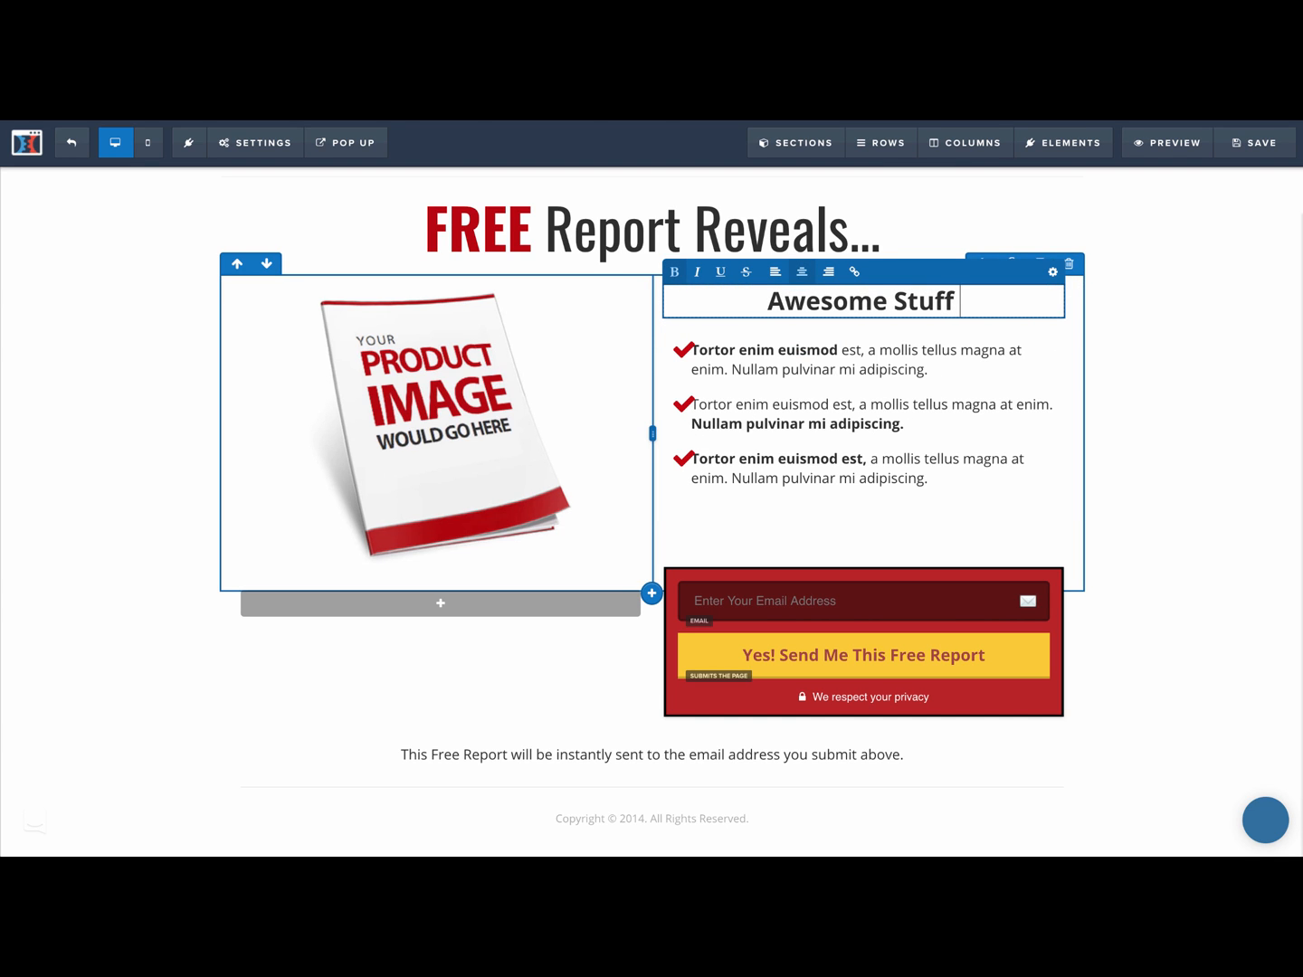
pyautogui.write(' Is Awesome')
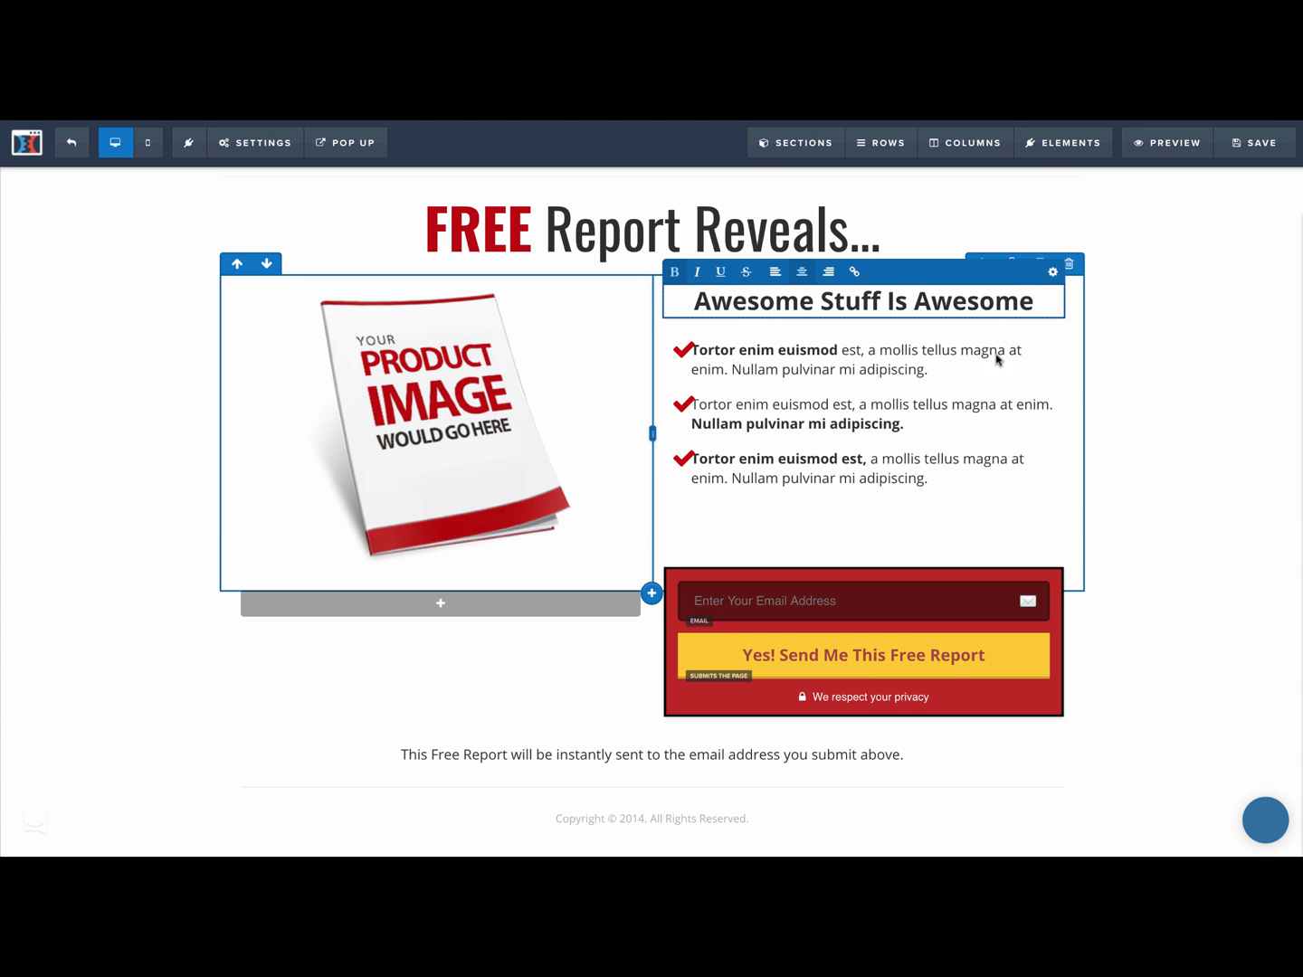
# - Replace the three placeholder bullets with "Heck Yes It Is", "This guy says so" and "Stuff", and add an empty fourth bullet
pyautogui.doubleClick(905, 369)
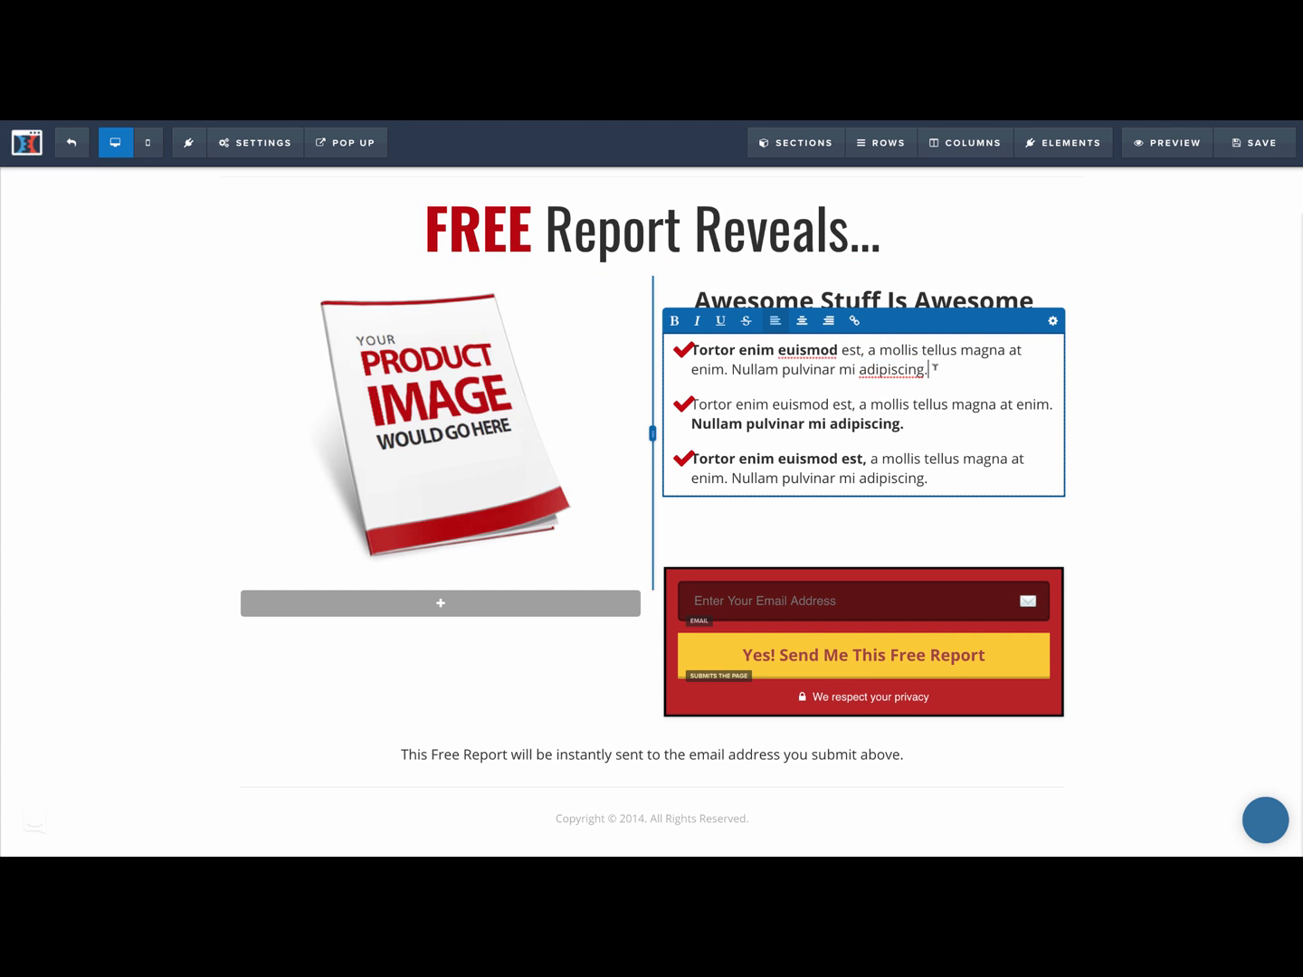
pyautogui.moveTo(934, 370); pyautogui.dragTo(719, 349)
pyautogui.write('Heck Yes It Is')
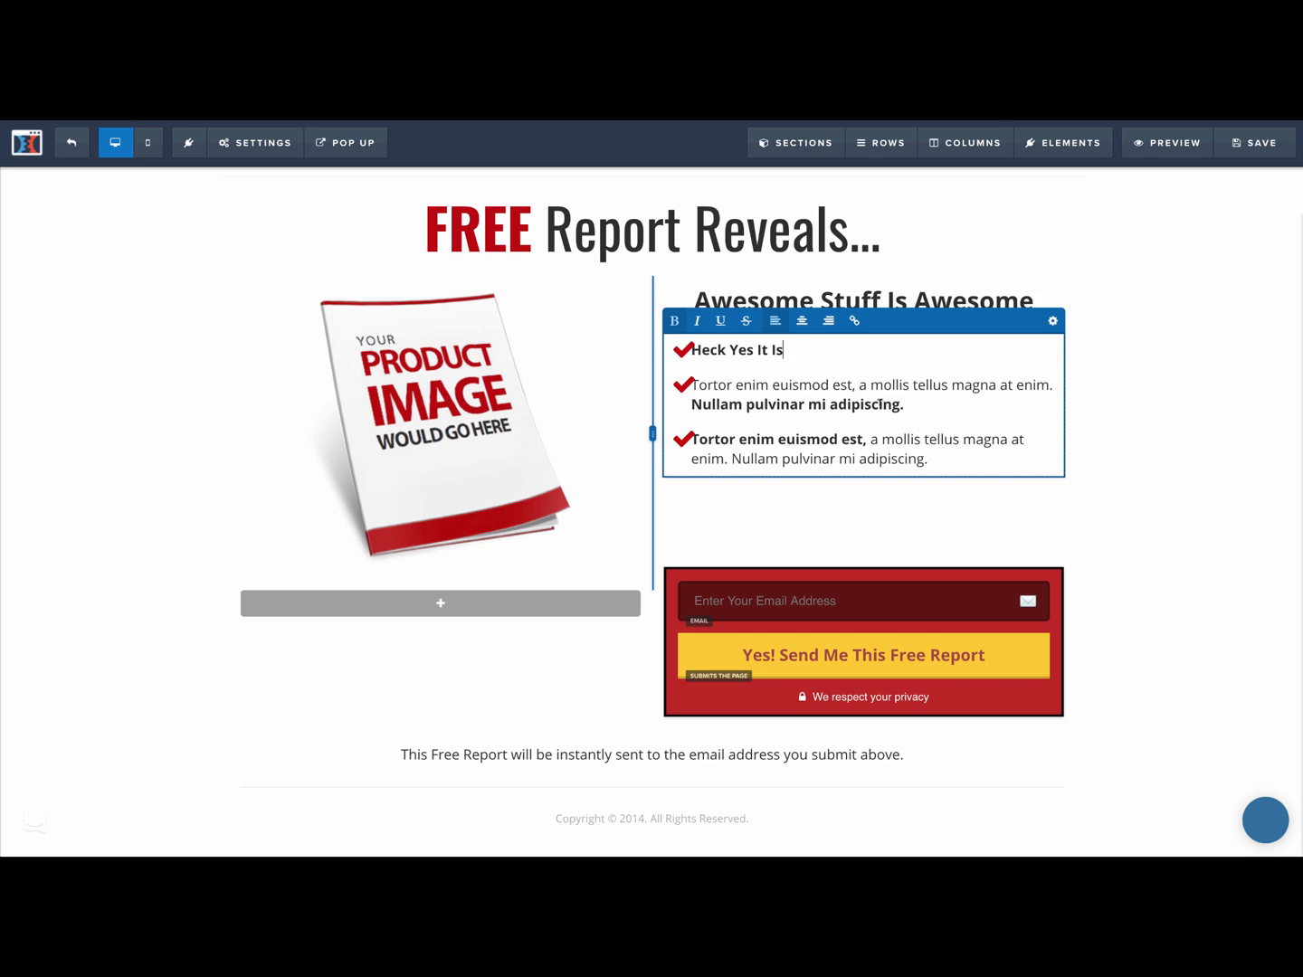
pyautogui.moveTo(919, 403); pyautogui.dragTo(697, 380)
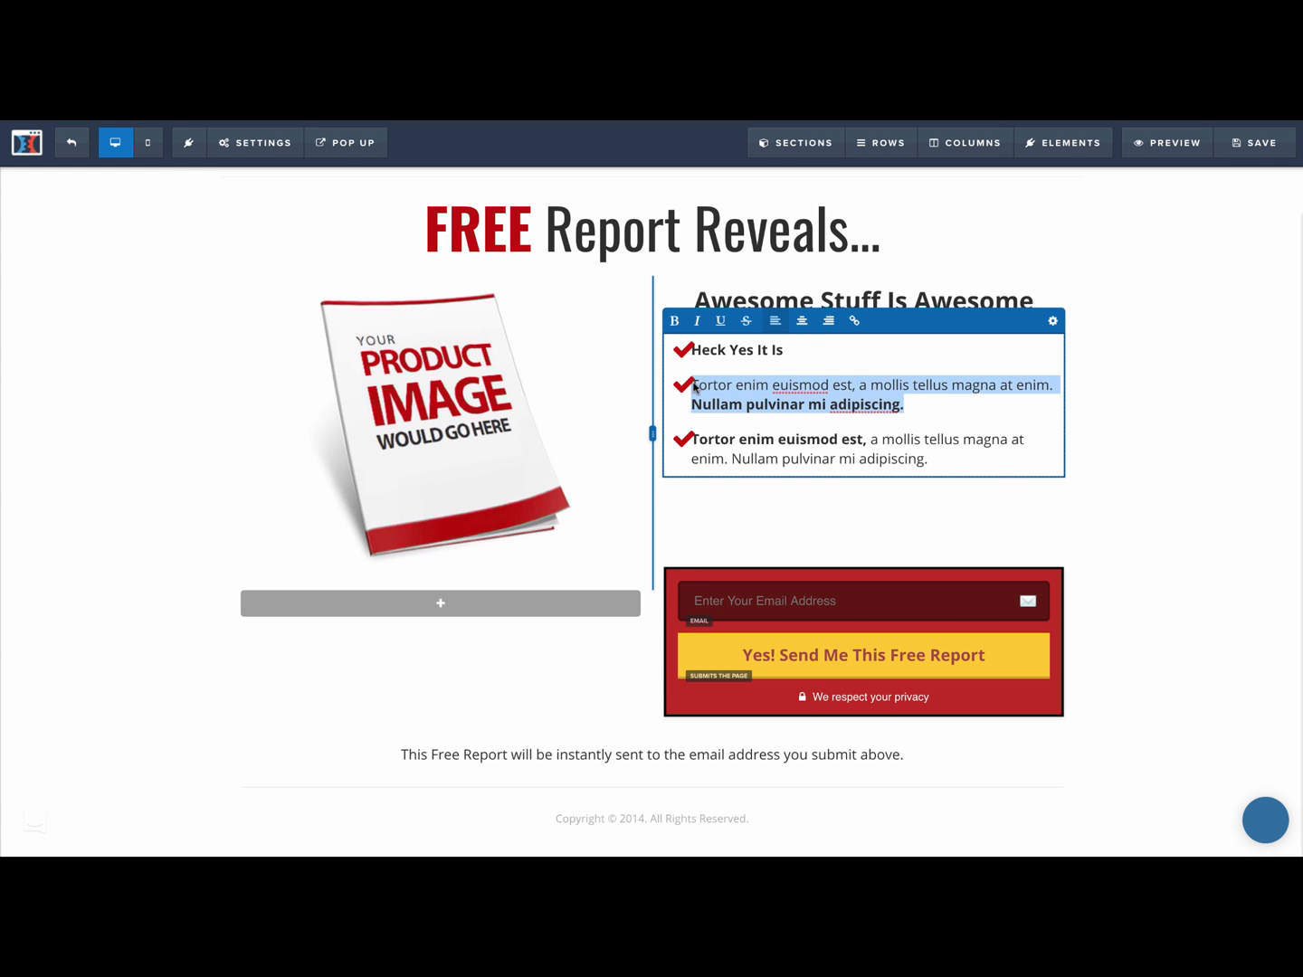
pyautogui.write('This guy says so')
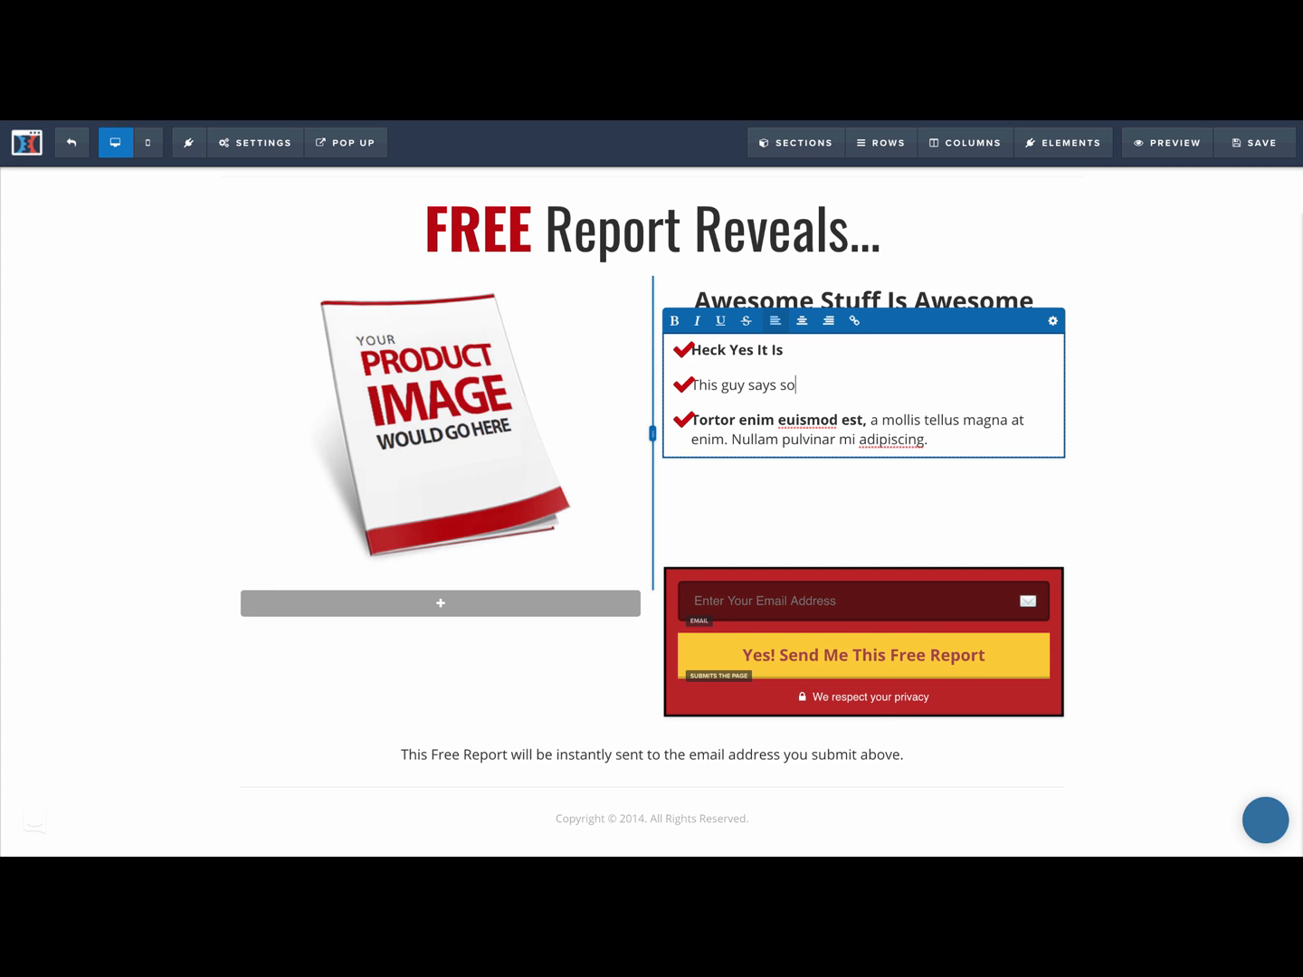
pyautogui.moveTo(938, 430); pyautogui.dragTo(720, 420)
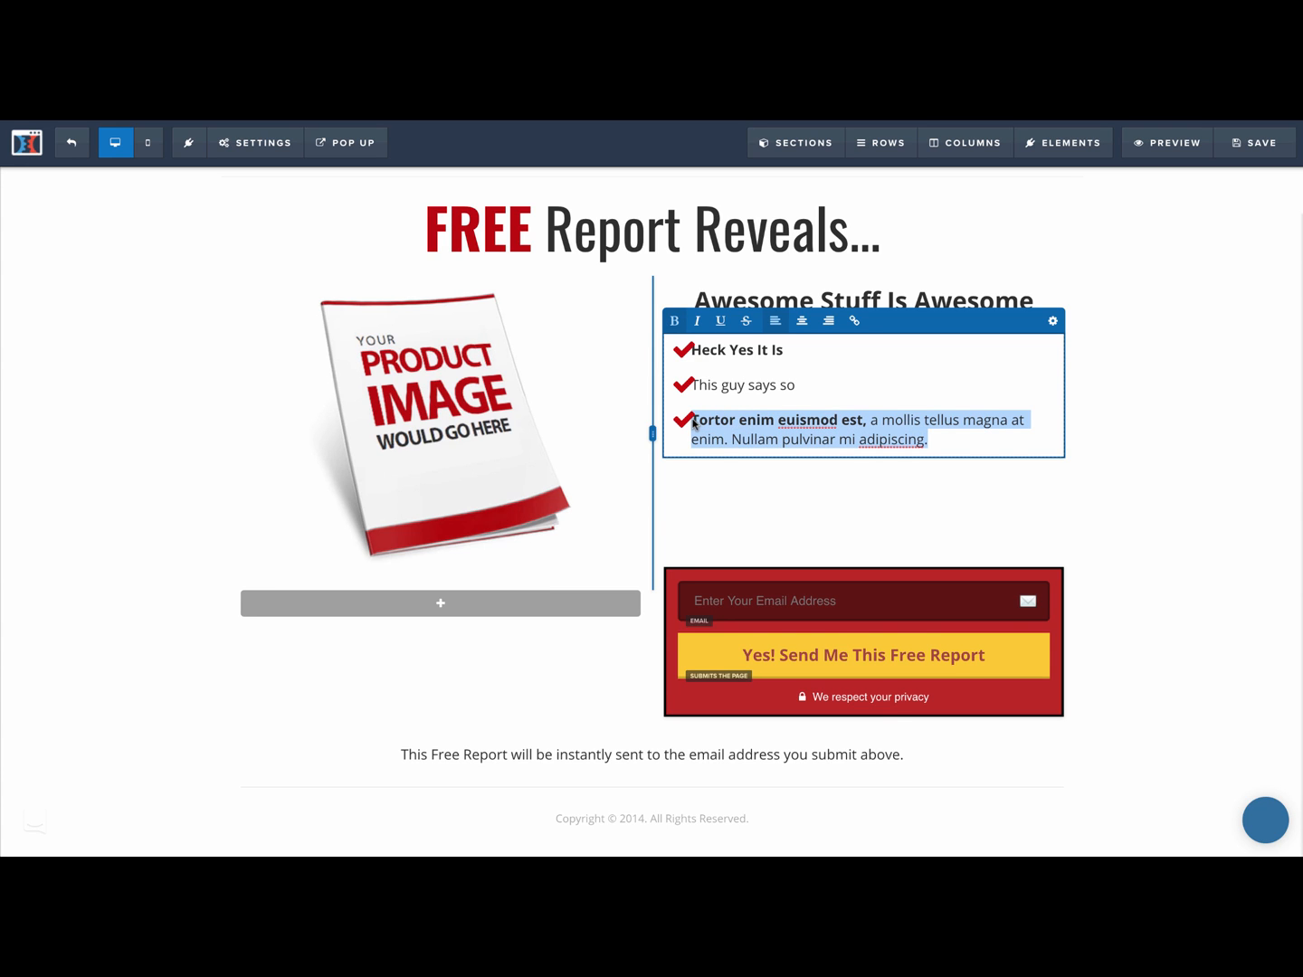
pyautogui.write('S')
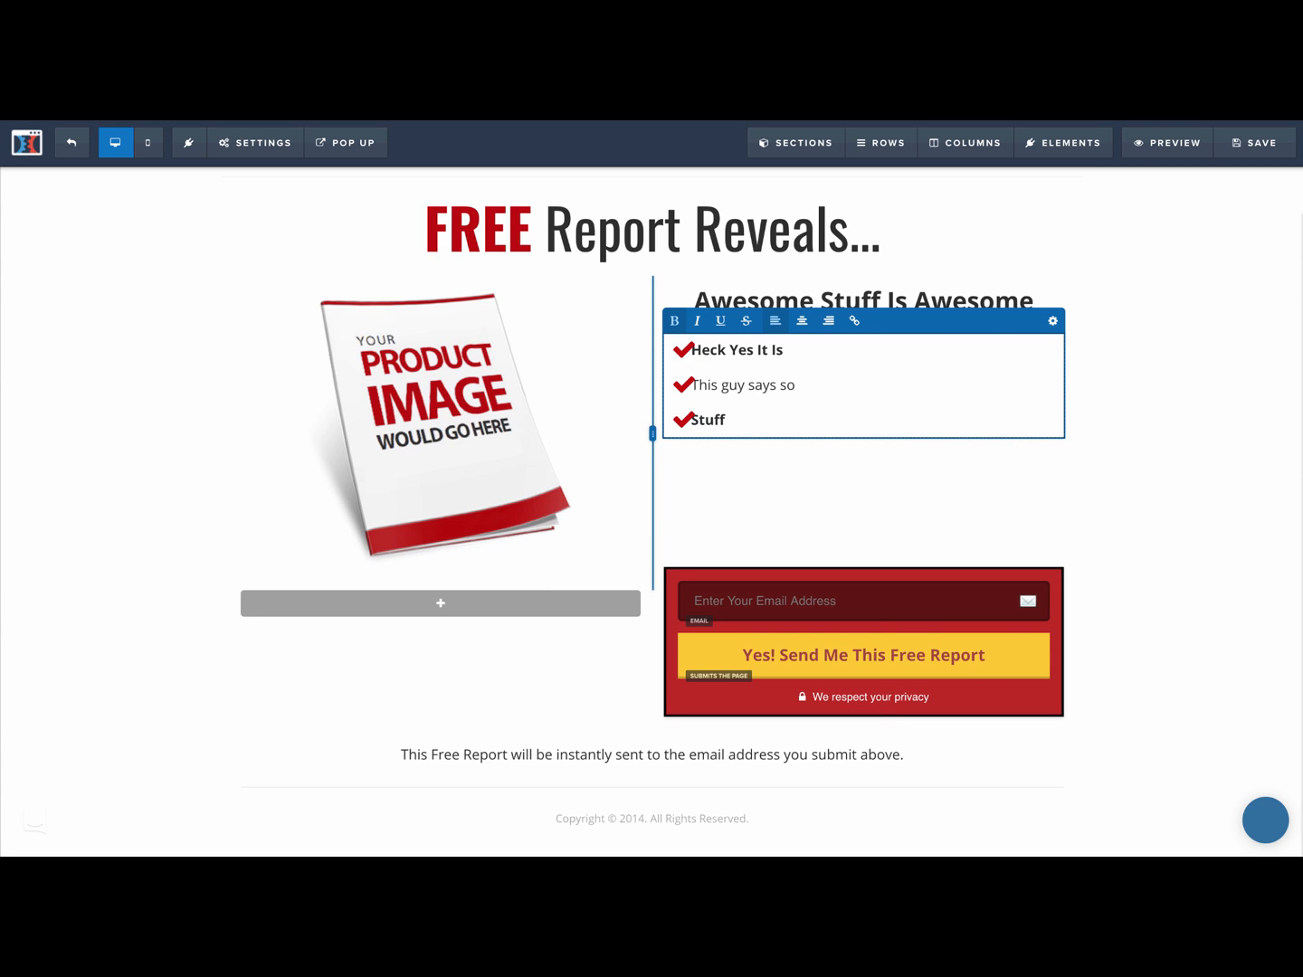
pyautogui.write('tuff')
pyautogui.press('Return')
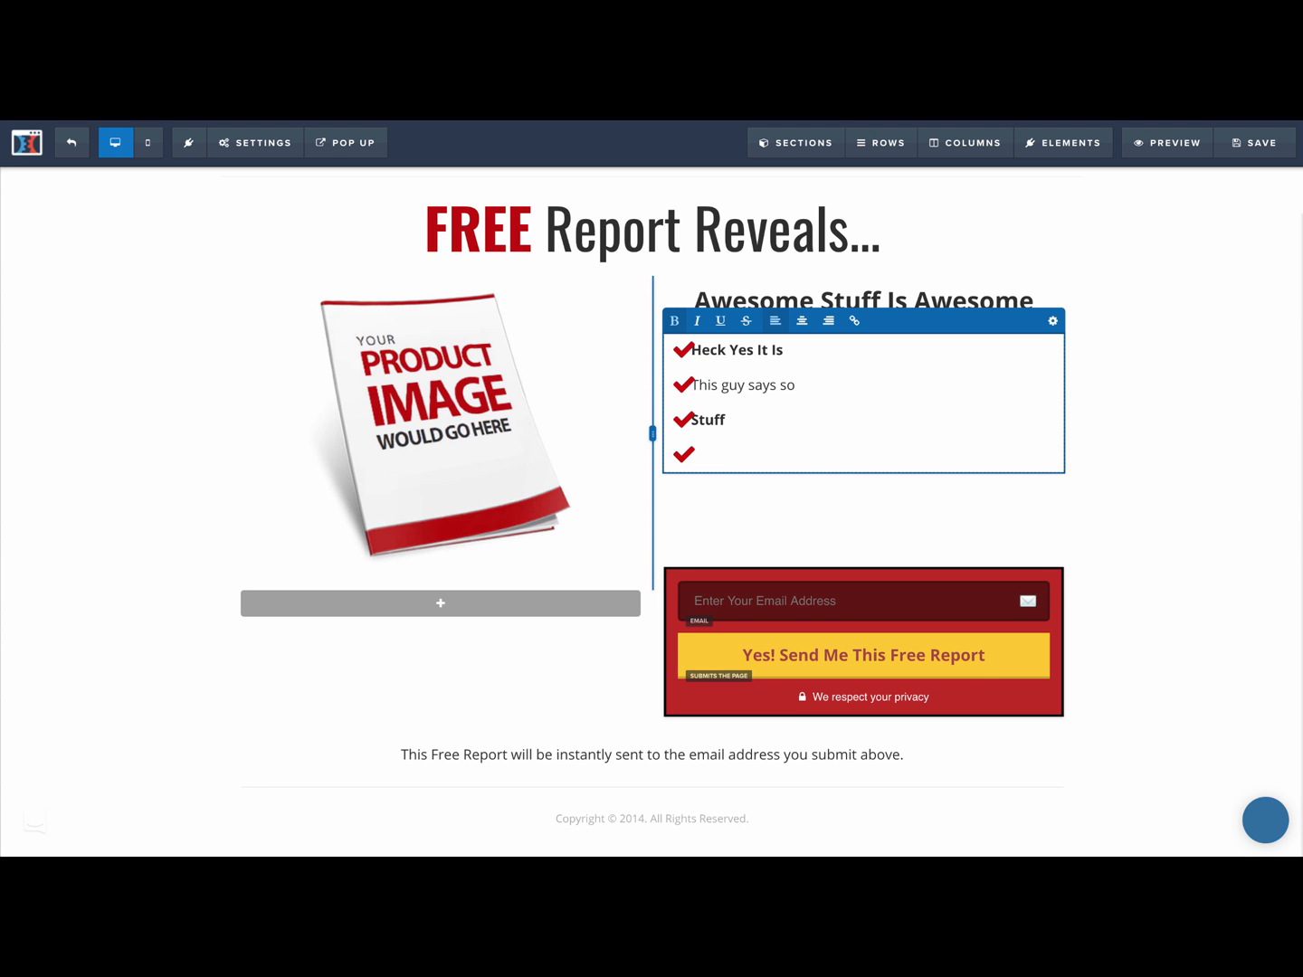
pyautogui.click(1134, 459)
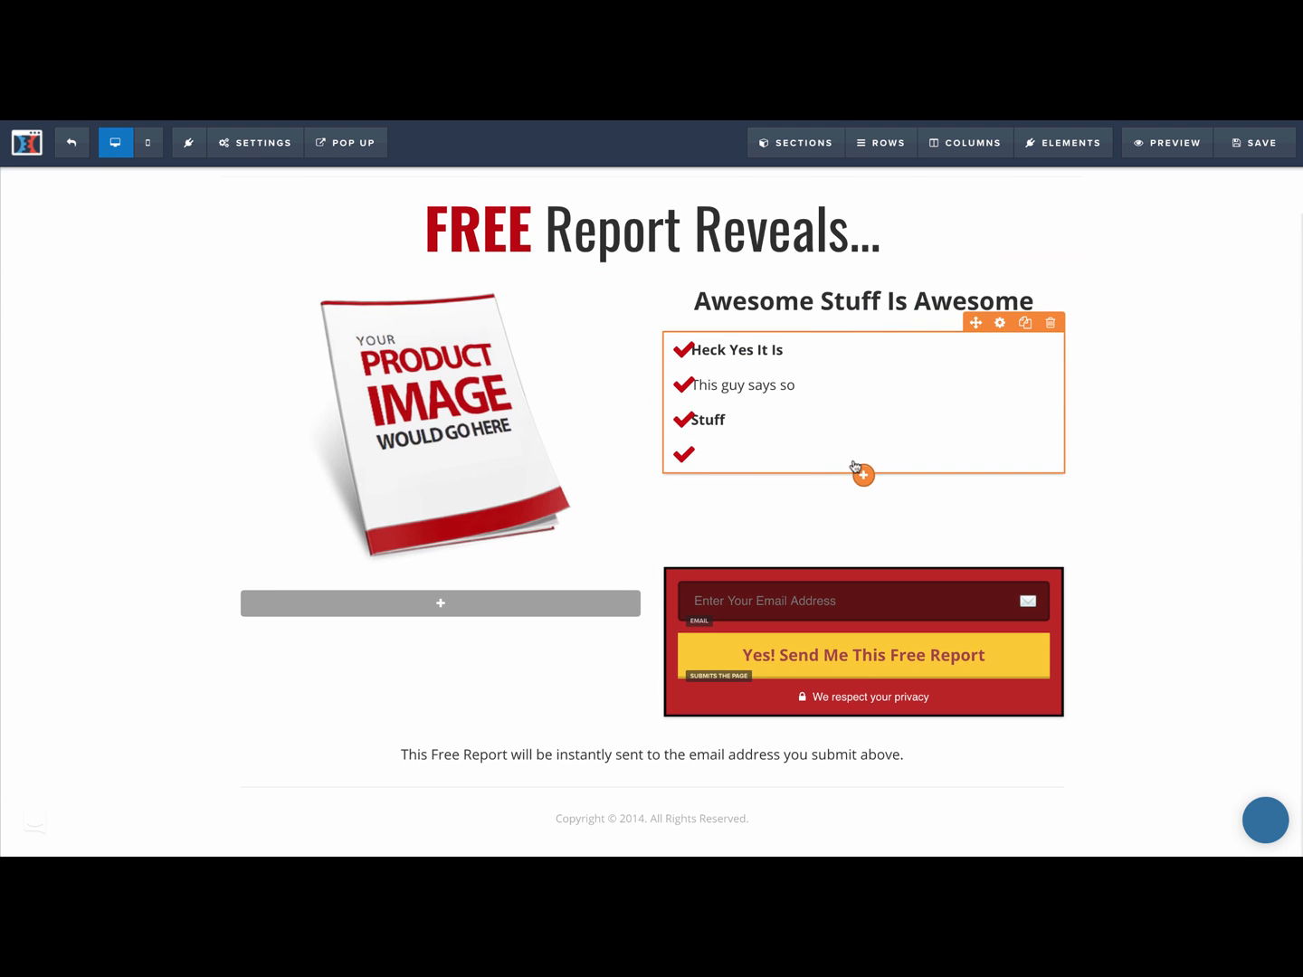
# - Add a sub-headline element below the bullet list and set its font family to Alfa Slab One
pyautogui.click(864, 476)
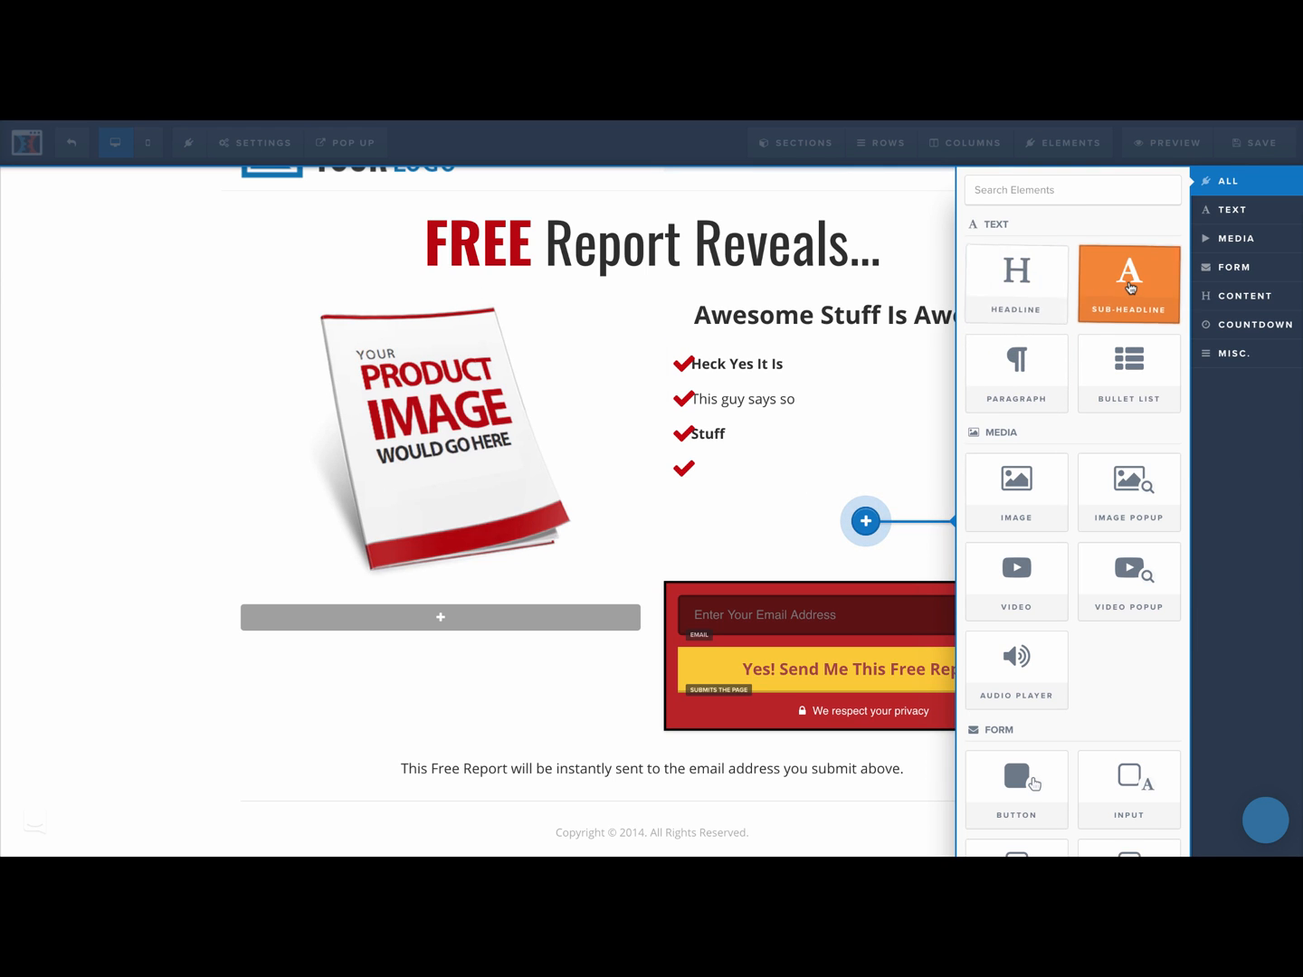
pyautogui.moveTo(721, 639); pyautogui.dragTo(829, 517)
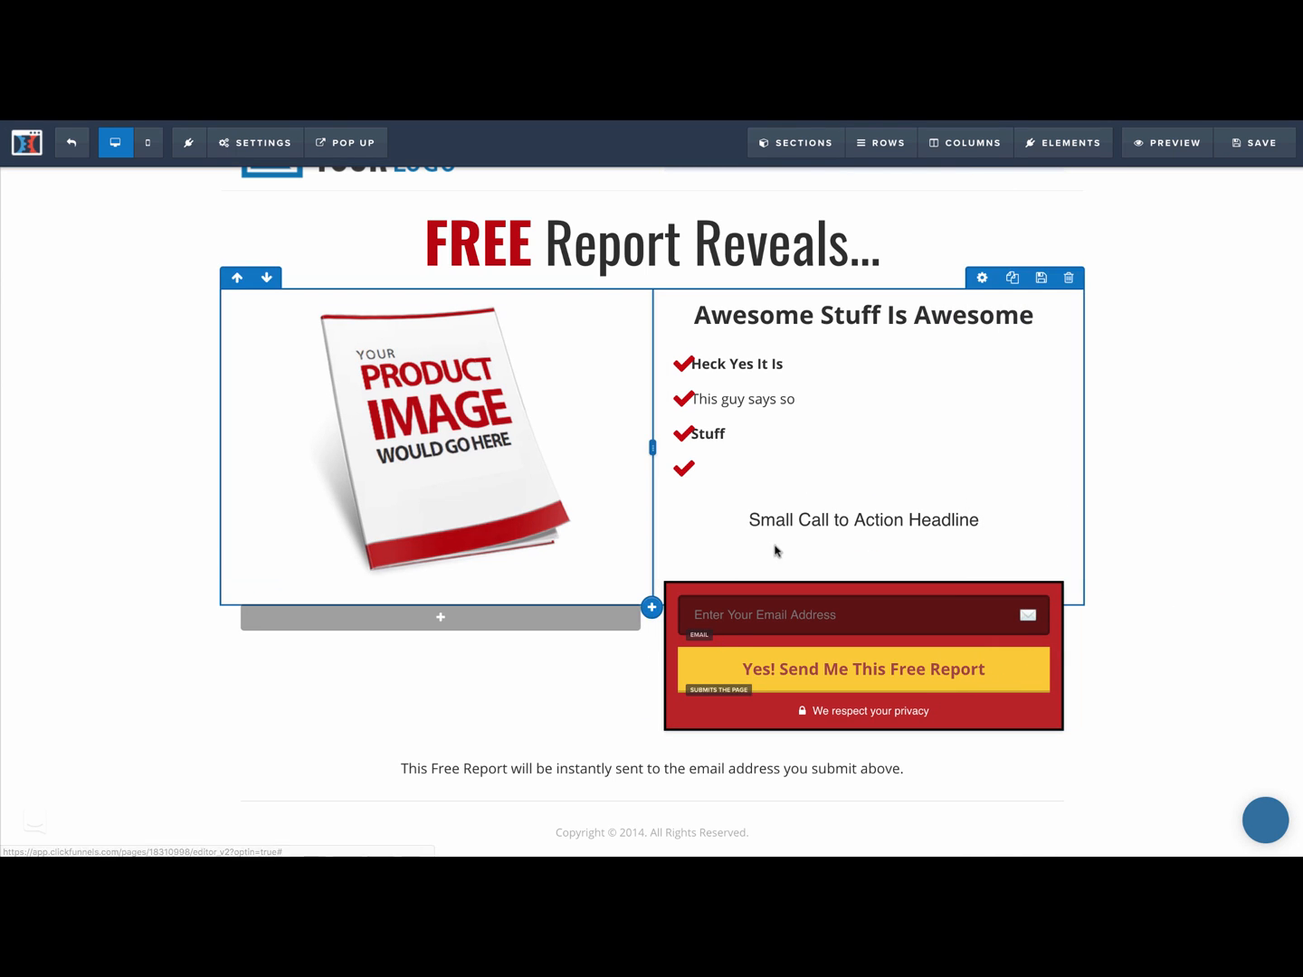
pyautogui.click(823, 527)
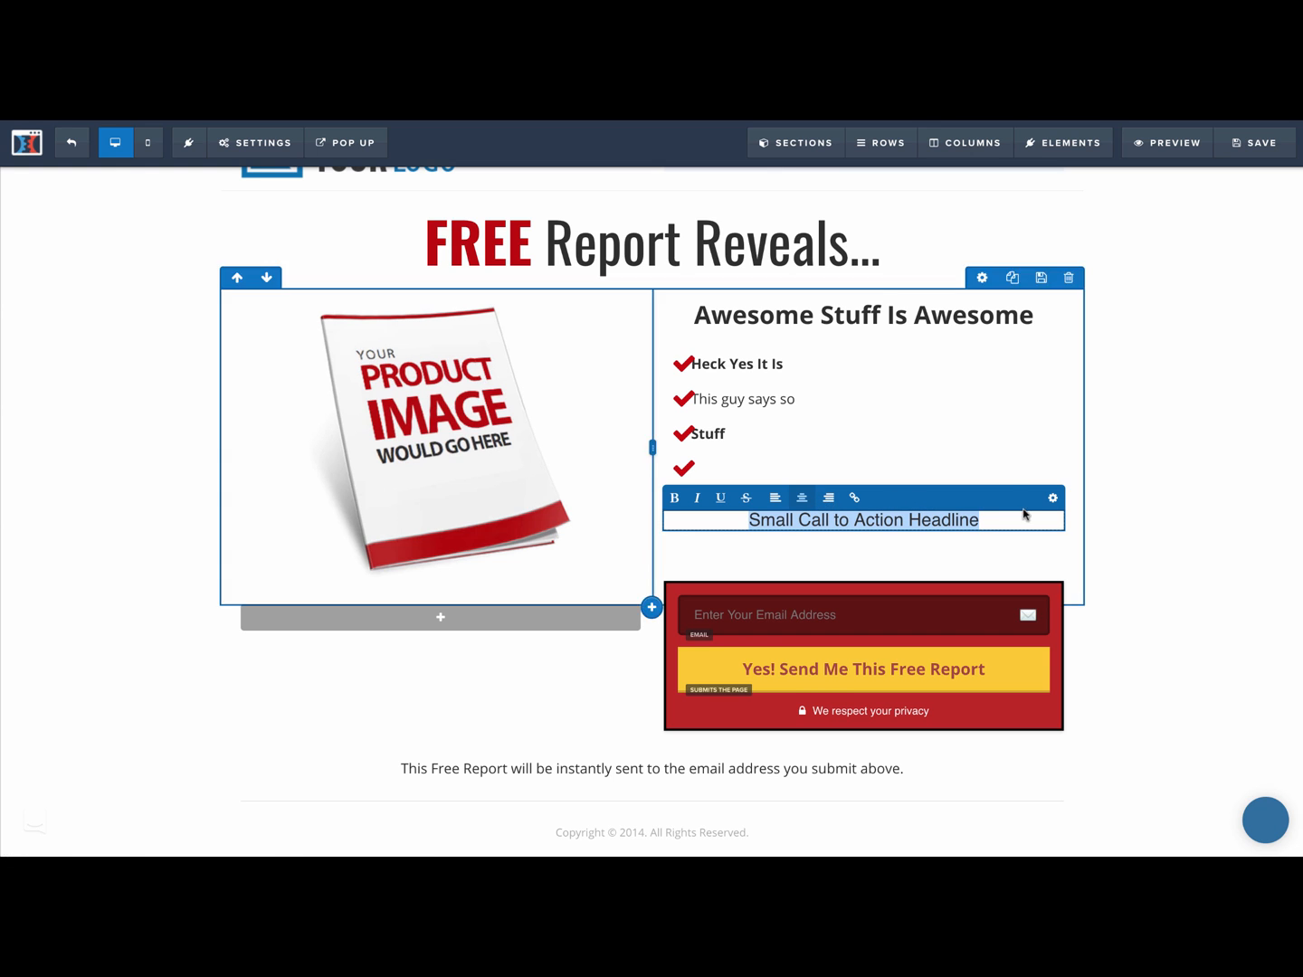
pyautogui.click(1052, 499)
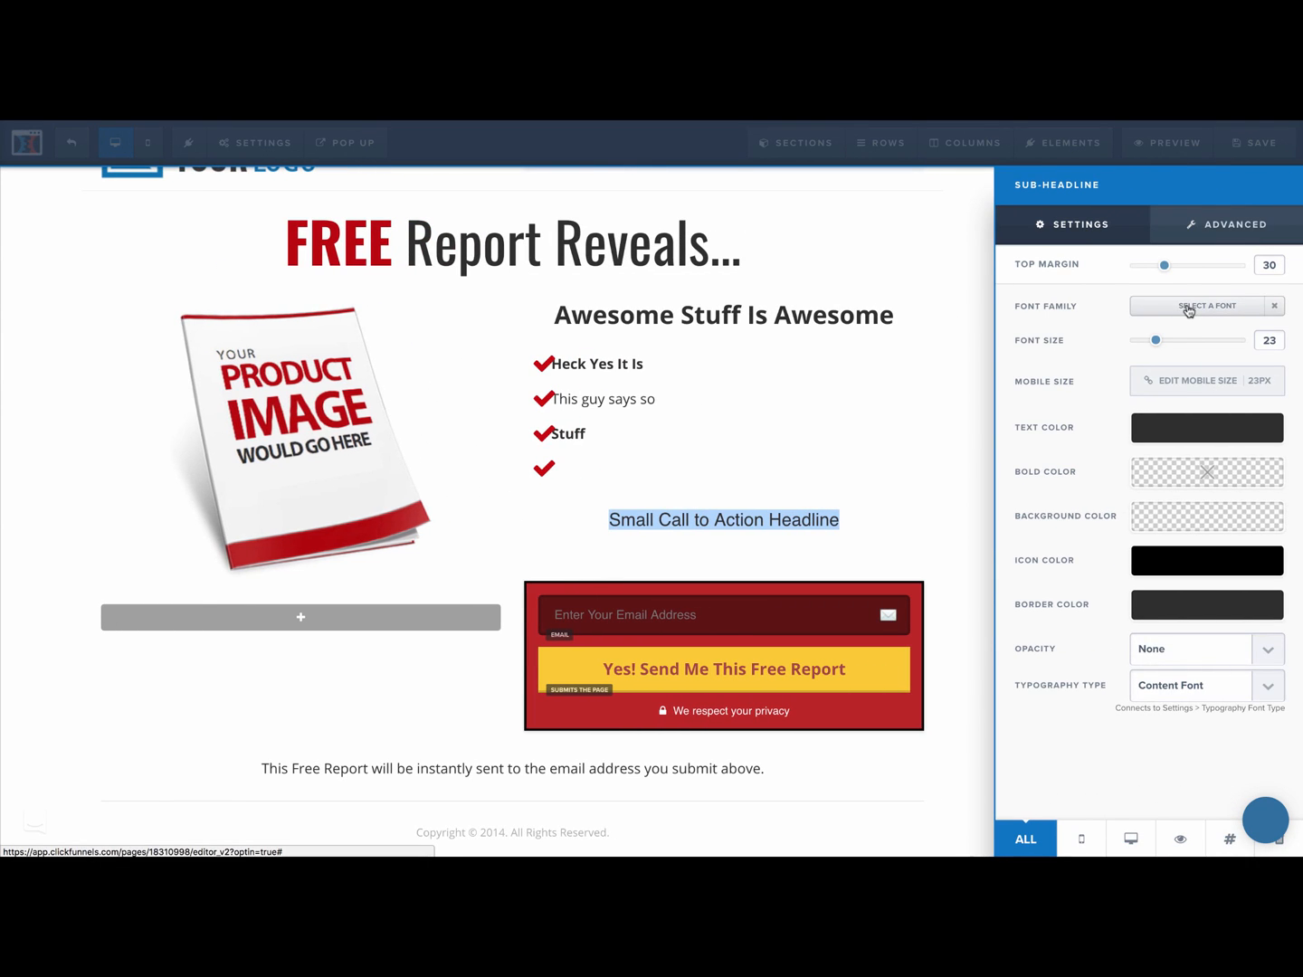
pyautogui.click(1191, 308)
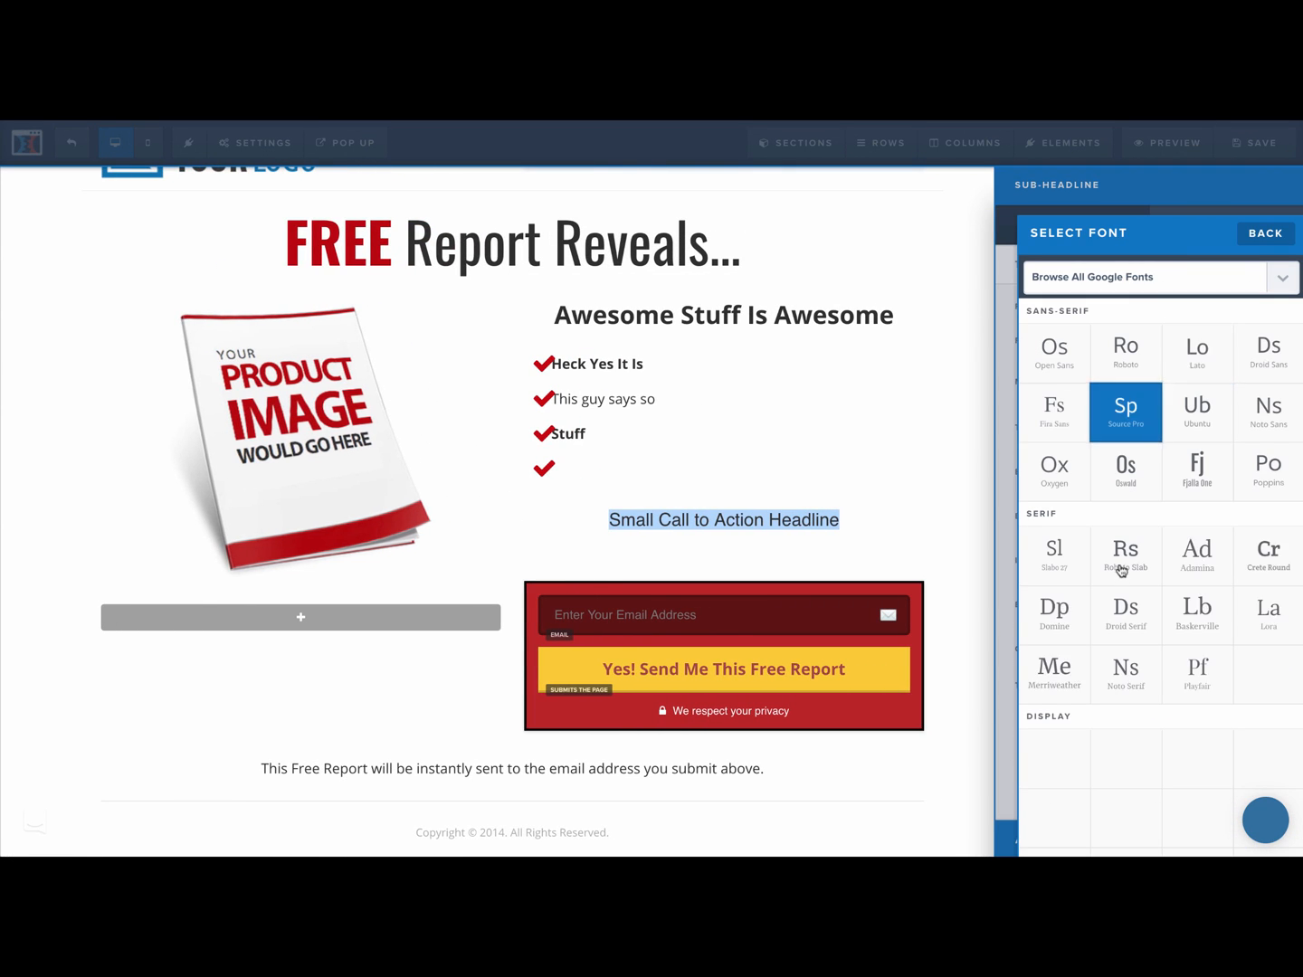
pyautogui.click(1197, 756)
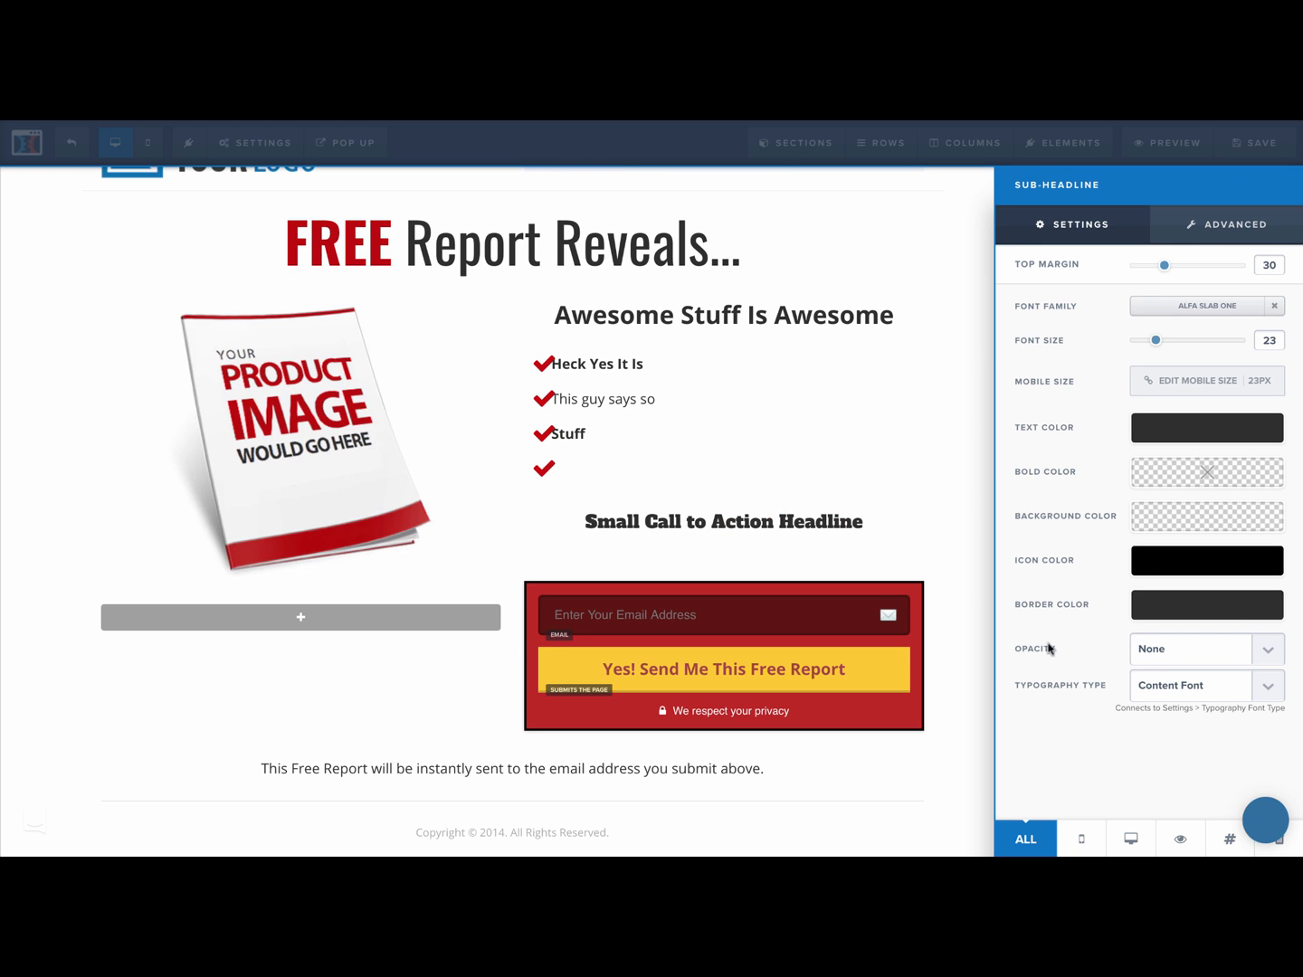
pyautogui.click(1206, 431)
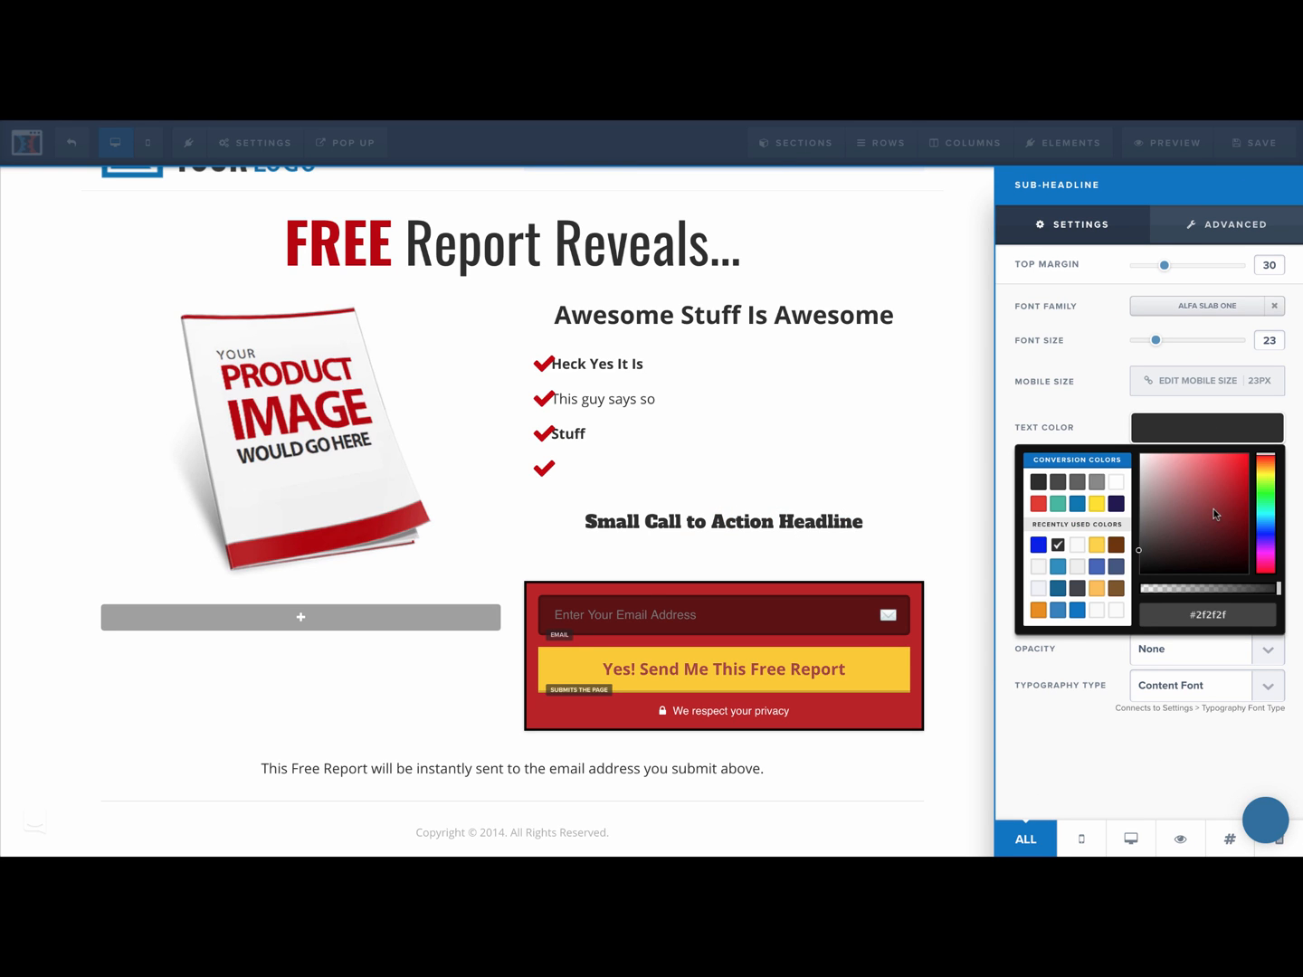
pyautogui.click(1266, 494)
pyautogui.moveTo(1261, 489); pyautogui.dragTo(1266, 535)
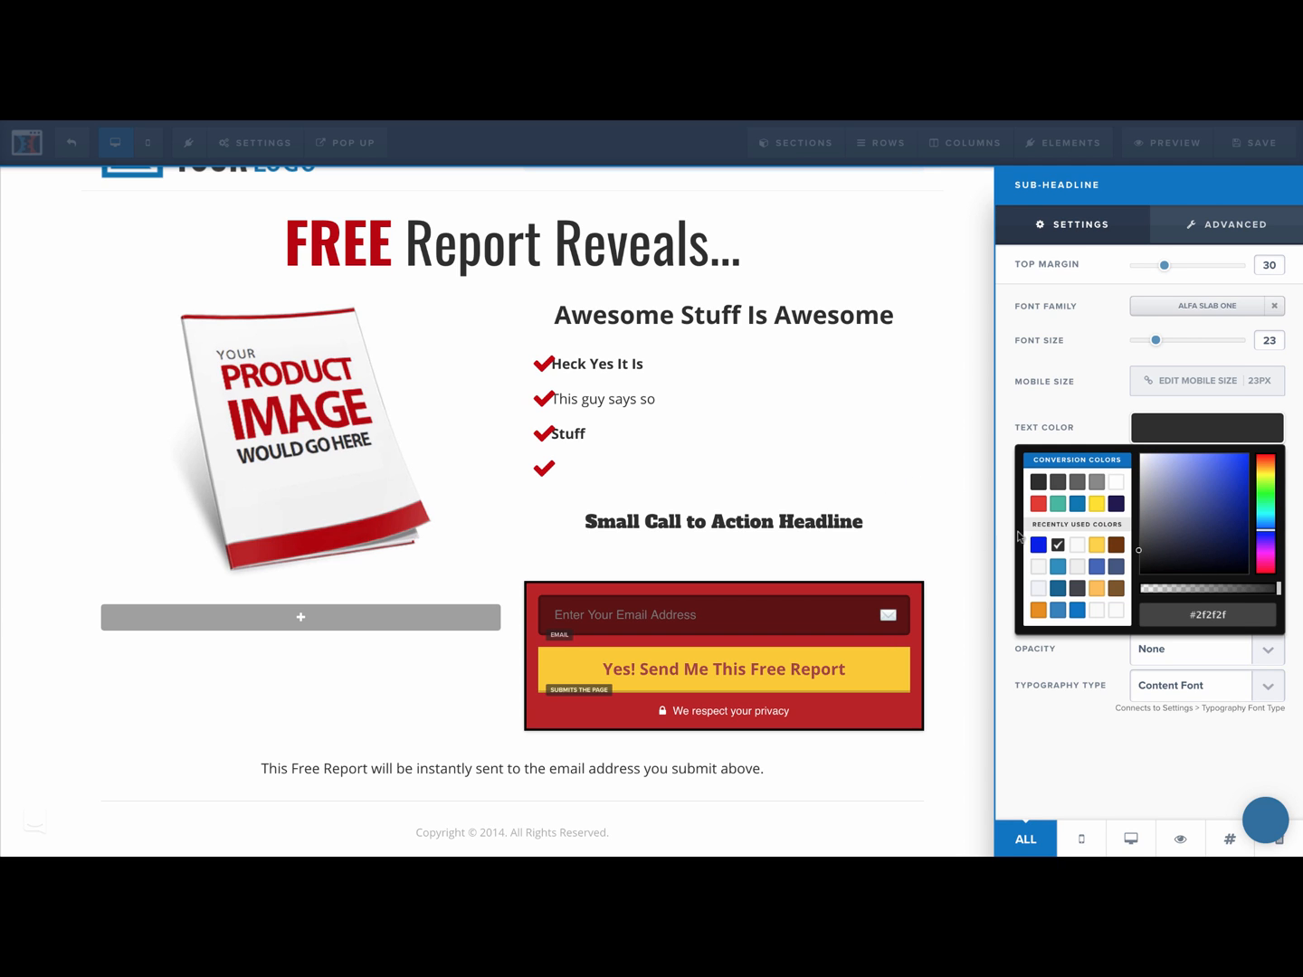
pyautogui.click(1087, 432)
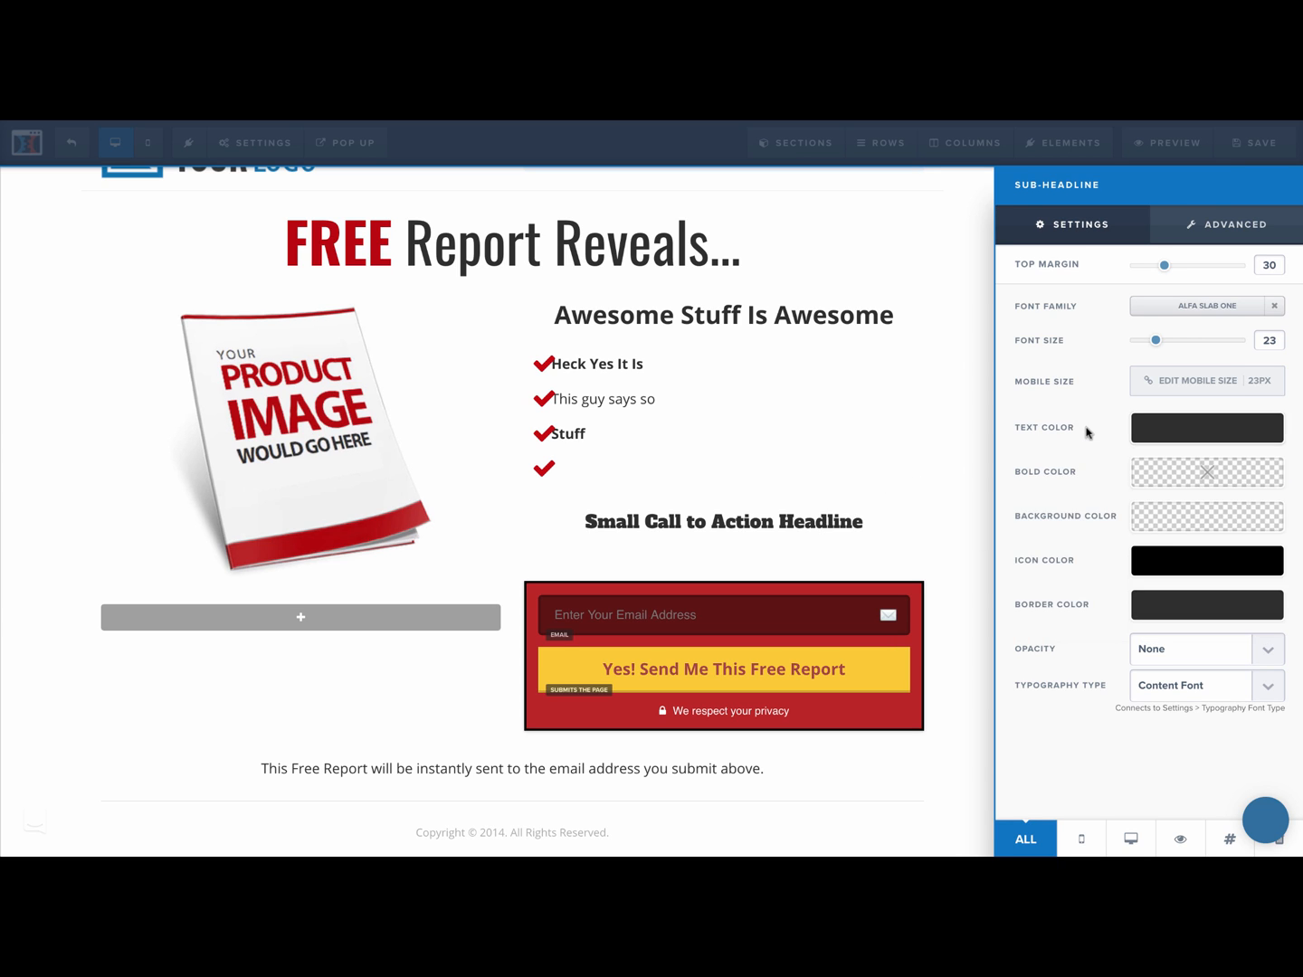
# - Set the text color of the "Small Call to Action Headline" sub-headline to the recently used blue #0000ee
pyautogui.click(1167, 431)
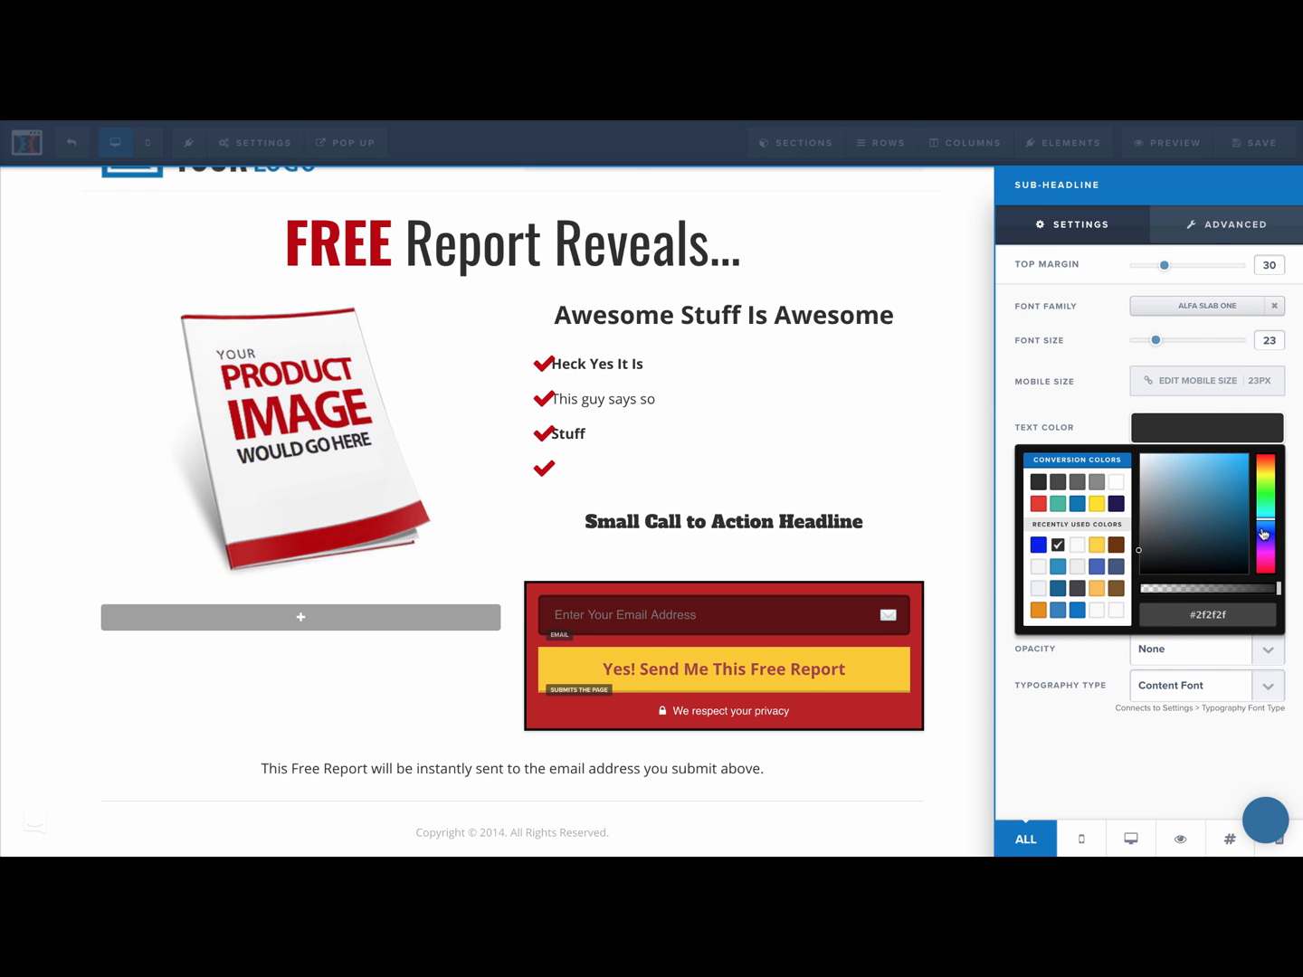
pyautogui.click(1038, 546)
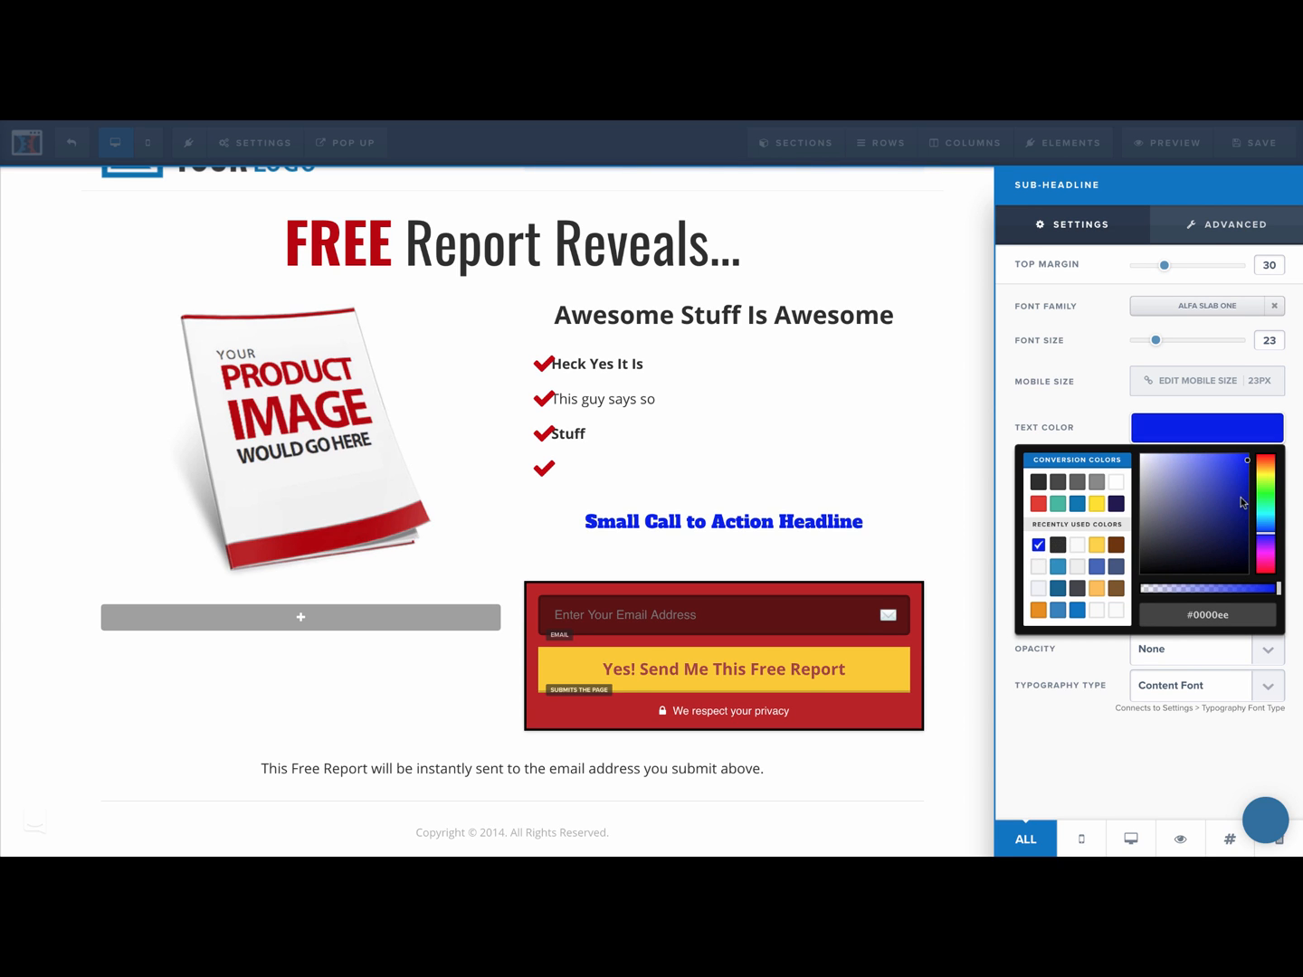
# - Replace the placeholder product image with the "The Bing Ads Bootcamp" picture from the uploaded image library
pyautogui.click(635, 466)
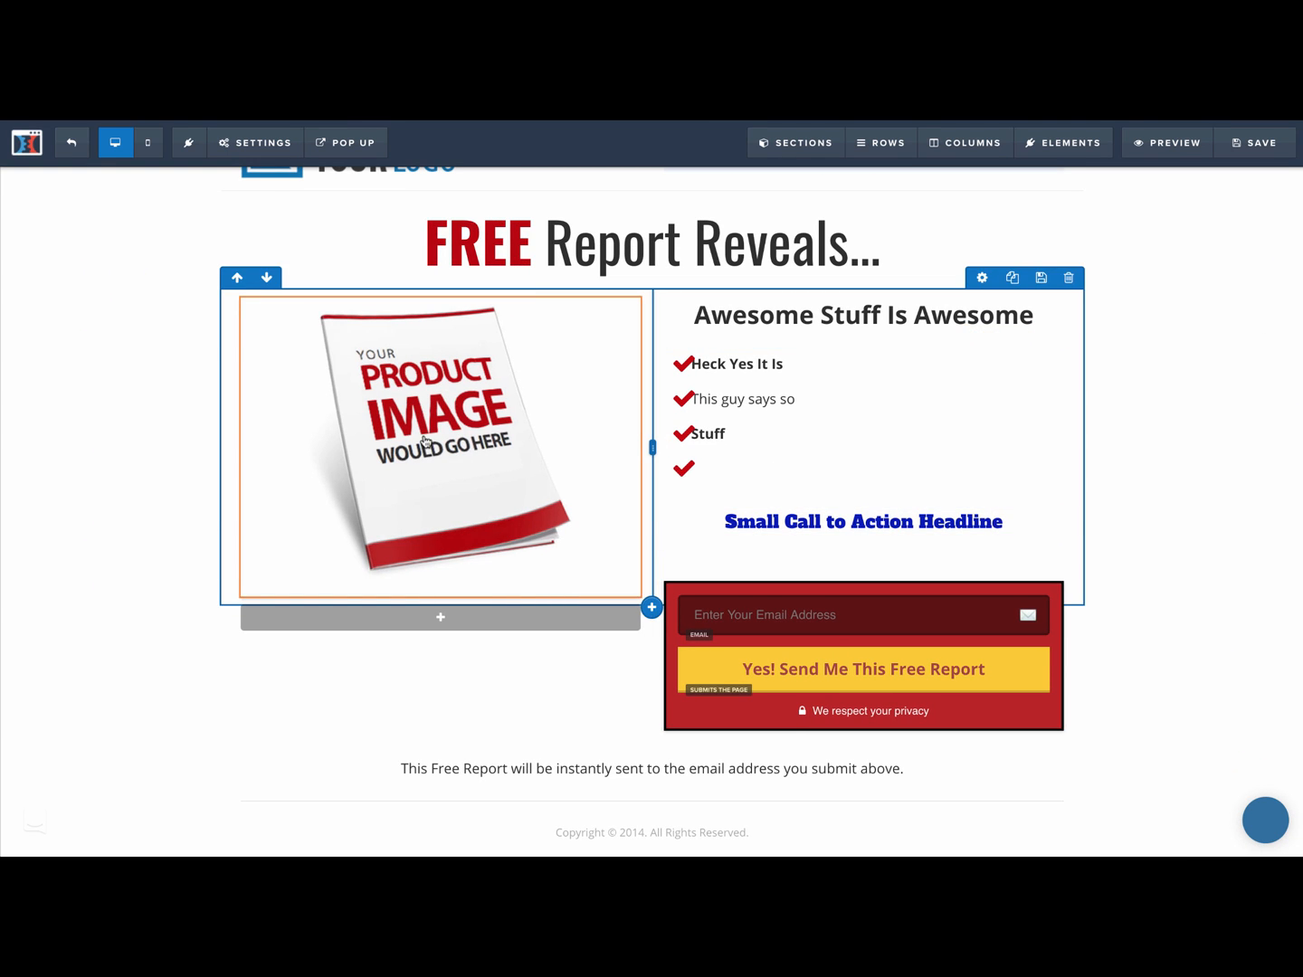
pyautogui.click(549, 440)
pyautogui.click(1267, 313)
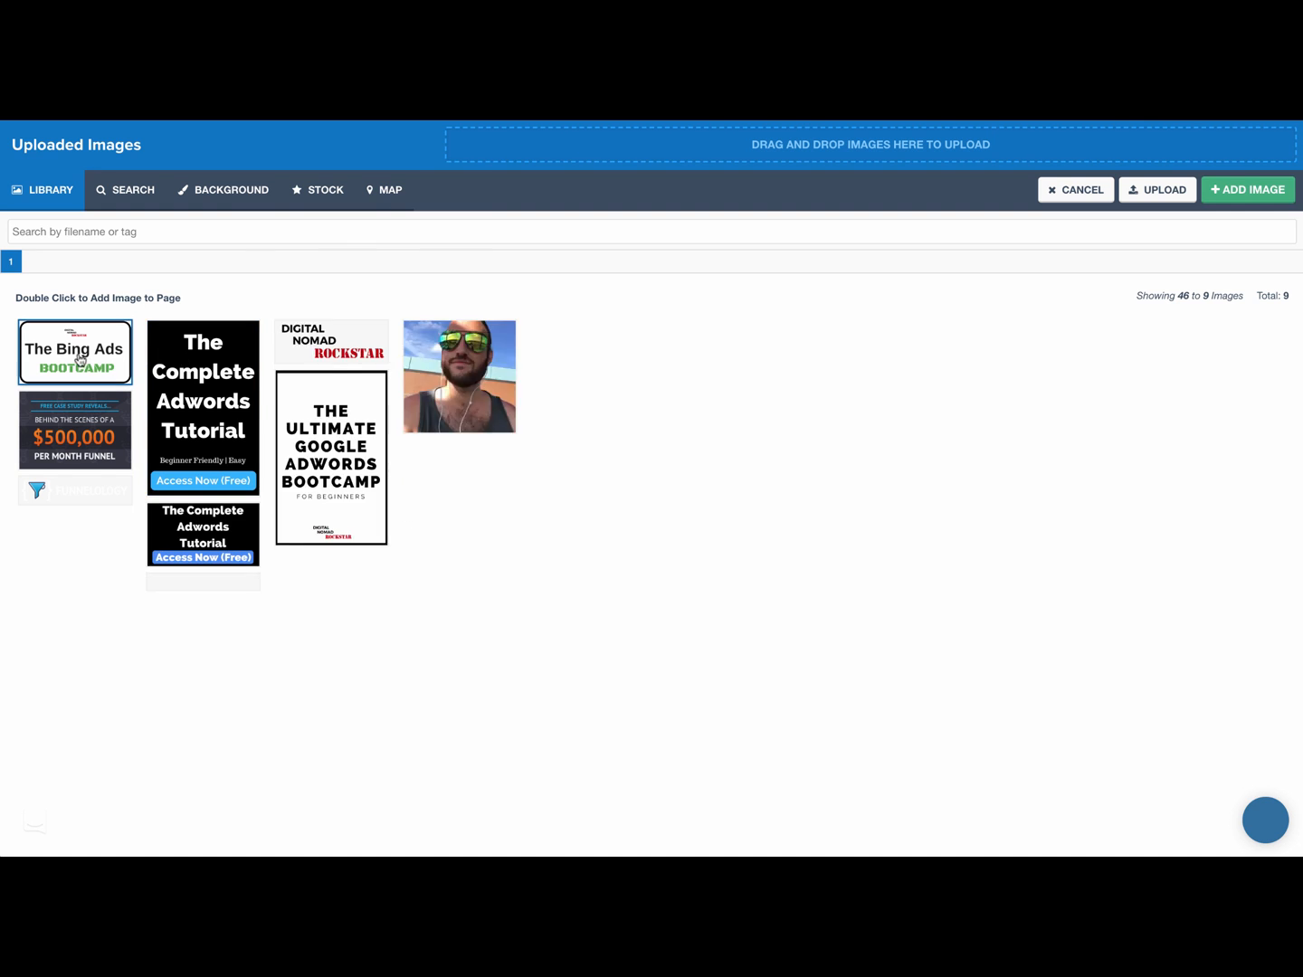
pyautogui.click(69, 358)
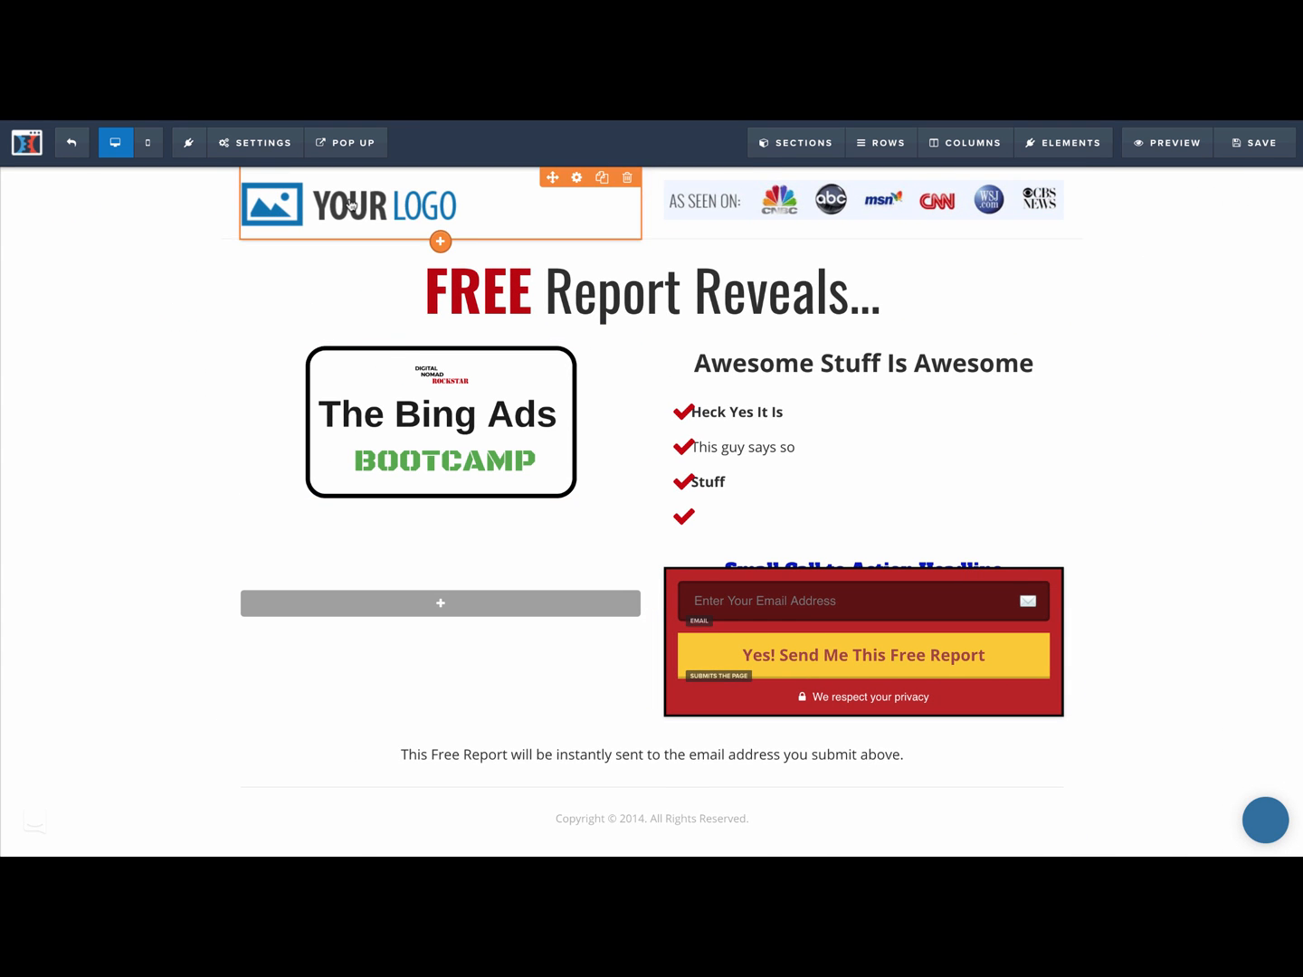
# - Replace the placeholder header logo with the "Digital Nomad Rockstar" logo from the uploaded images
pyautogui.click(350, 204)
pyautogui.click(1267, 313)
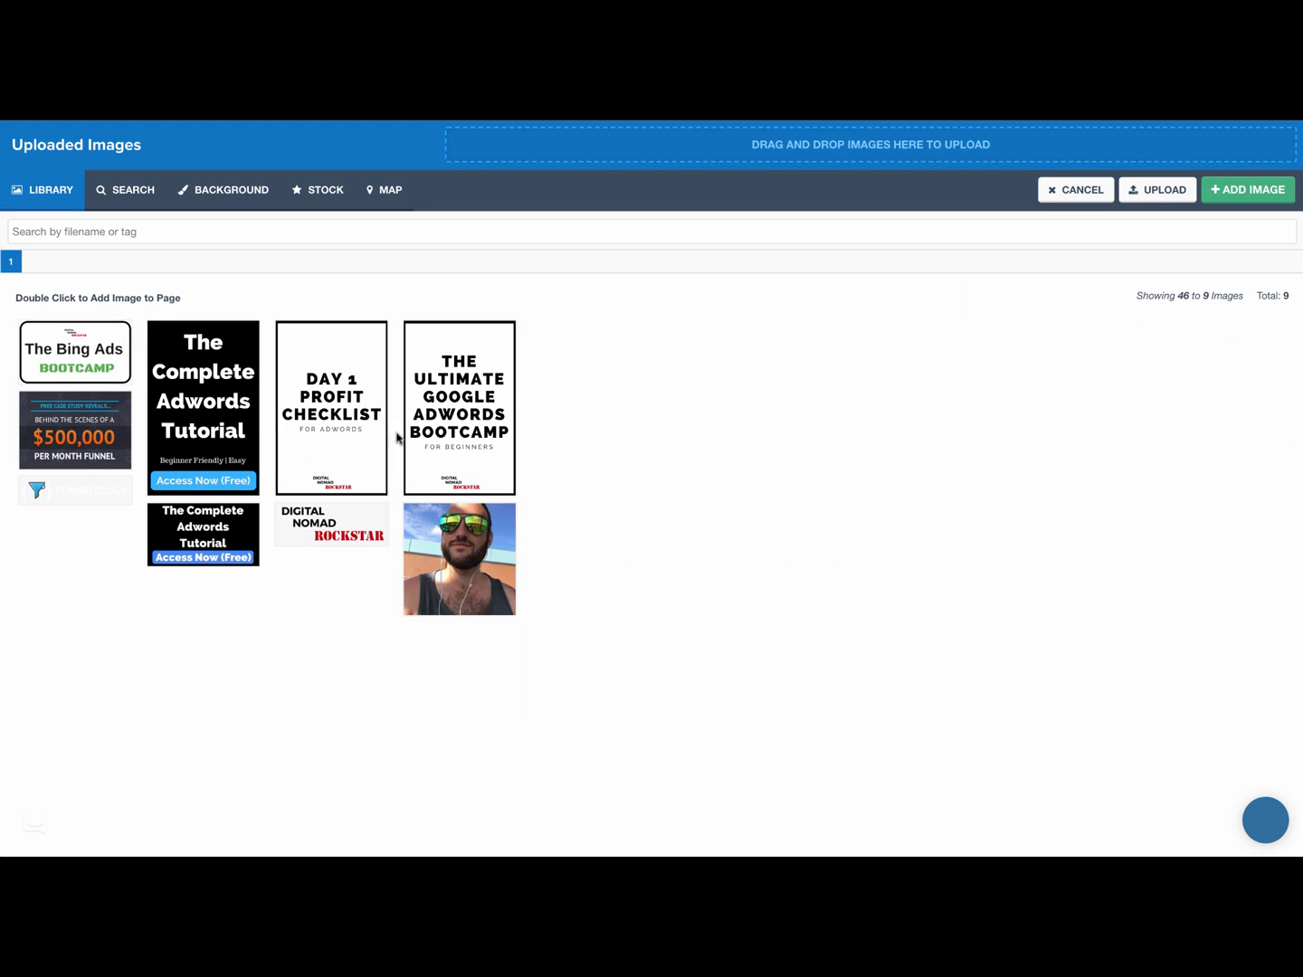
pyautogui.click(334, 543)
pyautogui.doubleClick(334, 542)
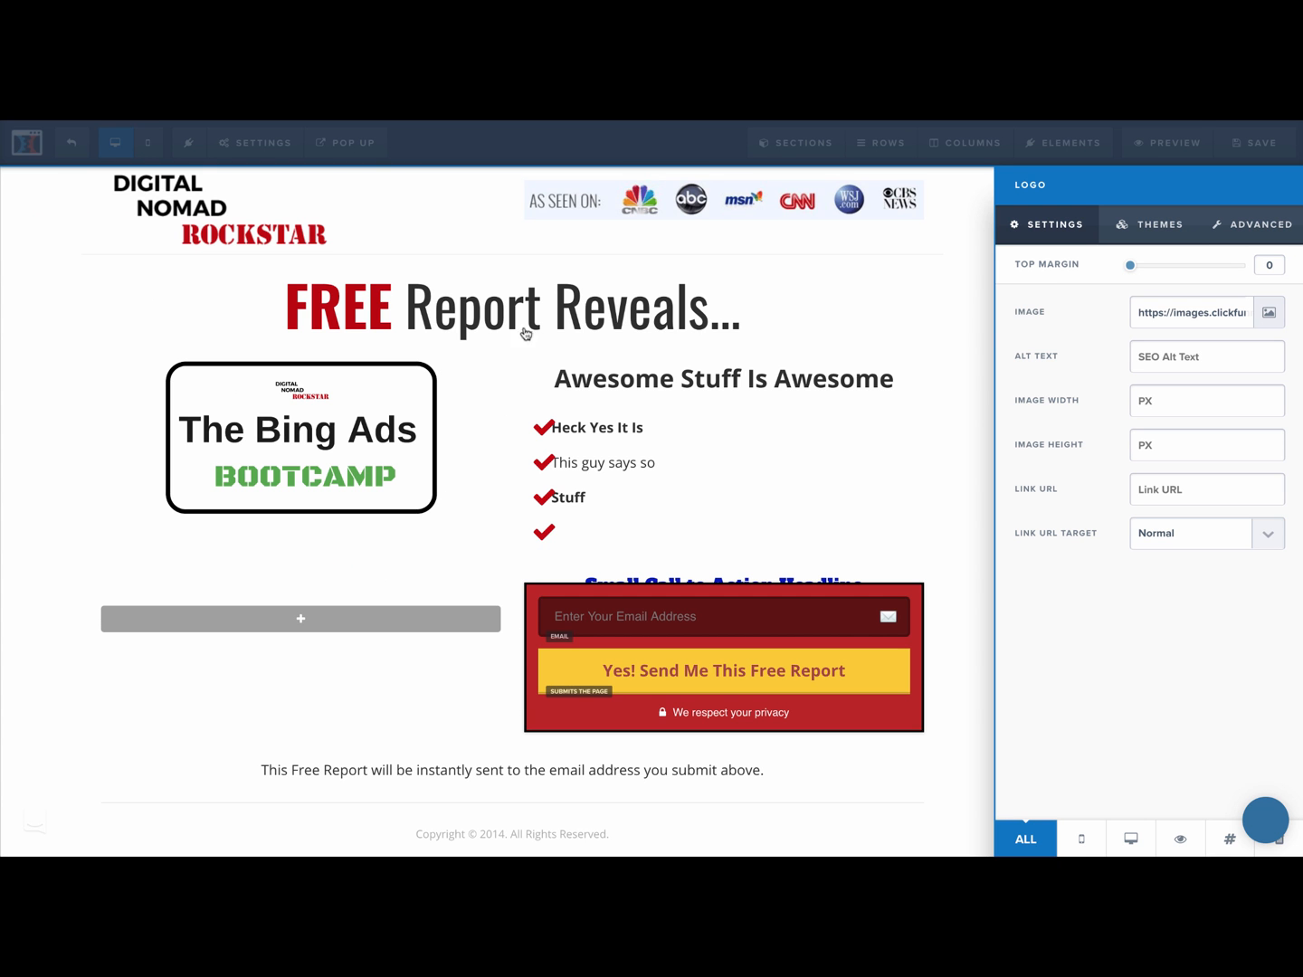
pyautogui.click(62, 337)
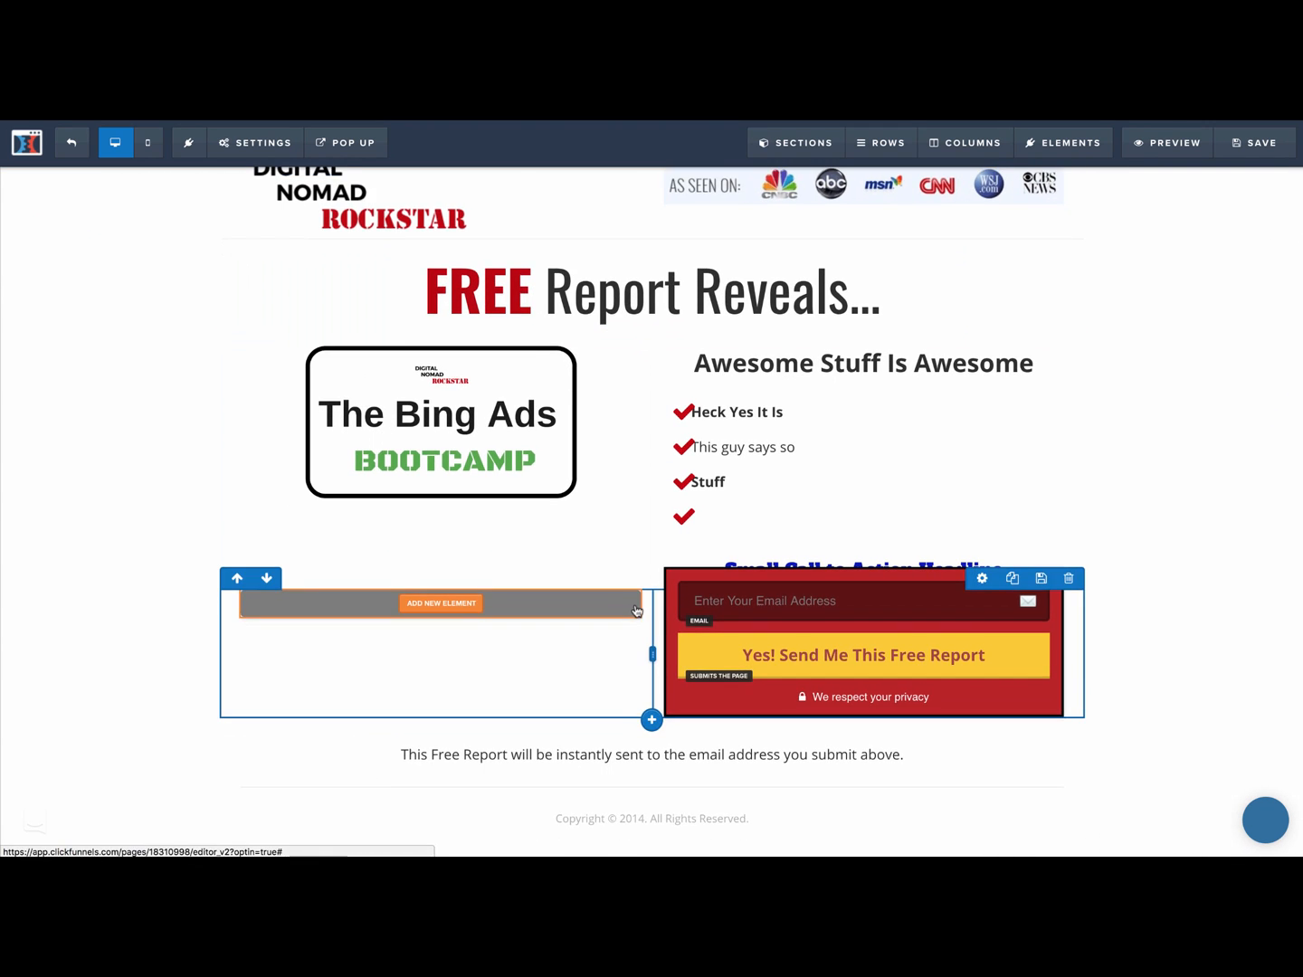
# - Add a progress bar element to the empty column below the product image
pyautogui.click(452, 610)
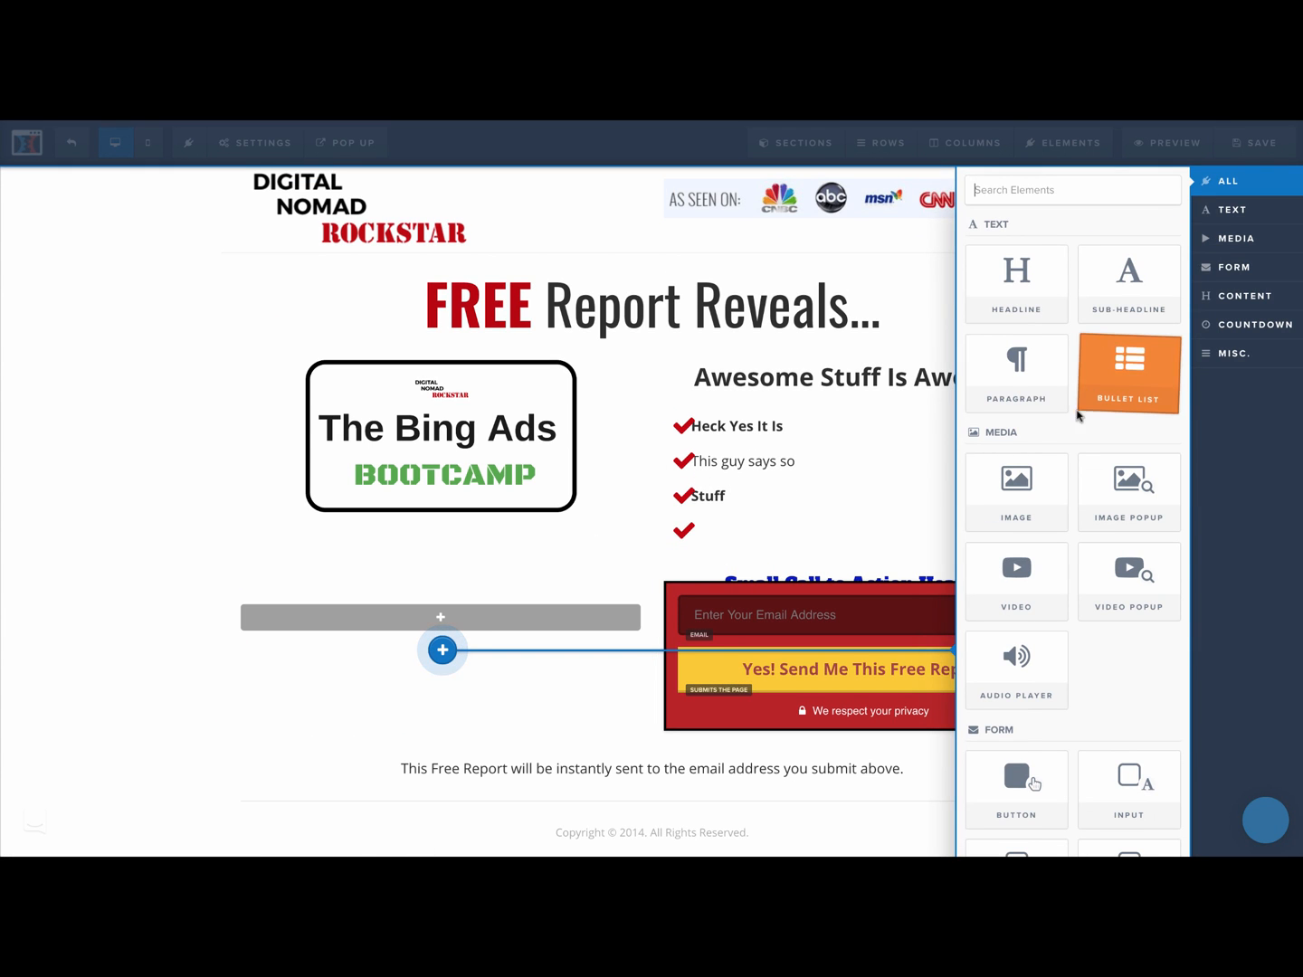
pyautogui.scroll(-3, 1033, 363)
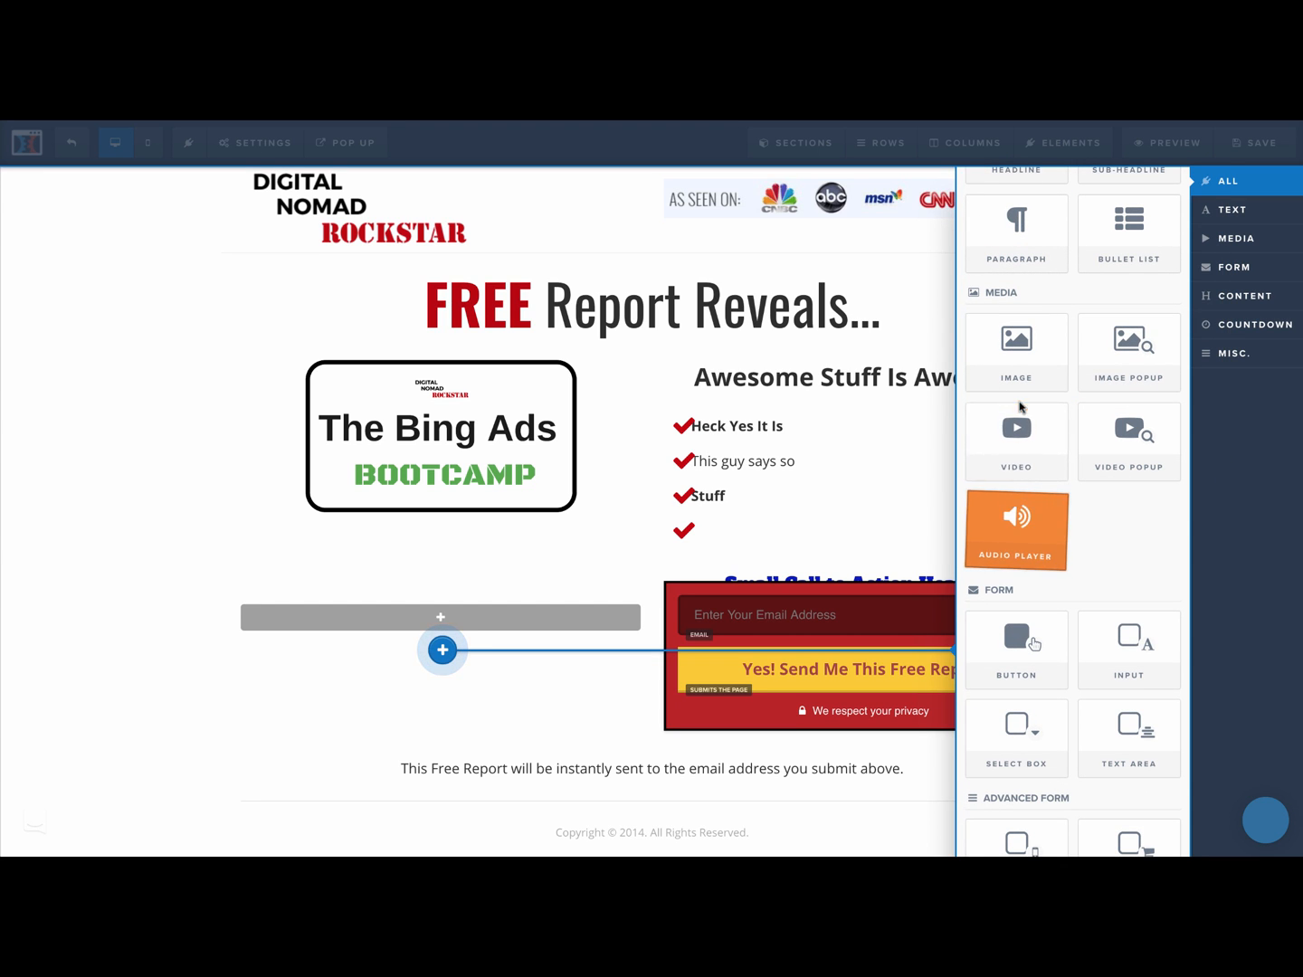
pyautogui.scroll(-2, 1017, 533)
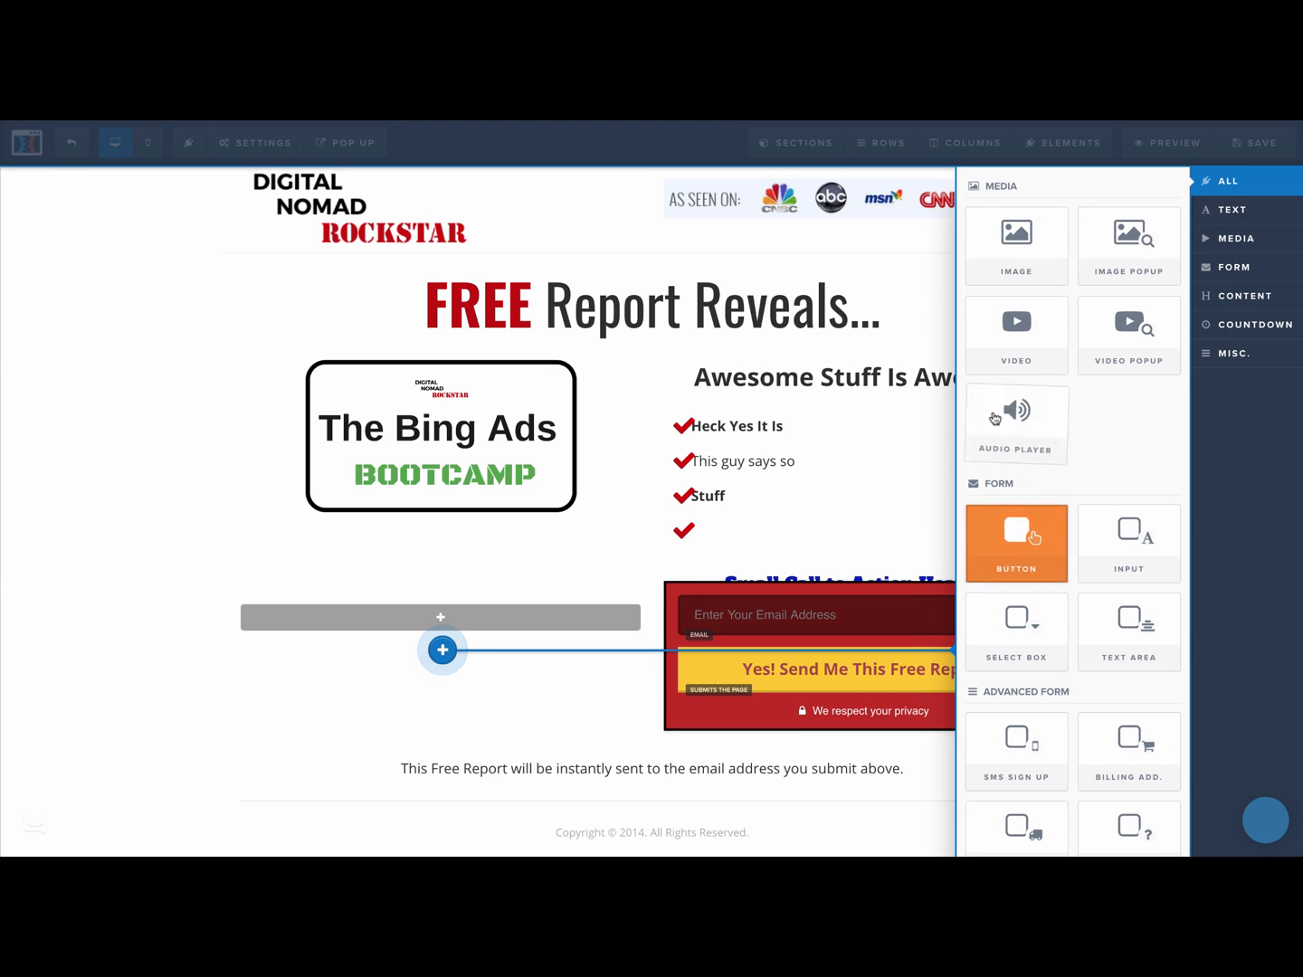
pyautogui.scroll(-2, 1022, 435)
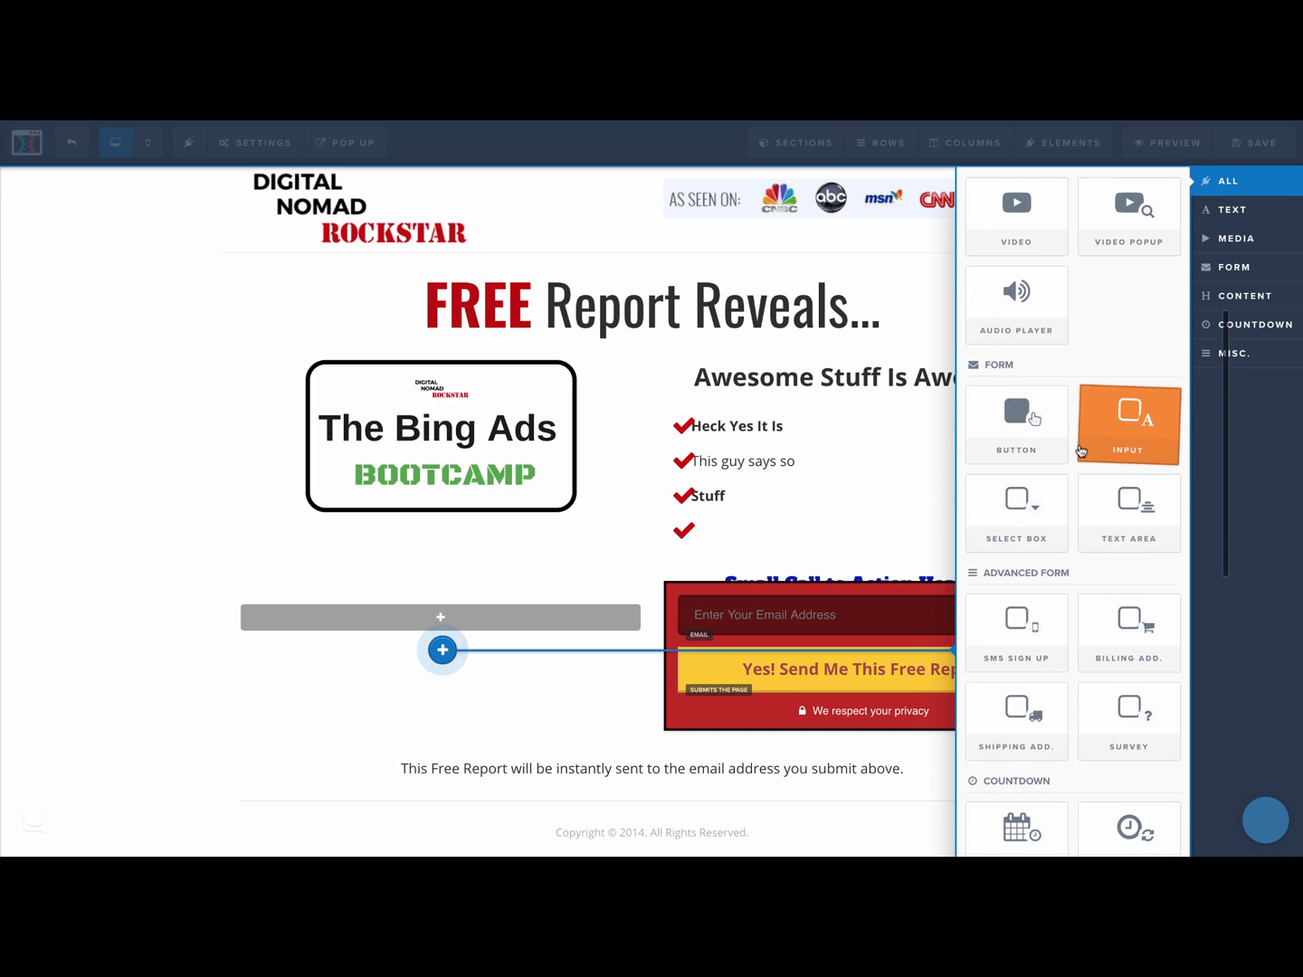
pyautogui.scroll(-2, 1028, 363)
pyautogui.scroll(-1, 1022, 363)
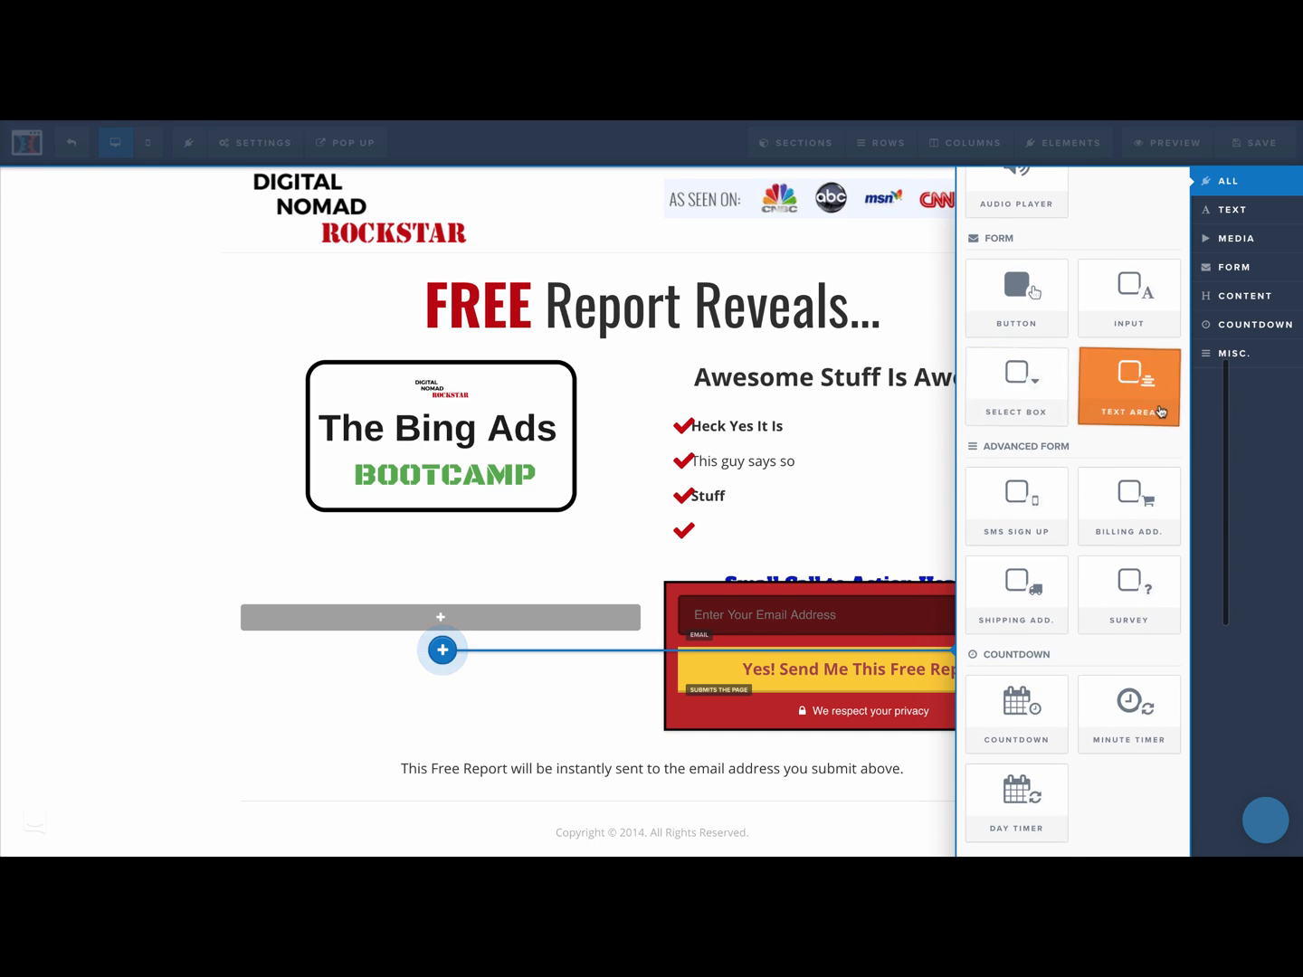
pyautogui.scroll(-3, 1029, 427)
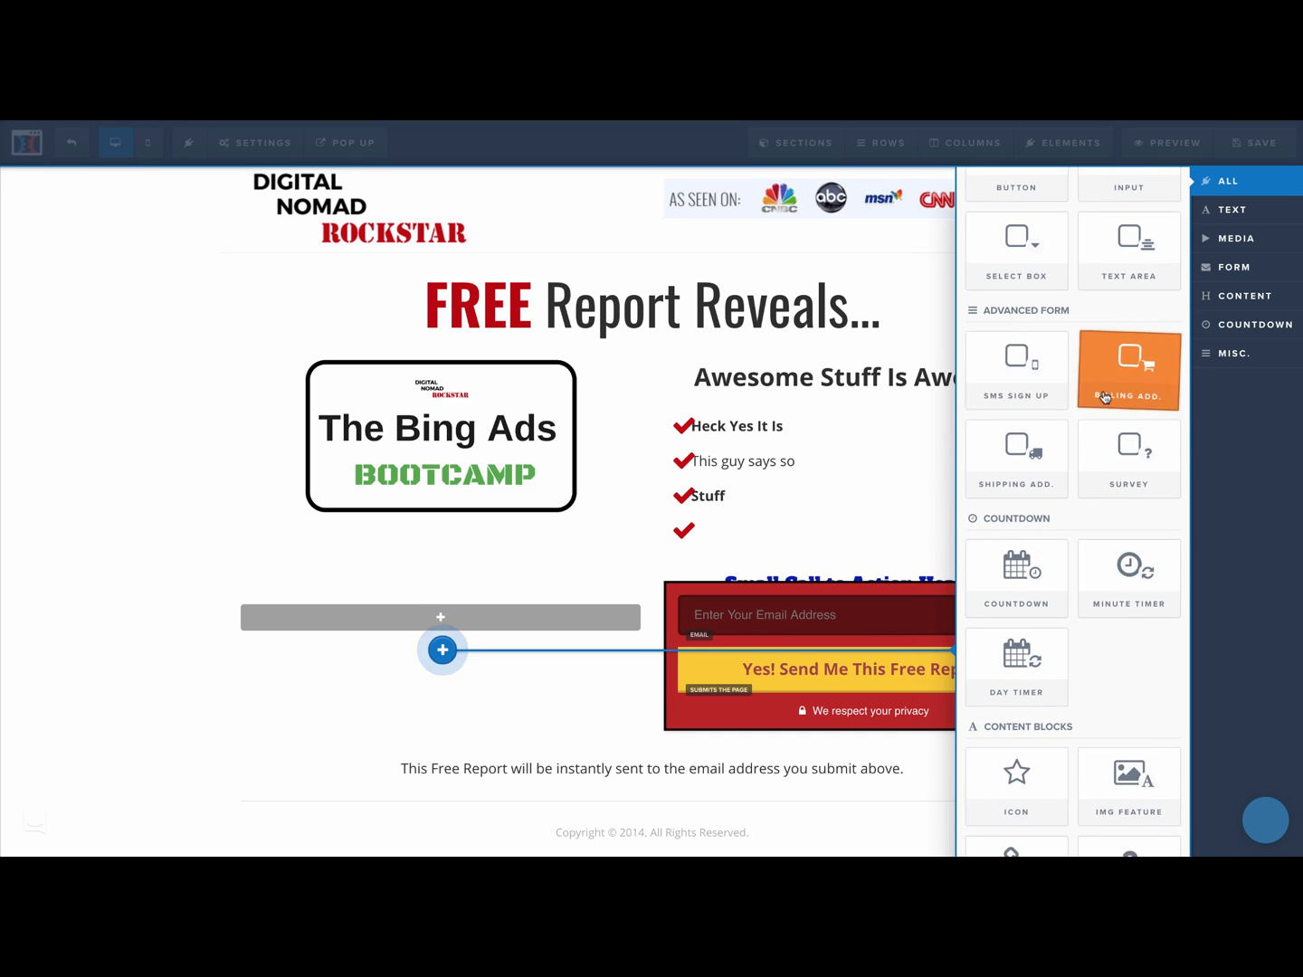
pyautogui.scroll(-2, 1034, 452)
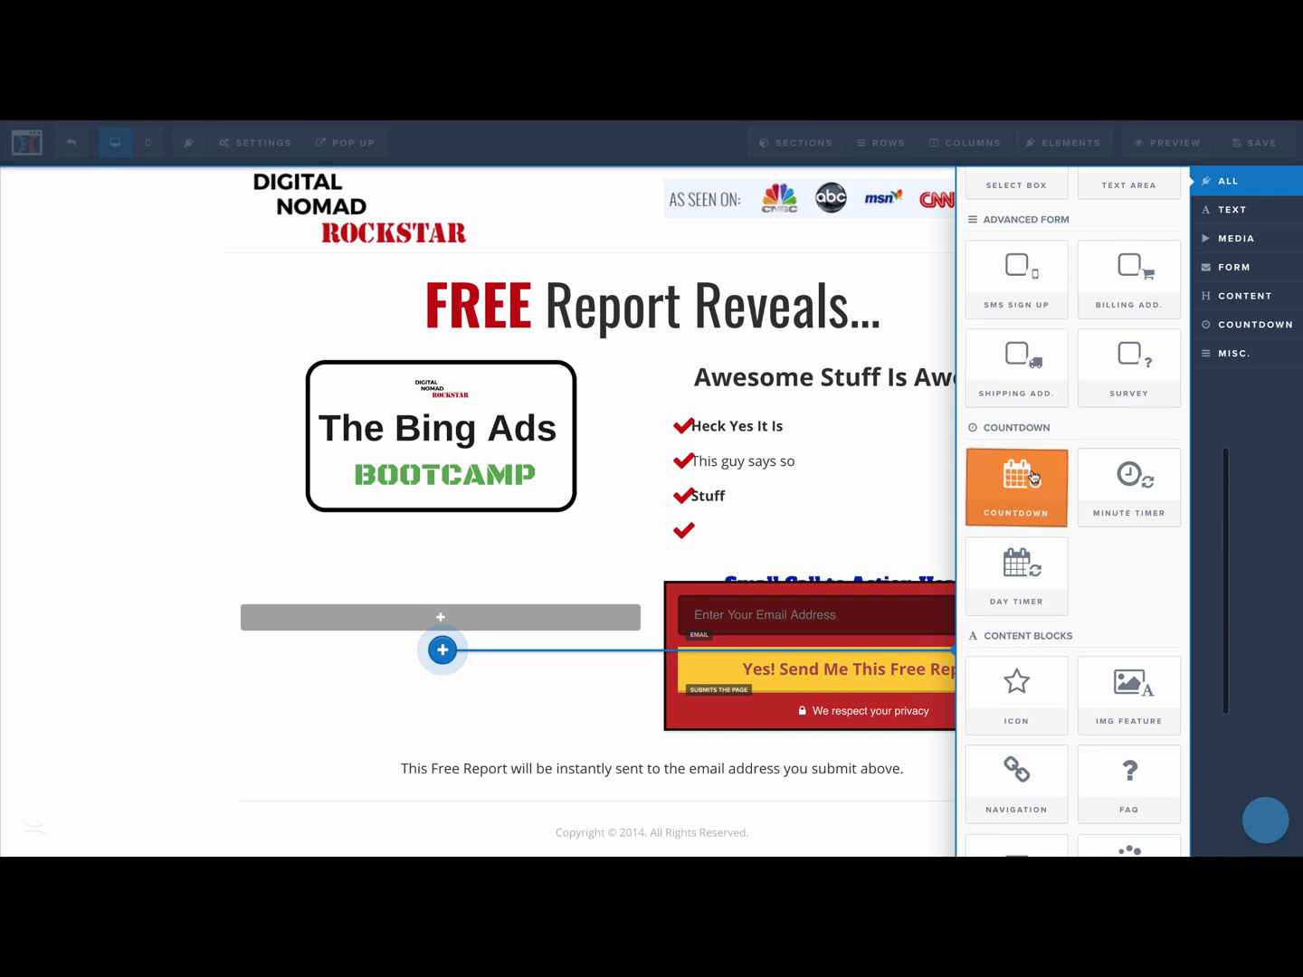
pyautogui.scroll(-2, 1036, 442)
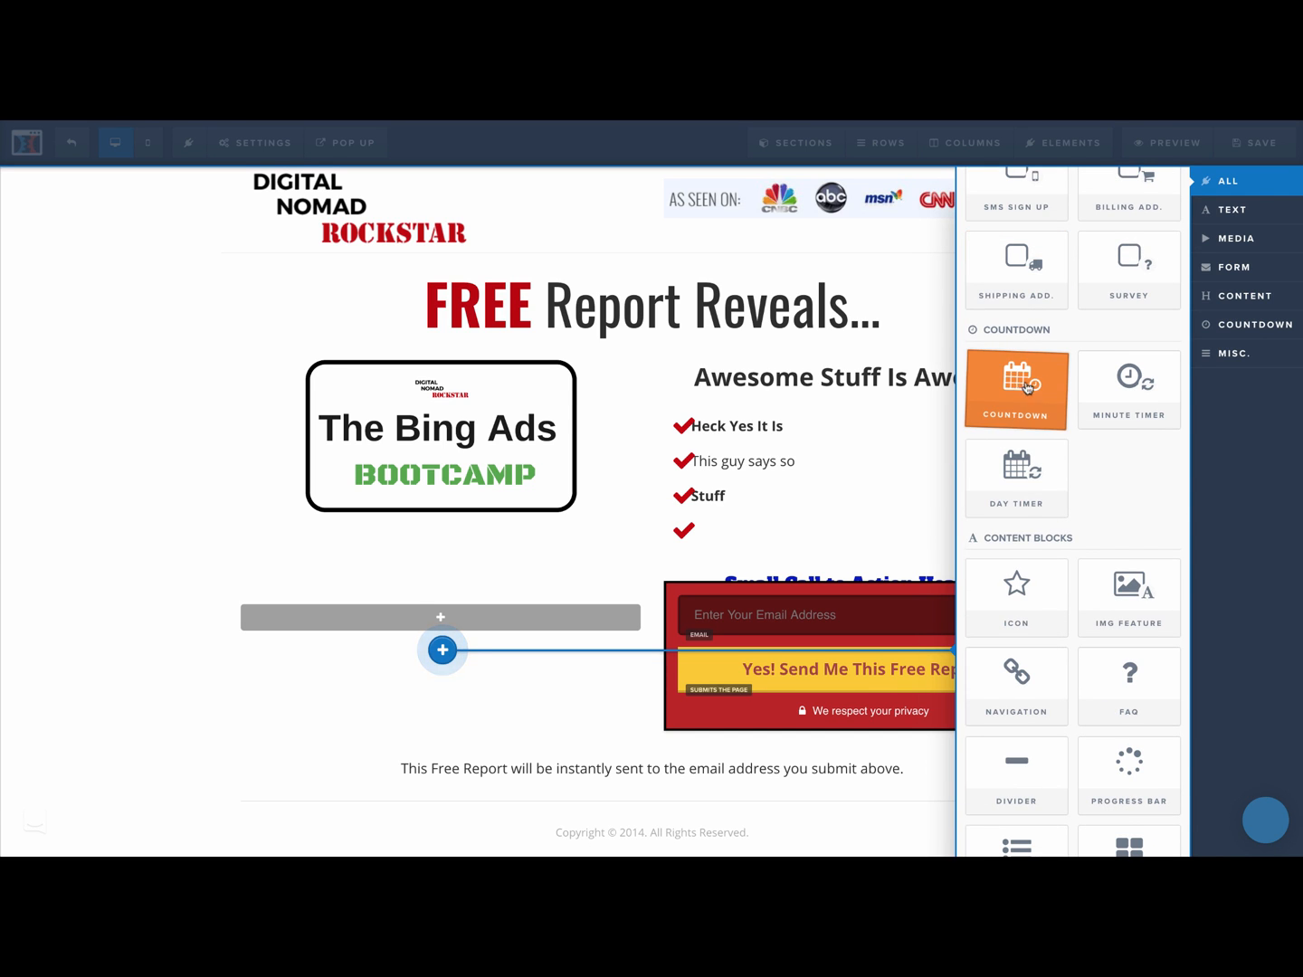
pyautogui.scroll(-4, 1019, 298)
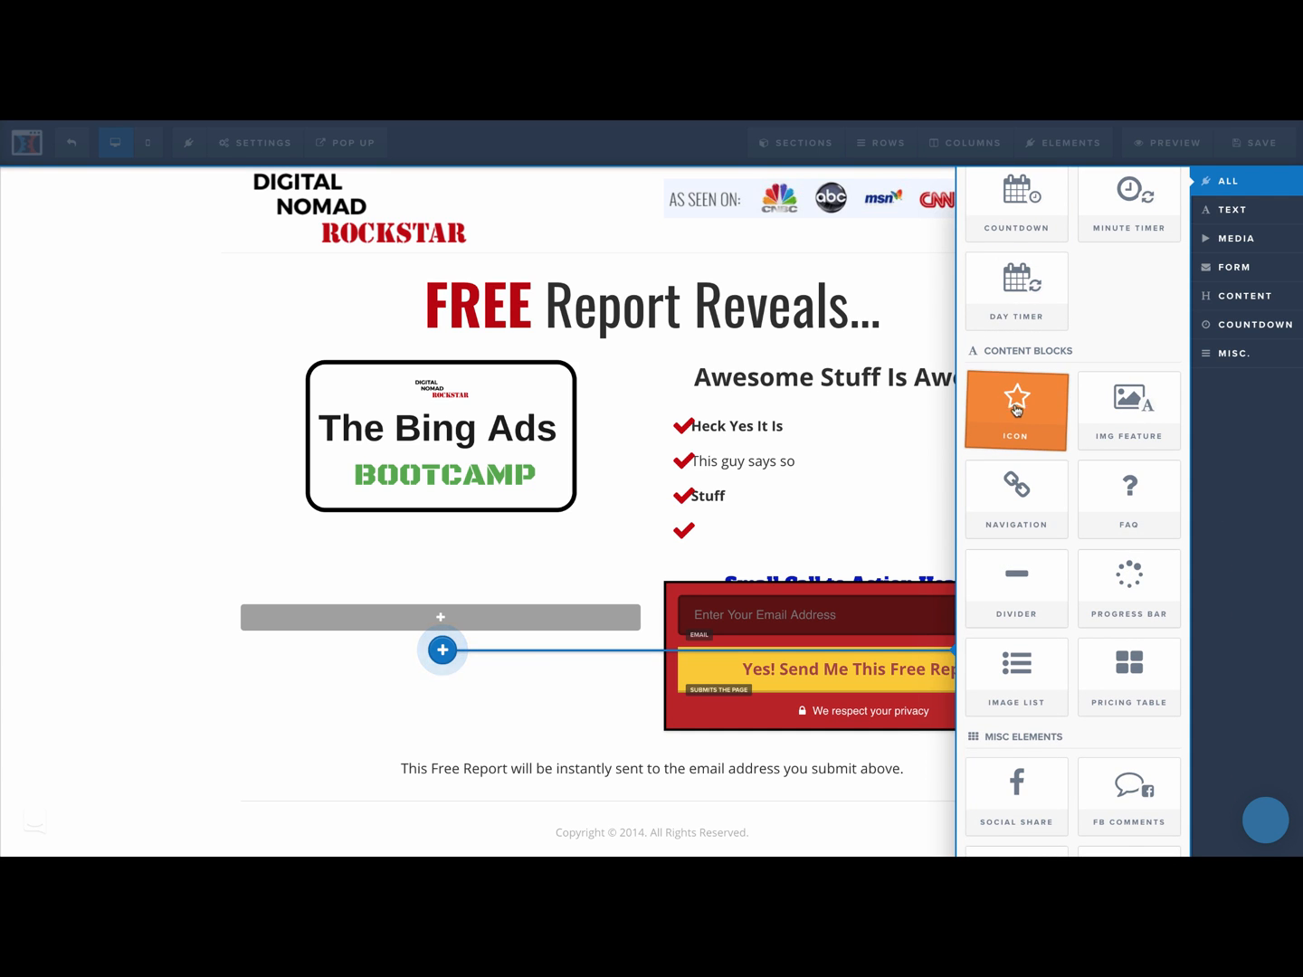
pyautogui.scroll(-2, 982, 457)
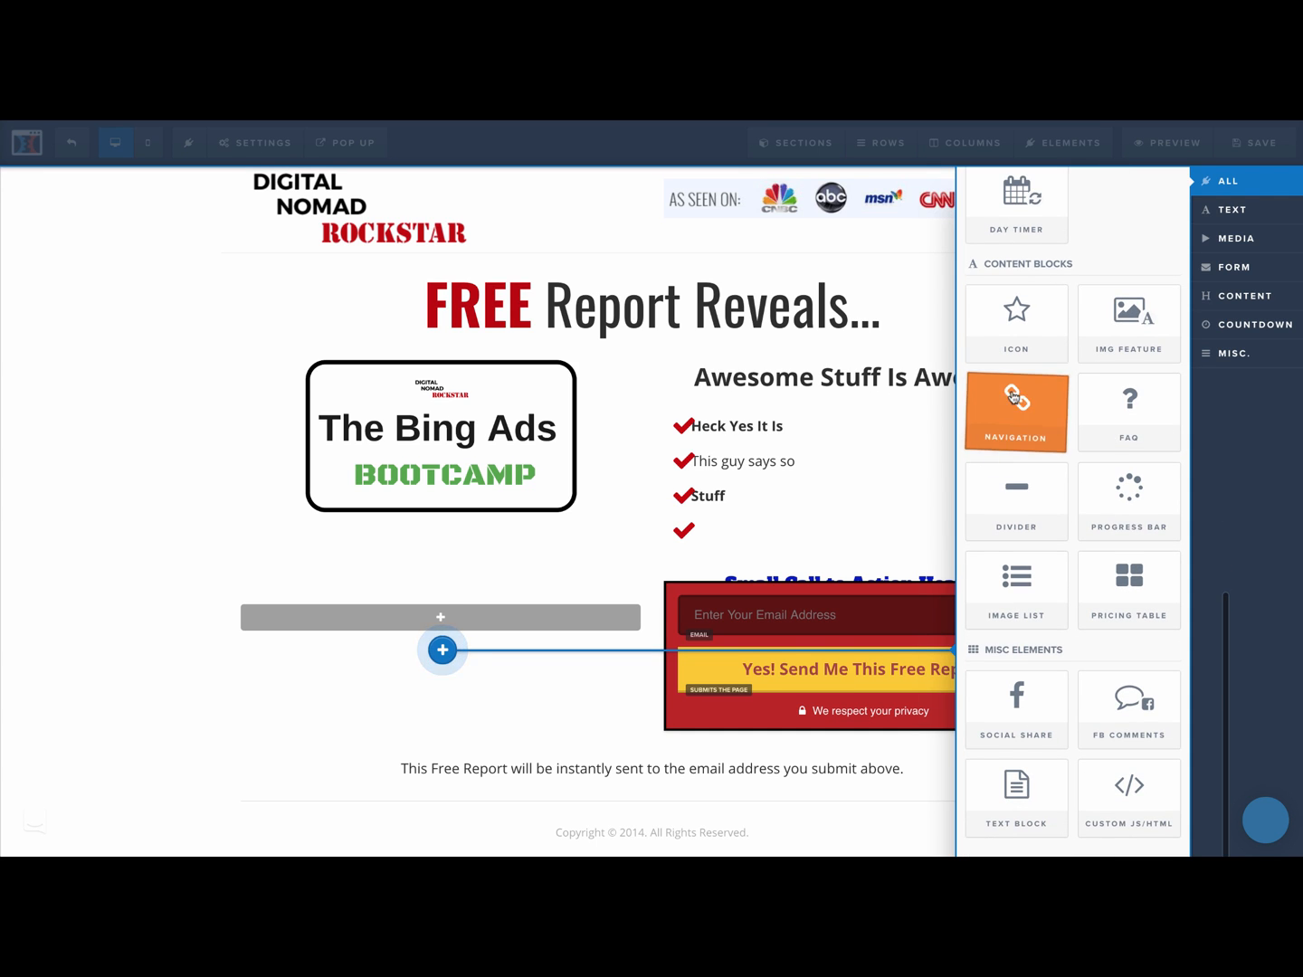
pyautogui.click(1131, 501)
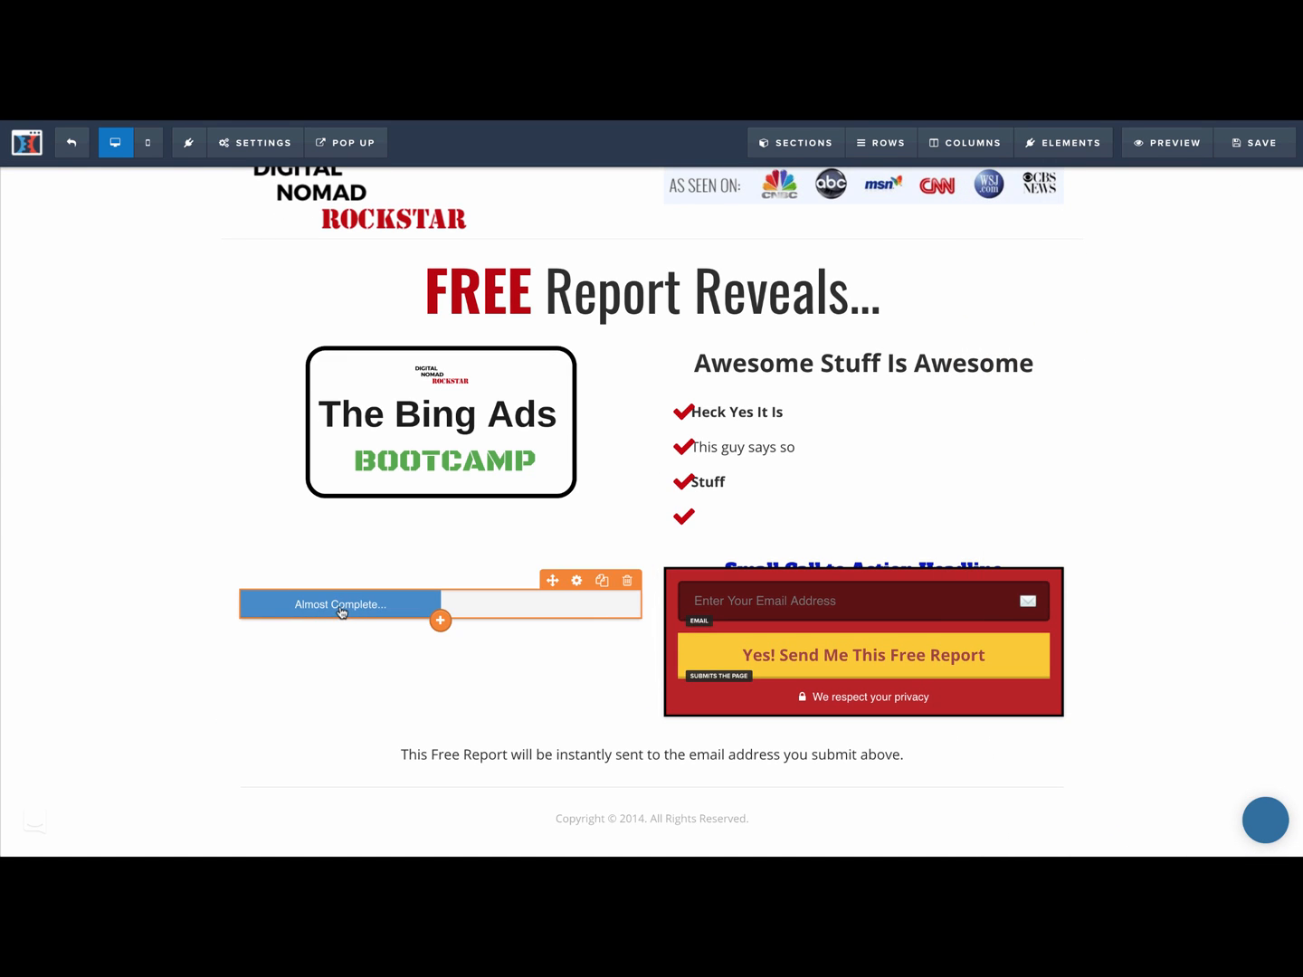
# - Apply the Animated Stripes theme to the "Almost Complete..." progress bar
pyautogui.click(572, 581)
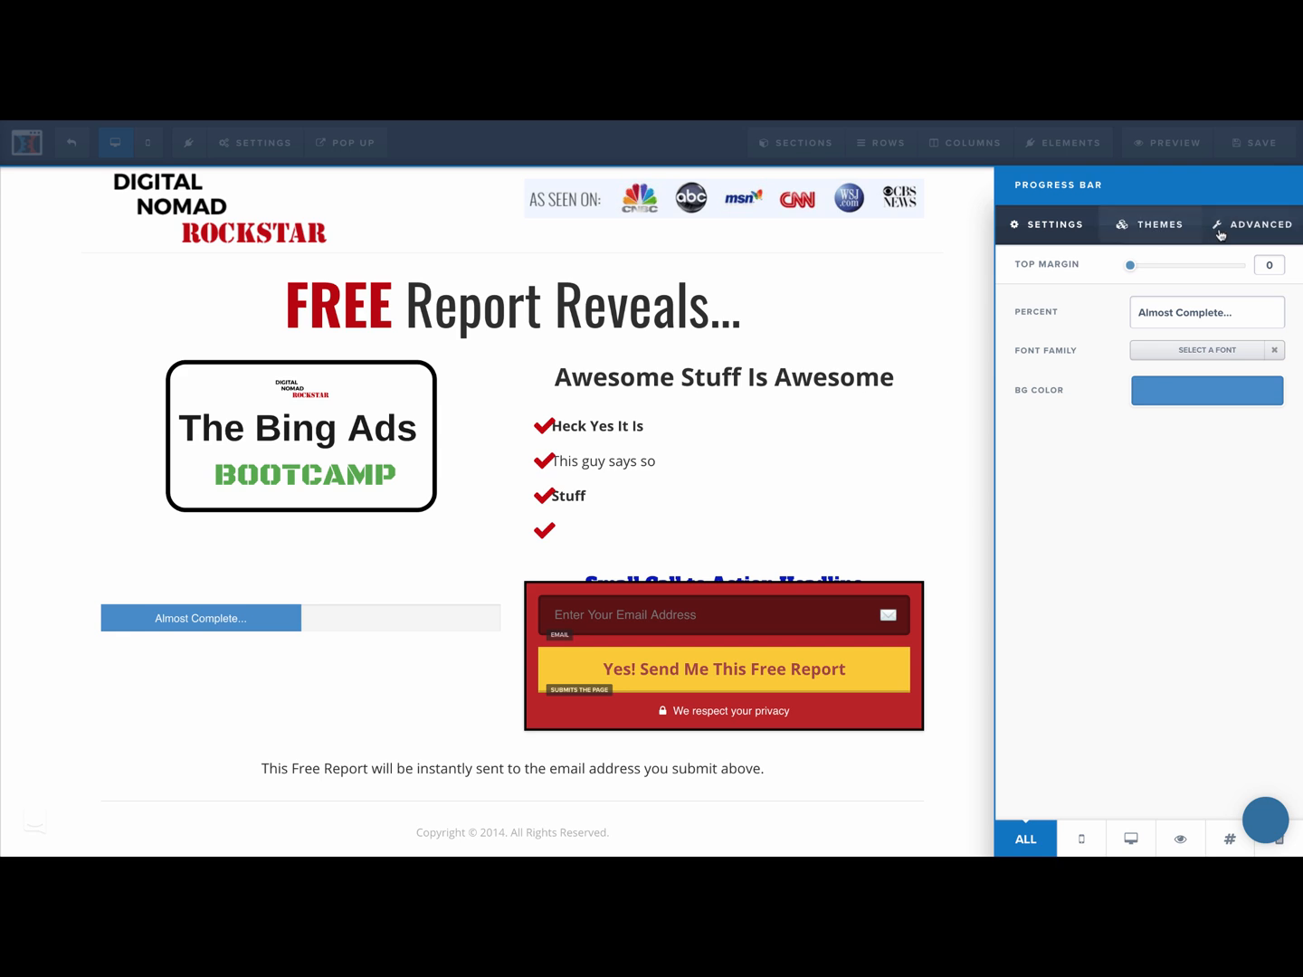
pyautogui.click(1159, 228)
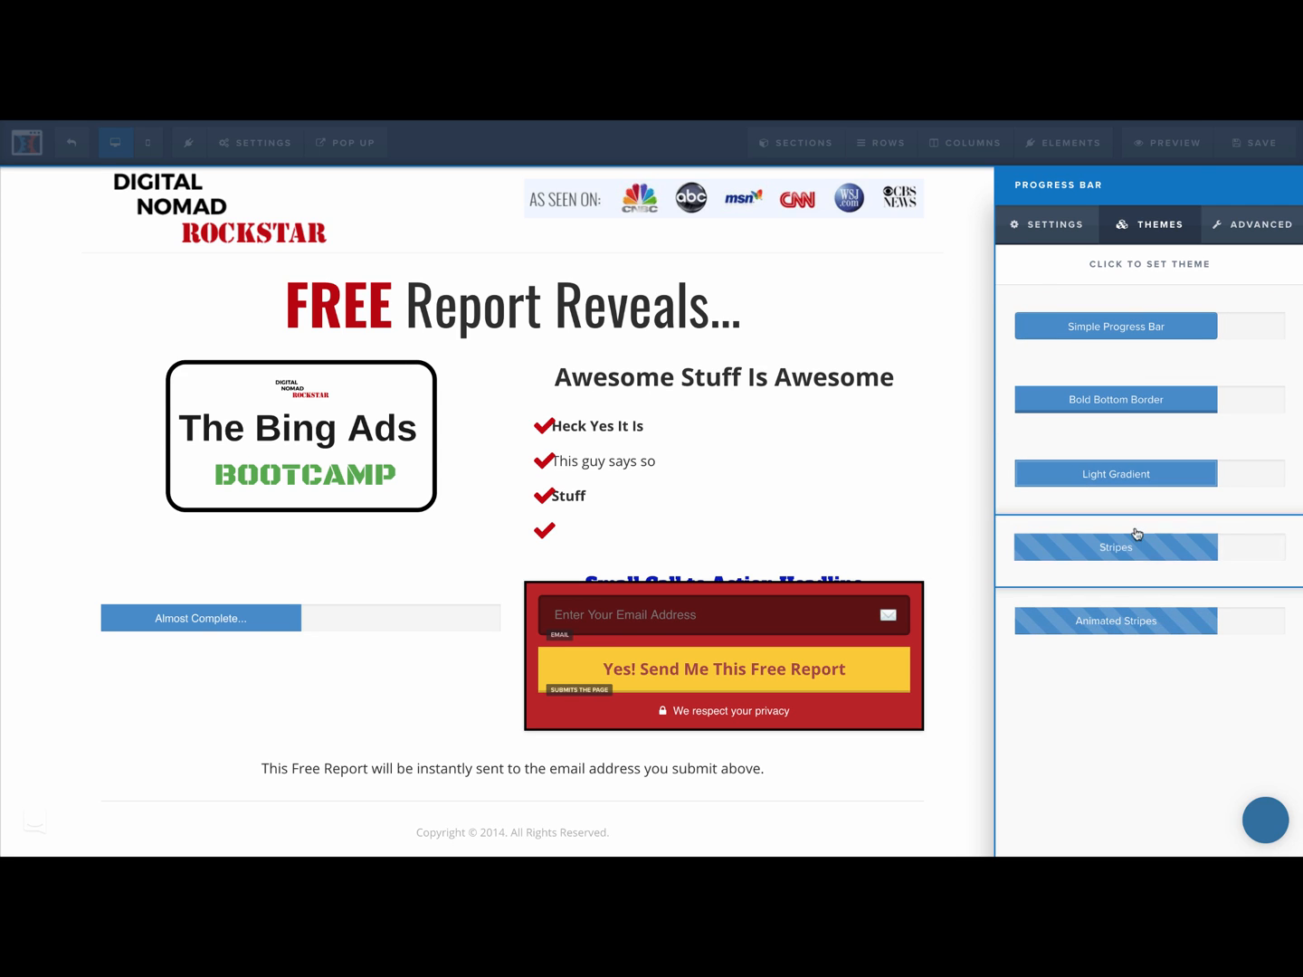
pyautogui.click(1134, 620)
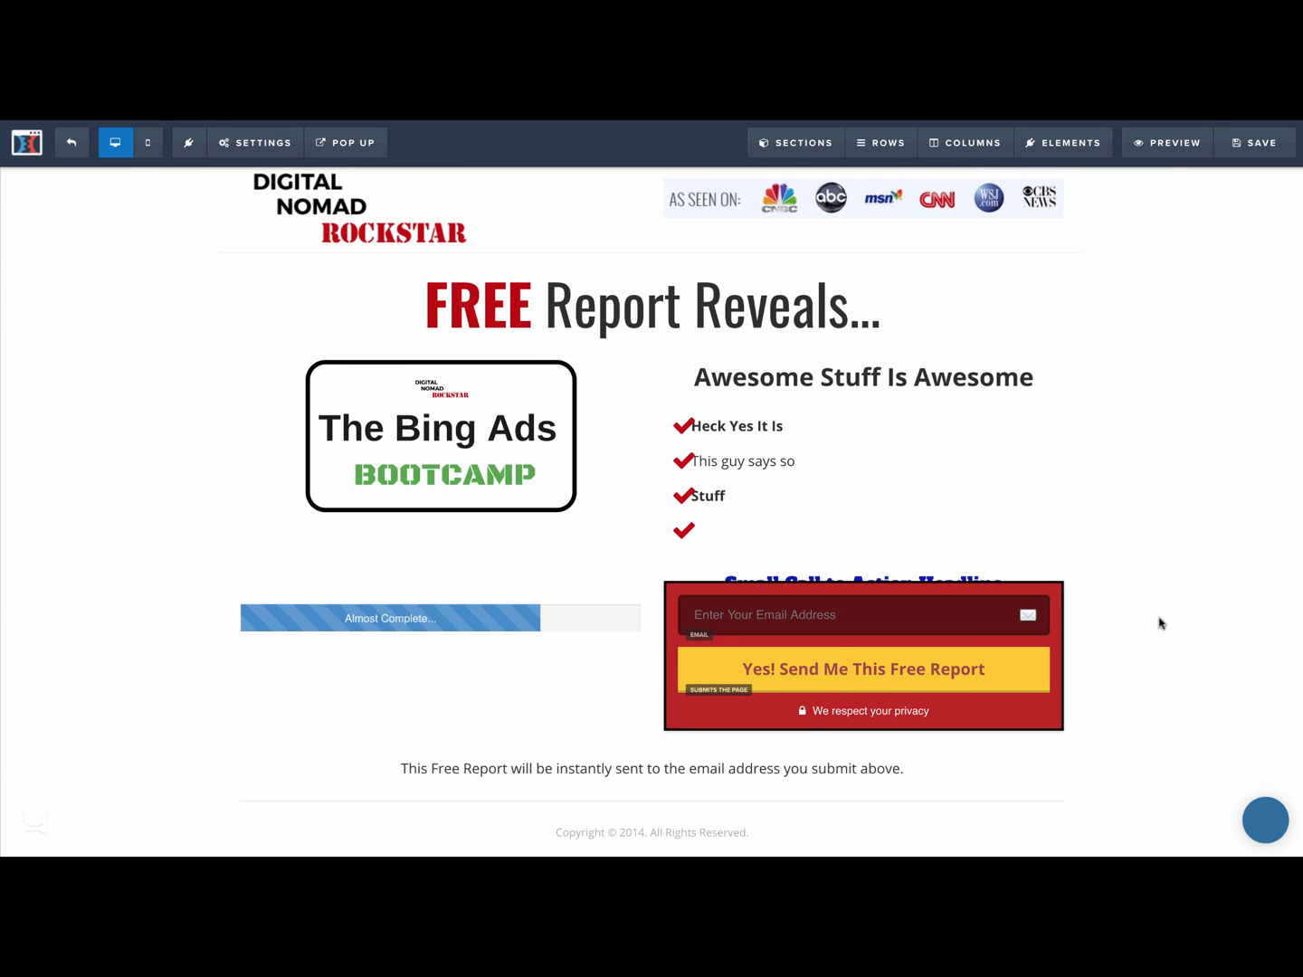
# - Try a 50 percent width on the progress bar, and settle on 33 percent
pyautogui.moveTo(423, 627)
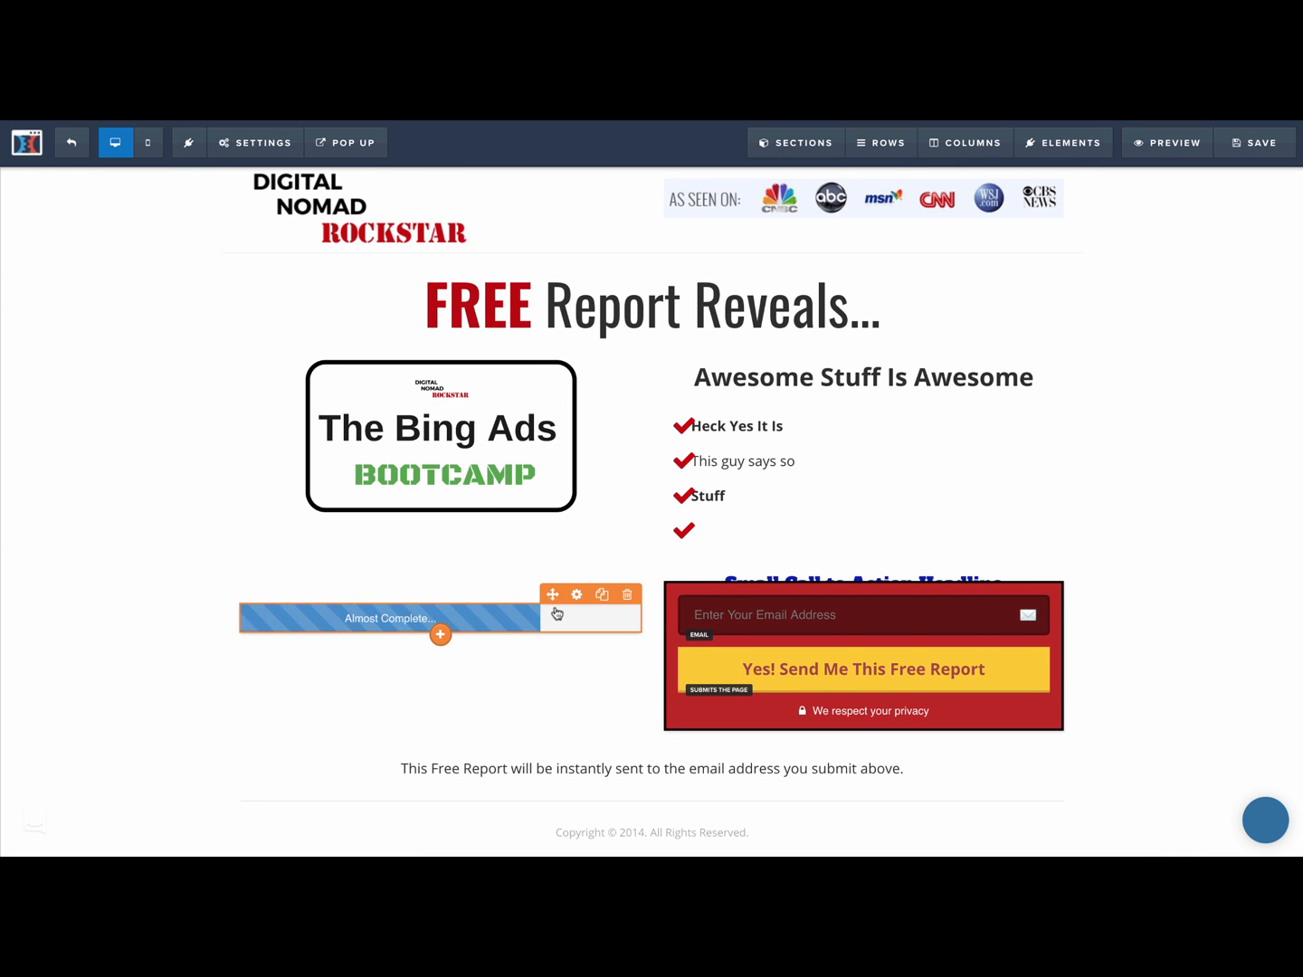
pyautogui.click(577, 597)
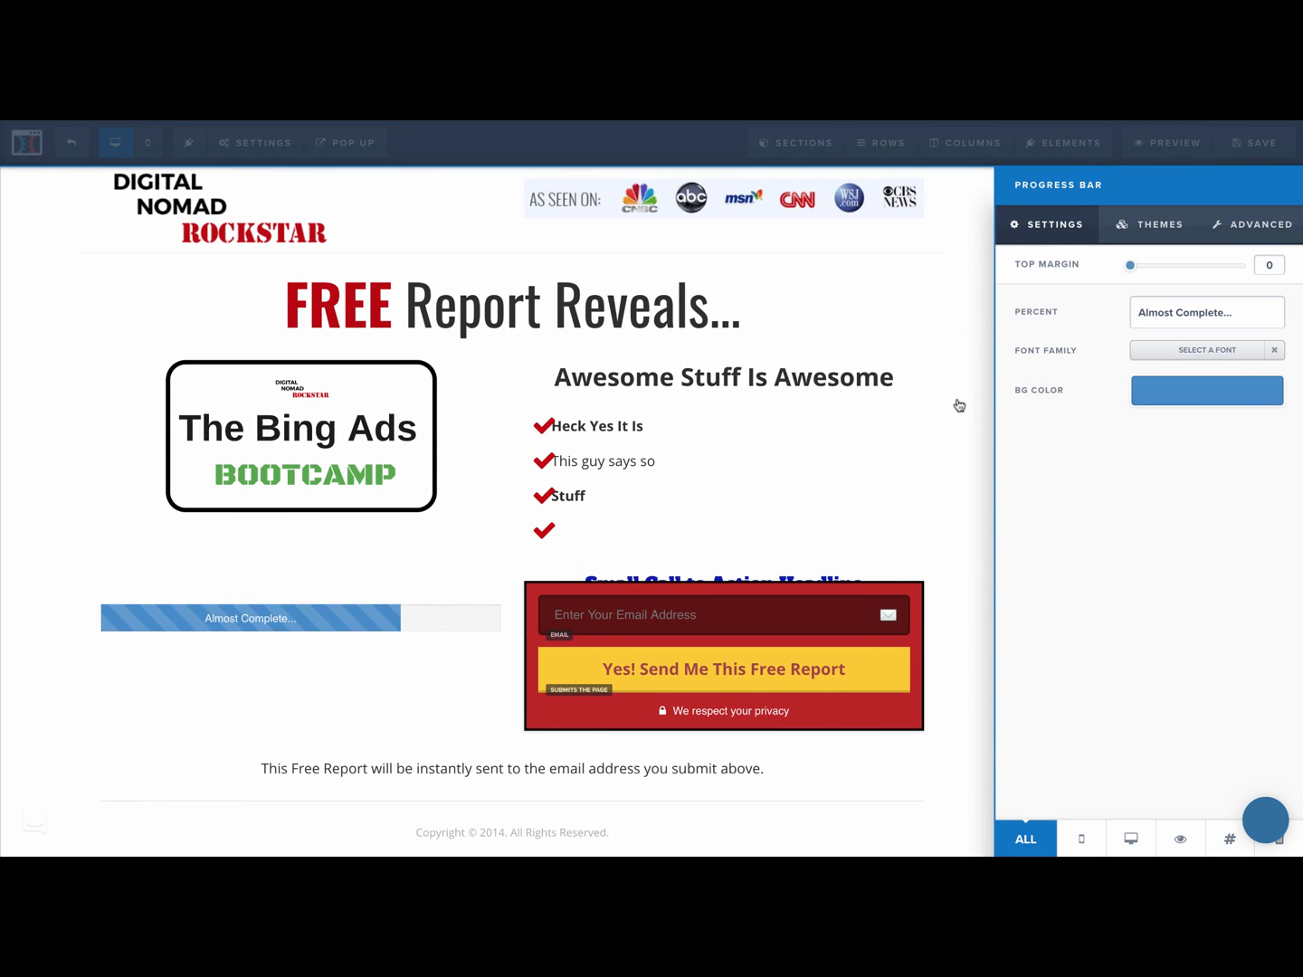
pyautogui.click(1165, 238)
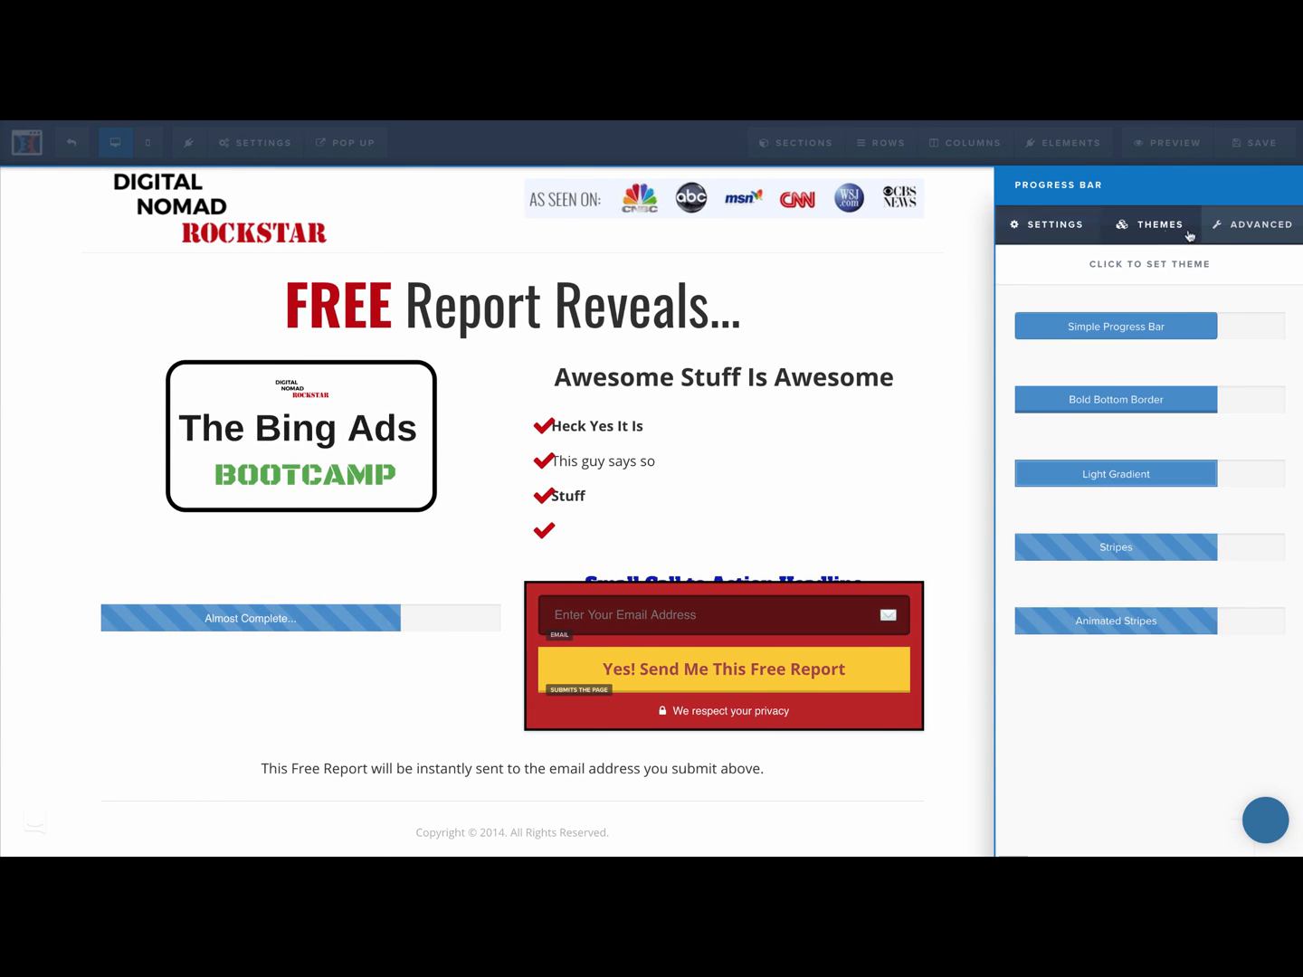
pyautogui.click(1260, 224)
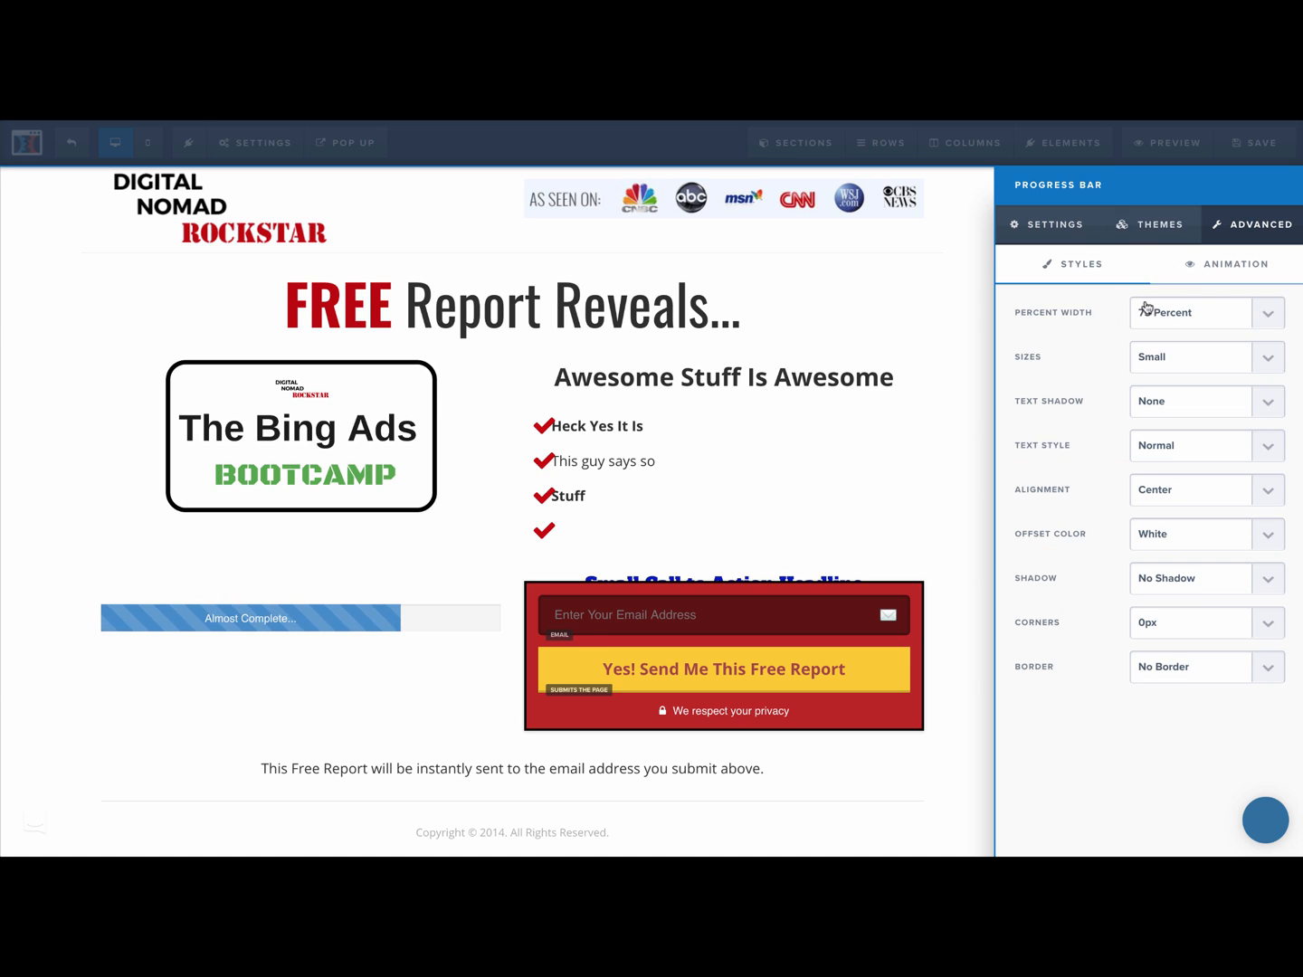
pyautogui.click(1166, 317)
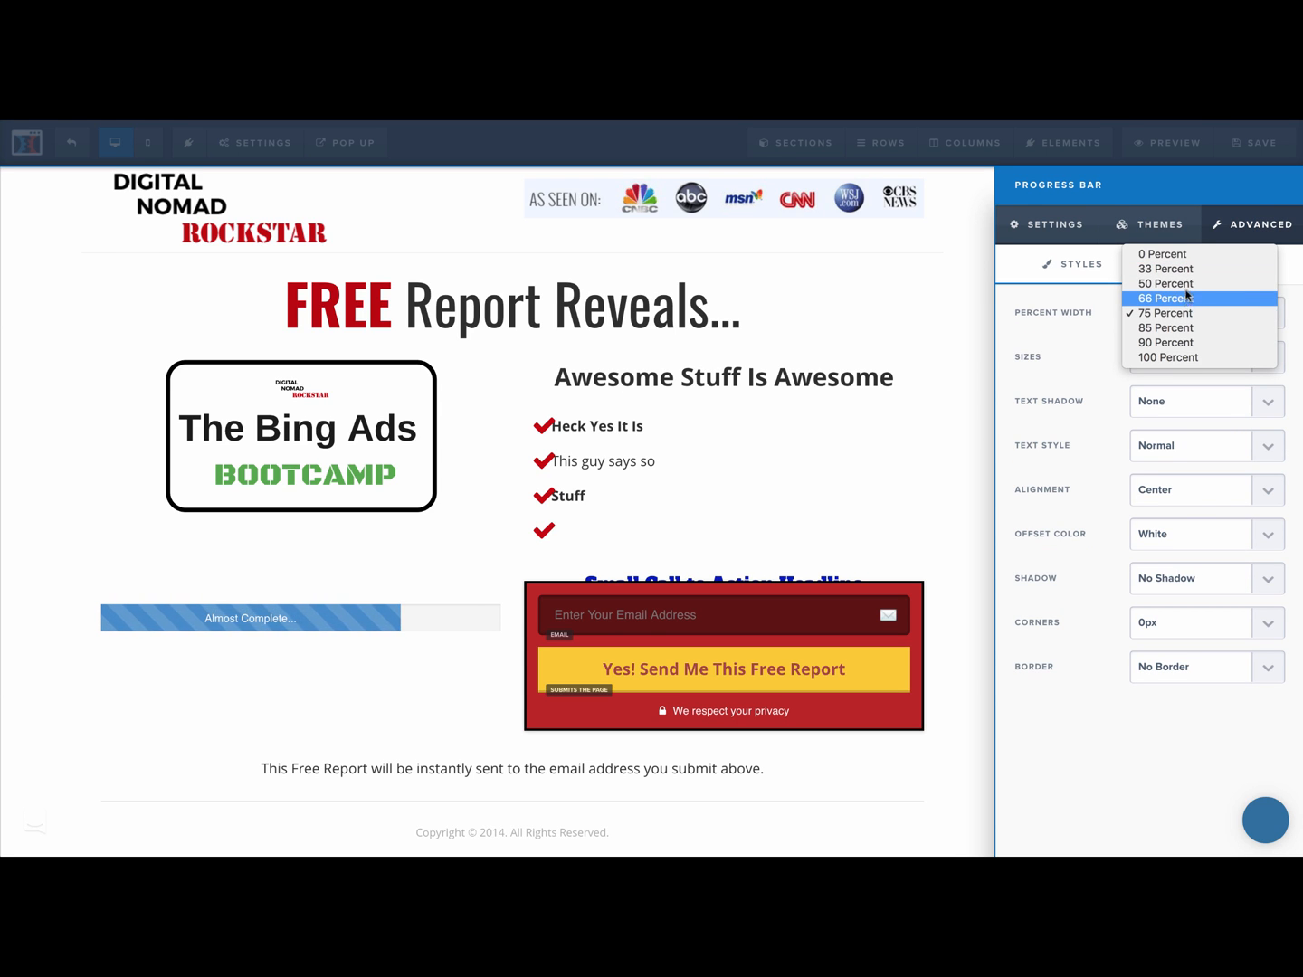
pyautogui.click(1187, 286)
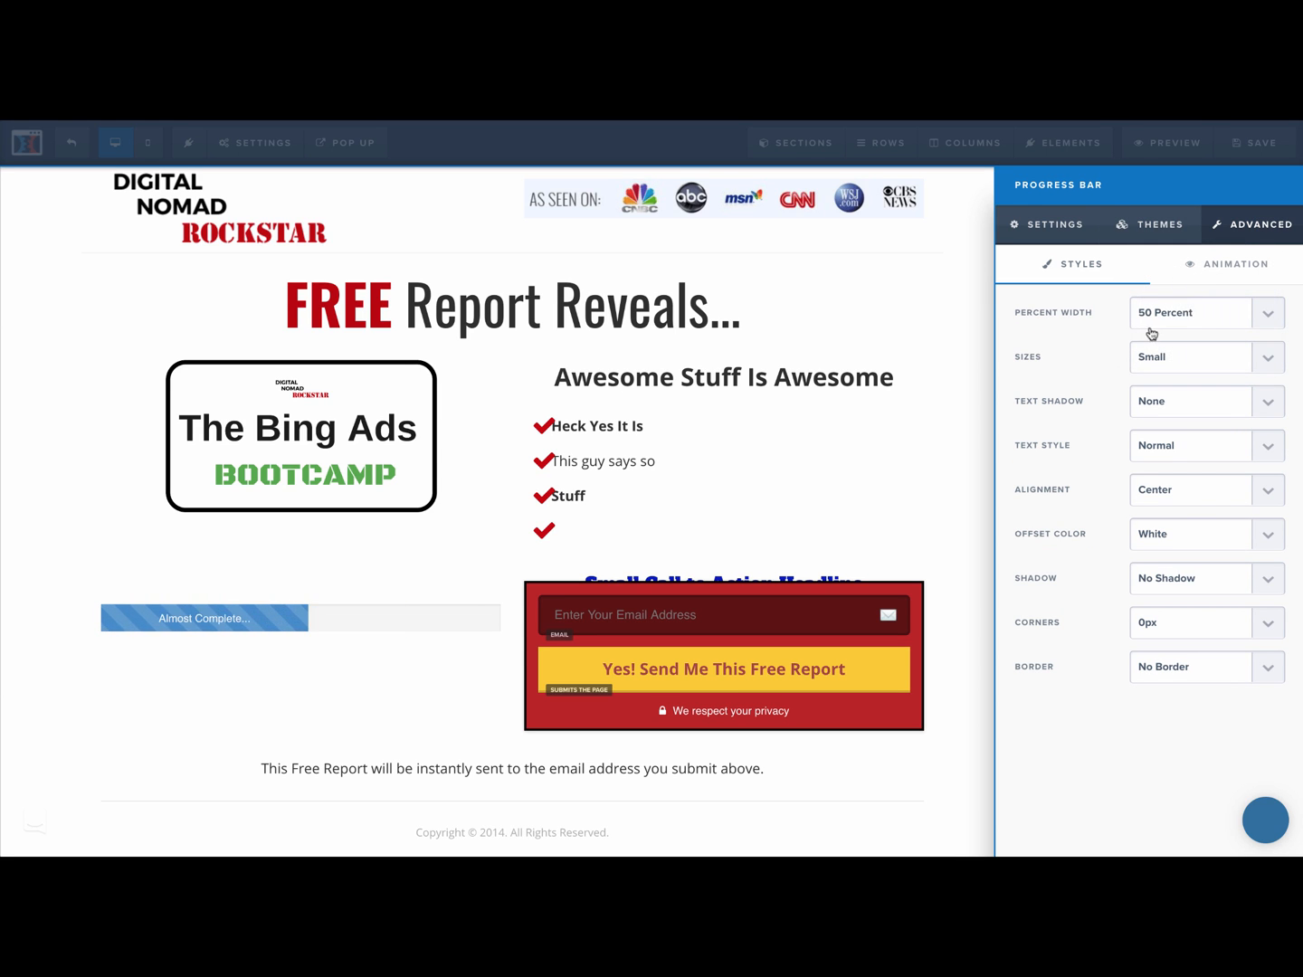
pyautogui.click(1203, 314)
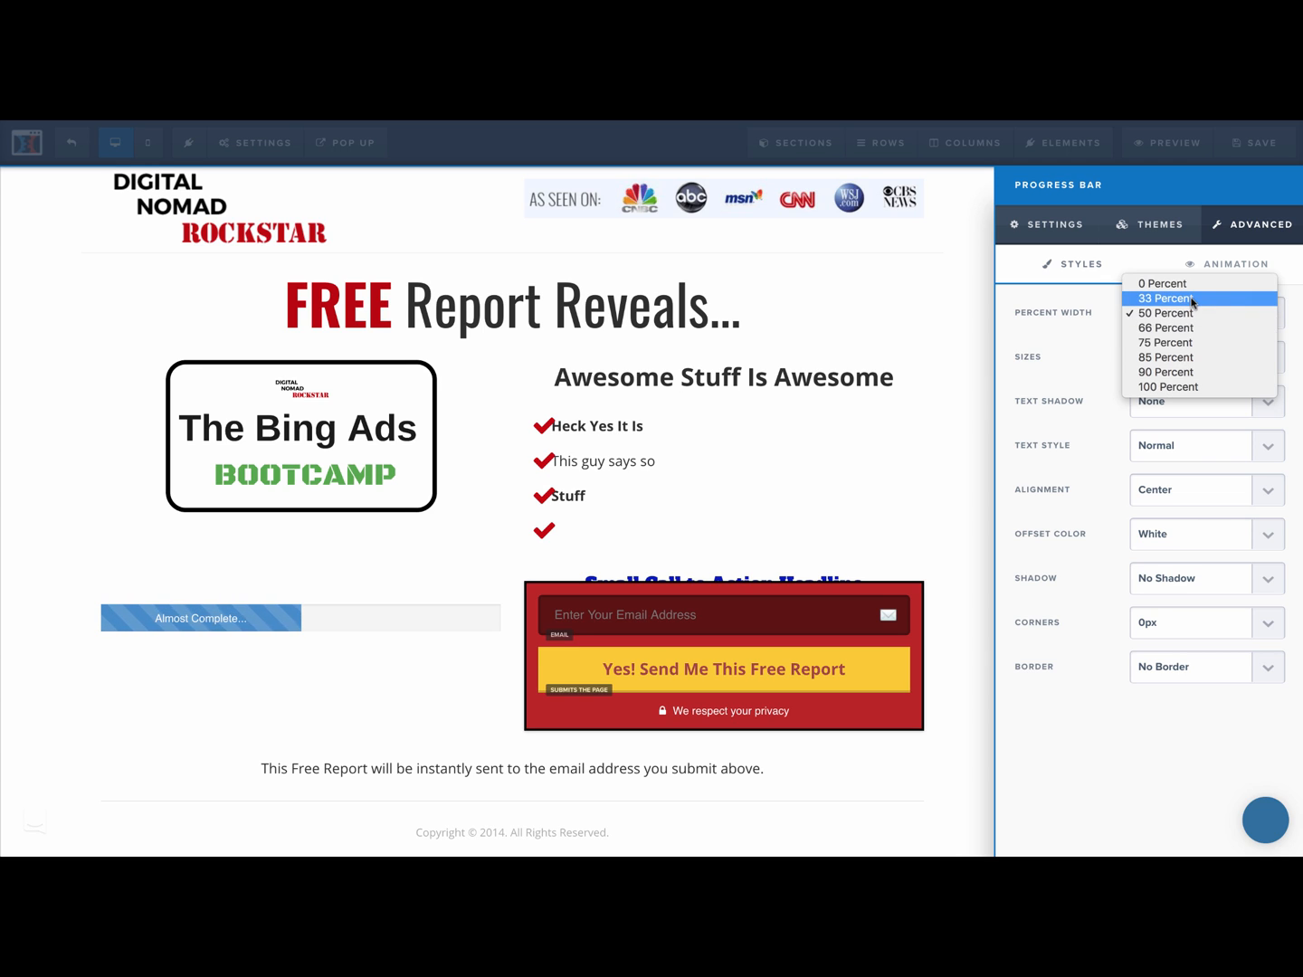
pyautogui.click(1177, 295)
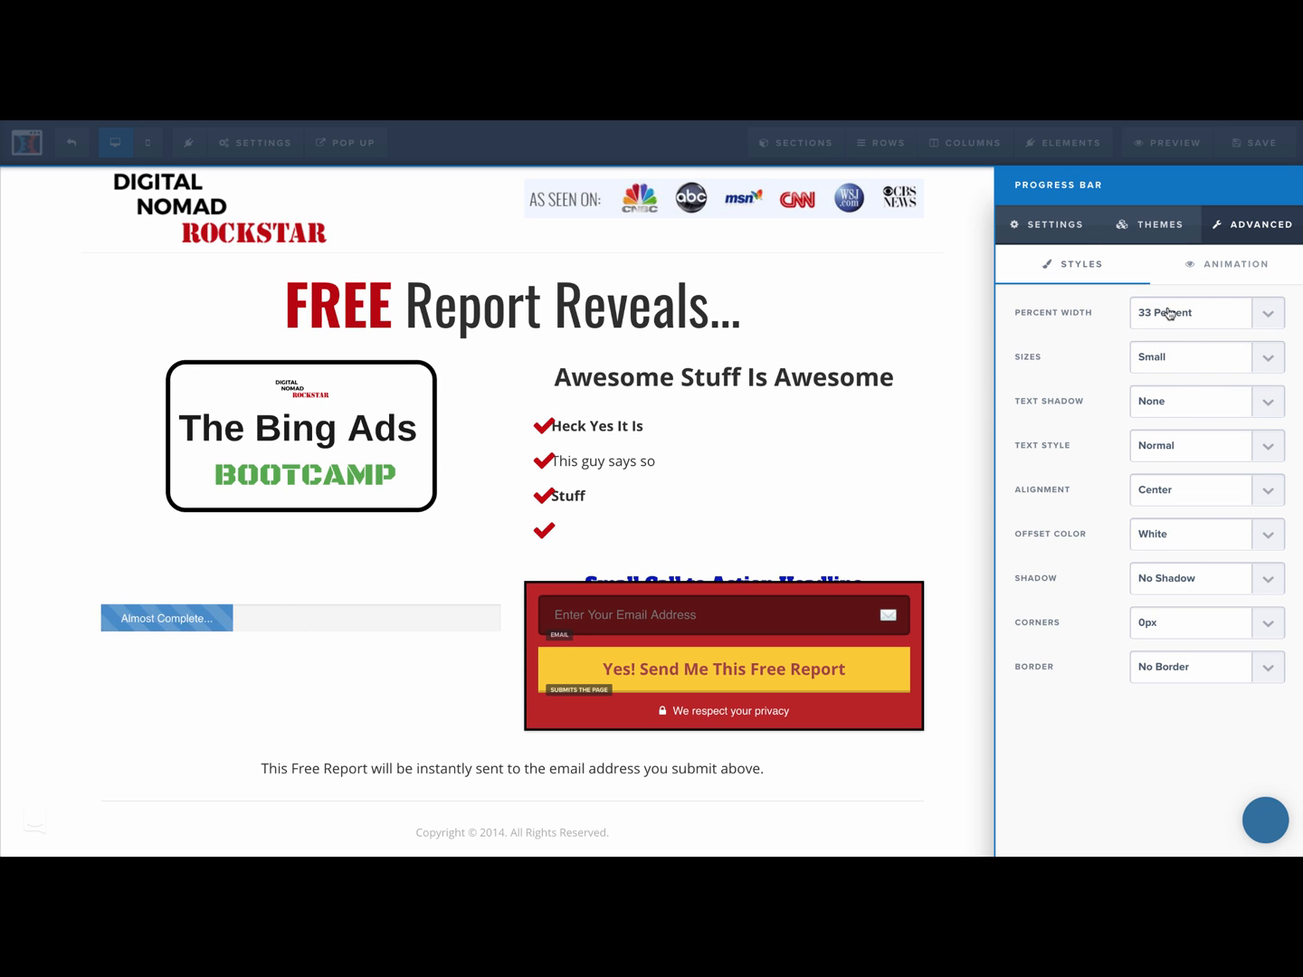
# - Review the progress bar's size, timed delay and animation options, and close its settings
pyautogui.click(1174, 357)
pyautogui.click(1147, 355)
pyautogui.click(1200, 275)
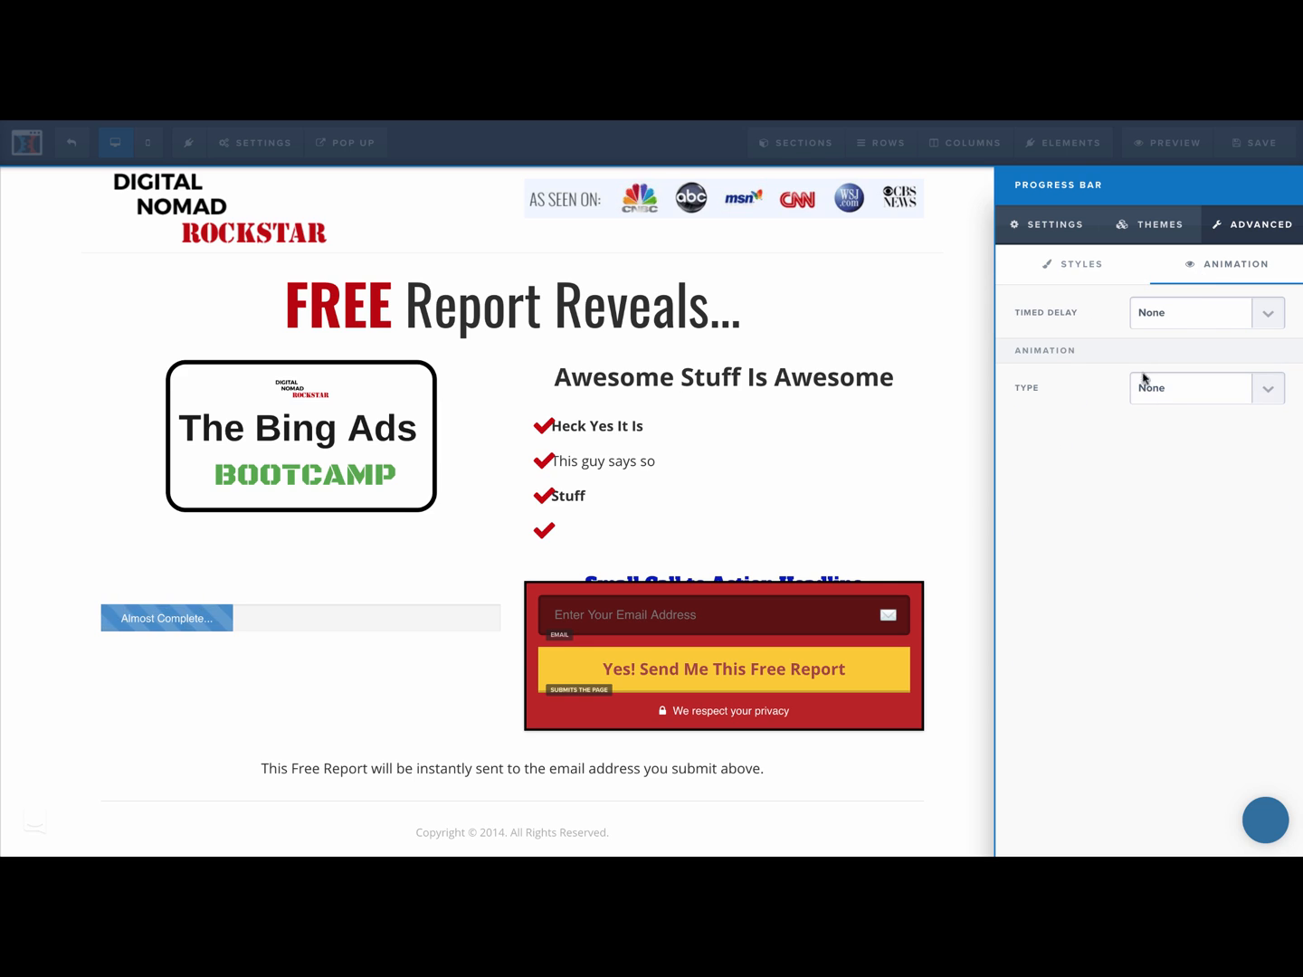
pyautogui.click(1144, 312)
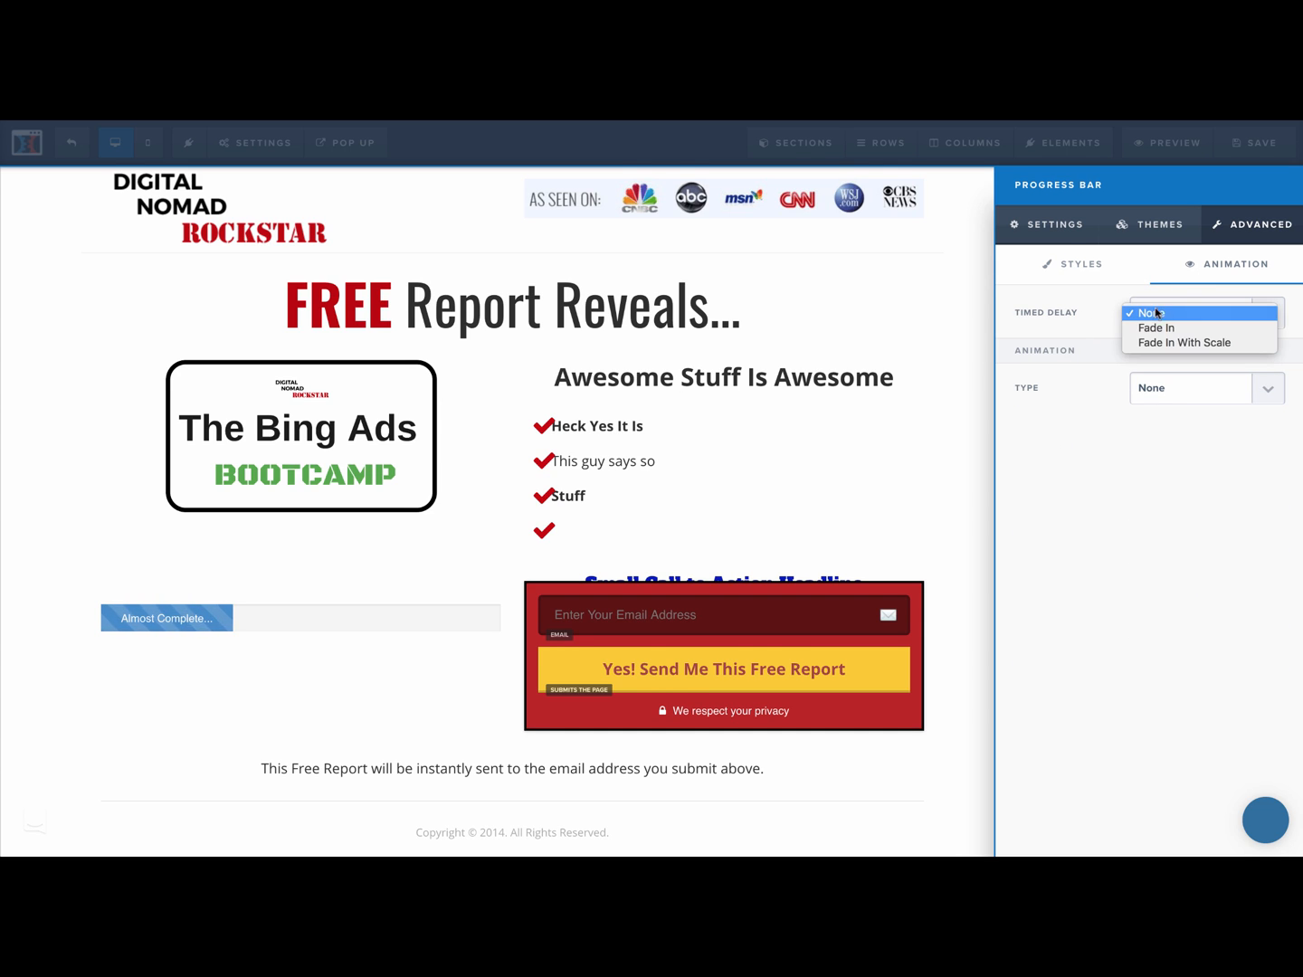
pyautogui.click(1097, 339)
pyautogui.click(1103, 233)
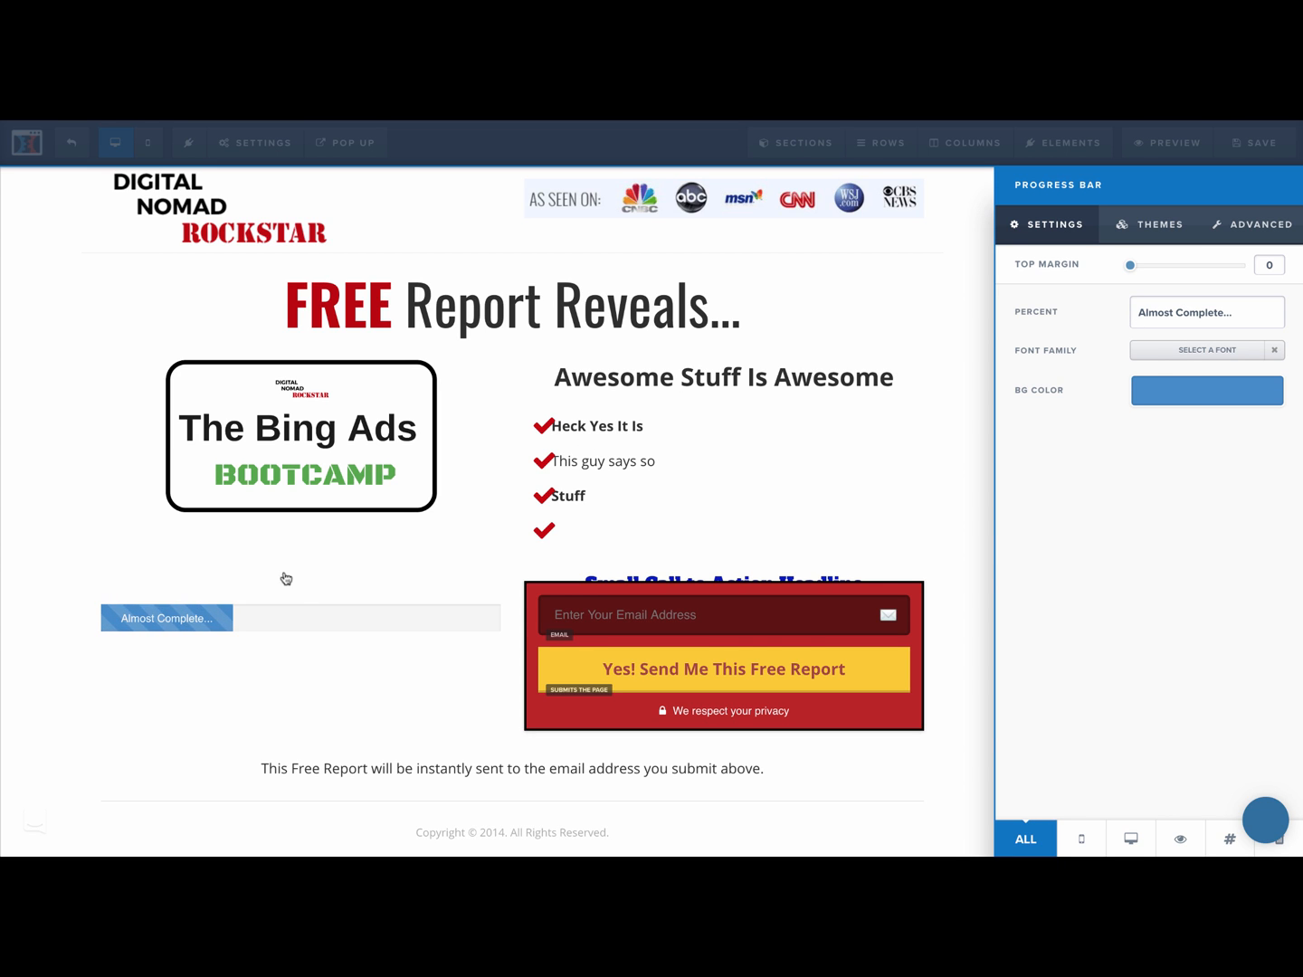
pyautogui.rightClick(101, 428)
pyautogui.click(137, 324)
pyautogui.click(82, 315)
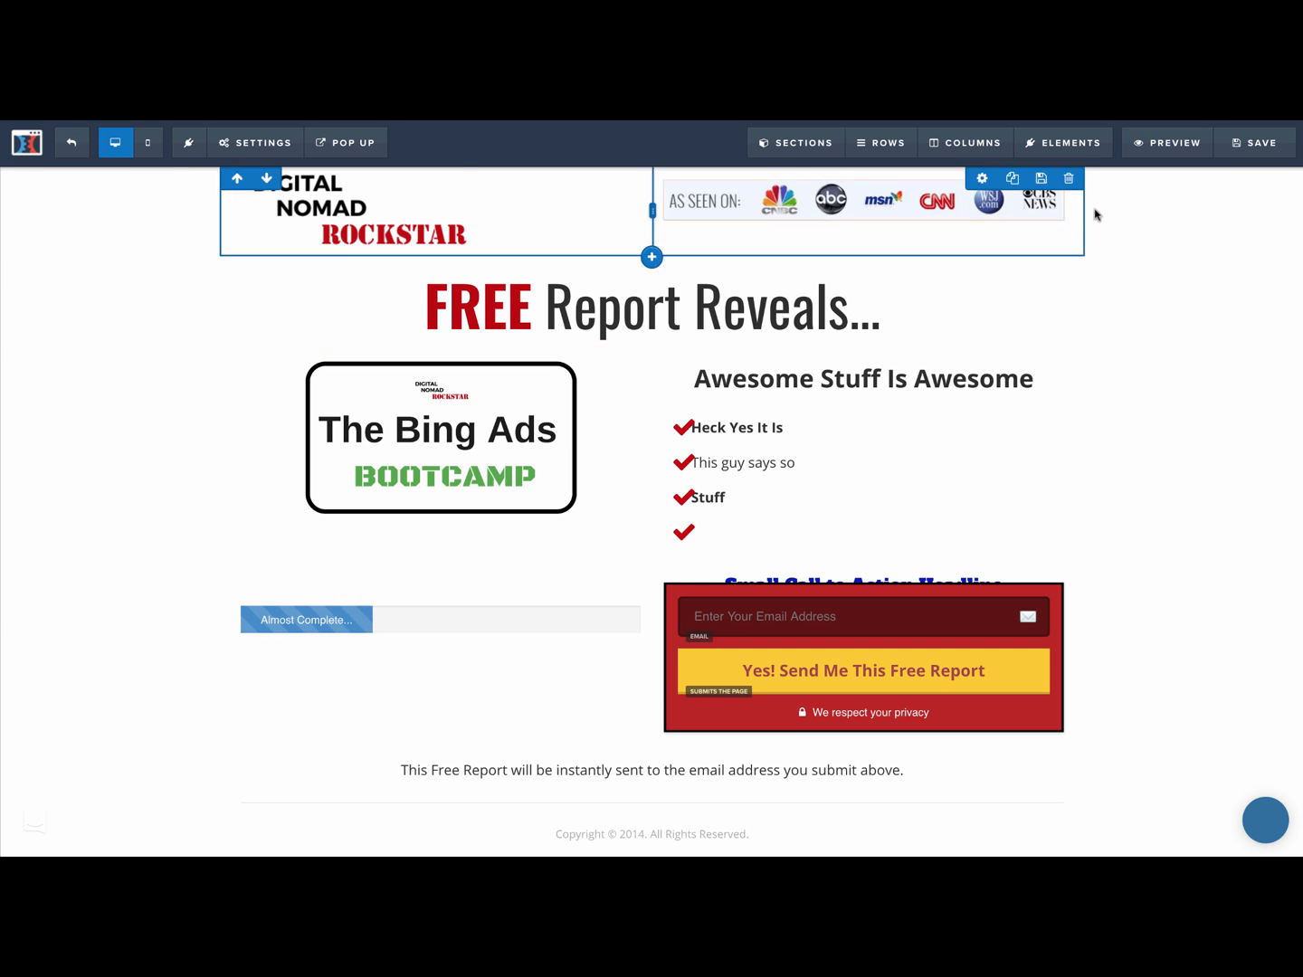
# - Stay in the editor instead of leaving with unsaved changes, and save the Demo page
pyautogui.click(71, 148)
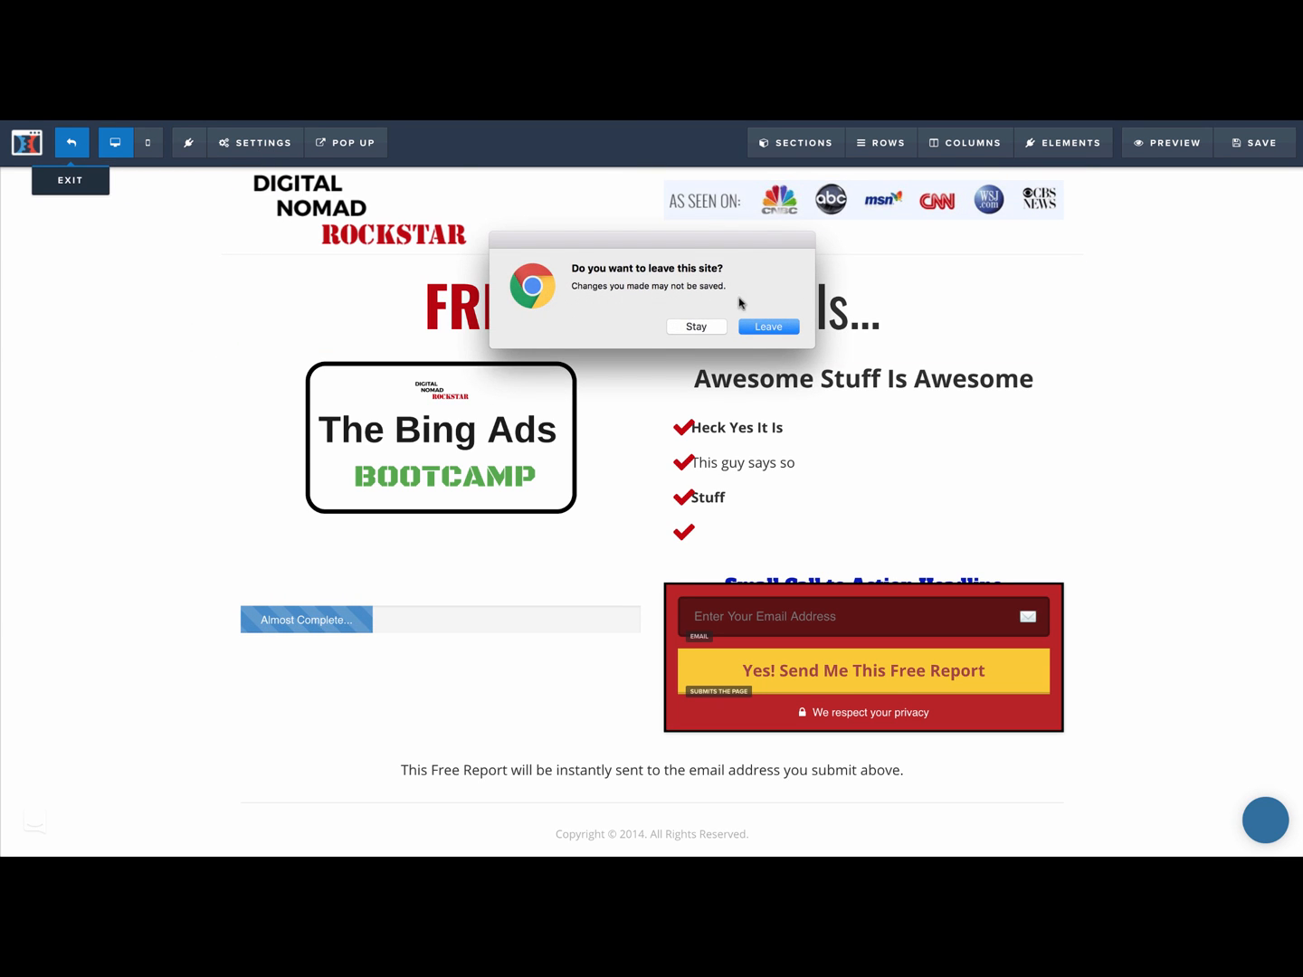
pyautogui.click(696, 327)
pyautogui.click(1253, 142)
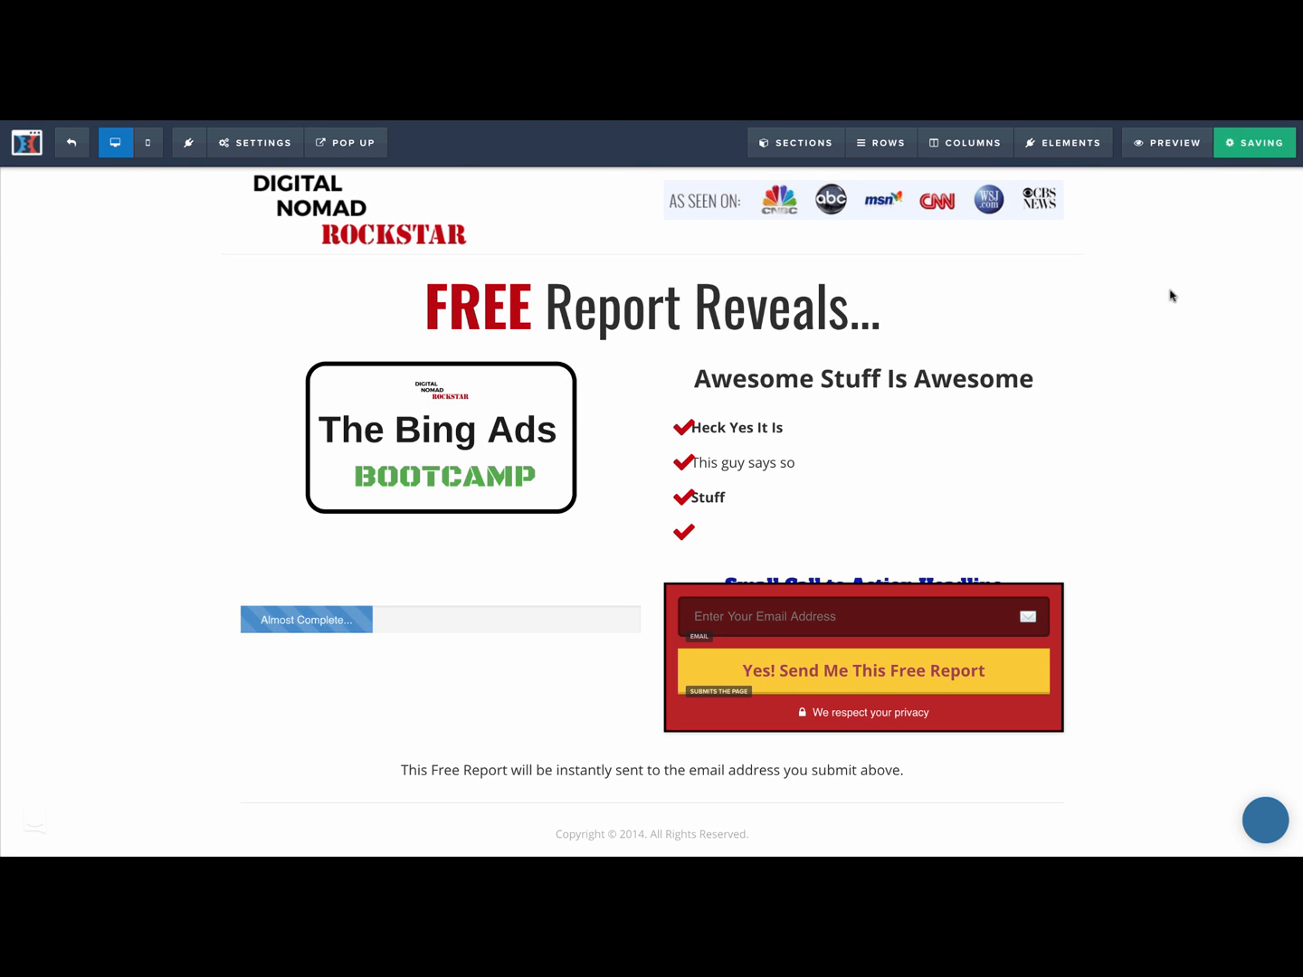
# - Replace the default SEO page title with "adfadfdaf", leave the SEO metadata settings, and save the page
pyautogui.click(1156, 143)
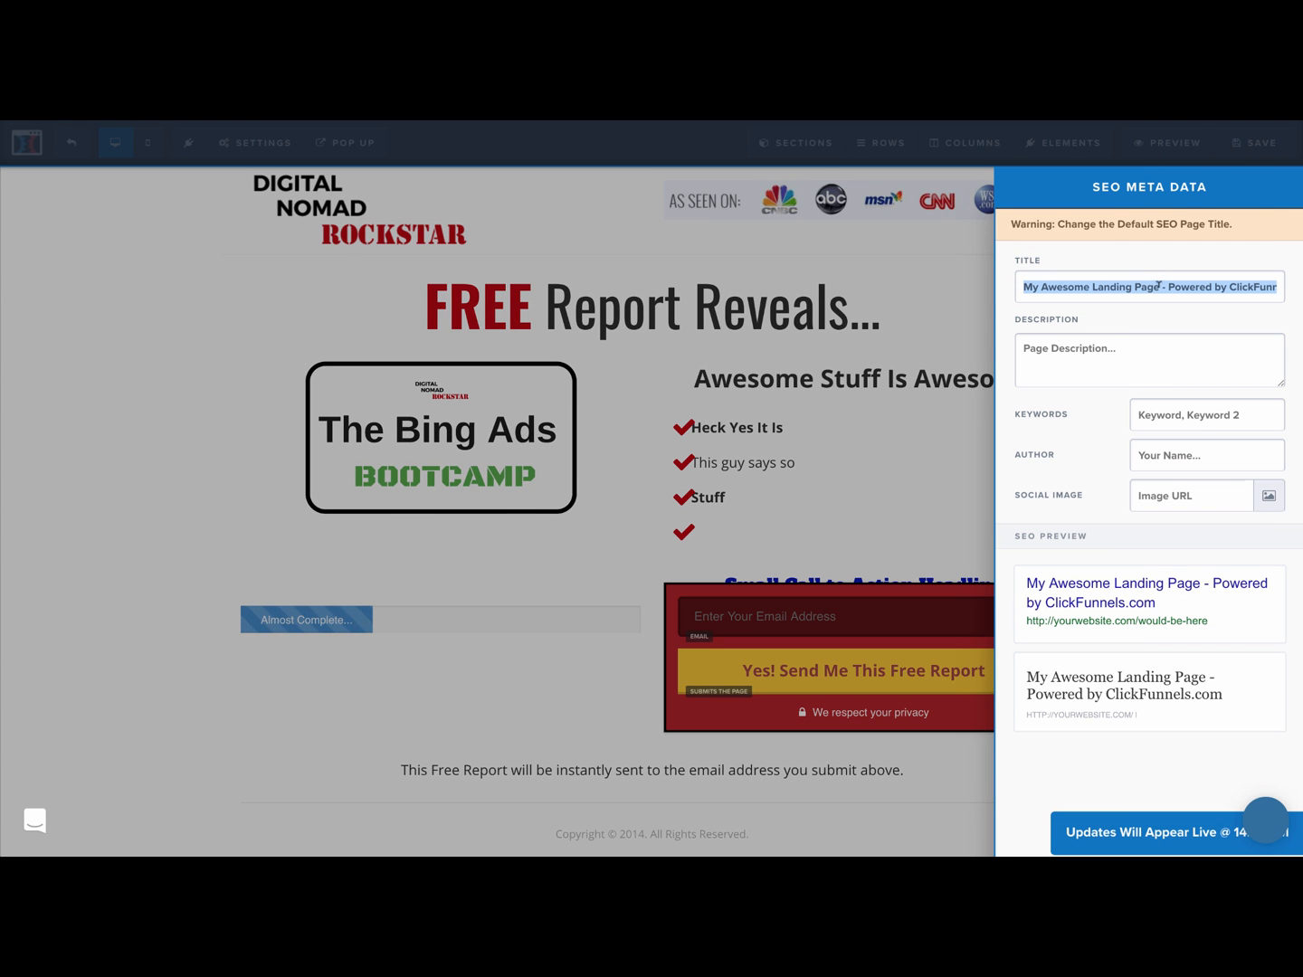
pyautogui.click(1127, 322)
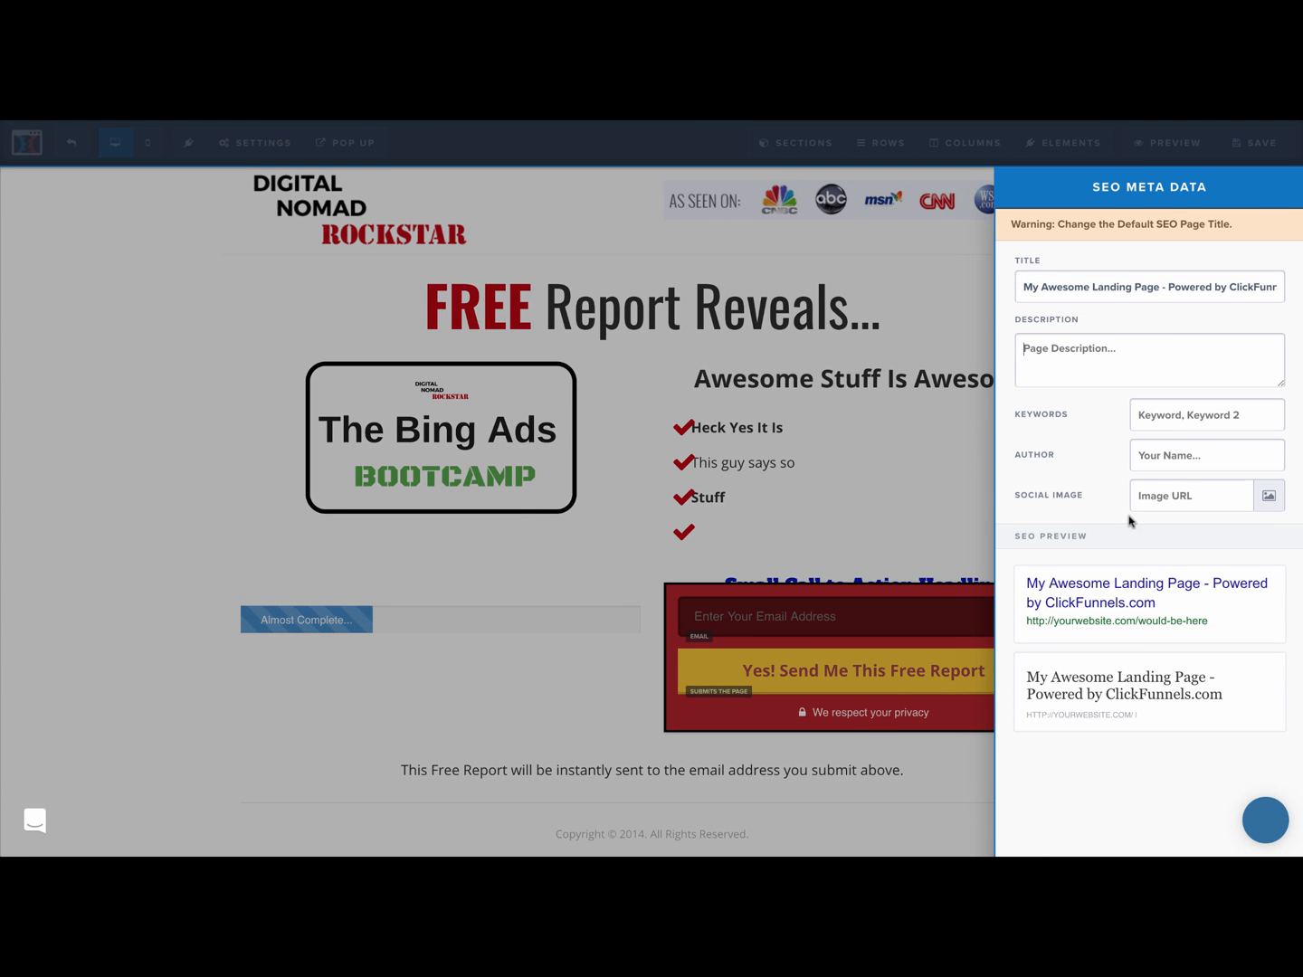
pyautogui.click(923, 509)
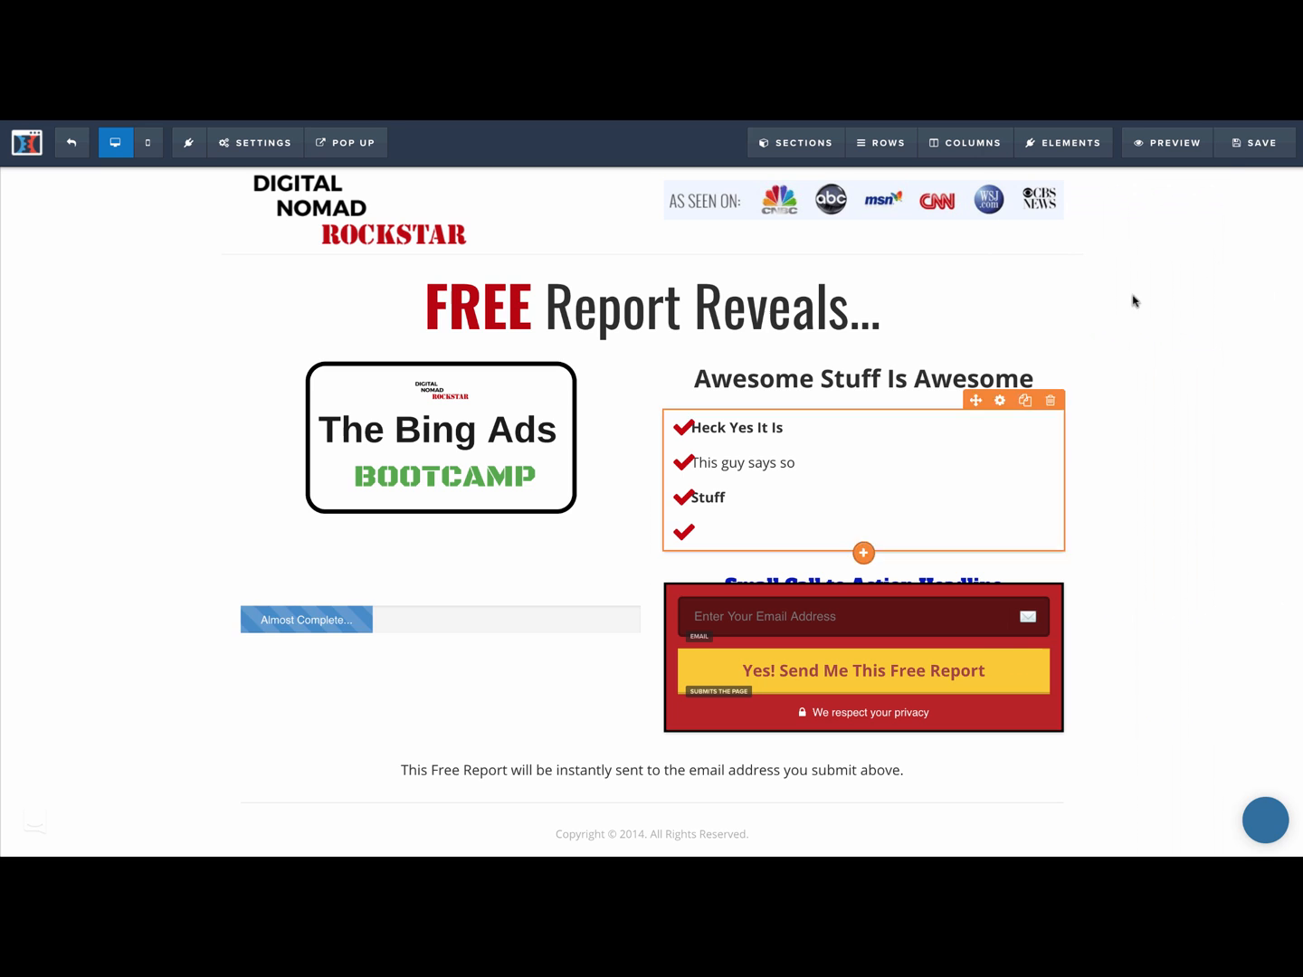
pyautogui.click(1254, 143)
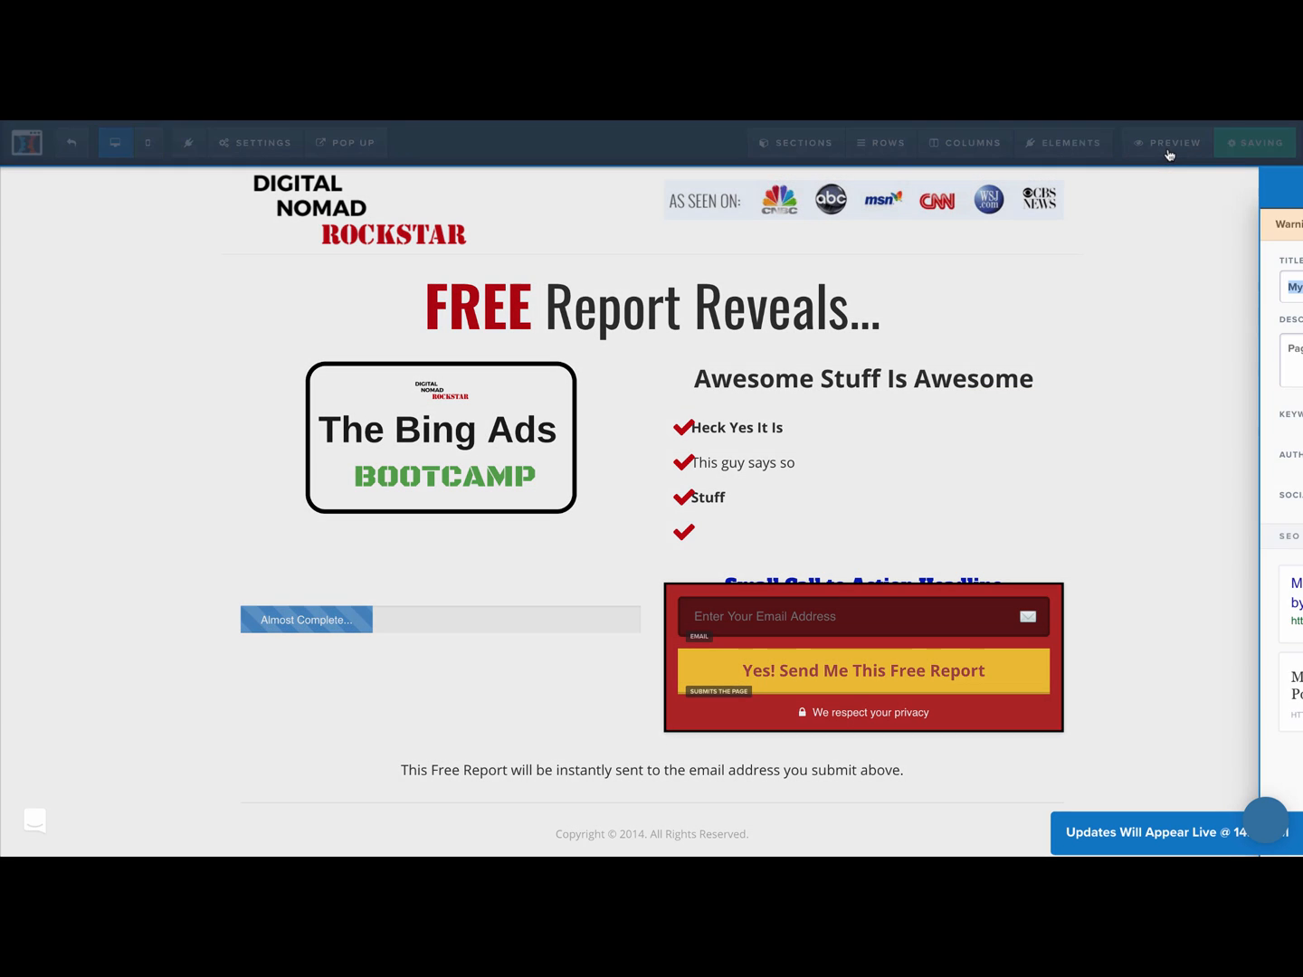
pyautogui.write('adfadfdaf')
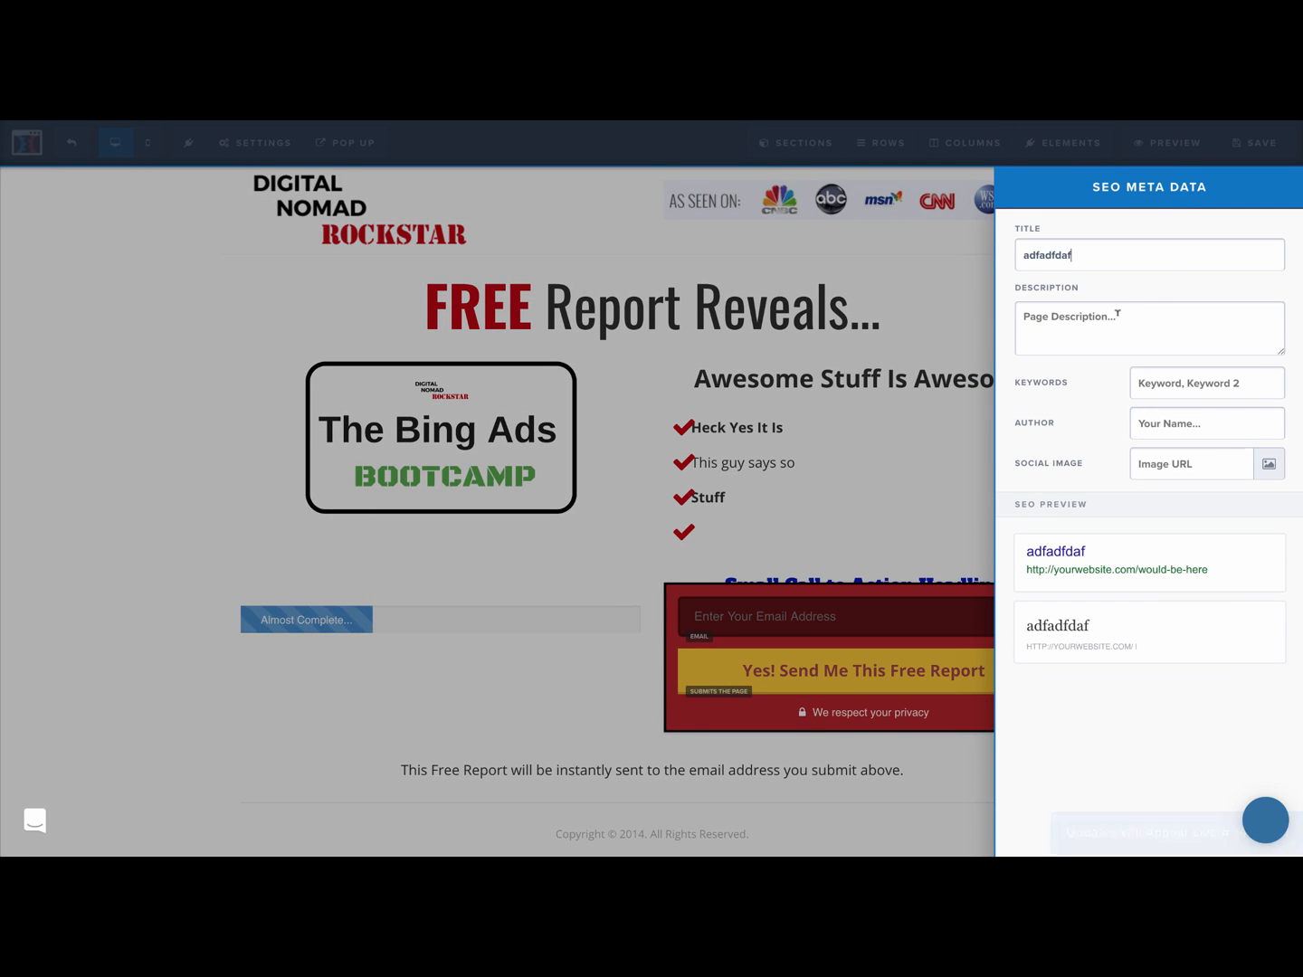
pyautogui.click(938, 279)
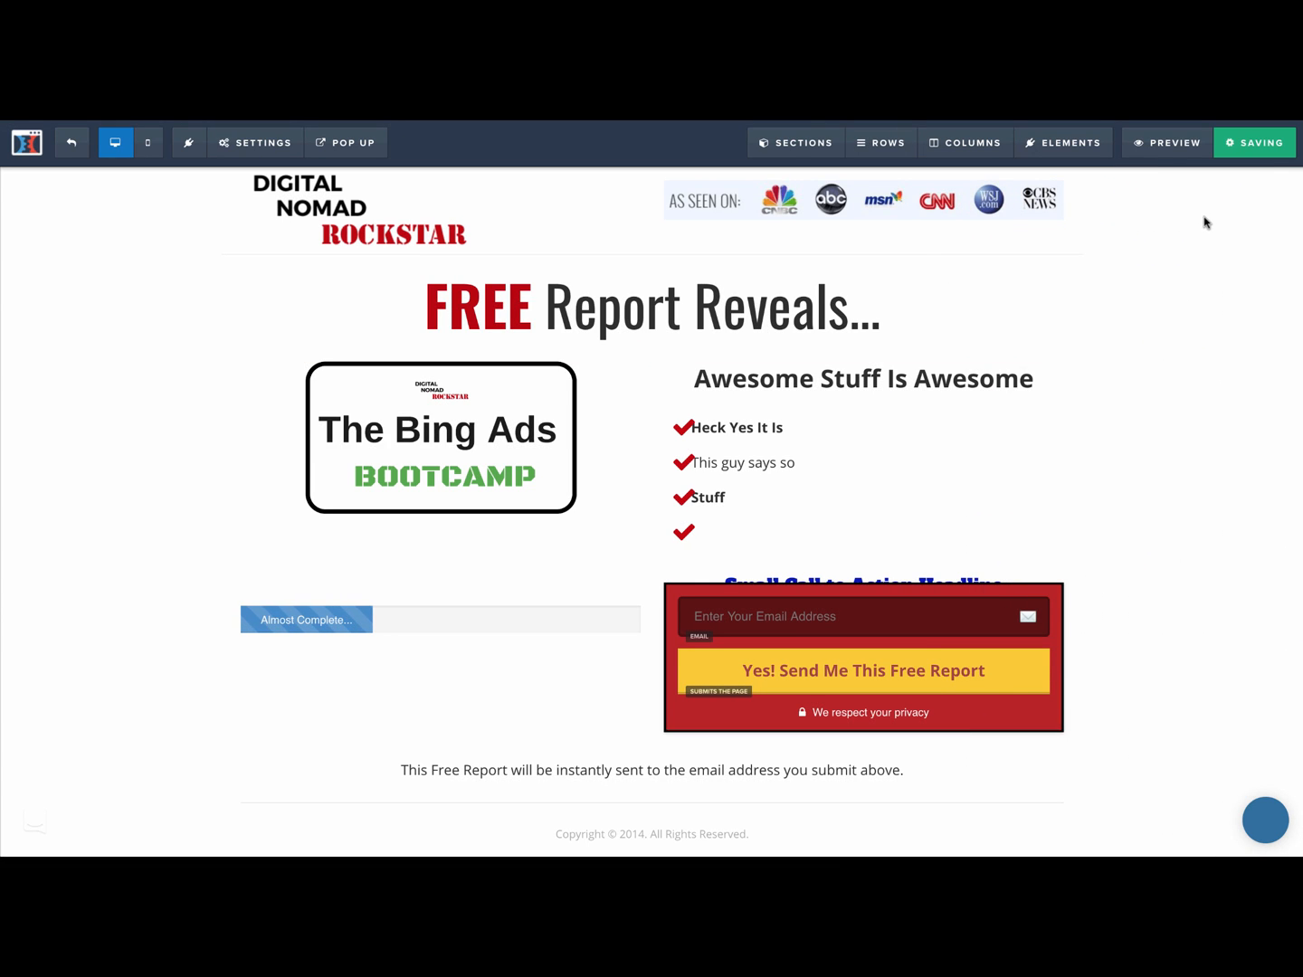
# - Preview the live Demo optin page, and exit the editor to look over the funnel's list of steps
pyautogui.click(1174, 145)
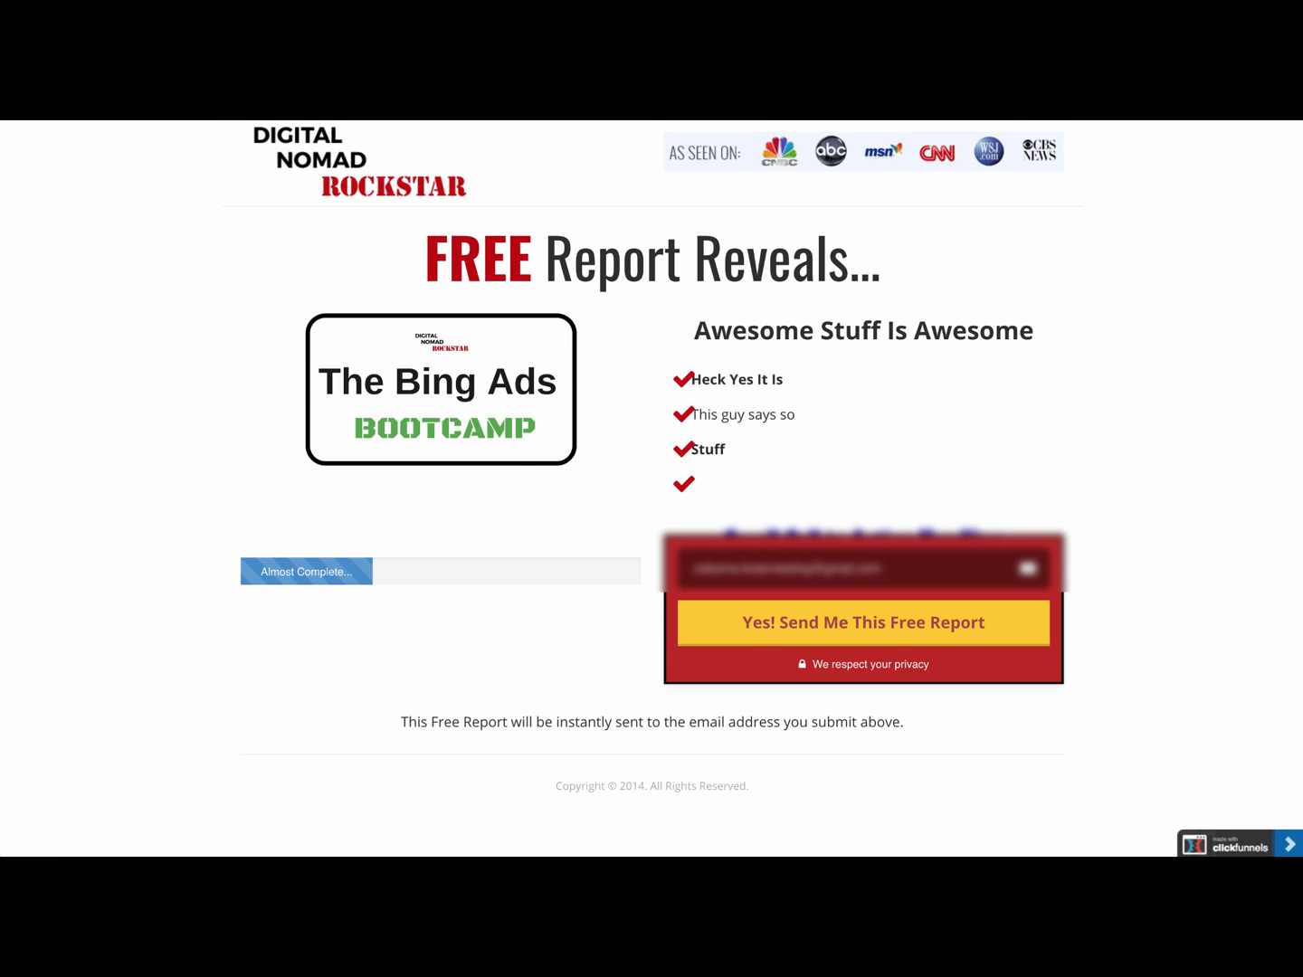
pyautogui.press('super+w')
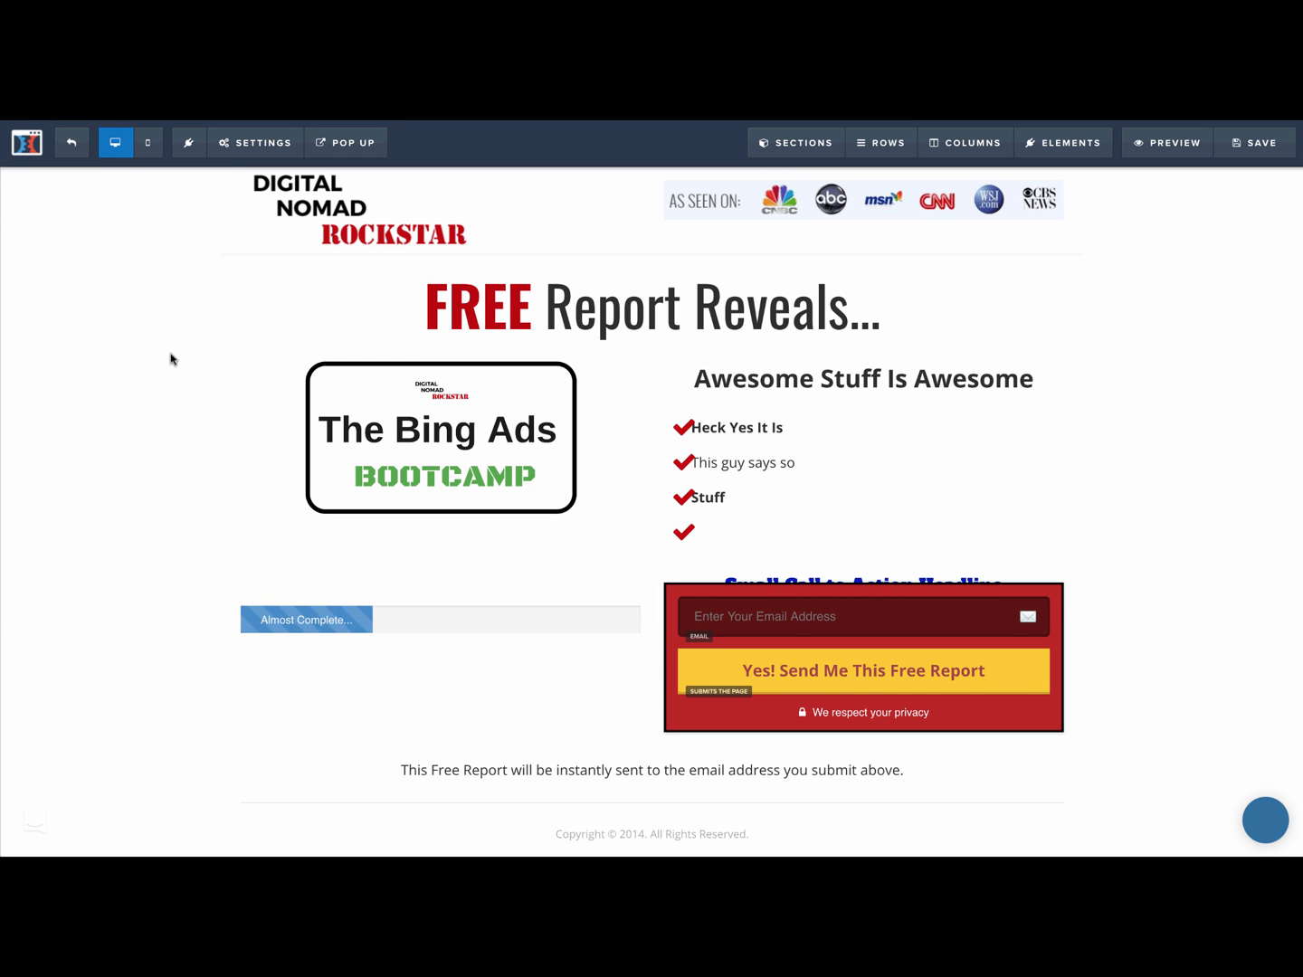
pyautogui.click(74, 143)
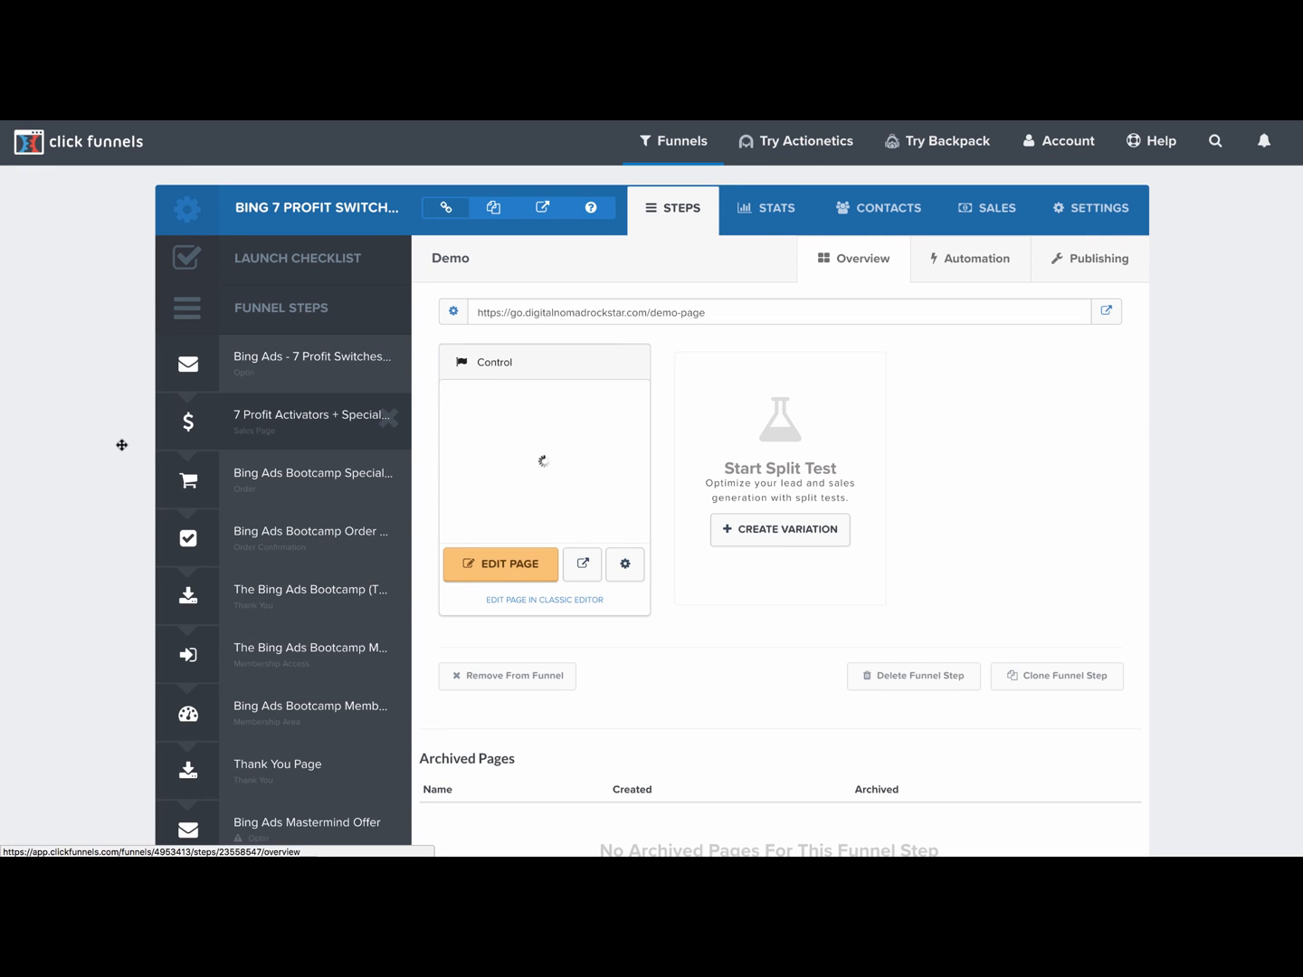
pyautogui.scroll(-3, 54, 468)
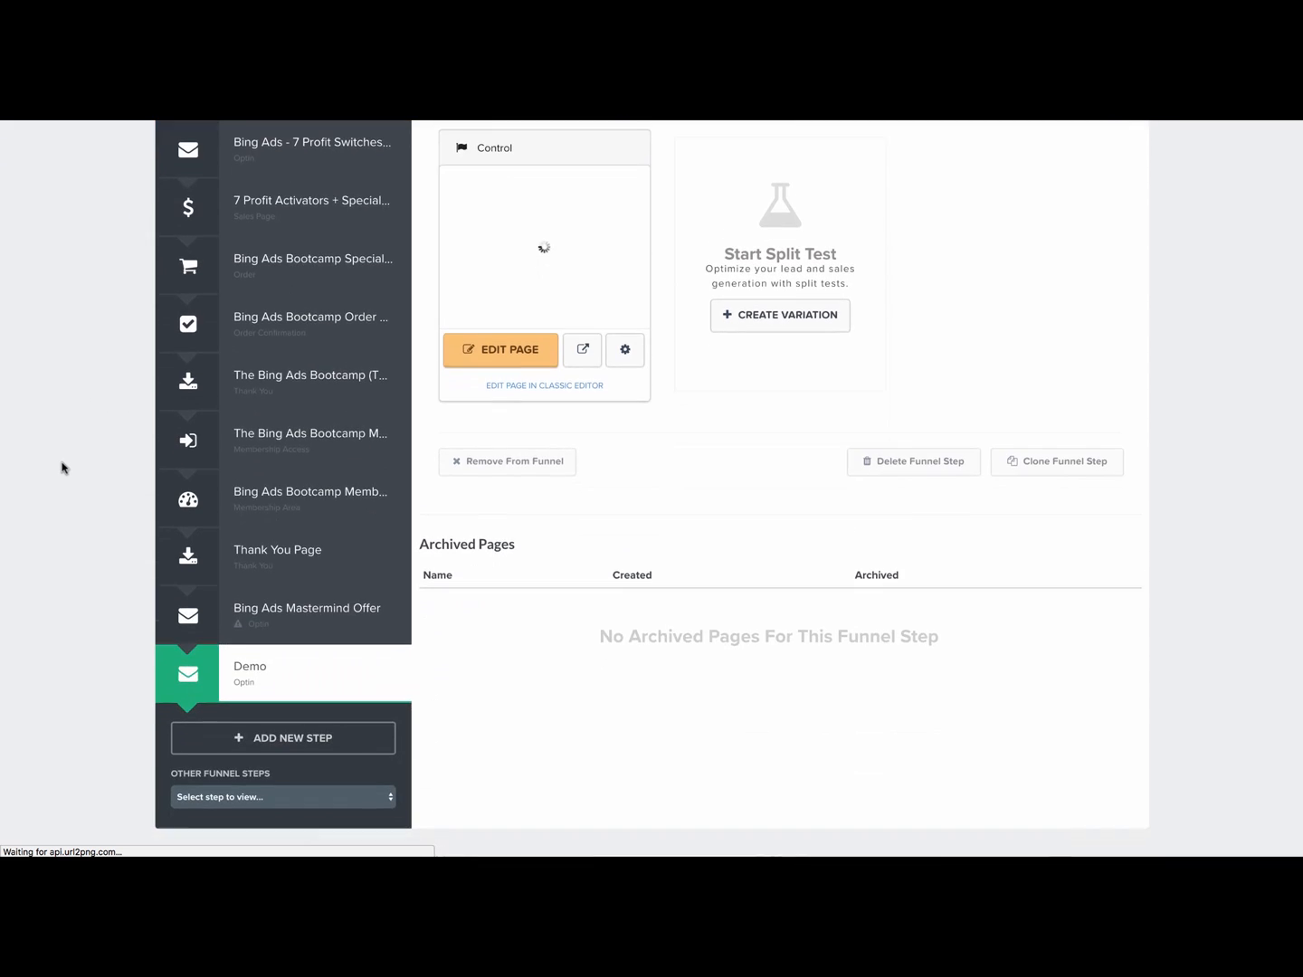
pyautogui.scroll(3, 61, 465)
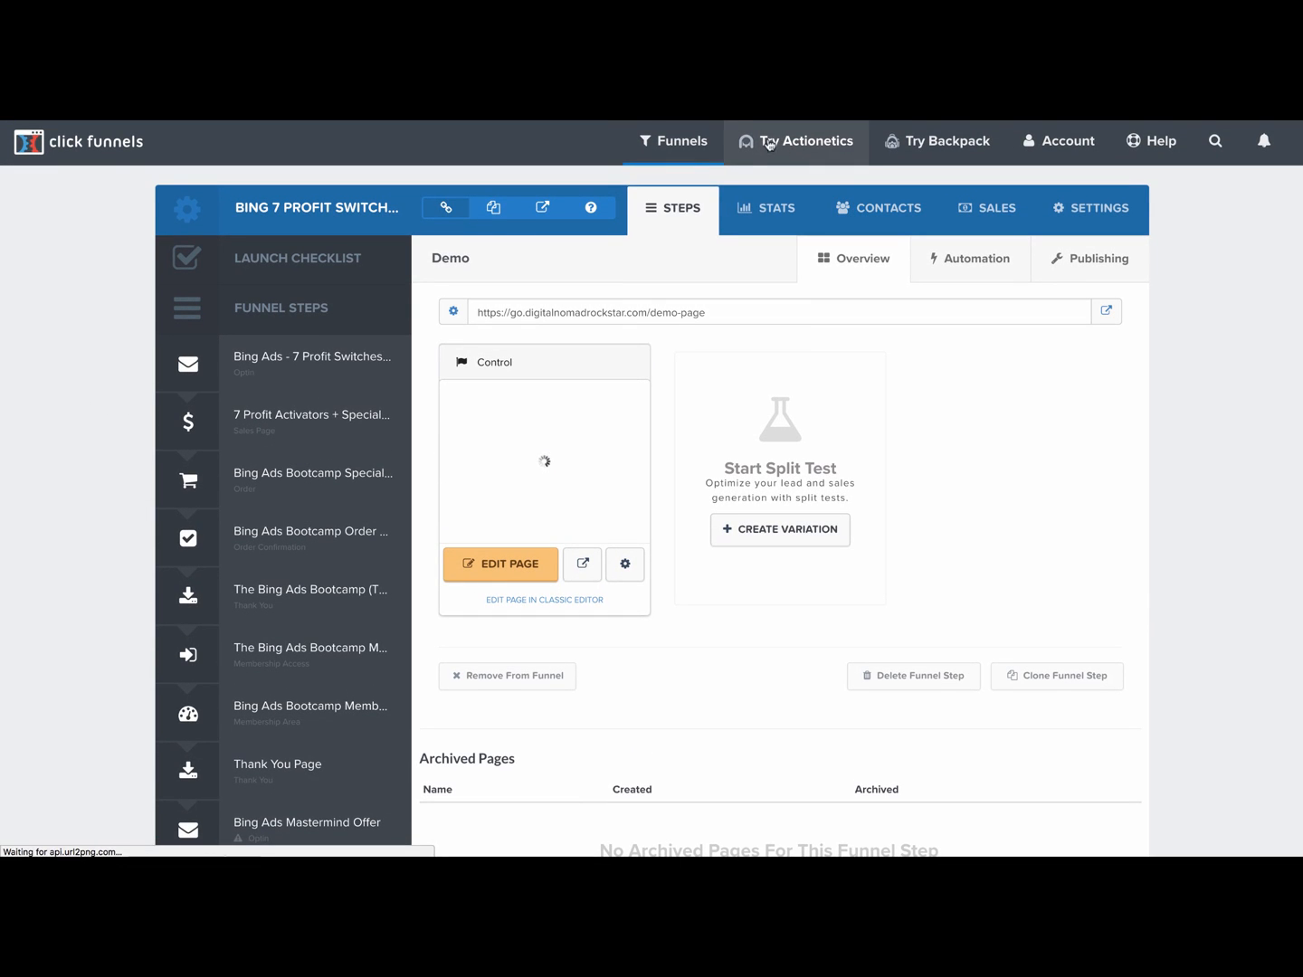
# - Open the Funnel Marketplace and browse its product launch, squeeze page, tripwire, video sales letter and webinar funnel templates
pyautogui.moveTo(661, 159)
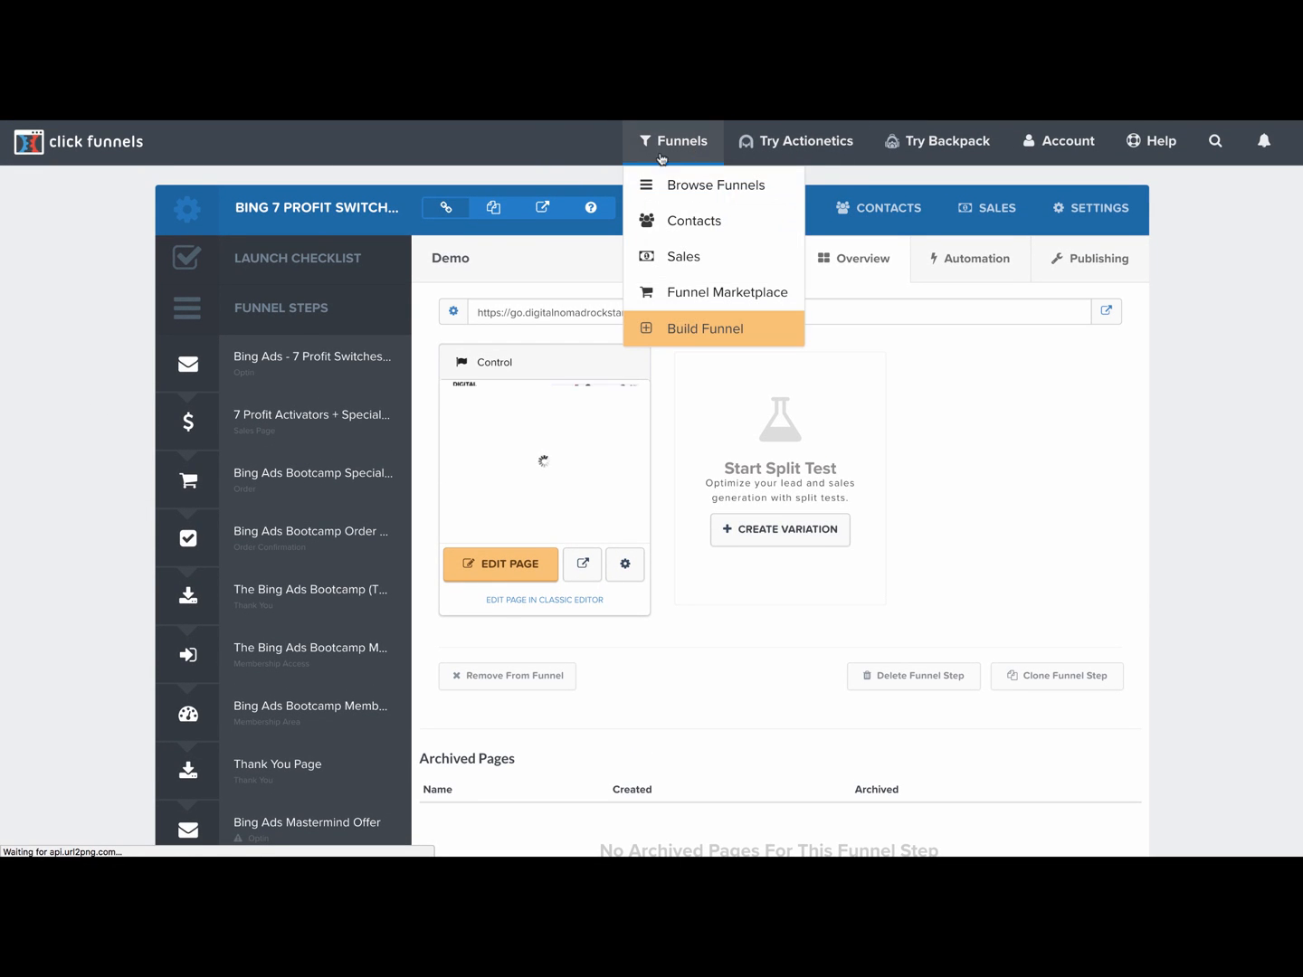
pyautogui.click(716, 298)
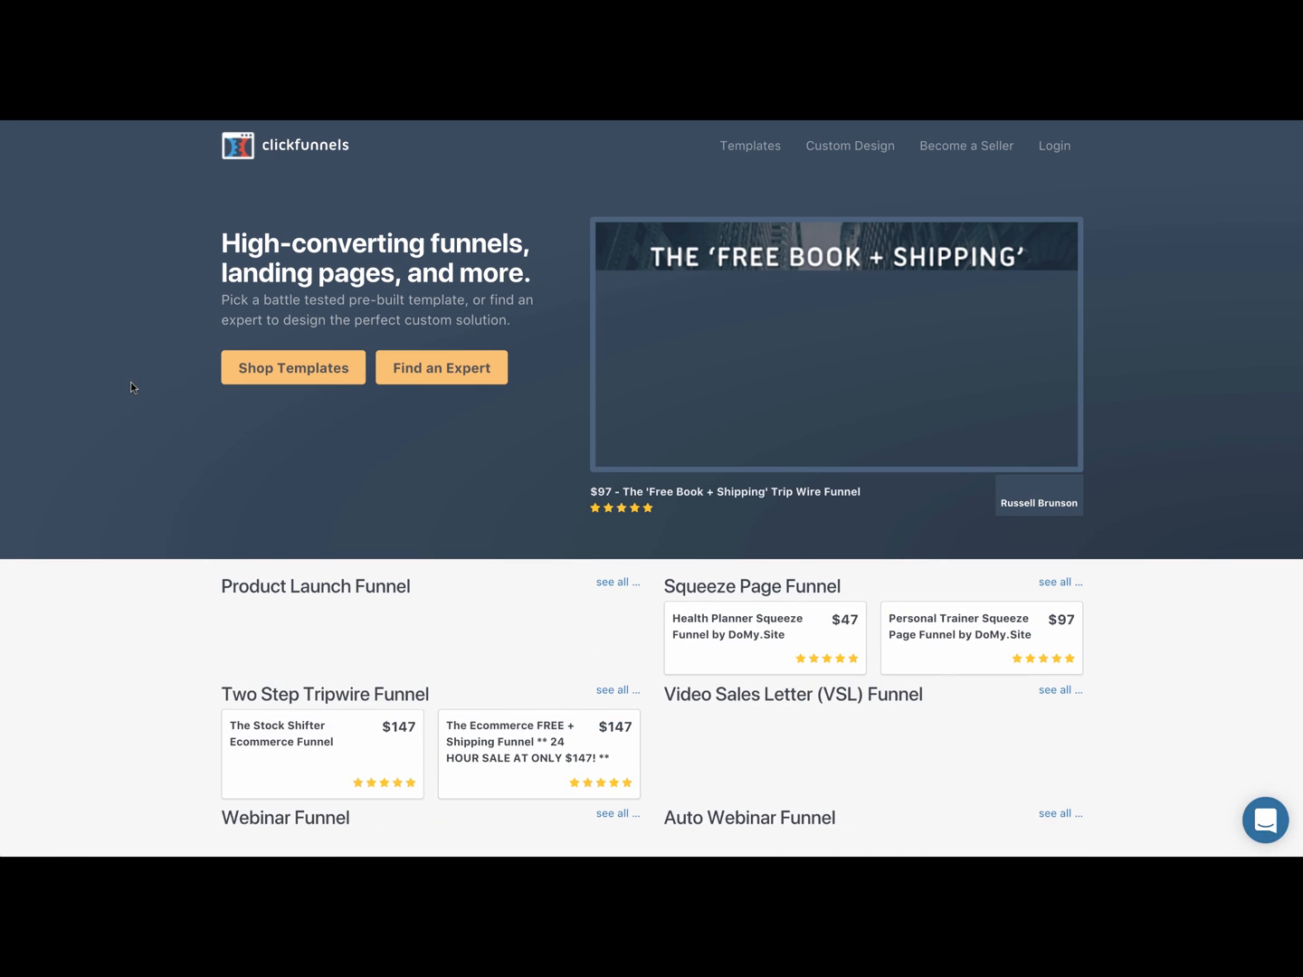
pyautogui.scroll(-3, 134, 377)
pyautogui.scroll(-4, 133, 375)
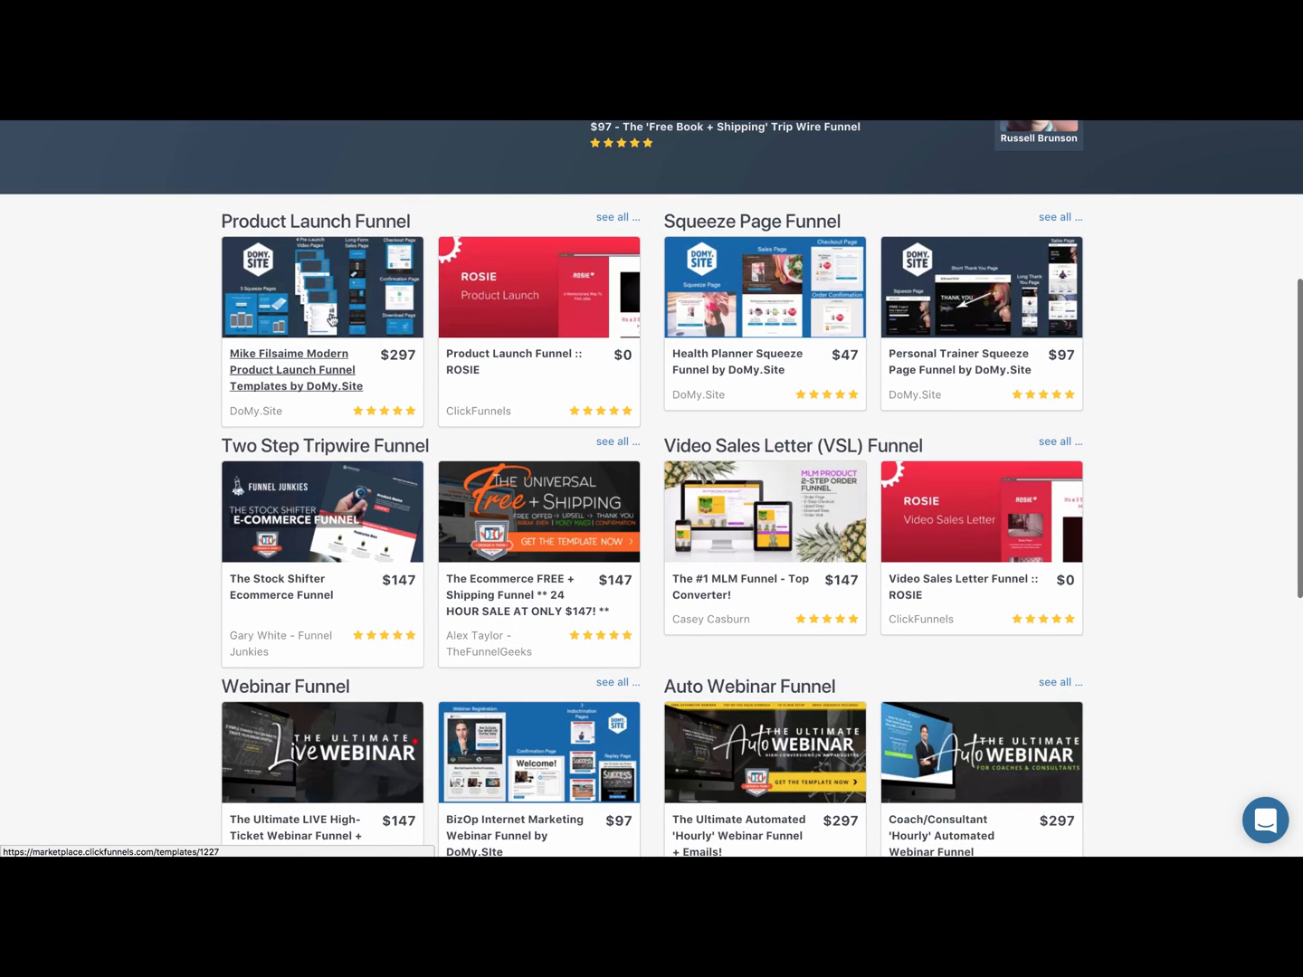
pyautogui.scroll(-2, 105, 379)
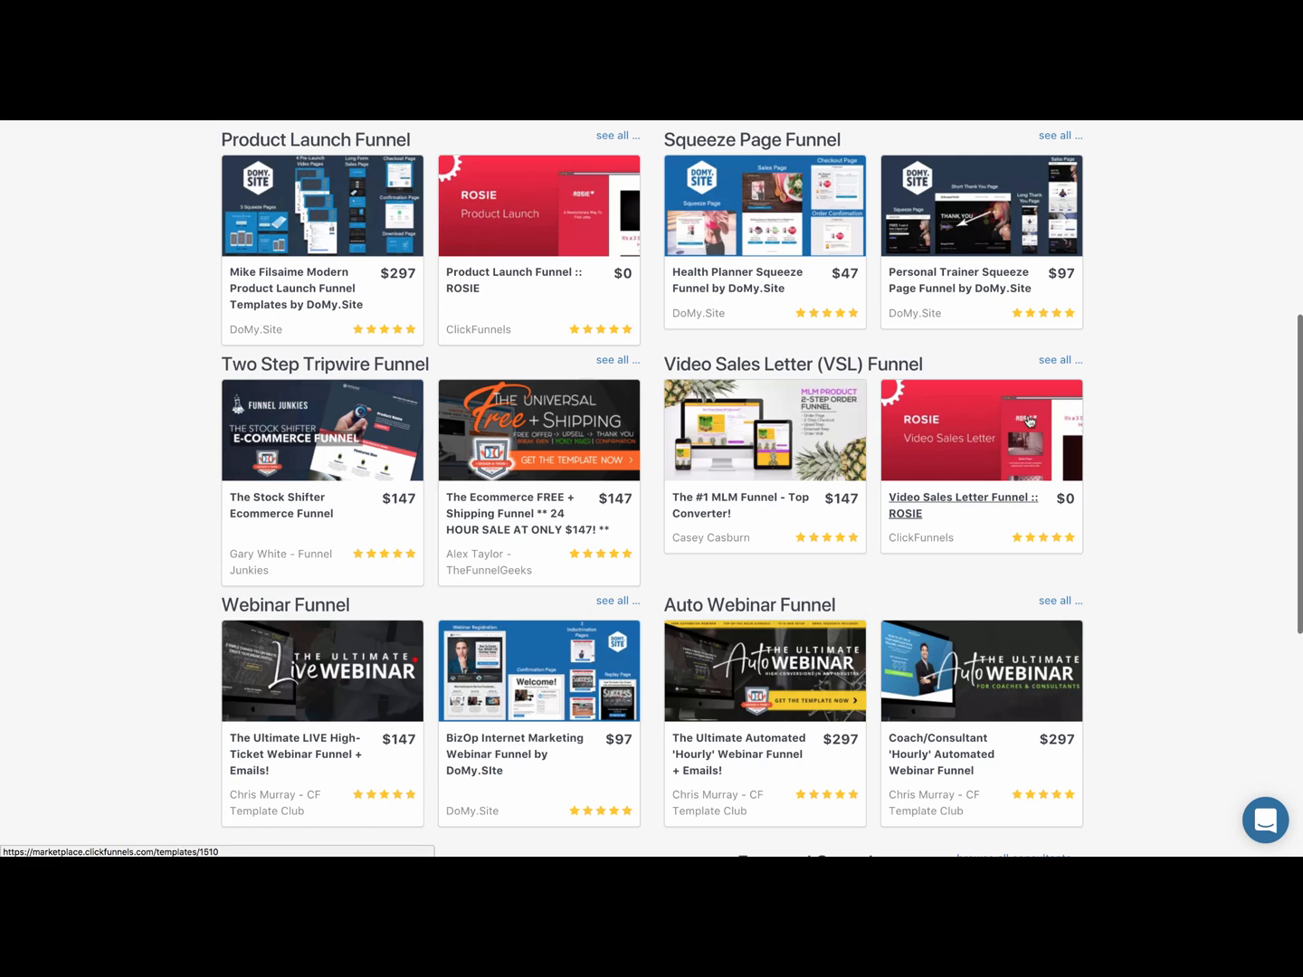
pyautogui.scroll(-2, 86, 456)
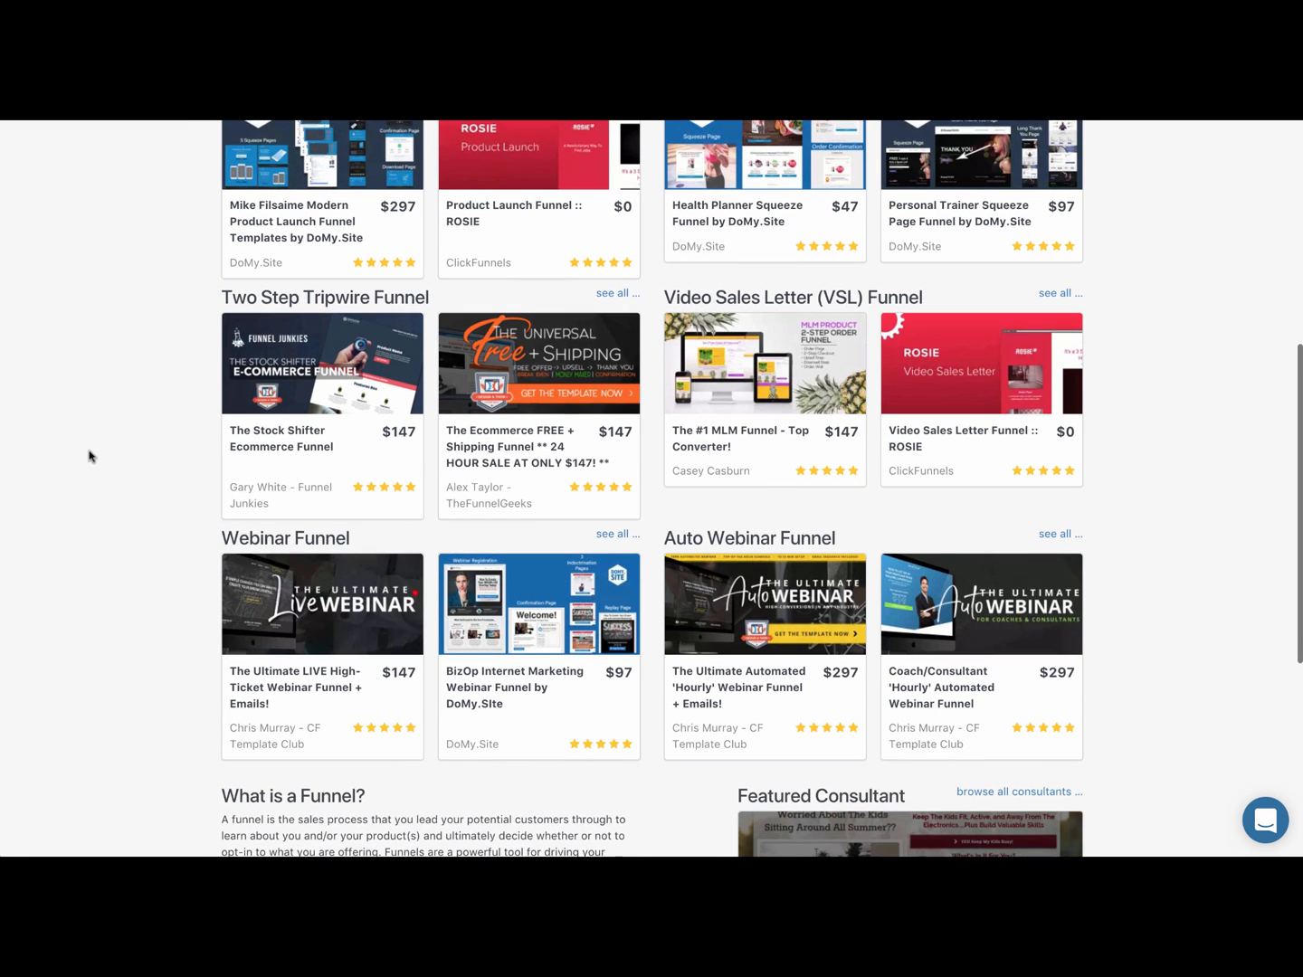
pyautogui.scroll(-3, 109, 448)
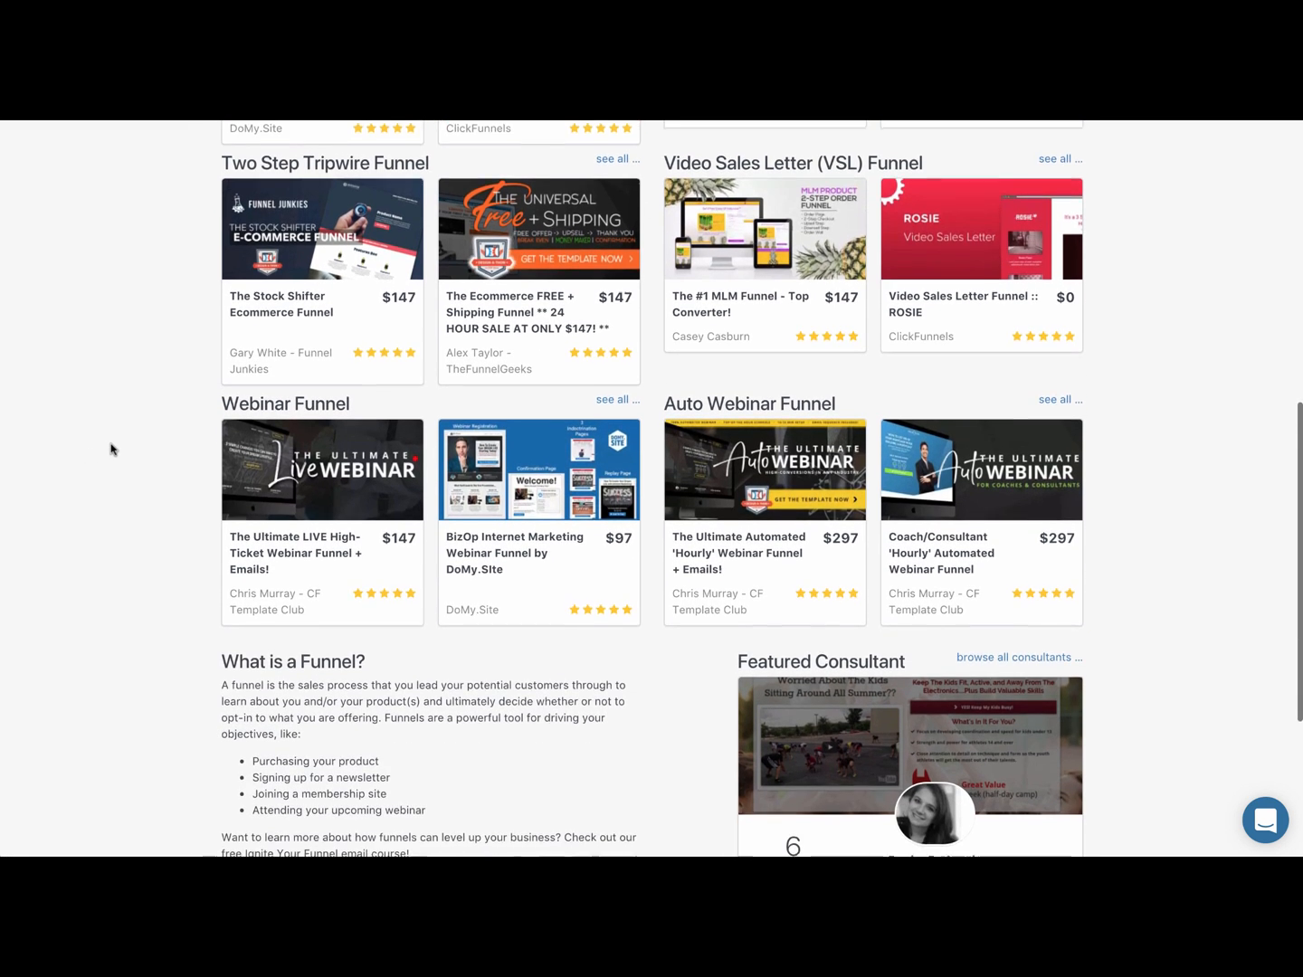
pyautogui.scroll(-5, 110, 449)
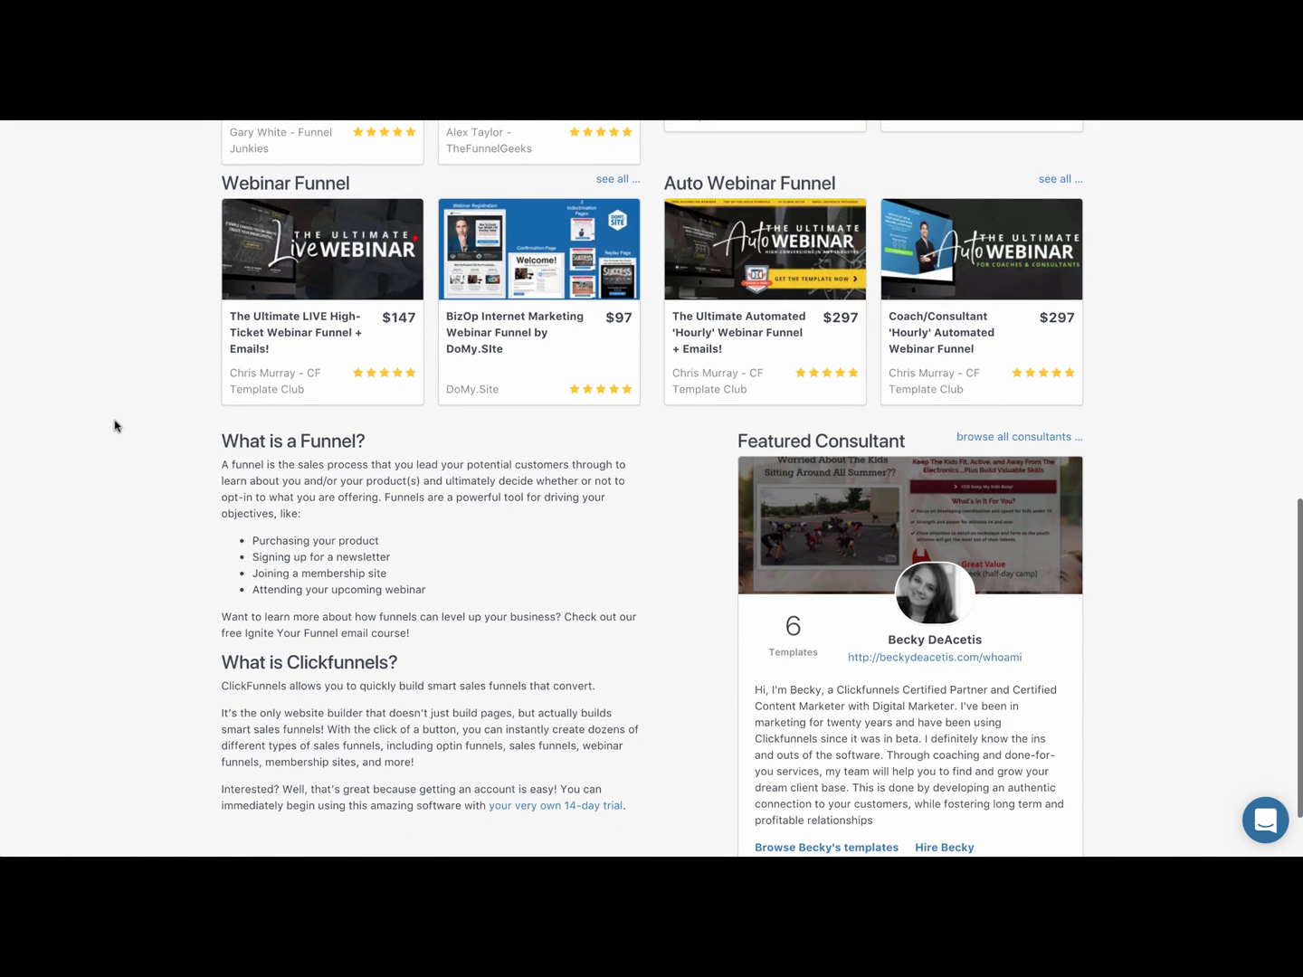
pyautogui.scroll(1, 116, 426)
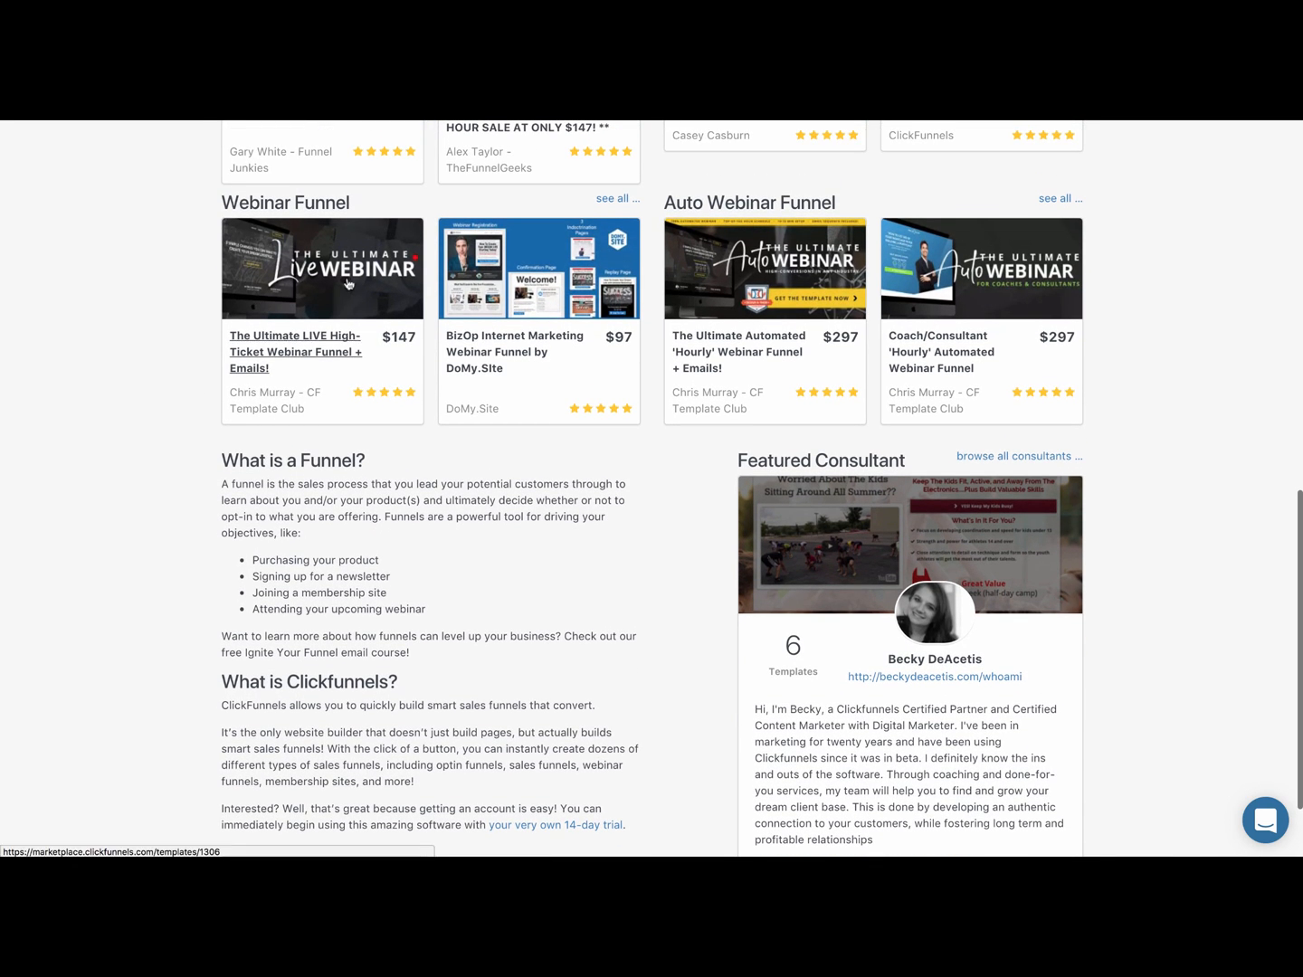
pyautogui.scroll(-3, 122, 379)
pyautogui.scroll(8, 122, 379)
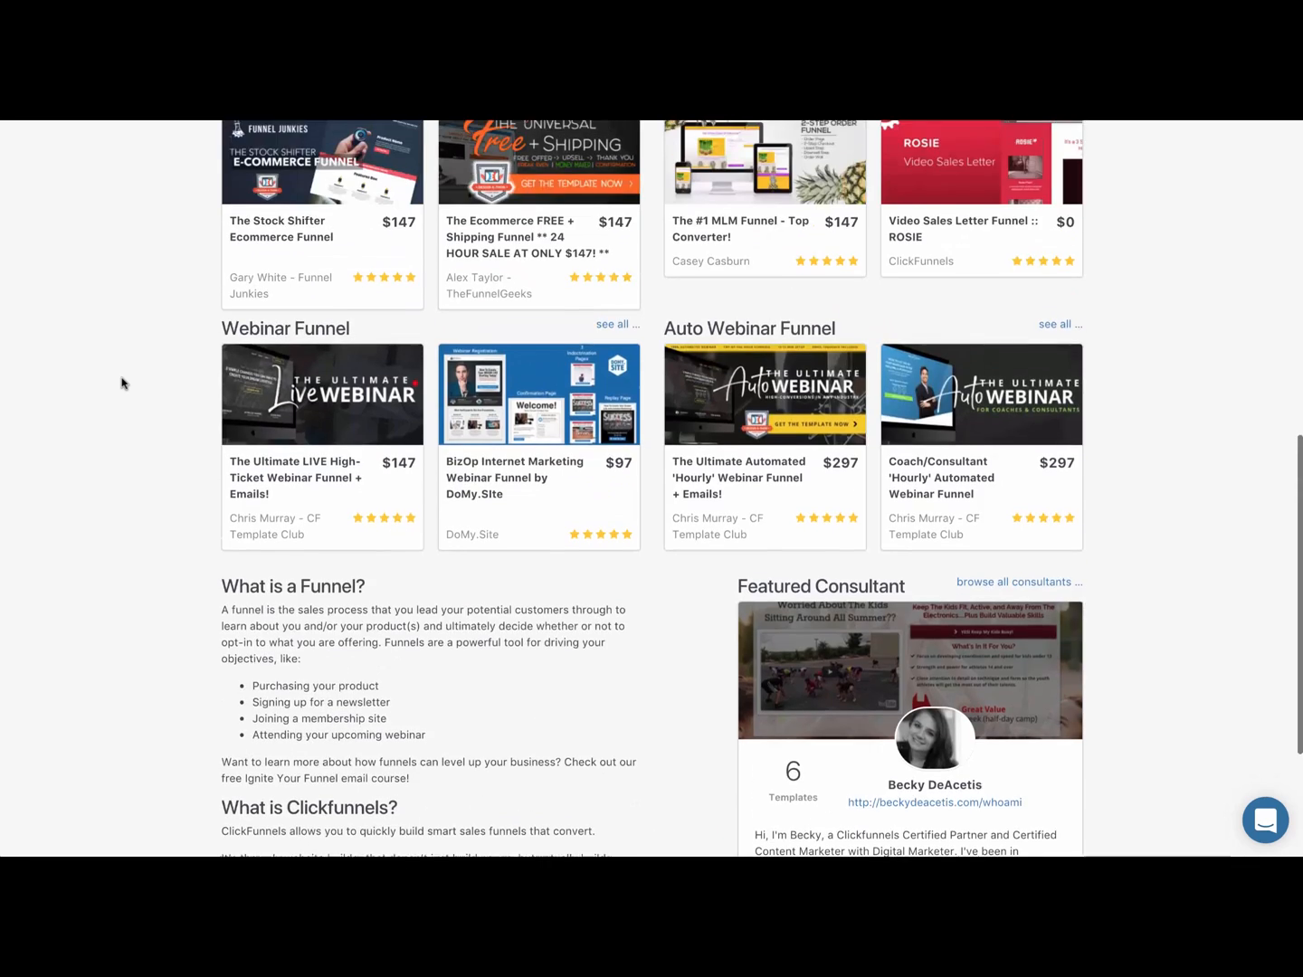
pyautogui.scroll(6, 123, 382)
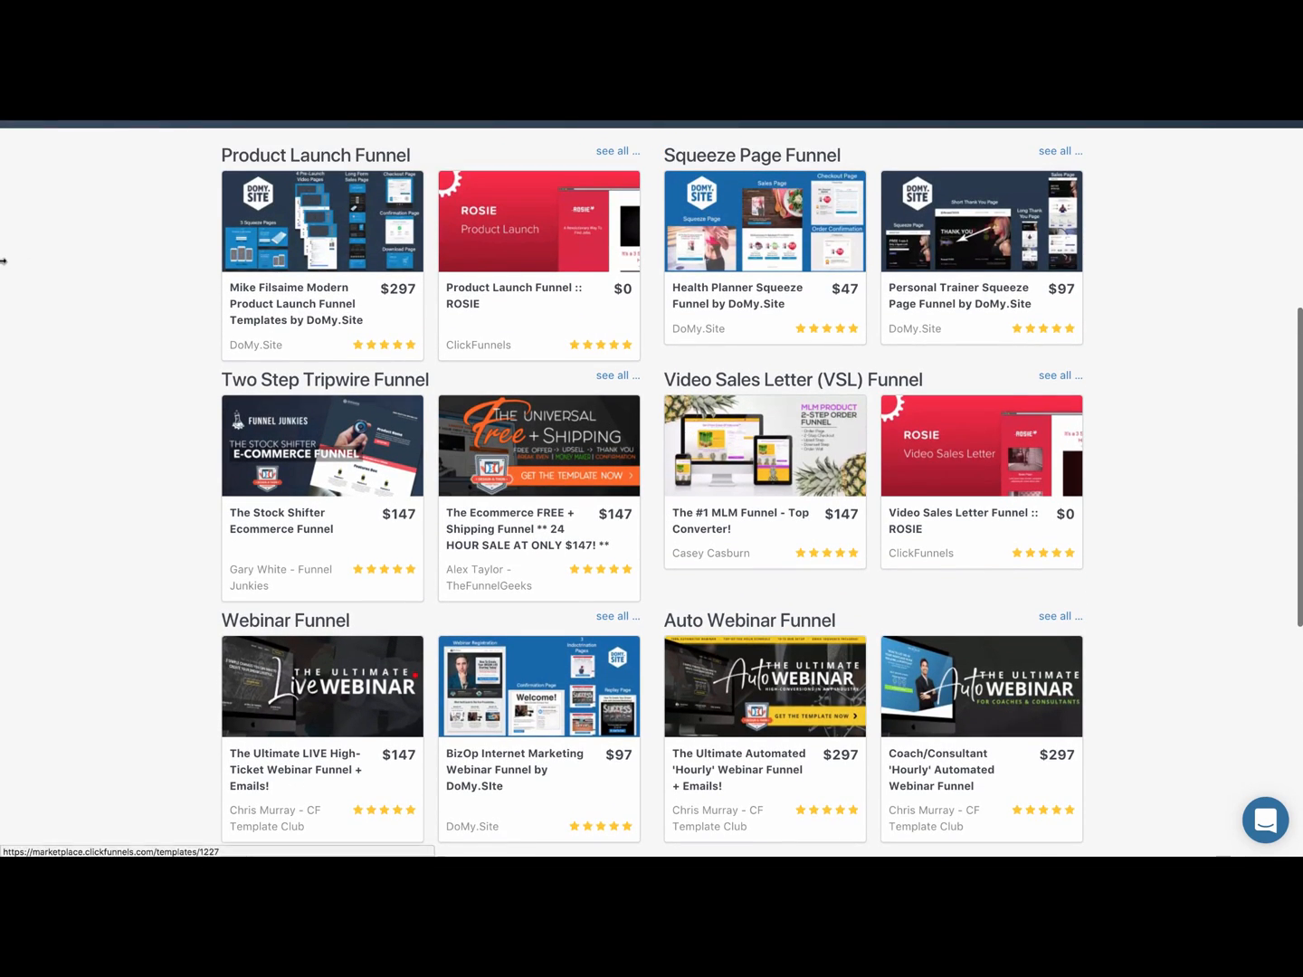
pyautogui.scroll(6, 78, 276)
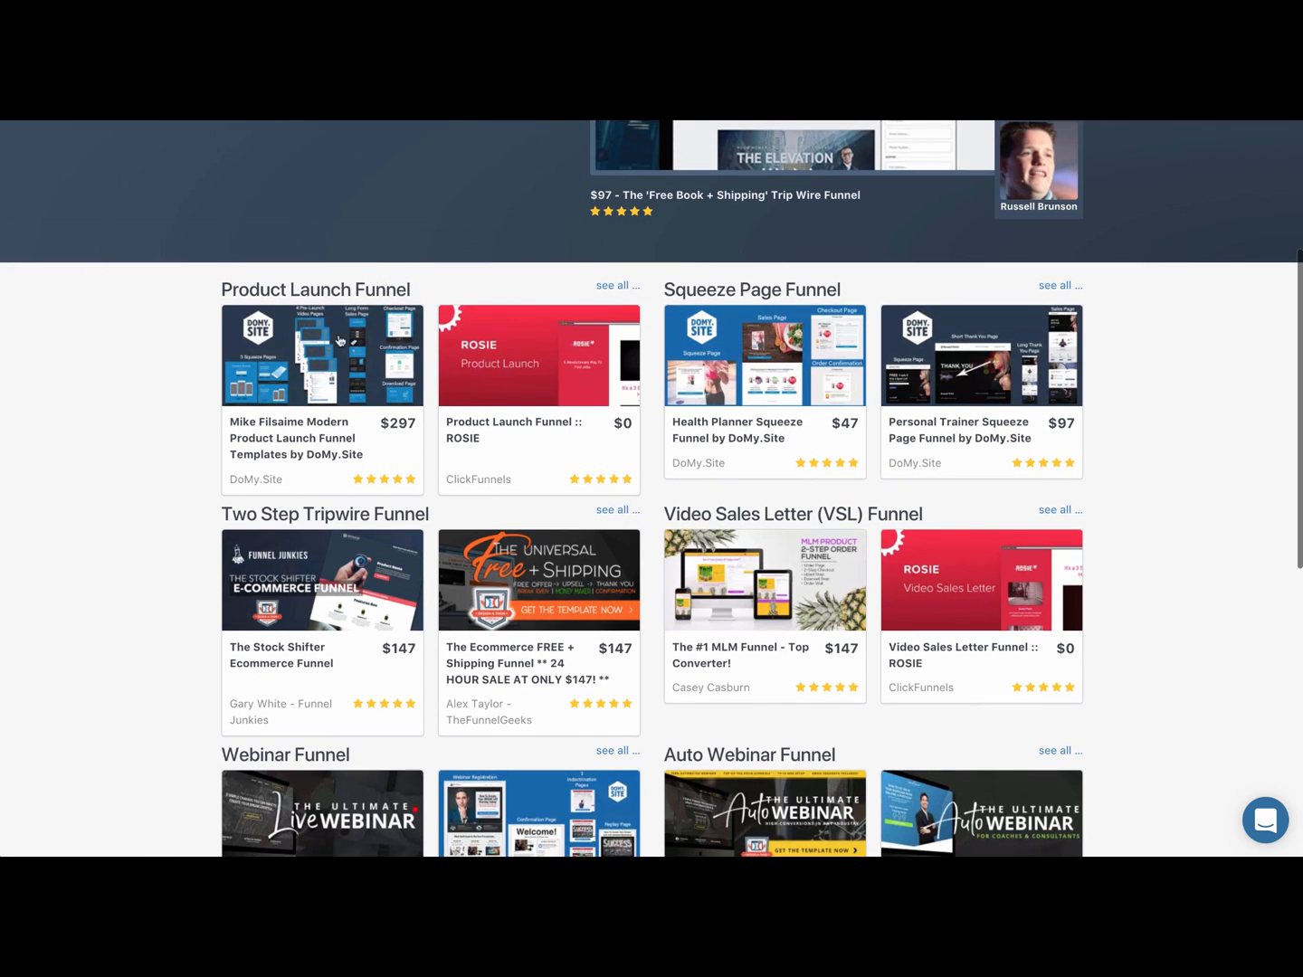
pyautogui.scroll(3, 101, 370)
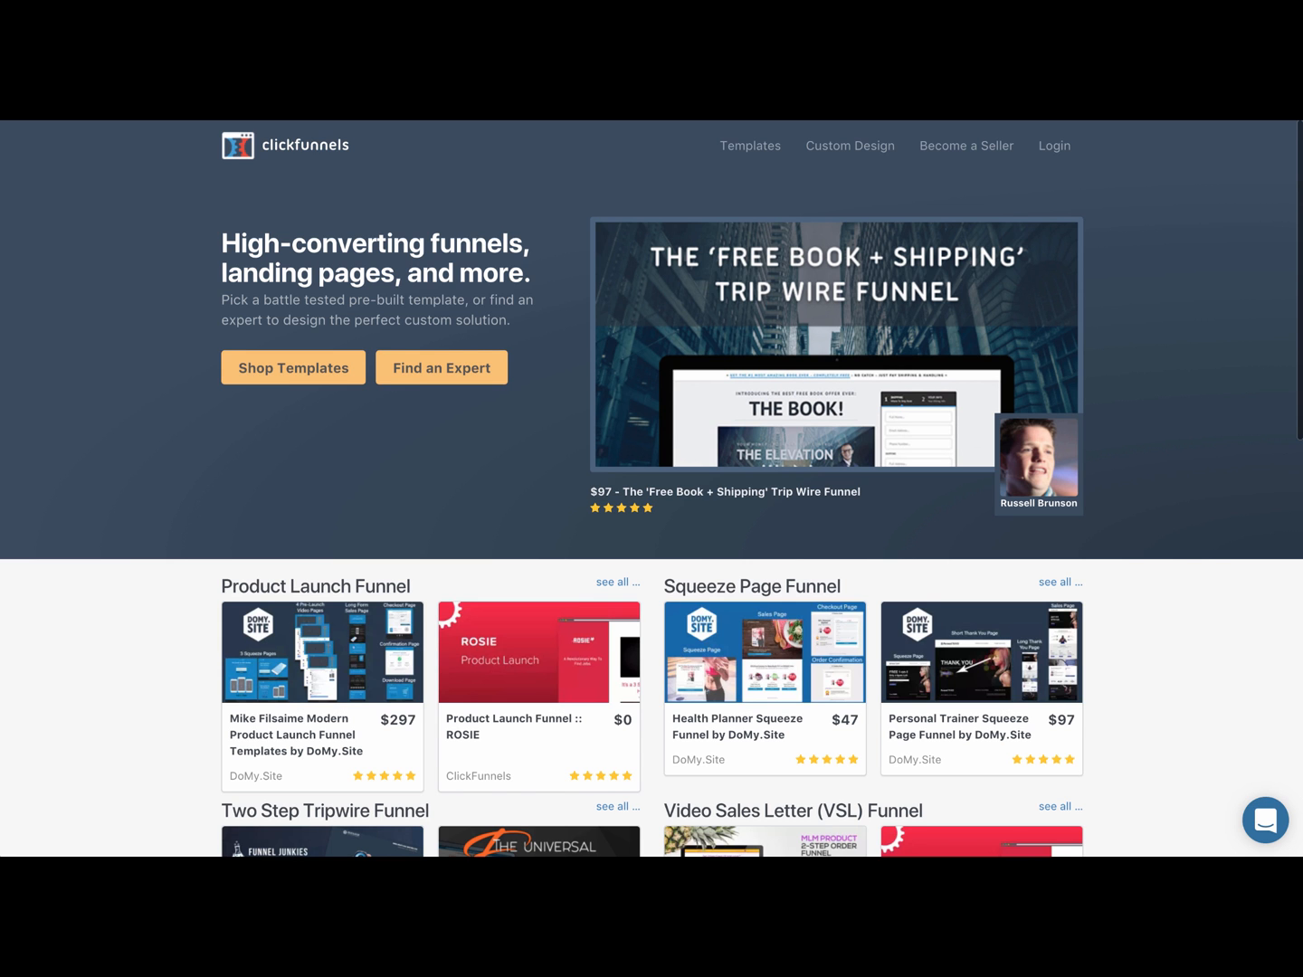
pyautogui.scroll(-5, 165, 363)
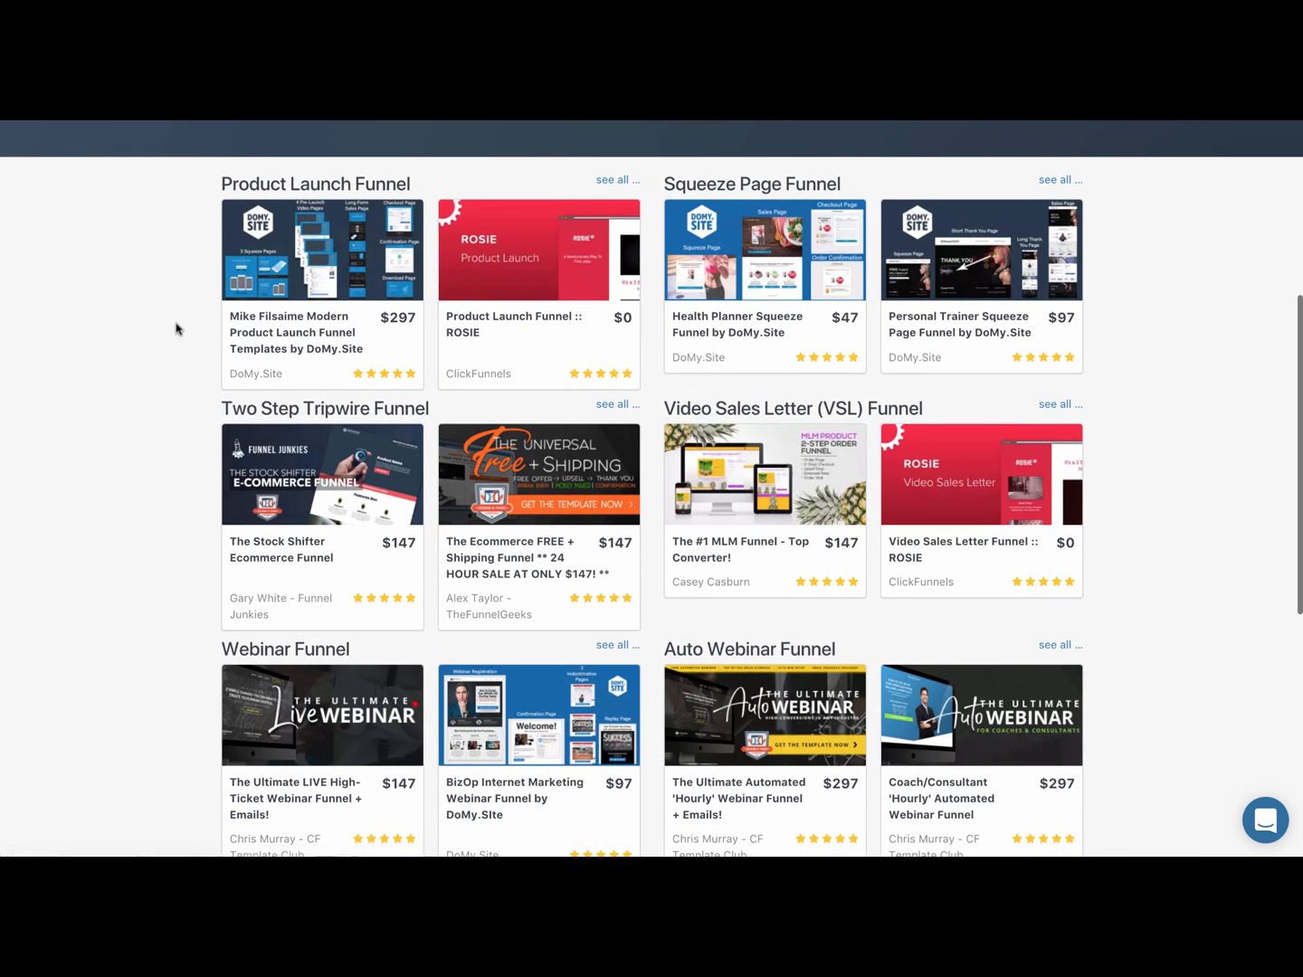
pyautogui.scroll(-2, 104, 363)
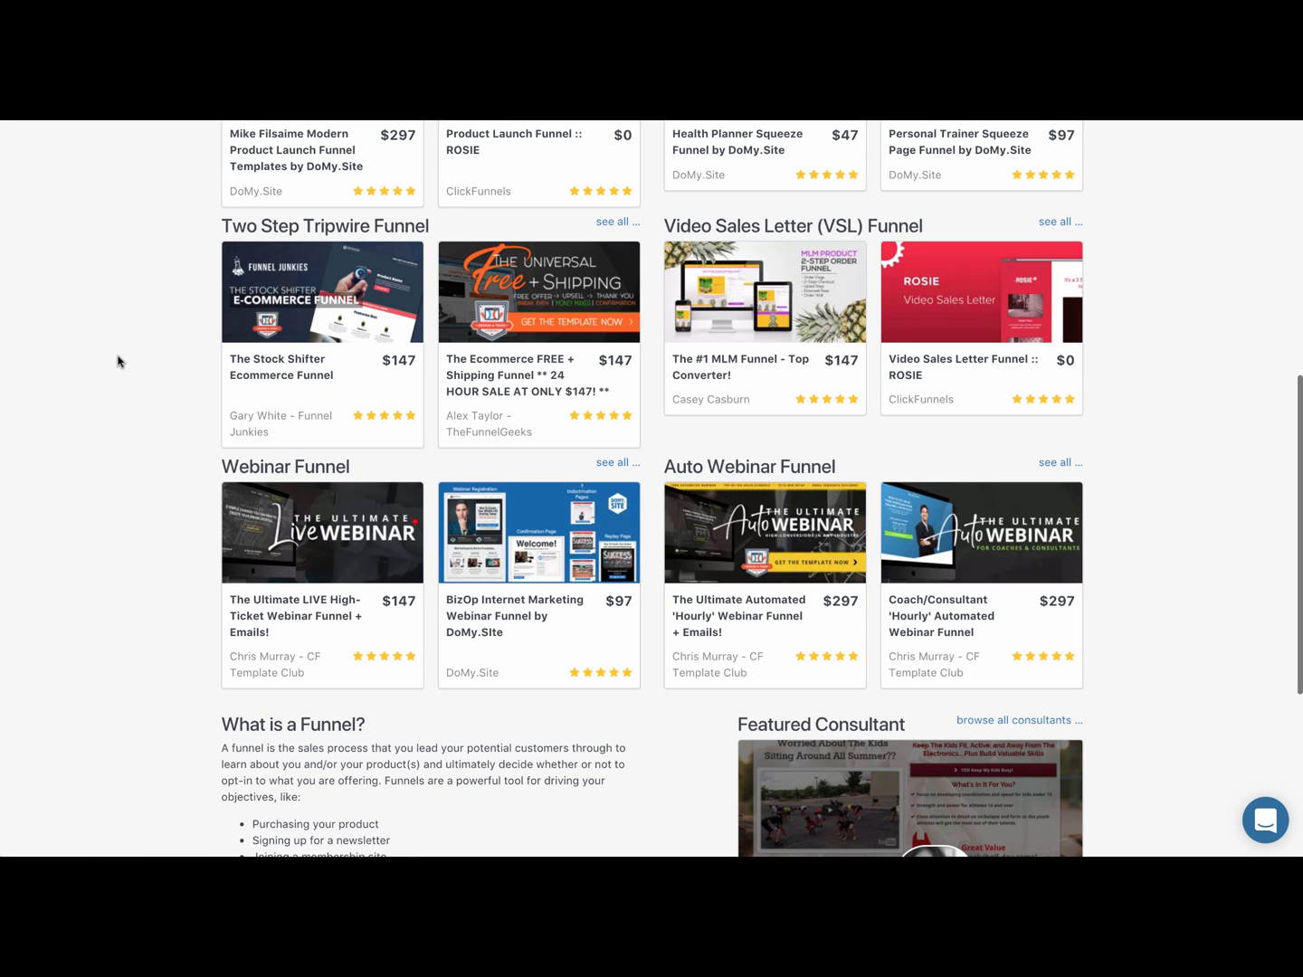
pyautogui.scroll(6, 119, 361)
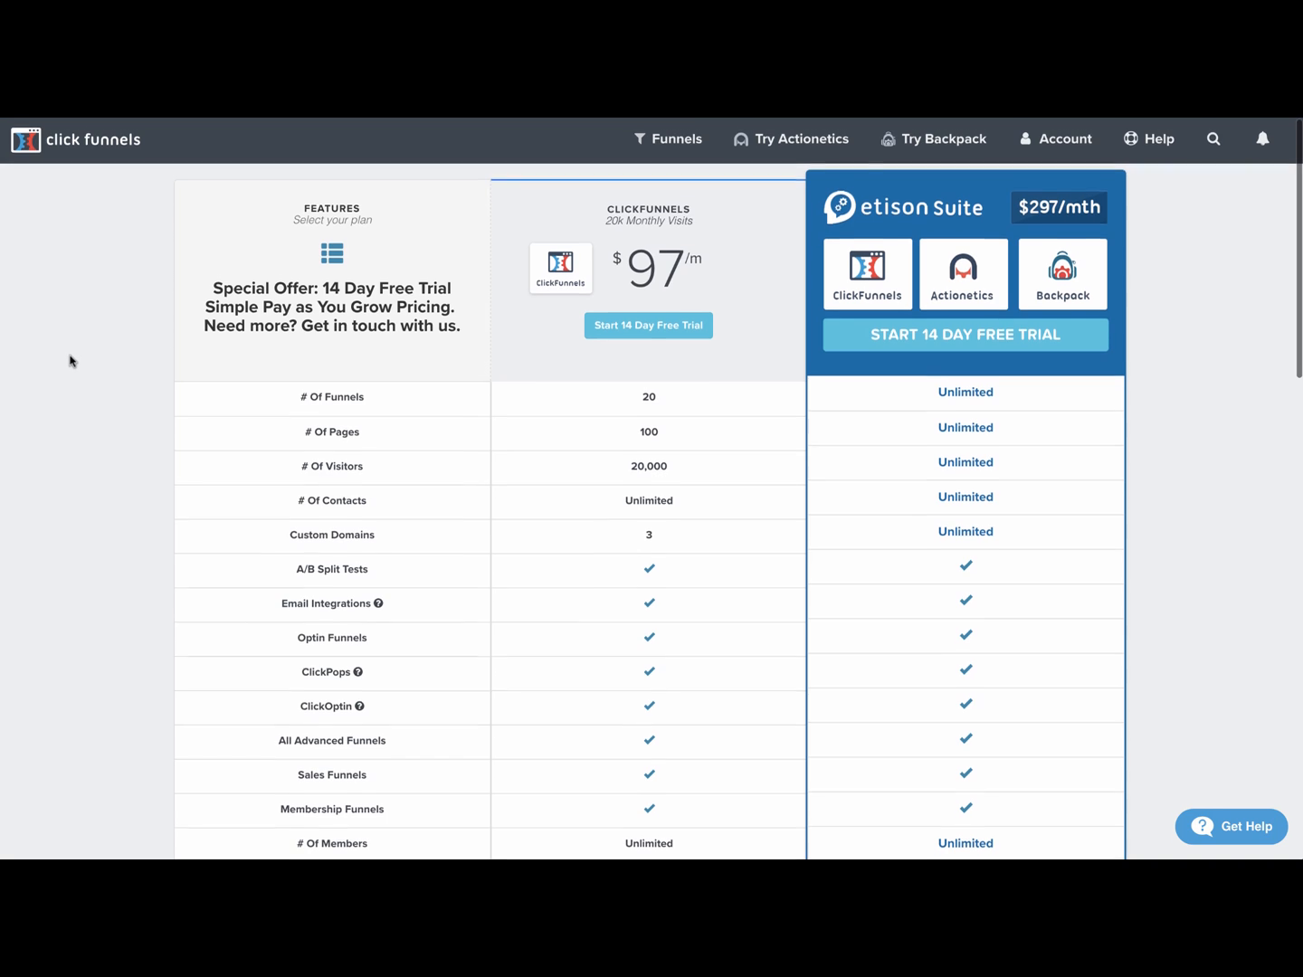
# - Compare the prices, limits and features of the ClickFunnels and Etison Suite plans in the pricing table
pyautogui.scroll(-2, 69, 360)
pyautogui.scroll(2, 69, 359)
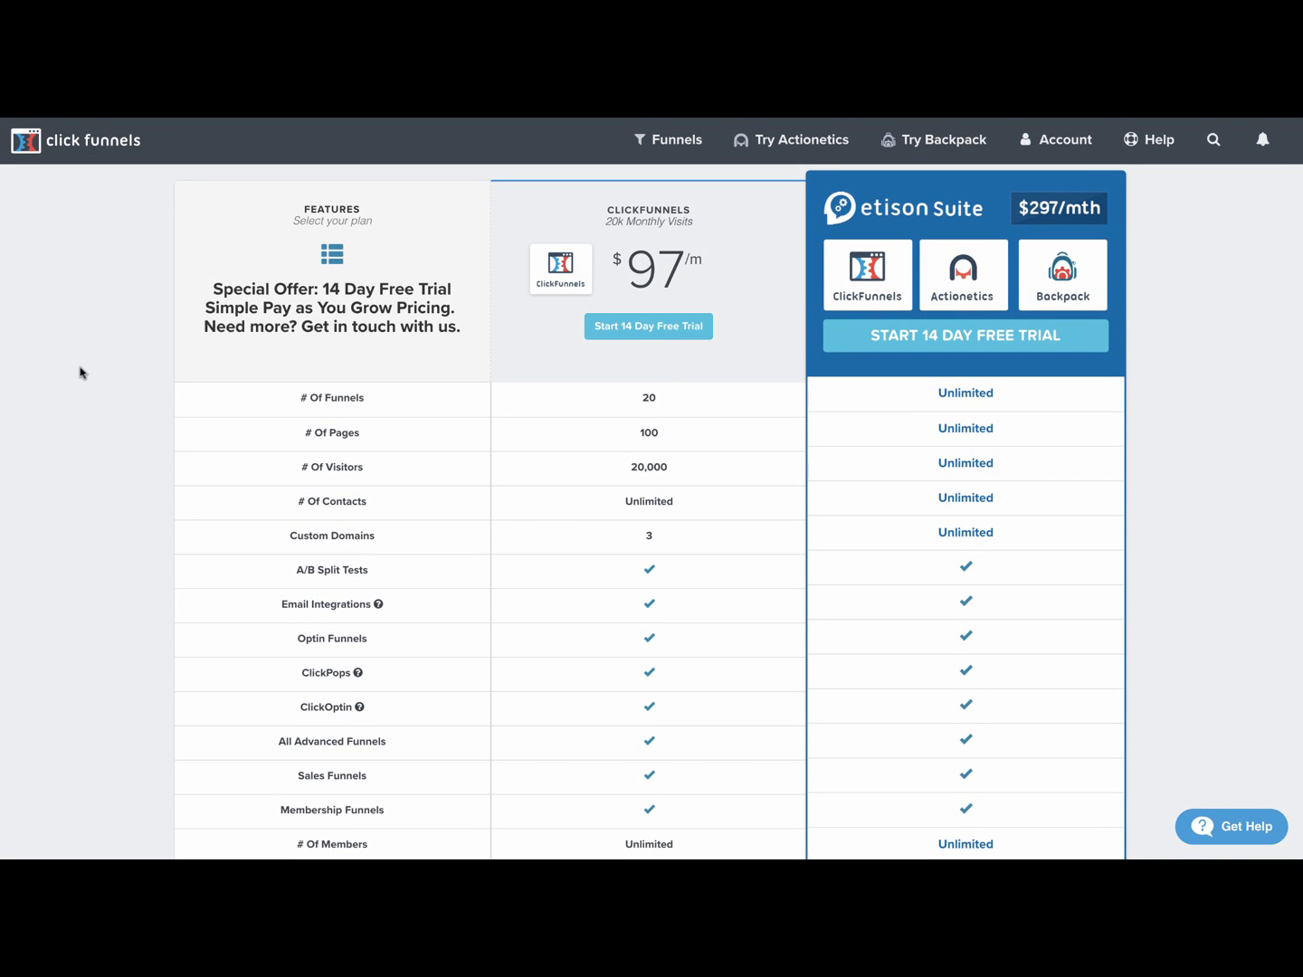
pyautogui.scroll(-1, 104, 373)
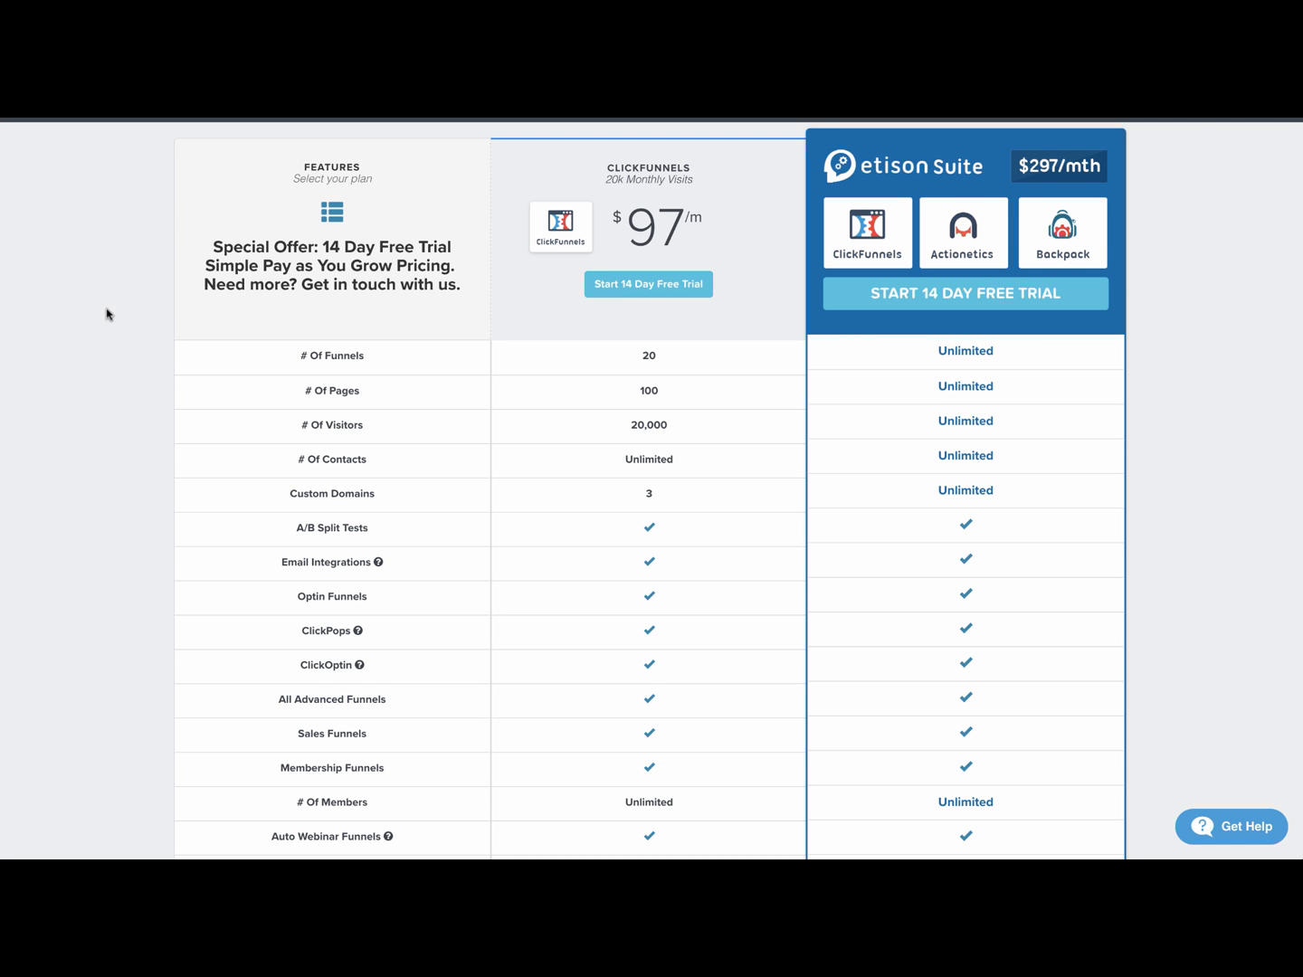
pyautogui.scroll(1, 107, 313)
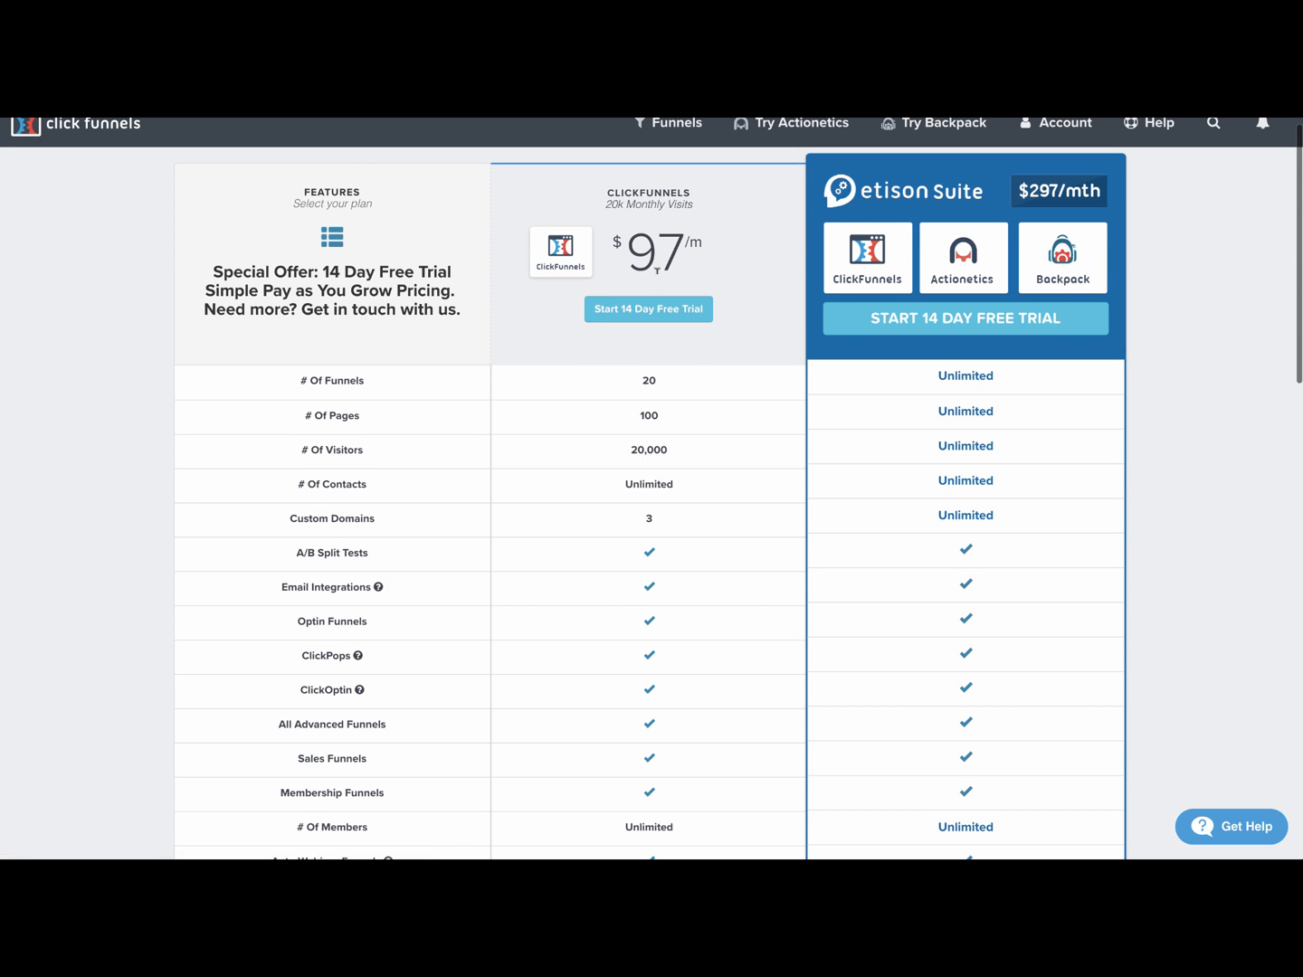
pyautogui.scroll(-2, 547, 362)
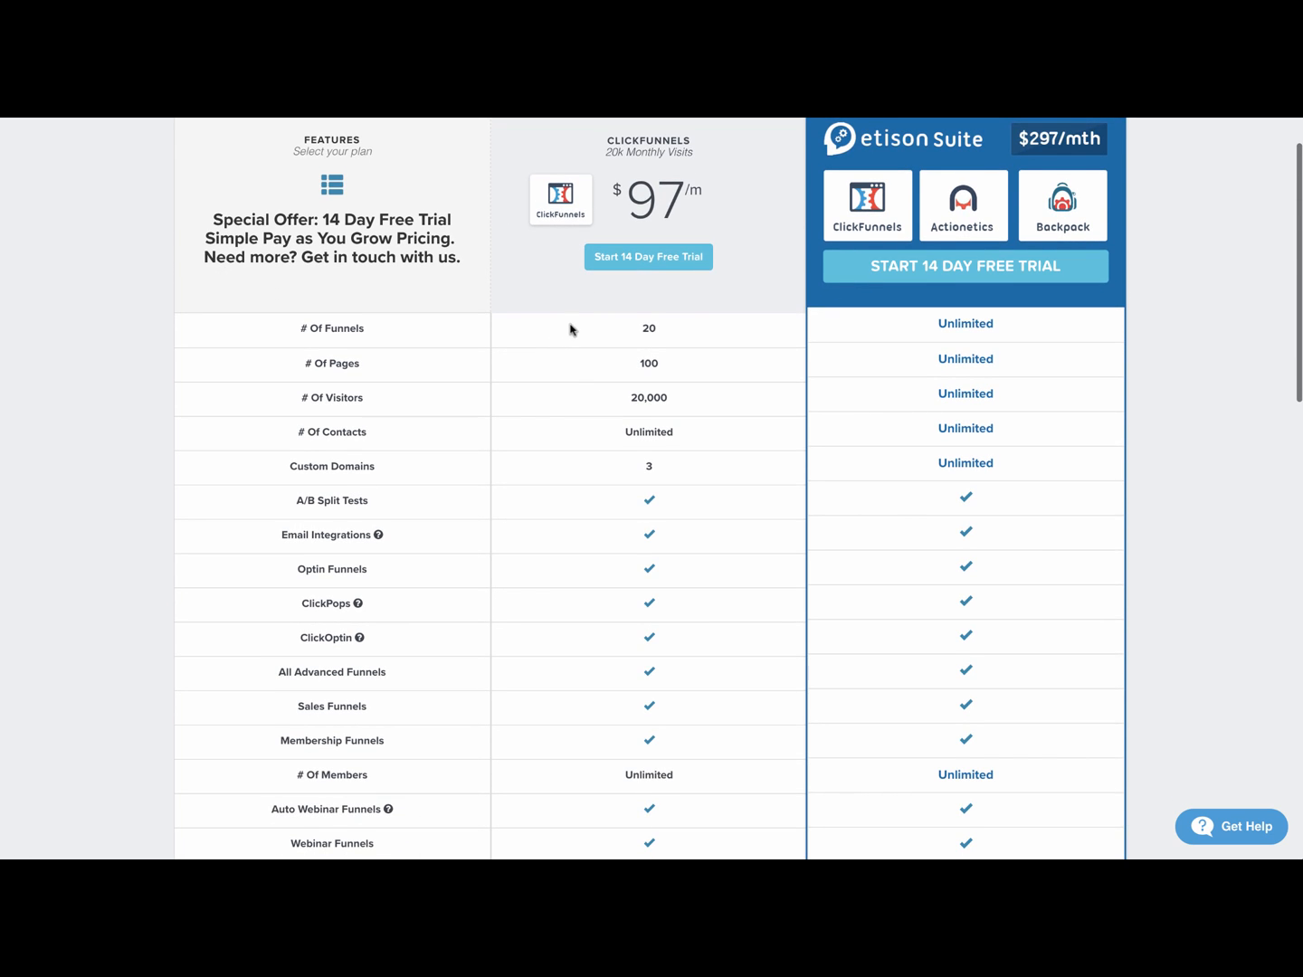
pyautogui.scroll(-3, 526, 367)
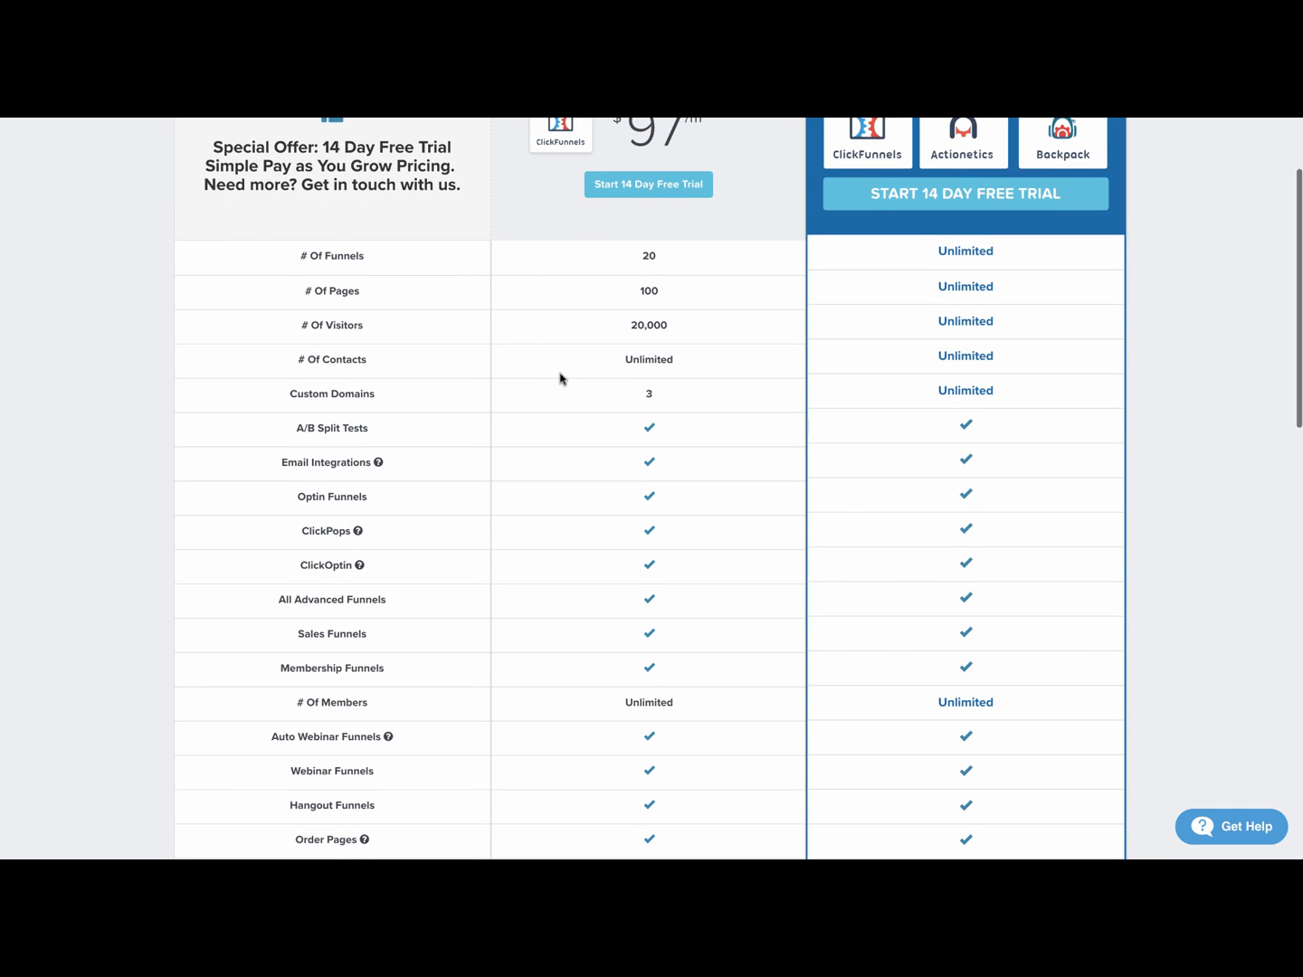
pyautogui.scroll(-1, 559, 379)
pyautogui.scroll(1, 559, 379)
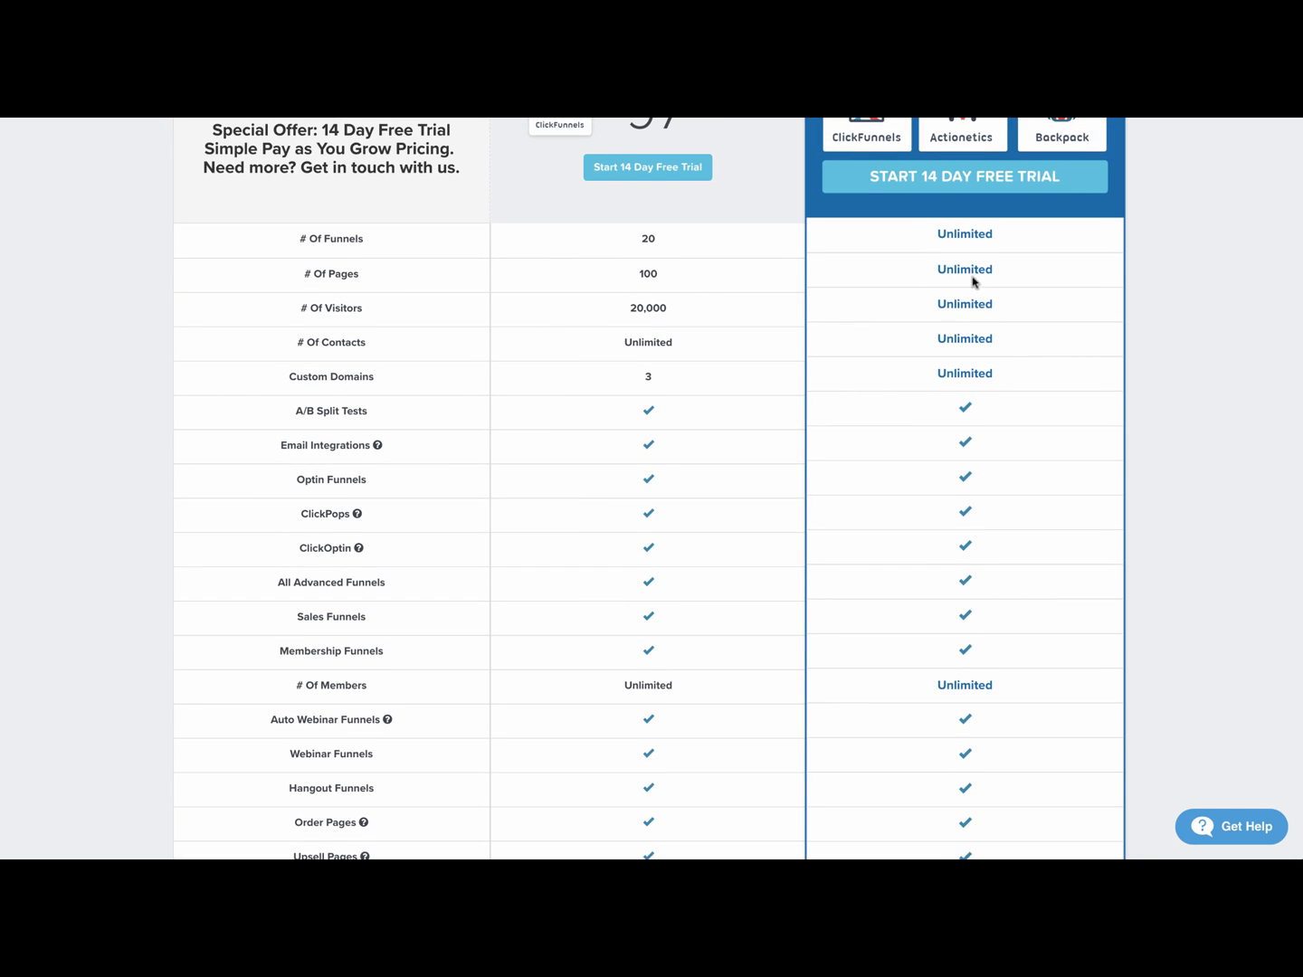
pyautogui.scroll(3, 851, 340)
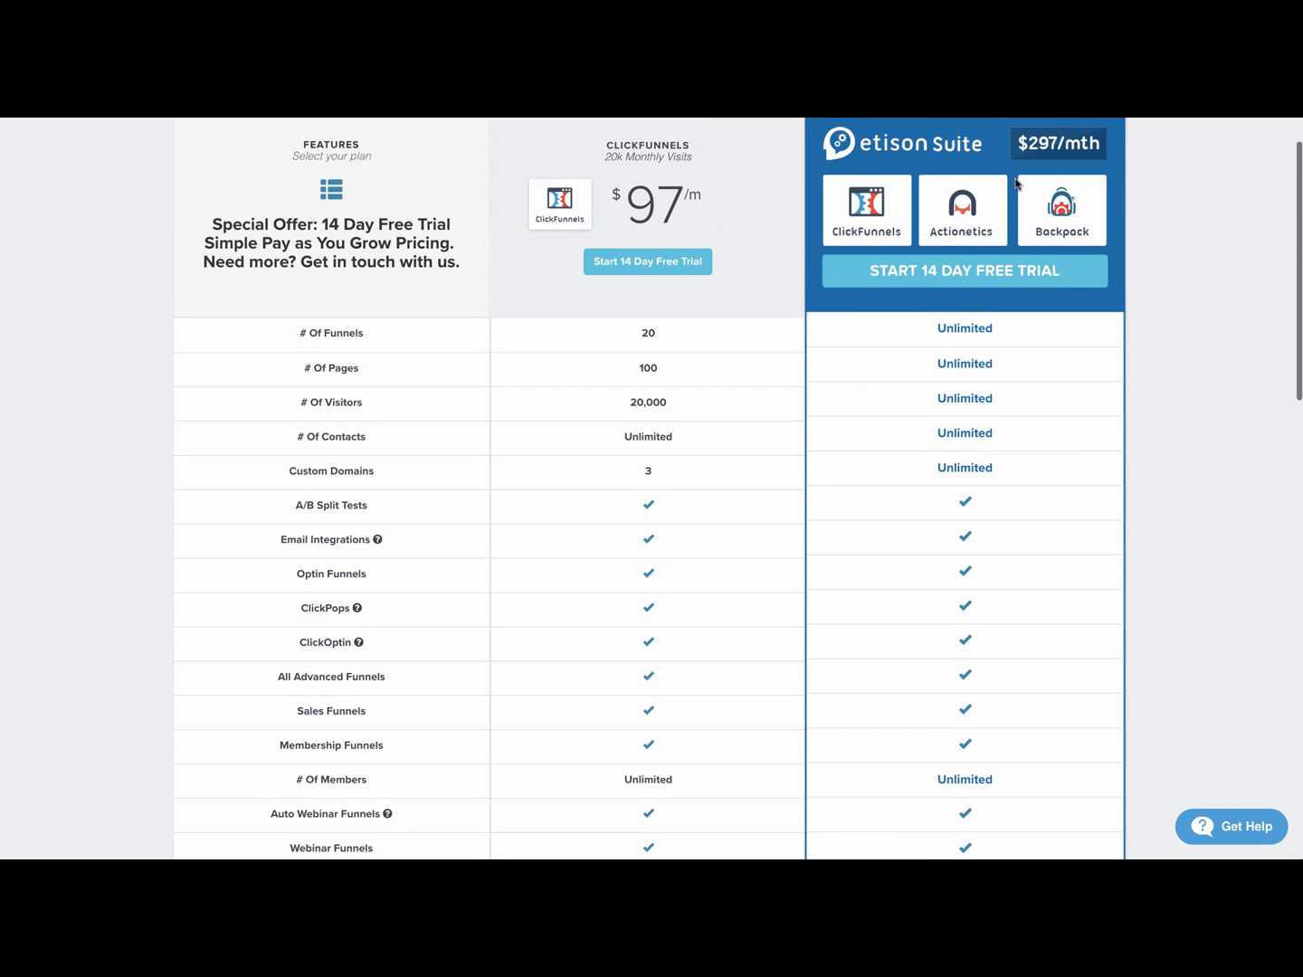
# - Review the plan headers of the pricing table, comparing the monthly prices and included products of ClickFunnels and Etison Suite
pyautogui.scroll(2, 1019, 176)
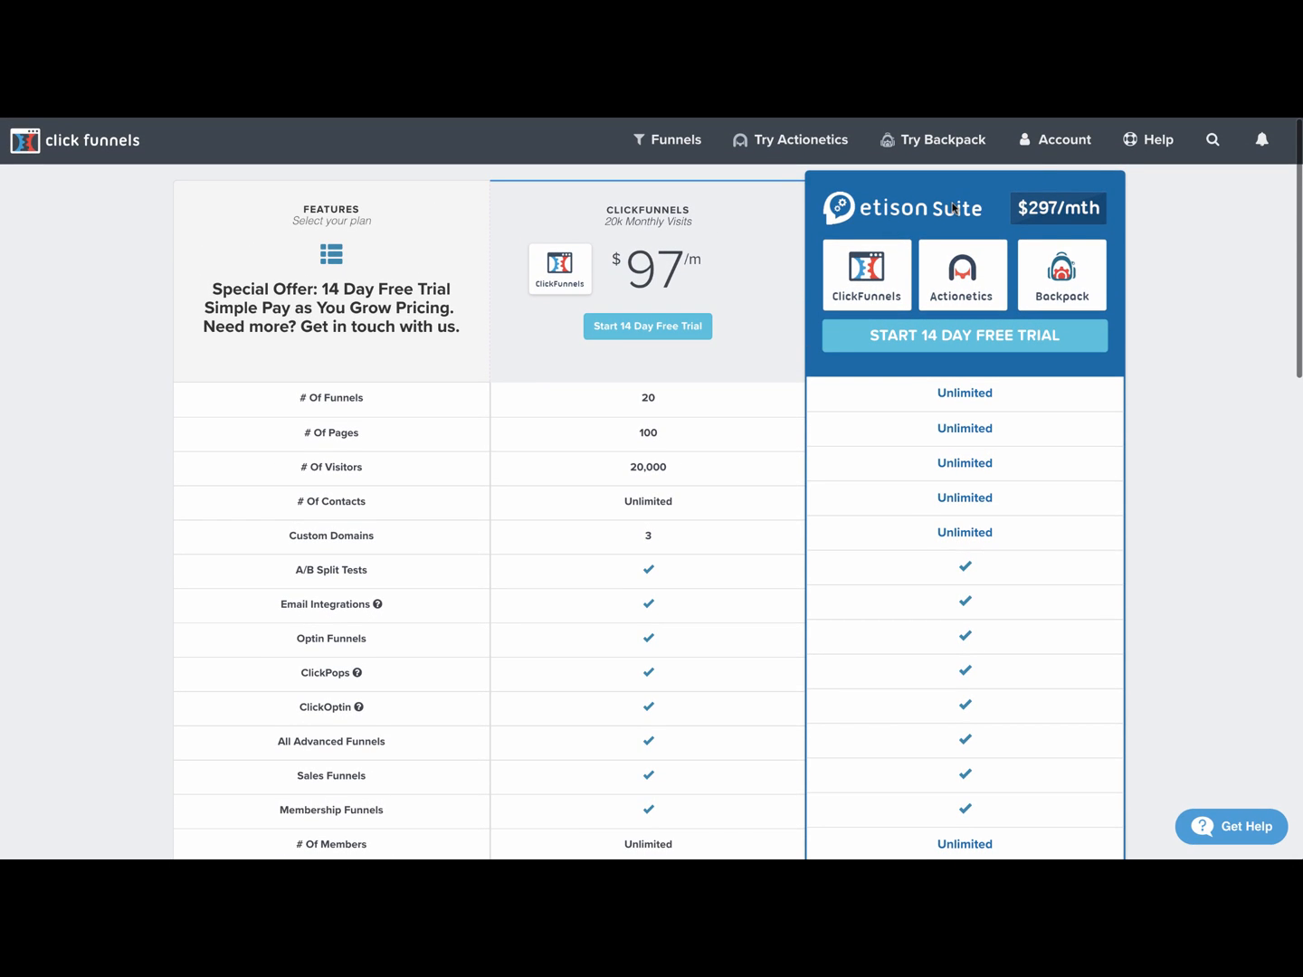
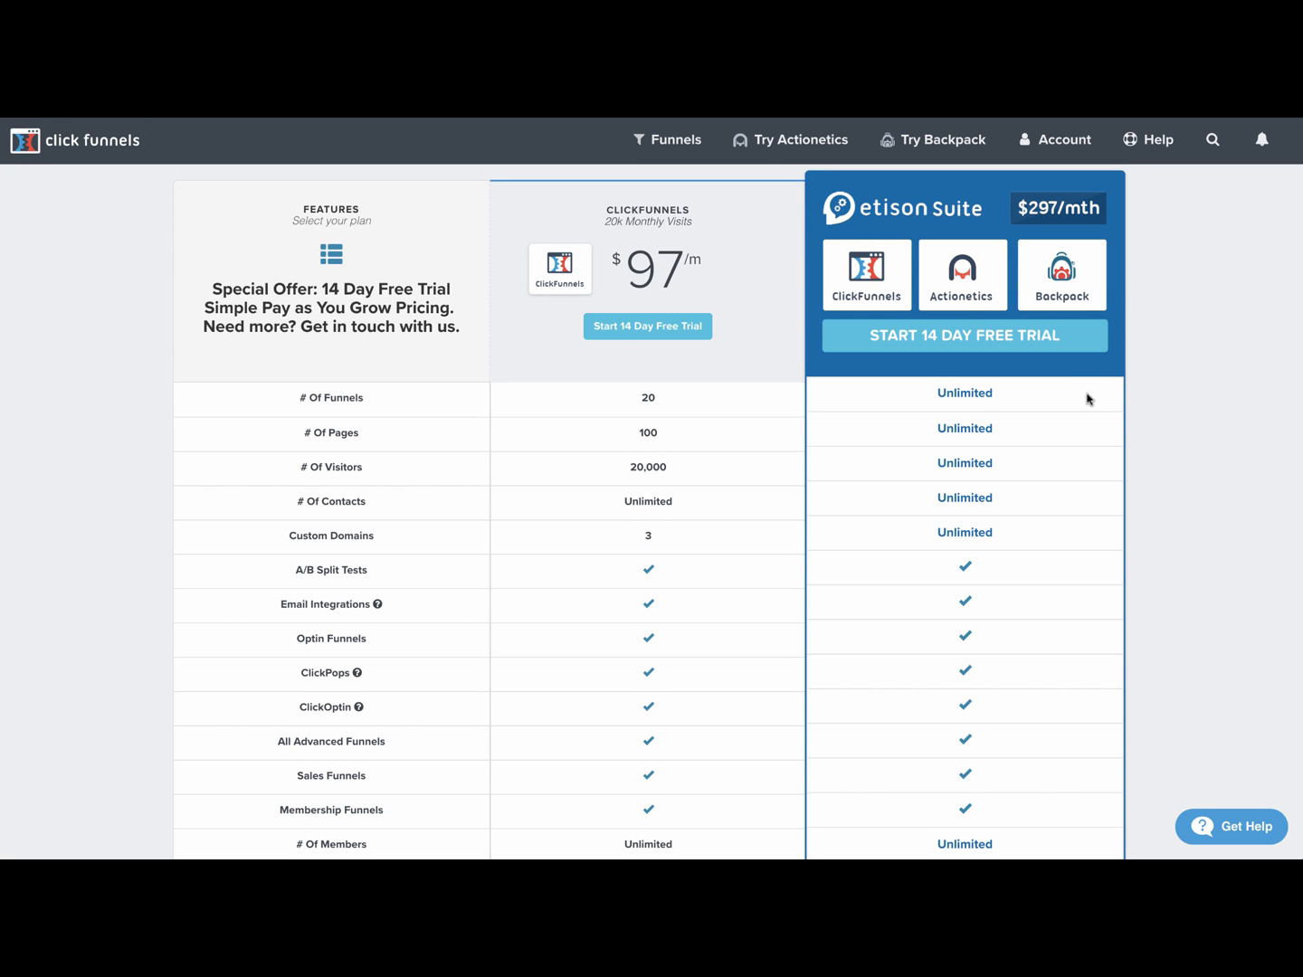
pyautogui.scroll(-1, 1086, 403)
pyautogui.scroll(-1, 1154, 410)
pyautogui.scroll(1, 1153, 410)
pyautogui.scroll(-1, 961, 441)
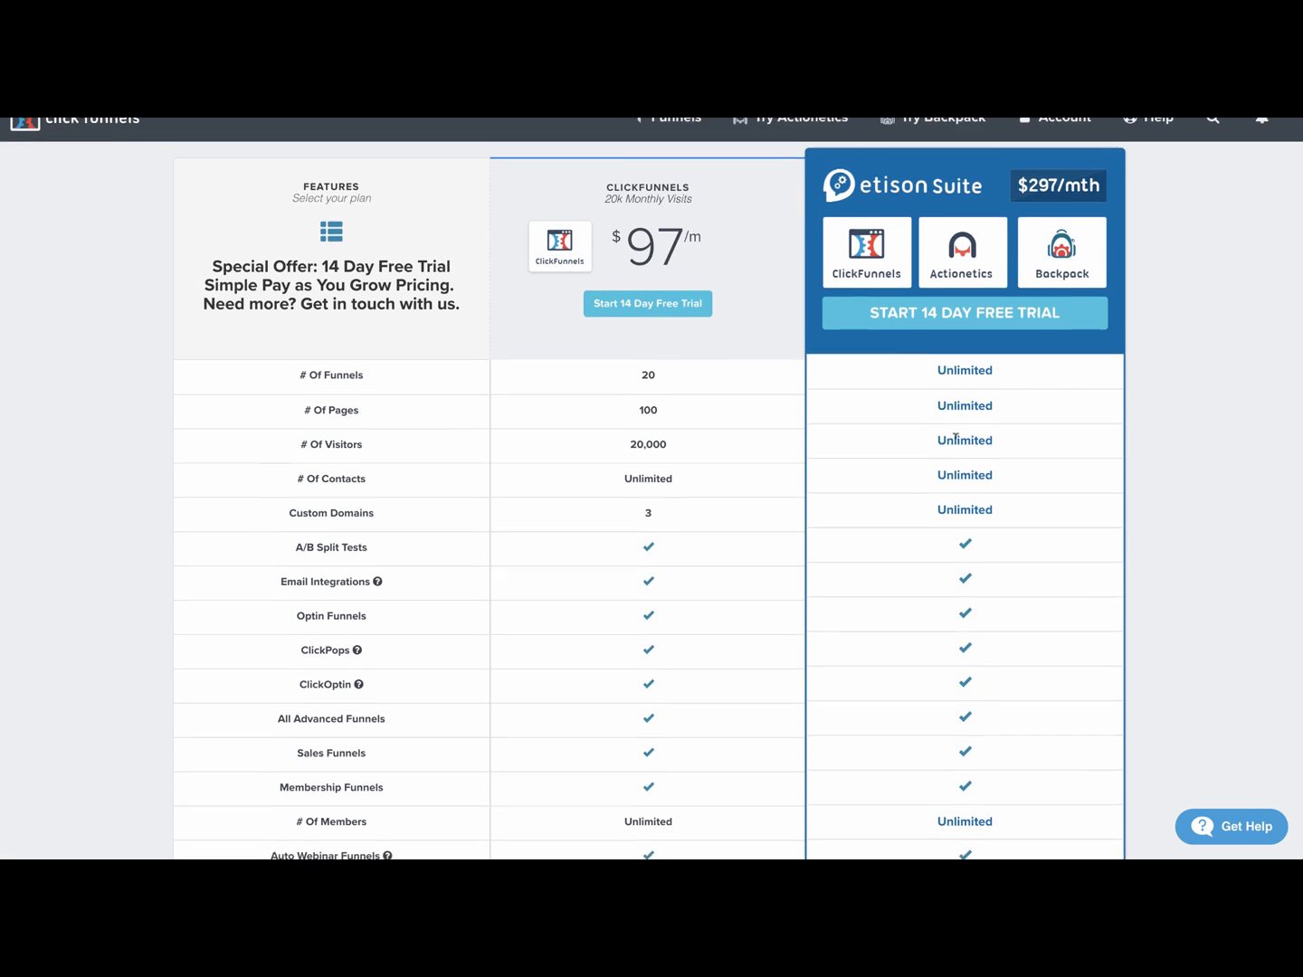
pyautogui.scroll(-1, 952, 434)
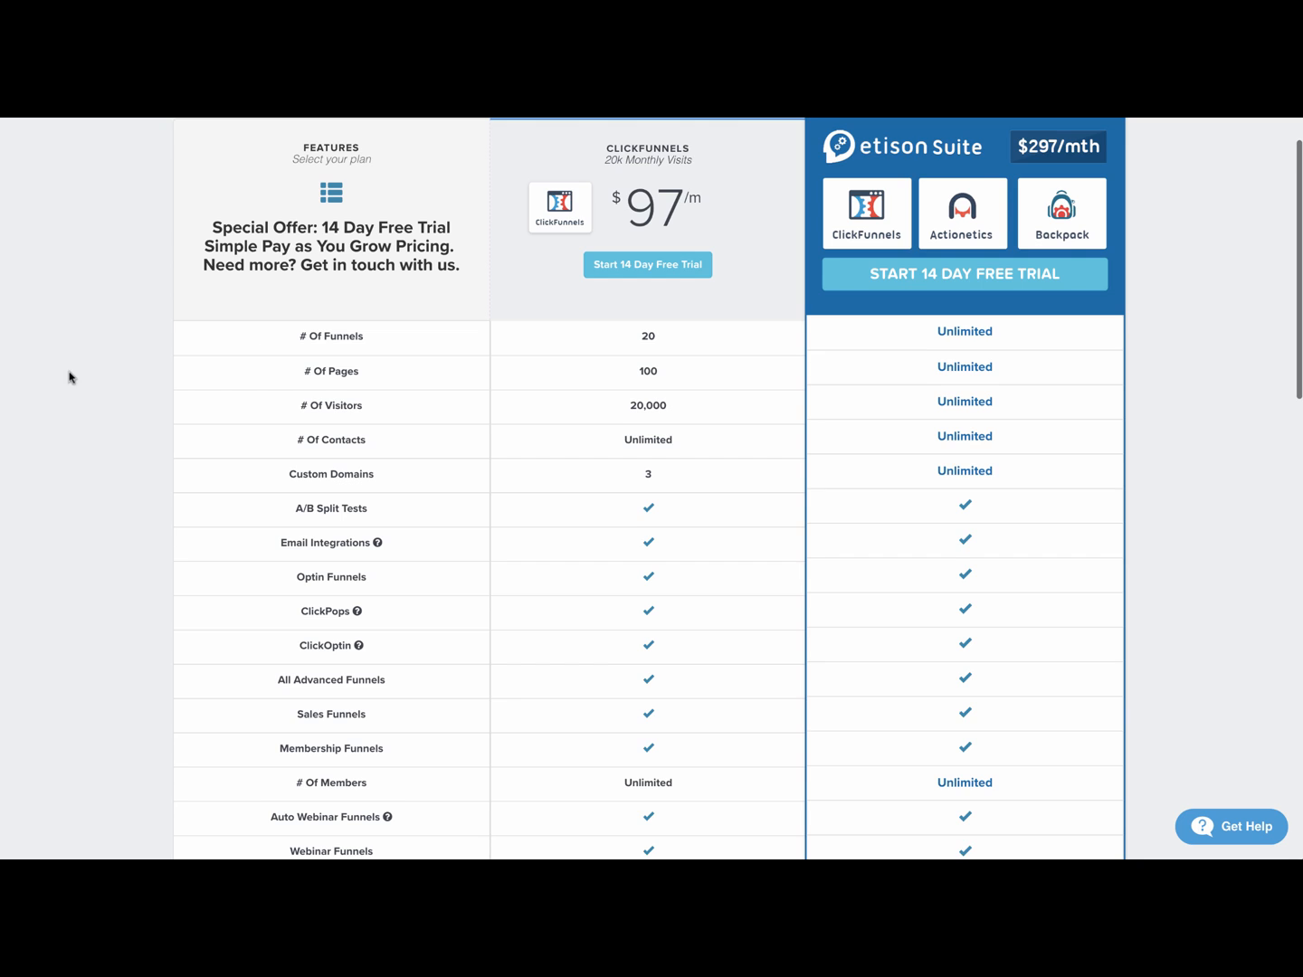
pyautogui.scroll(1, 72, 375)
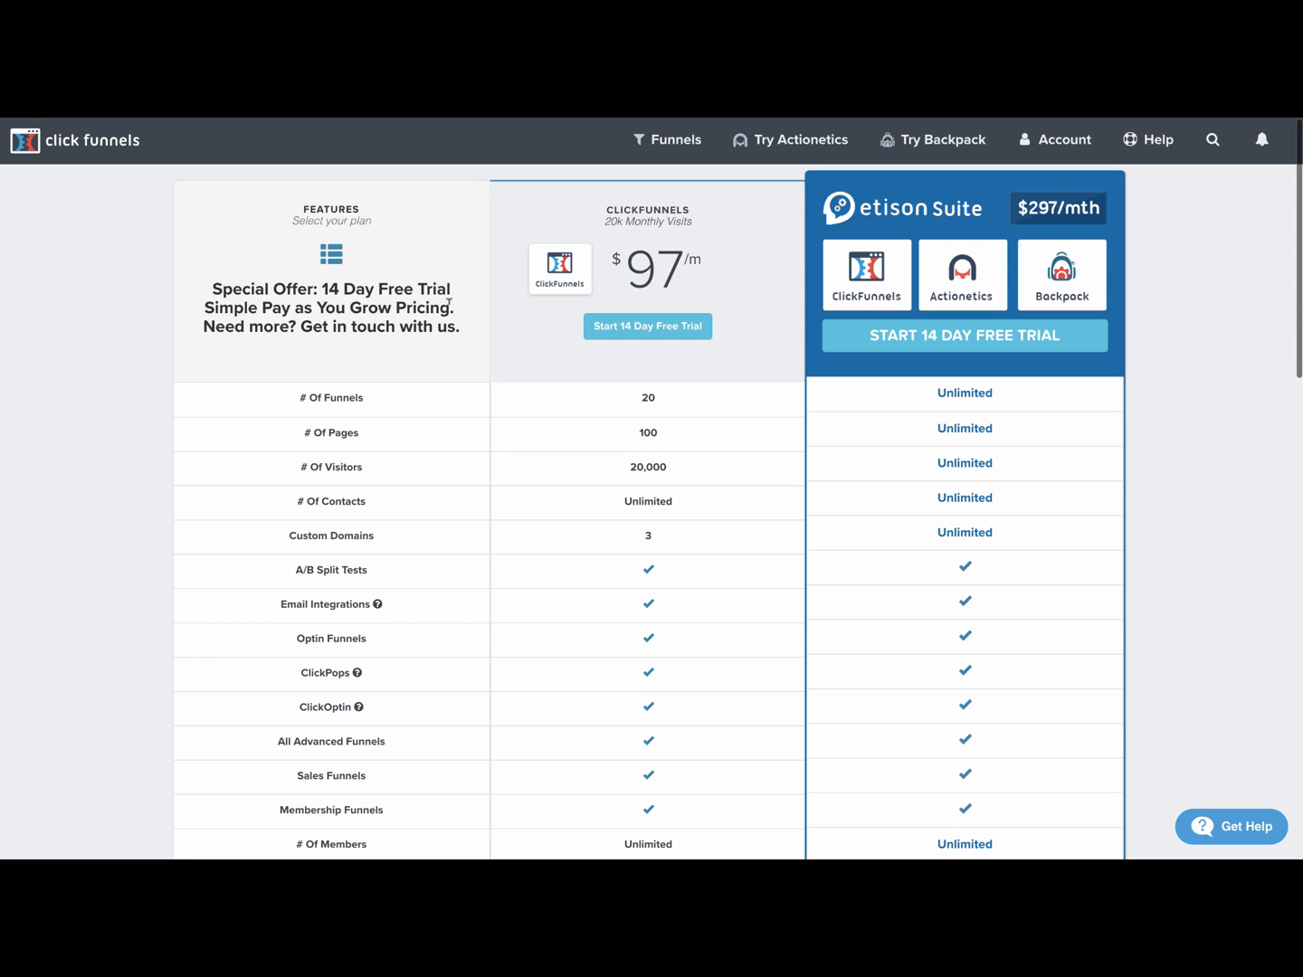
pyautogui.scroll(-1, 126, 336)
pyautogui.scroll(1, 126, 335)
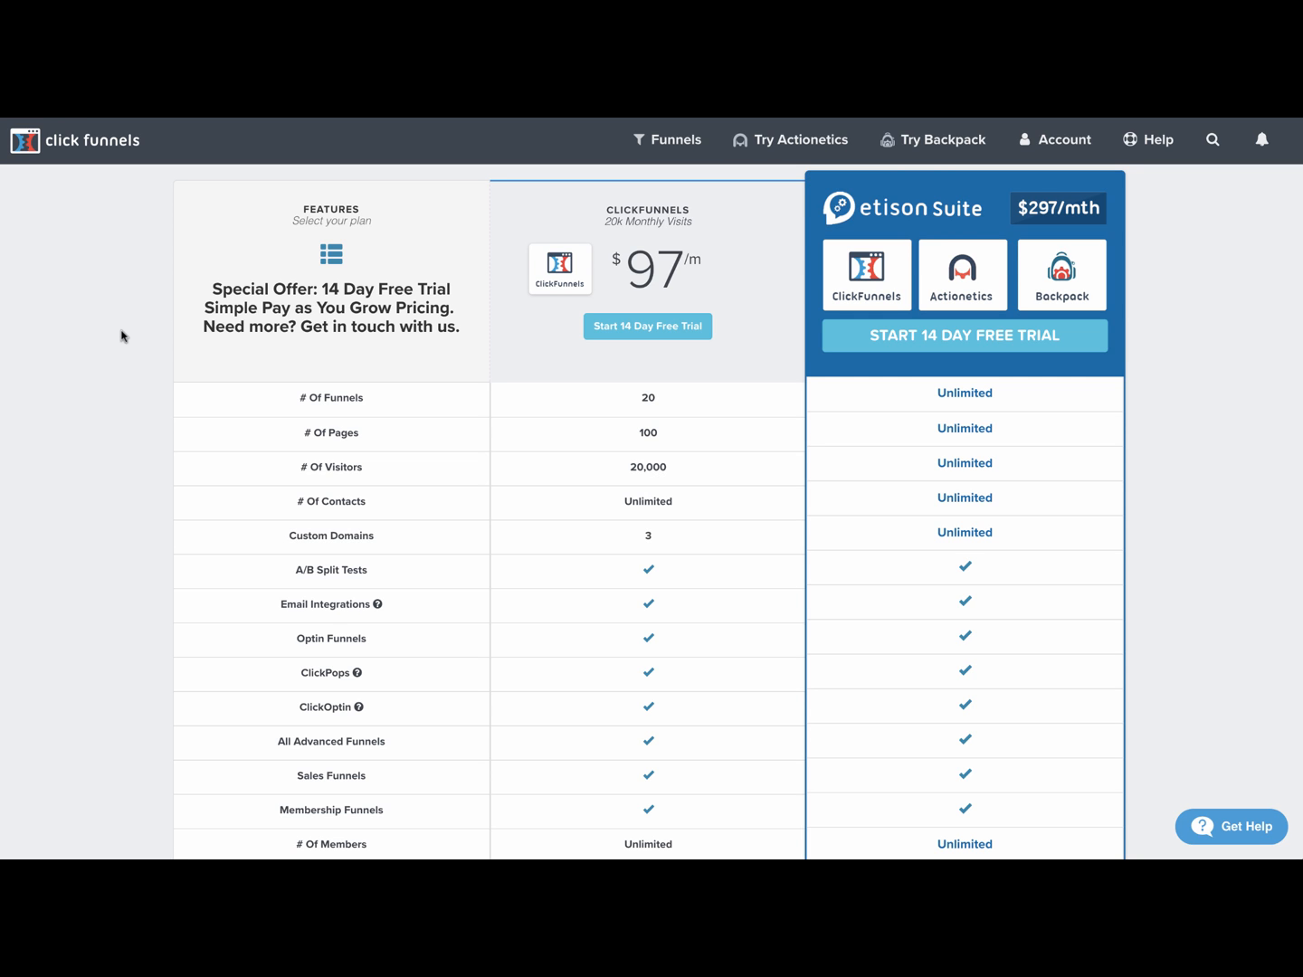
pyautogui.scroll(1, 308, 312)
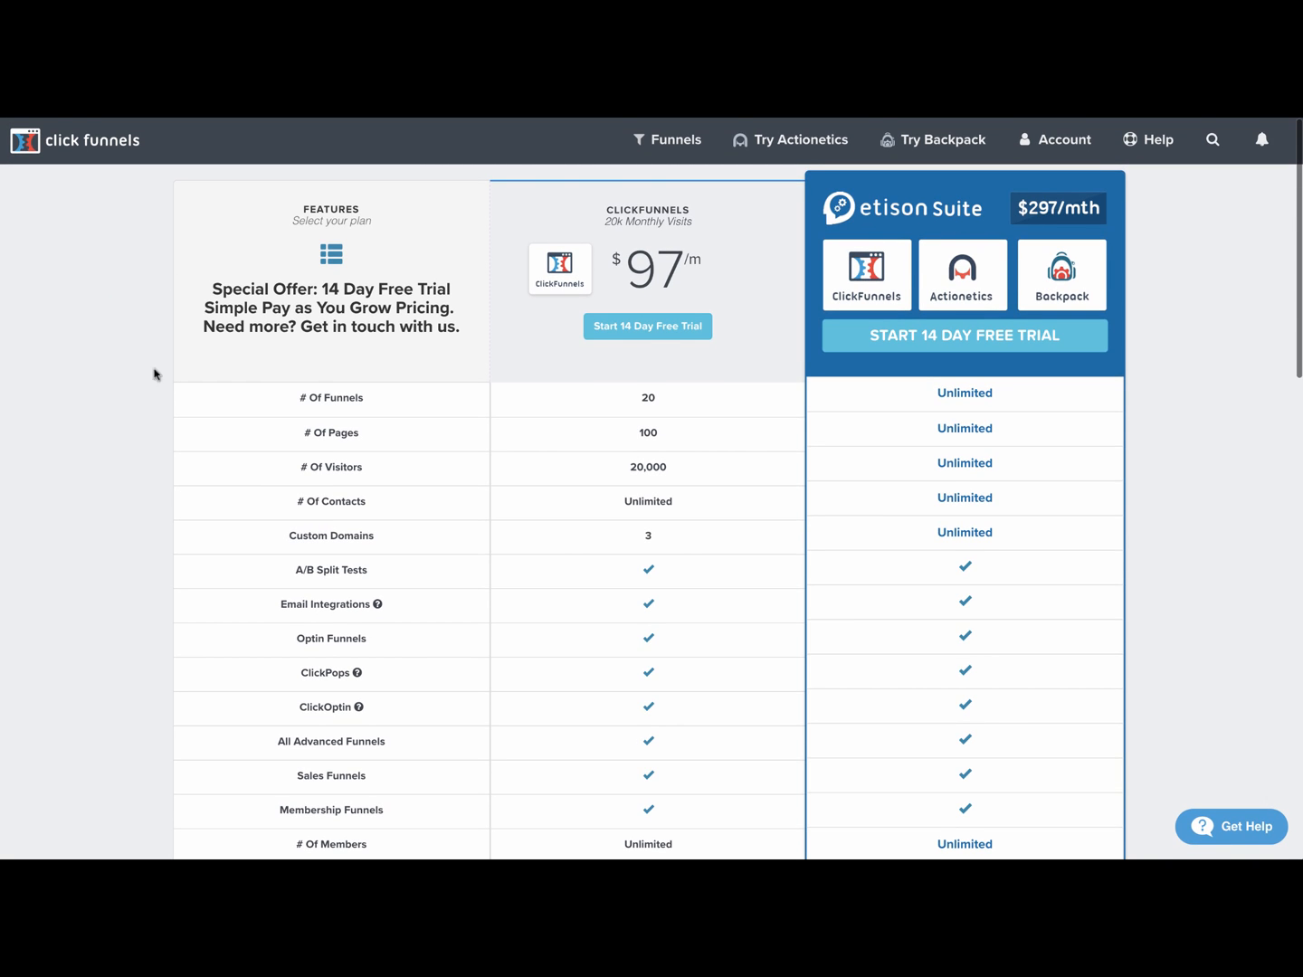
pyautogui.scroll(-1, 105, 429)
pyautogui.scroll(1, 104, 431)
pyautogui.scroll(-1, 105, 429)
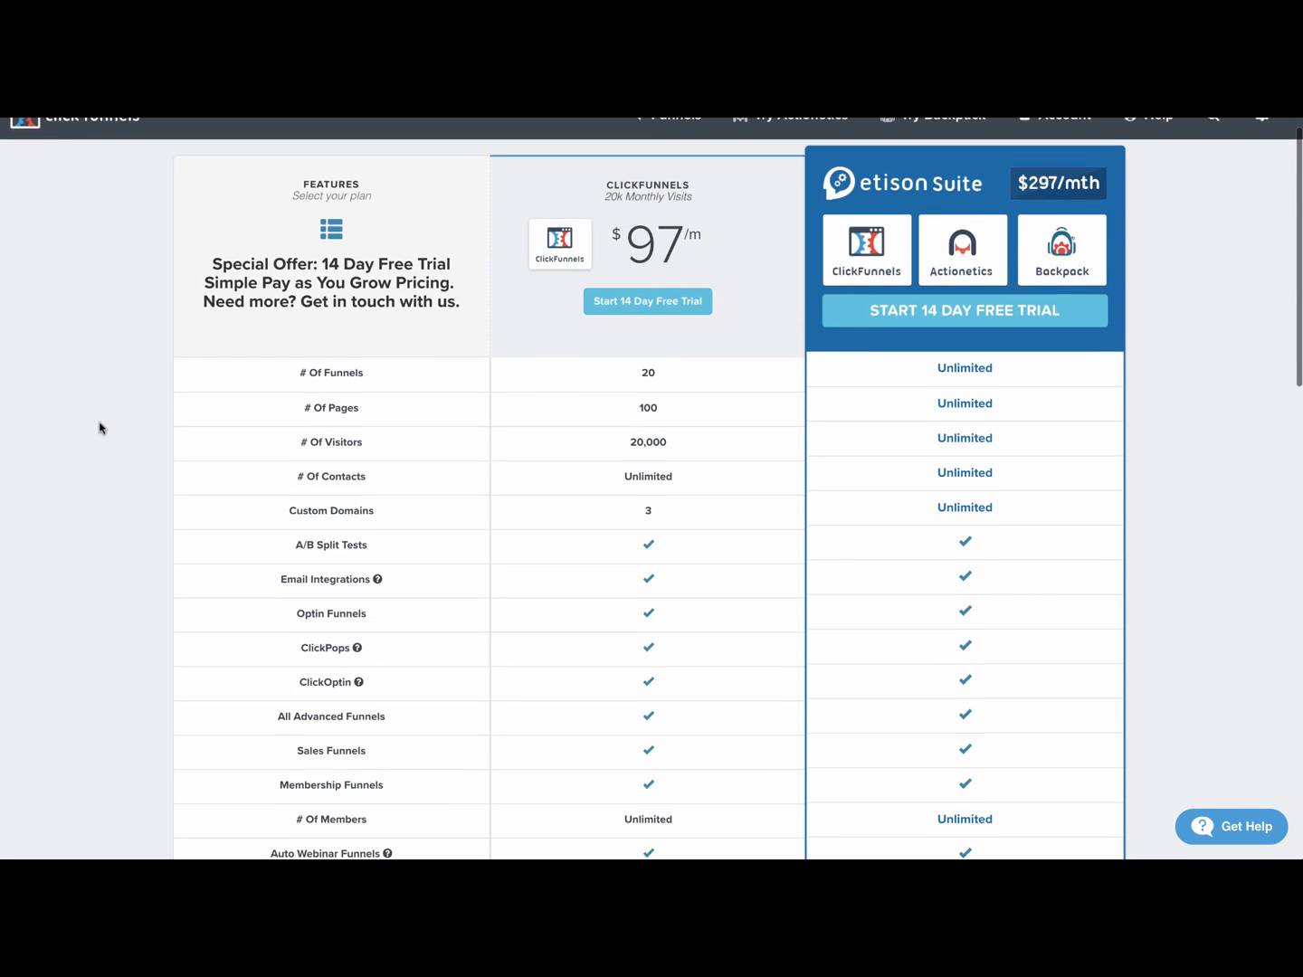
# - Examine the number of funnels allowed by the ClickFunnels plan against the Etison Suite plan
pyautogui.scroll(-1, 101, 428)
pyautogui.scroll(-1, 99, 427)
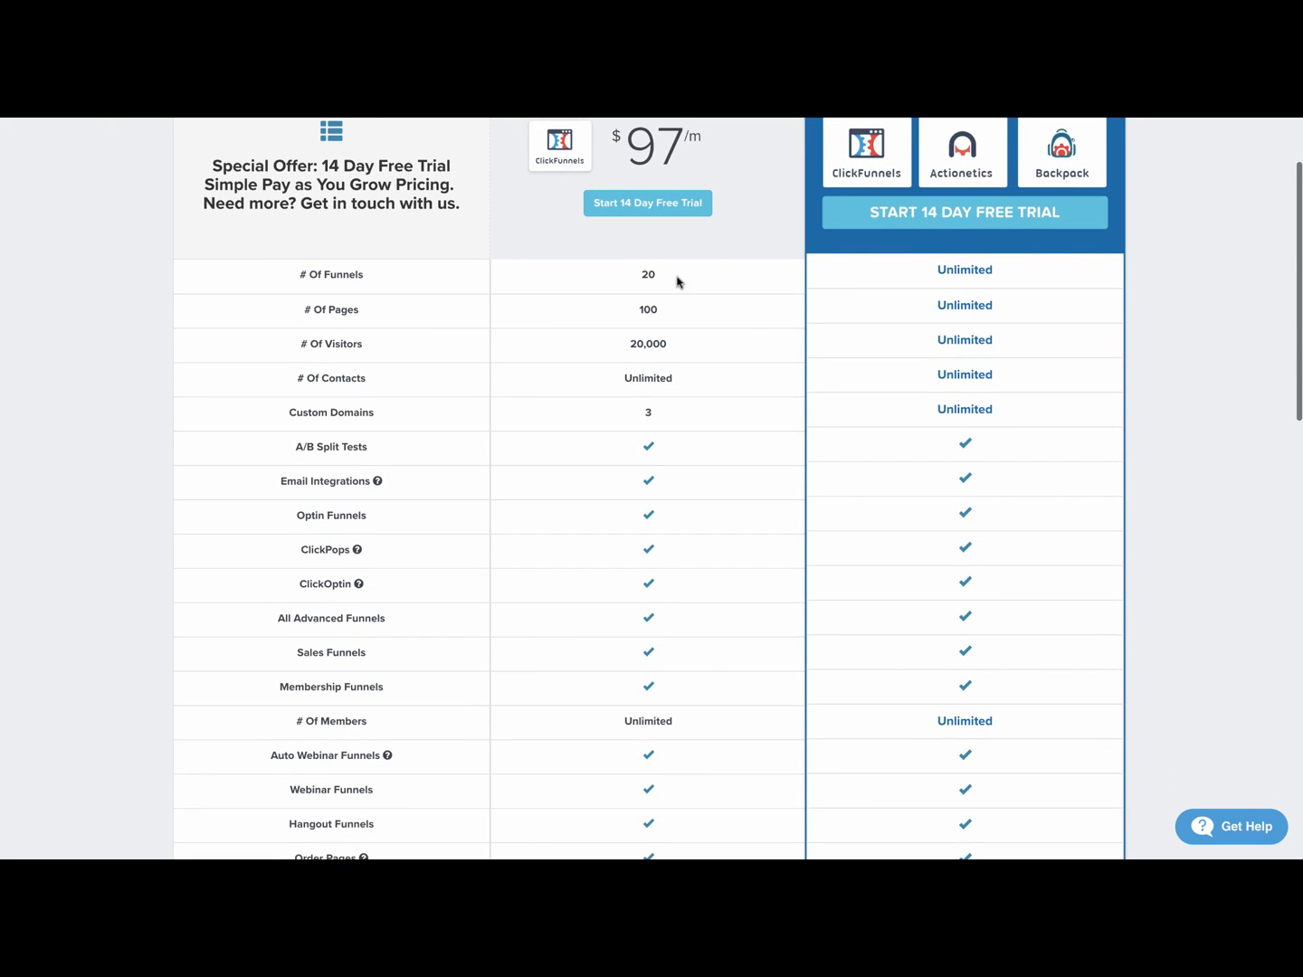
pyautogui.scroll(1, 433, 333)
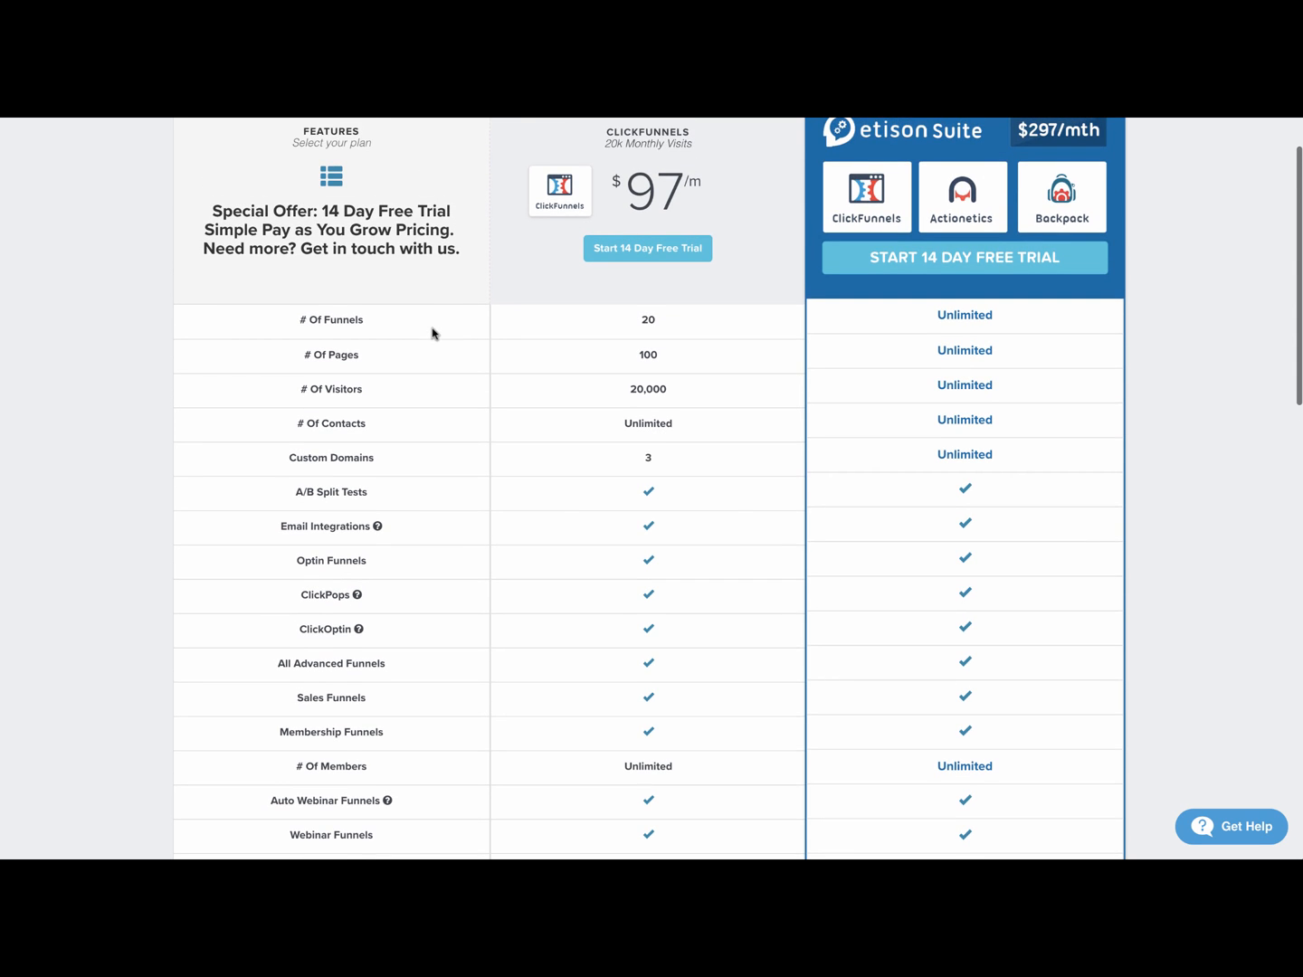
pyautogui.scroll(-1, 443, 336)
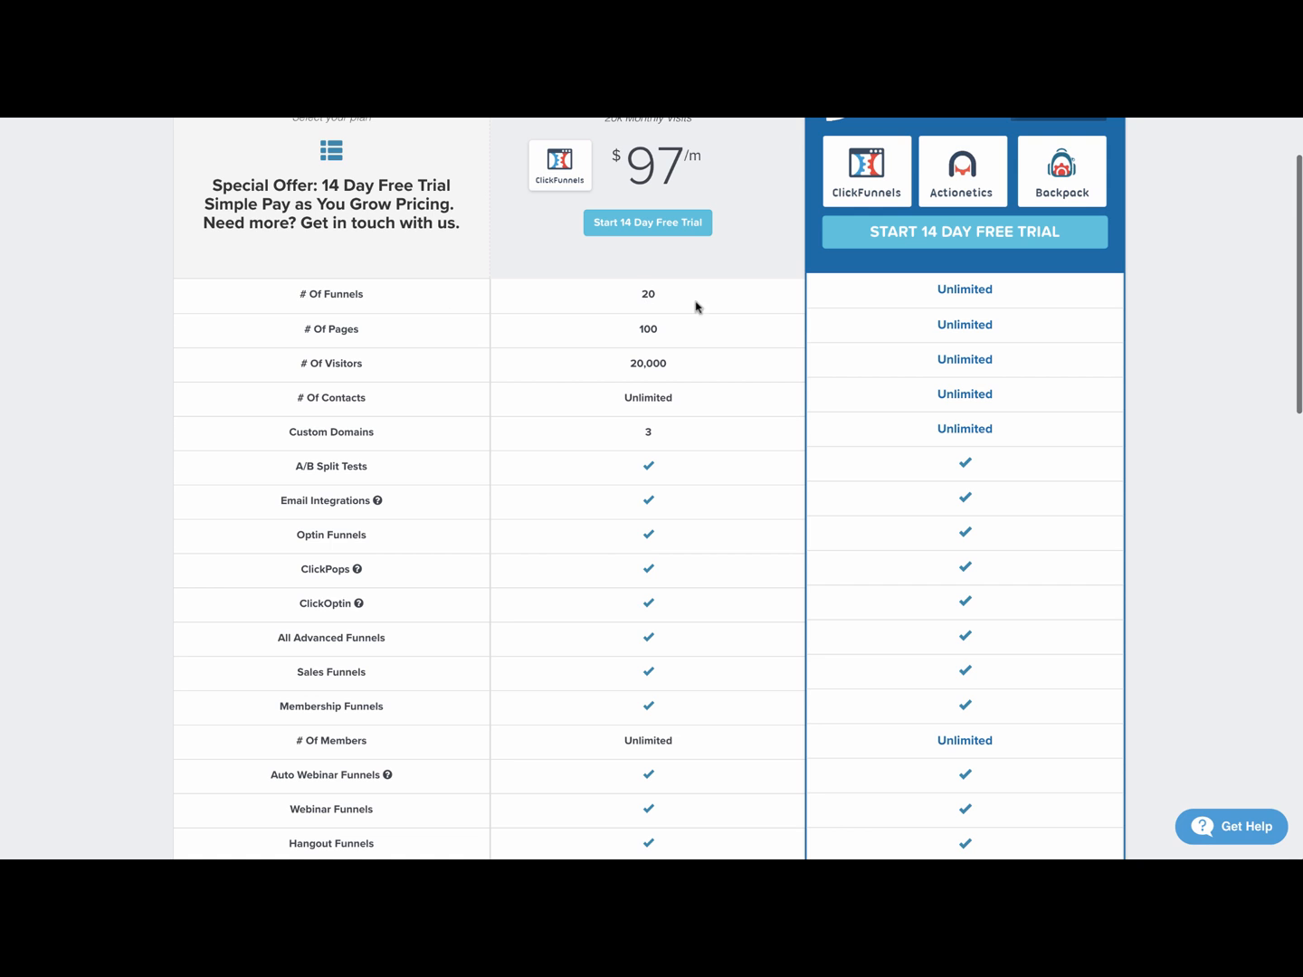
pyautogui.scroll(-1, 448, 343)
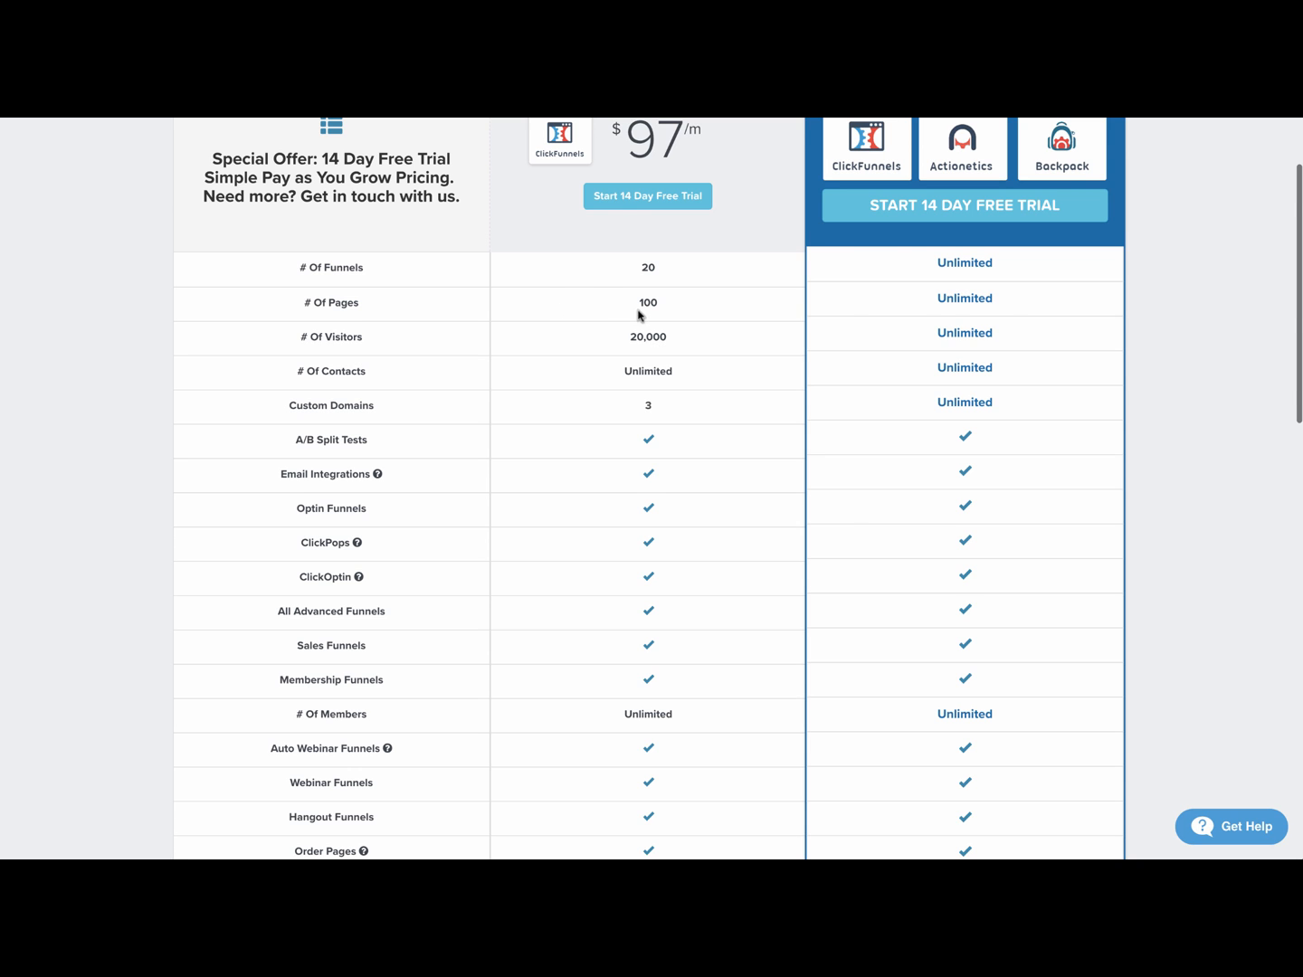
pyautogui.scroll(1, 631, 316)
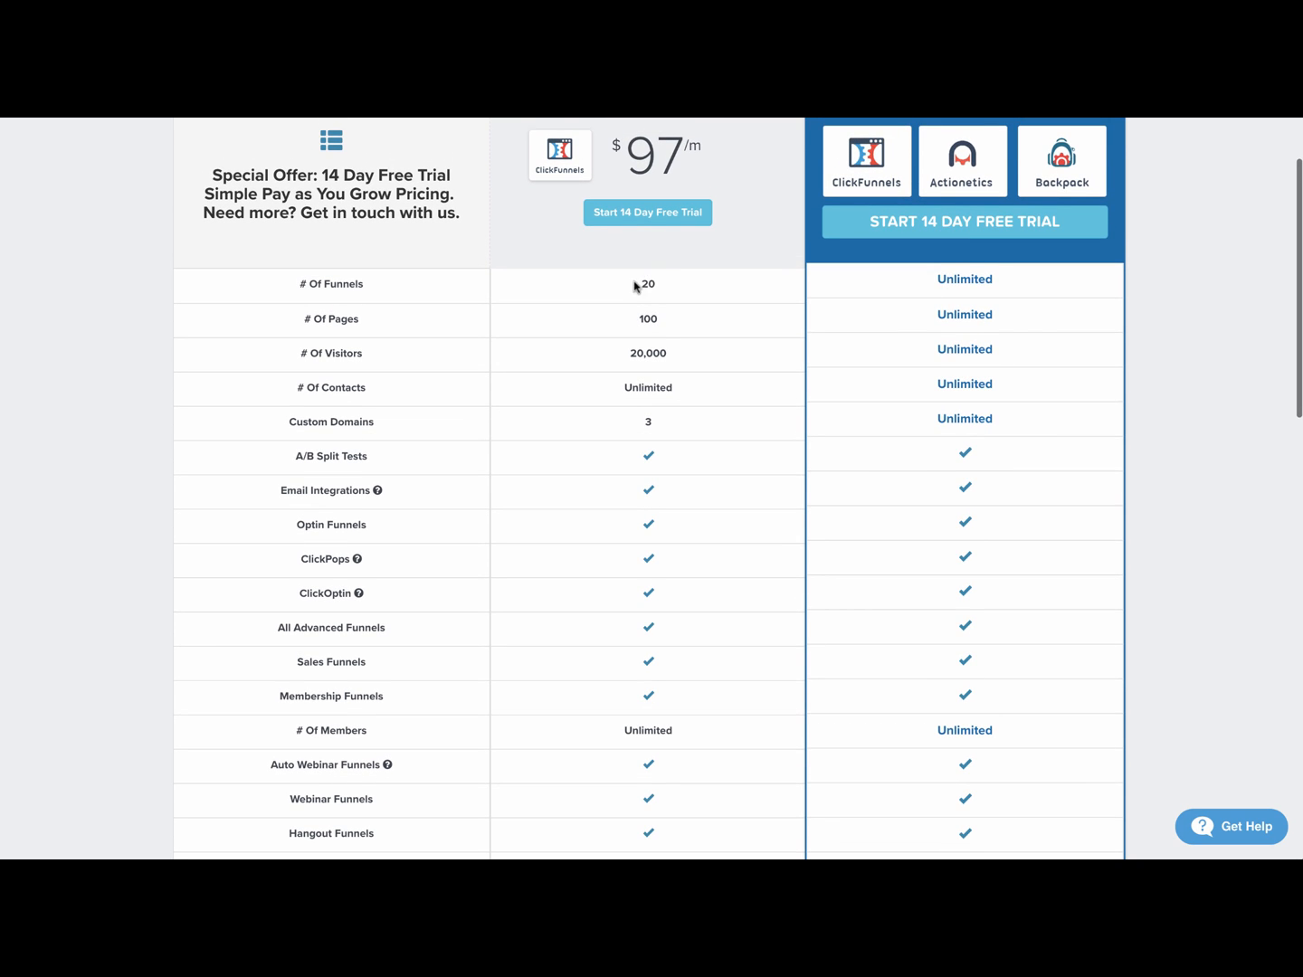
pyautogui.scroll(3, 1021, 247)
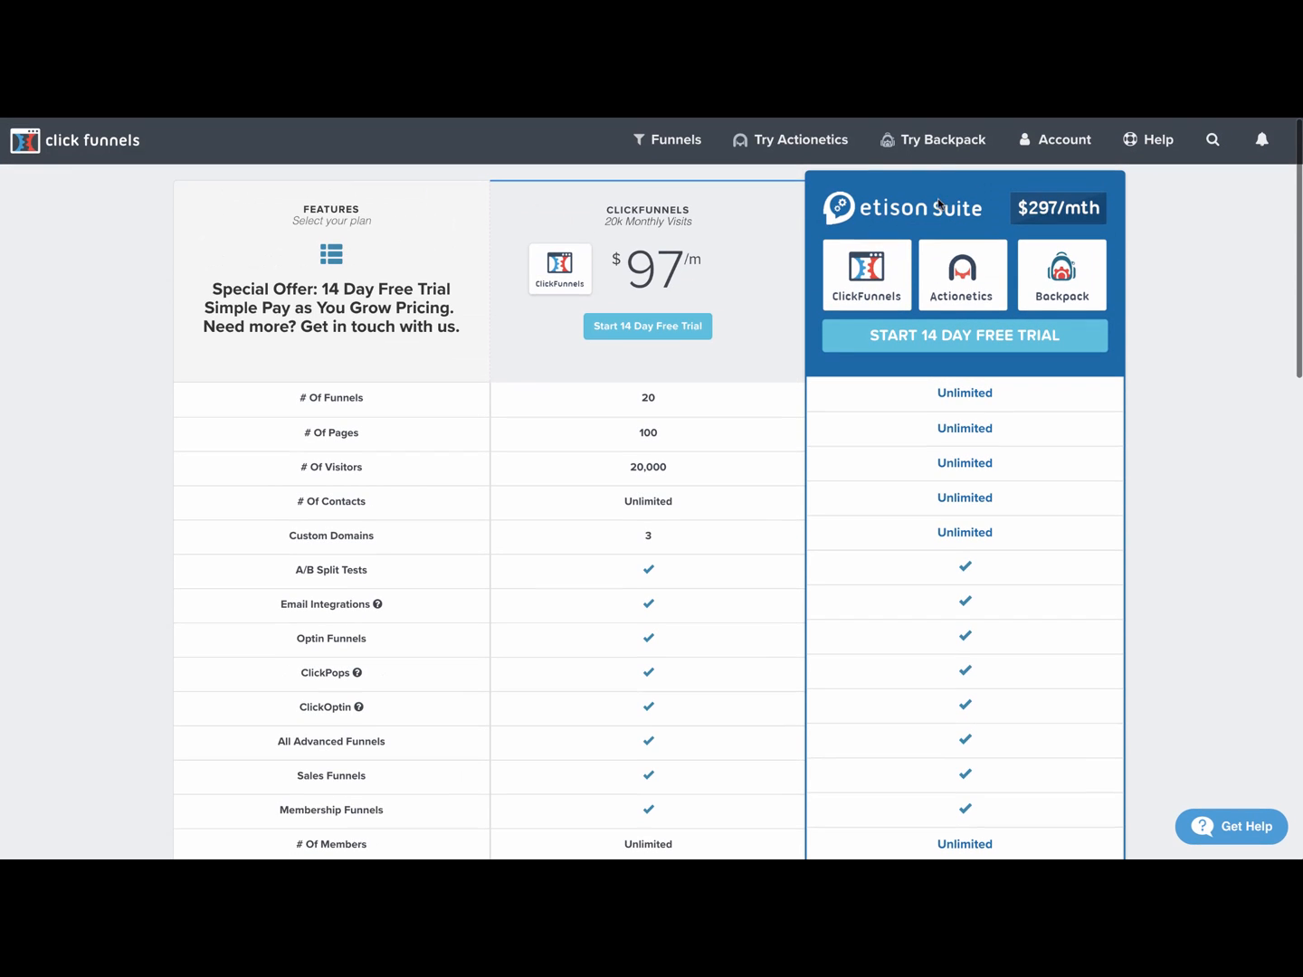
pyautogui.scroll(-1, 645, 415)
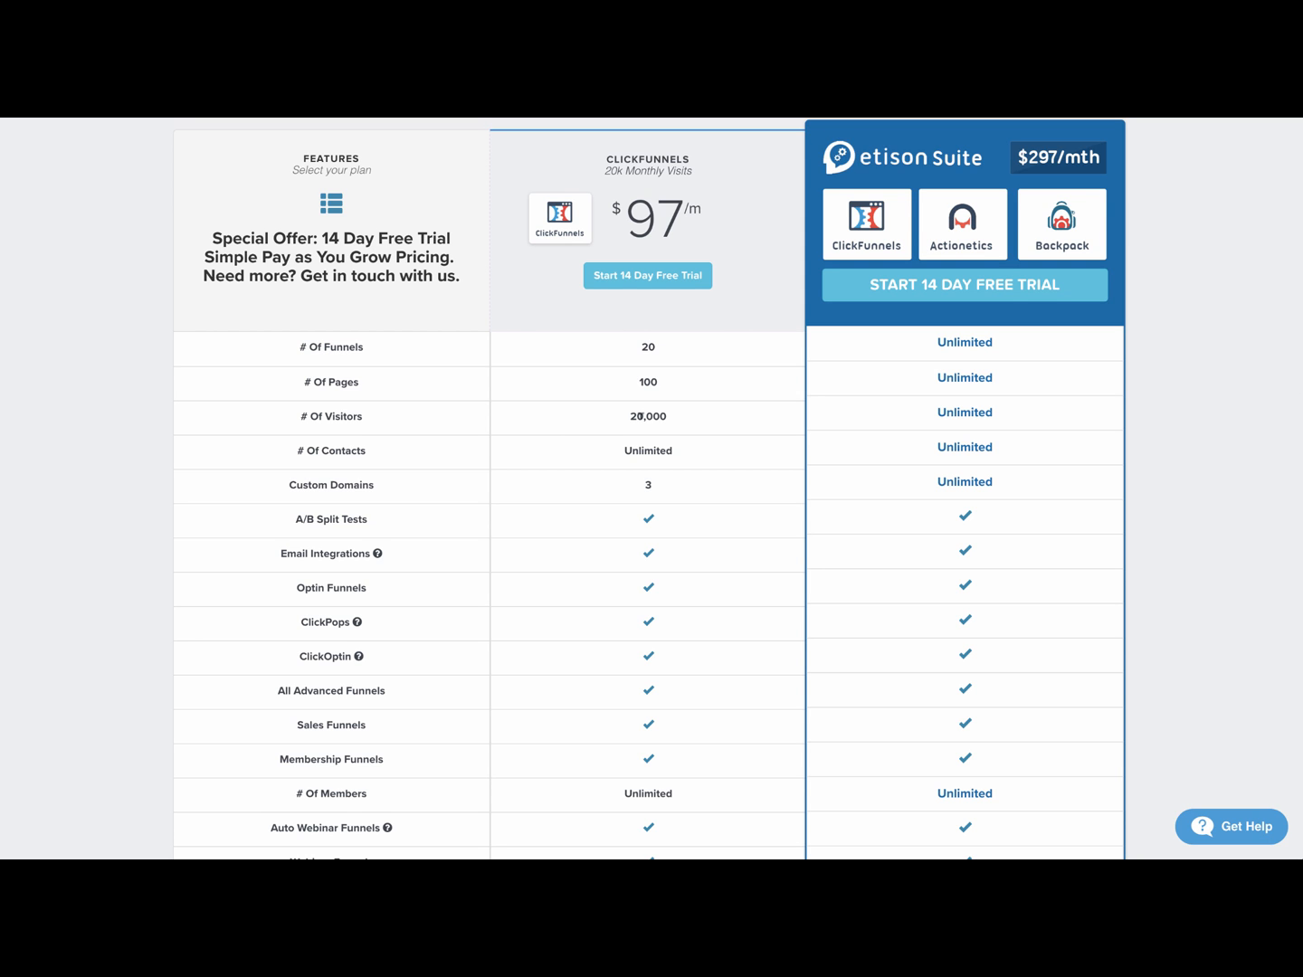
pyautogui.scroll(-2, 613, 409)
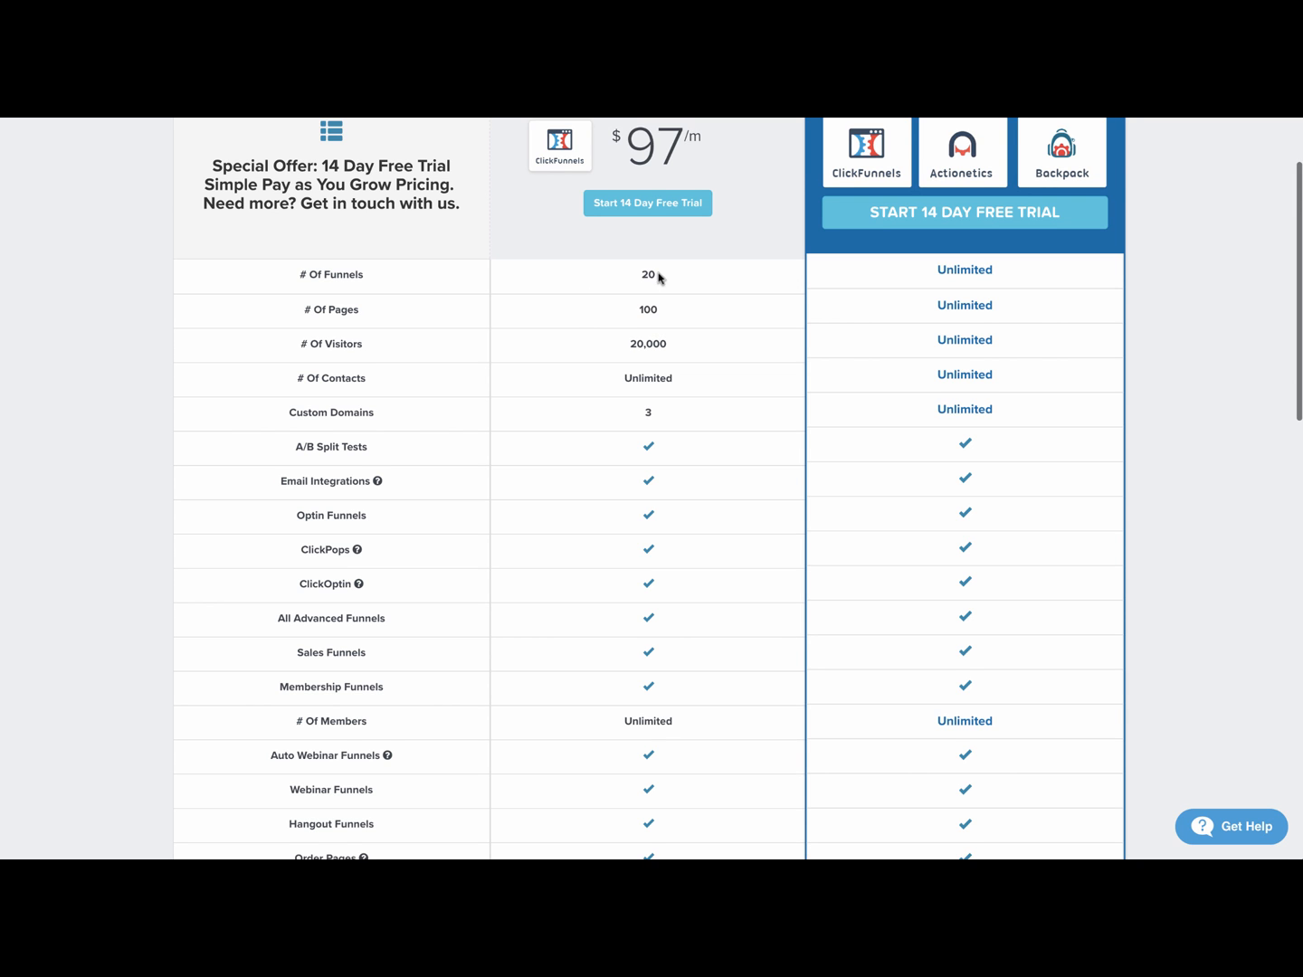
pyautogui.scroll(2, 656, 290)
pyautogui.scroll(1, 658, 293)
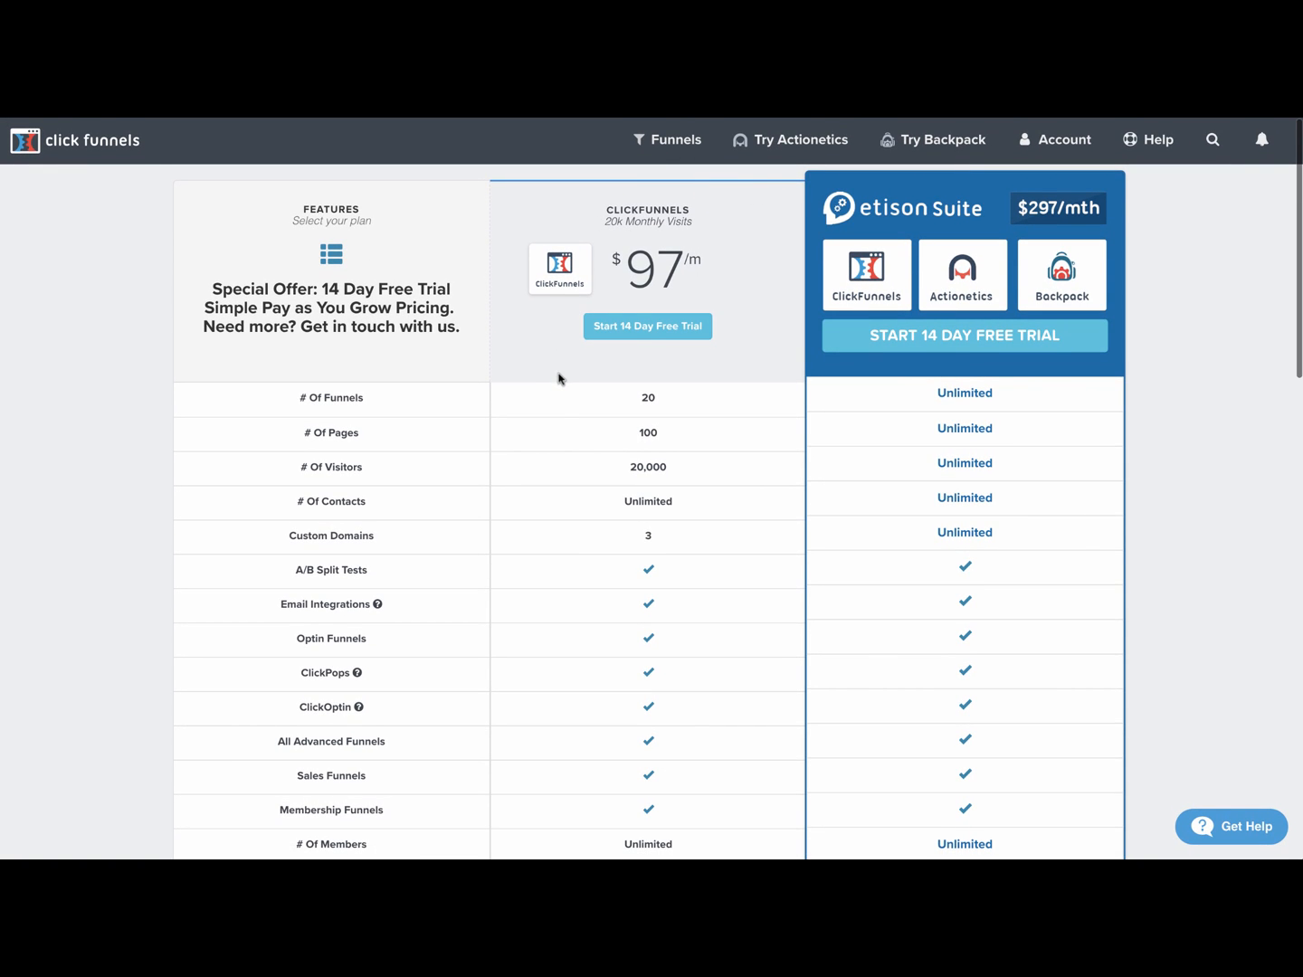
pyautogui.scroll(-1, 555, 391)
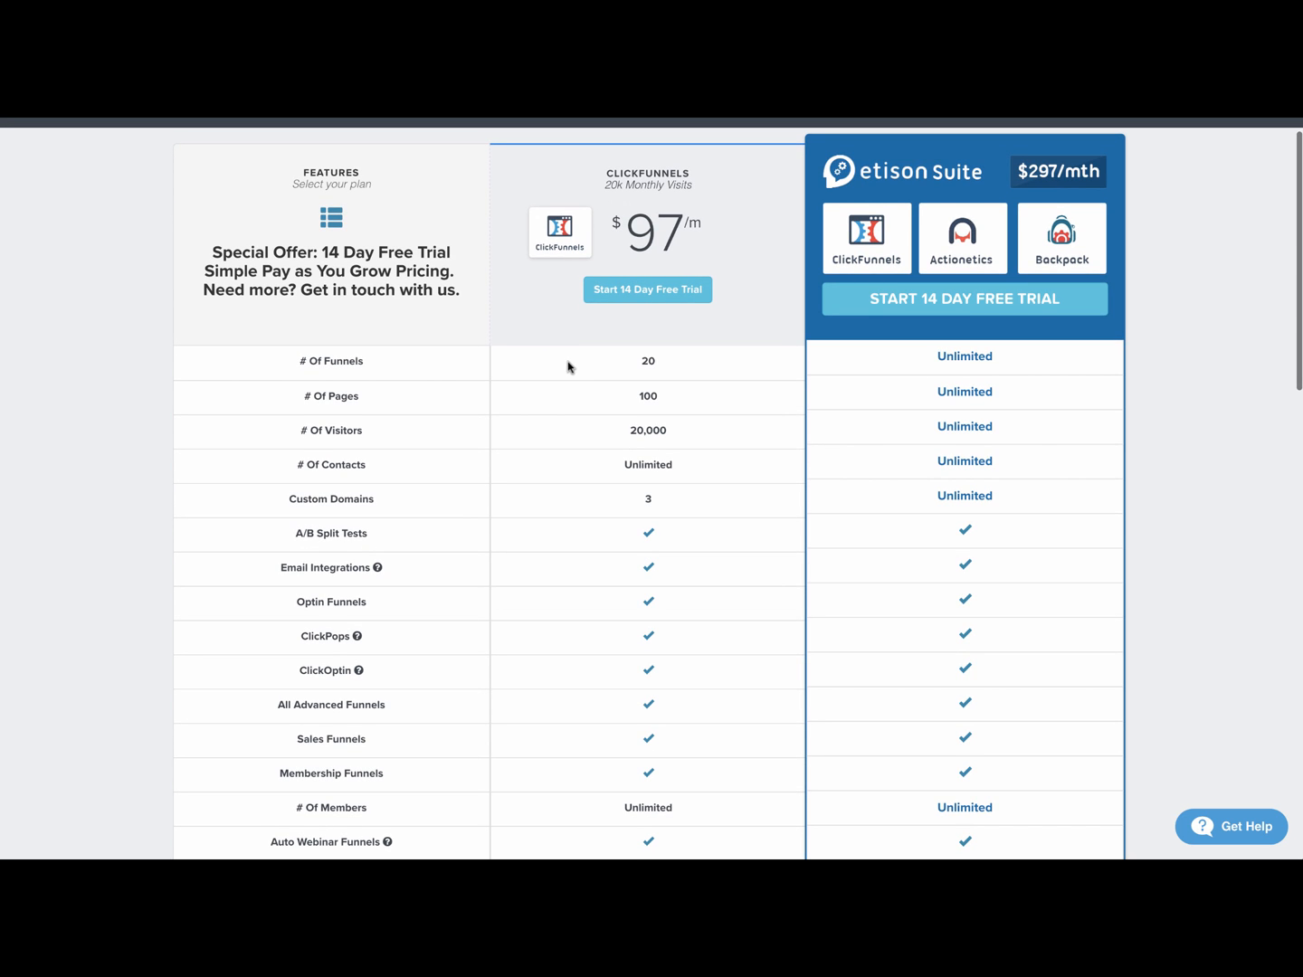
pyautogui.scroll(-1, 568, 366)
pyautogui.scroll(1, 568, 366)
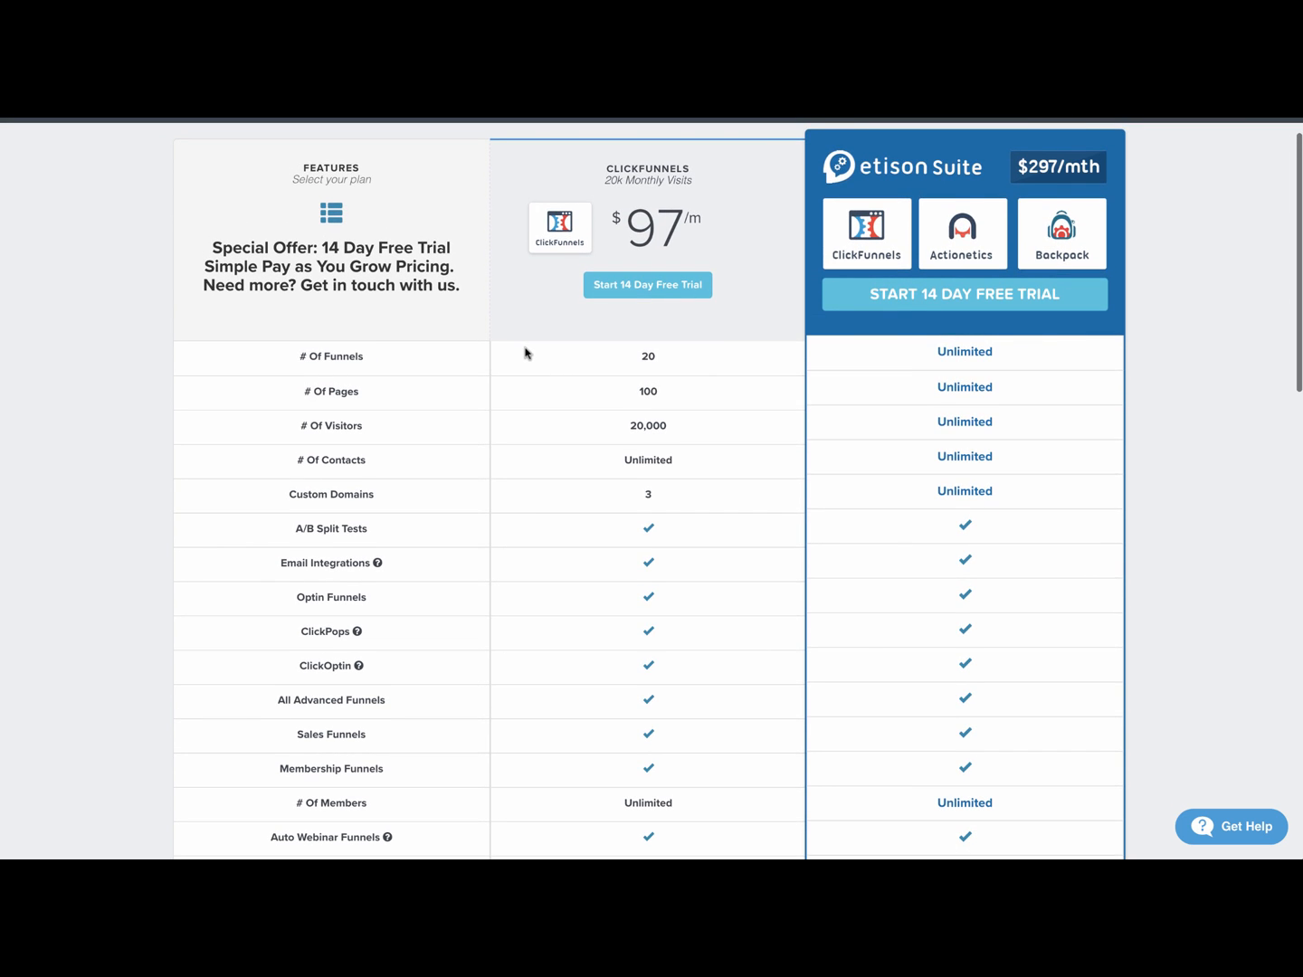
pyautogui.scroll(1, 525, 353)
pyautogui.scroll(-2, 523, 354)
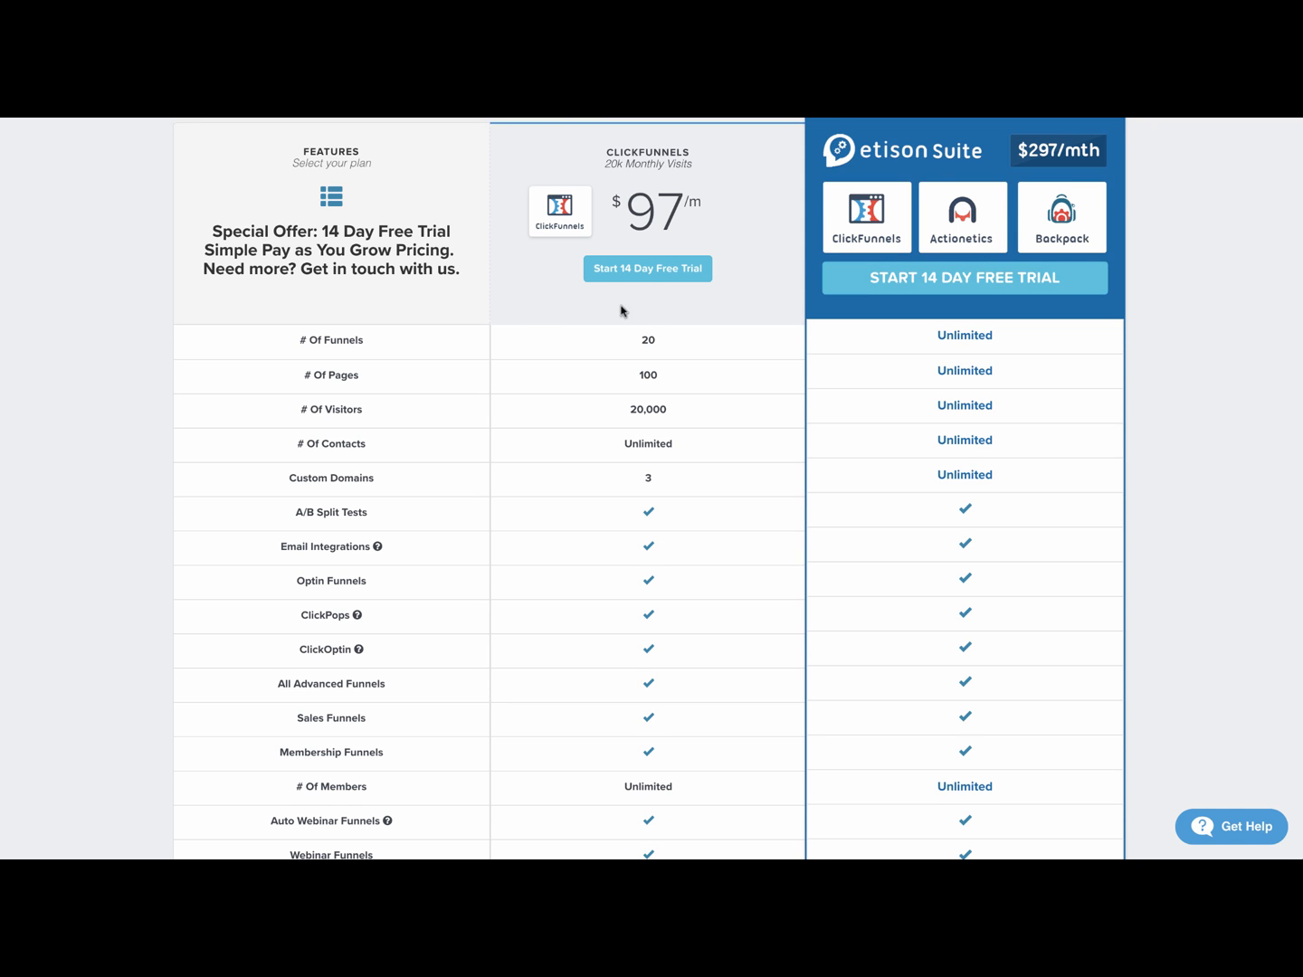
# - Compare the page and visitor limits of the two plans in the pricing table
pyautogui.scroll(-1, 507, 358)
pyautogui.scroll(-1, 509, 363)
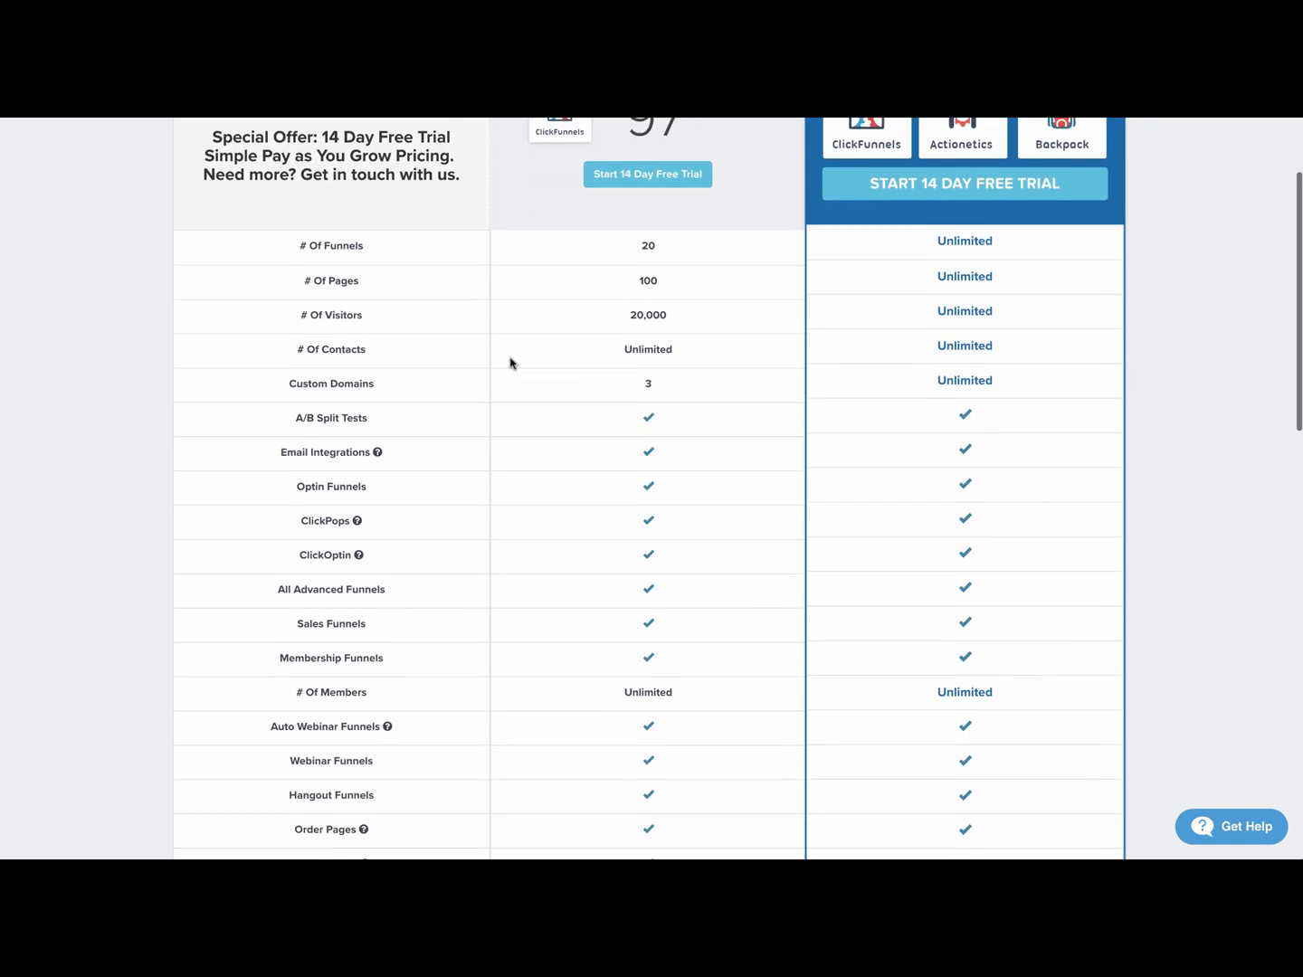
pyautogui.scroll(-1, 654, 200)
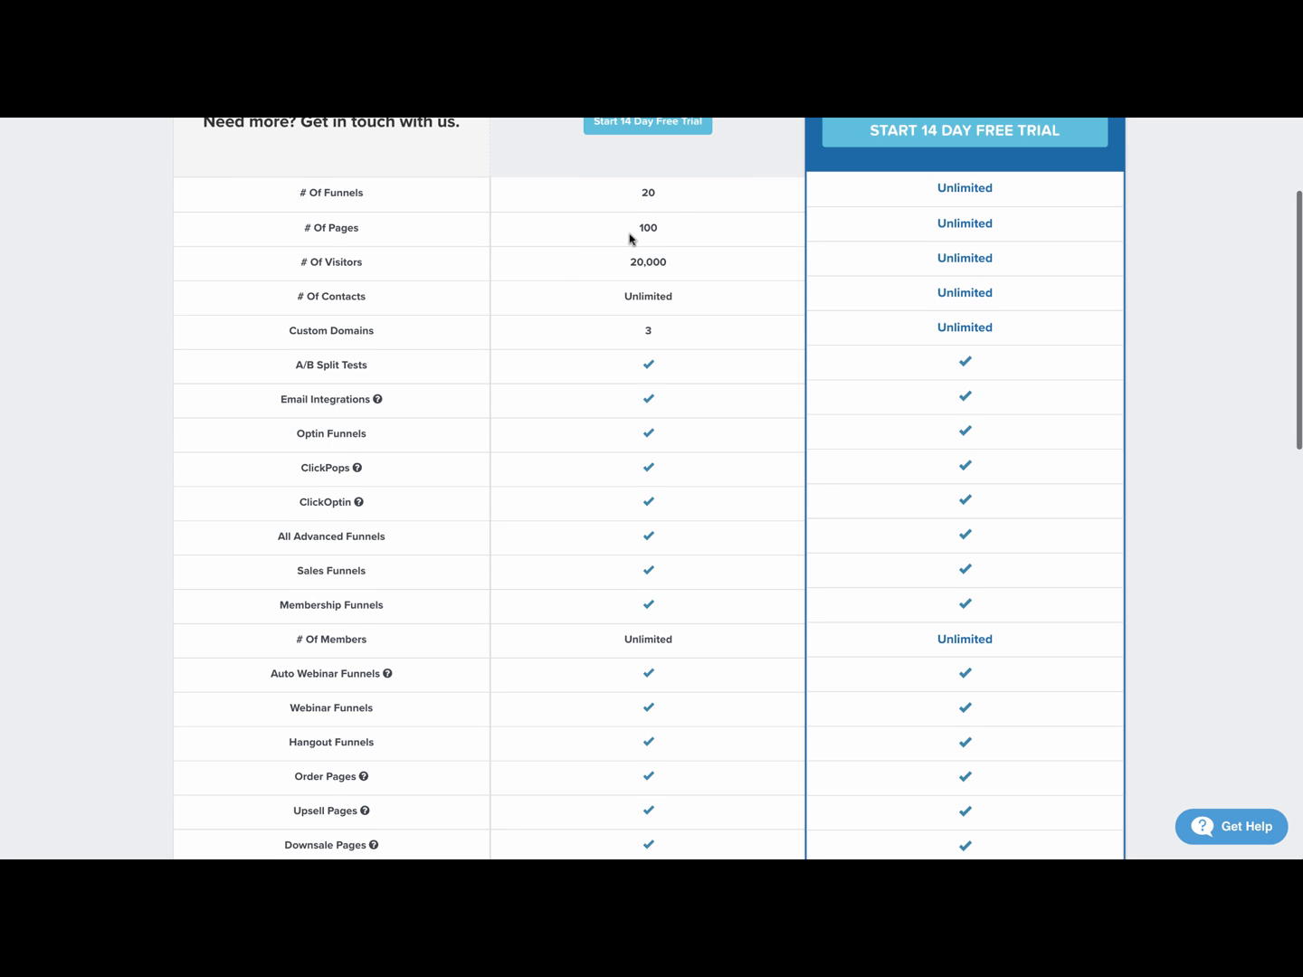
pyautogui.scroll(-1, 555, 267)
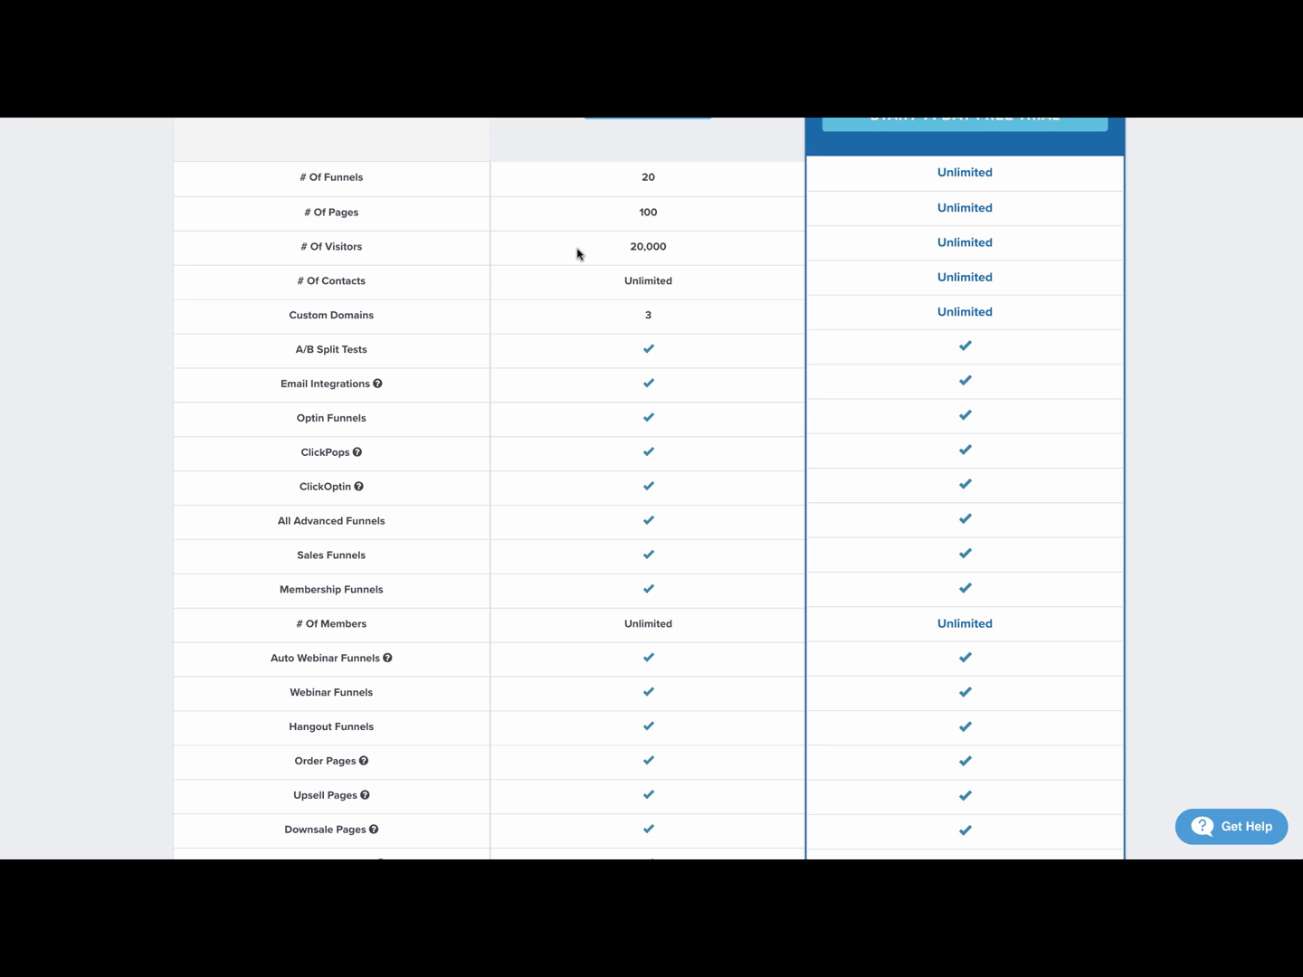
pyautogui.scroll(1, 588, 259)
pyautogui.scroll(-1, 583, 259)
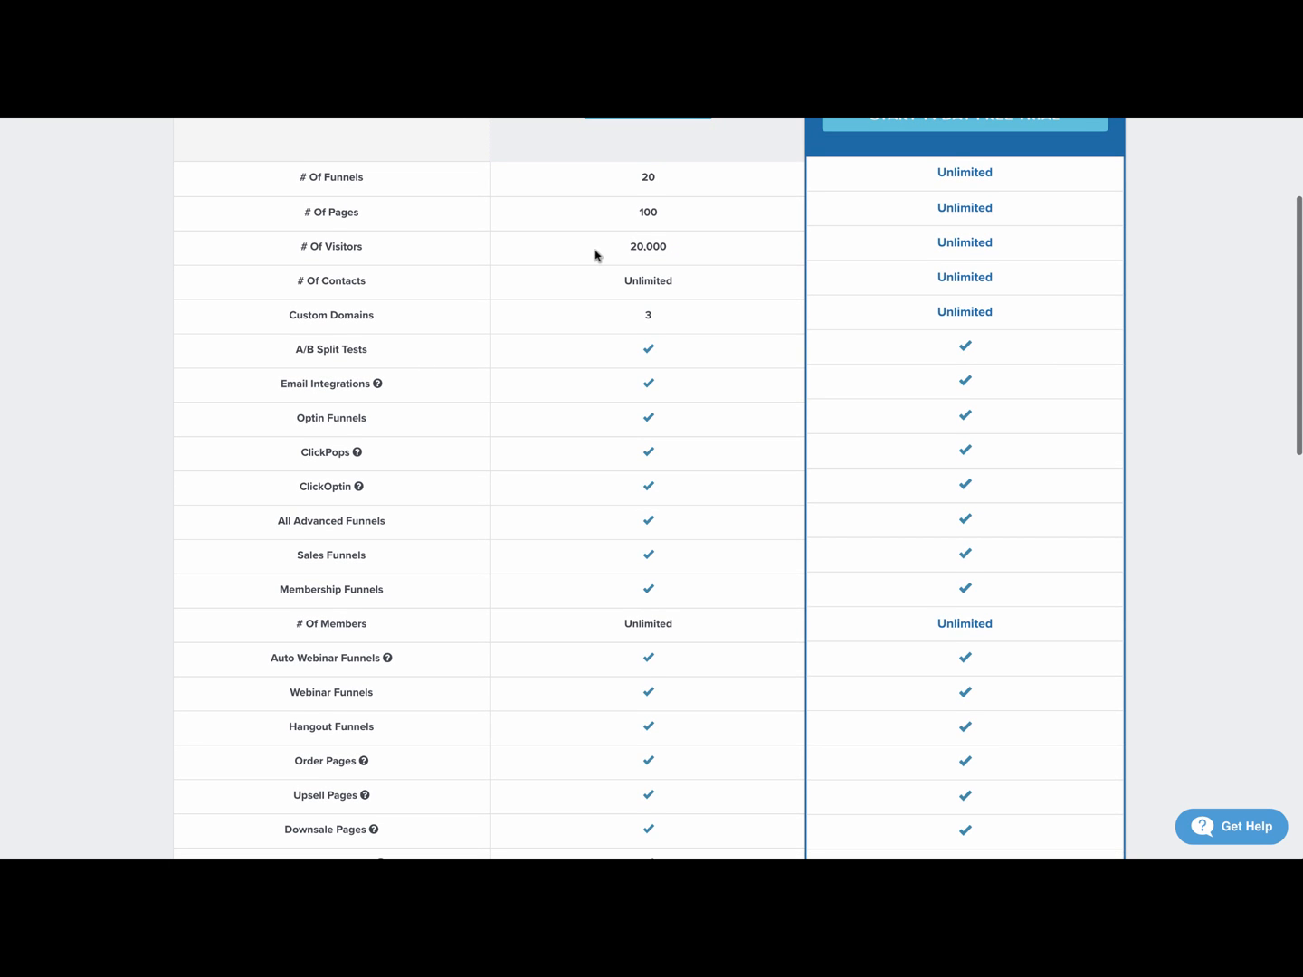
pyautogui.scroll(2, 605, 255)
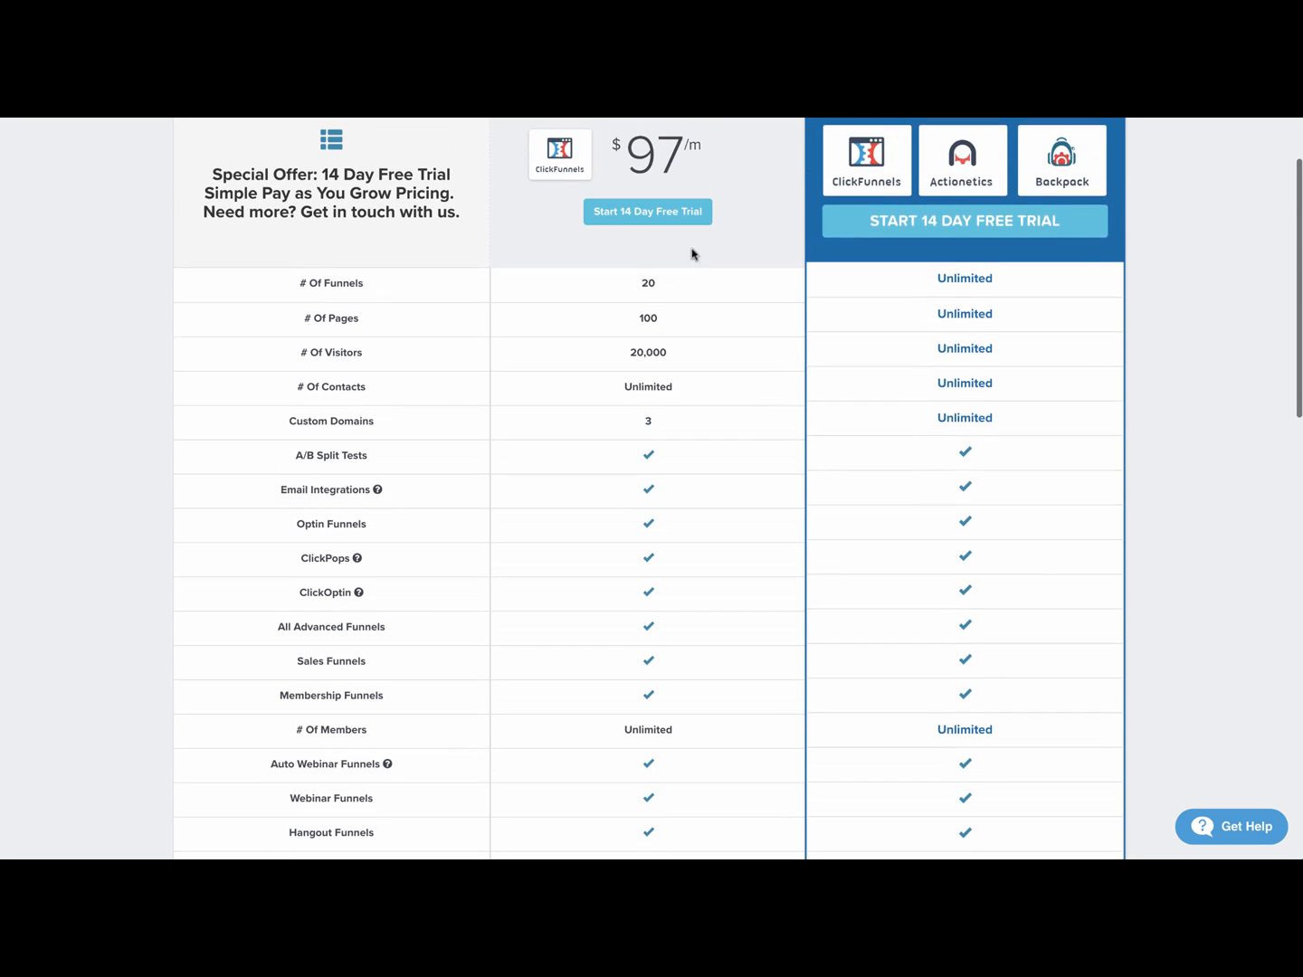
pyautogui.scroll(1, 811, 227)
pyautogui.scroll(-1, 646, 352)
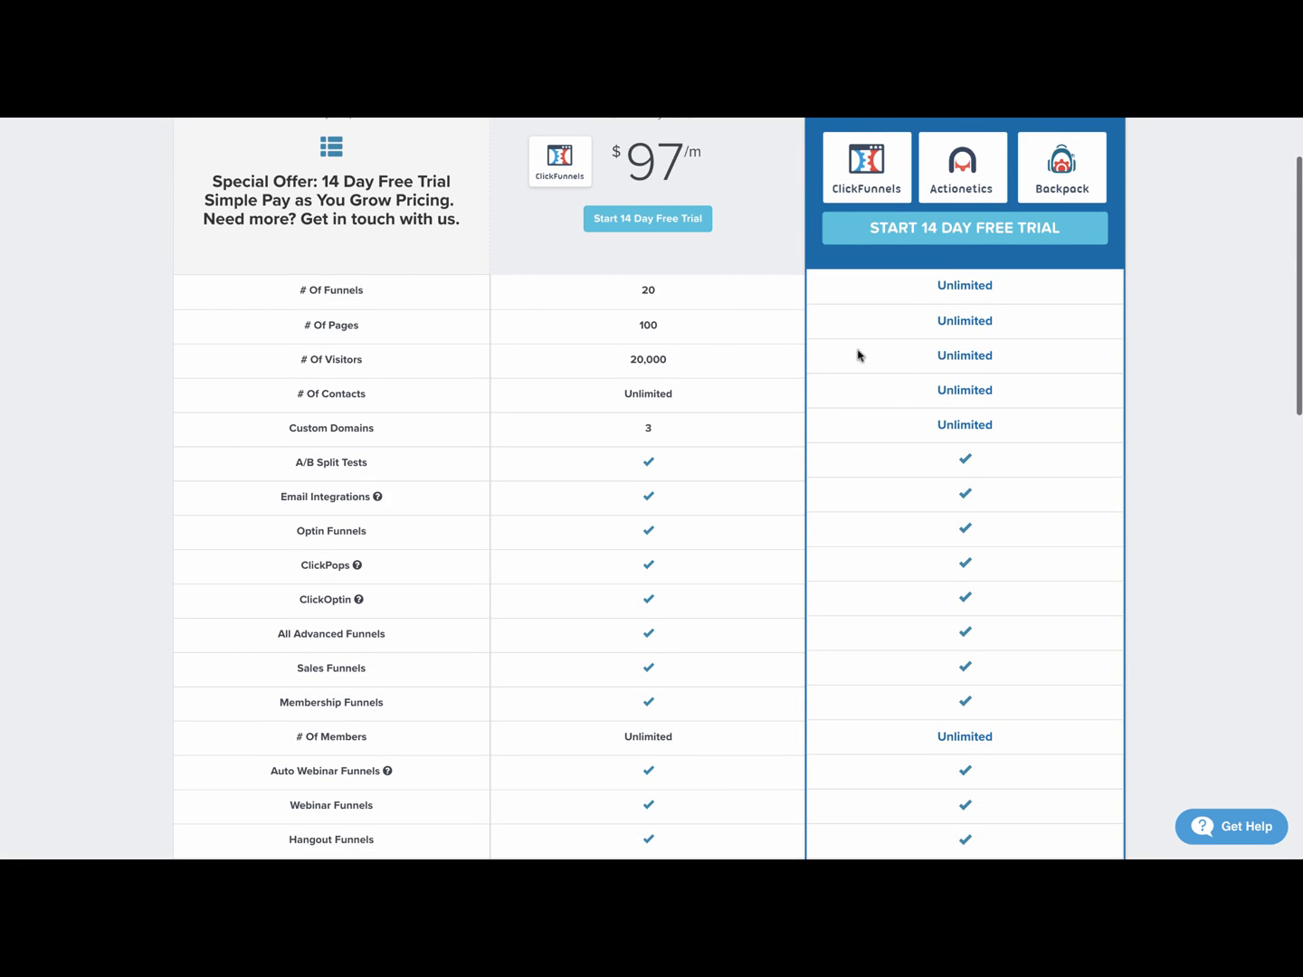
pyautogui.scroll(-2, 710, 407)
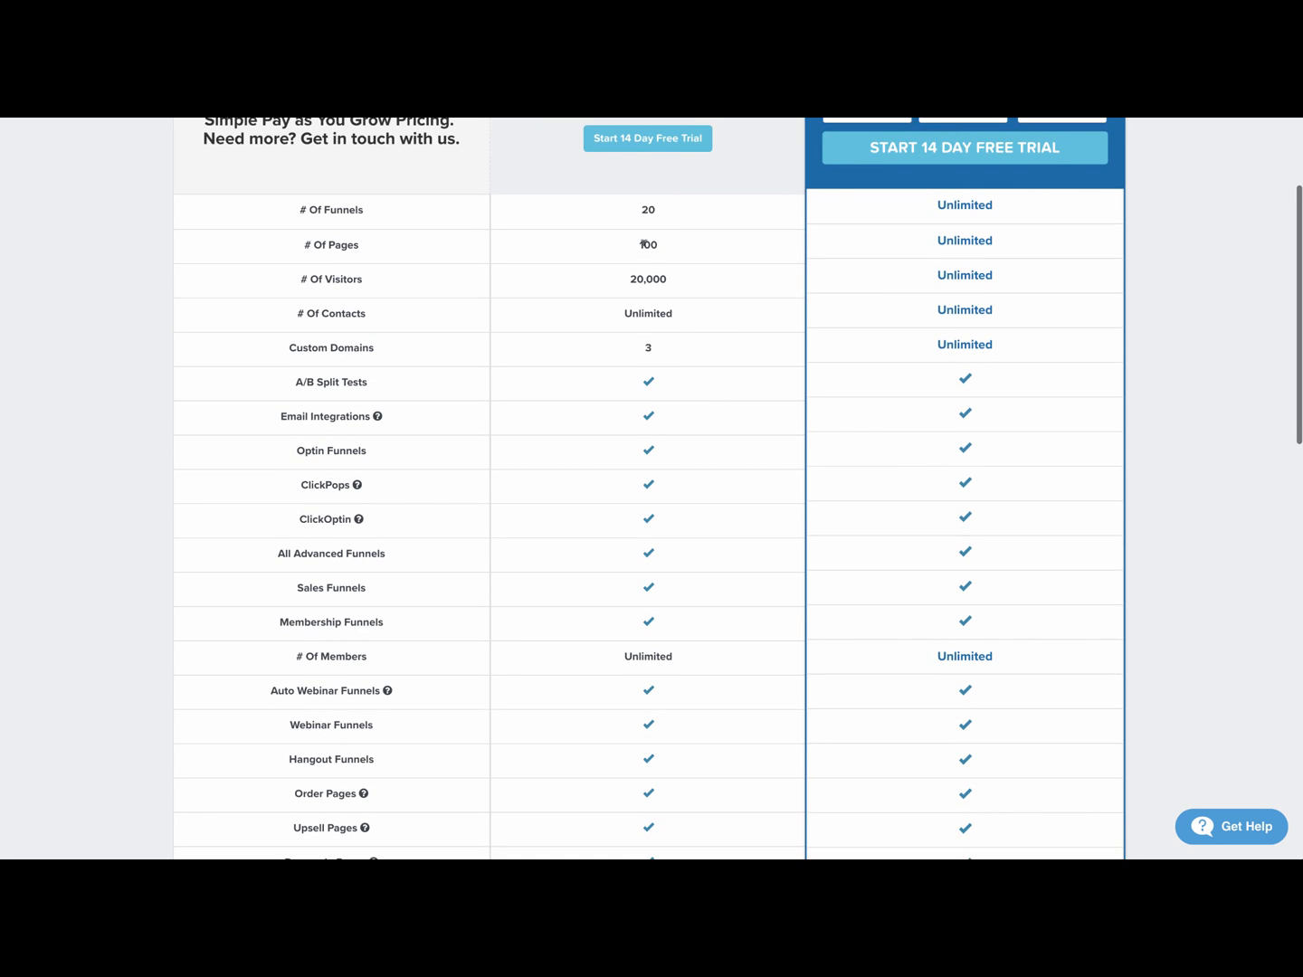
pyautogui.scroll(1, 648, 244)
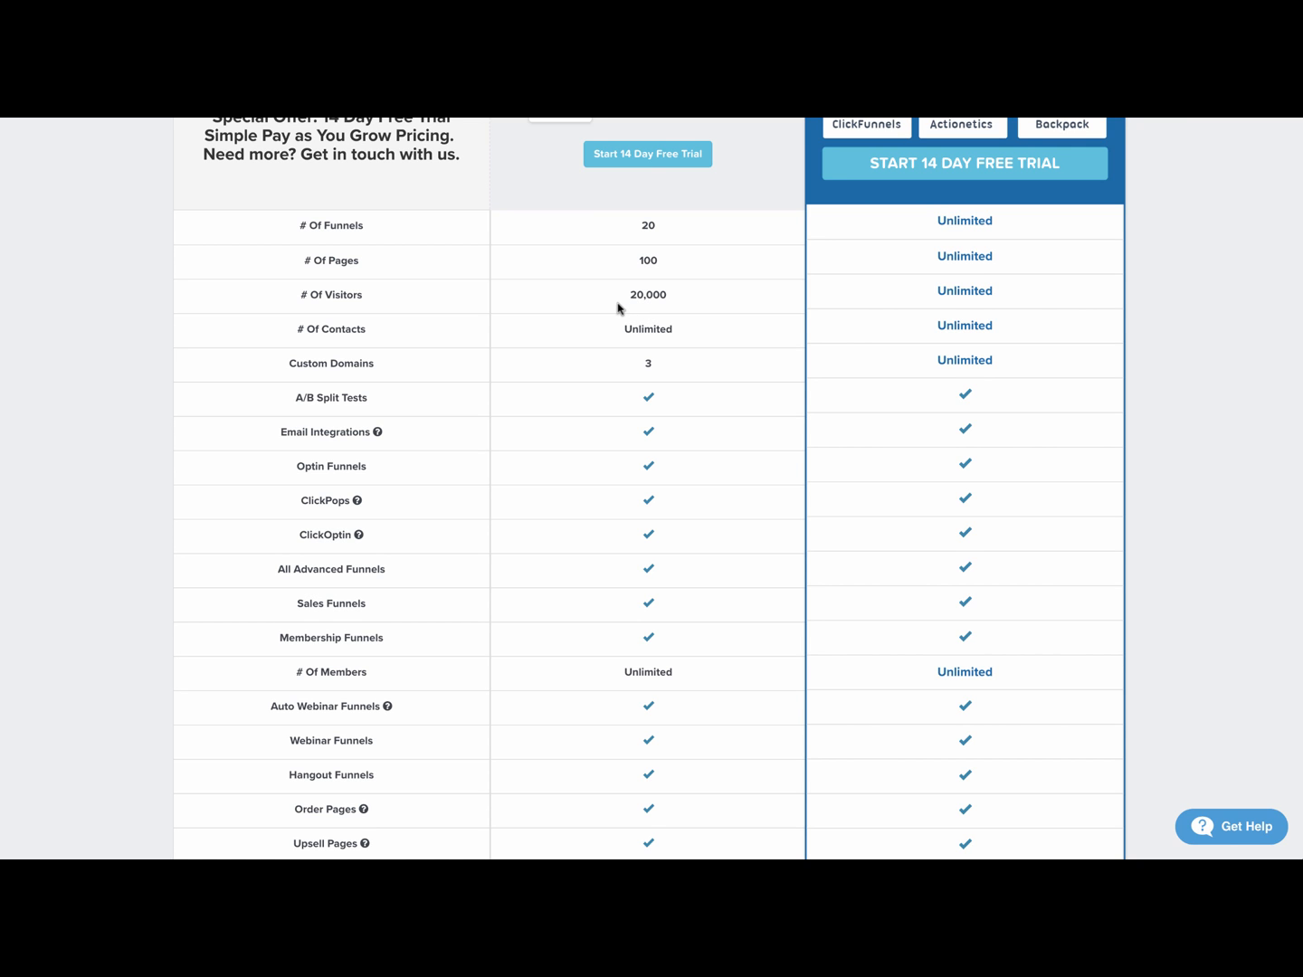
# - Check the contacts and custom domains allowances of both plans in the pricing table
pyautogui.scroll(-1, 610, 306)
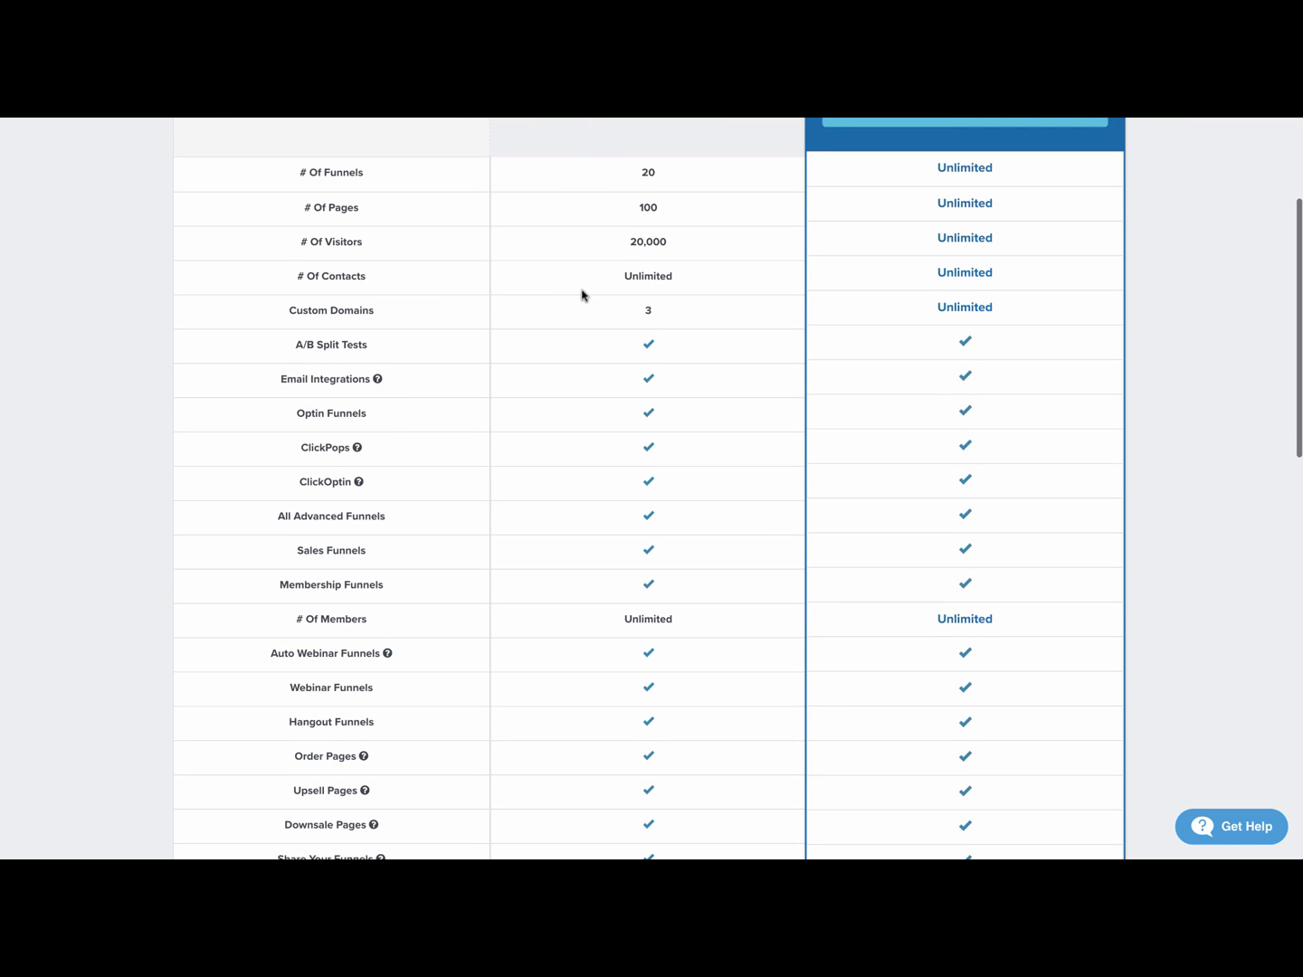
pyautogui.scroll(-1, 573, 290)
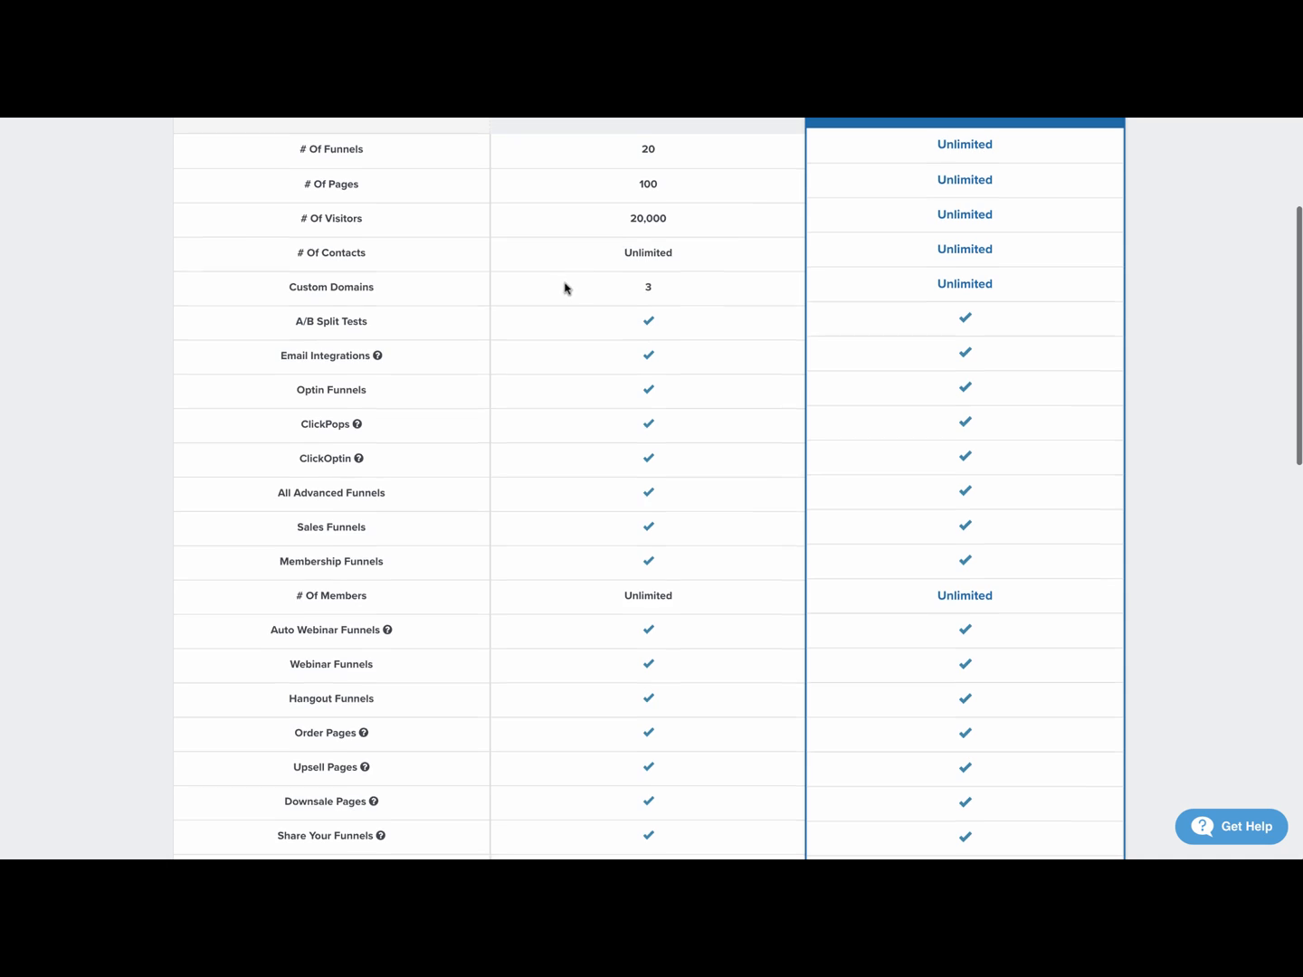
pyautogui.scroll(-1, 562, 280)
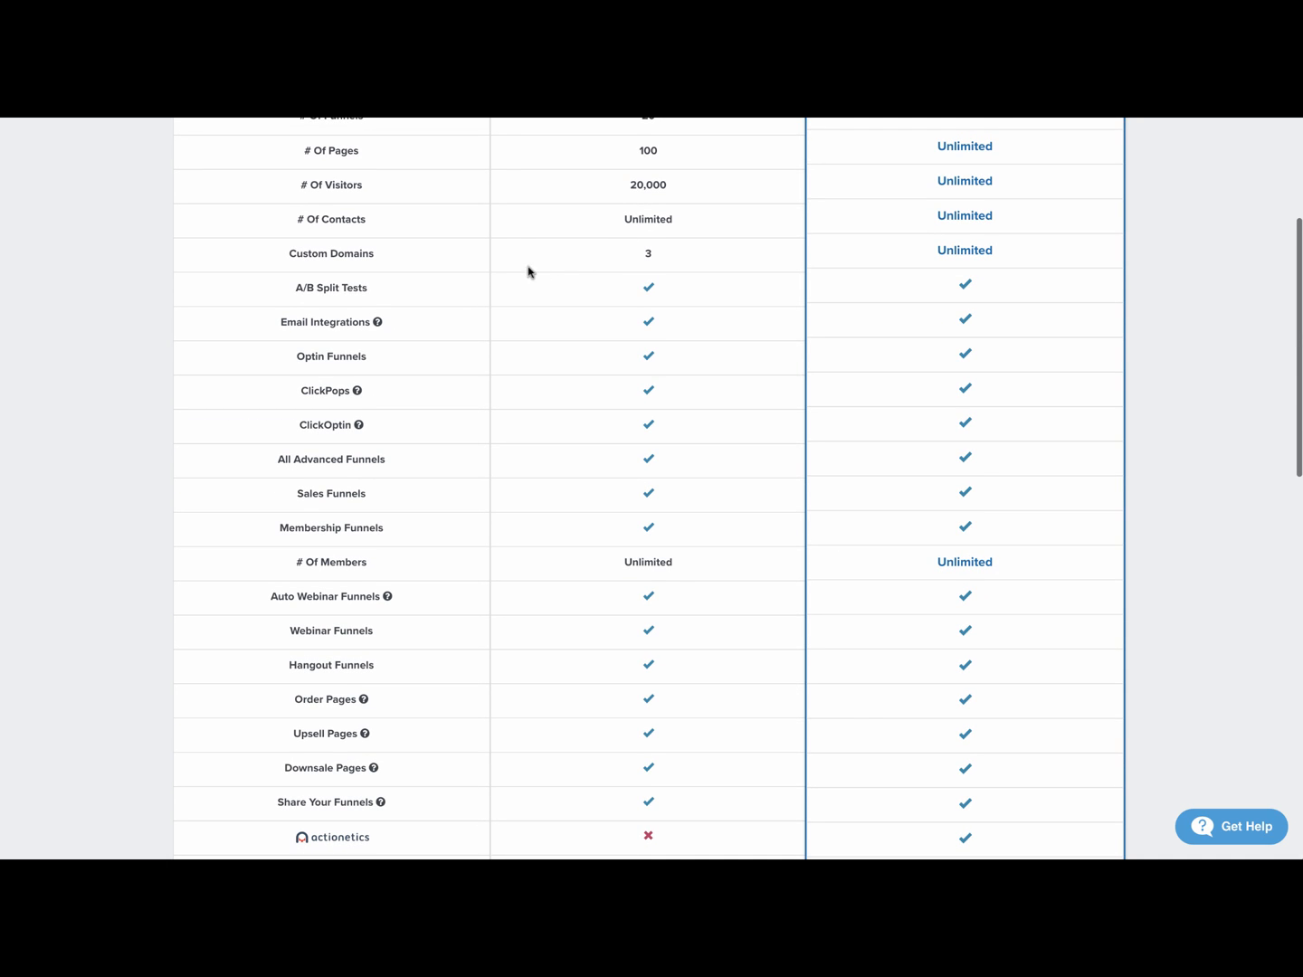
pyautogui.scroll(-1, 592, 255)
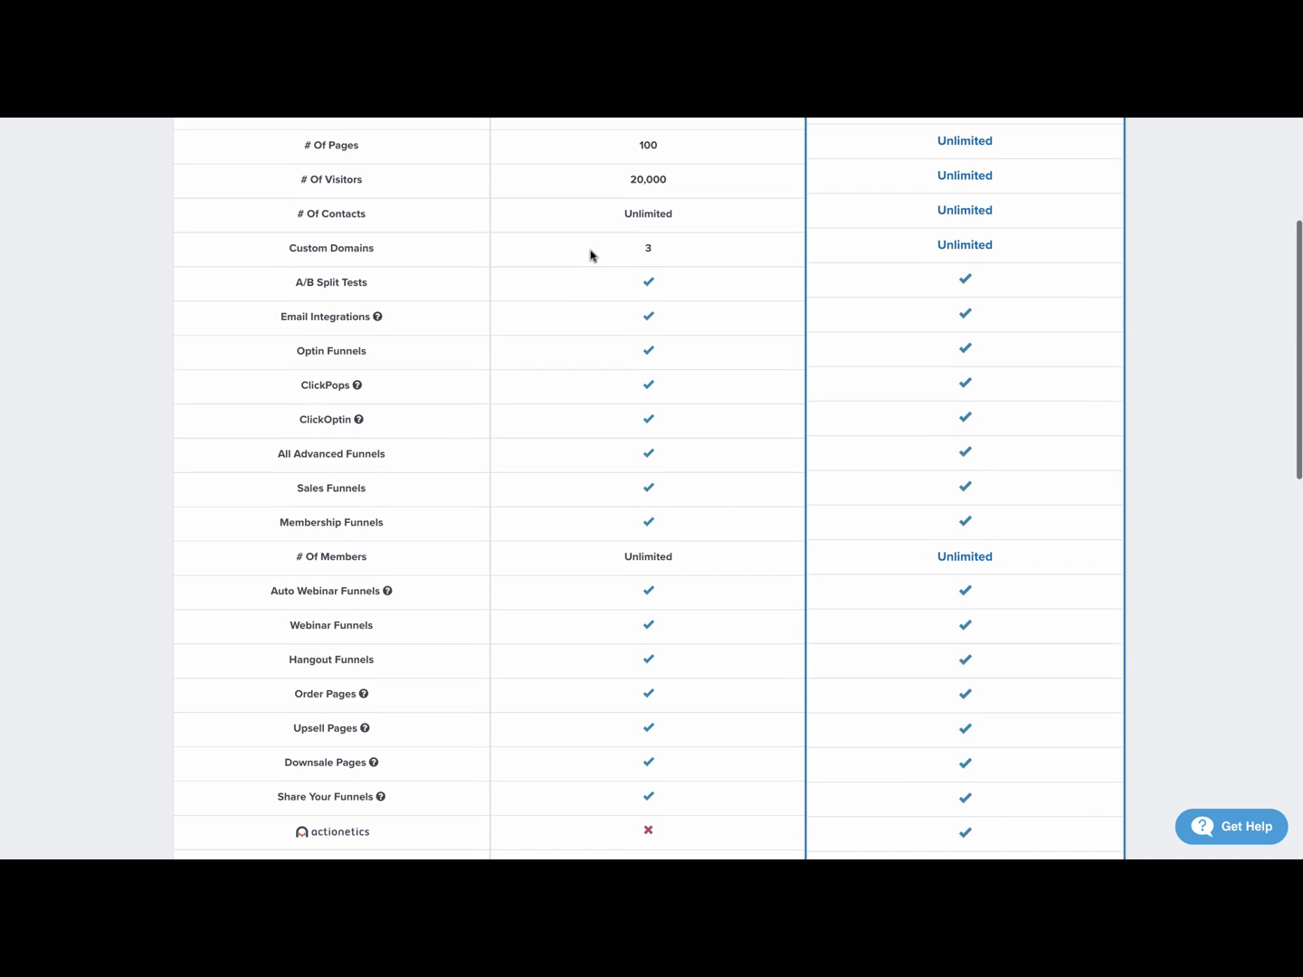
pyautogui.scroll(-1, 570, 255)
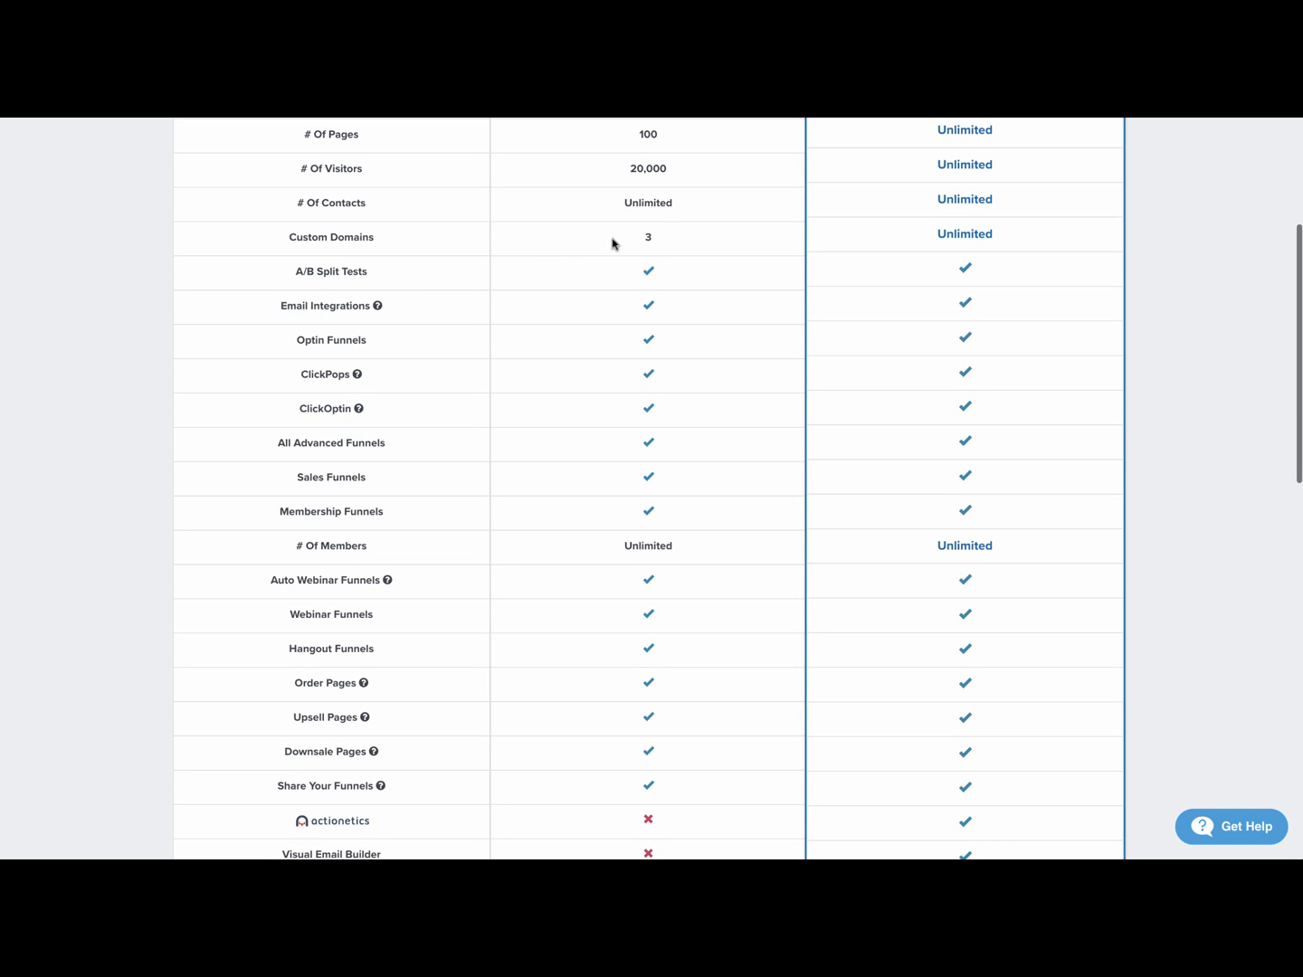
pyautogui.scroll(1, 589, 250)
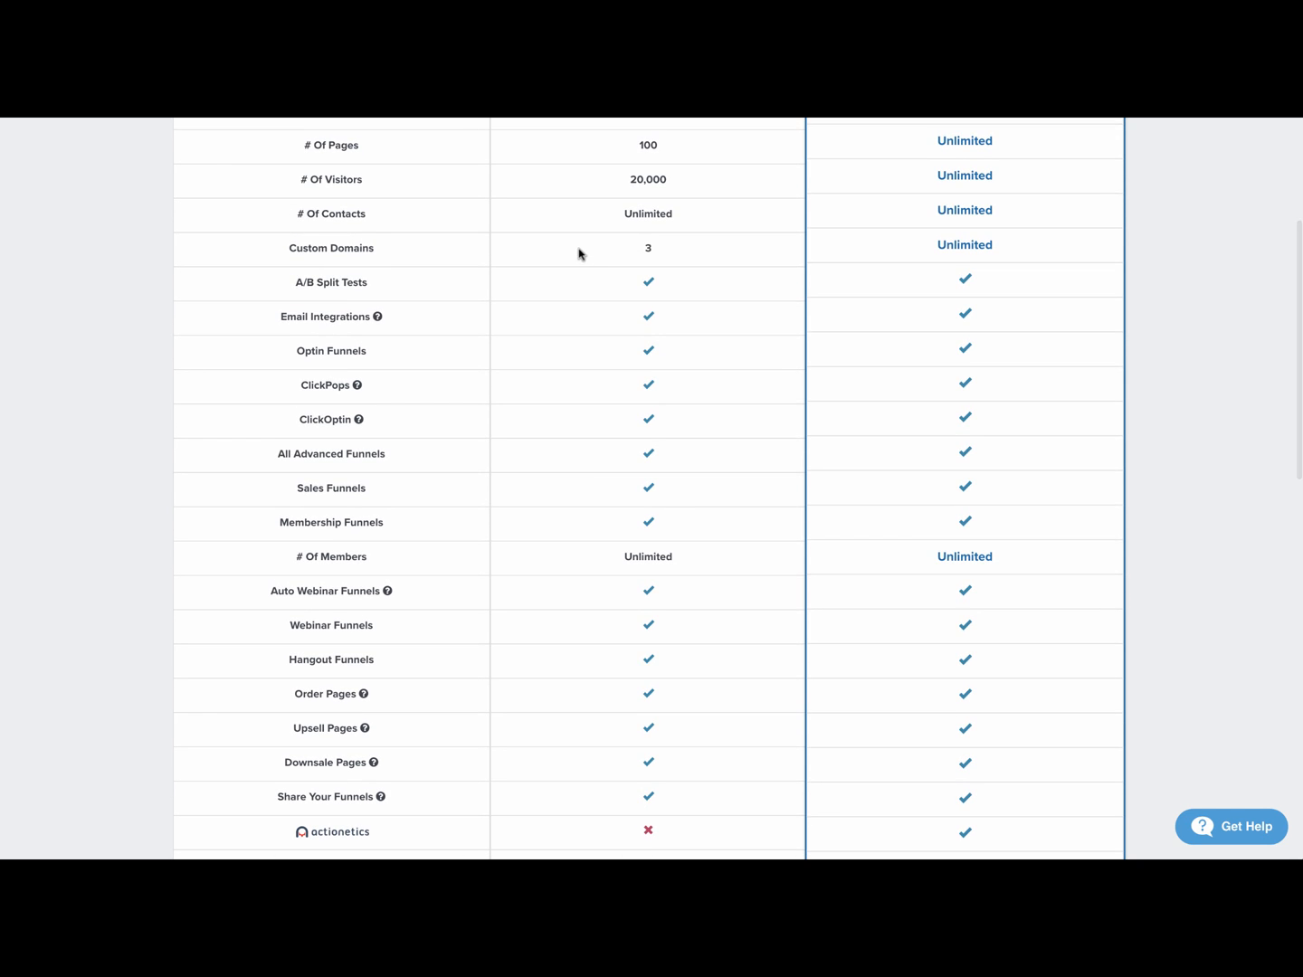
pyautogui.scroll(-2, 586, 256)
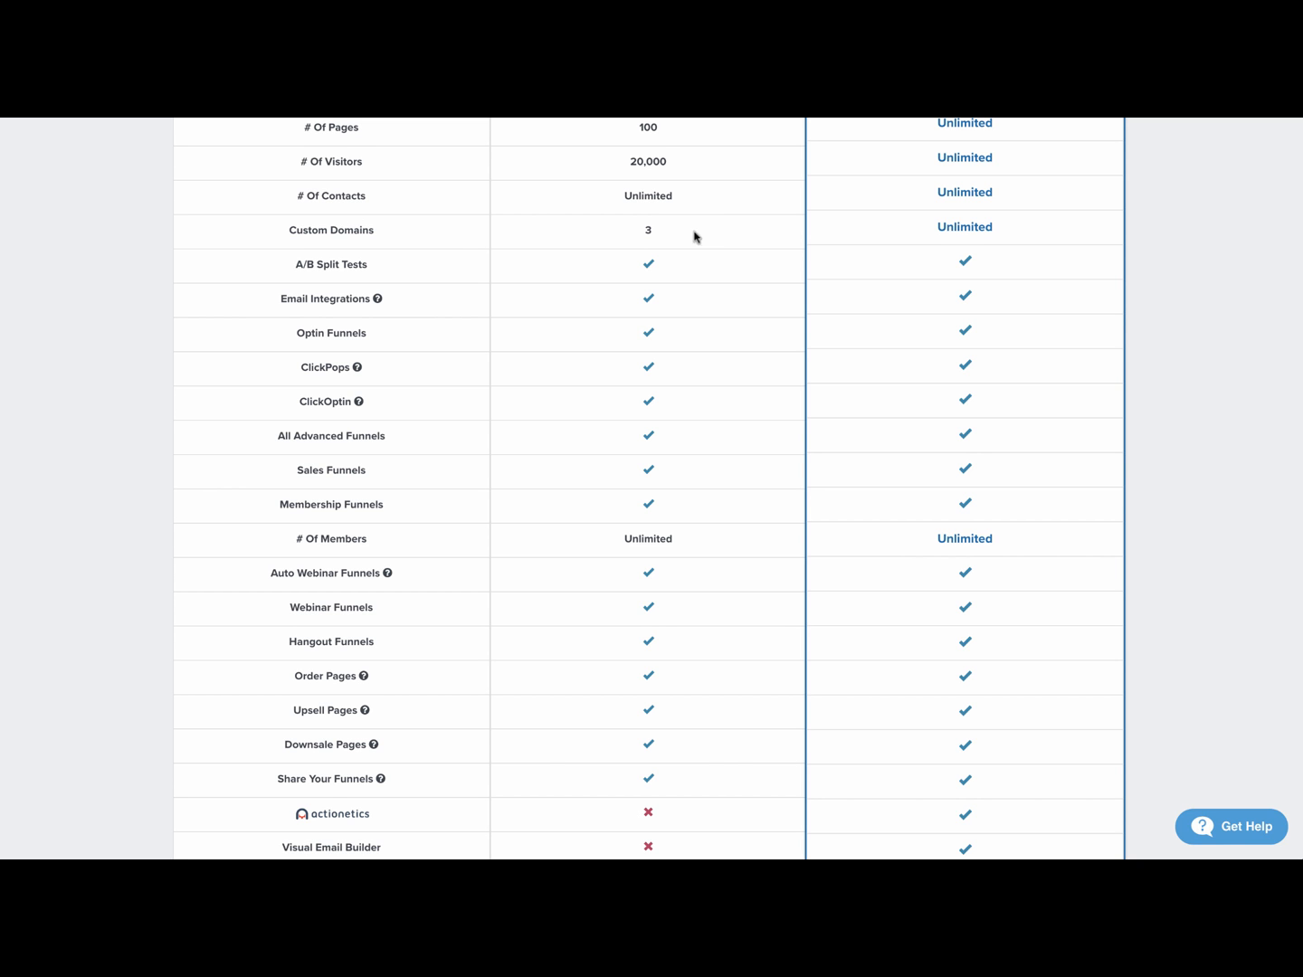
# - Compare custom domains, A/B split tests, email integrations and optin funnels between the ClickFunnels and Etison Suite plans
pyautogui.scroll(-1, 598, 240)
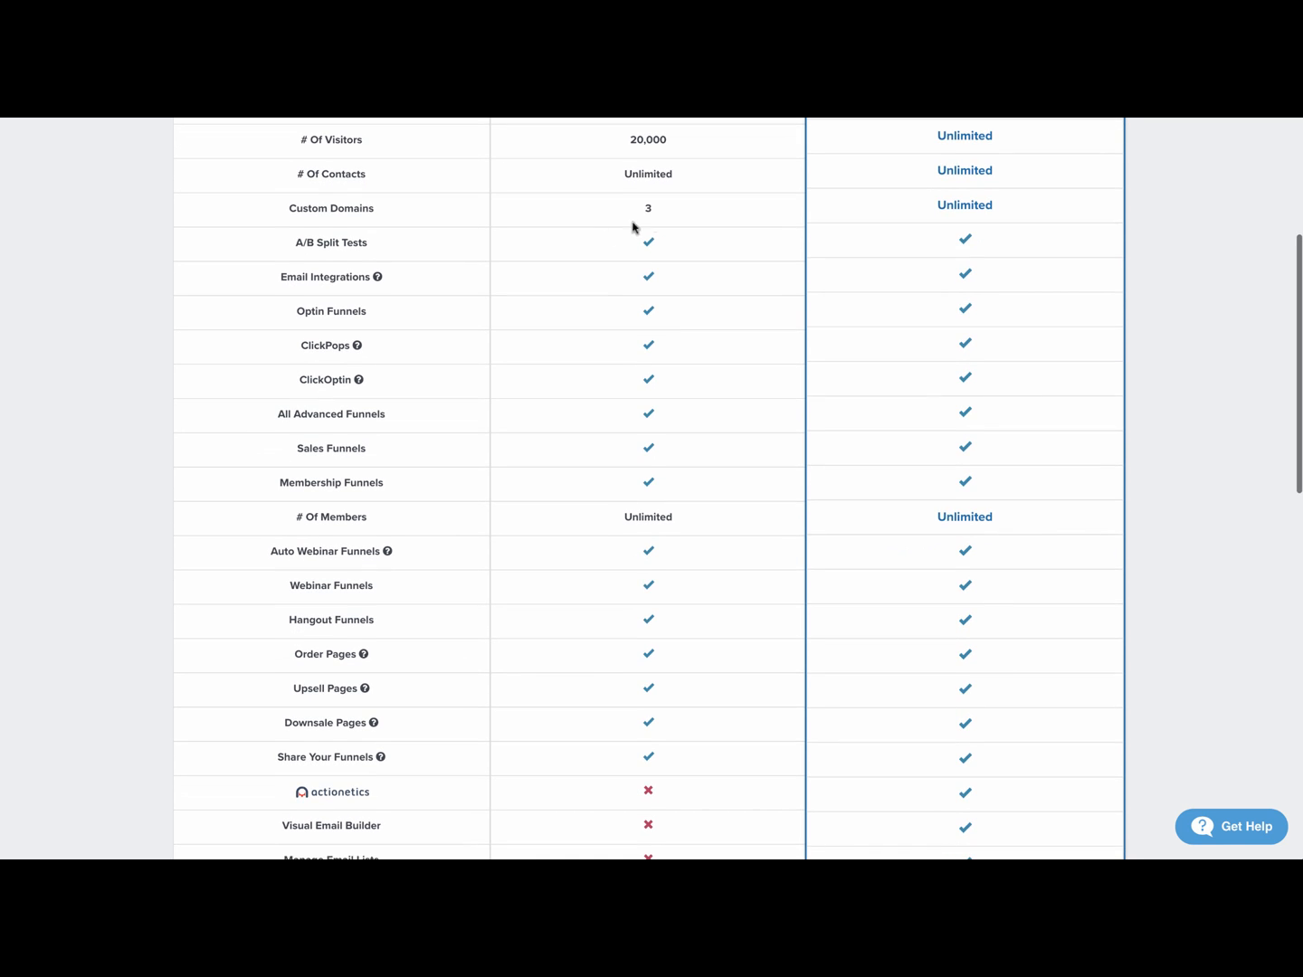
pyautogui.scroll(-1, 632, 232)
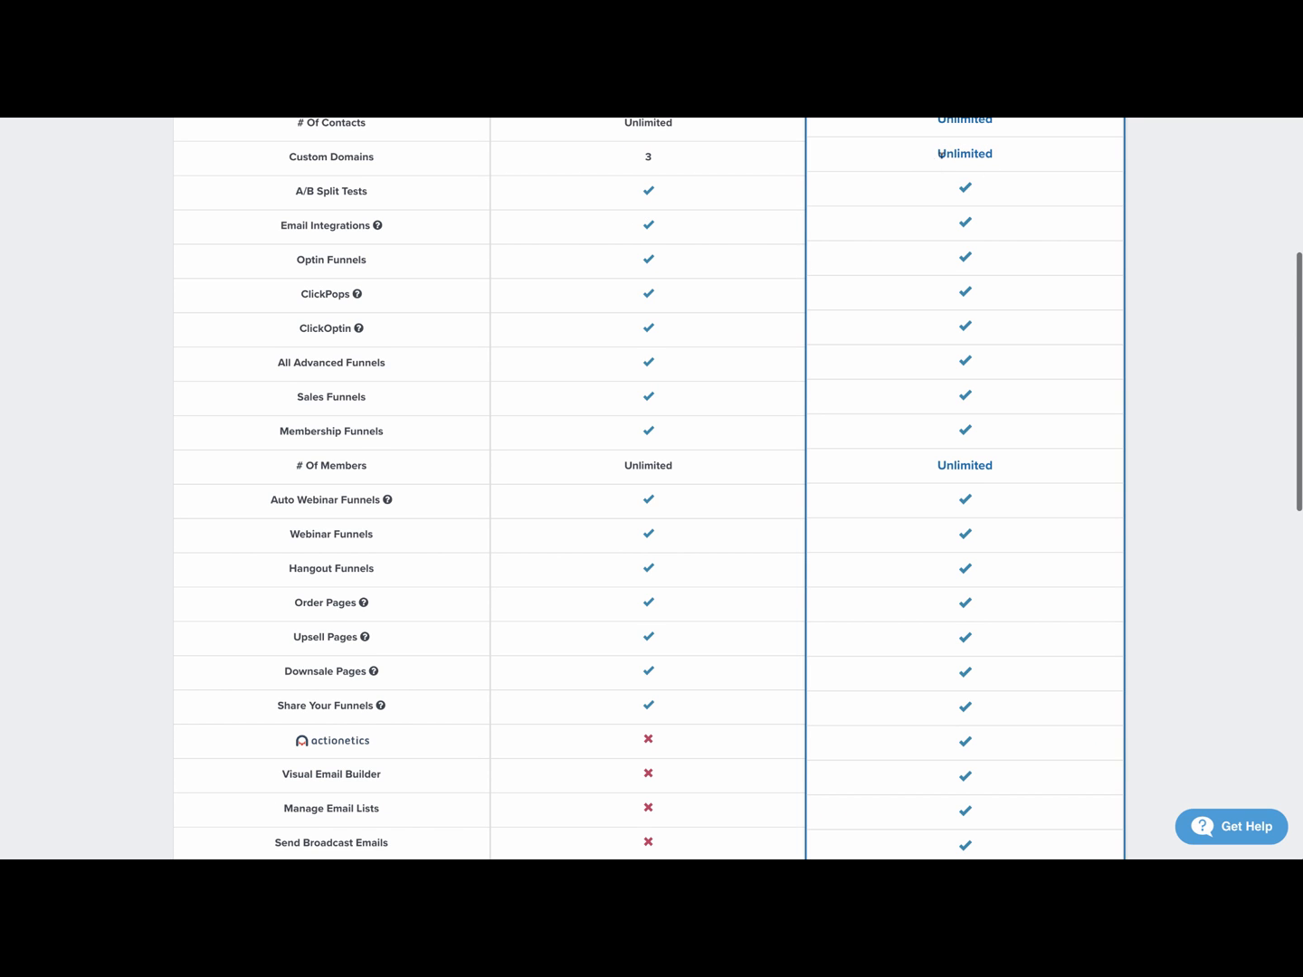
pyautogui.scroll(-1, 479, 199)
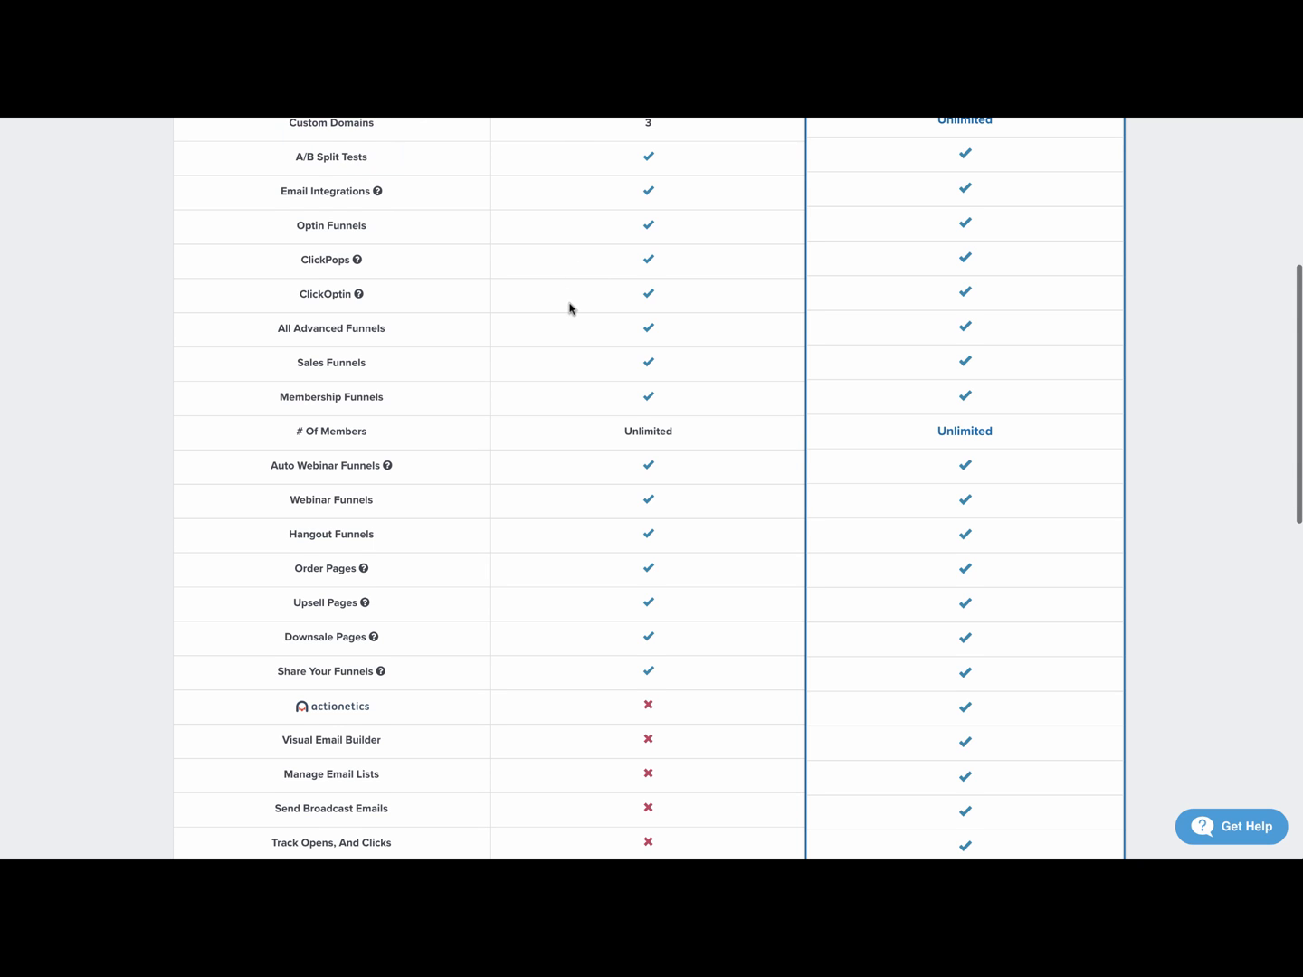
pyautogui.scroll(-1, 569, 307)
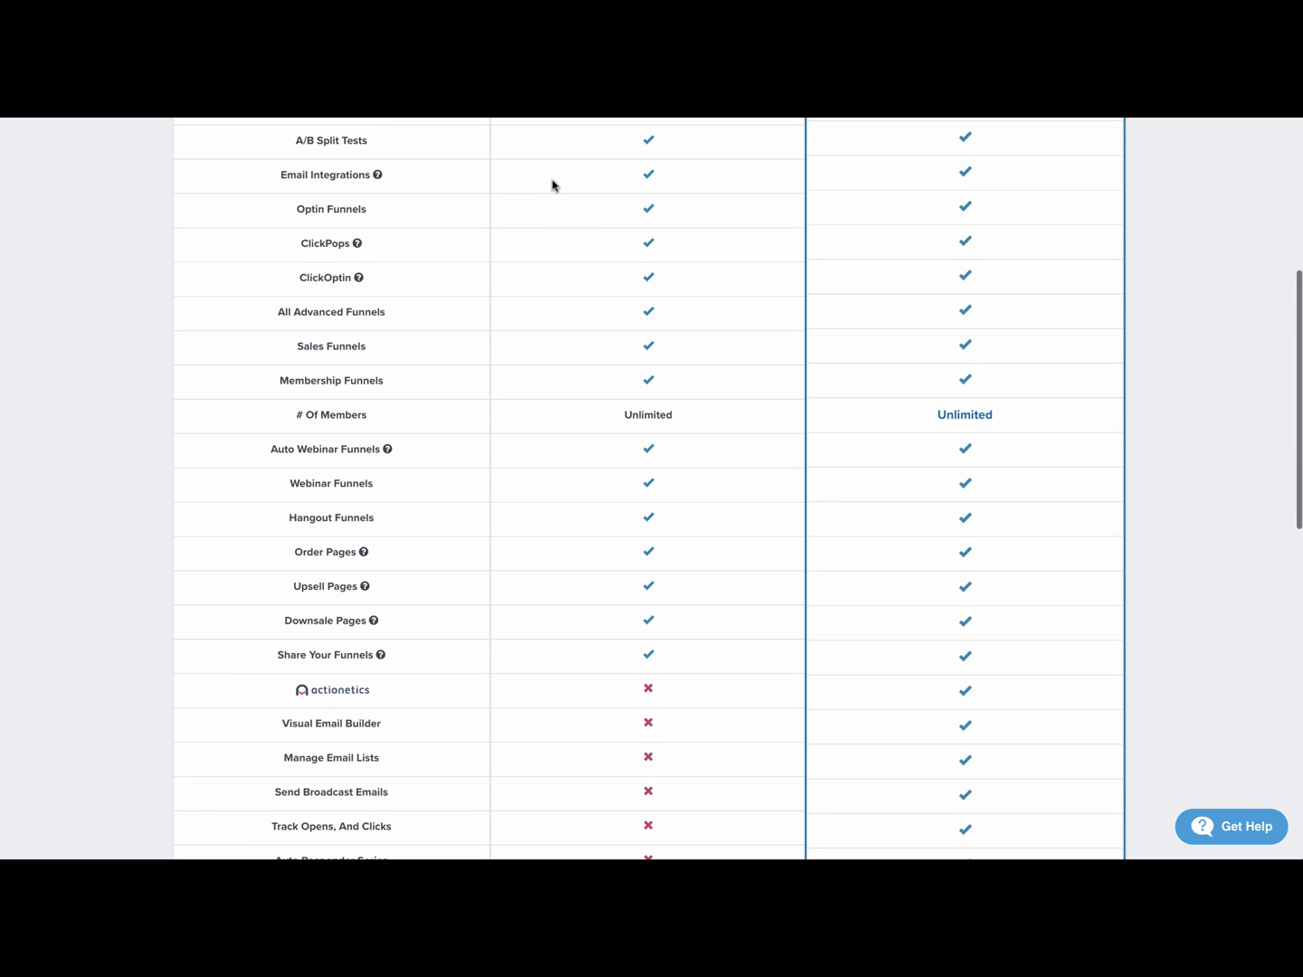
pyautogui.scroll(-1, 602, 155)
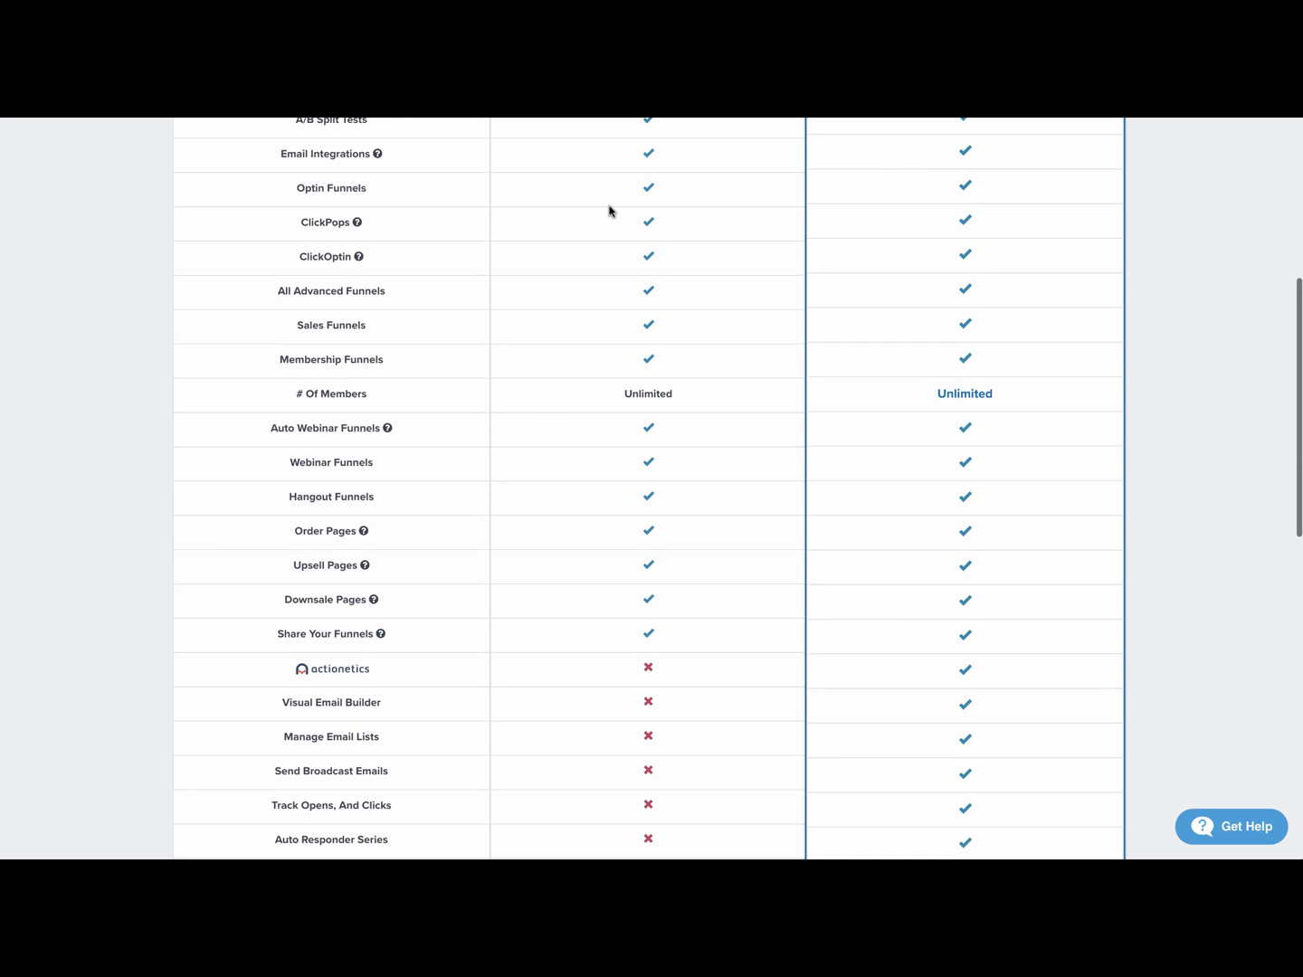
pyautogui.scroll(-2, 609, 211)
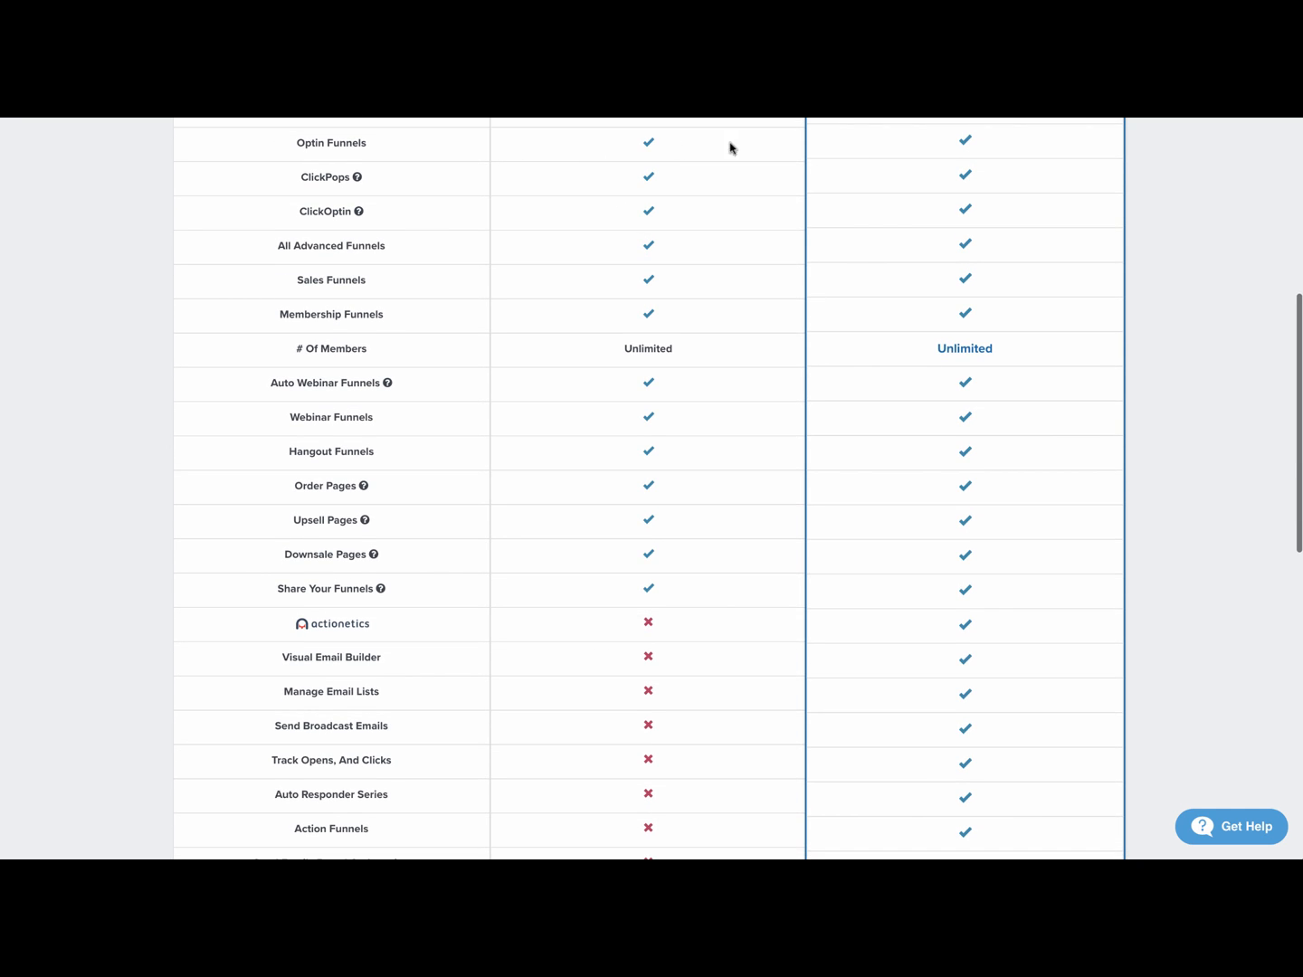
# - Read the explanations of ClickPops and ClickOptin in the pricing table and check which plans include them
pyautogui.scroll(-1, 594, 192)
pyautogui.moveTo(368, 152)
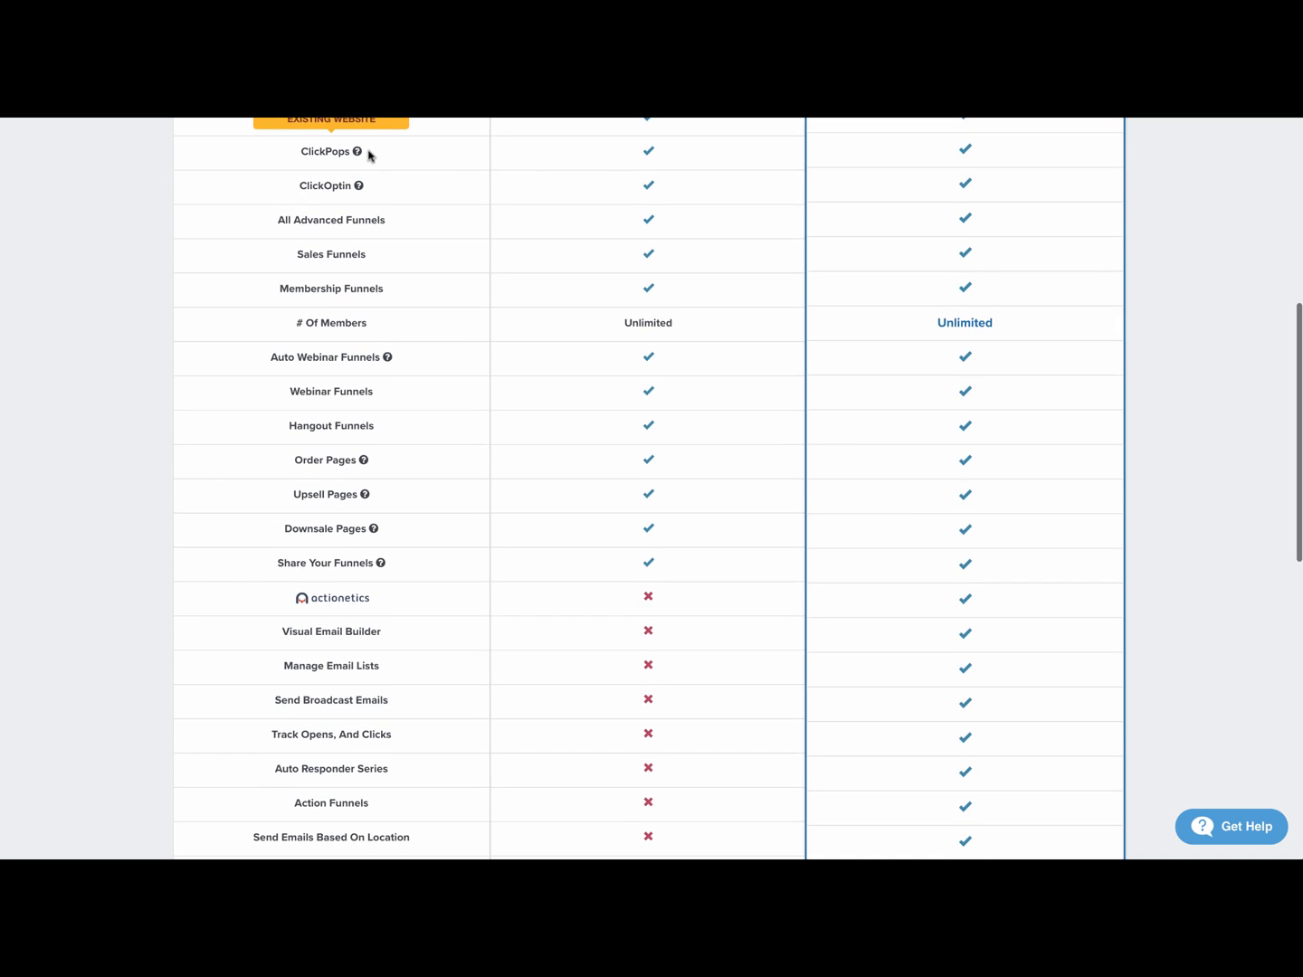
pyautogui.scroll(3, 362, 154)
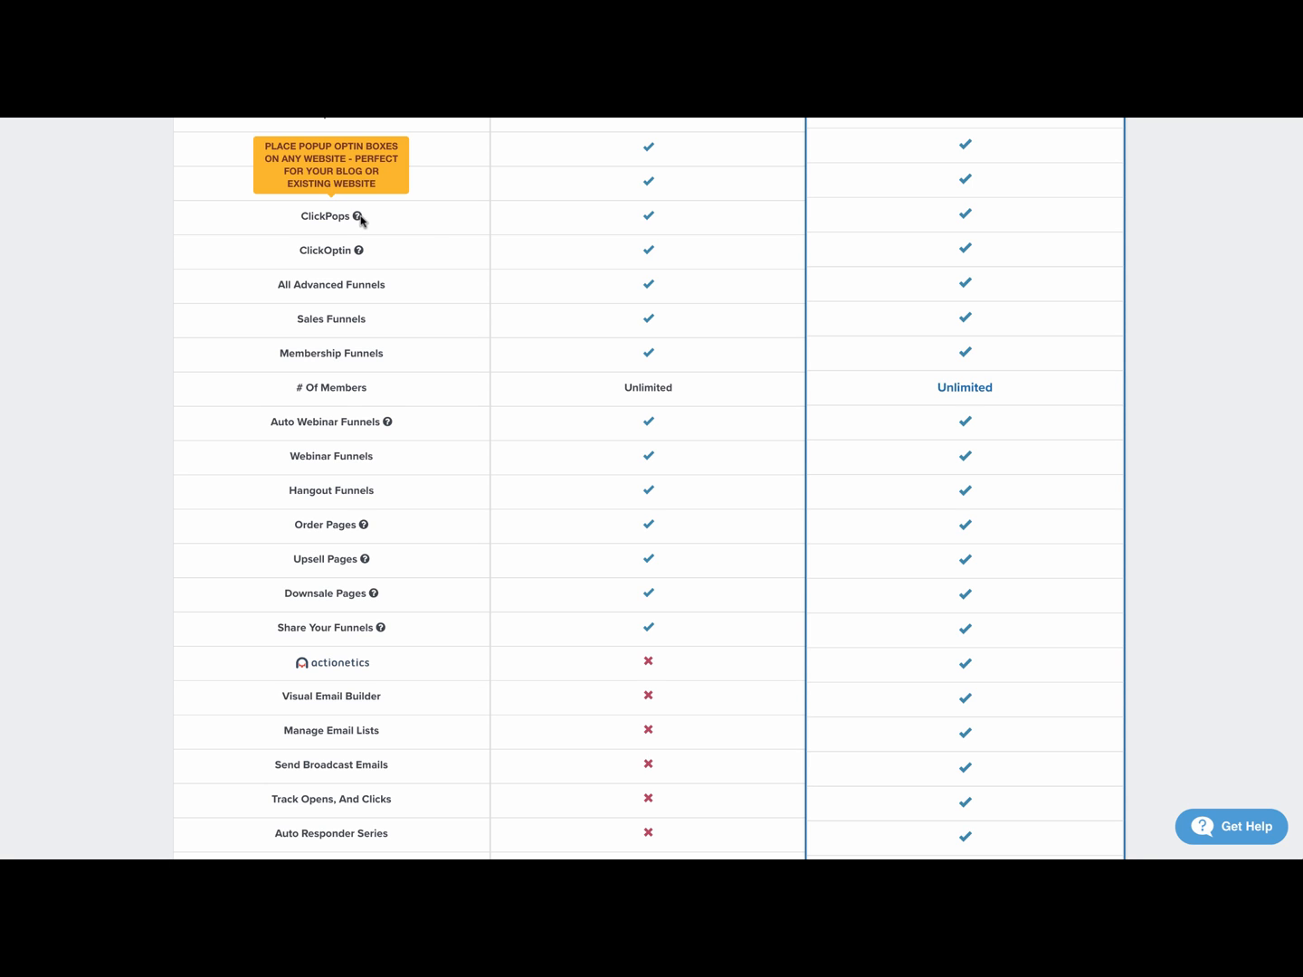
pyautogui.scroll(-1, 507, 217)
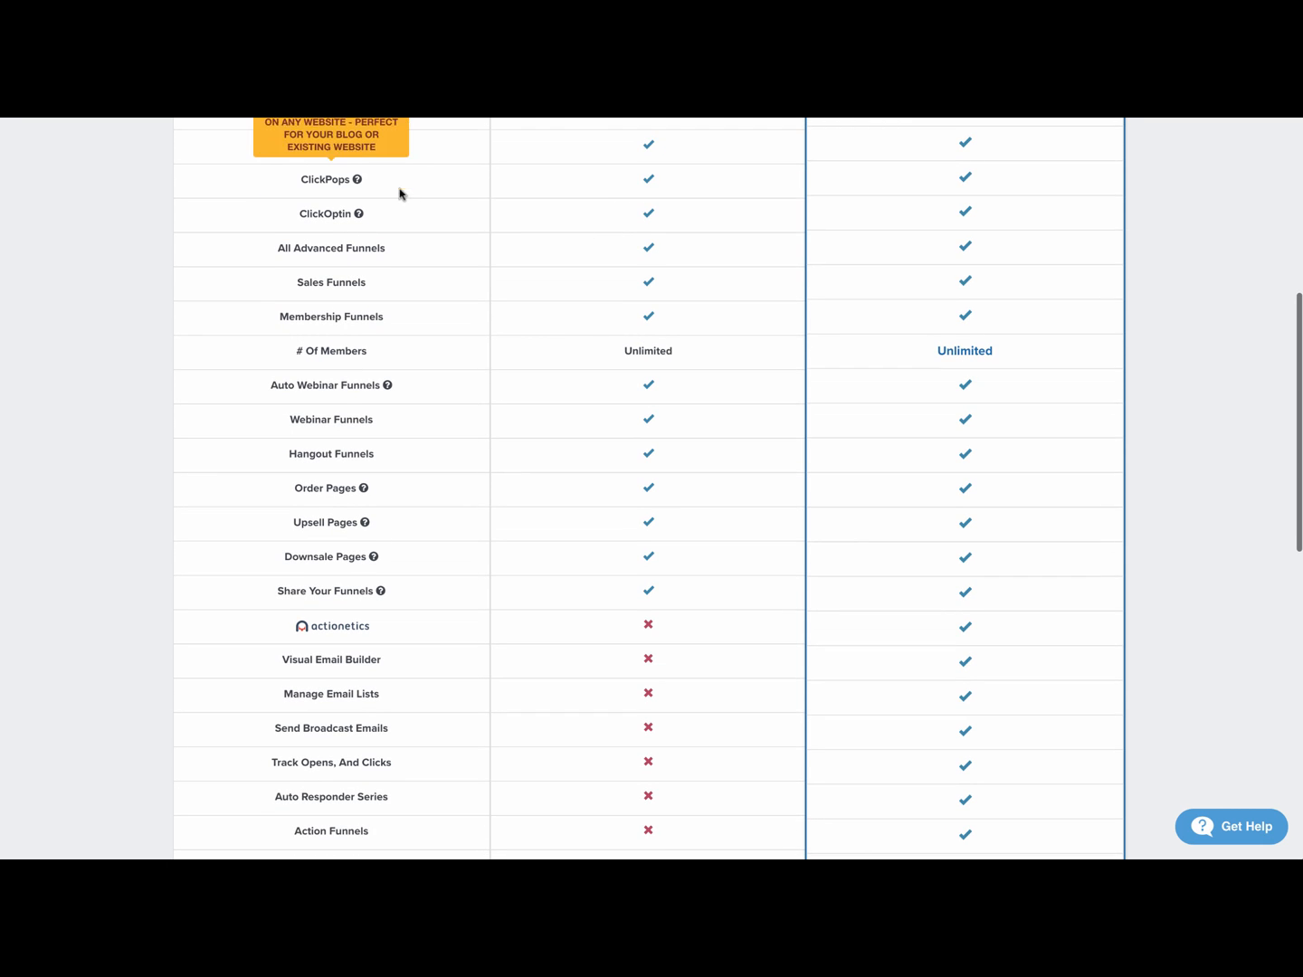
pyautogui.scroll(-1, 579, 217)
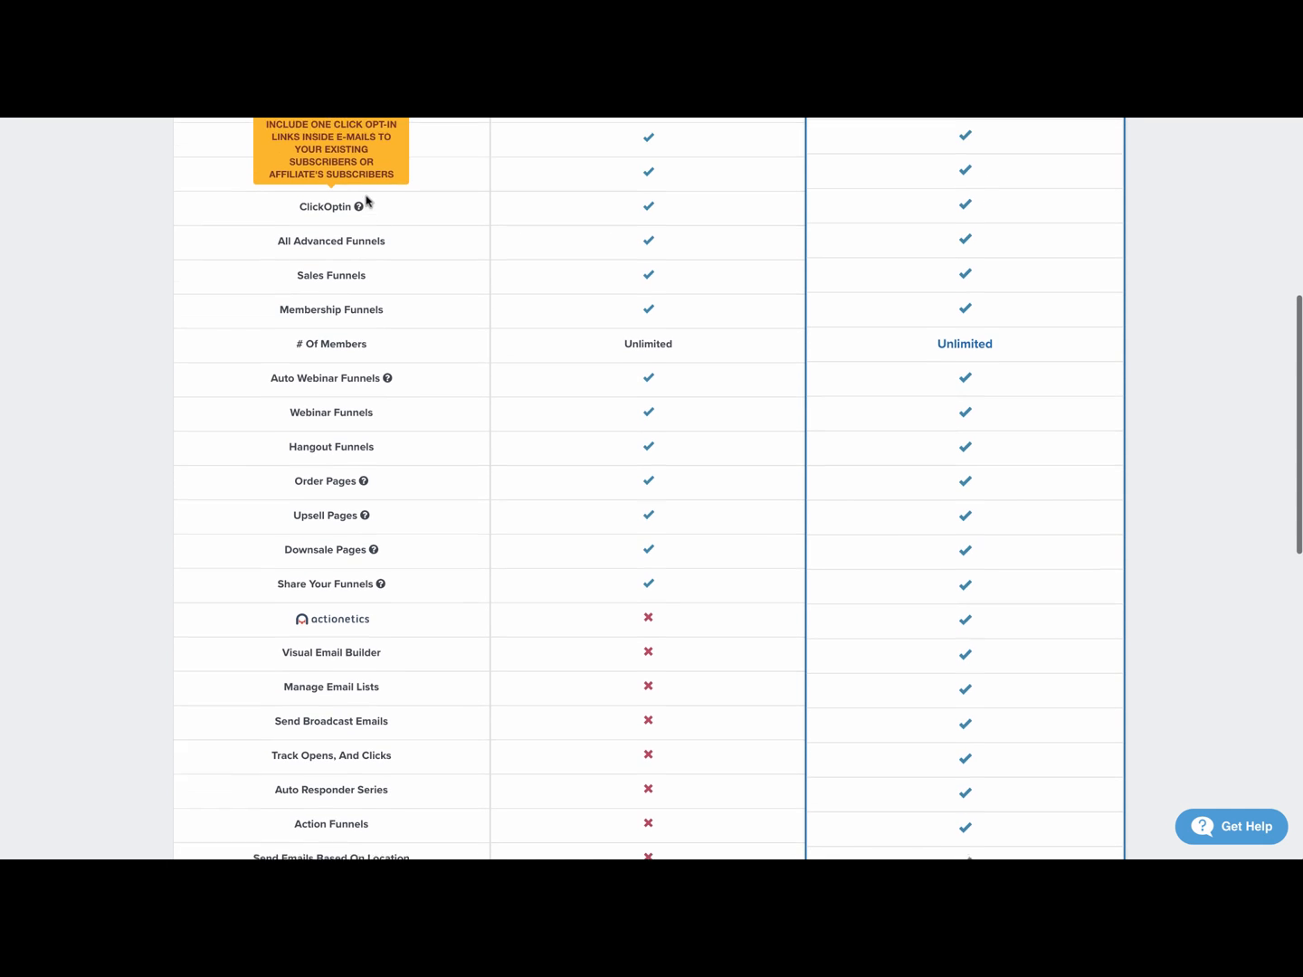
pyautogui.scroll(1, 363, 216)
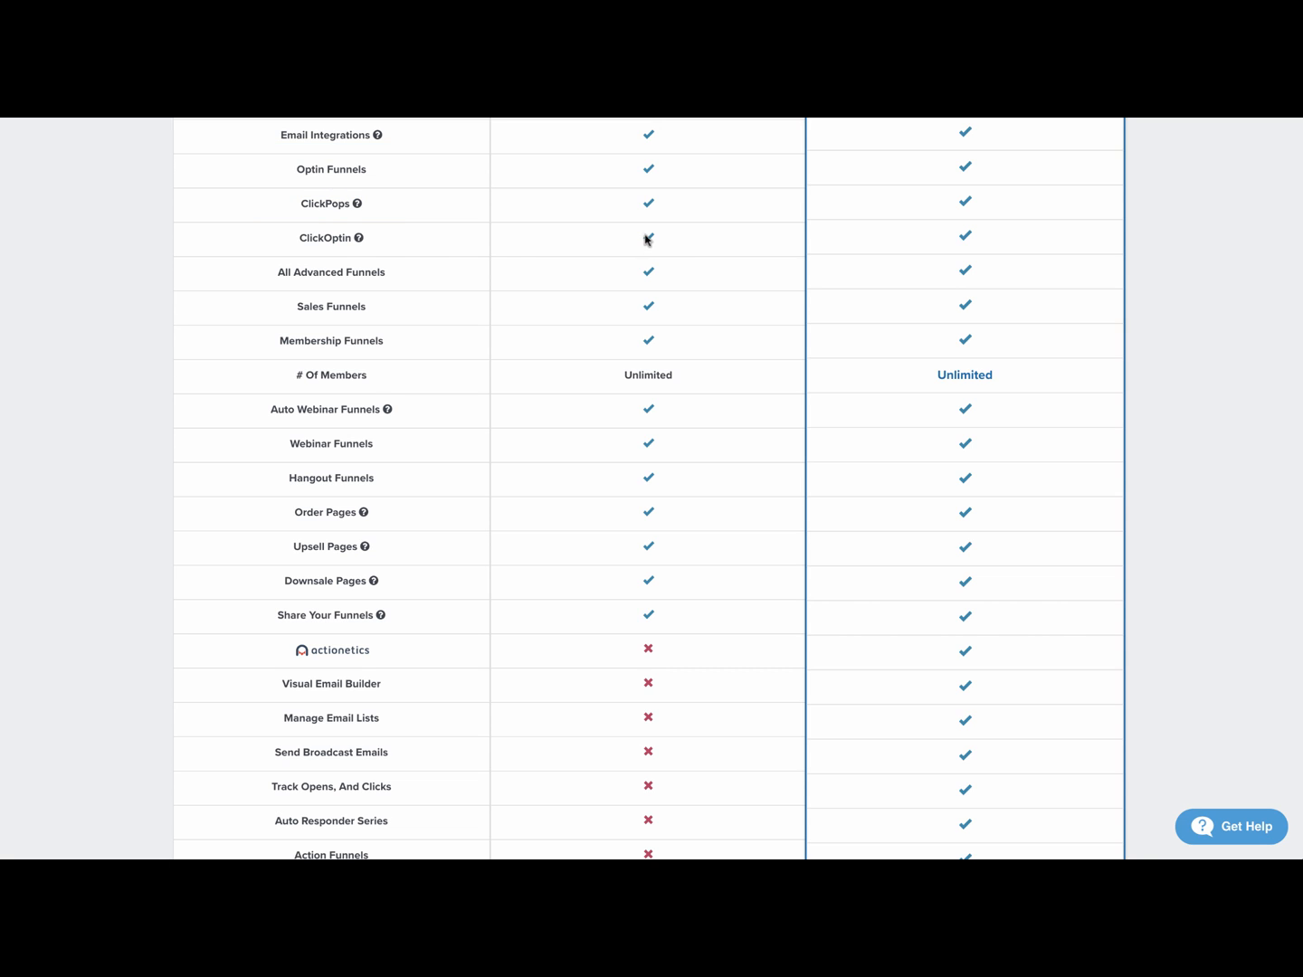
pyautogui.scroll(-1, 648, 239)
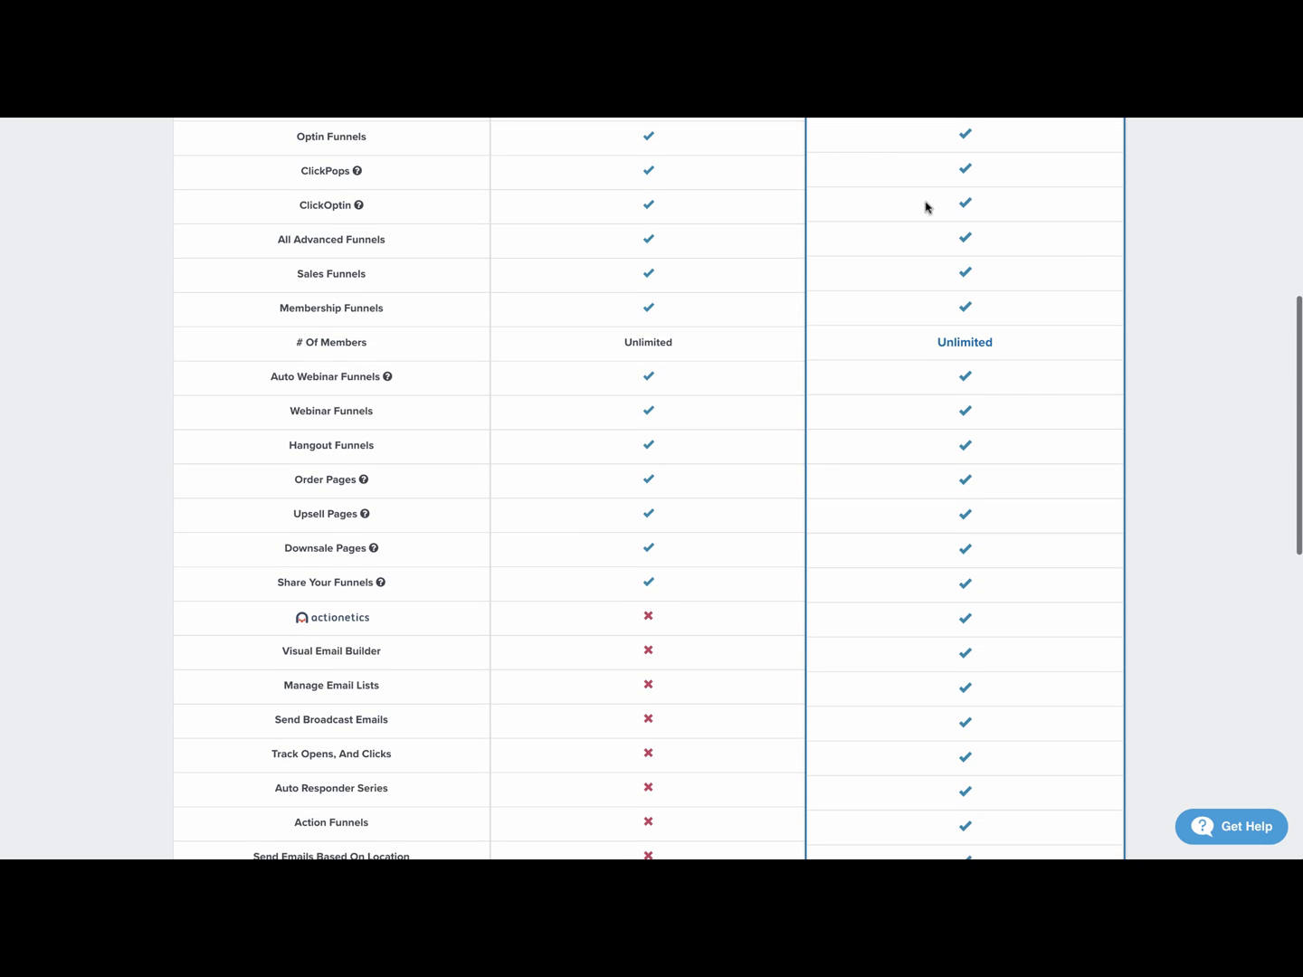
# - Compare the advanced, sales, membership, webinar and hangout funnel features and the member limits of both plans
pyautogui.scroll(-1, 666, 239)
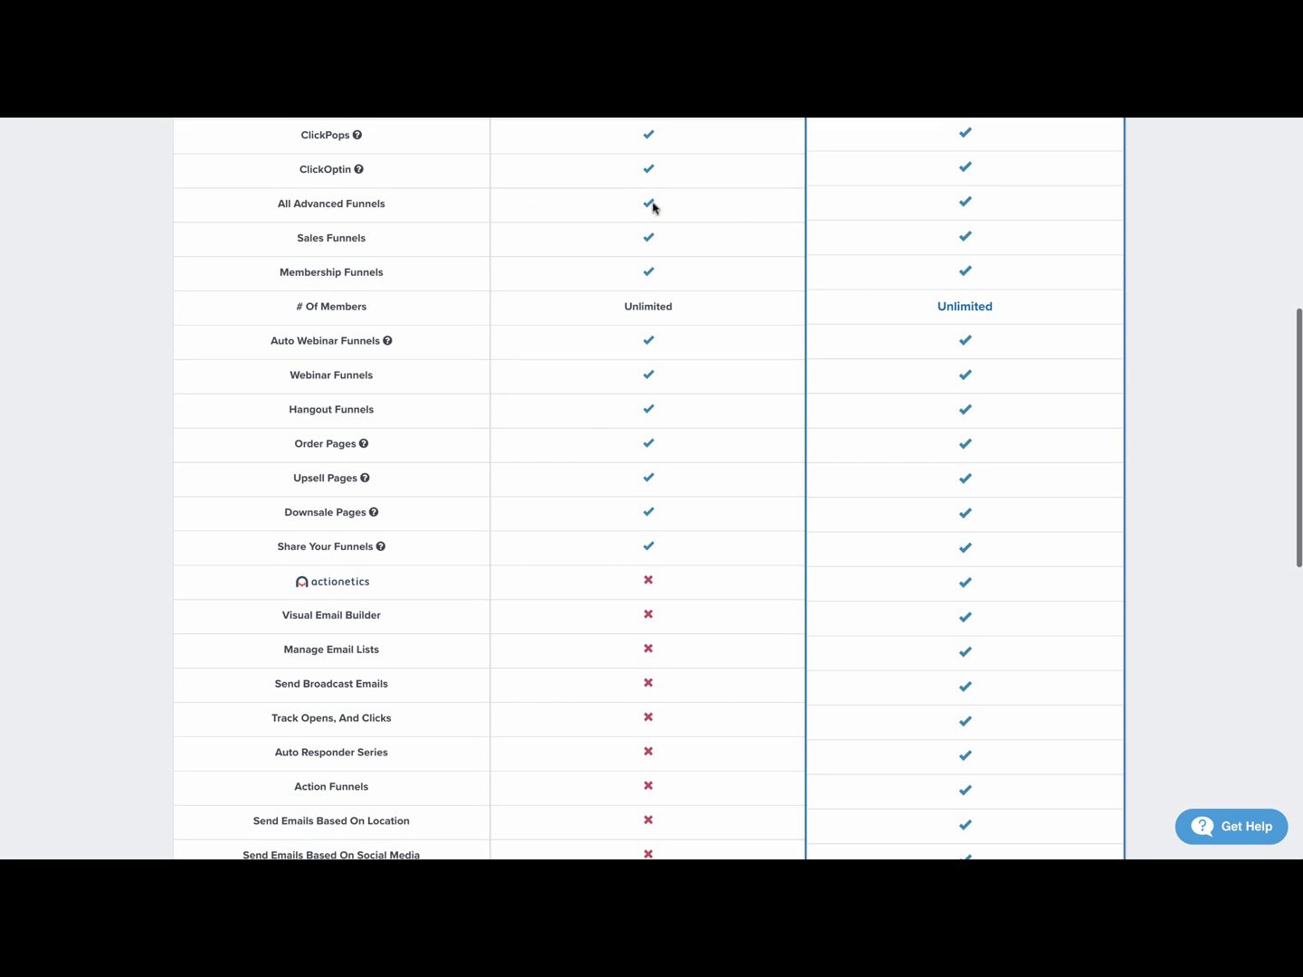
pyautogui.scroll(-1, 663, 224)
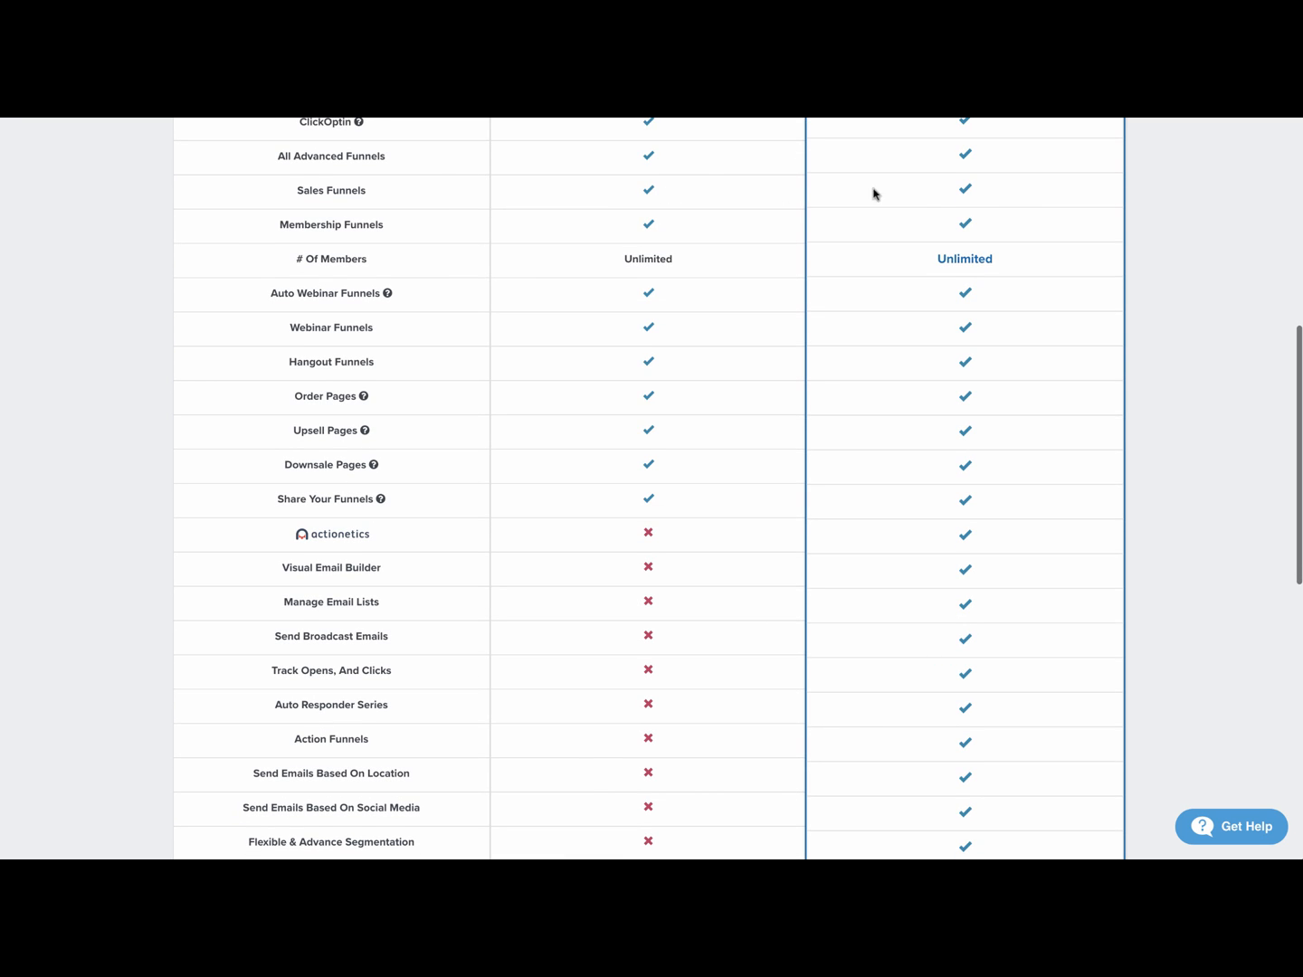
pyautogui.scroll(-1, 624, 217)
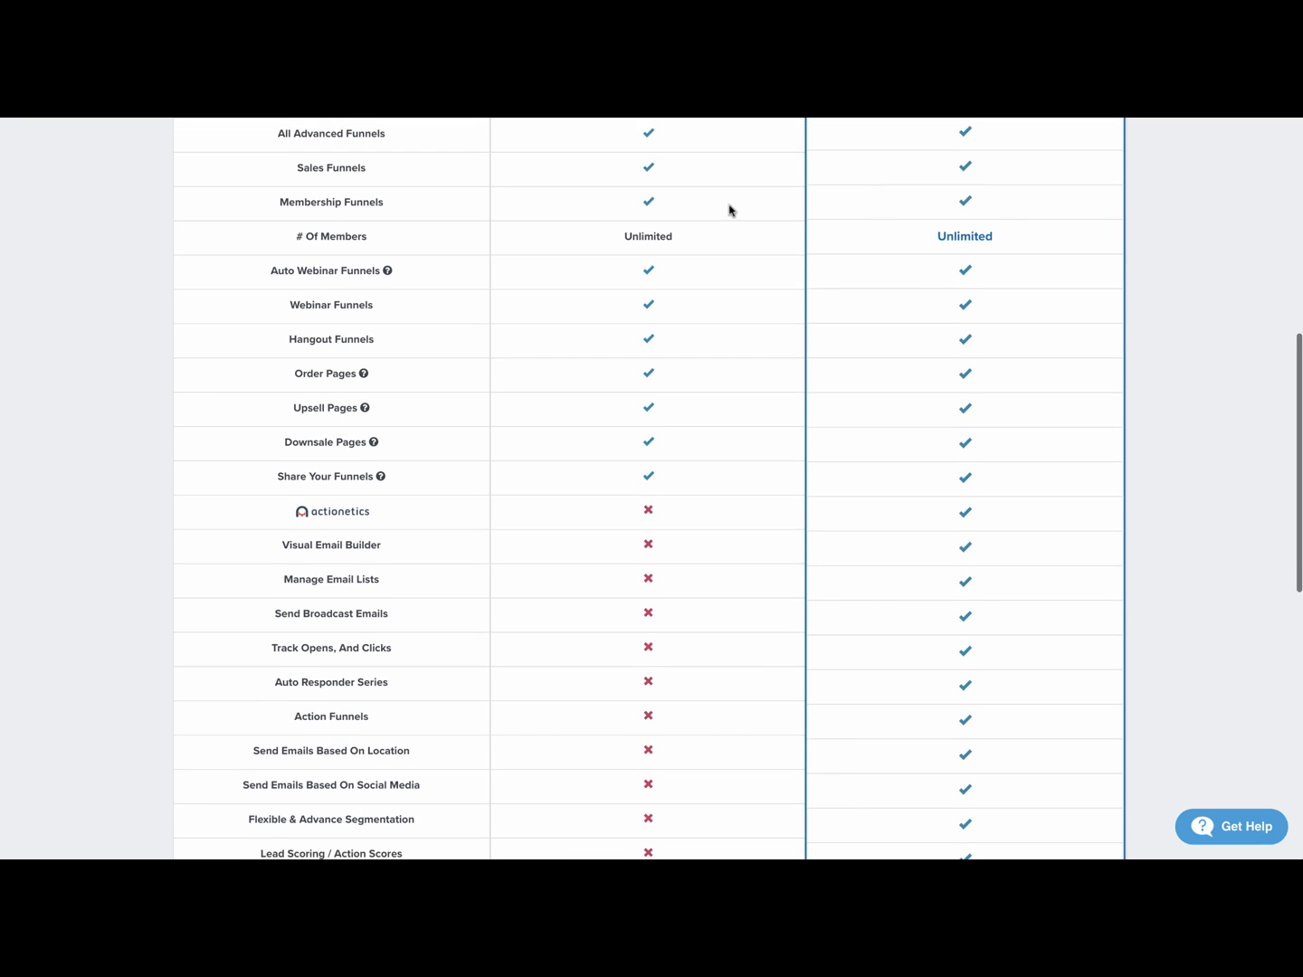
pyautogui.scroll(-1, 453, 231)
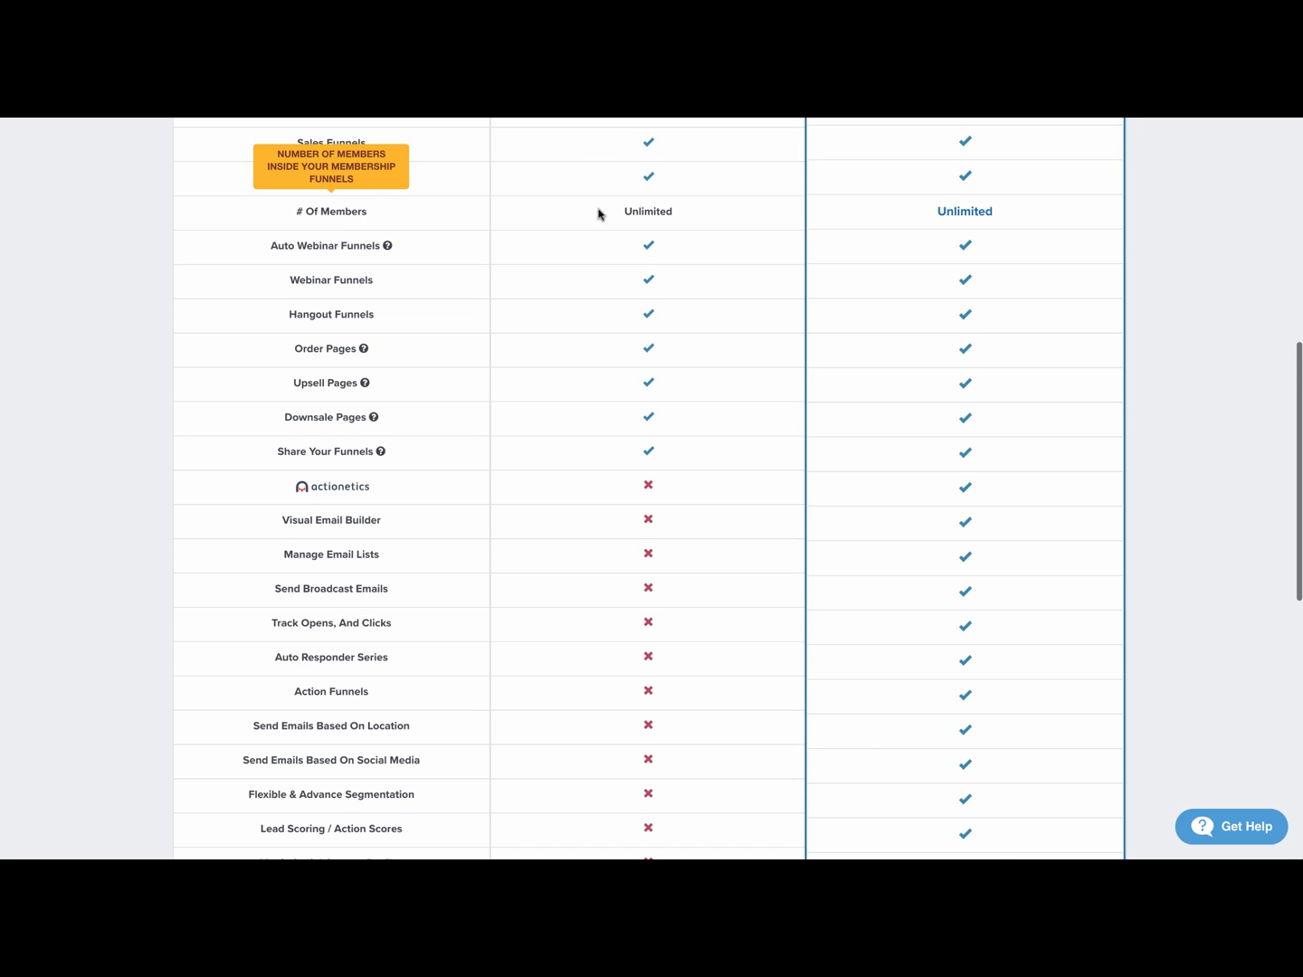
pyautogui.scroll(-2, 639, 212)
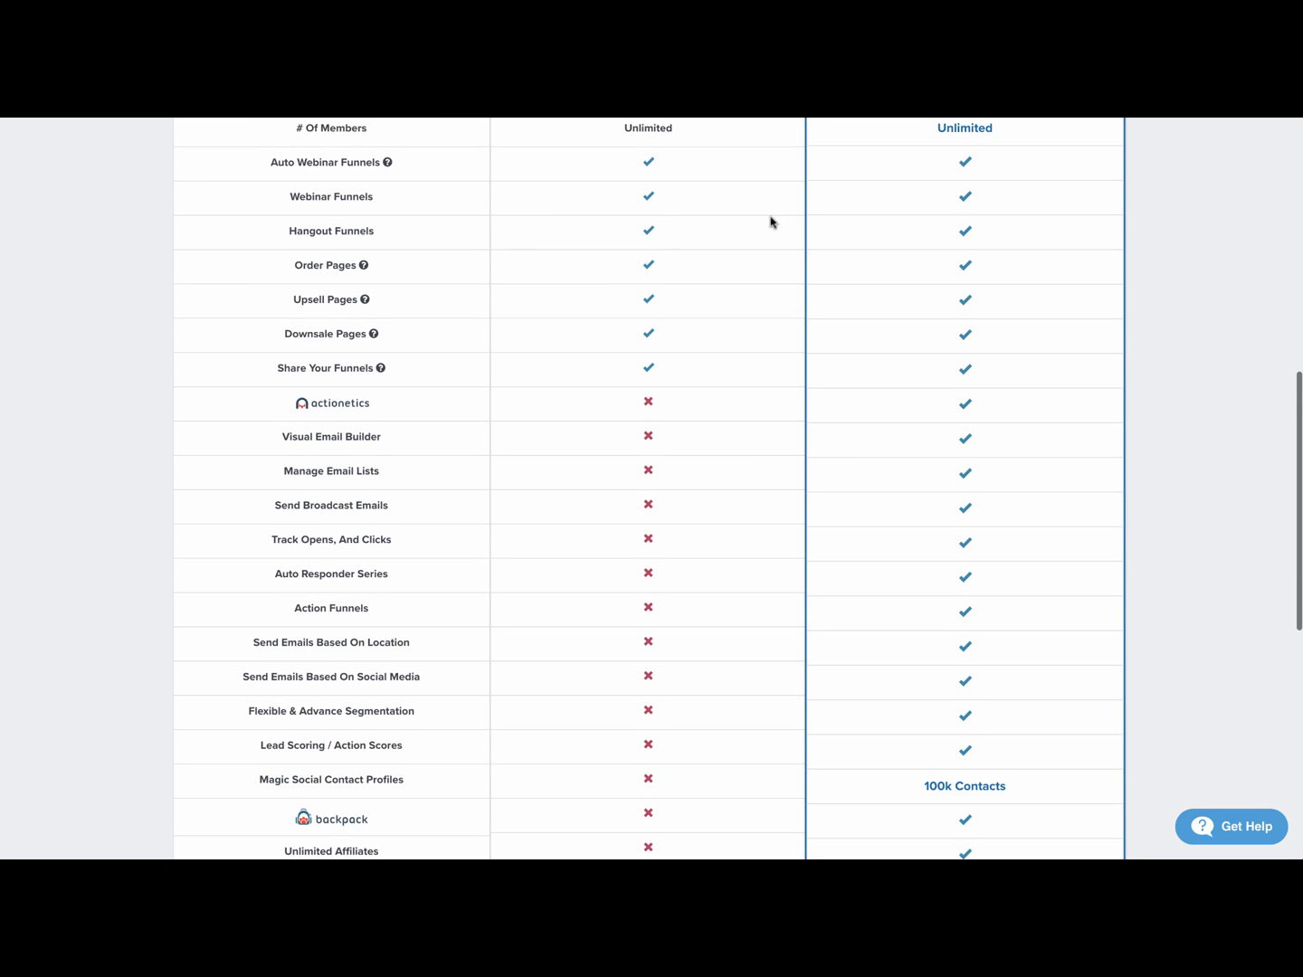
pyautogui.scroll(-2, 593, 247)
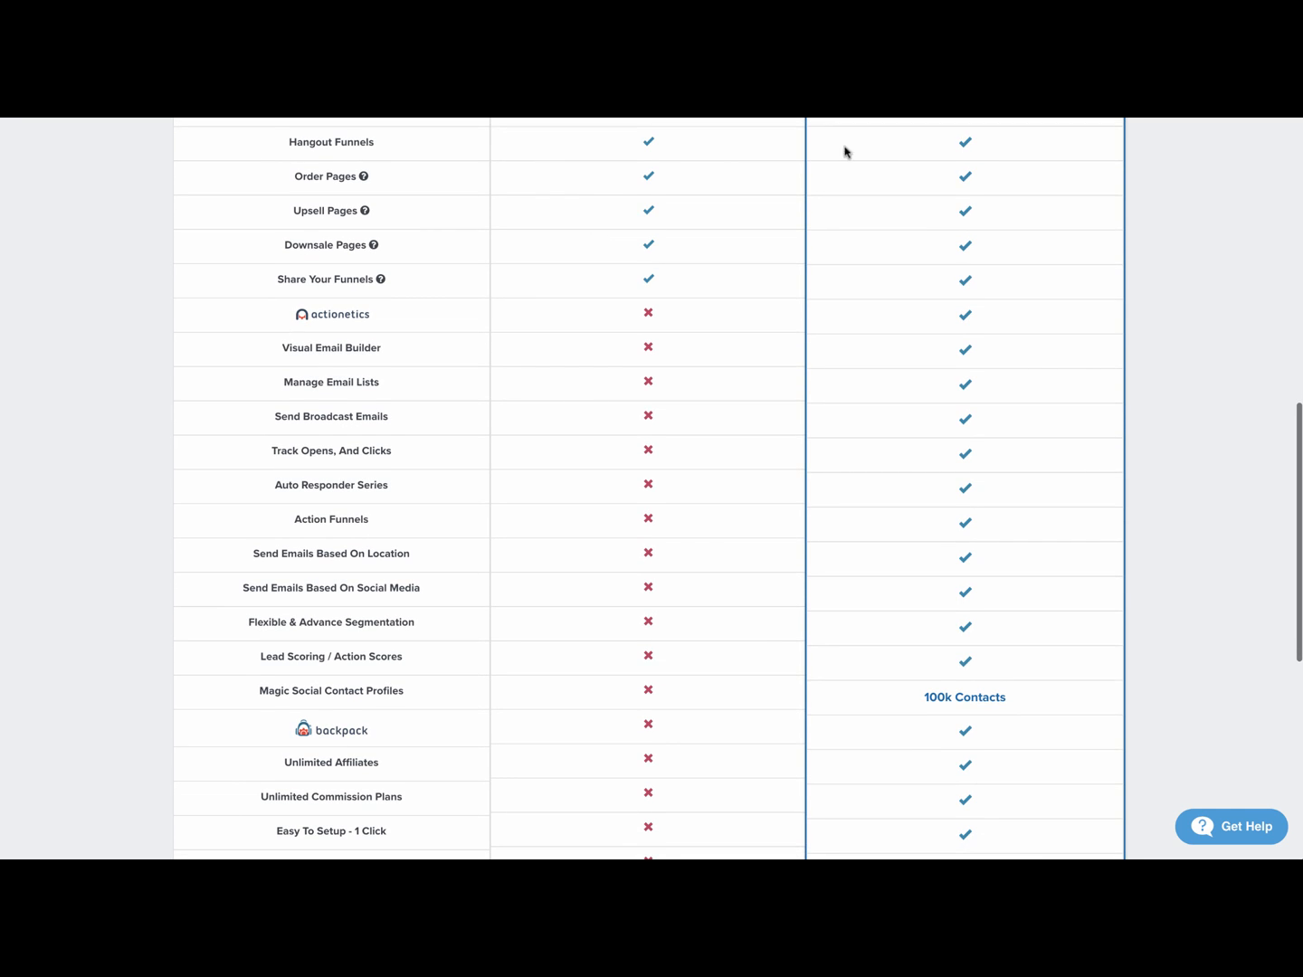
# - Read the explanations of Order Pages, Upsell Pages and Downsale Pages, and check funnel sharing in both plans
pyautogui.scroll(-1, 602, 212)
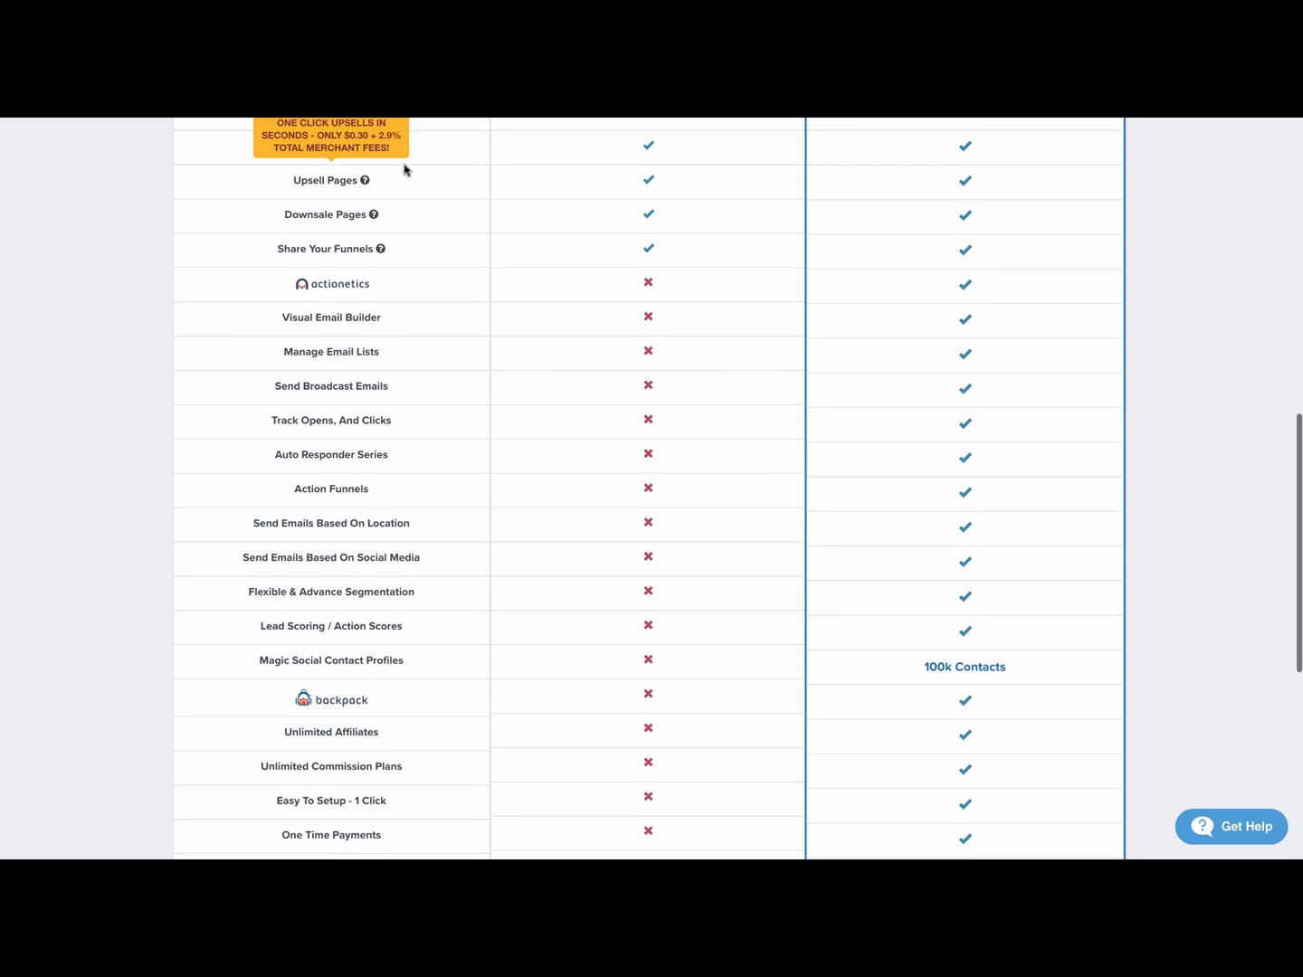
pyautogui.scroll(1, 389, 175)
pyautogui.scroll(1, 367, 181)
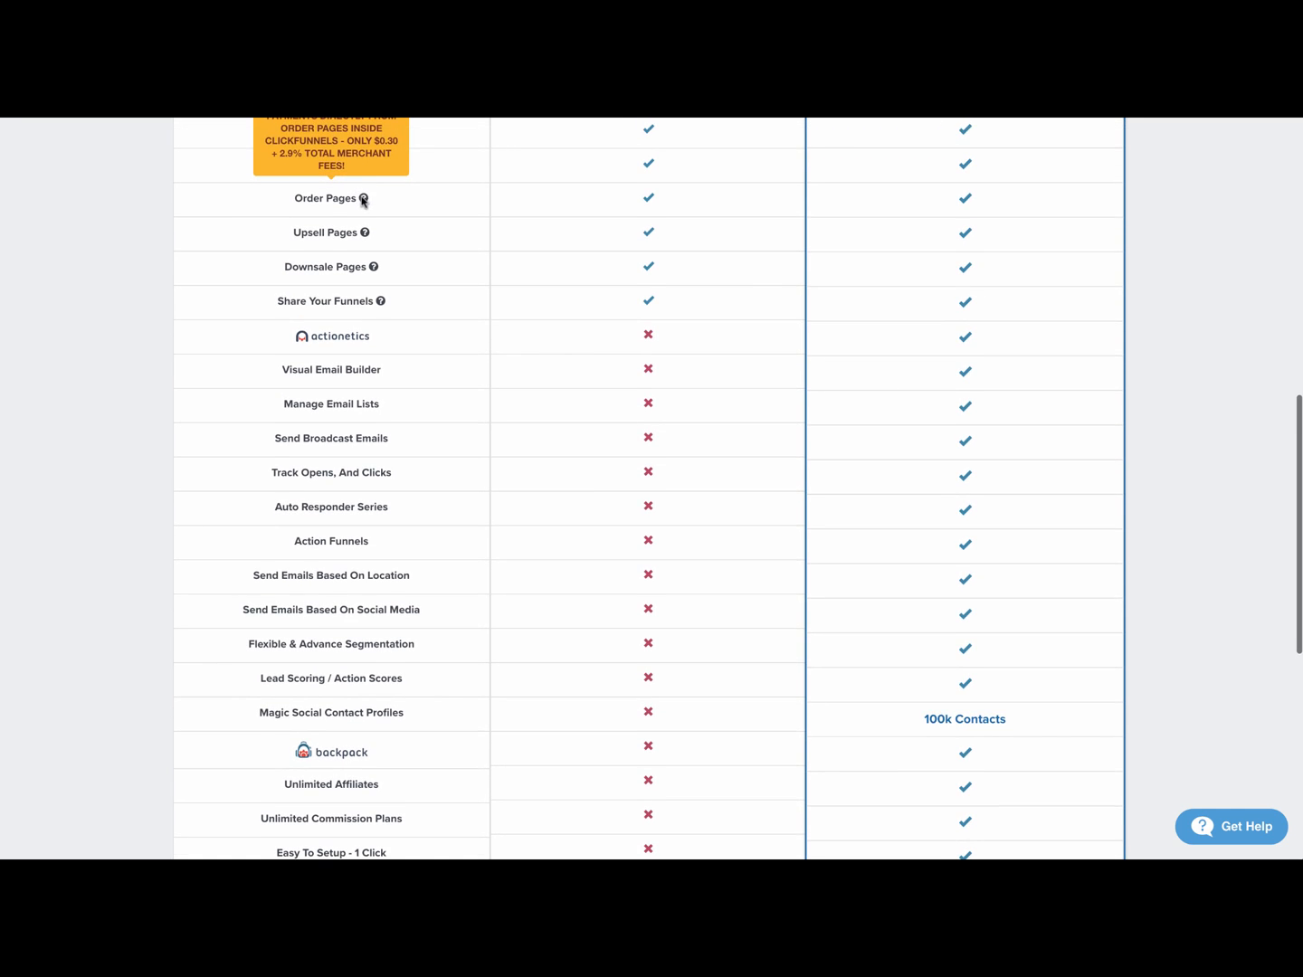
pyautogui.scroll(1, 362, 201)
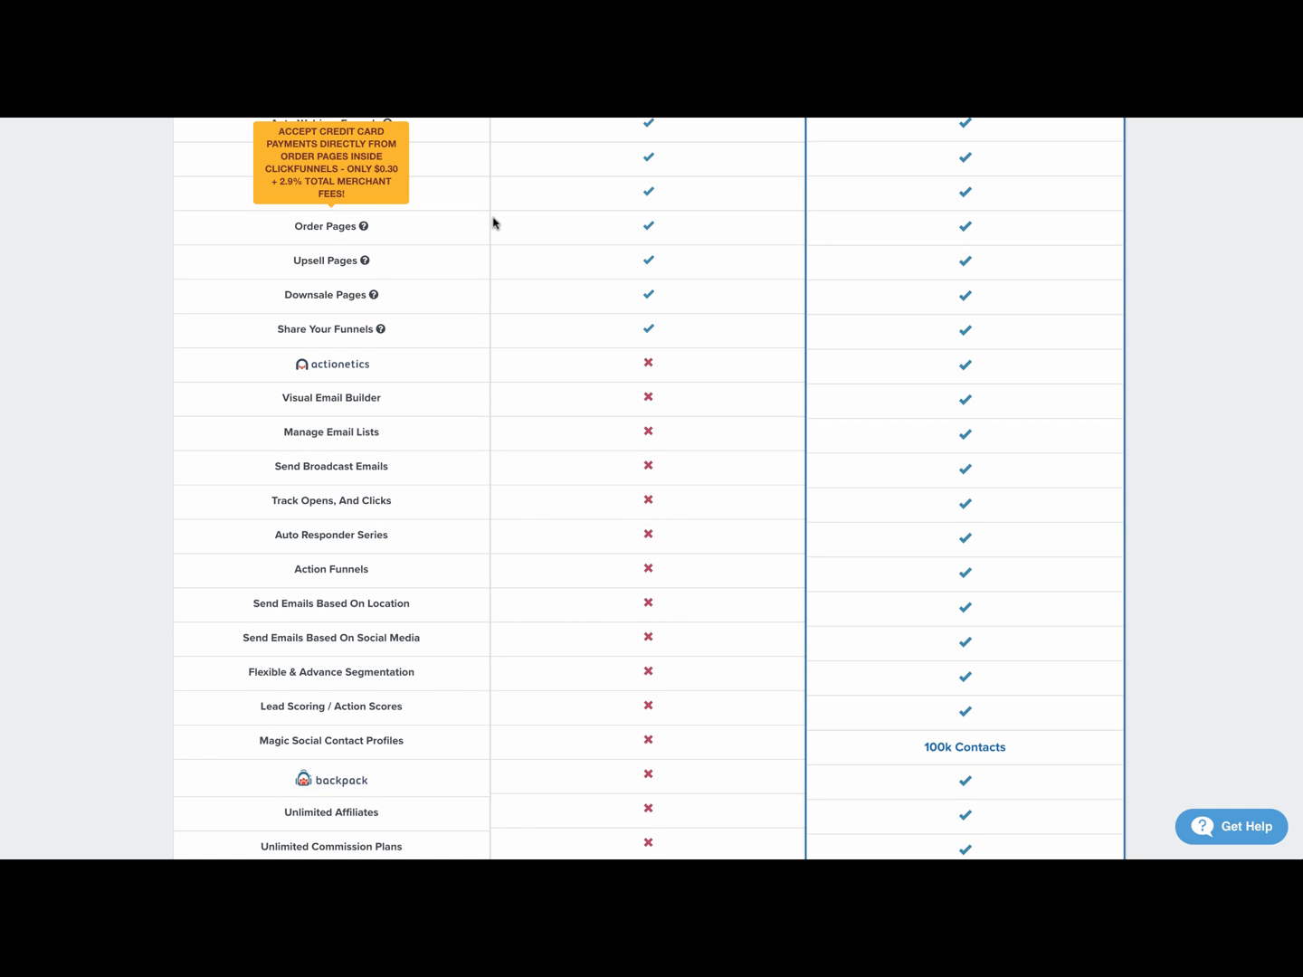
pyautogui.scroll(-3, 562, 247)
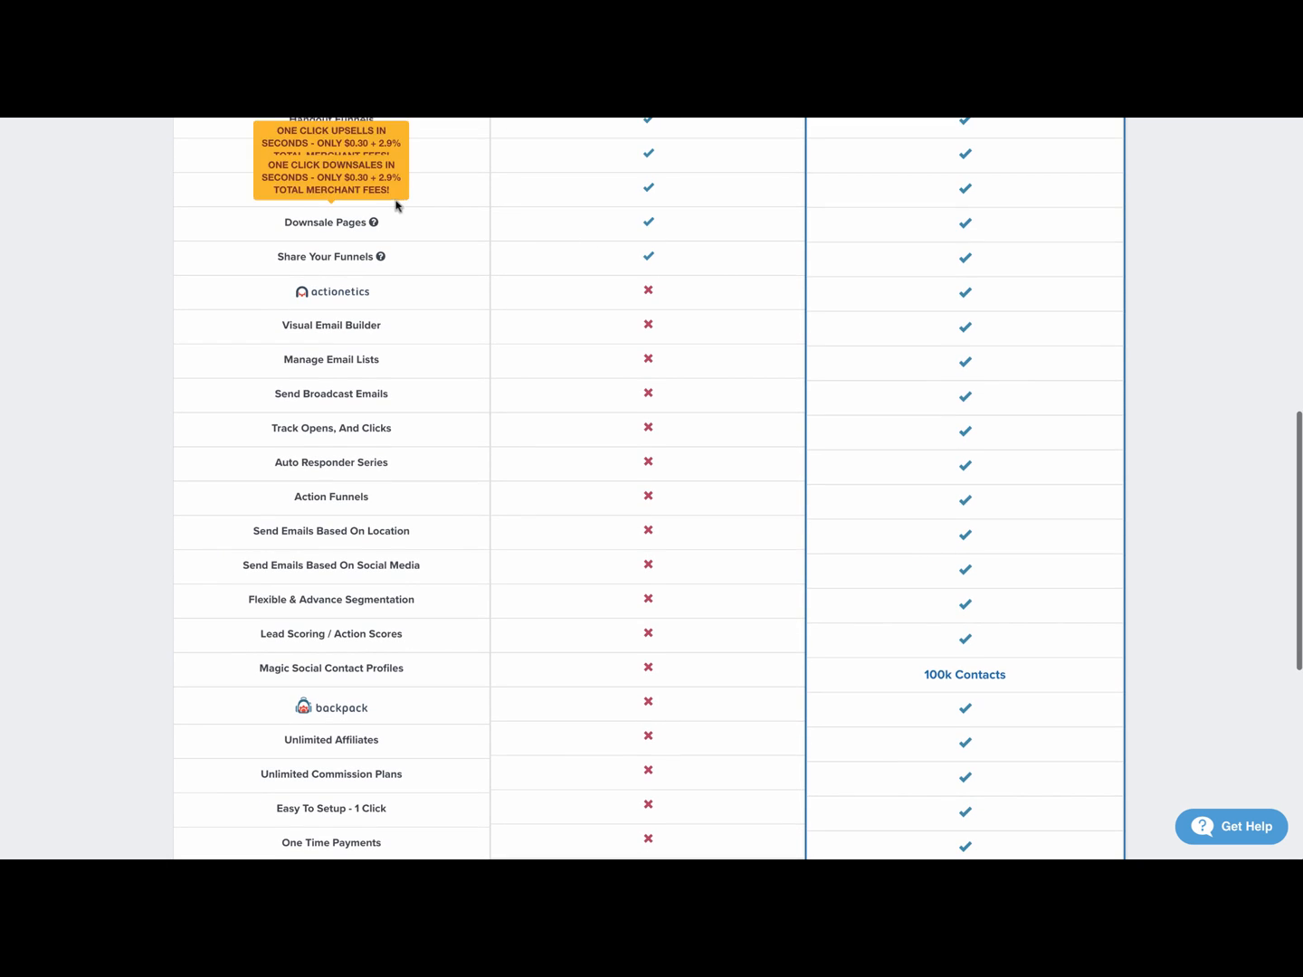
pyautogui.scroll(-1, 582, 225)
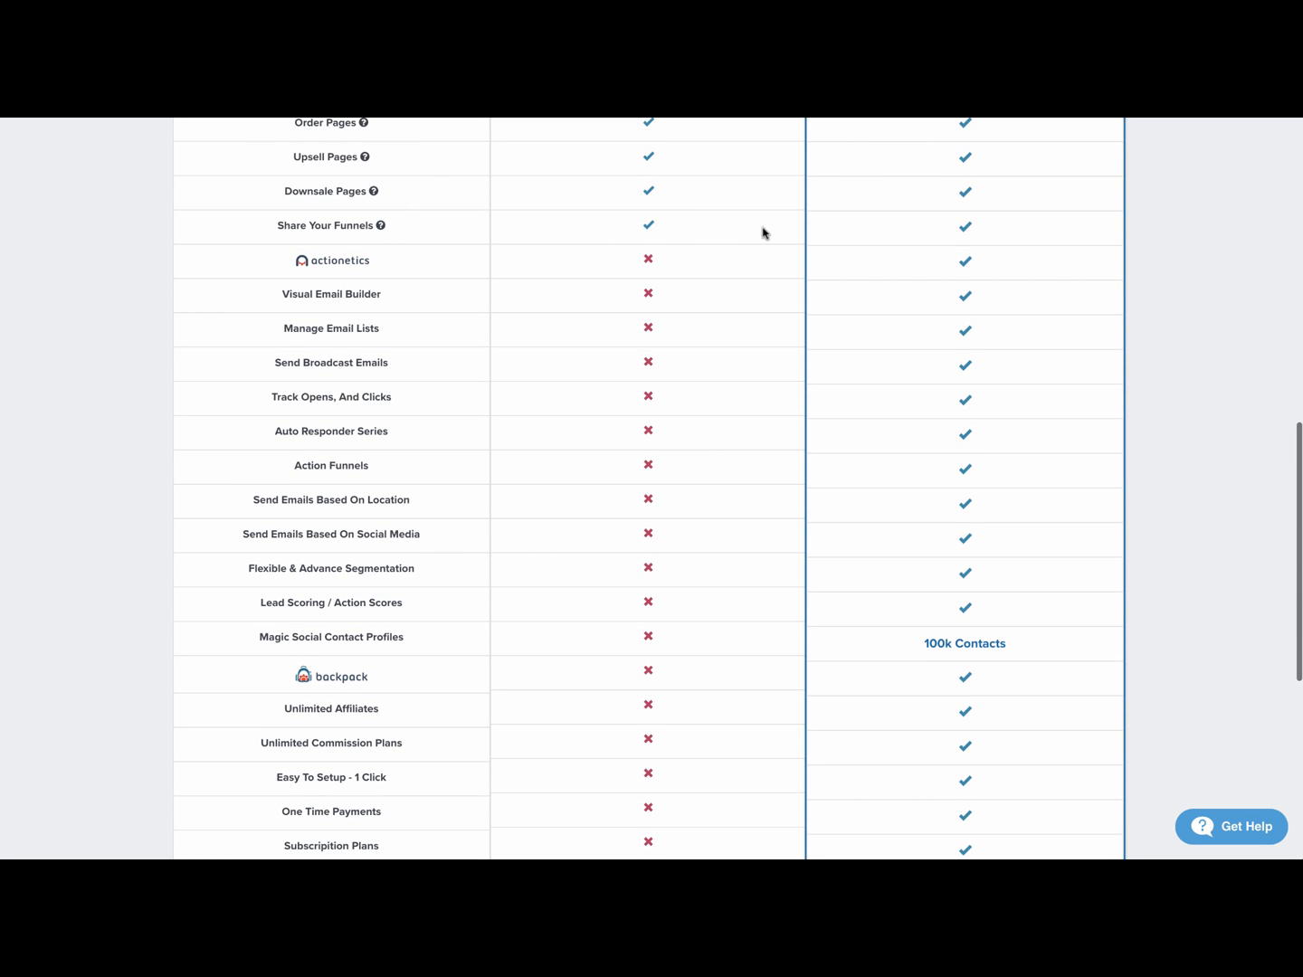
# - Check the availability of Actionetics and its Visual Email Builder in the two plans
pyautogui.scroll(-2, 621, 232)
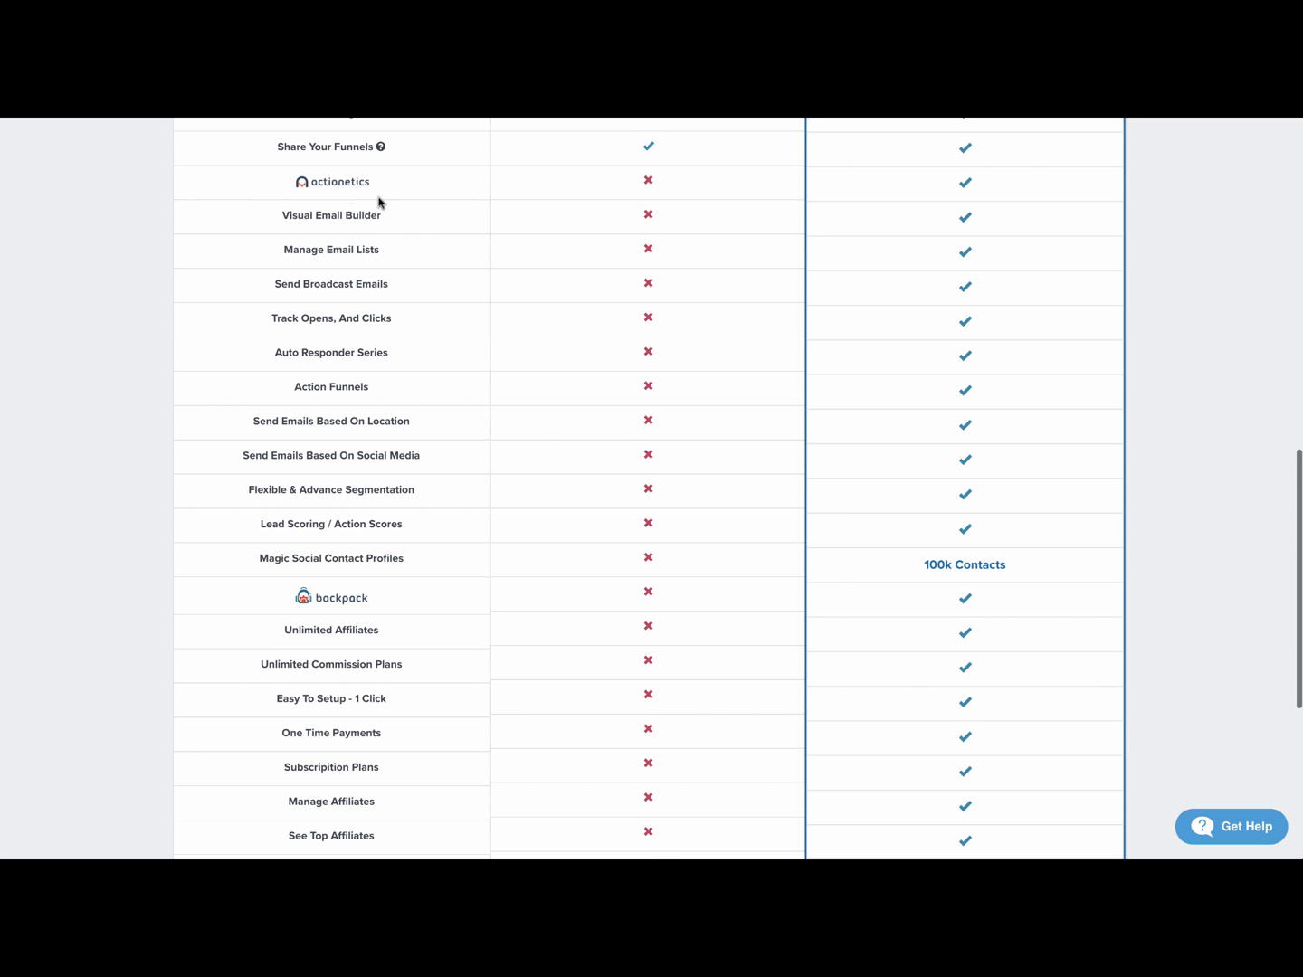
pyautogui.scroll(-1, 418, 227)
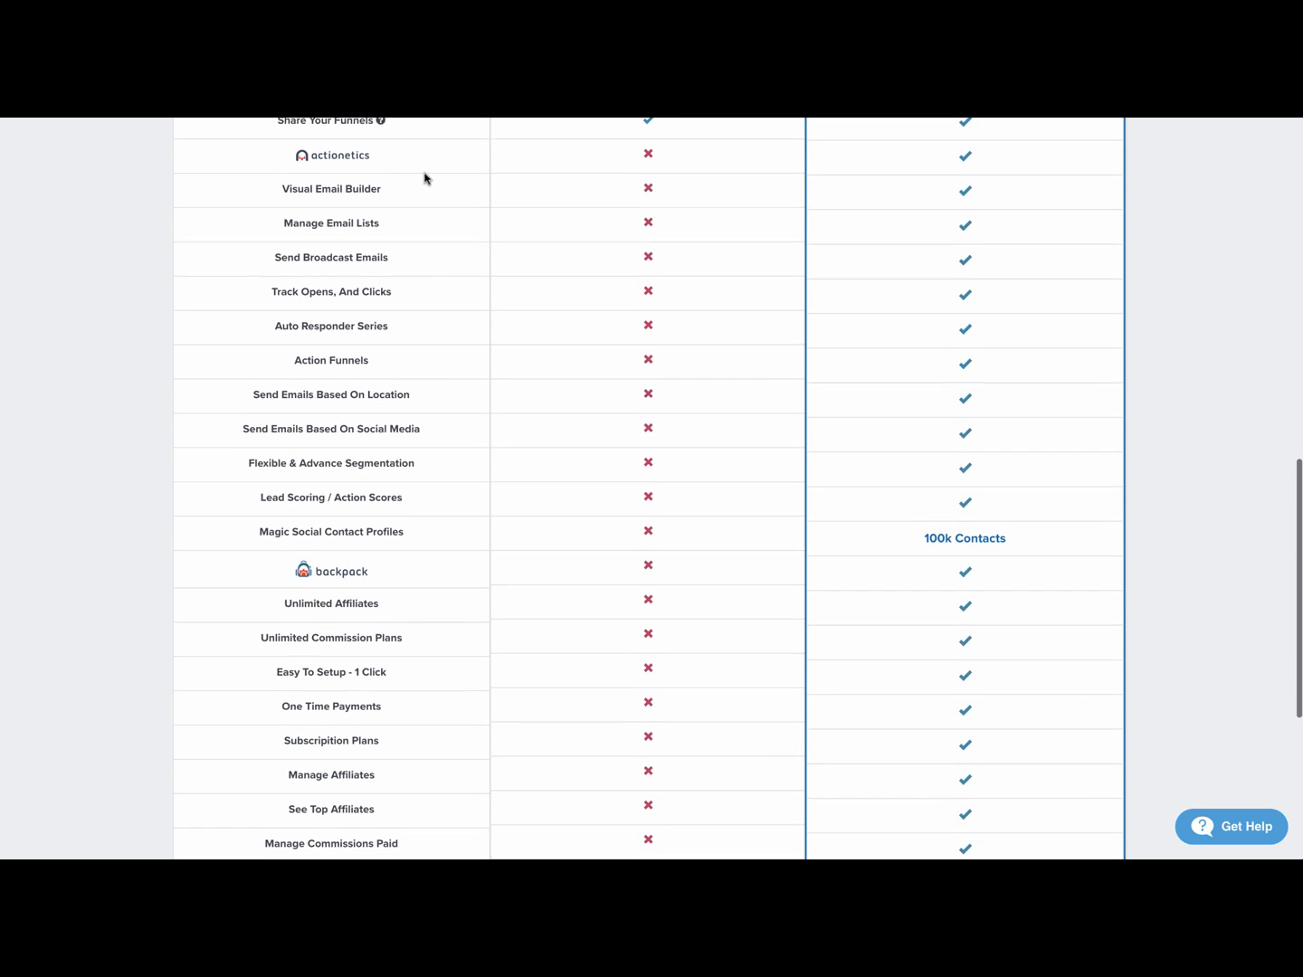
pyautogui.scroll(-1, 422, 177)
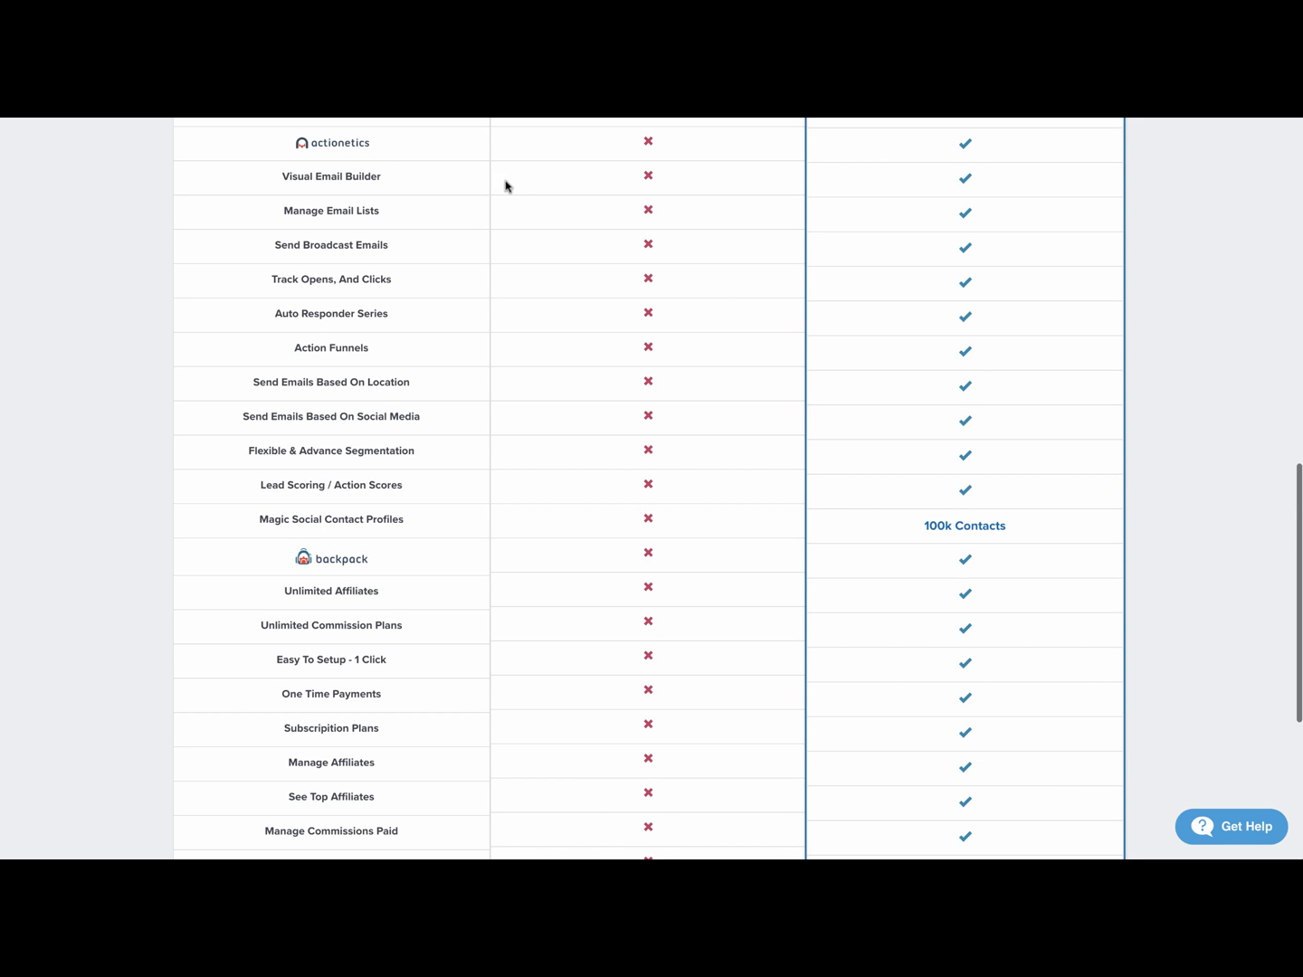
pyautogui.scroll(1, 533, 179)
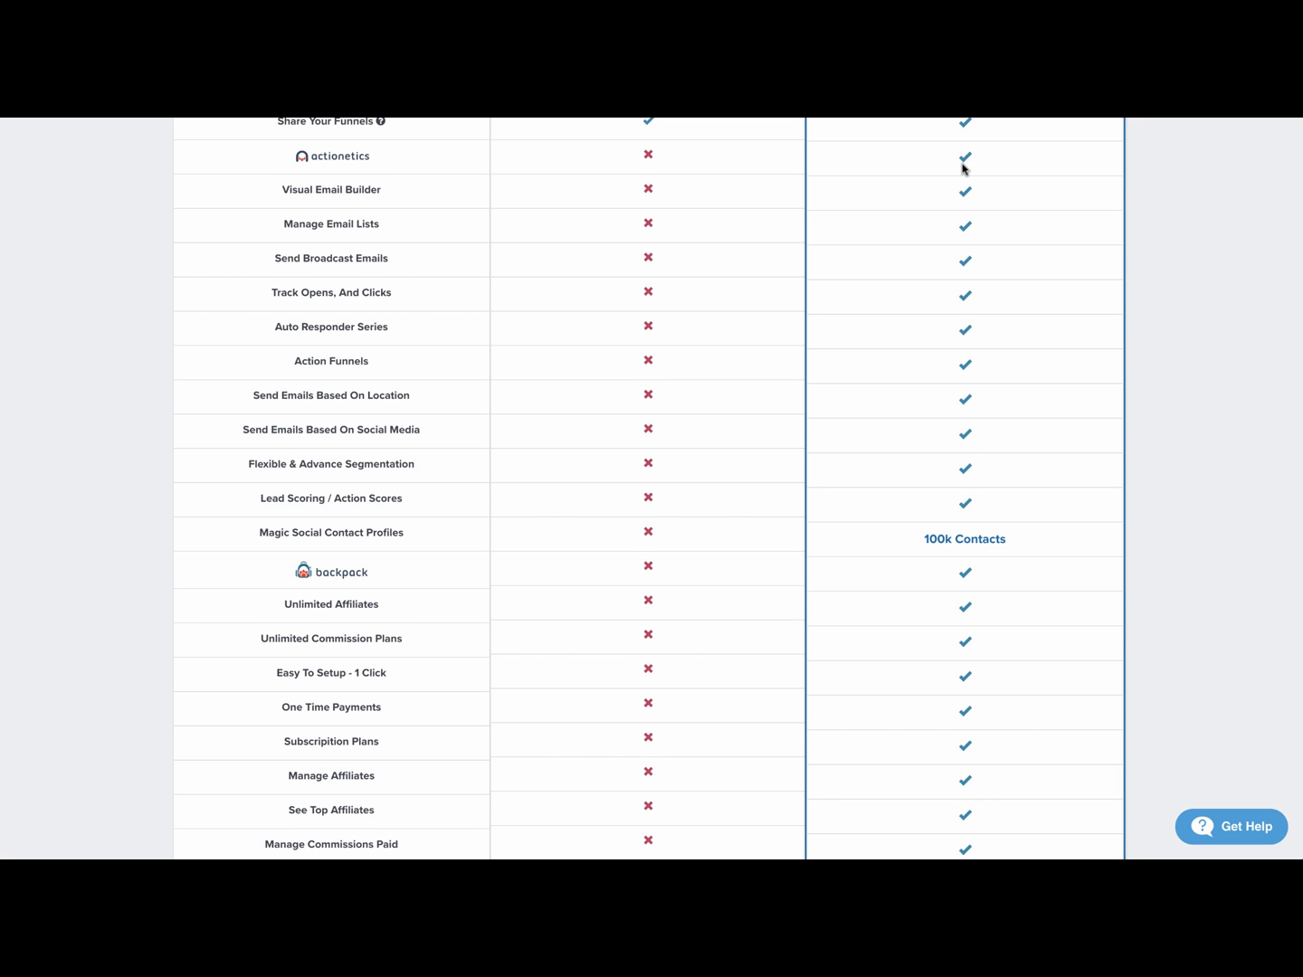
pyautogui.scroll(-1, 963, 167)
pyautogui.scroll(1, 965, 170)
pyautogui.scroll(1, 733, 159)
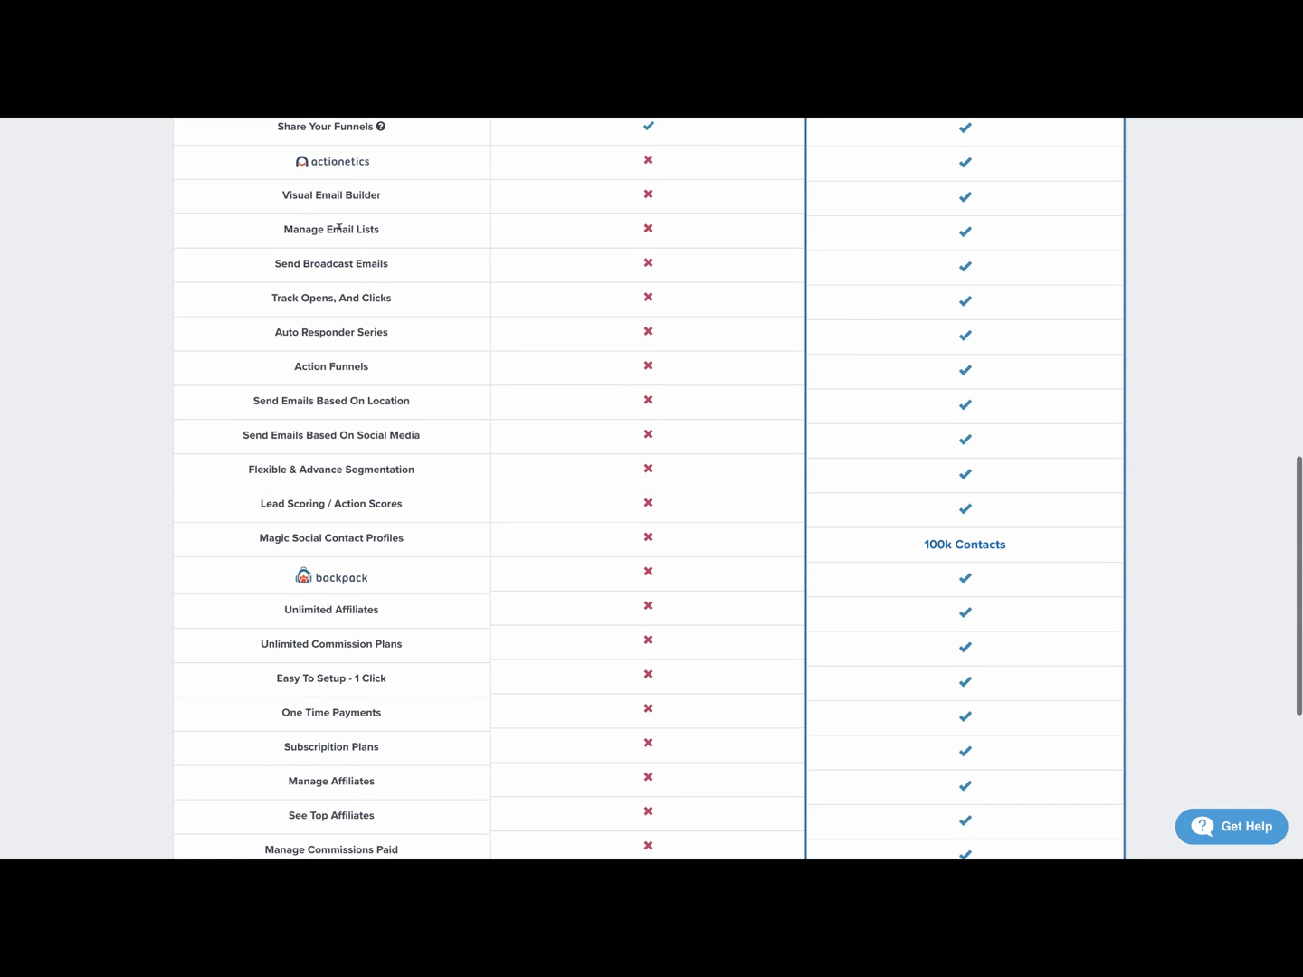
# - Examine the remaining Actionetics features, from email list management to lead scoring and social contact profiles, through to the Backpack section
pyautogui.scroll(-1, 318, 211)
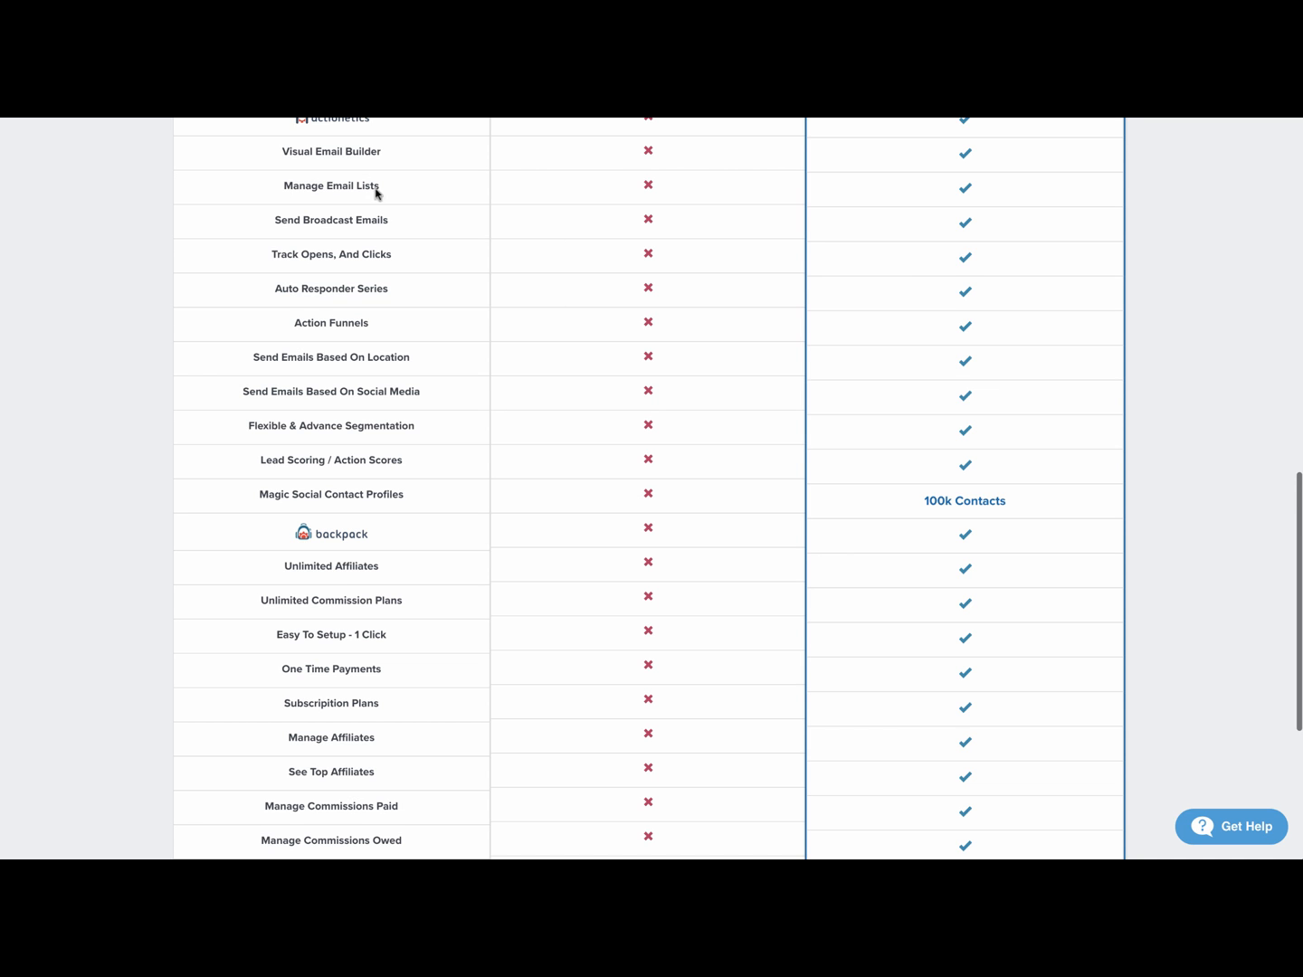
pyautogui.scroll(-1, 465, 213)
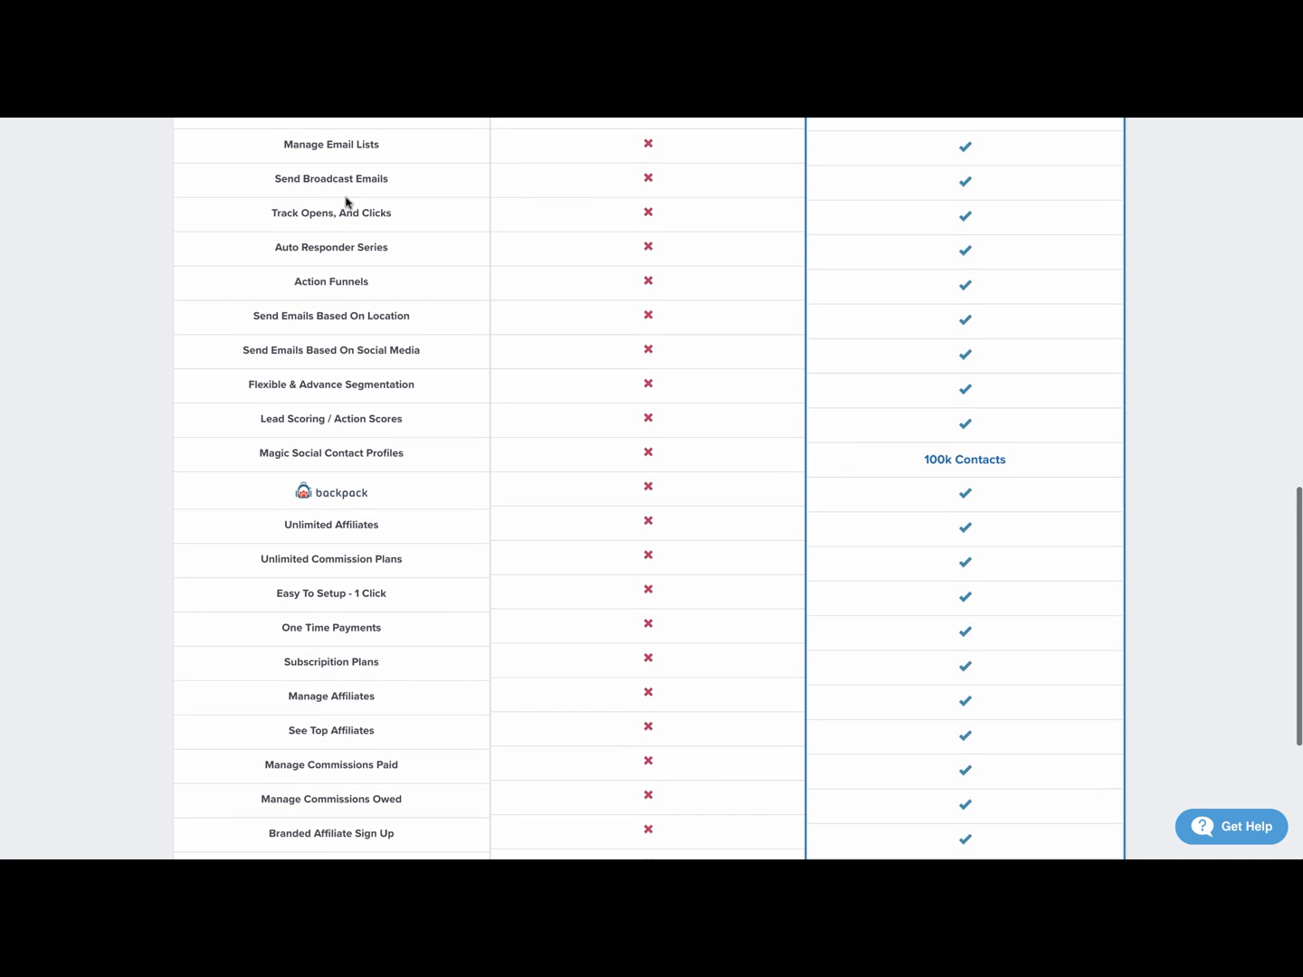
pyautogui.scroll(-1, 345, 200)
pyautogui.scroll(-1, 508, 198)
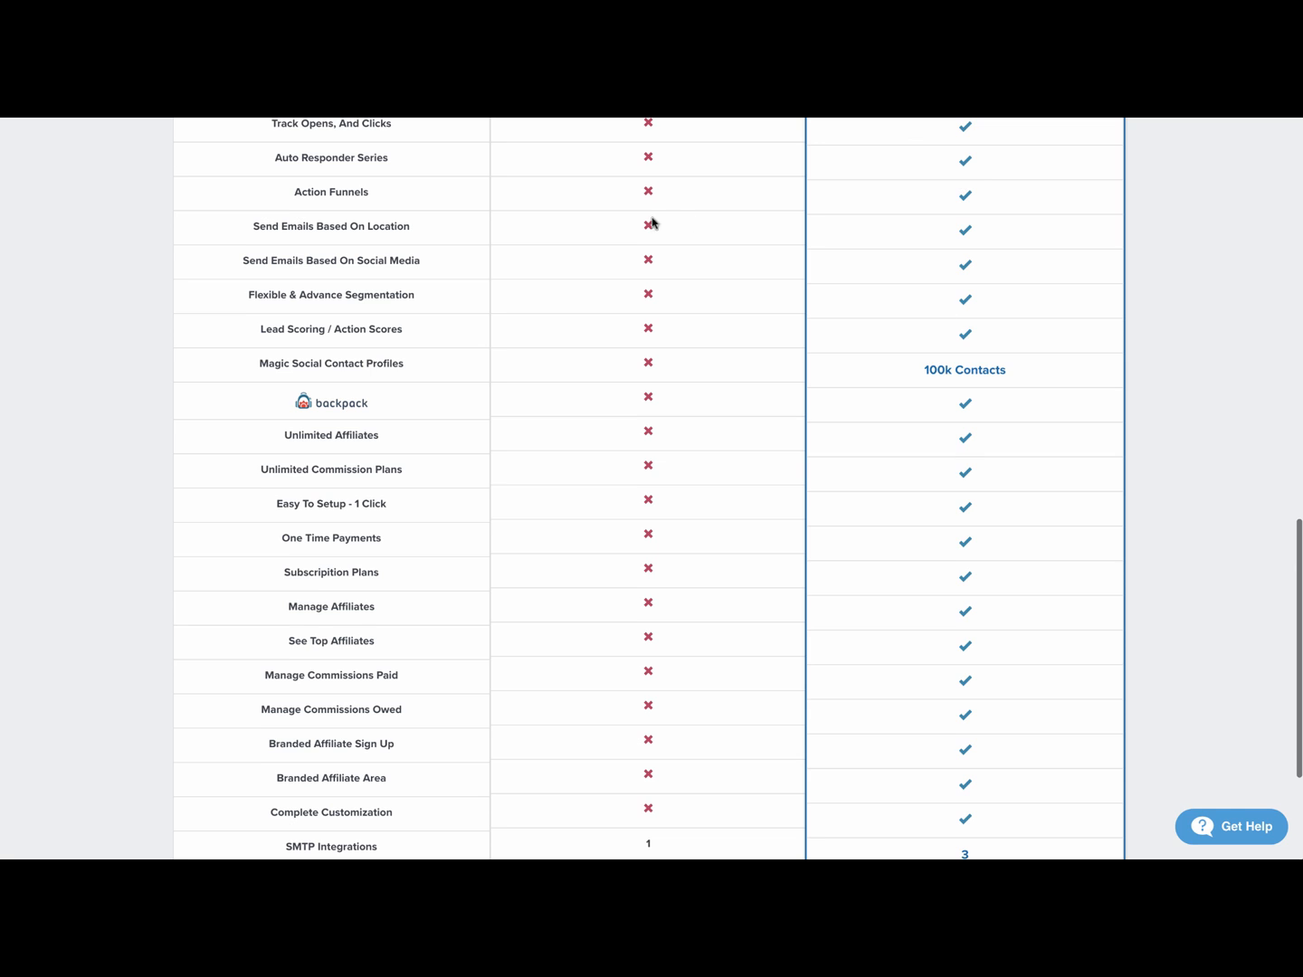
pyautogui.scroll(-1, 507, 256)
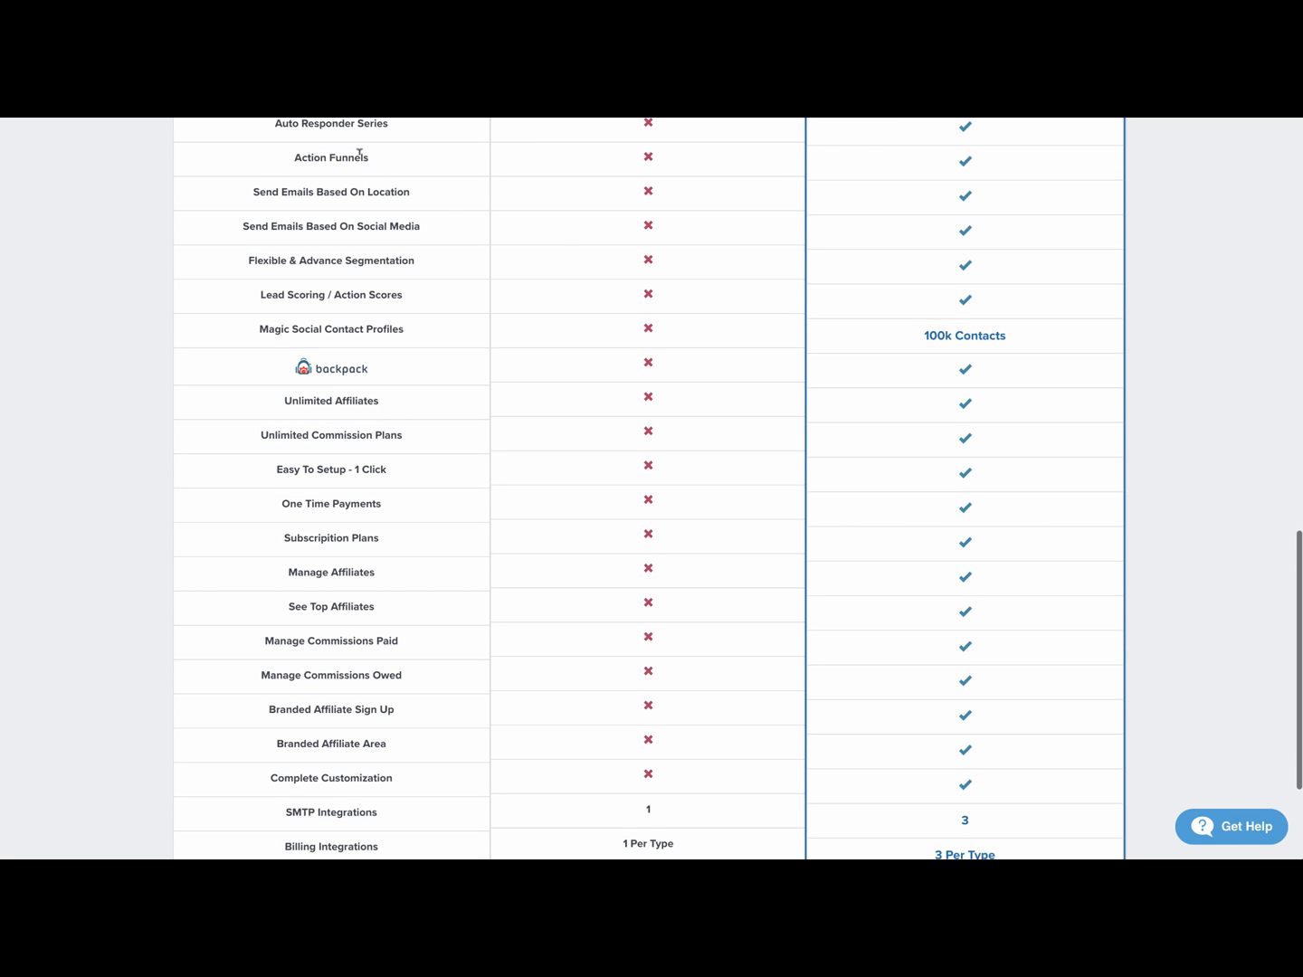
pyautogui.scroll(-2, 566, 239)
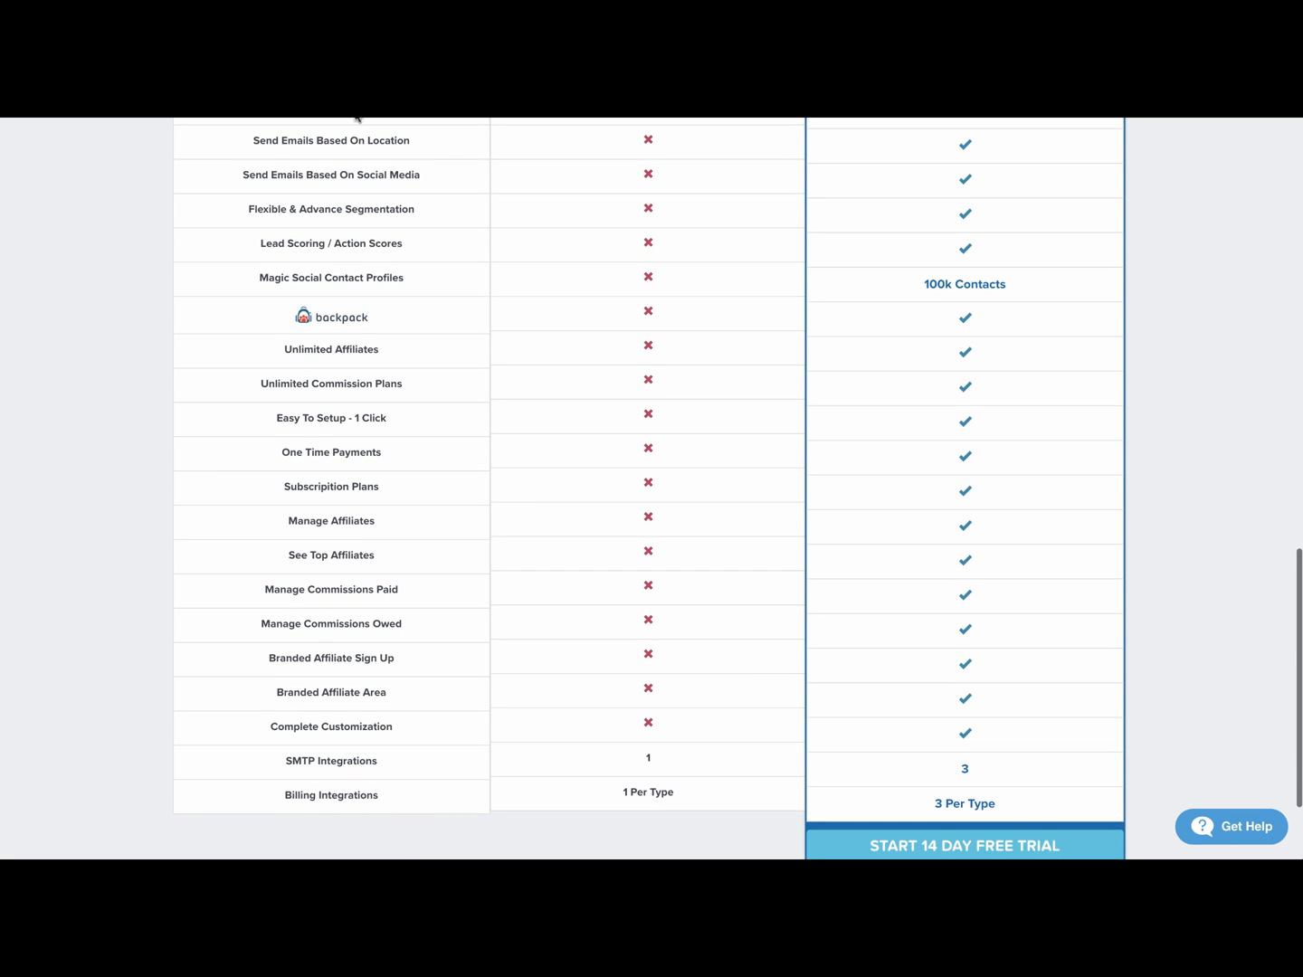
pyautogui.scroll(-1, 341, 223)
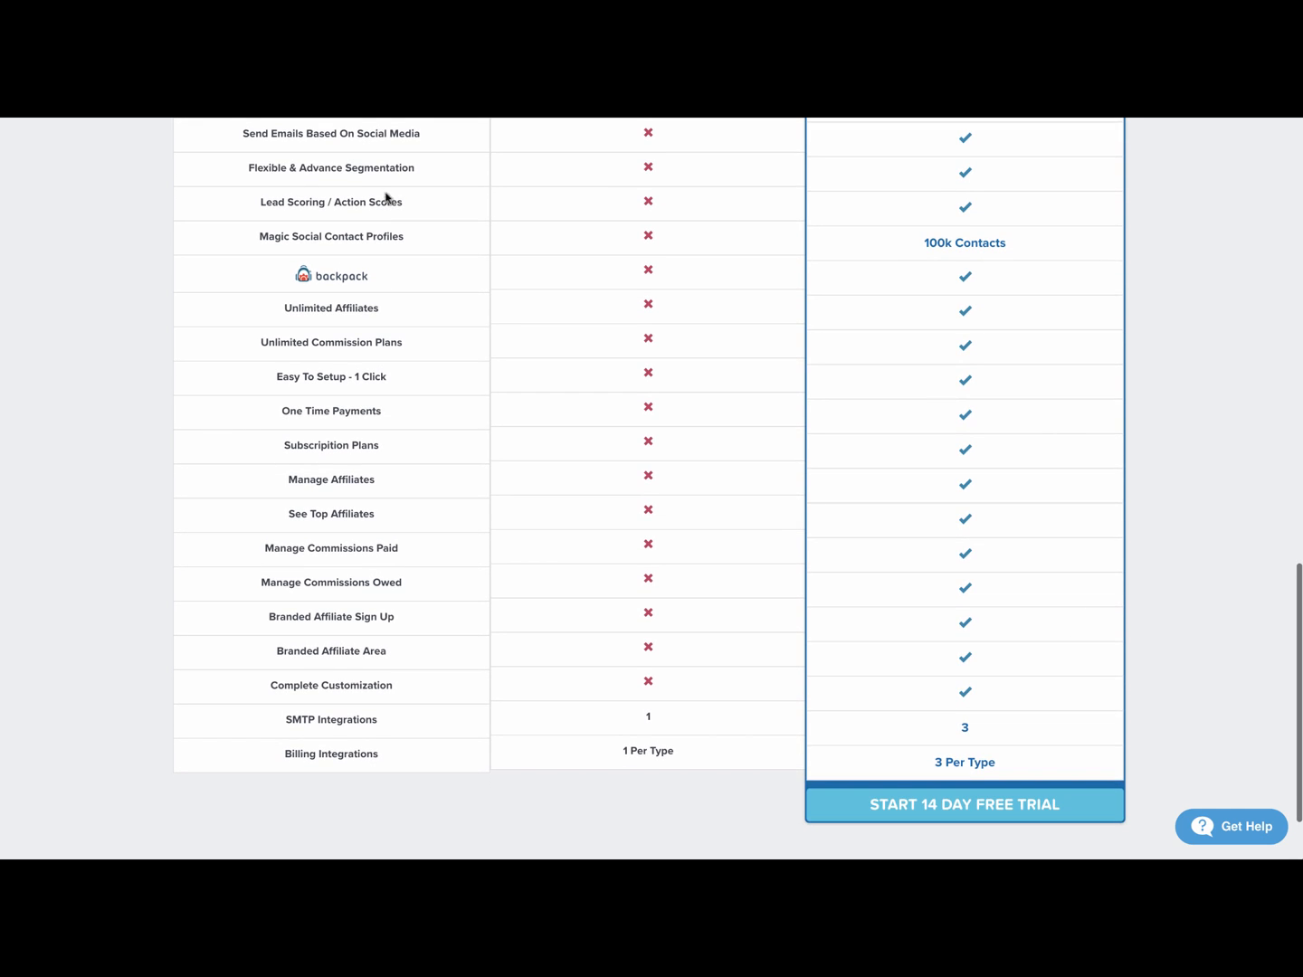
pyautogui.scroll(-1, 470, 219)
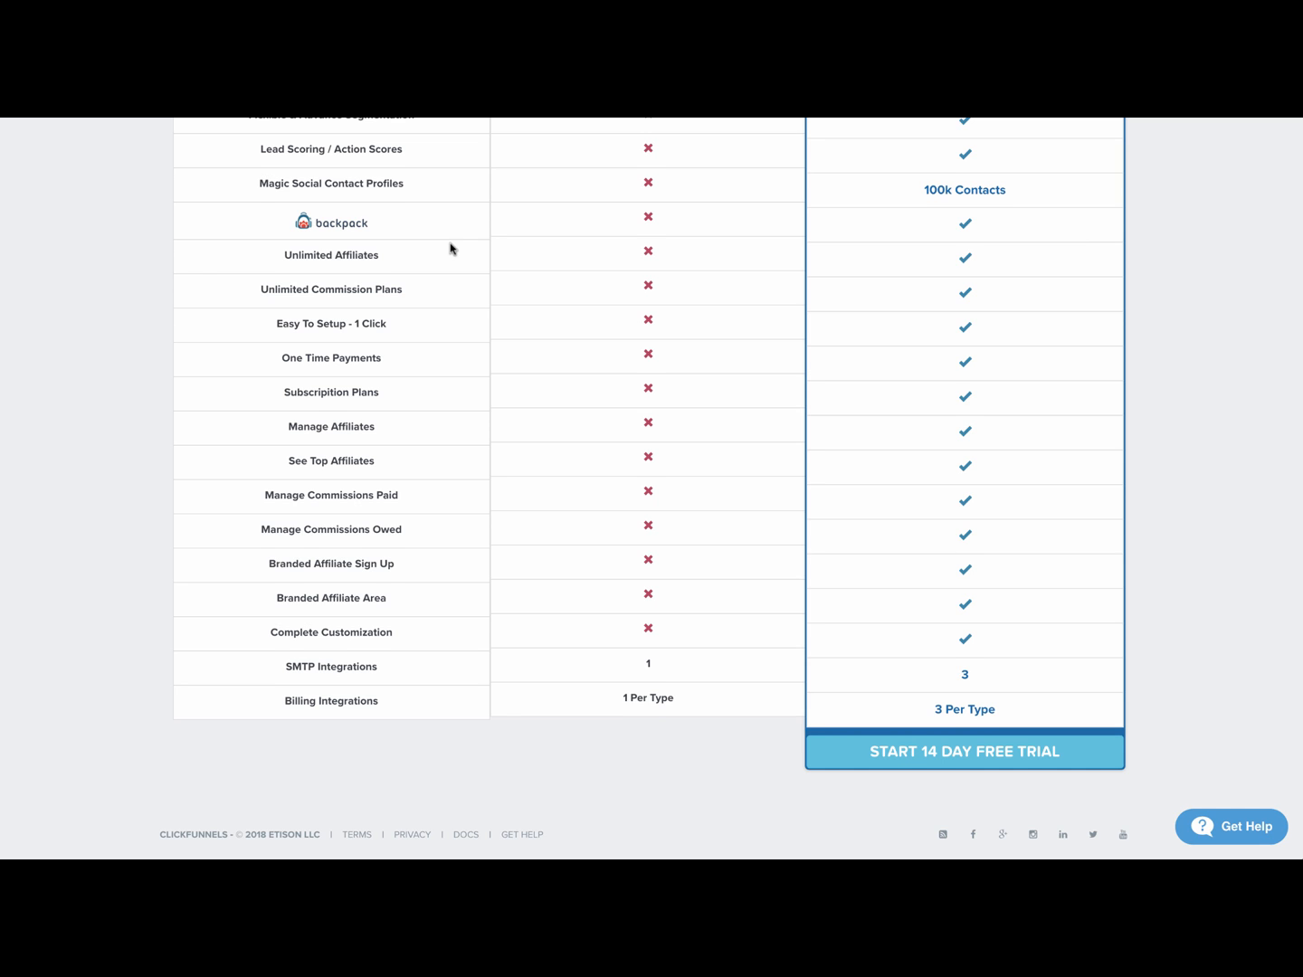
# - Compare the Backpack affiliate features and the SMTP and billing integration limits of the two plans
pyautogui.scroll(-1, 451, 248)
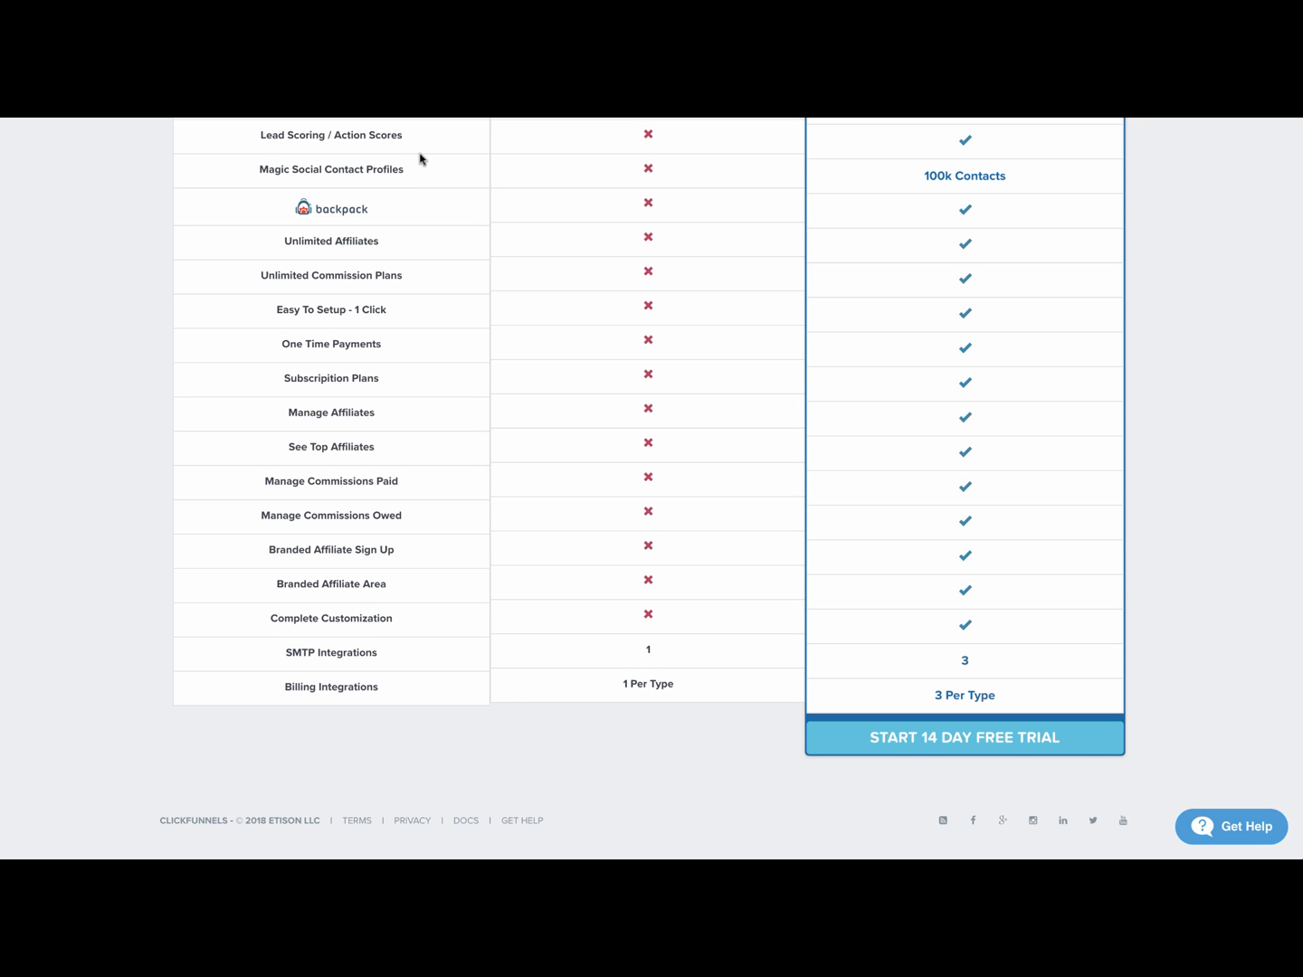
pyautogui.scroll(-1, 430, 146)
pyautogui.scroll(-2, 554, 242)
# - Review the complete pricing comparison of the ClickFunnels and Etison Suite plans, from monthly prices and usage limits to the final integration rows
pyautogui.scroll(15, 597, 472)
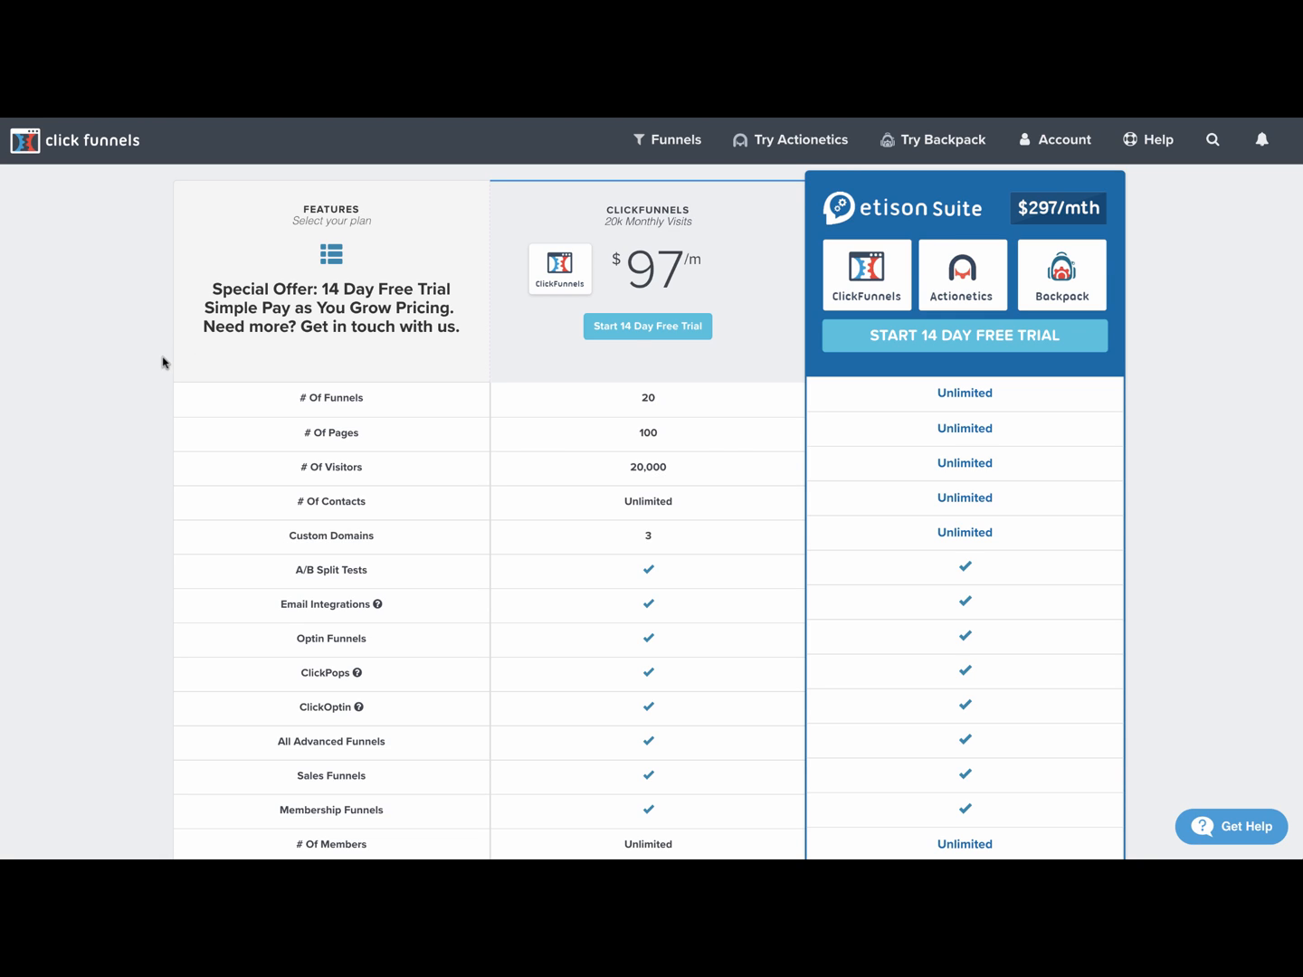
pyautogui.scroll(-1, 134, 362)
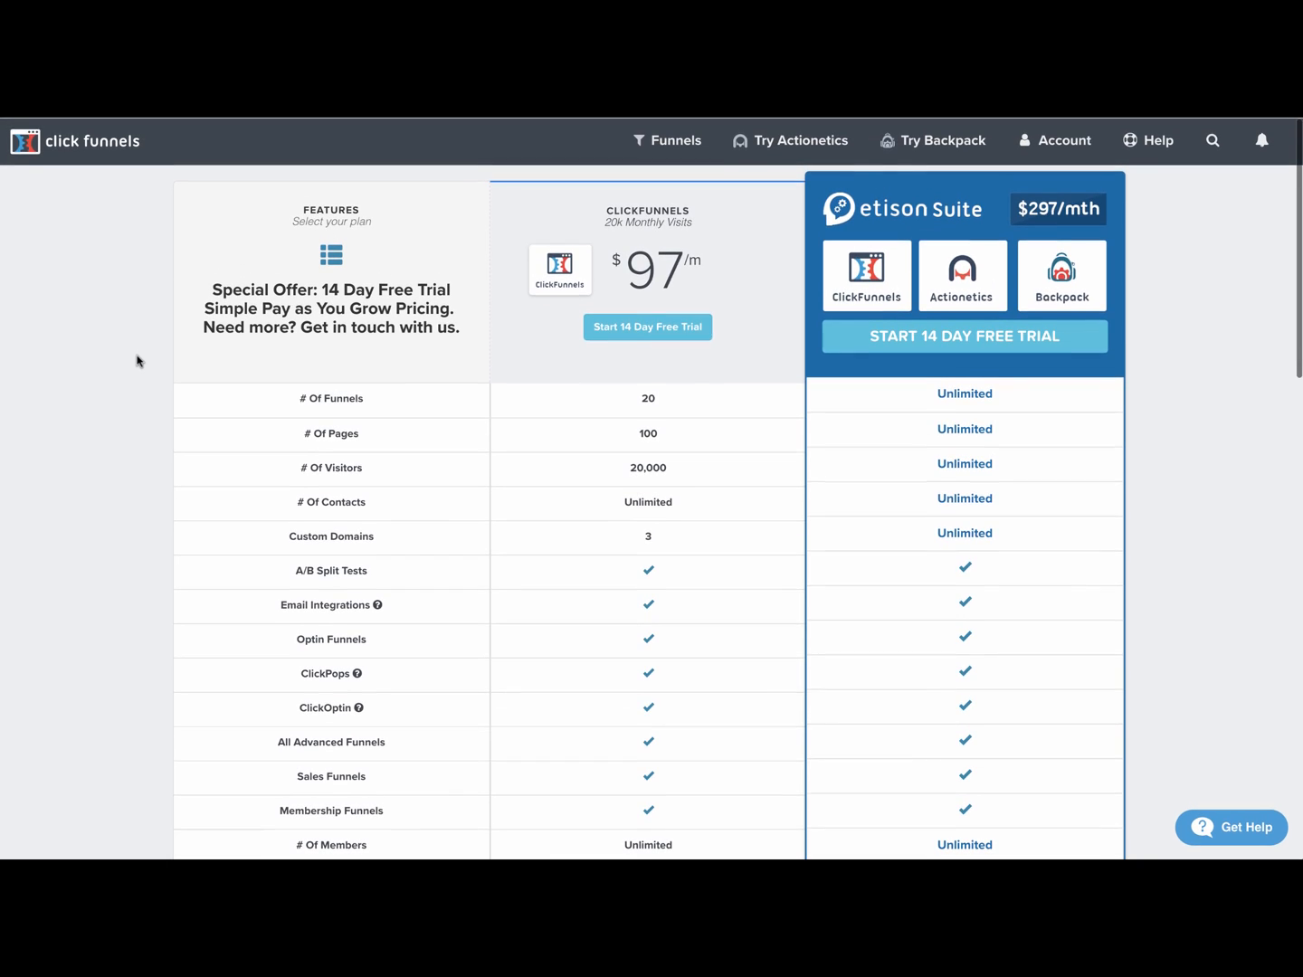
pyautogui.scroll(1, 125, 348)
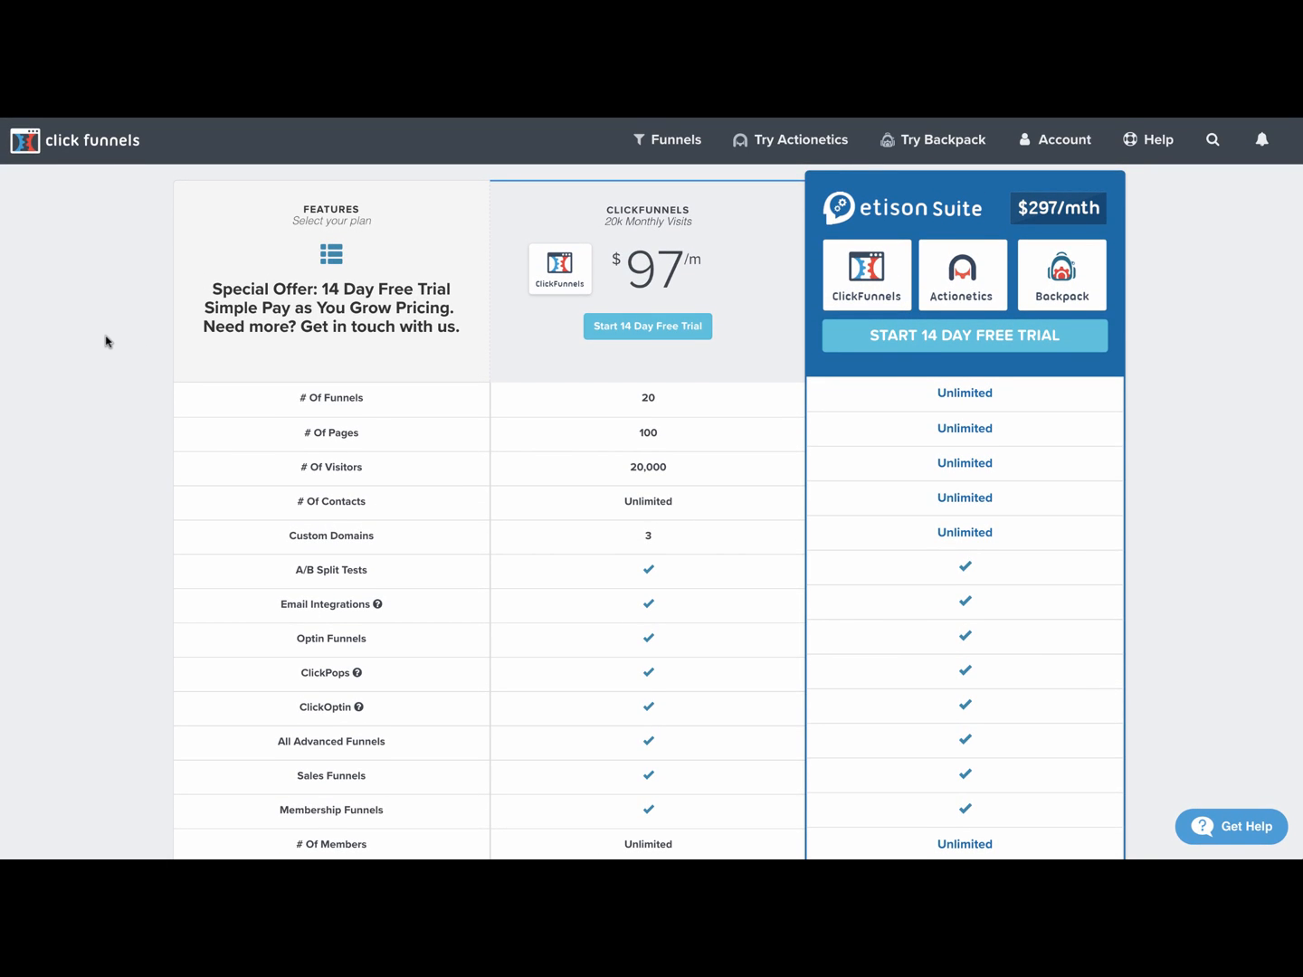
pyautogui.scroll(-5, 106, 341)
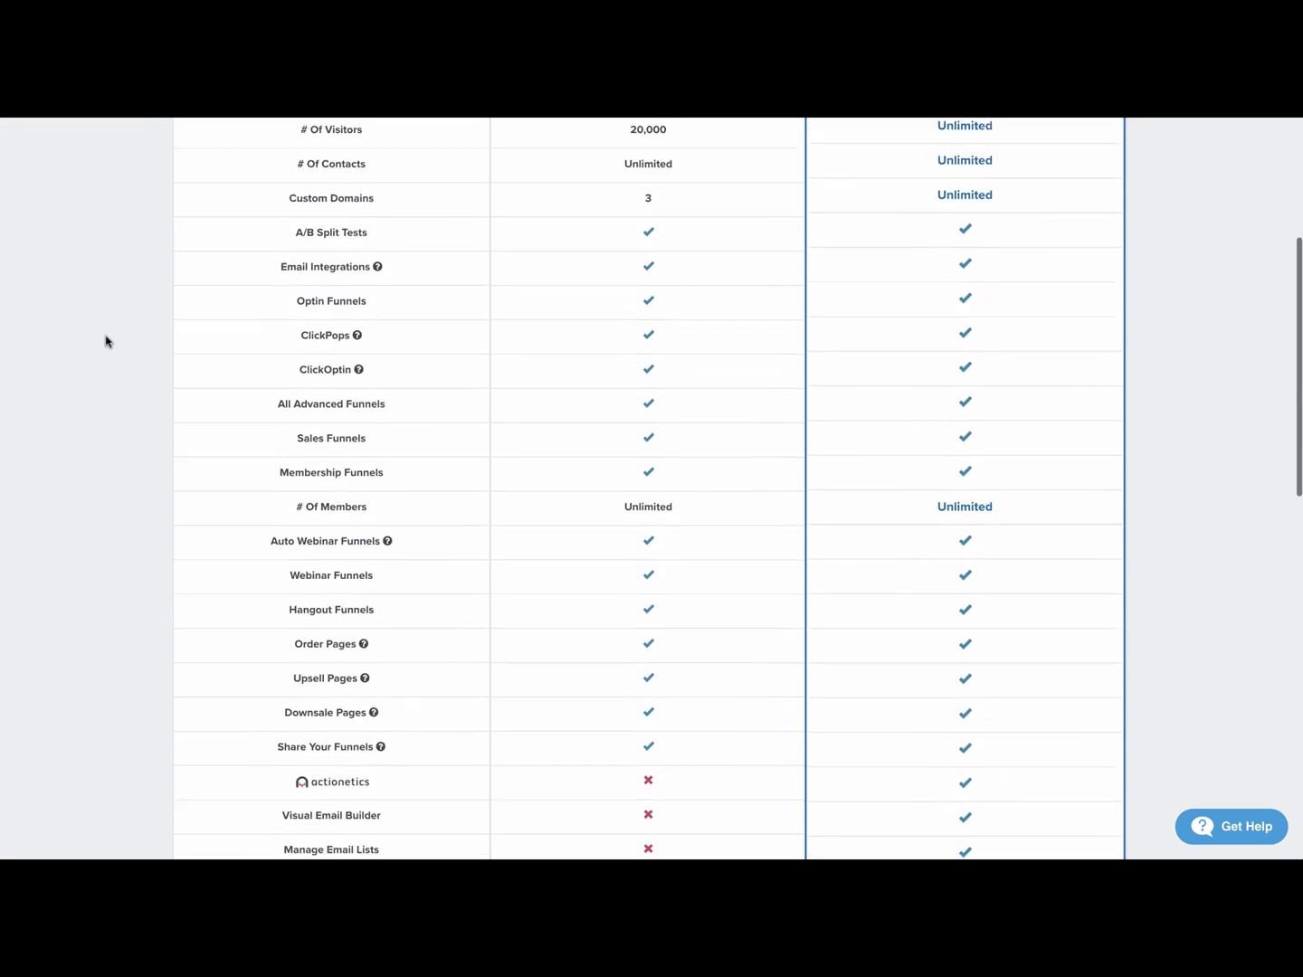
pyautogui.scroll(-15, 106, 341)
pyautogui.scroll(20, 105, 340)
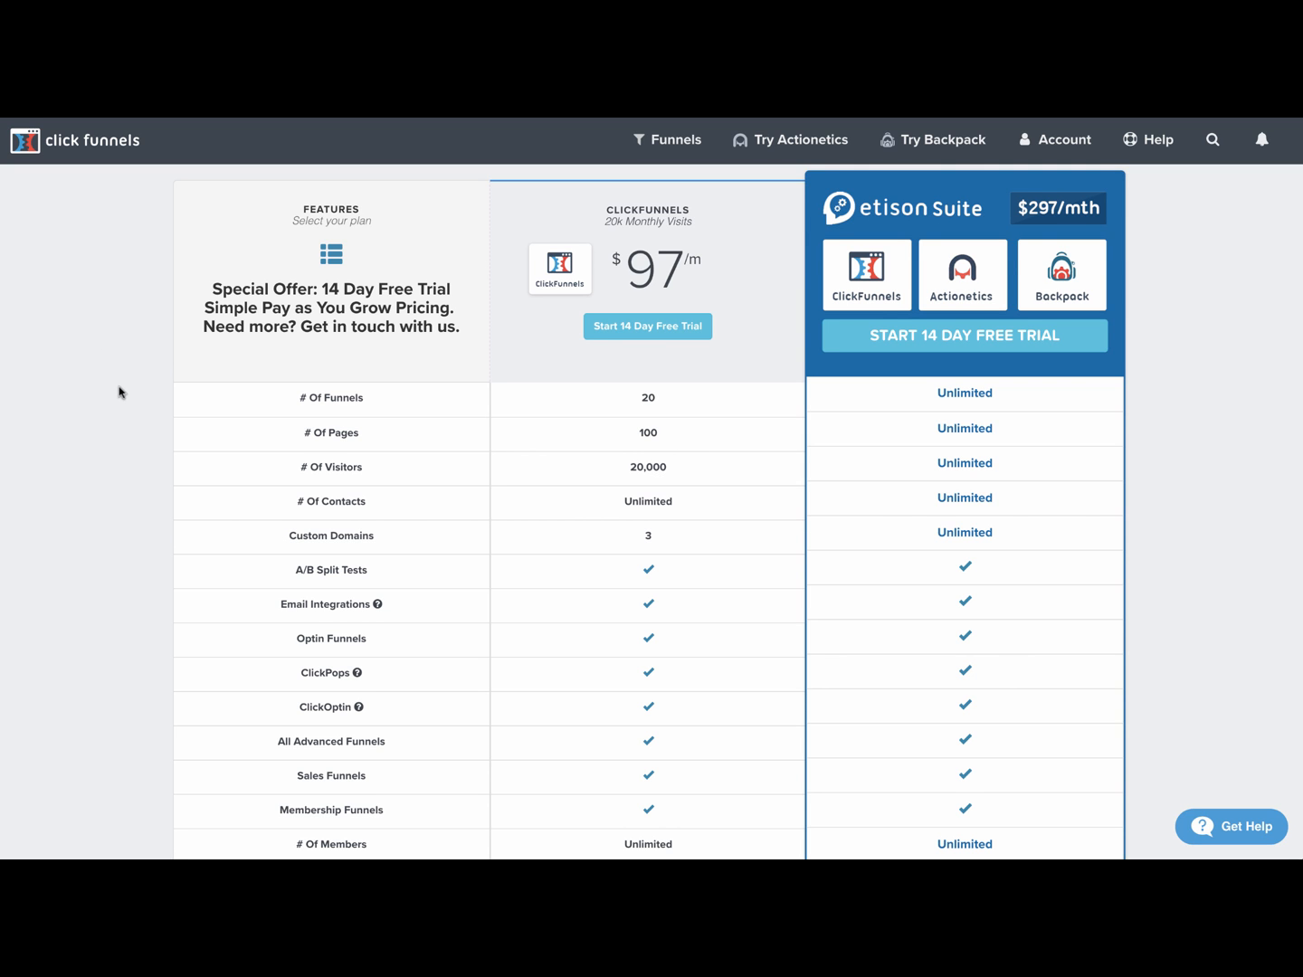
pyautogui.scroll(-2, 119, 398)
pyautogui.scroll(2, 120, 399)
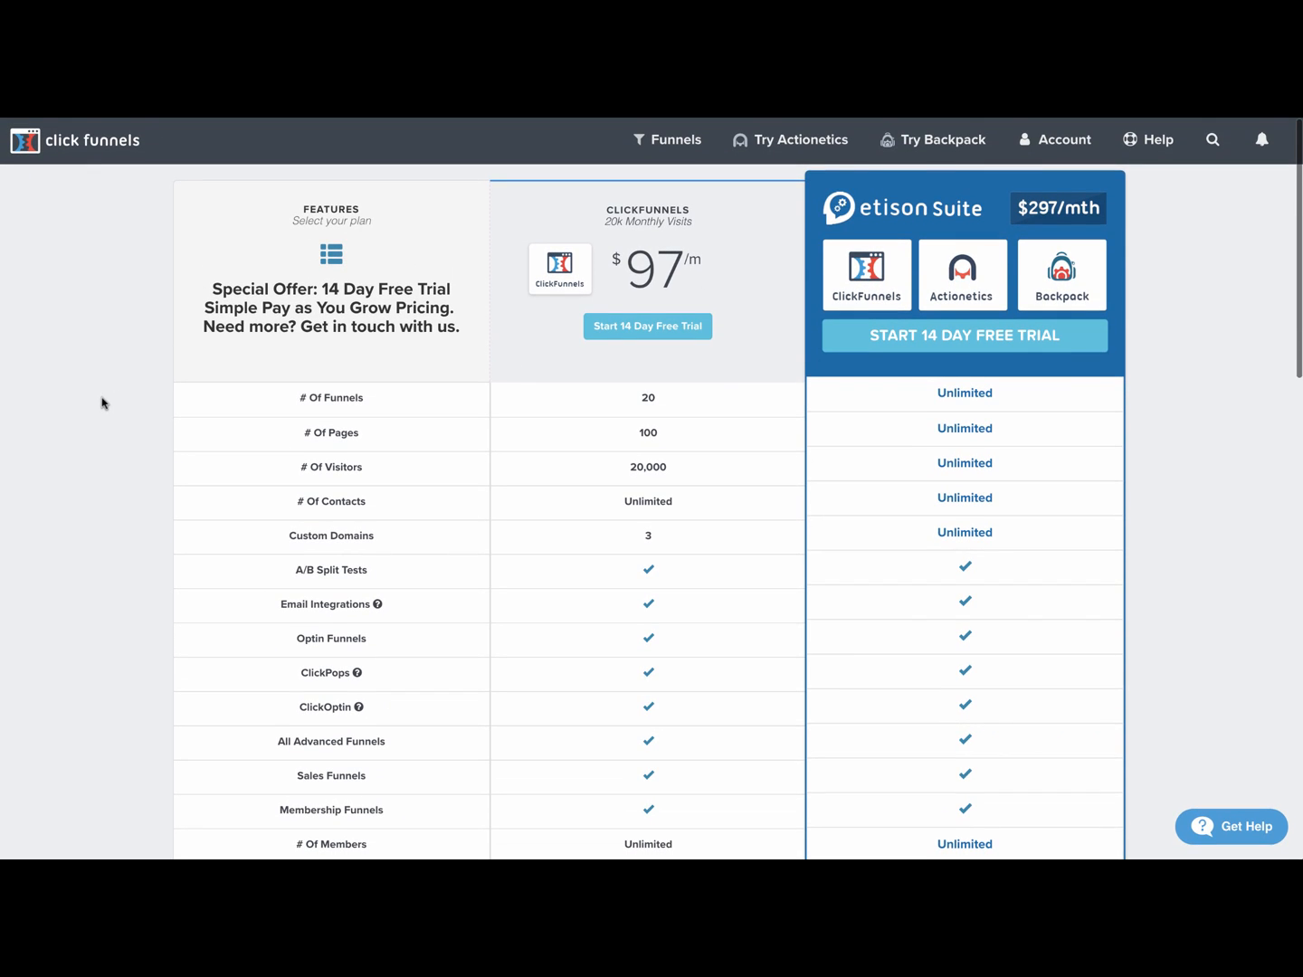
pyautogui.scroll(-15, 102, 404)
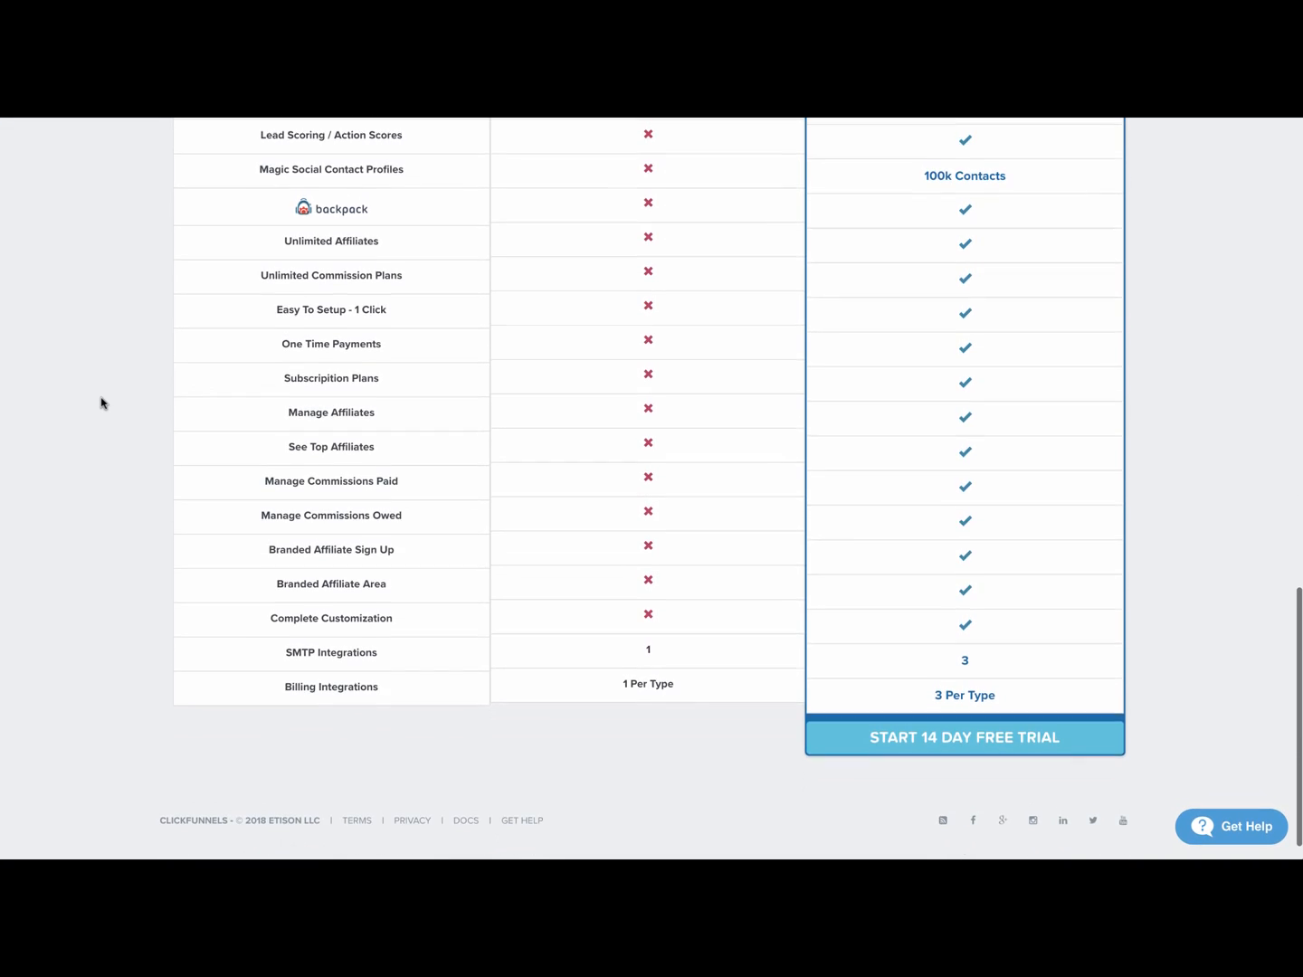
pyautogui.scroll(15, 98, 401)
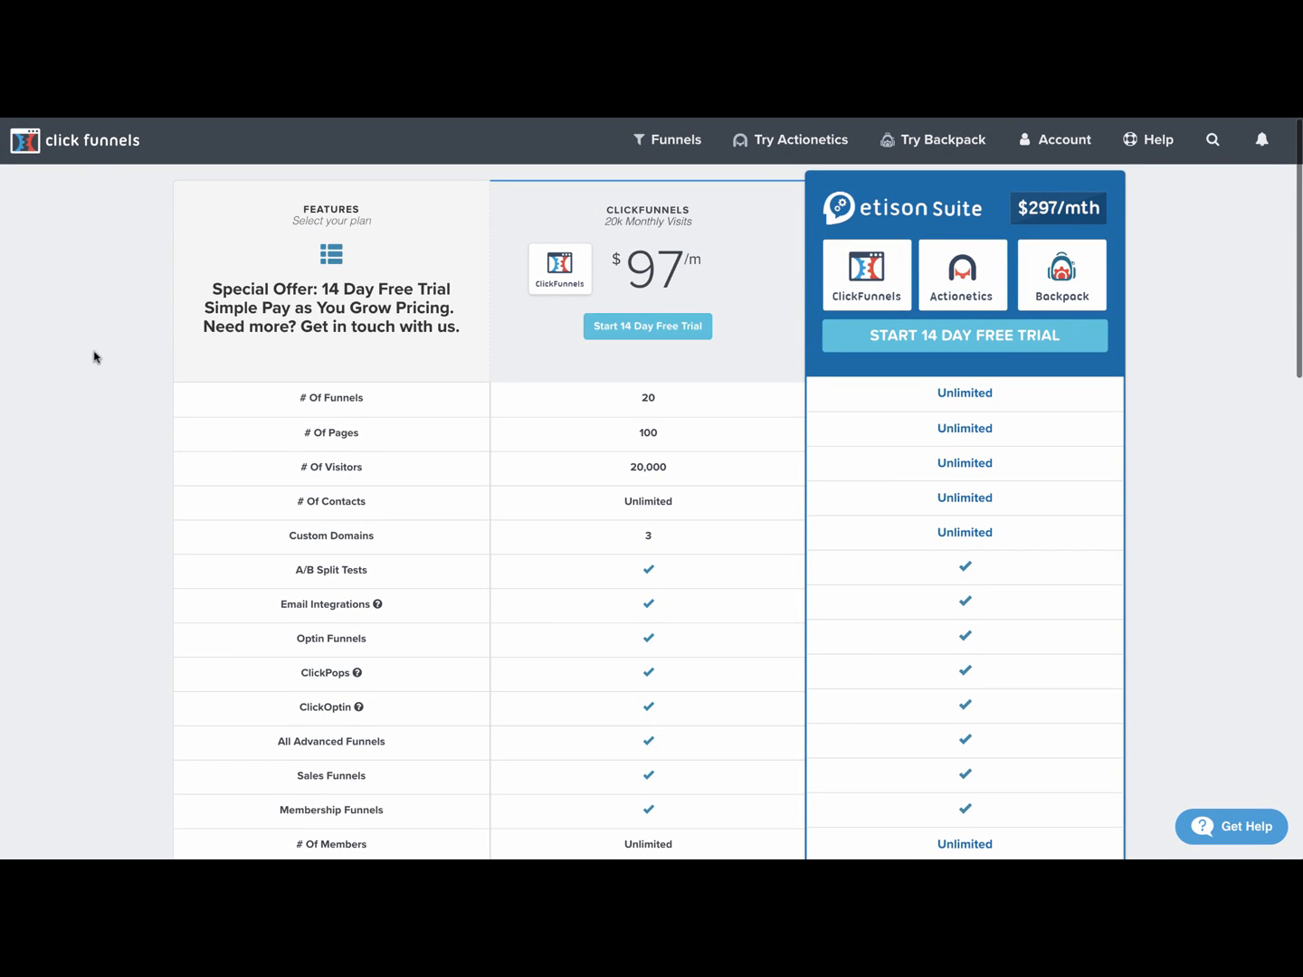